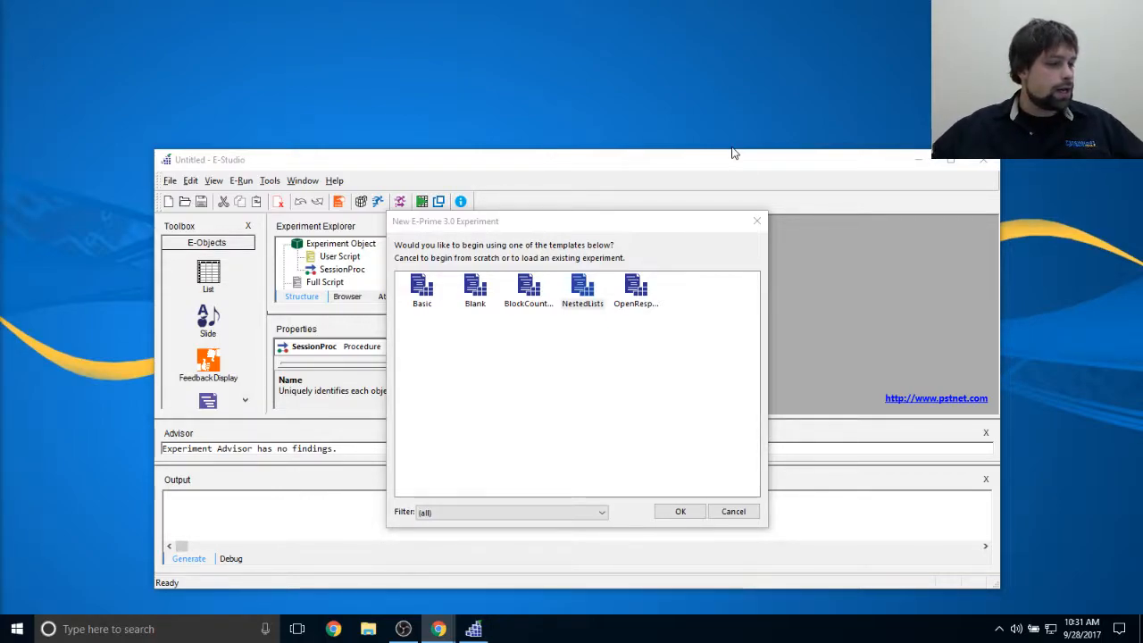
Step: Create a new experiment from the Blank template
click(475, 290)
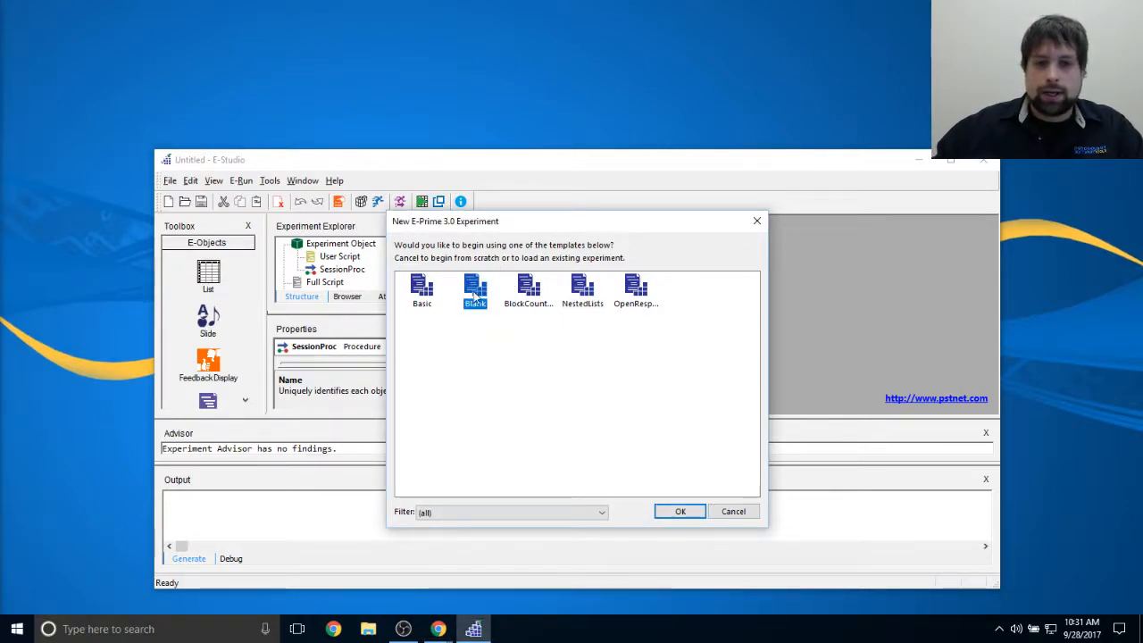
click(694, 510)
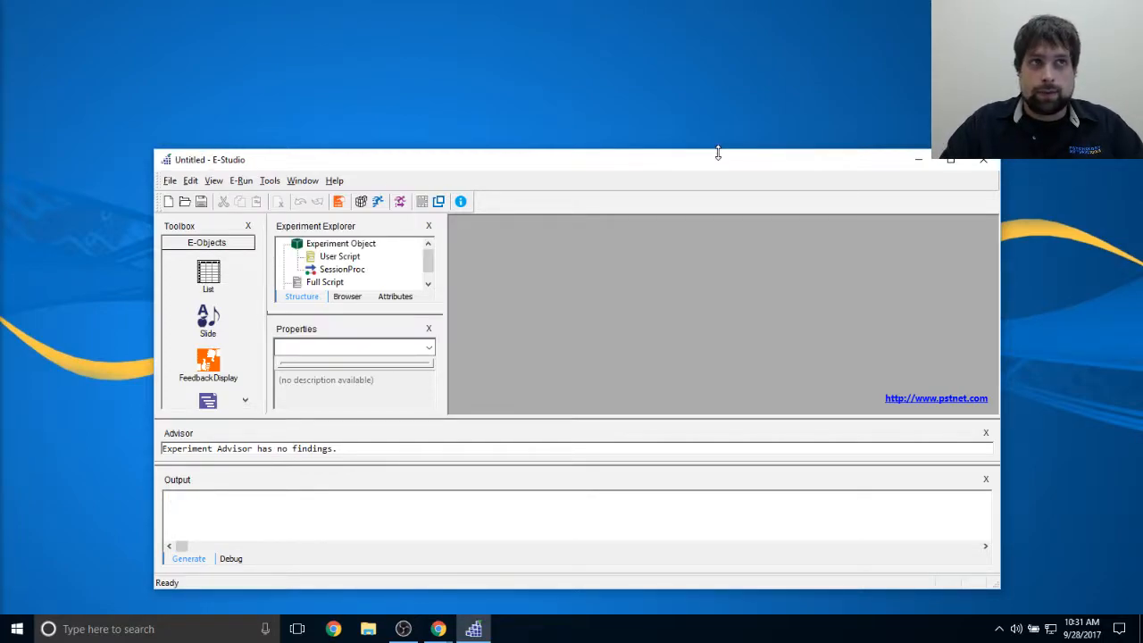
Step: Maximize the experiment window and close the Advisor and Output panes
click(950, 160)
drag(186, 248, 186, 250)
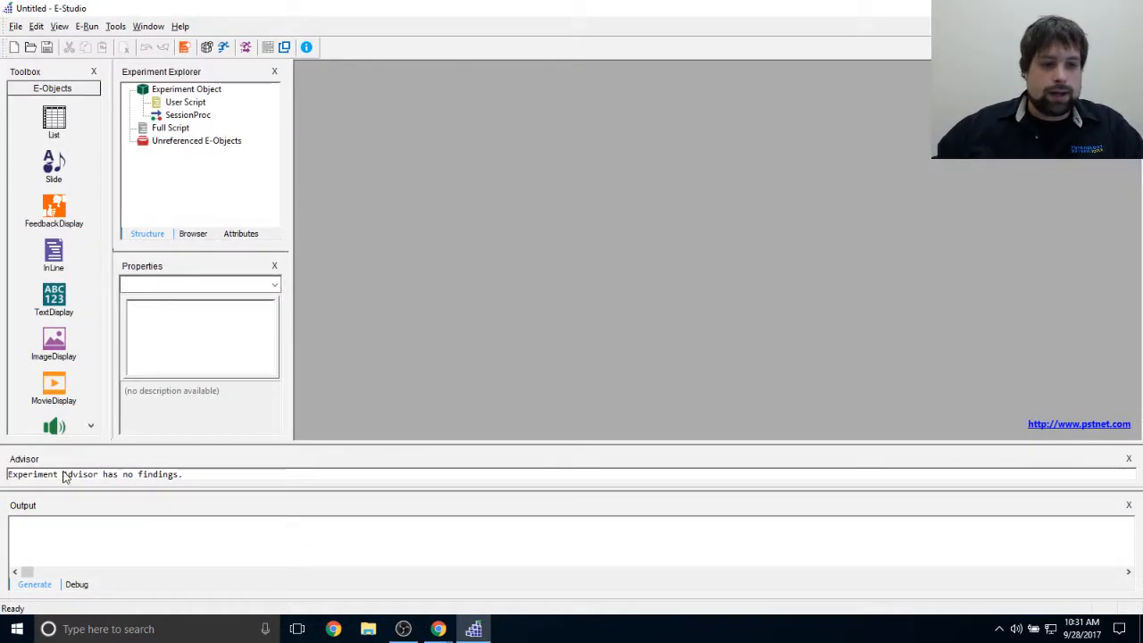
click(1127, 458)
click(1128, 506)
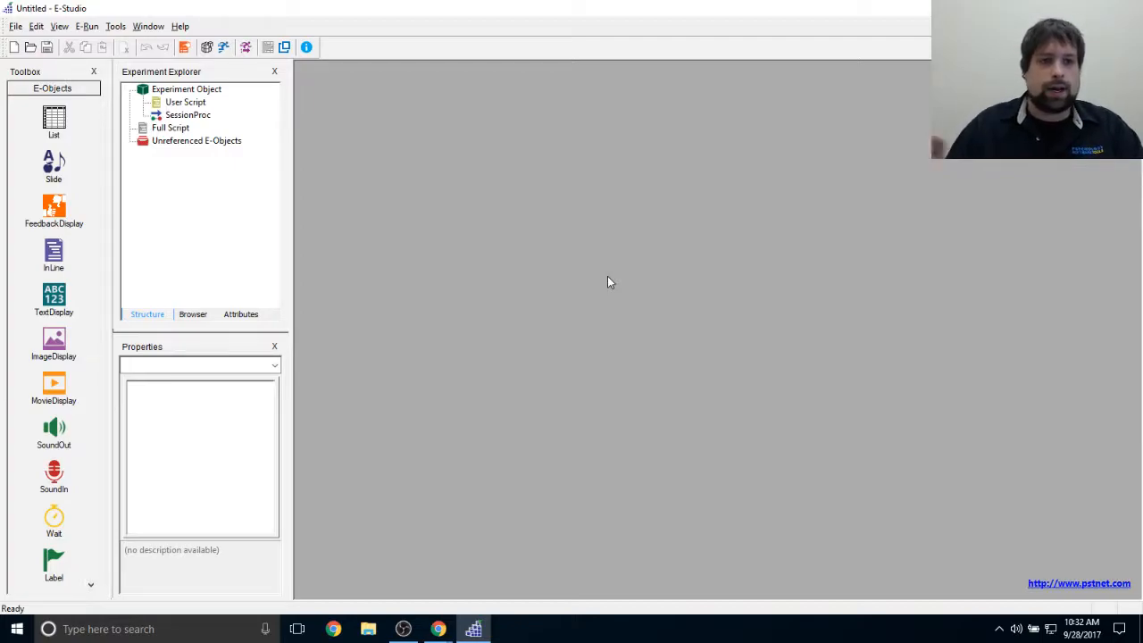
Step: Open the SessionProc procedure and add a TextDisplay object named Welcome to its timeline
double_click(187, 115)
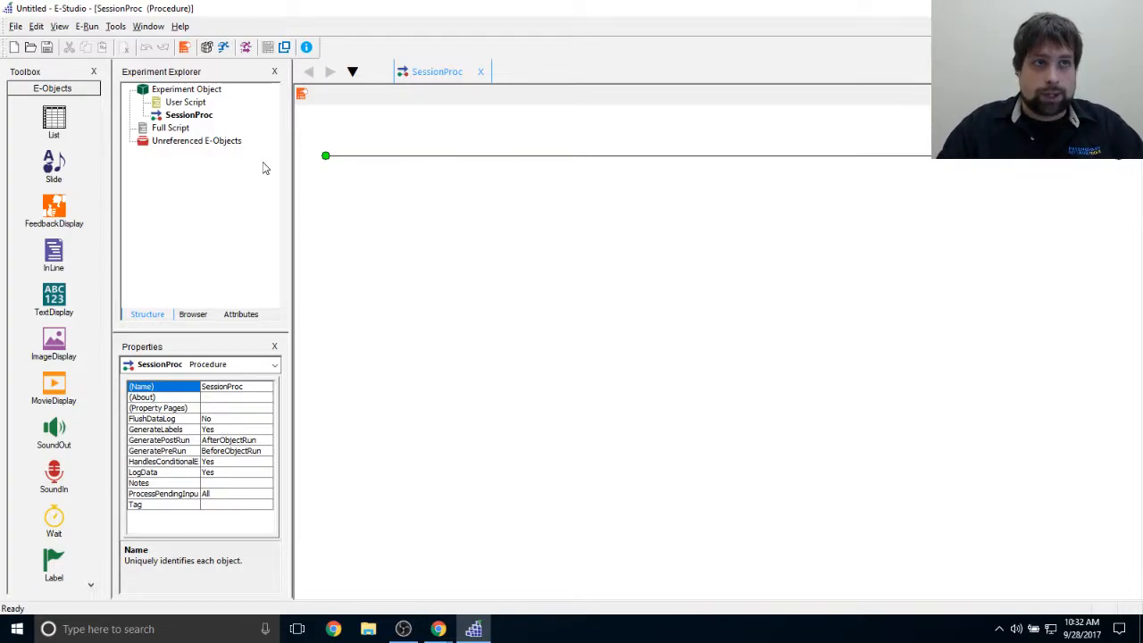
drag(54, 299, 385, 154)
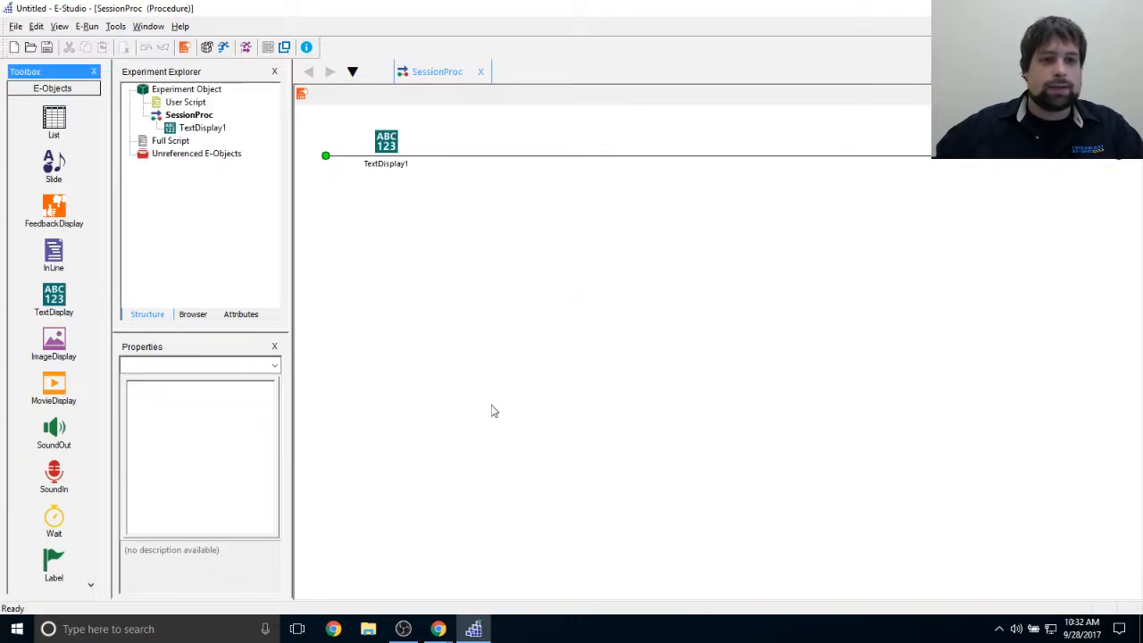
right_click(391, 145)
click(423, 201)
text(Welcome)
key(Return)
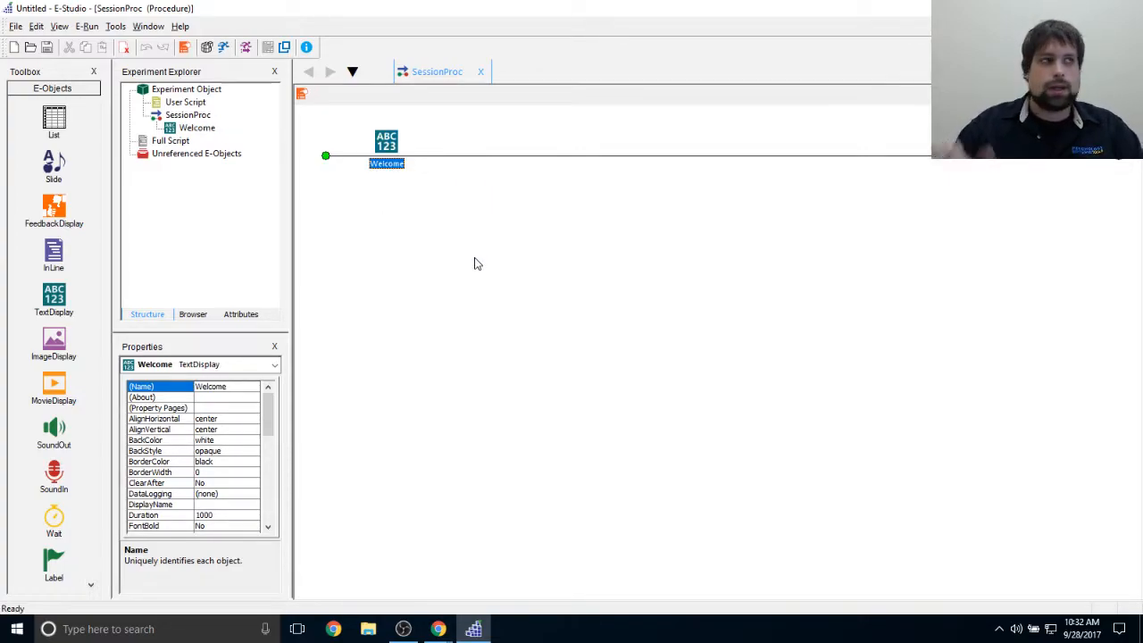
Step: Open the Welcome display and enter the greeting "Welcome to the sample." followed by a blank line
double_click(384, 145)
click(669, 118)
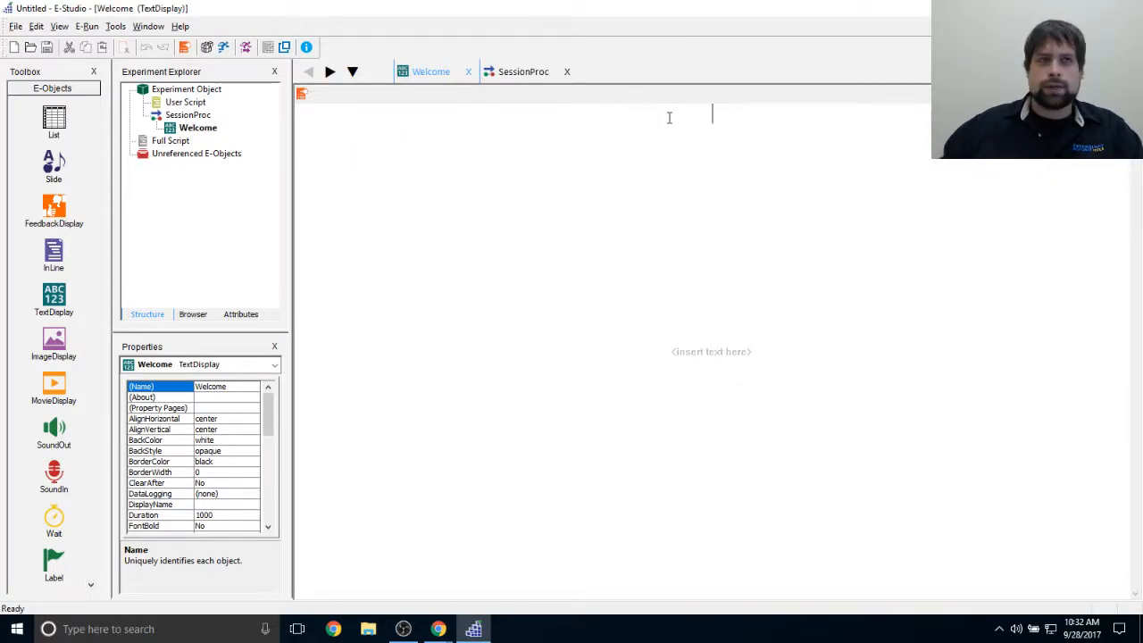
text(Welcome to thesam)
key(BackSpace)
key(BackSpace)
key(BackSpace)
text(sample.)
key(Return)
key(Return)
Step: Add the sentence "This sample will demonstrate response contingency with the following E-Objects:" below the greeting
text(This sample will demonstrat)
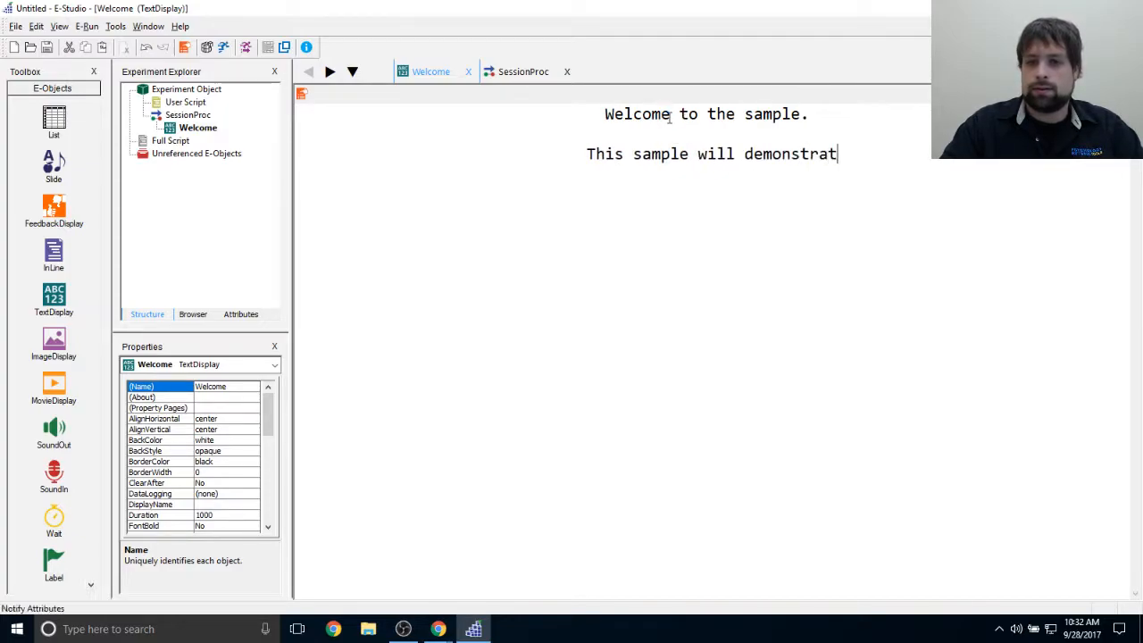
text(e response contingn)
key(BackSpace)
key(BackSpace)
key(BackSpace)
text(ngency with the)
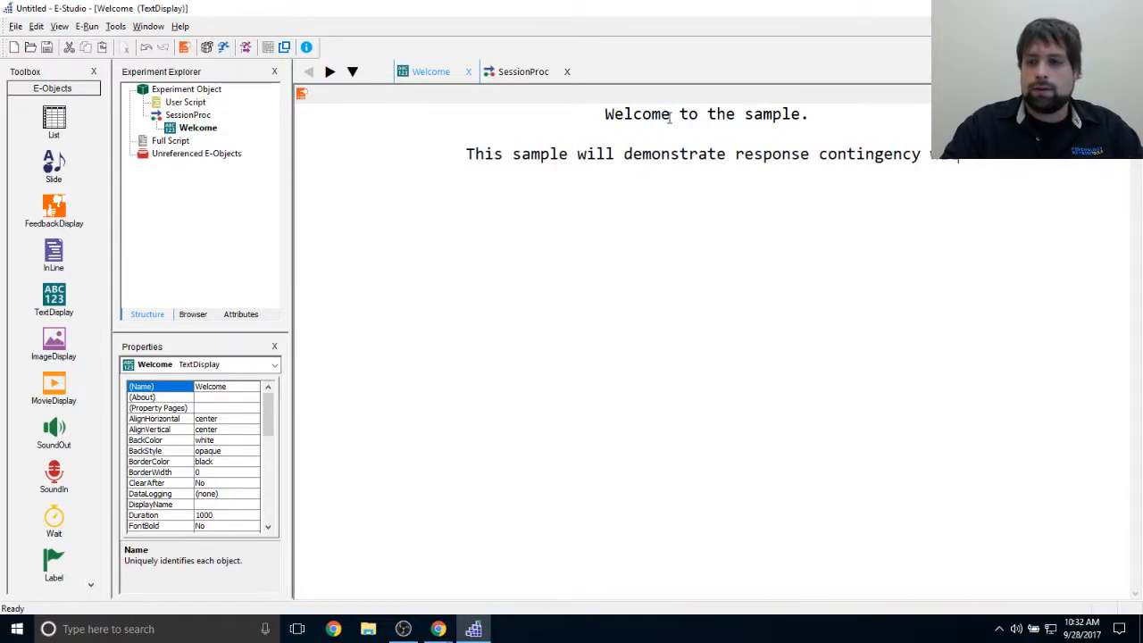
text( following 2 co)
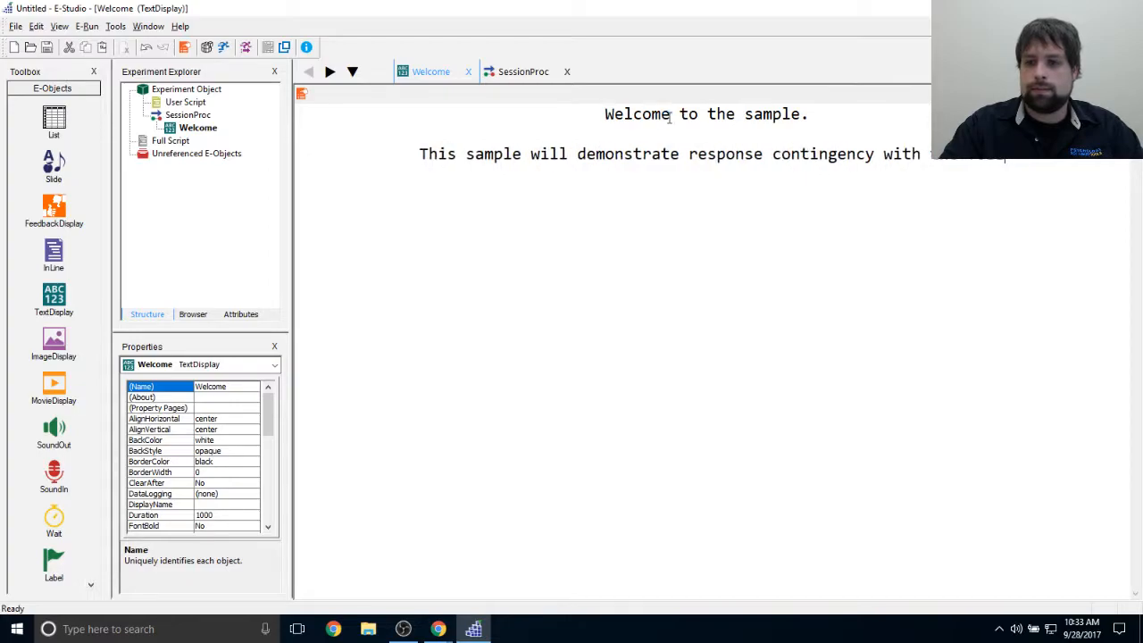
text(nditio)
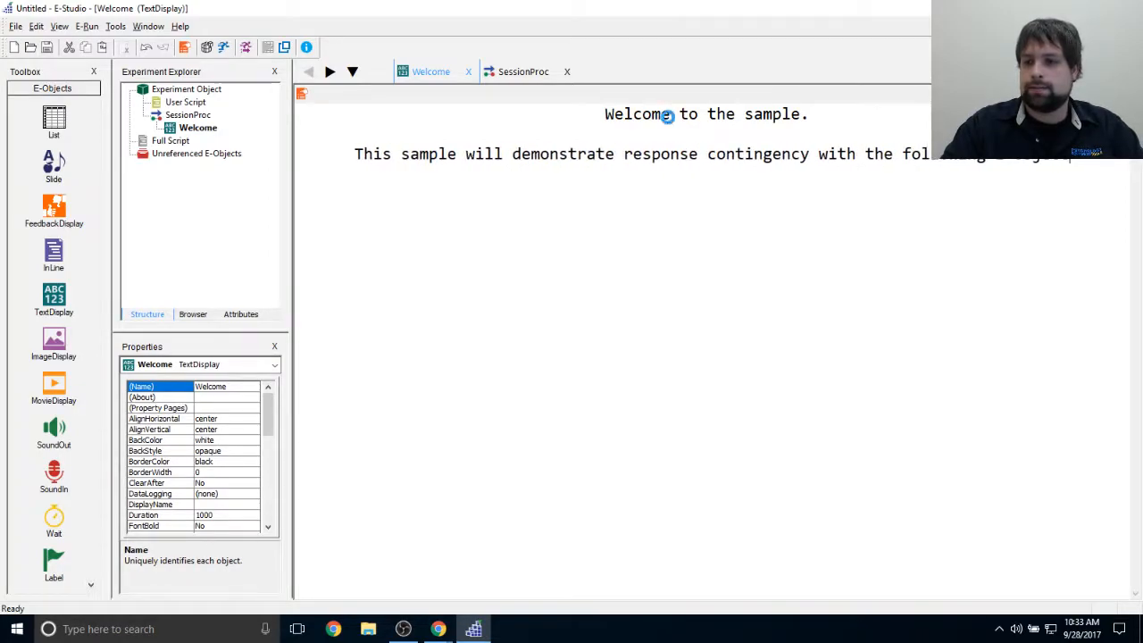
Step: List SlideButton, SlideChoice and SlideSlider on separate lines, and add "Press SPACE to begin" after a blank line
text(Sli)
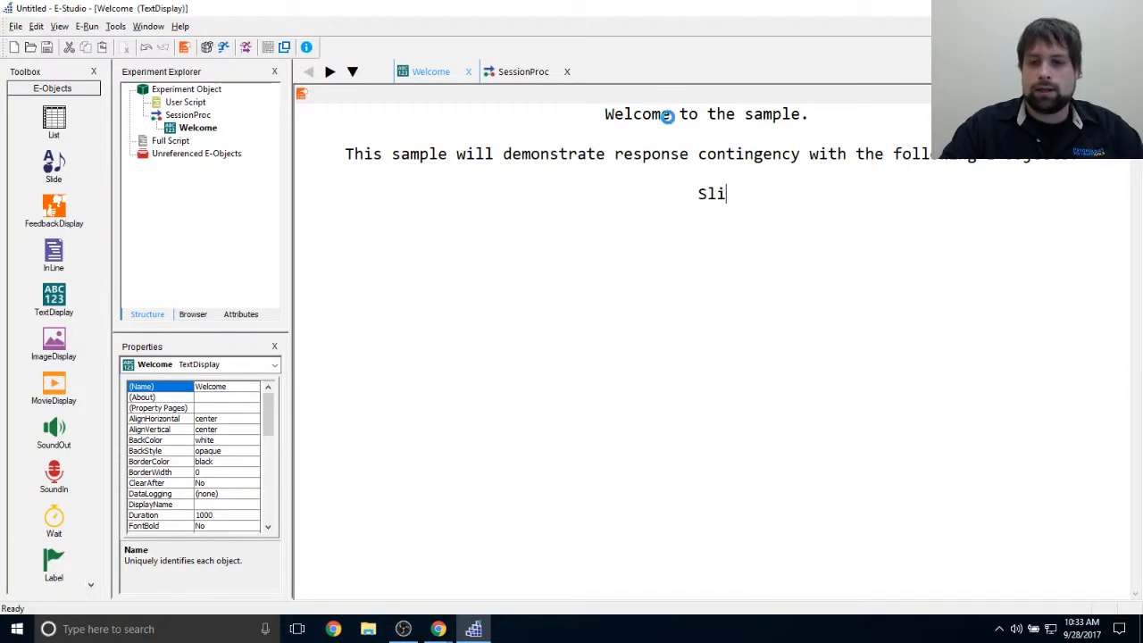
text(deButton)
key(Return)
text(SlideChoice)
key(BackSpace)
text(SlideSlider)
key(Return)
key(Return)
text(Press SP)
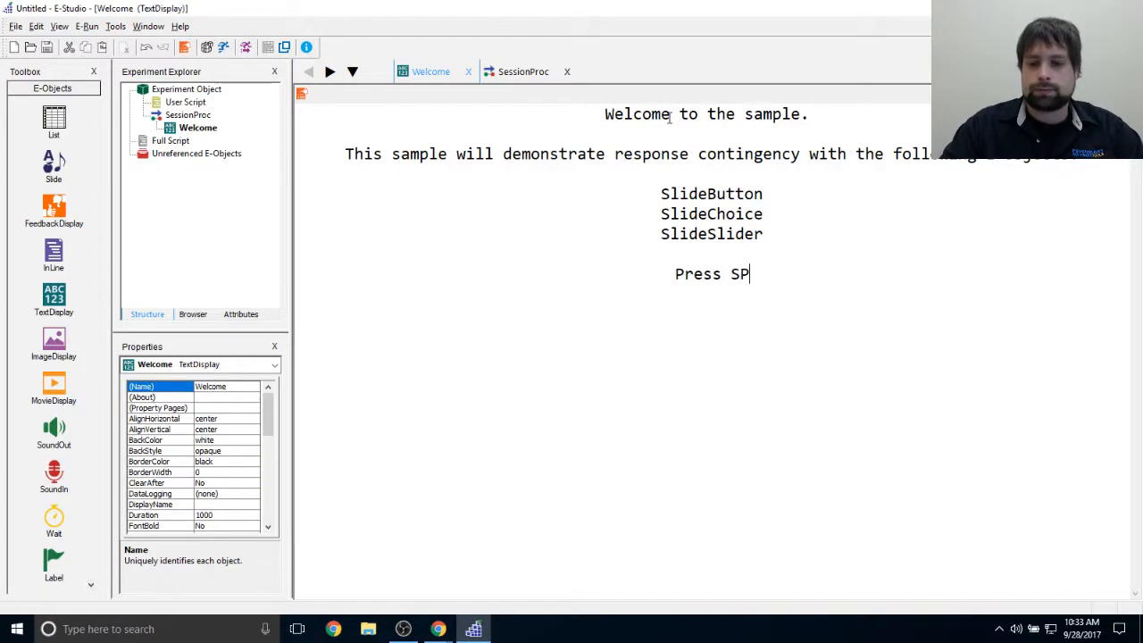
text(ACE to begin)
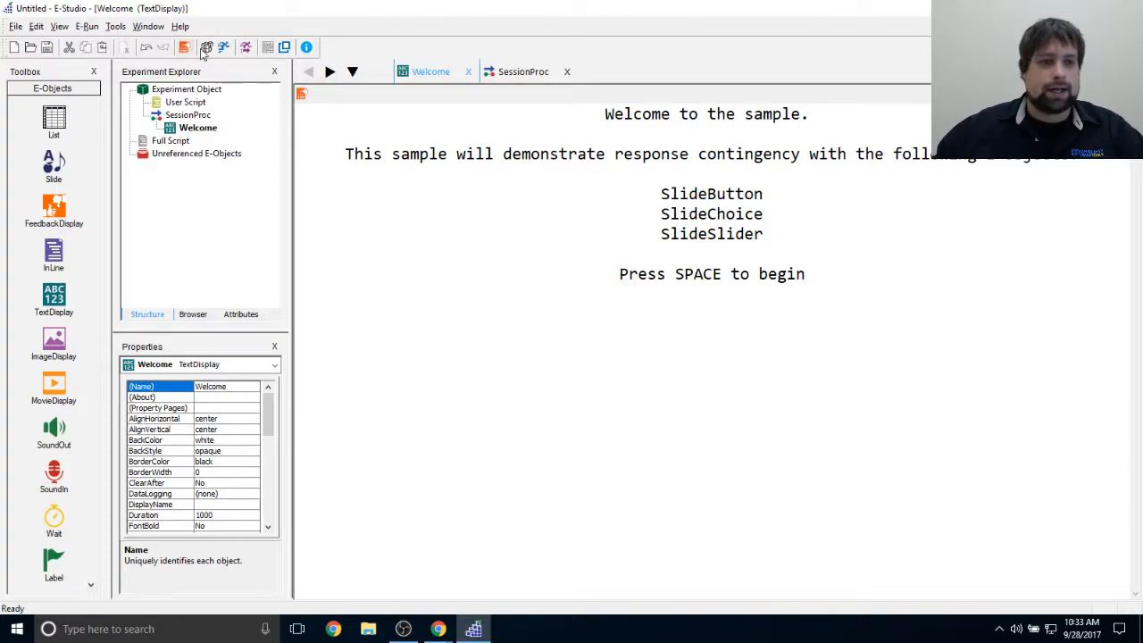
click(149, 33)
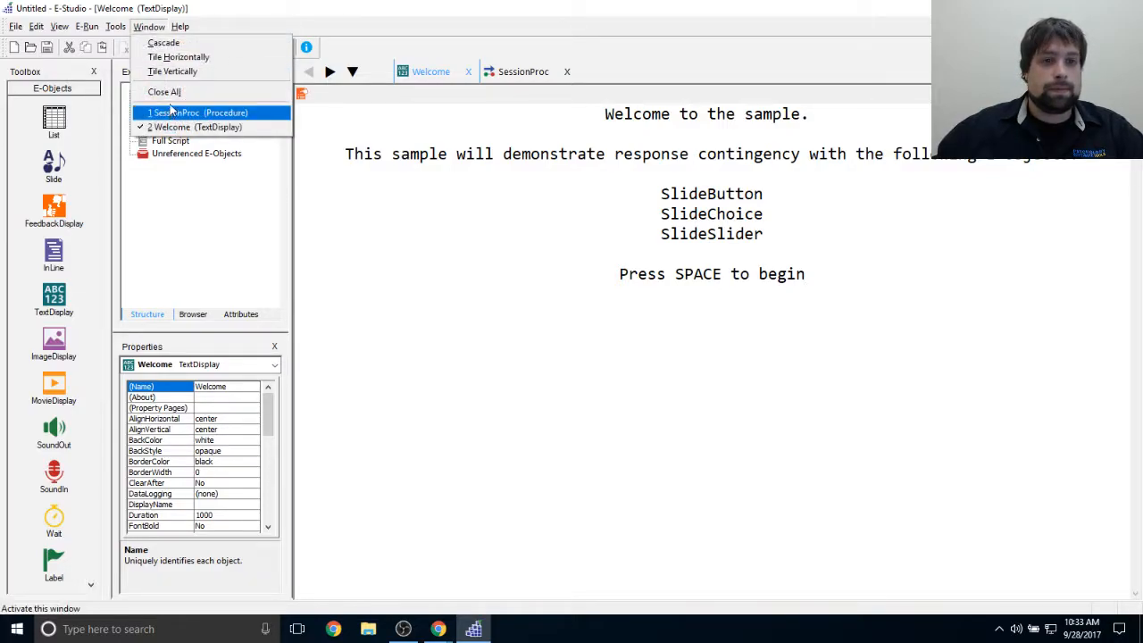
click(711, 303)
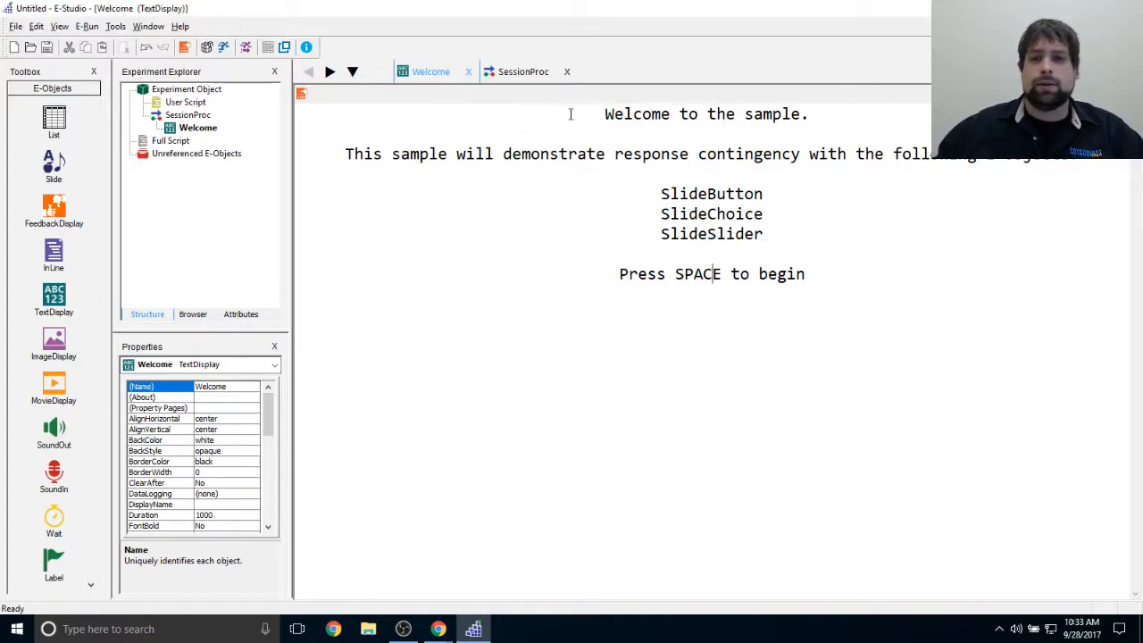
drag(566, 115, 970, 283)
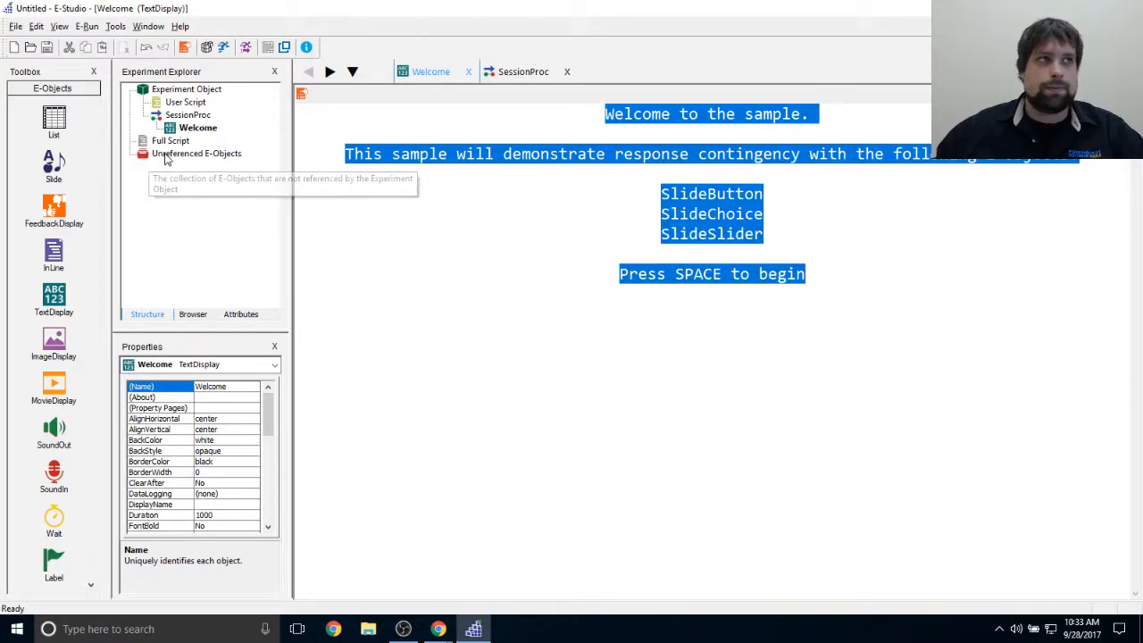
click(603, 238)
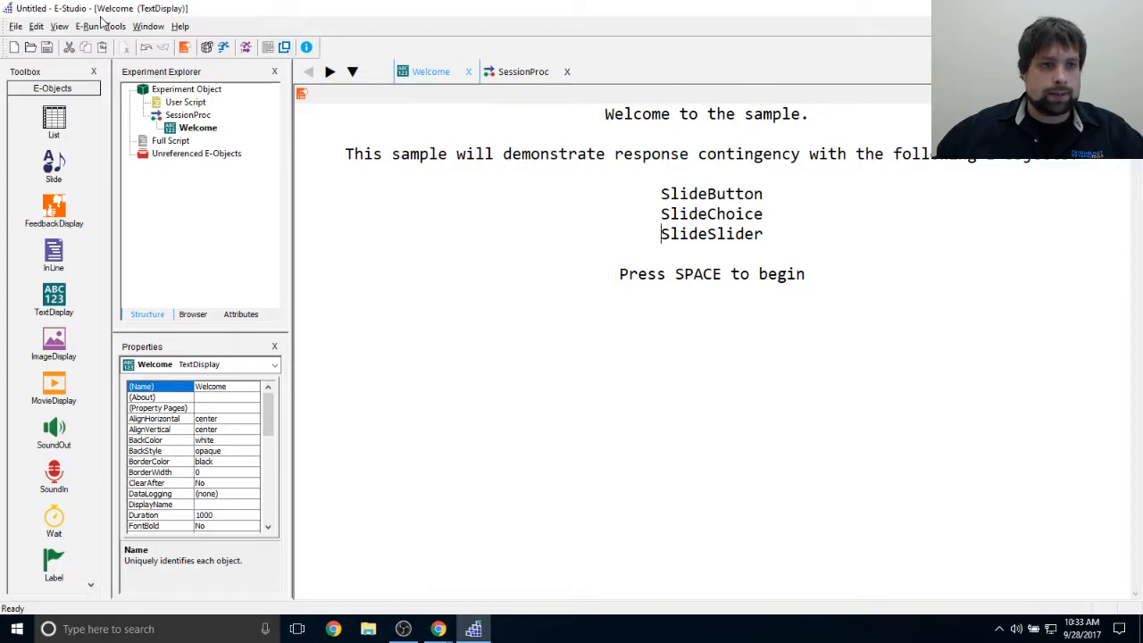
Step: Cascade the open windows and move the Welcome window down to uncover the SessionProc timeline
click(148, 26)
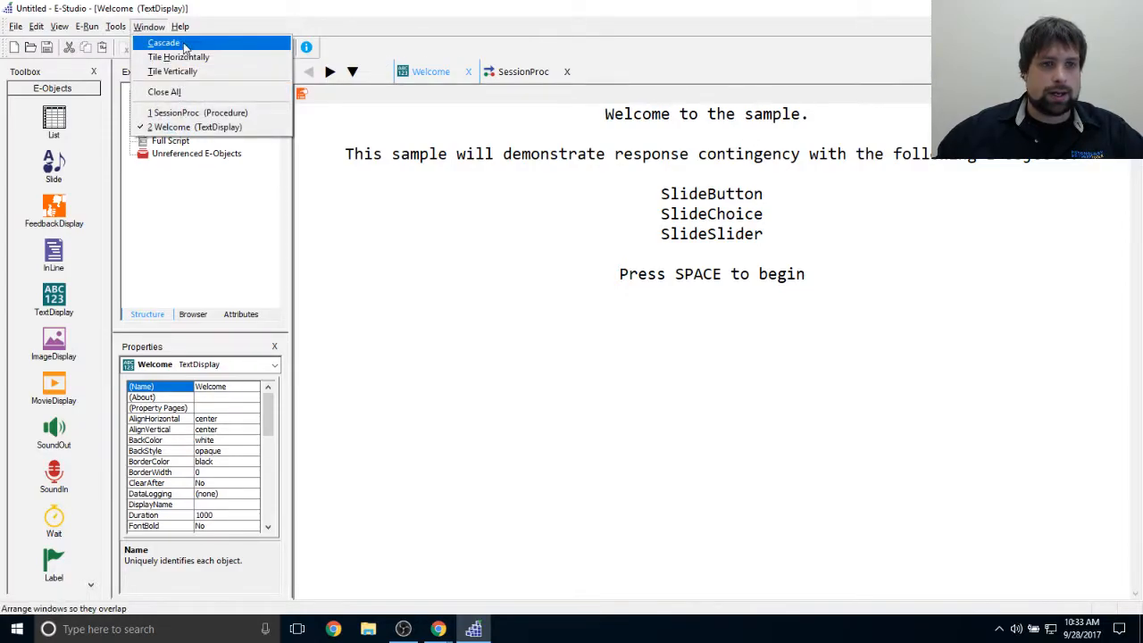
click(184, 45)
drag(732, 97, 730, 201)
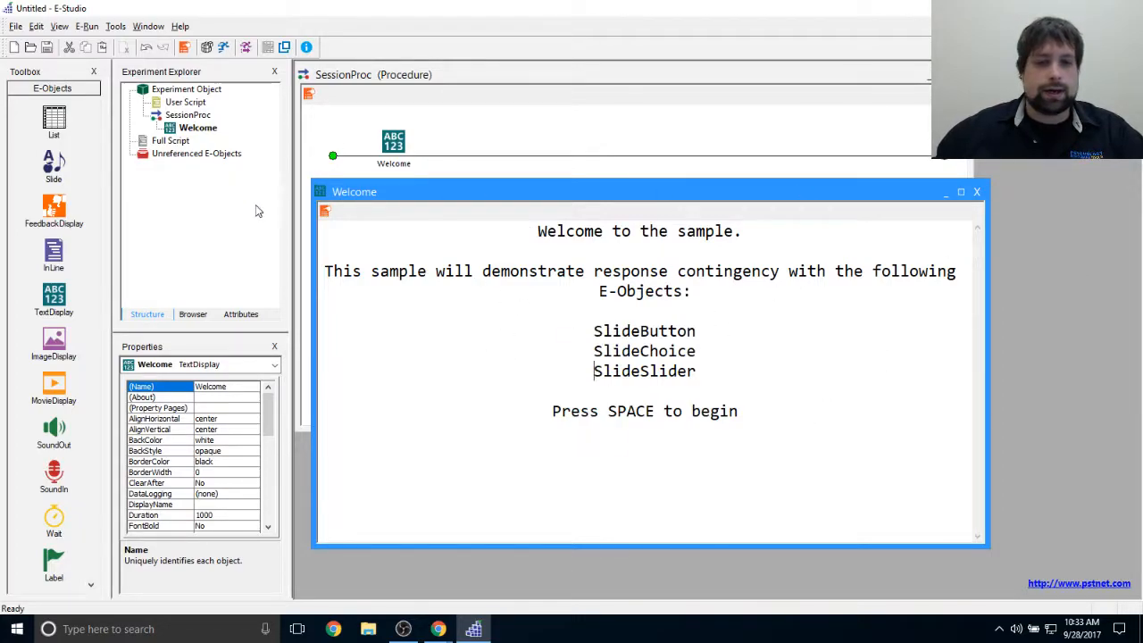
drag(380, 191, 391, 178)
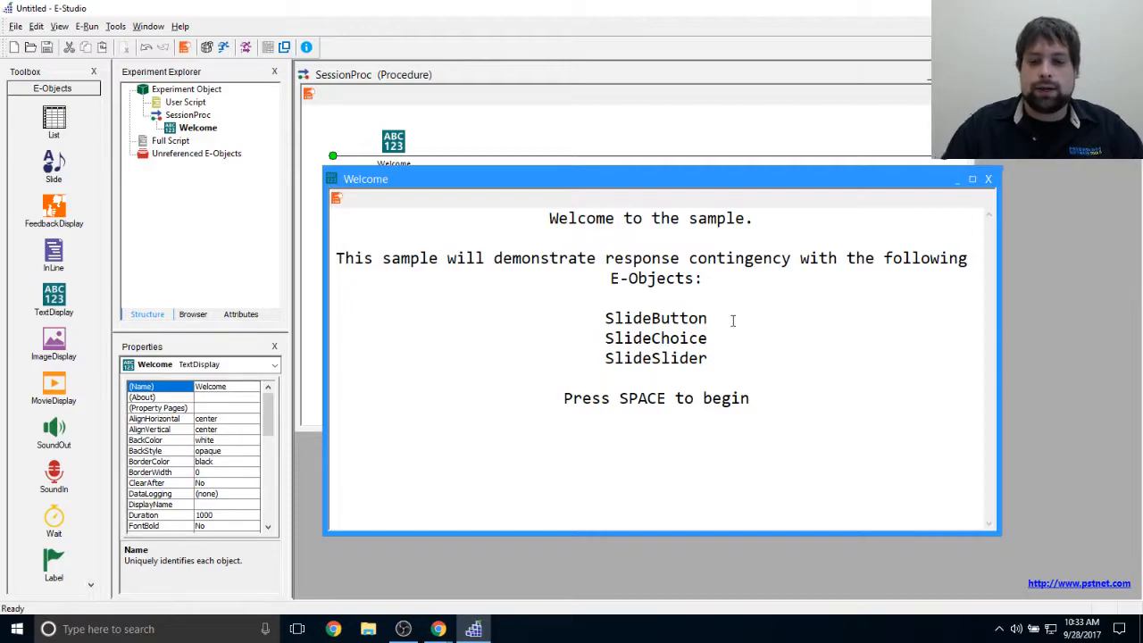
drag(794, 393, 490, 153)
click(645, 375)
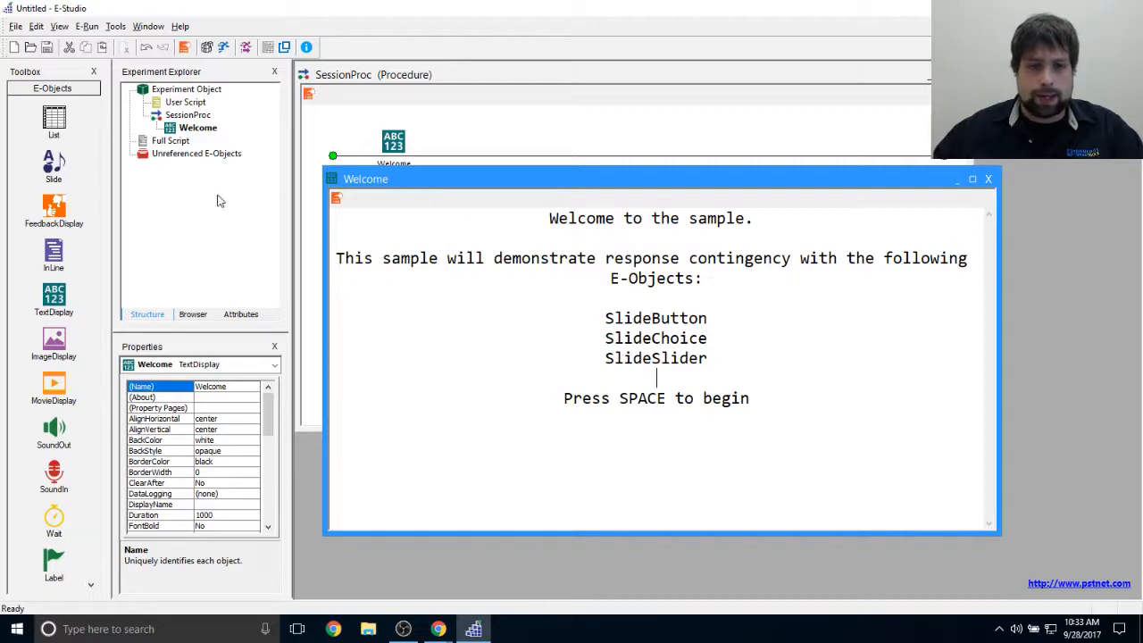
Step: In the Welcome display's properties, set the duration to (infinite) and data logging to Time Audit Only, and apply the changes
click(337, 198)
drag(587, 140, 723, 133)
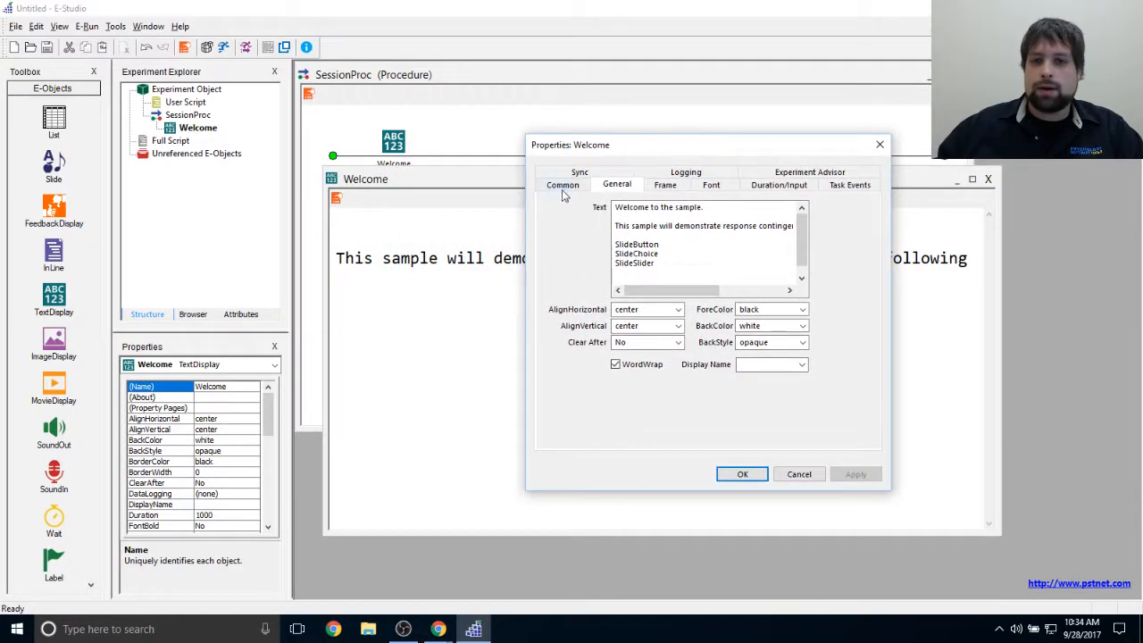
click(776, 187)
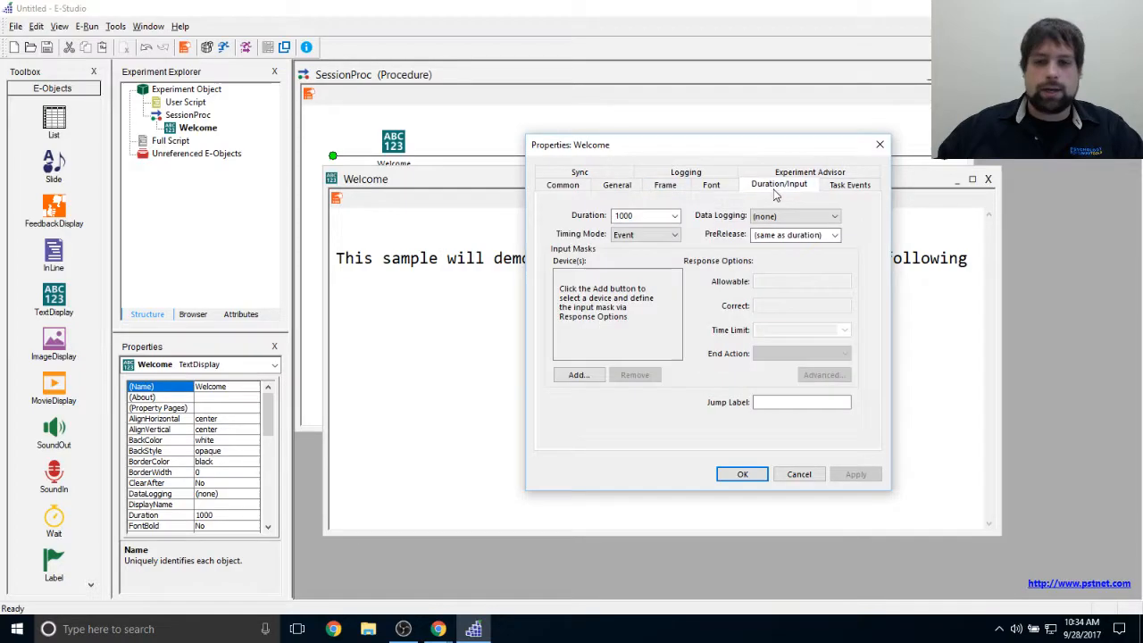
click(675, 215)
click(669, 235)
click(791, 216)
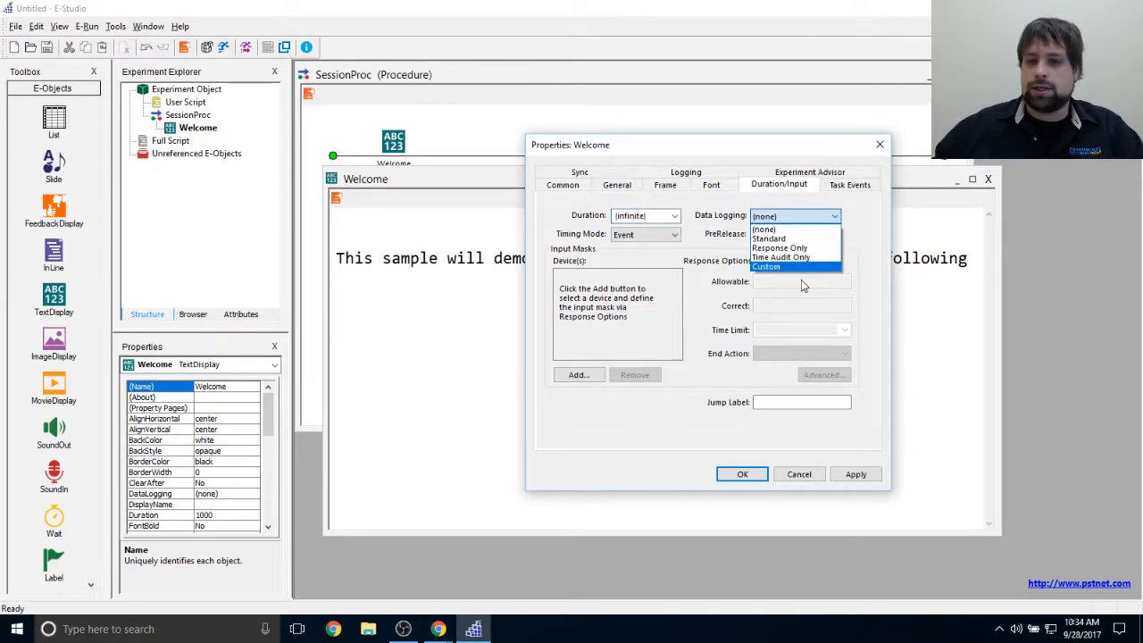
click(812, 240)
click(790, 216)
click(796, 257)
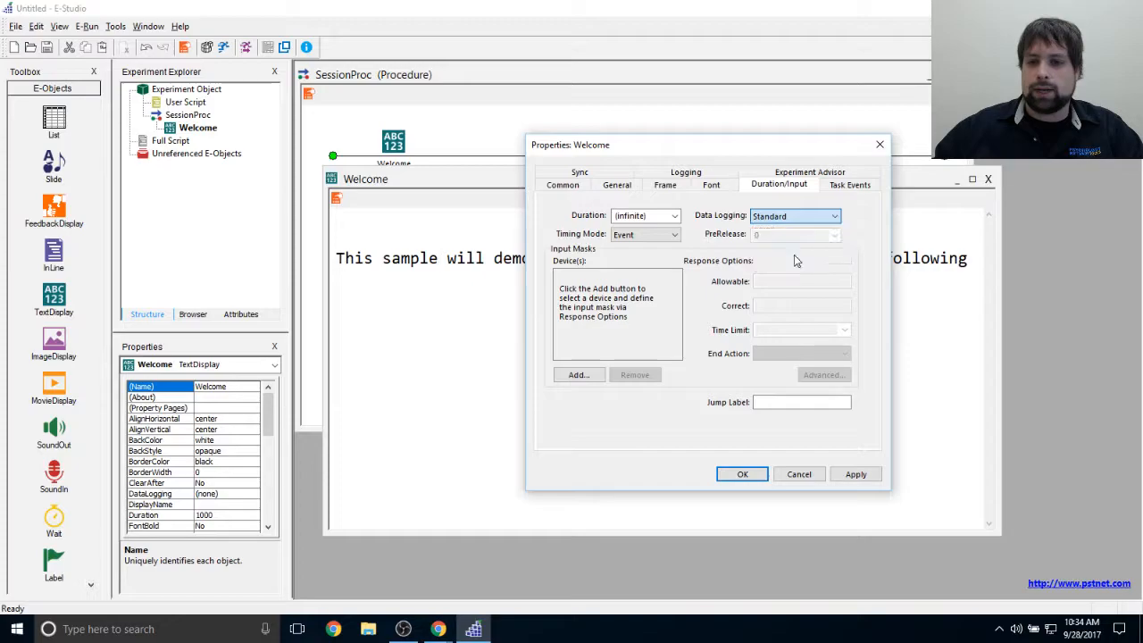
click(857, 474)
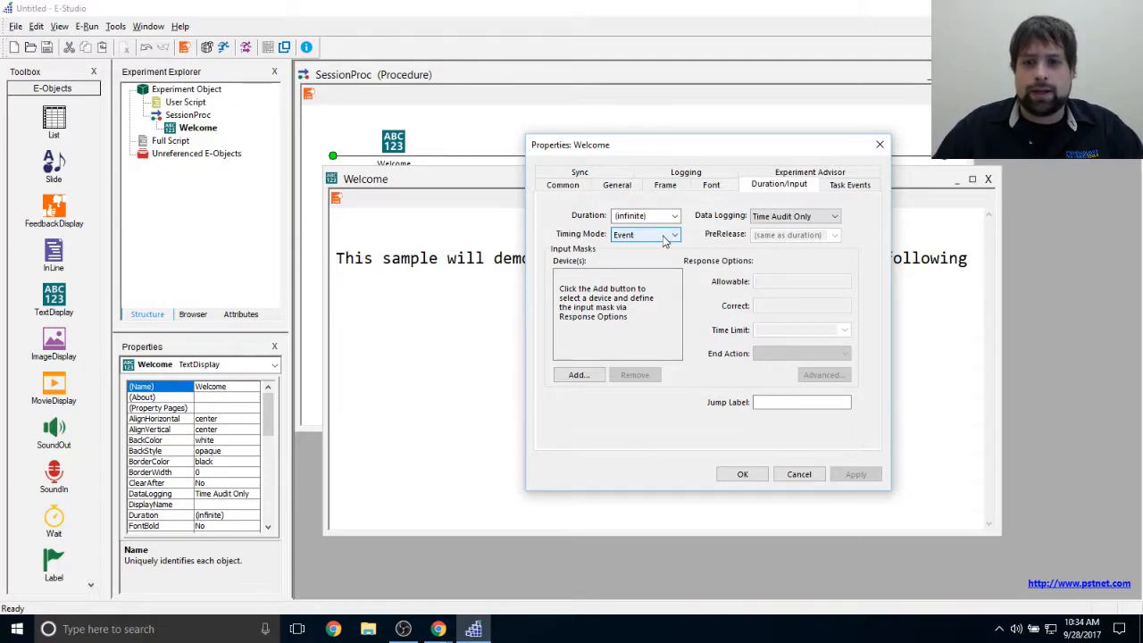
Step: Add the keyboard as an input device for the Welcome display
click(578, 375)
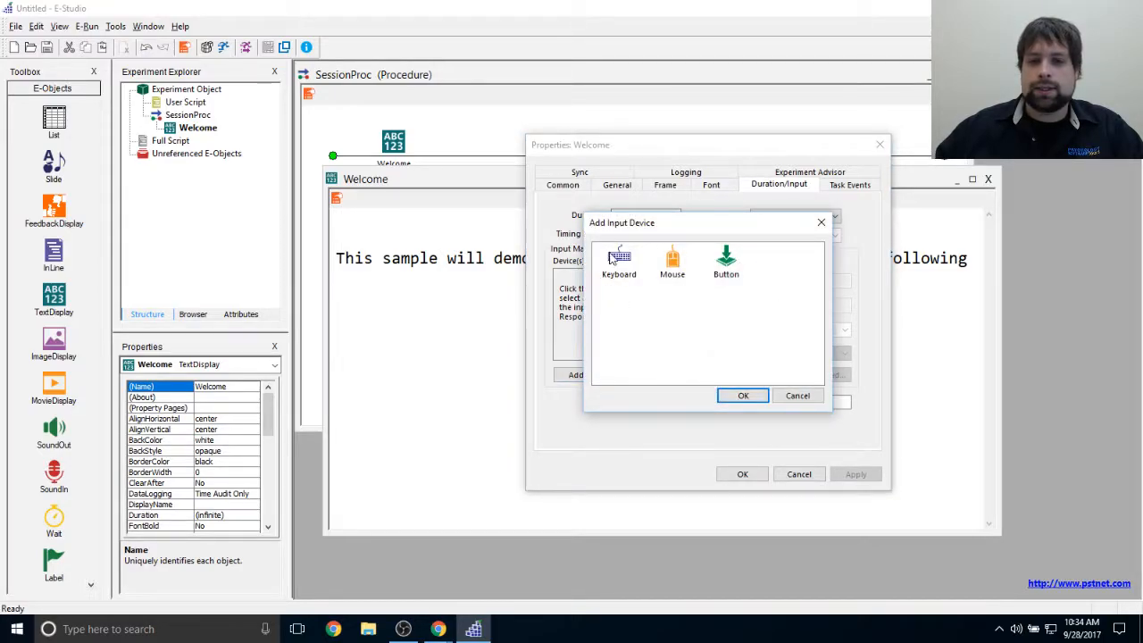
double_click(616, 260)
click(605, 302)
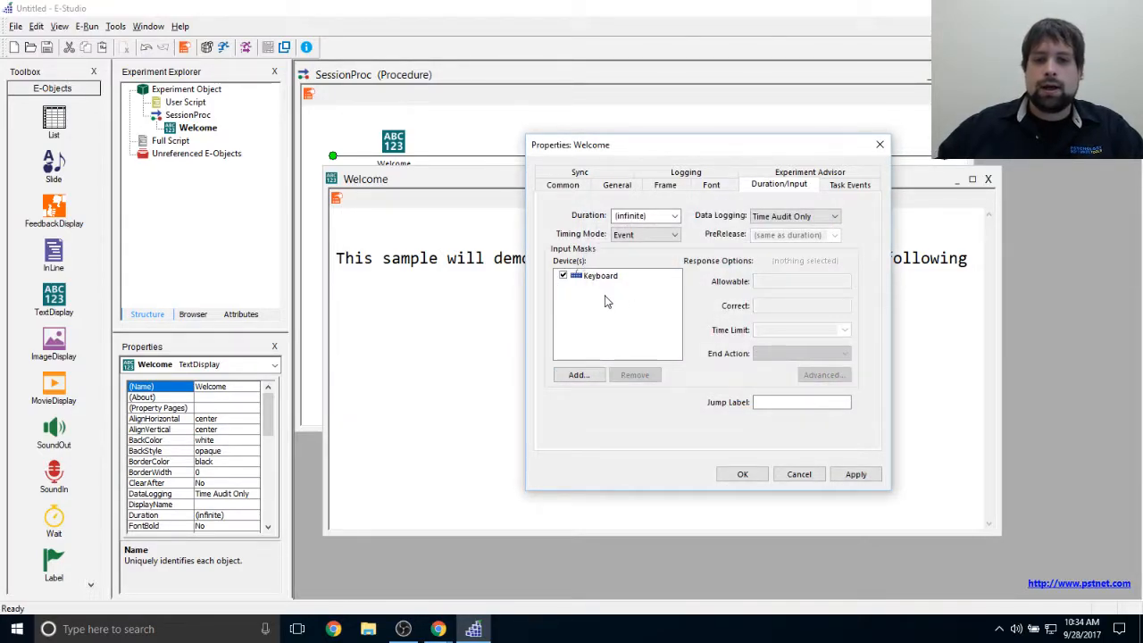
Step: Set the keyboard's allowable response to {SPACE}, accept the properties and close the Welcome window
click(600, 276)
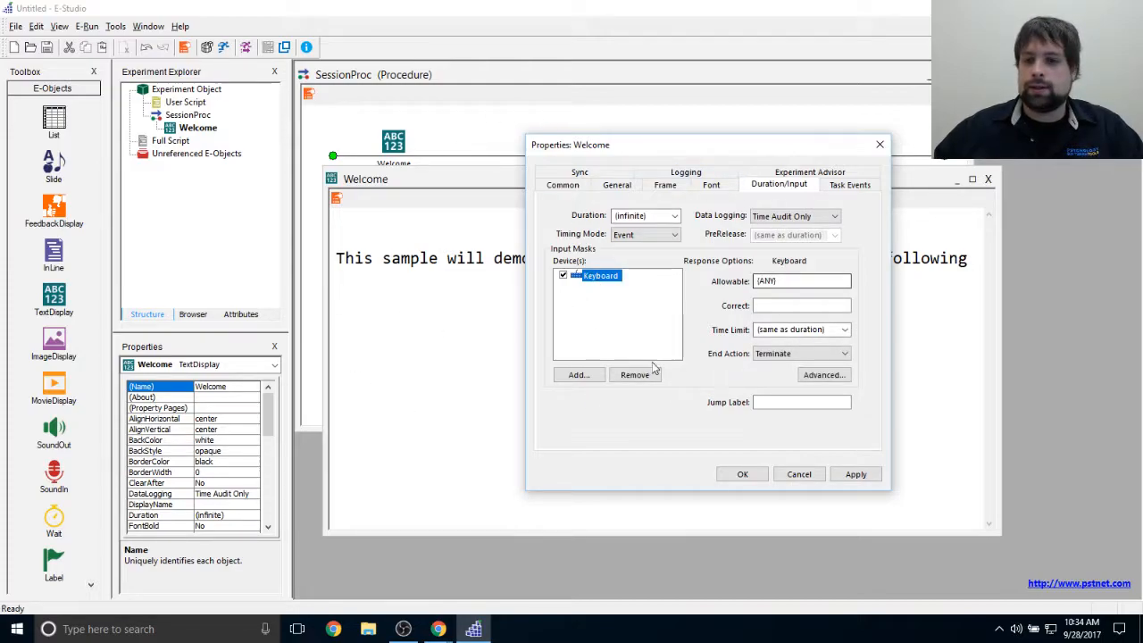
click(776, 281)
key(BackSpace)
key(BackSpace)
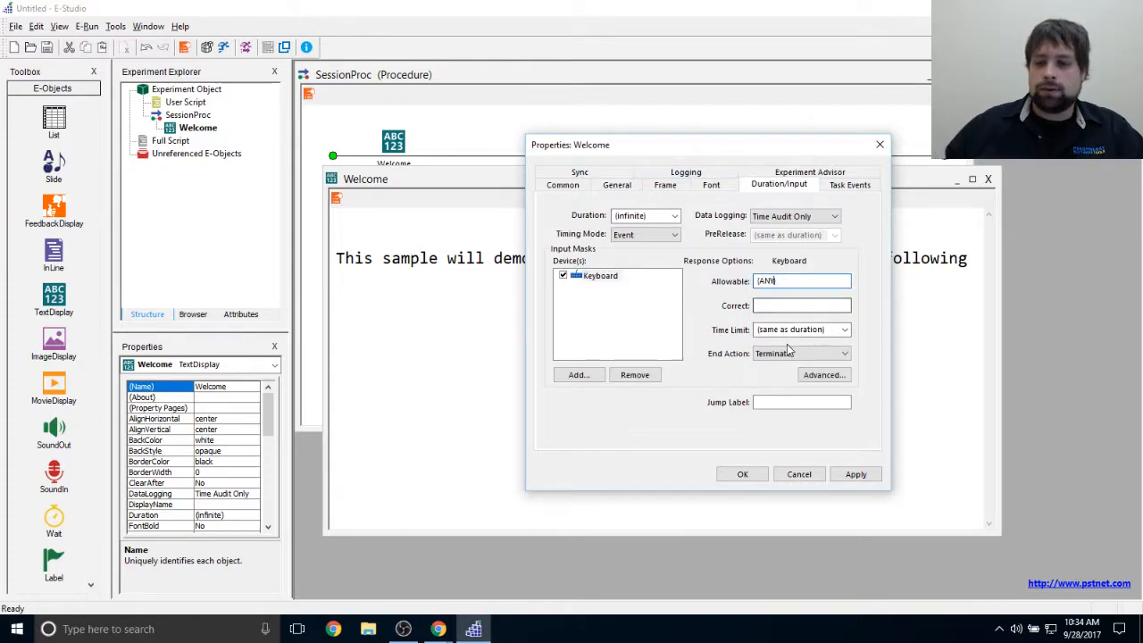
key(BackSpace)
key(BackSpace)
text(SPACE)
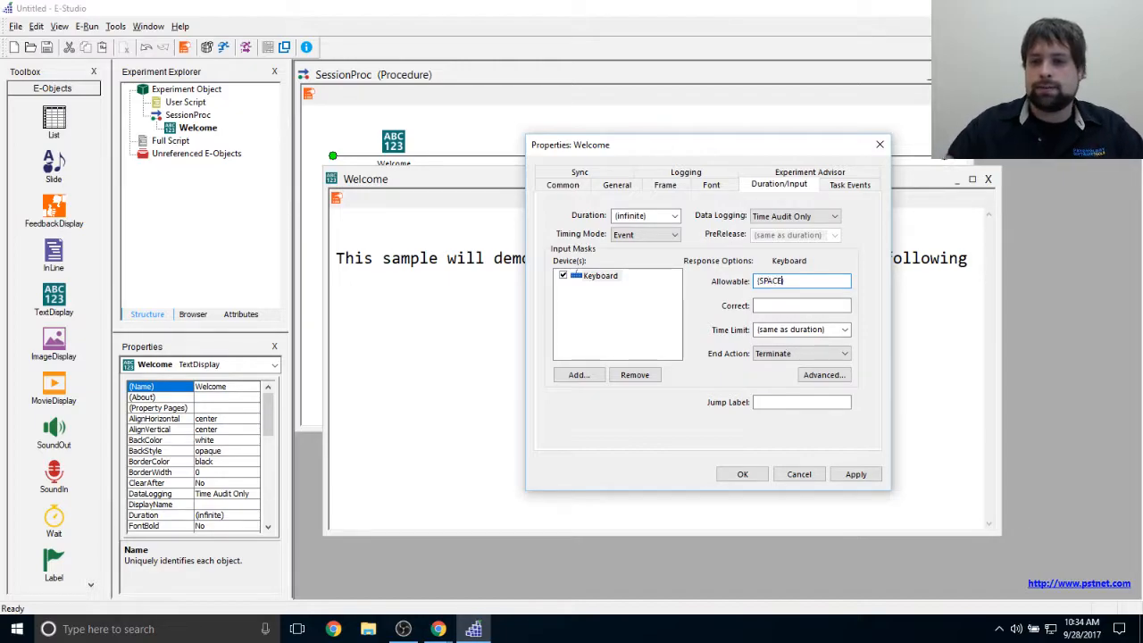
click(741, 475)
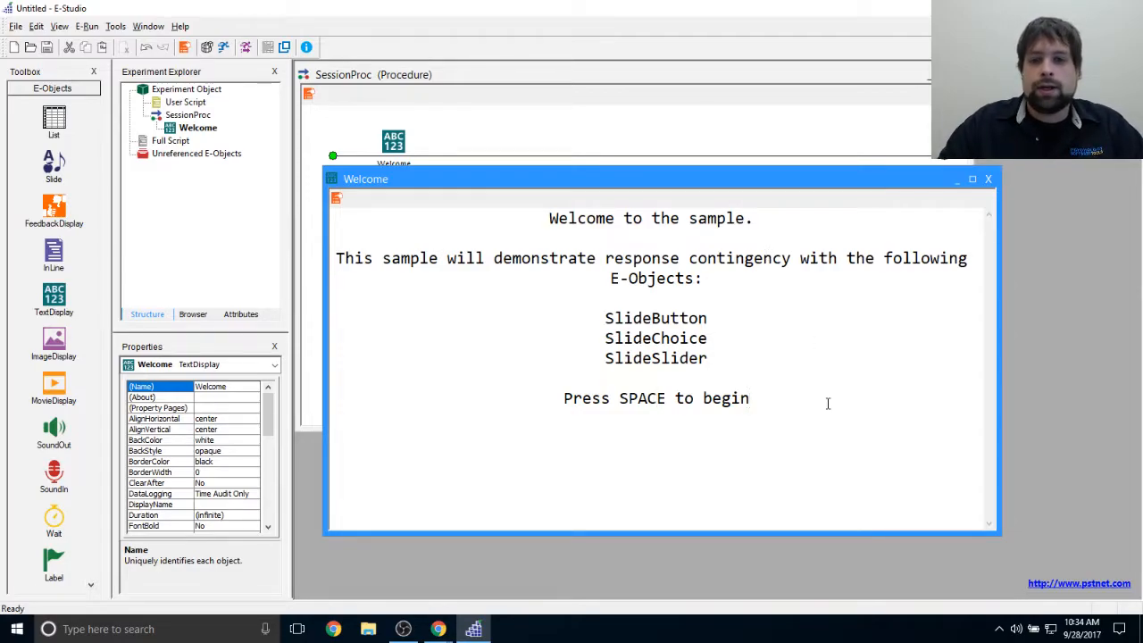
click(988, 180)
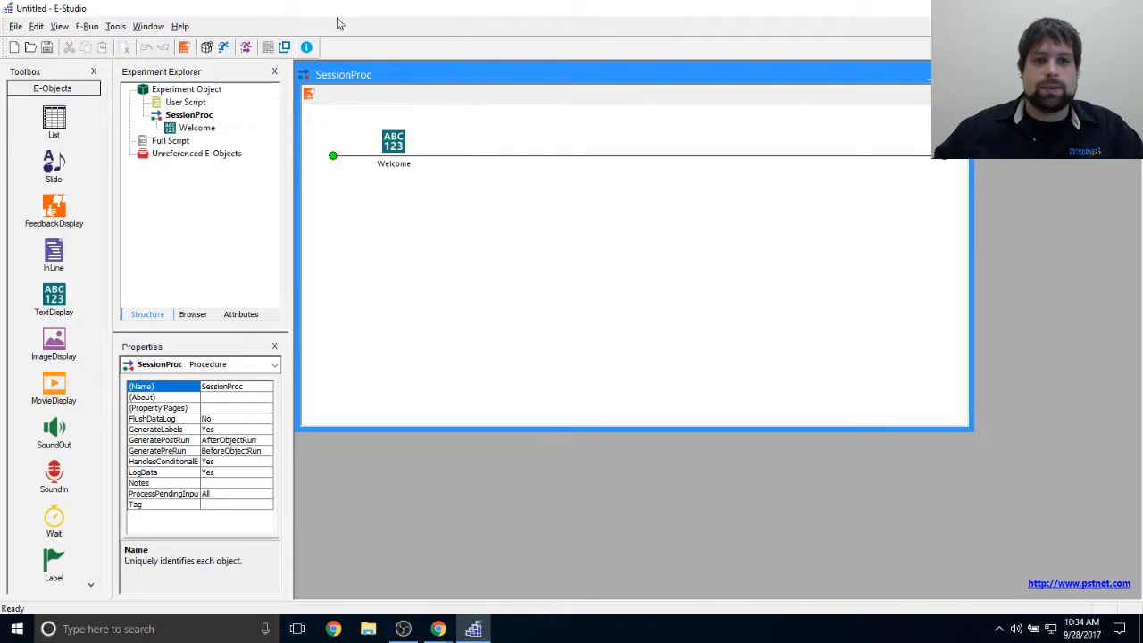
Step: Add a TextDisplay after Welcome on the SessionProc timeline and rename it Goodbye
drag(54, 299, 835, 273)
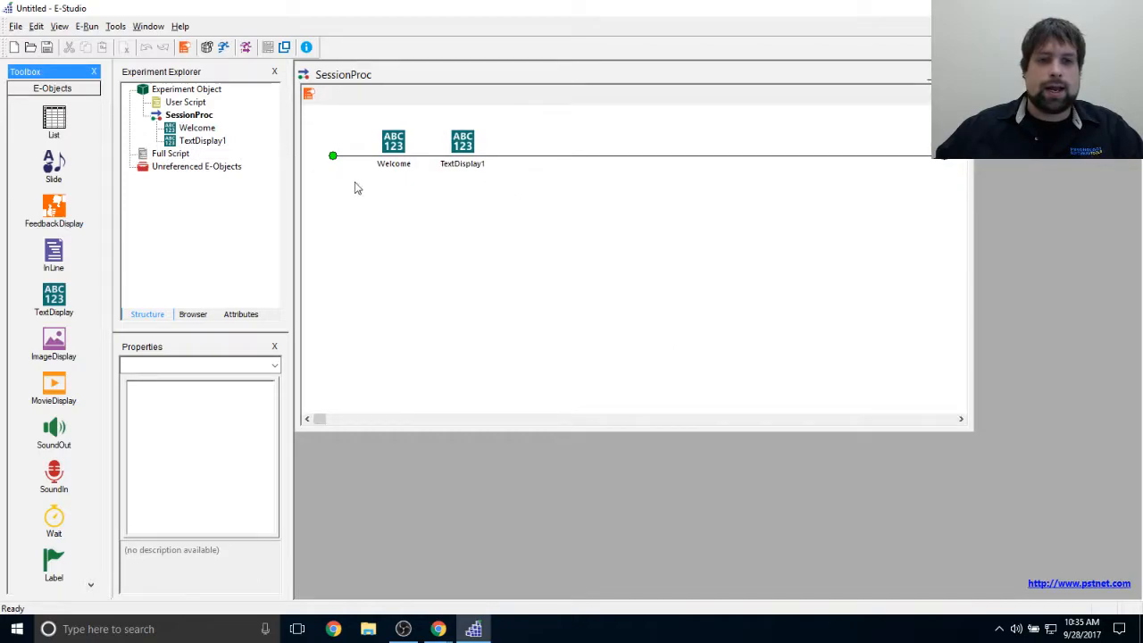
click(462, 144)
right_click(462, 148)
click(499, 204)
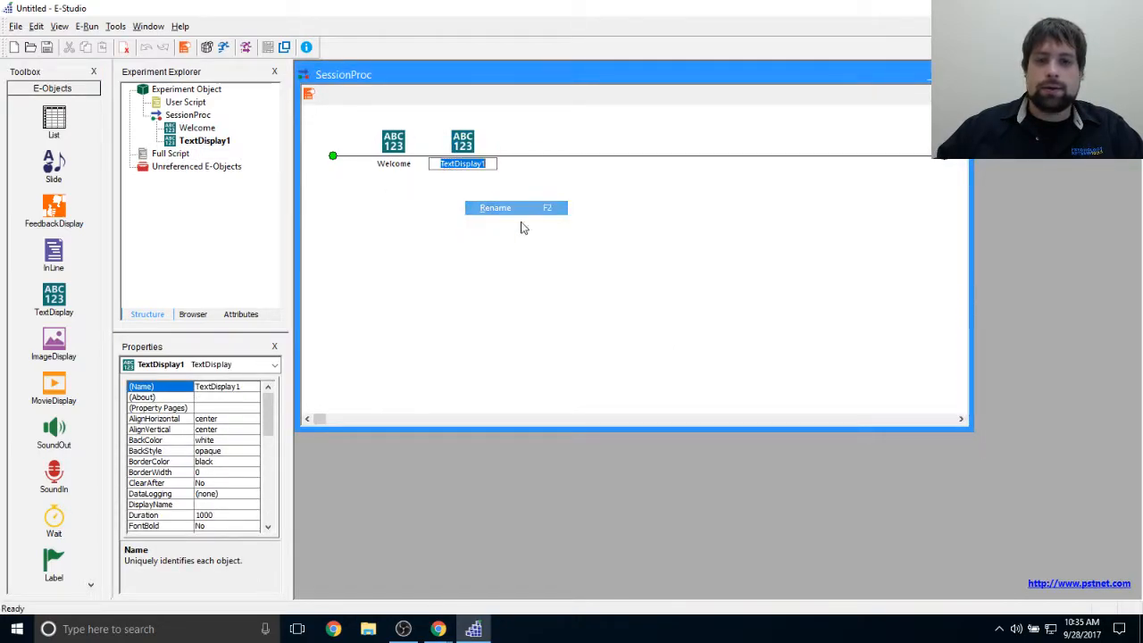
text(Goodbye)
key(Return)
click(545, 266)
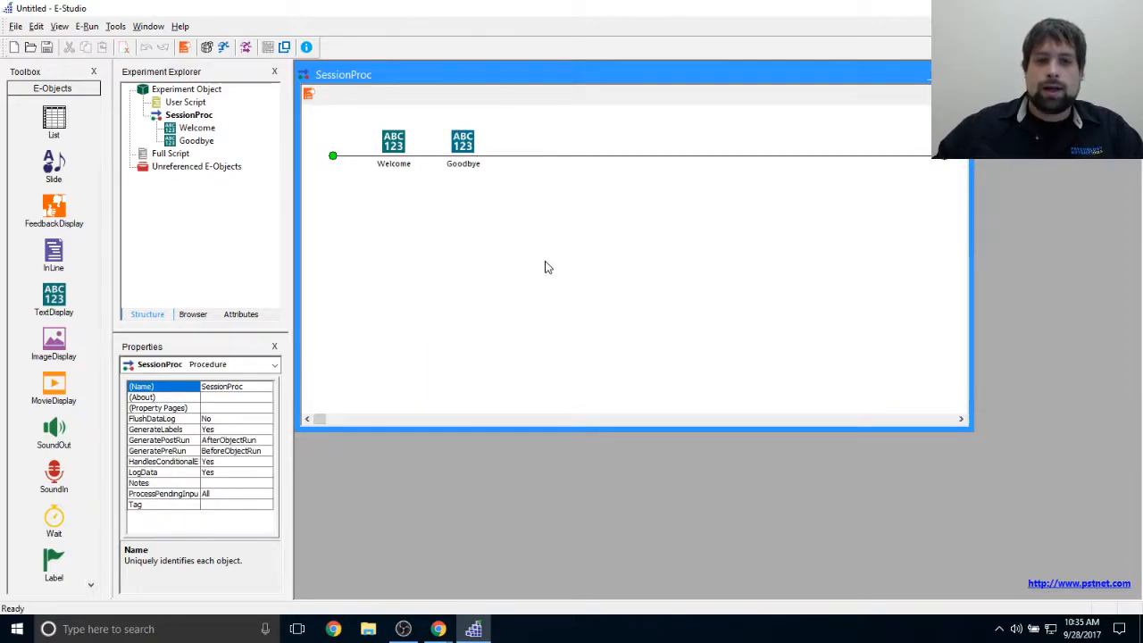
Step: Write "Thank you very much for your participation!" in the Goodbye display, then "I hope this sample was helpful." after a blank line
double_click(462, 143)
drag(796, 223, 757, 173)
text(Tan)
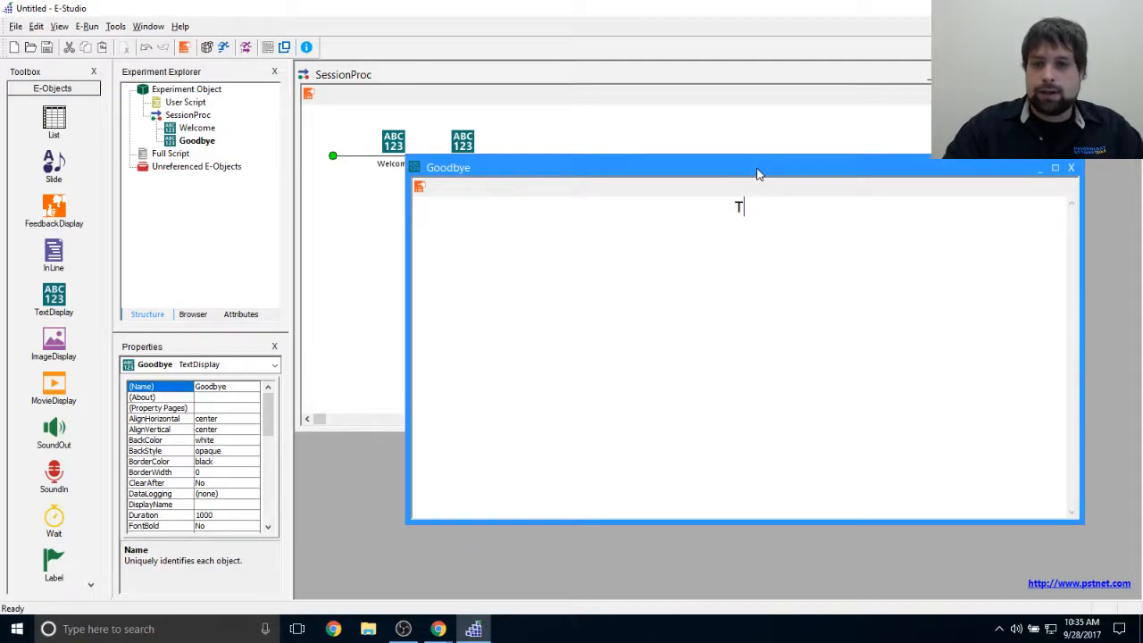
key(BackSpace)
key(BackSpace)
text(hank yo)
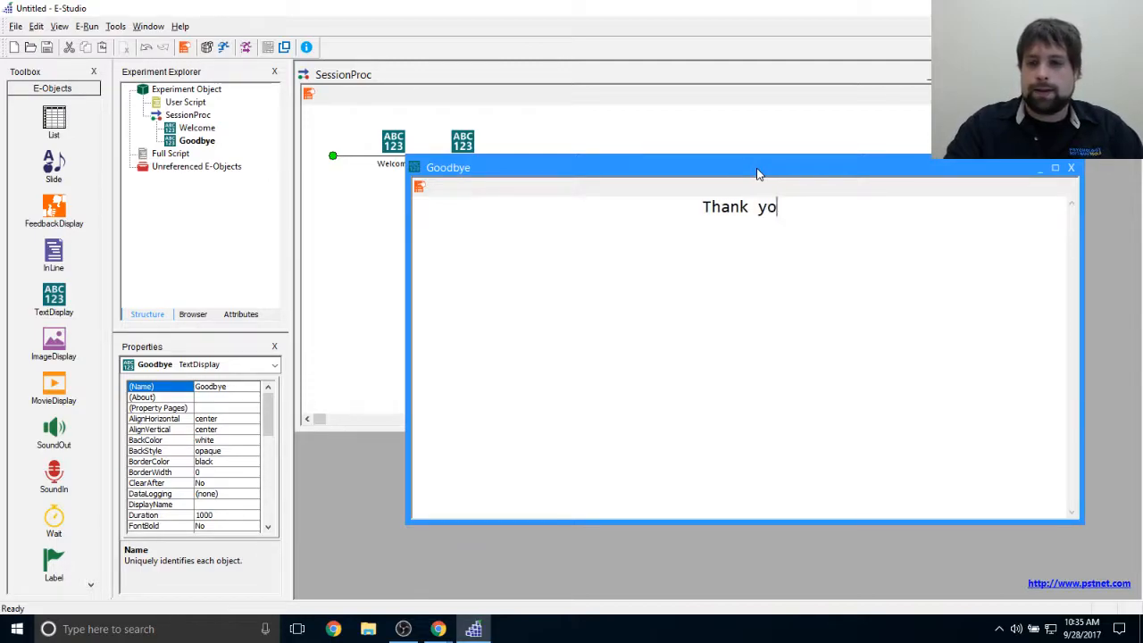
text(u very much for)
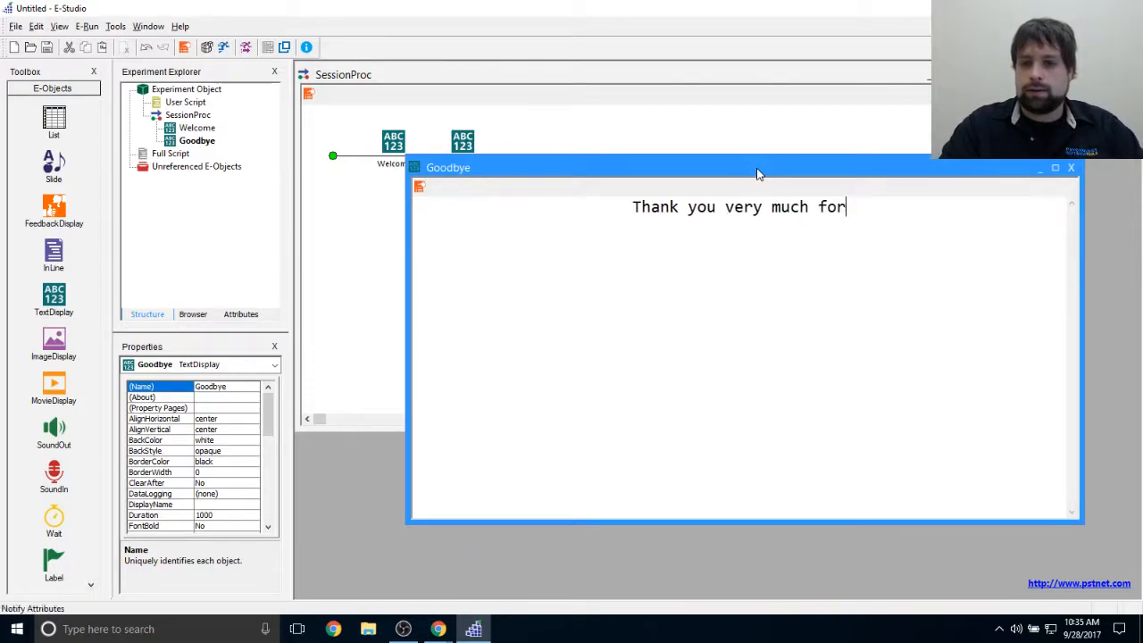
text( your participation!)
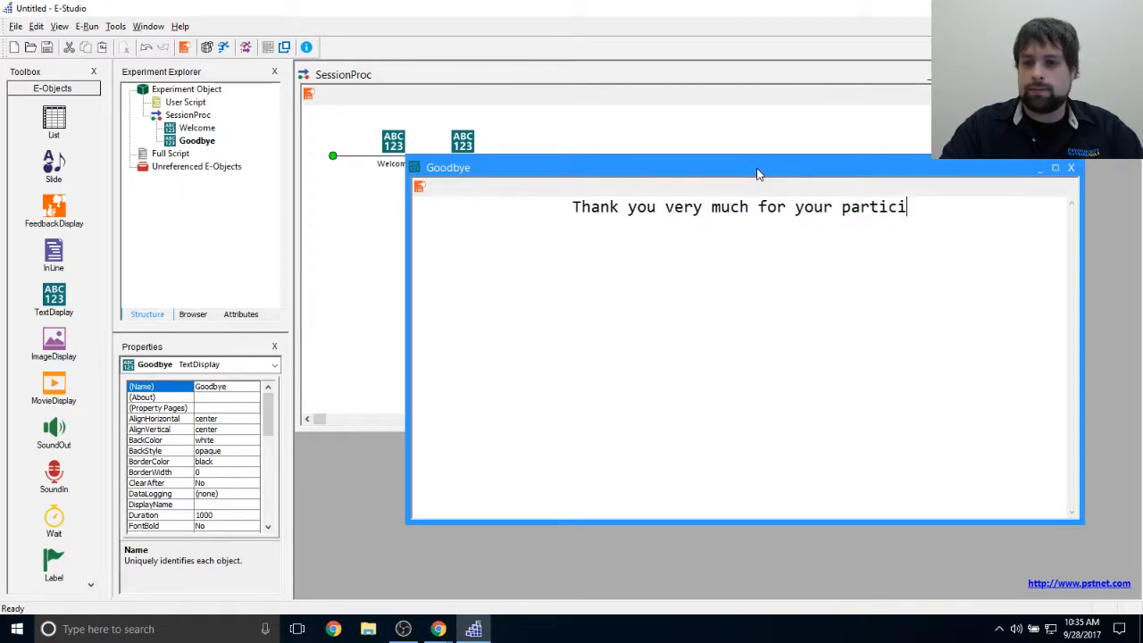
key(Return)
key(Return)
text(I hope this s)
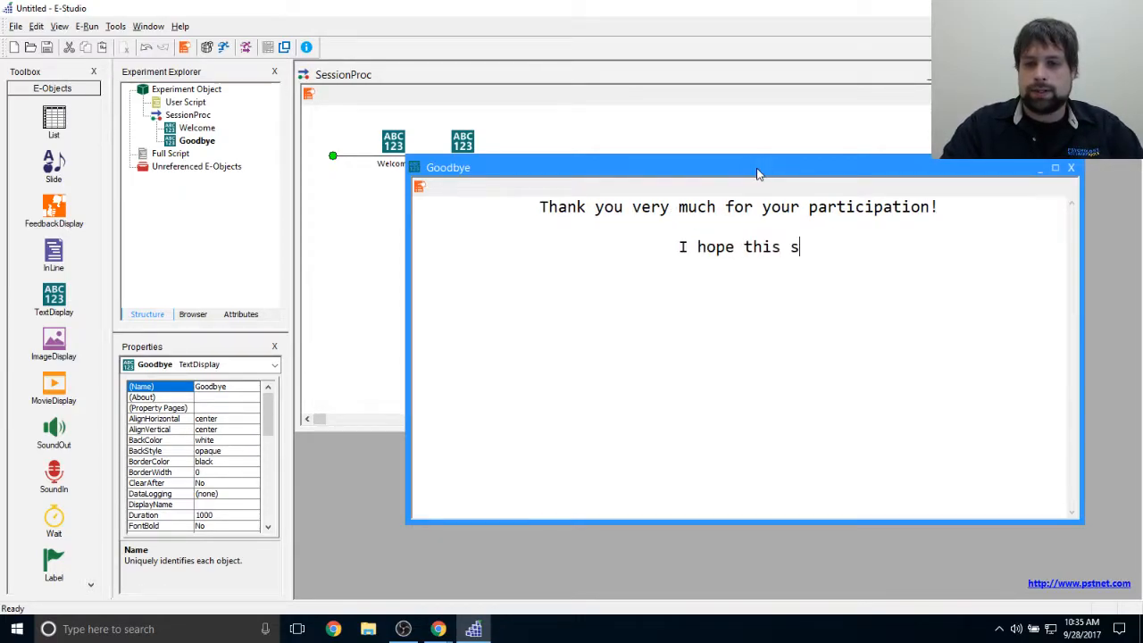
text(ample was helpful)
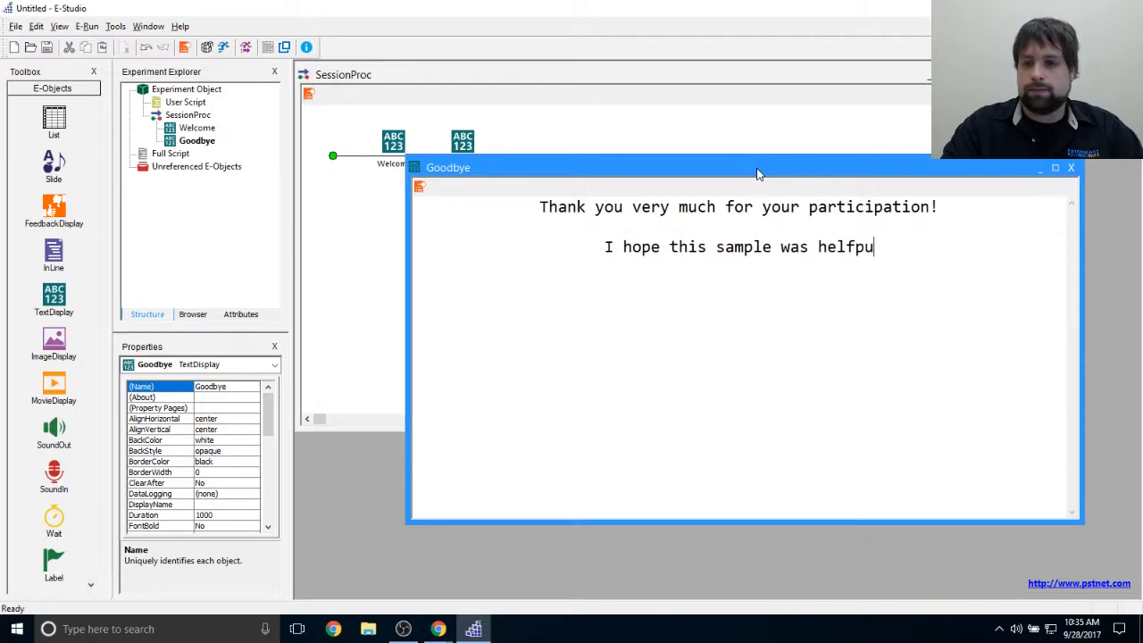
text(.)
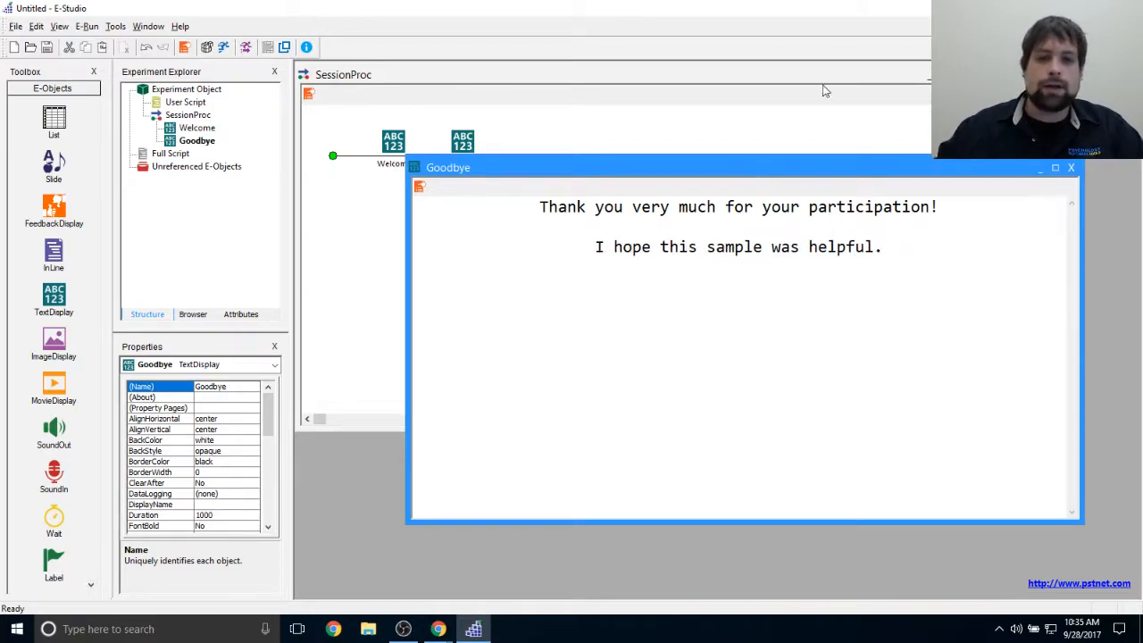
Step: Set the Goodbye display's data logging to Time Audit Only, accept the properties and close the Goodbye window
click(419, 187)
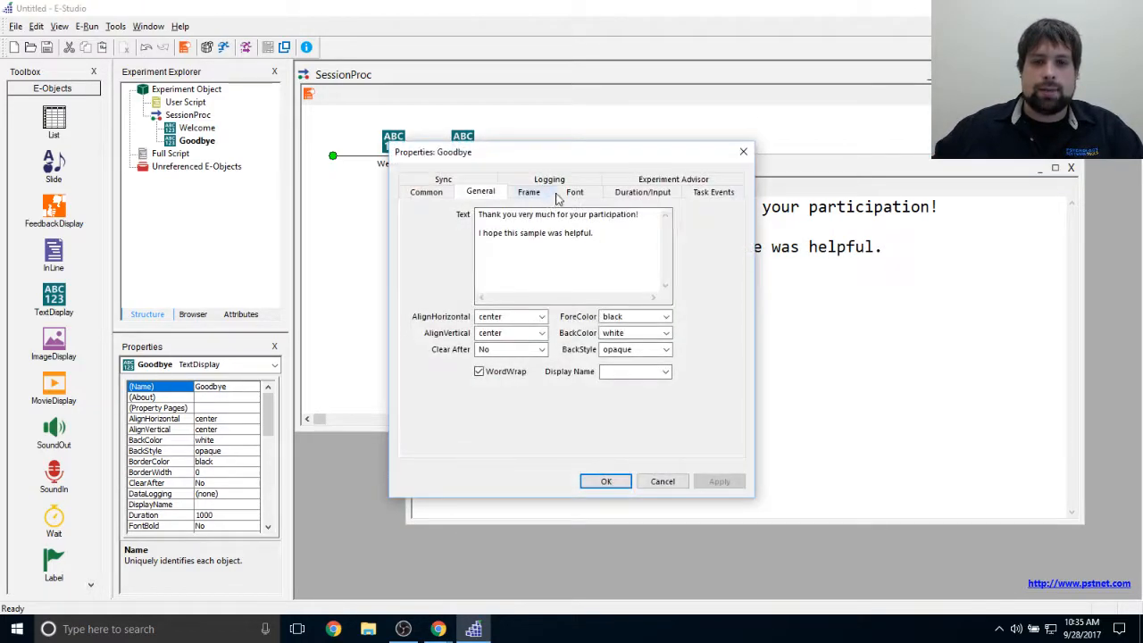
click(643, 190)
drag(648, 166, 695, 295)
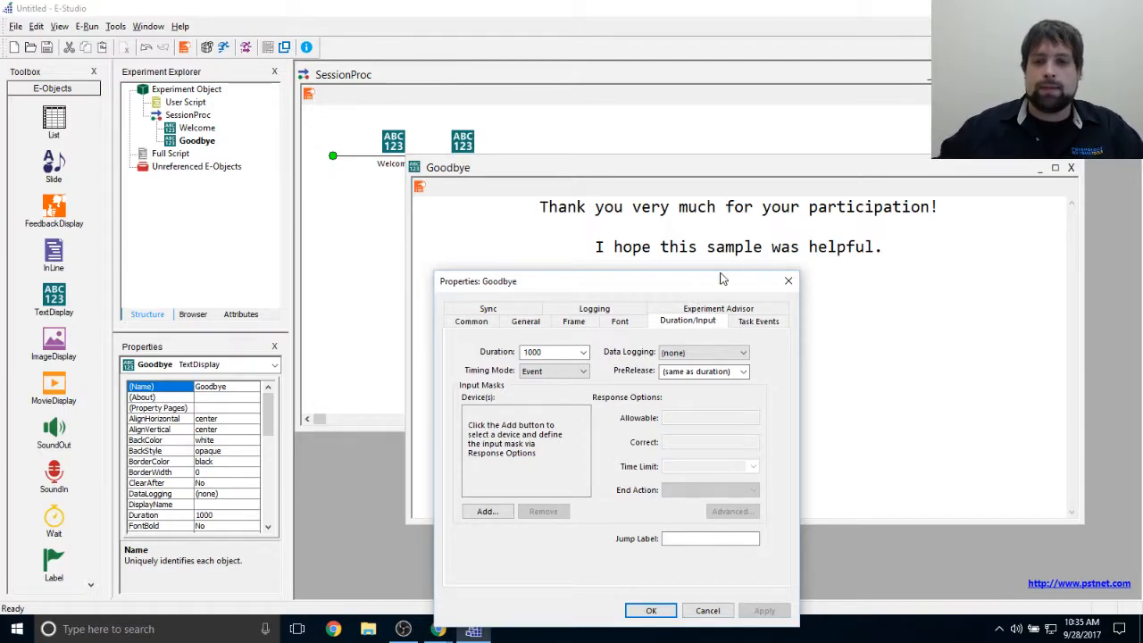
drag(727, 276, 711, 150)
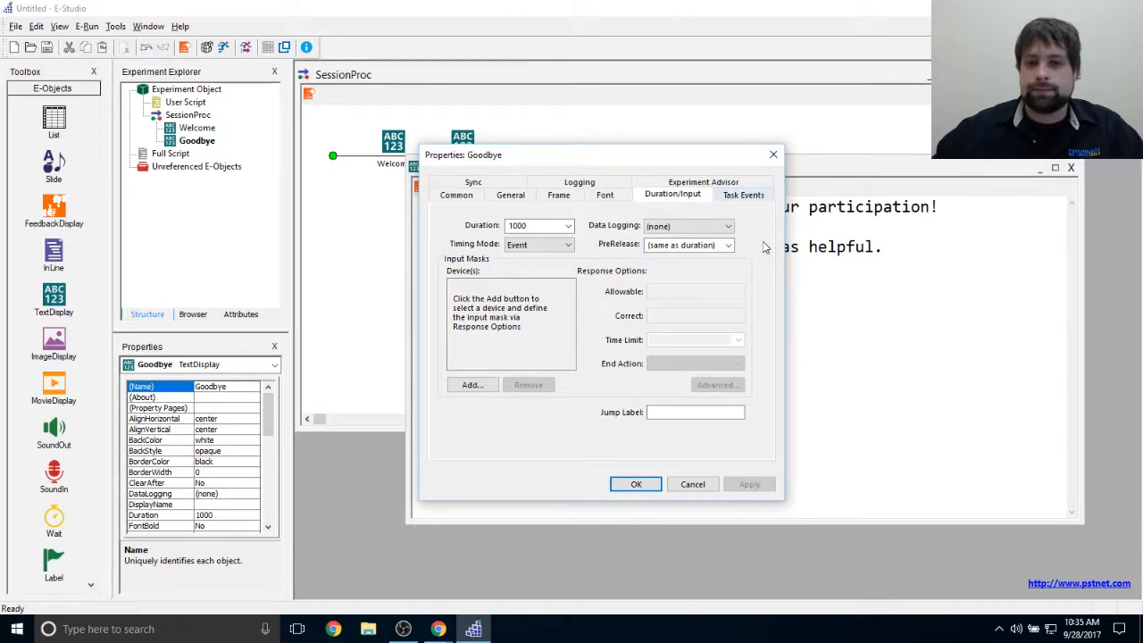
click(722, 228)
click(697, 270)
click(749, 484)
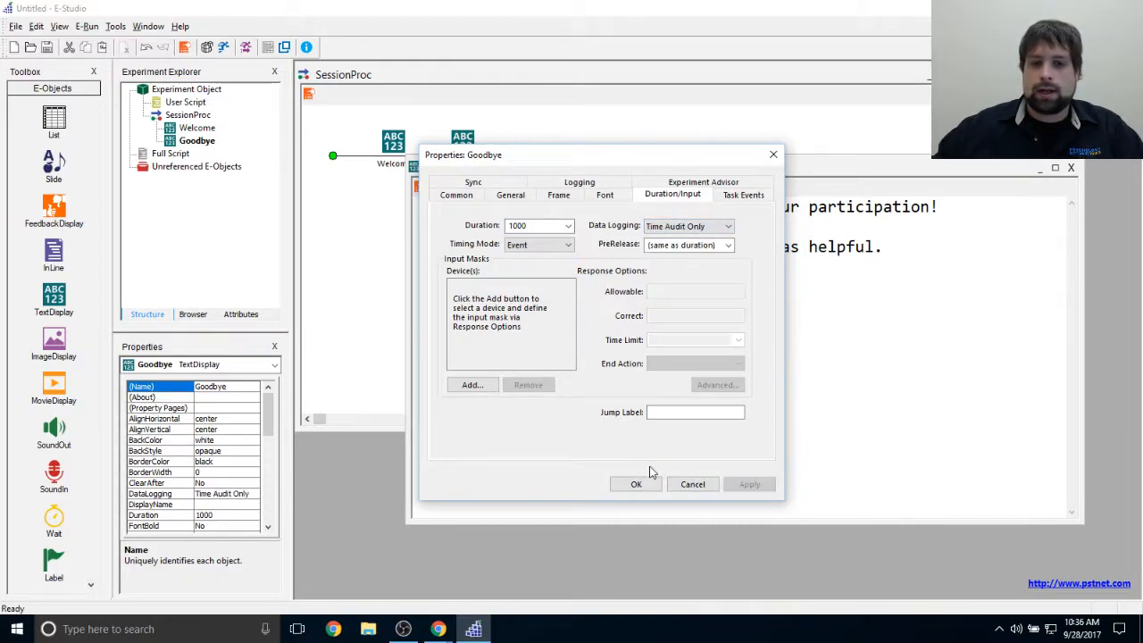
click(635, 483)
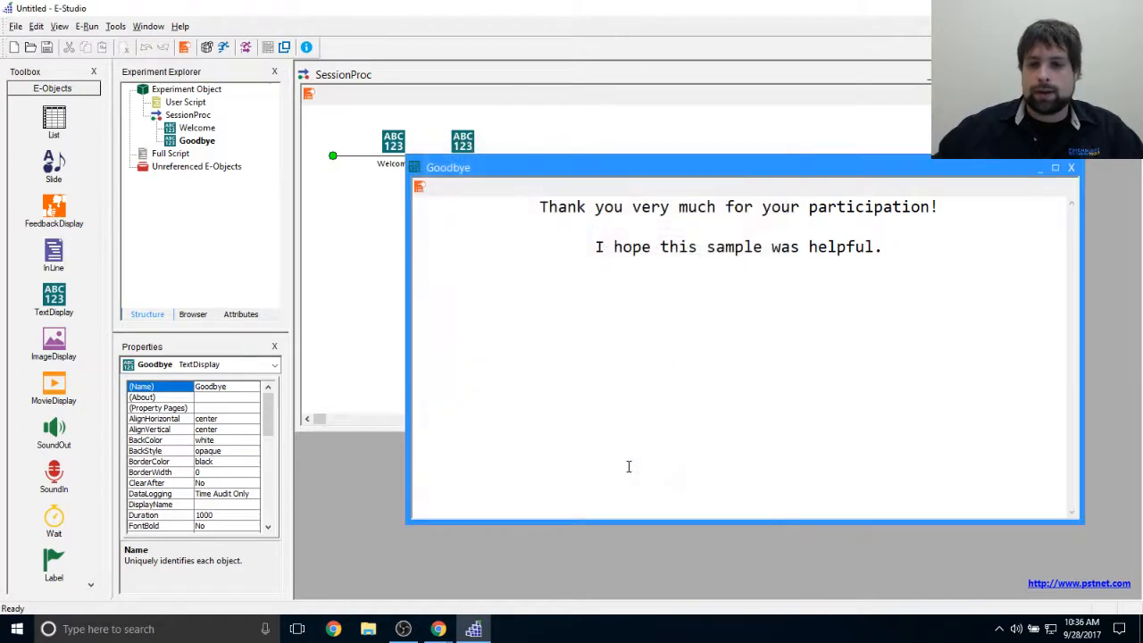
click(1071, 168)
click(897, 283)
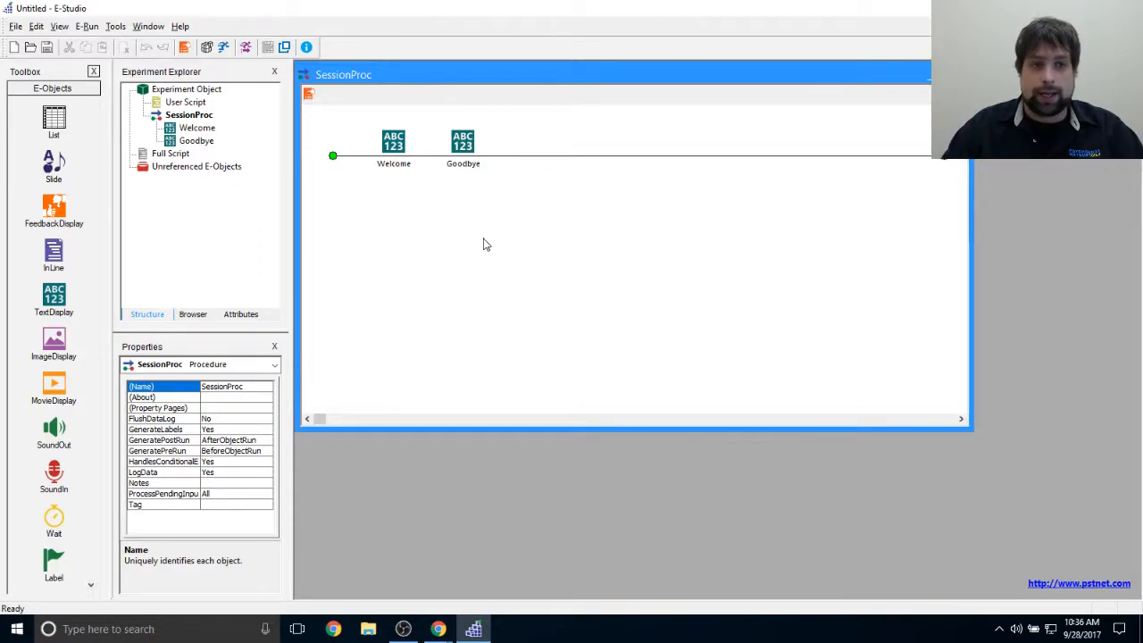
Step: Insert a List between Welcome and Goodbye on the SessionProc timeline and rename it BlockList
drag(53, 131, 428, 182)
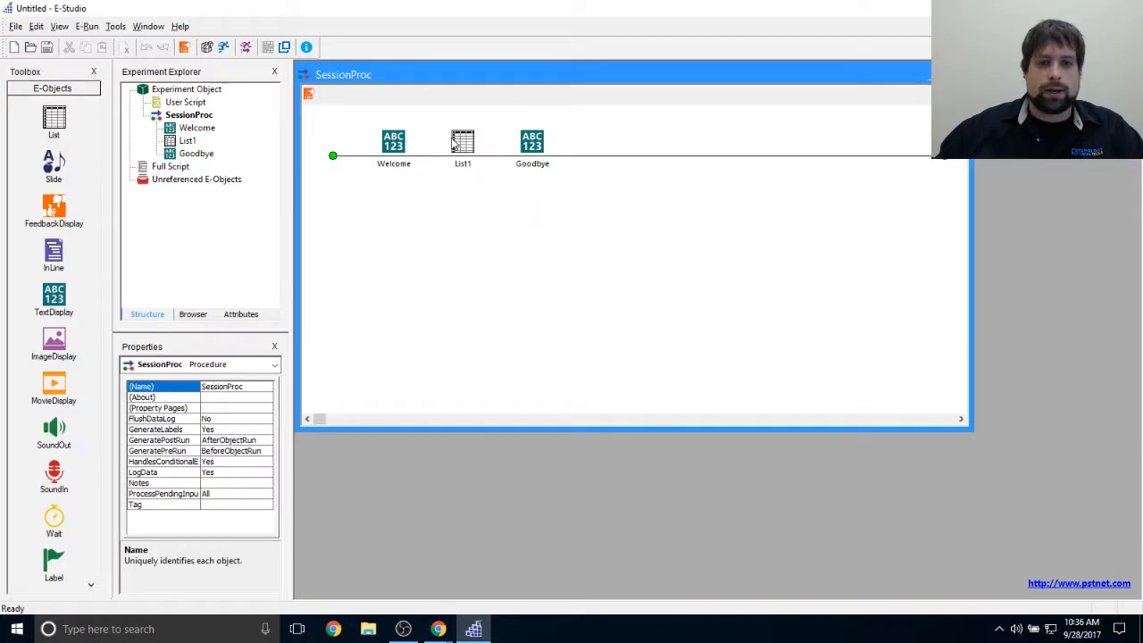
right_click(460, 143)
click(486, 199)
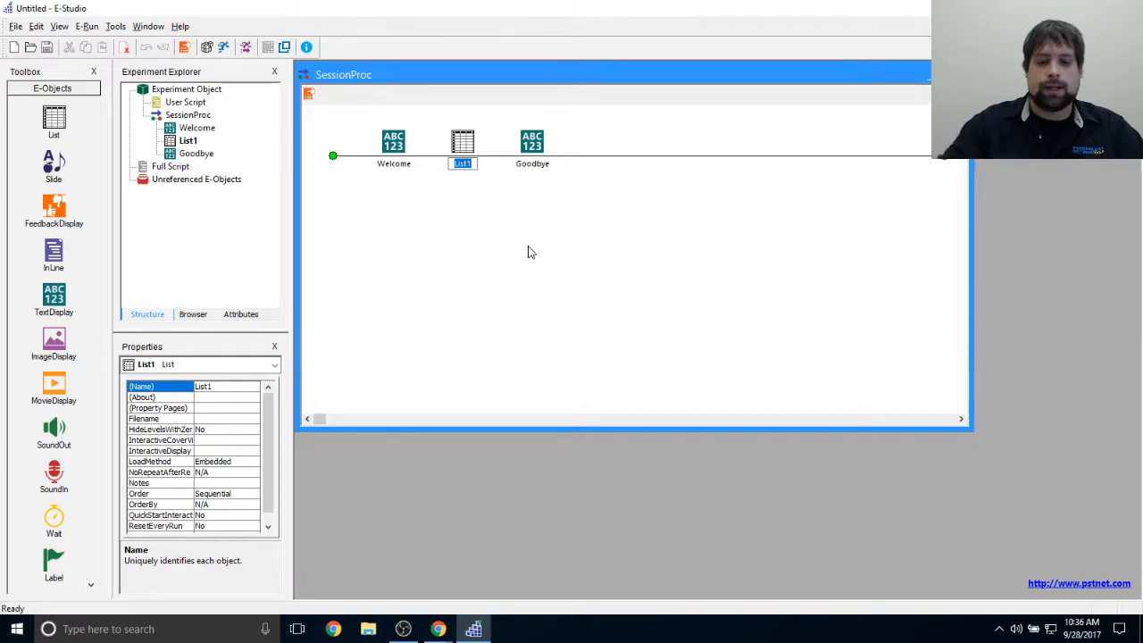
text(BlockList)
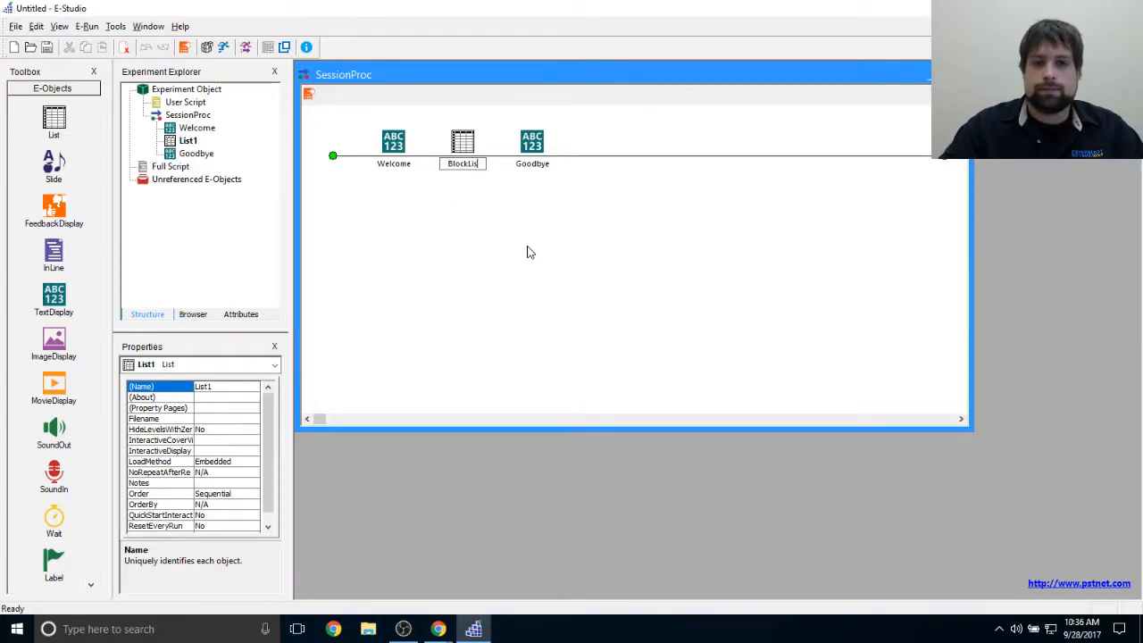
key(Return)
click(507, 261)
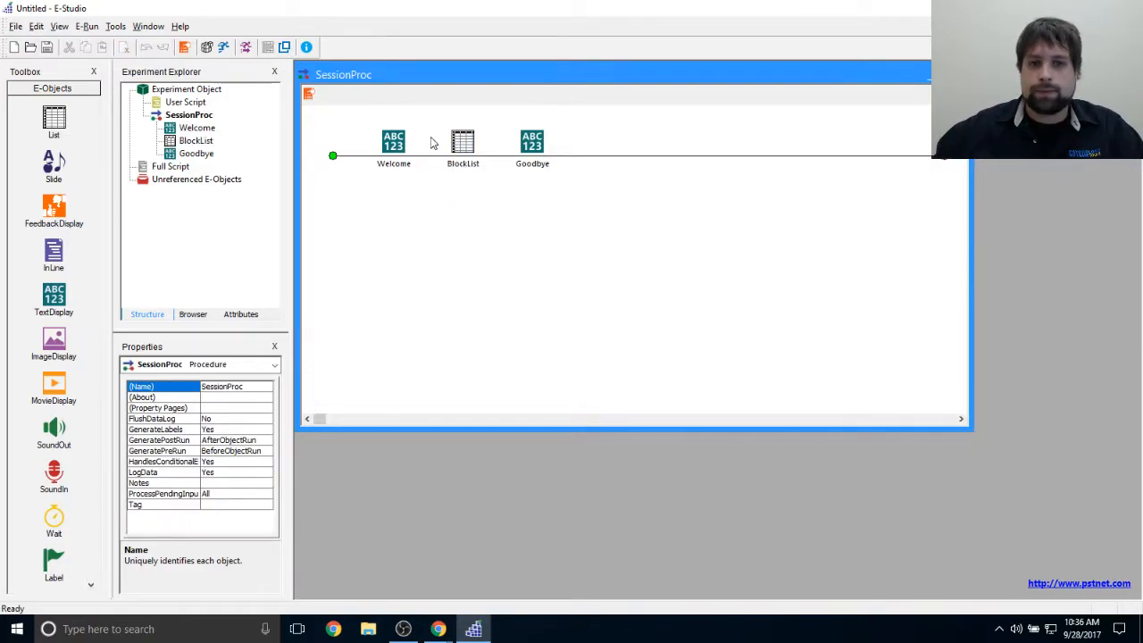
Step: Create a procedure named ButtonProc for the first level of BlockList, without making it the default for new levels
double_click(460, 147)
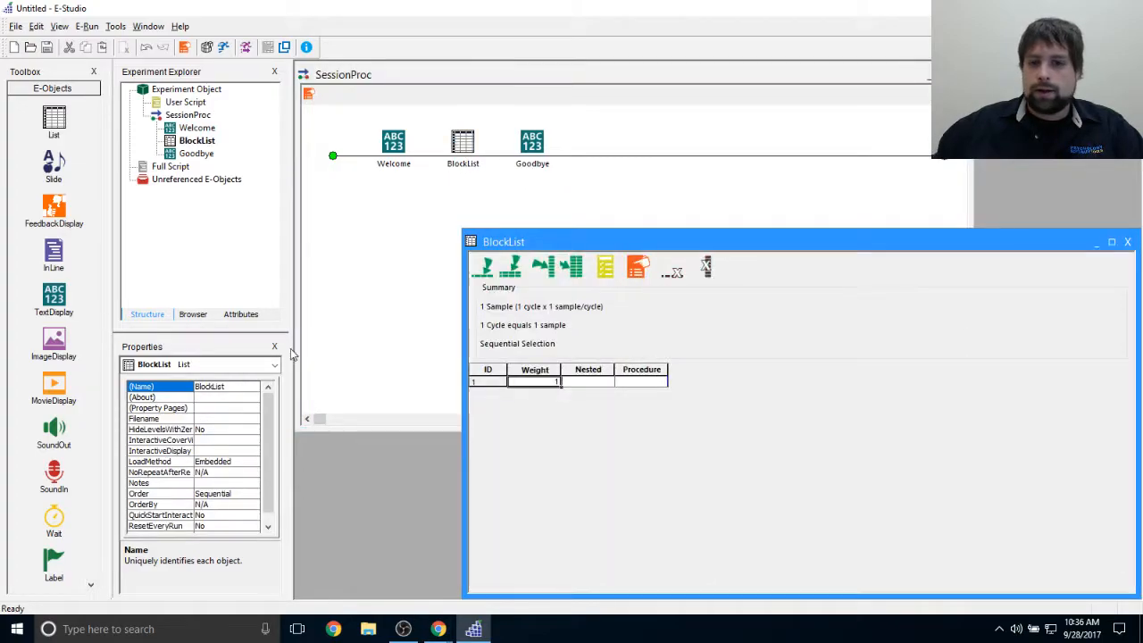
drag(839, 238, 725, 189)
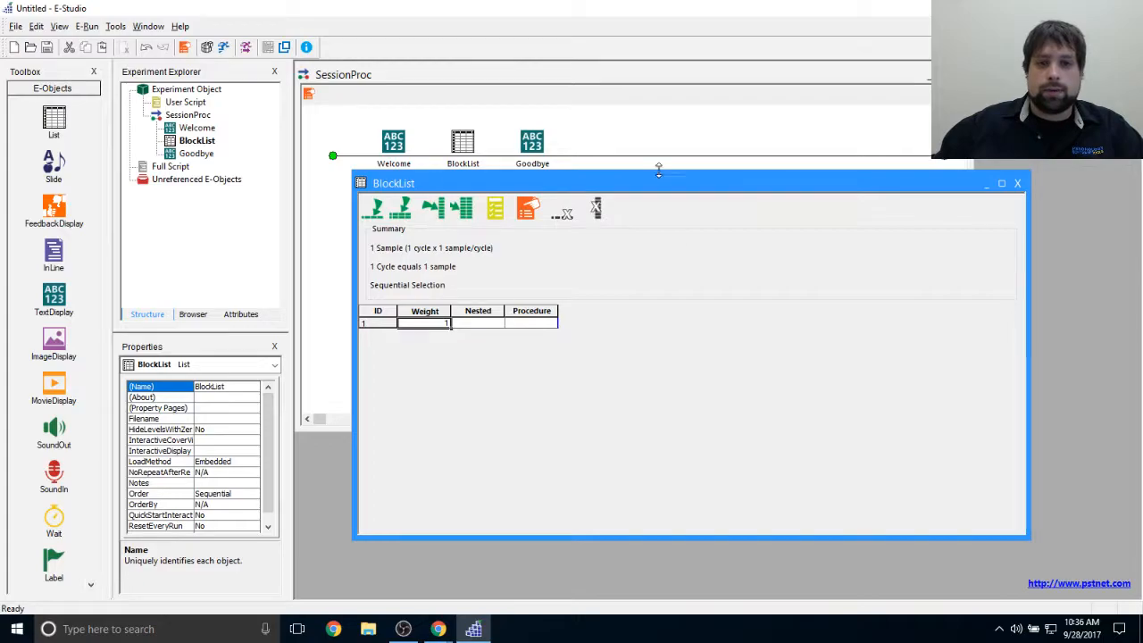
drag(645, 183, 666, 147)
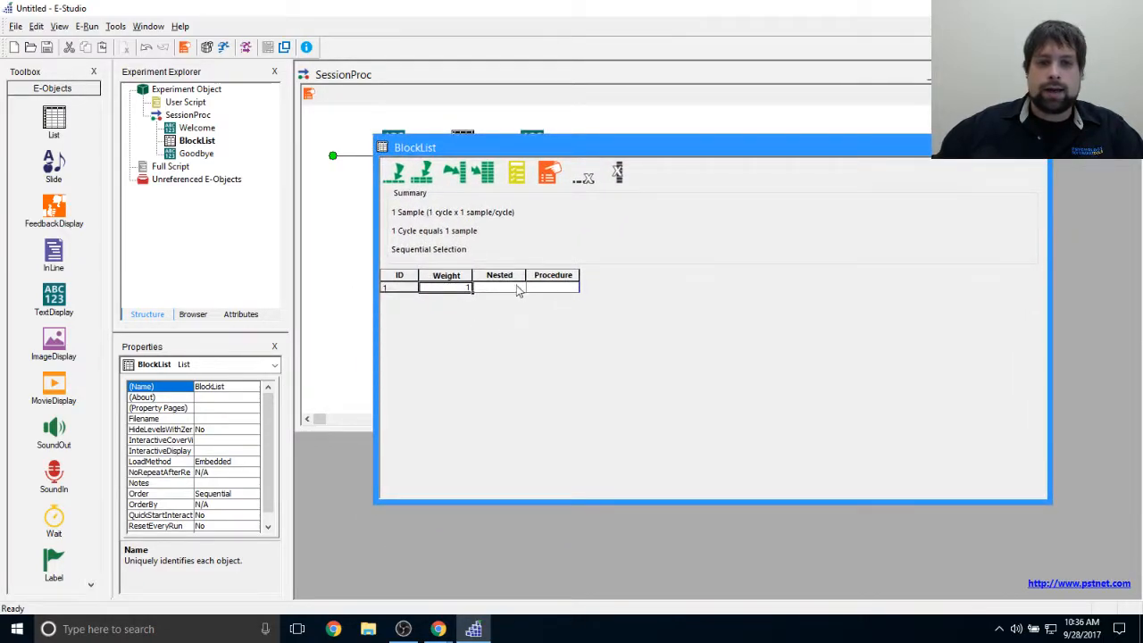
click(555, 287)
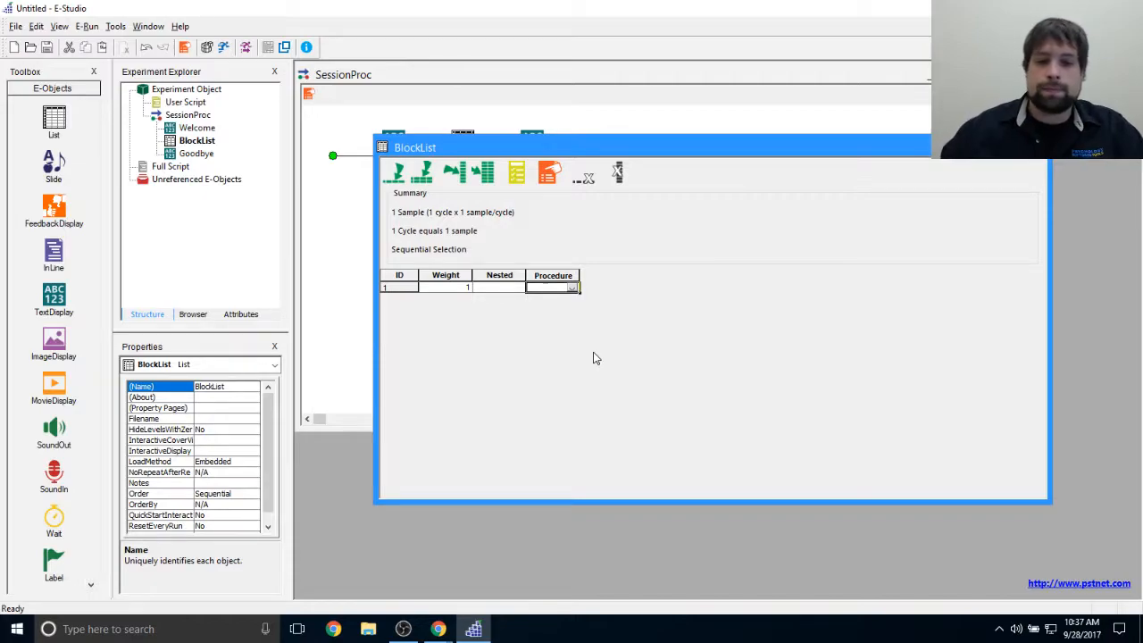
text(ButtonProc)
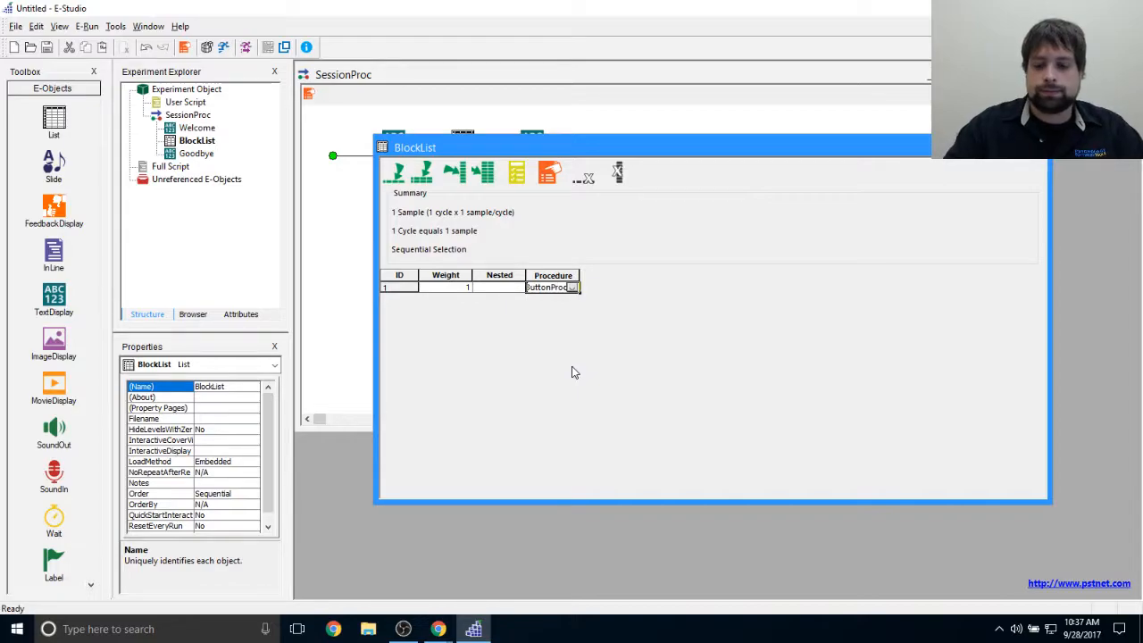
key(Return)
click(575, 371)
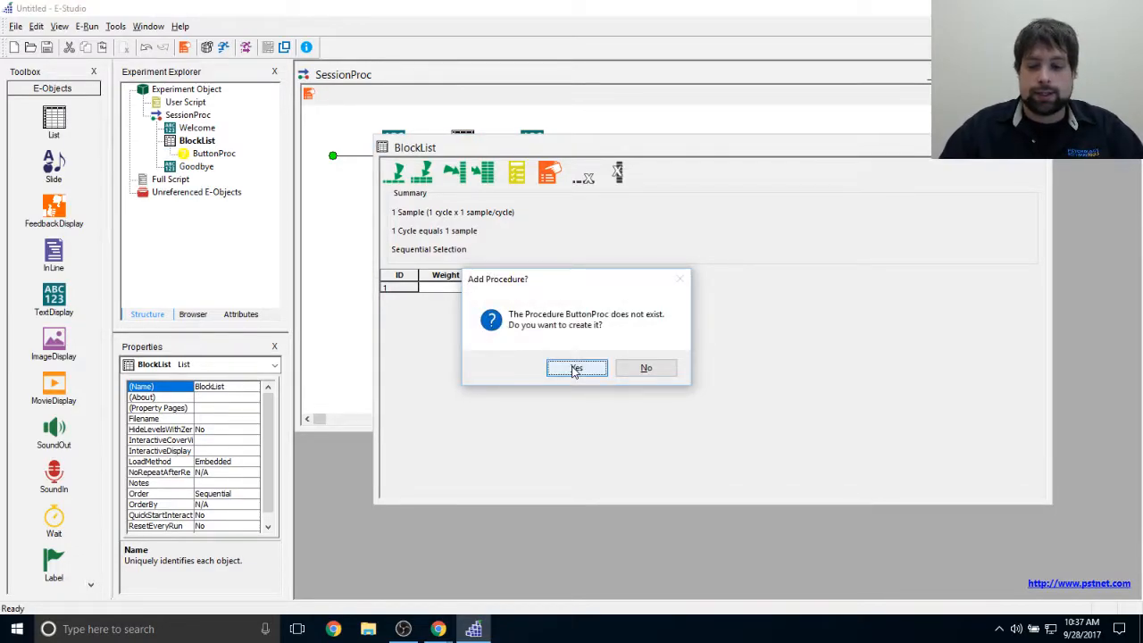
click(575, 369)
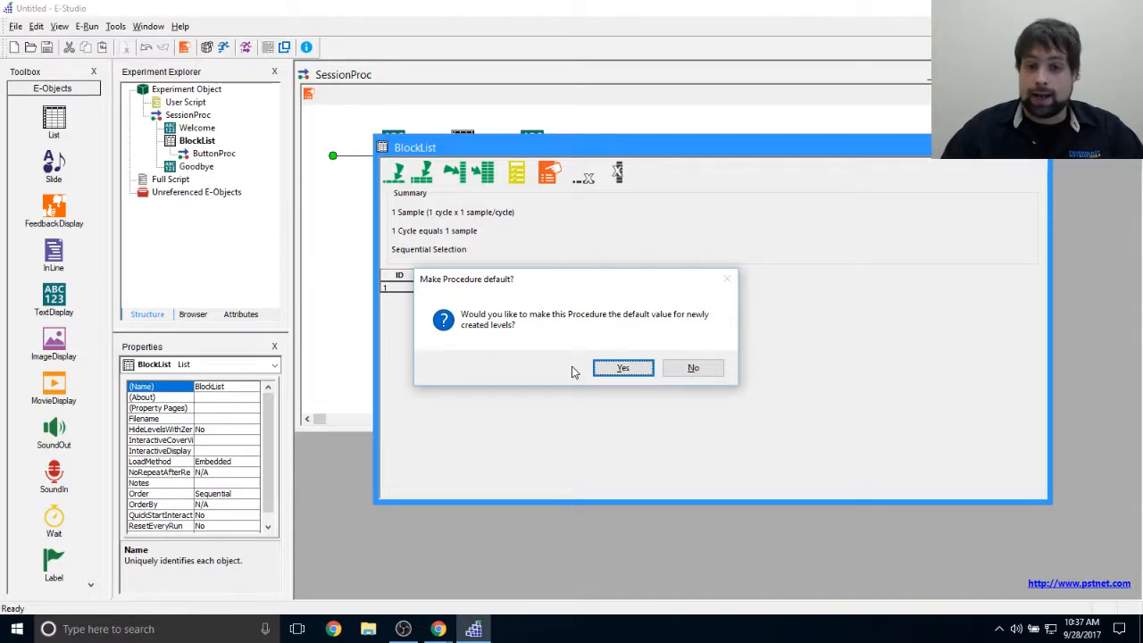
key(Tab)
key(Return)
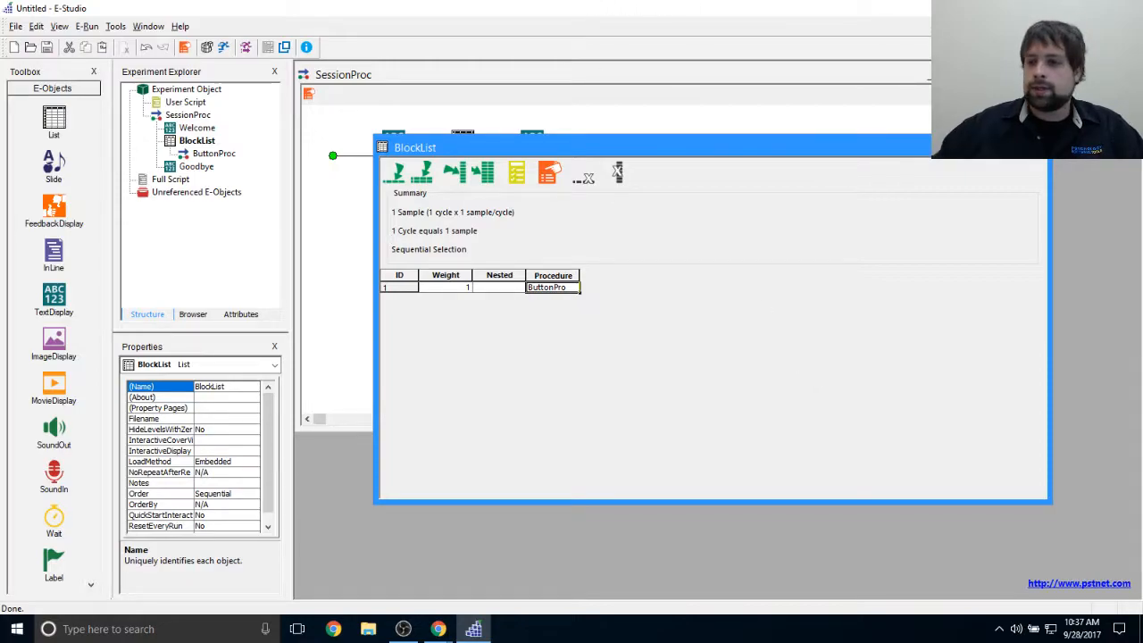
Step: Close the BlockList and SessionProc windows and open the ButtonProc procedure's timeline
click(1036, 147)
click(921, 300)
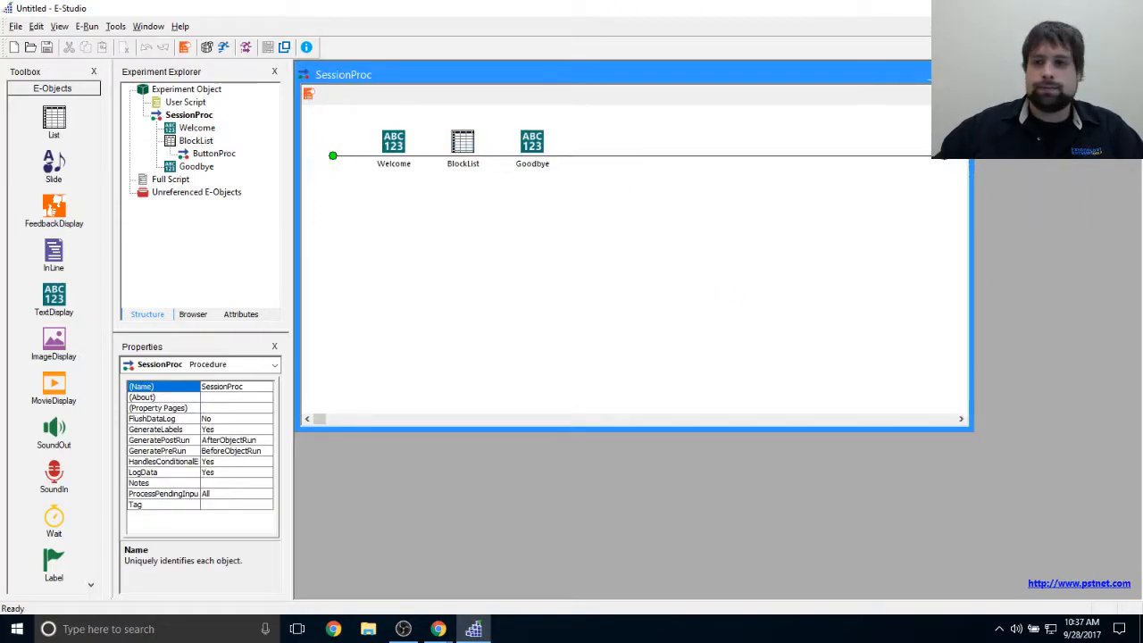
click(954, 74)
double_click(214, 153)
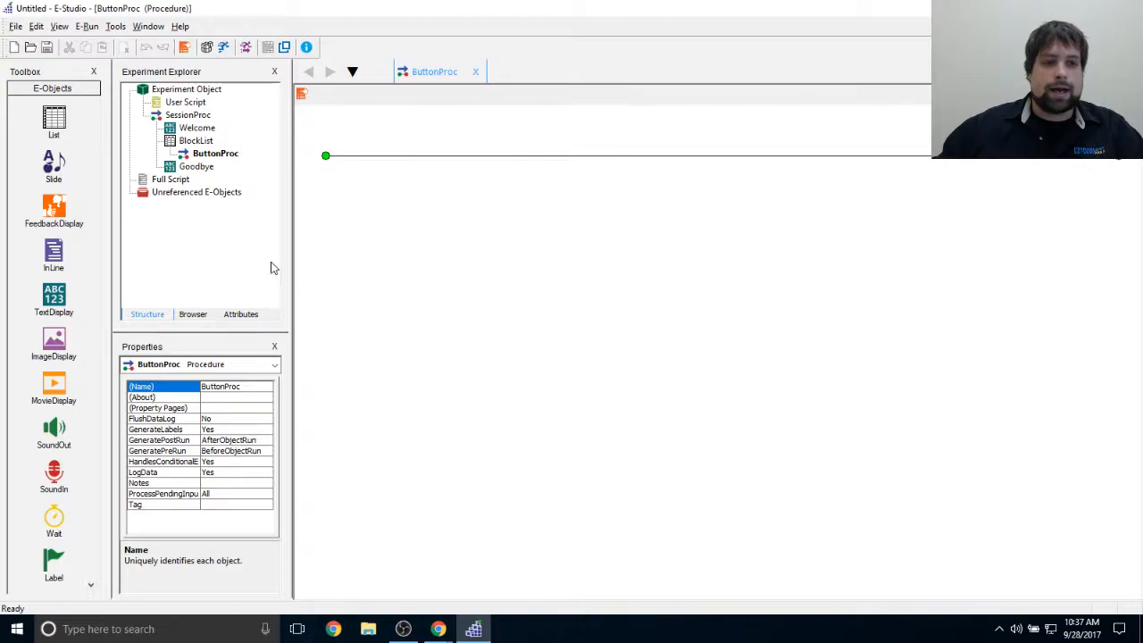
Step: Add a Slide to the ButtonProc timeline and rename it Question
drag(54, 164, 660, 332)
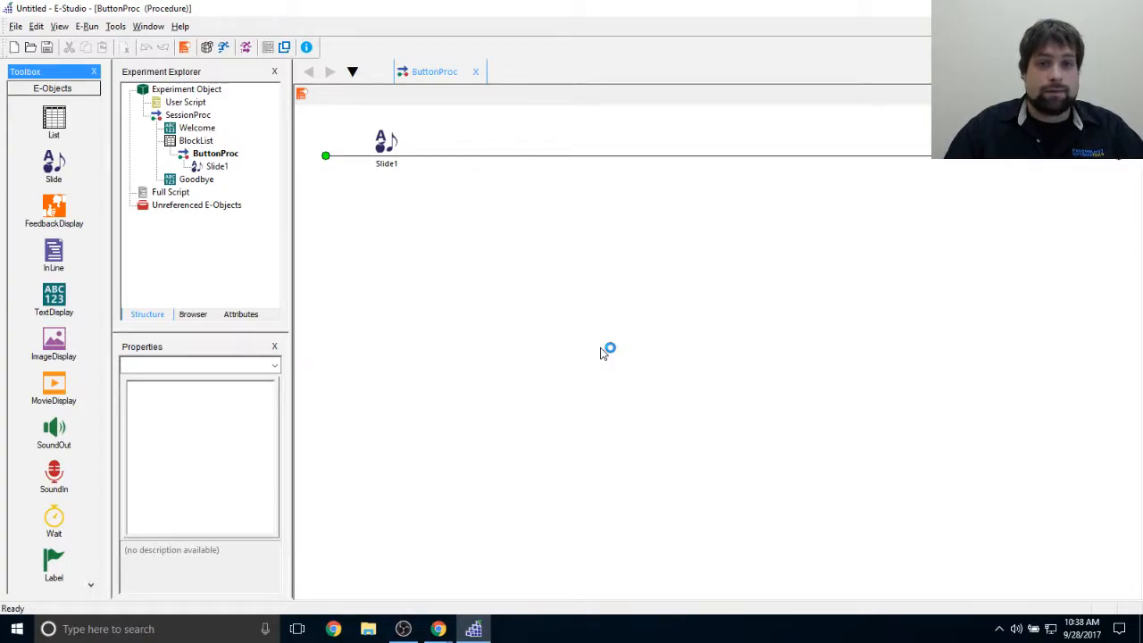
click(384, 144)
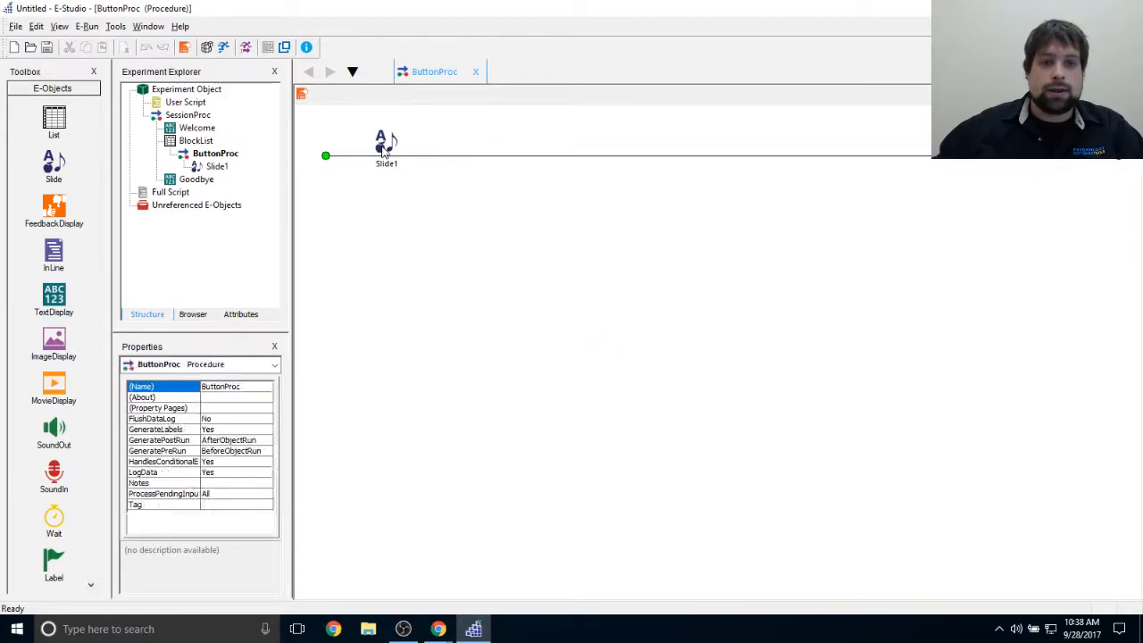
right_click(384, 149)
click(419, 205)
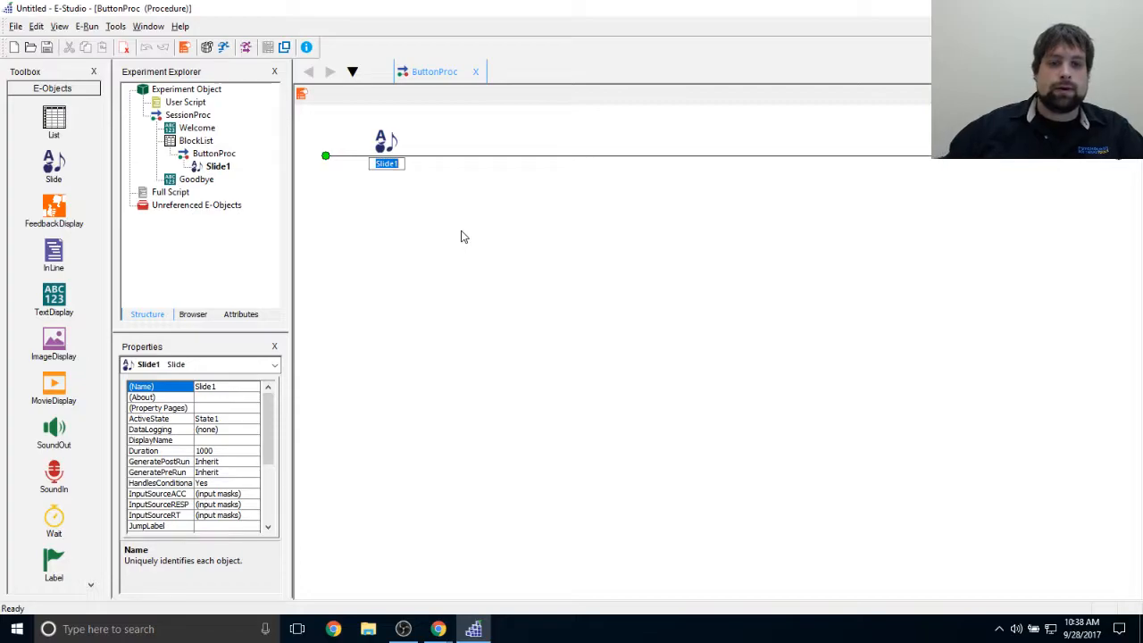
text(Question)
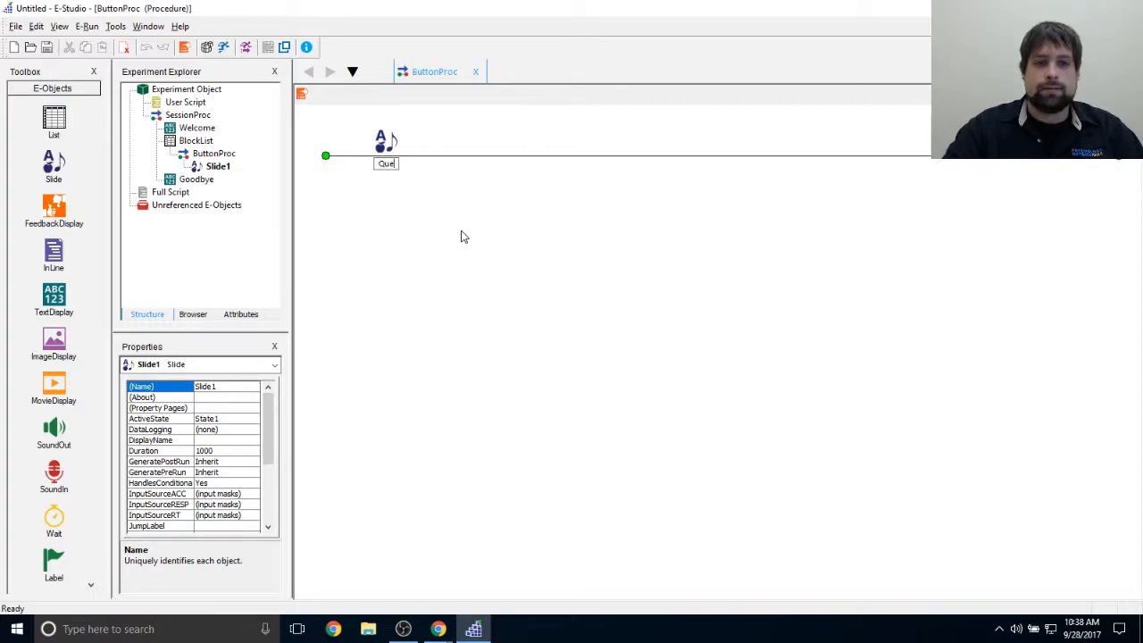
key(Return)
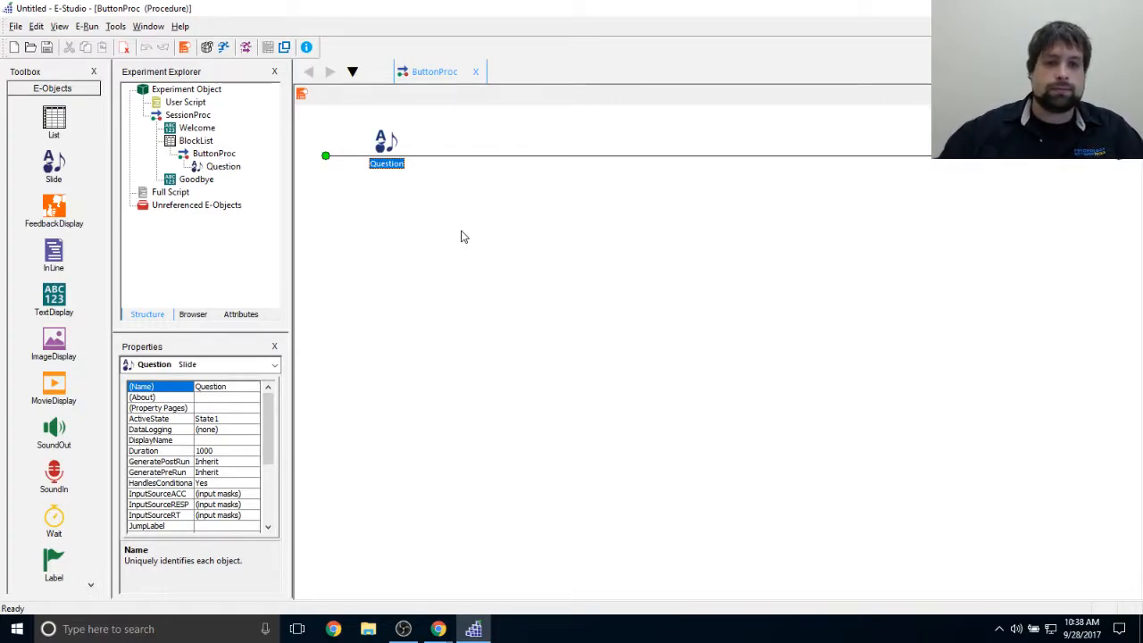
Step: Rename the Question slide on the ButtonProc timeline to Question1
click(456, 264)
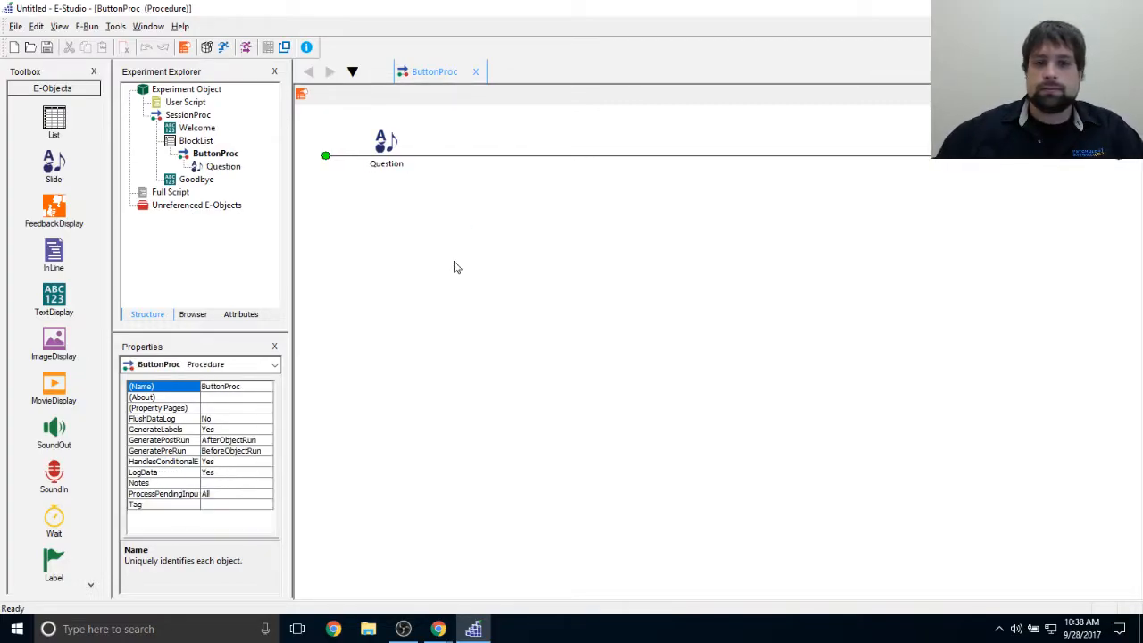
click(397, 167)
right_click(396, 167)
click(420, 219)
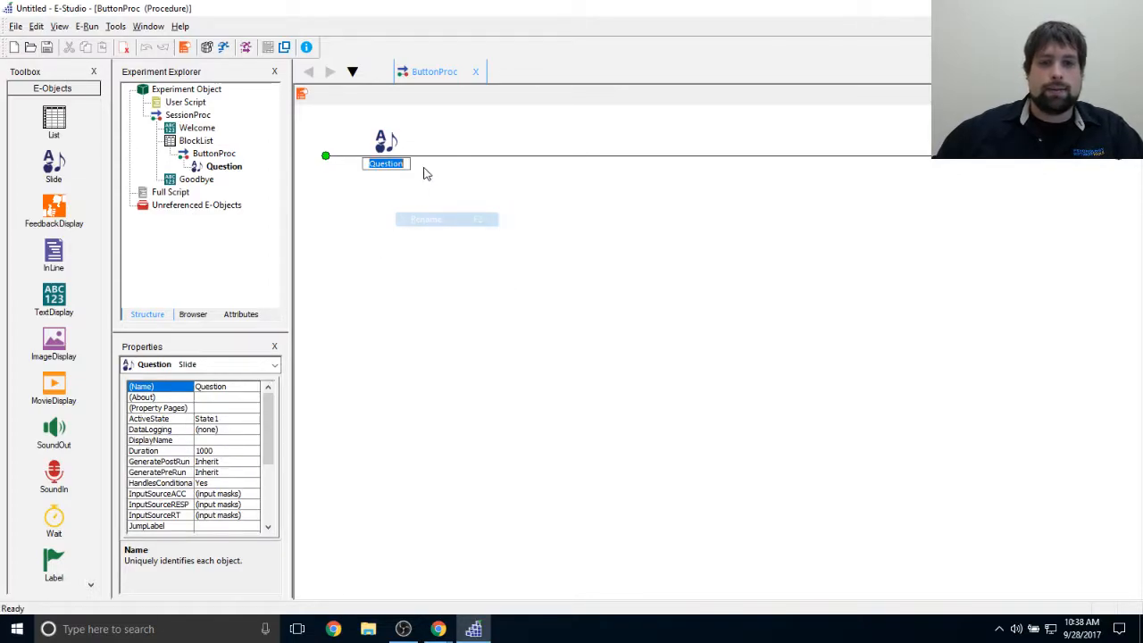
click(405, 162)
text(1)
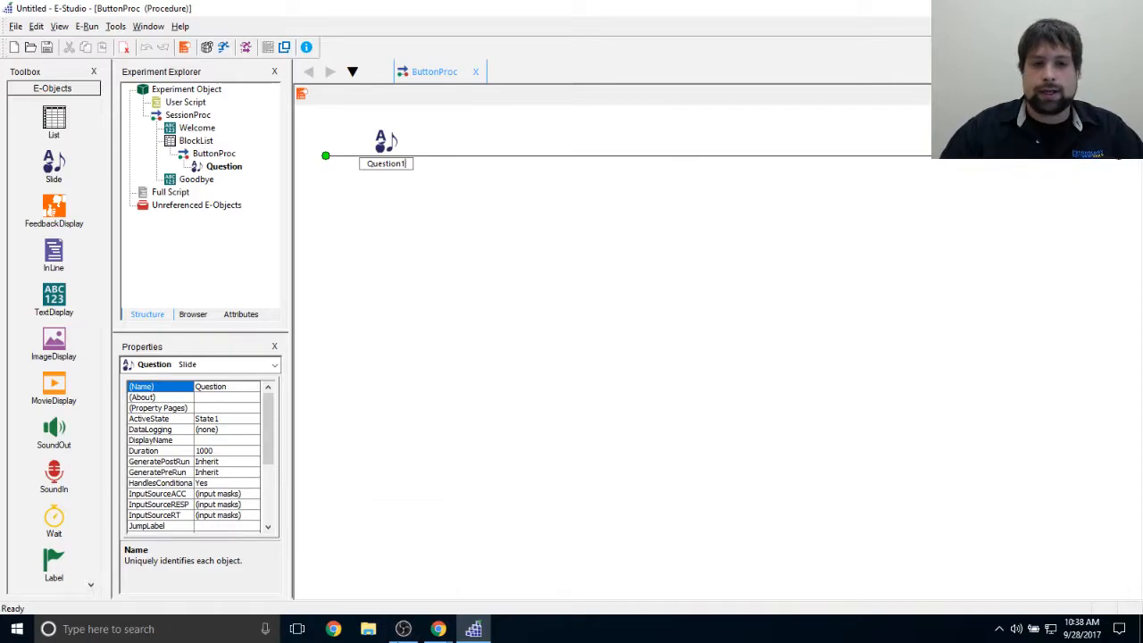
key(Return)
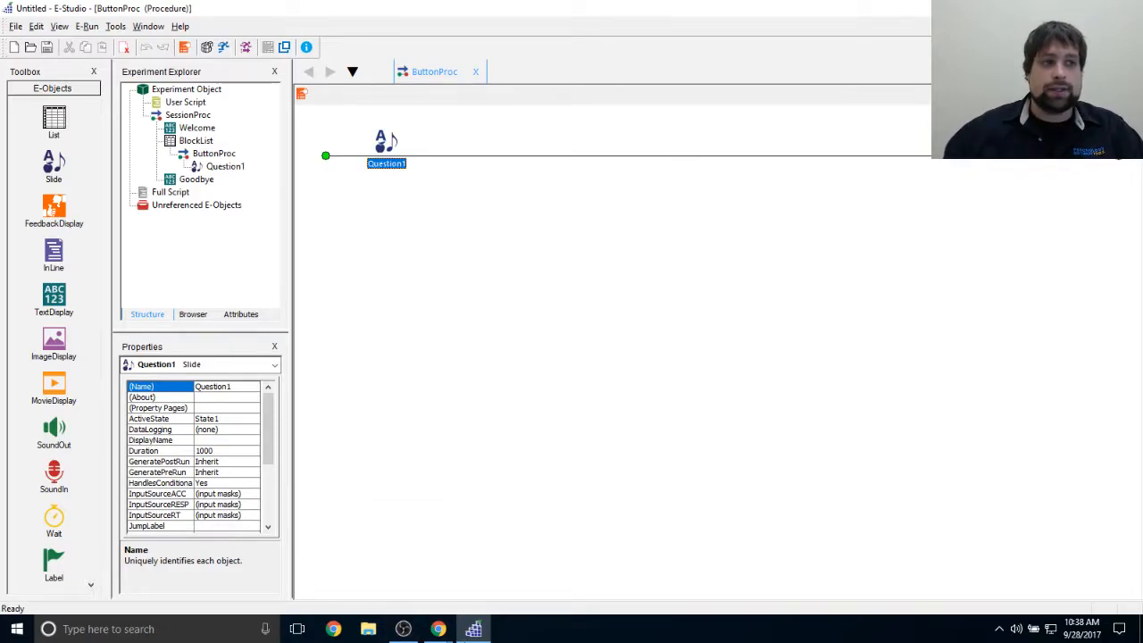
click(526, 336)
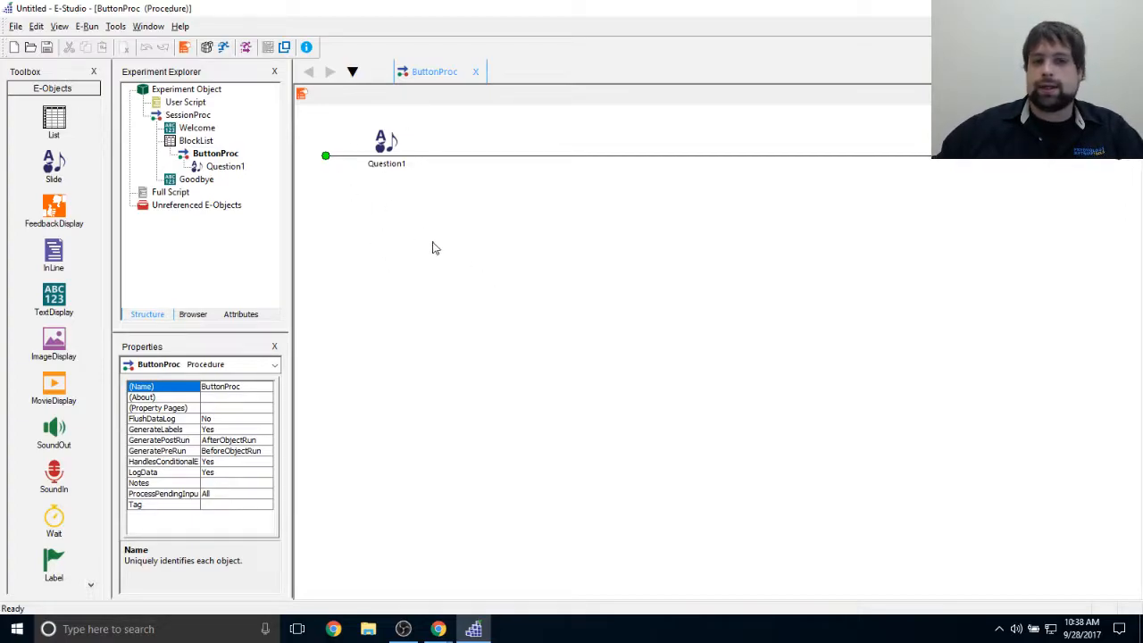
Step: Open the Question1 slide and add a SlideText near its upper edge, stretched across the full slide width
double_click(399, 154)
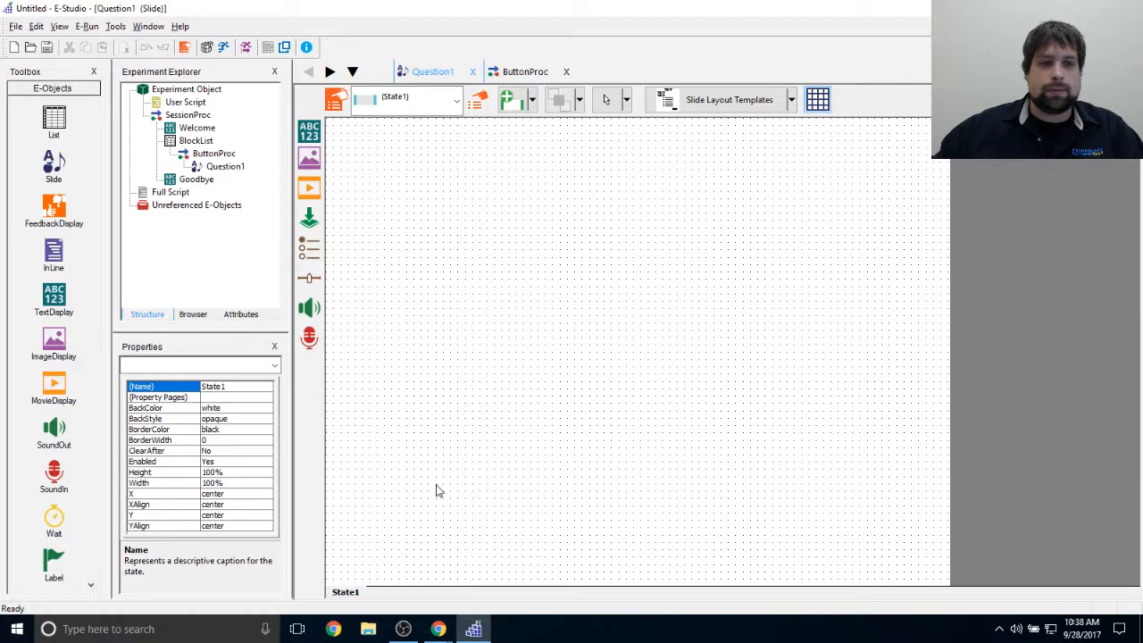
click(309, 132)
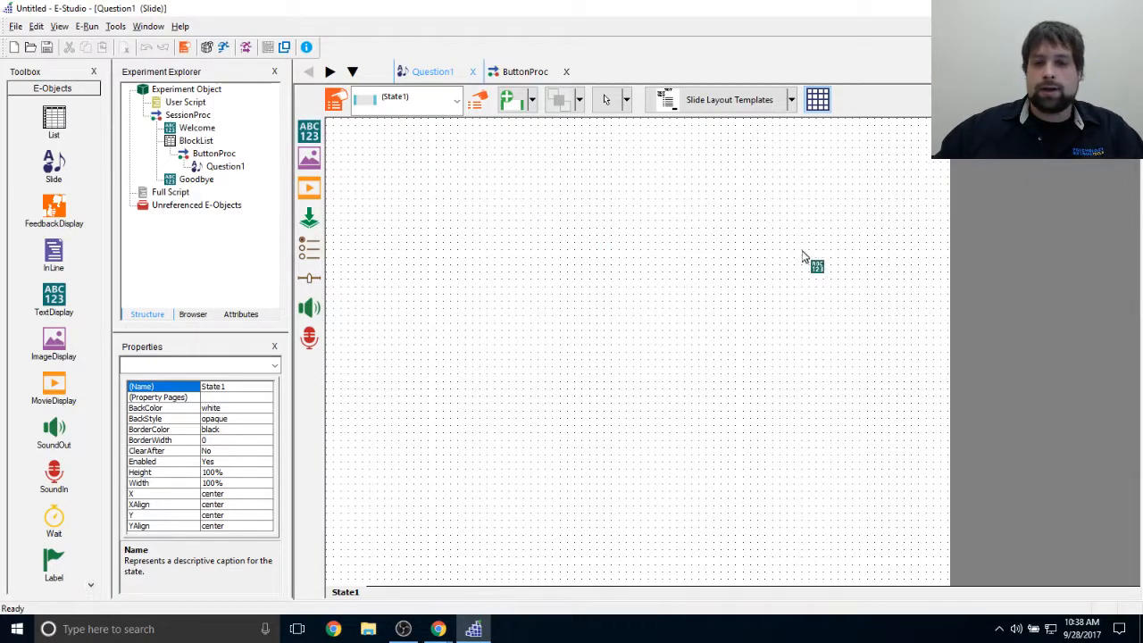
click(602, 198)
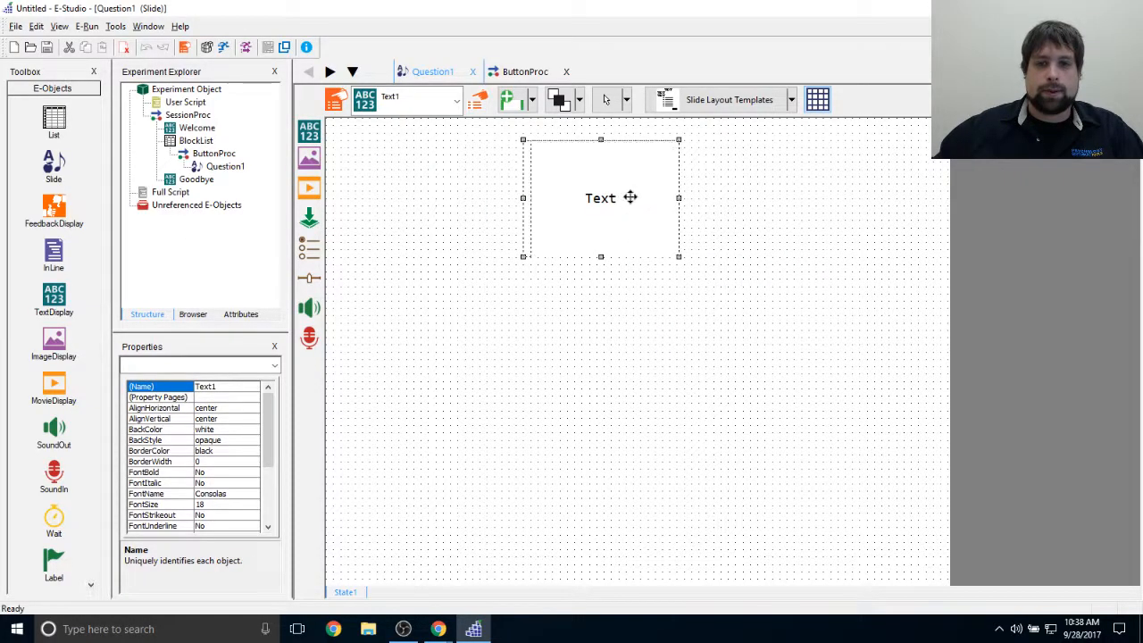
drag(628, 196, 632, 204)
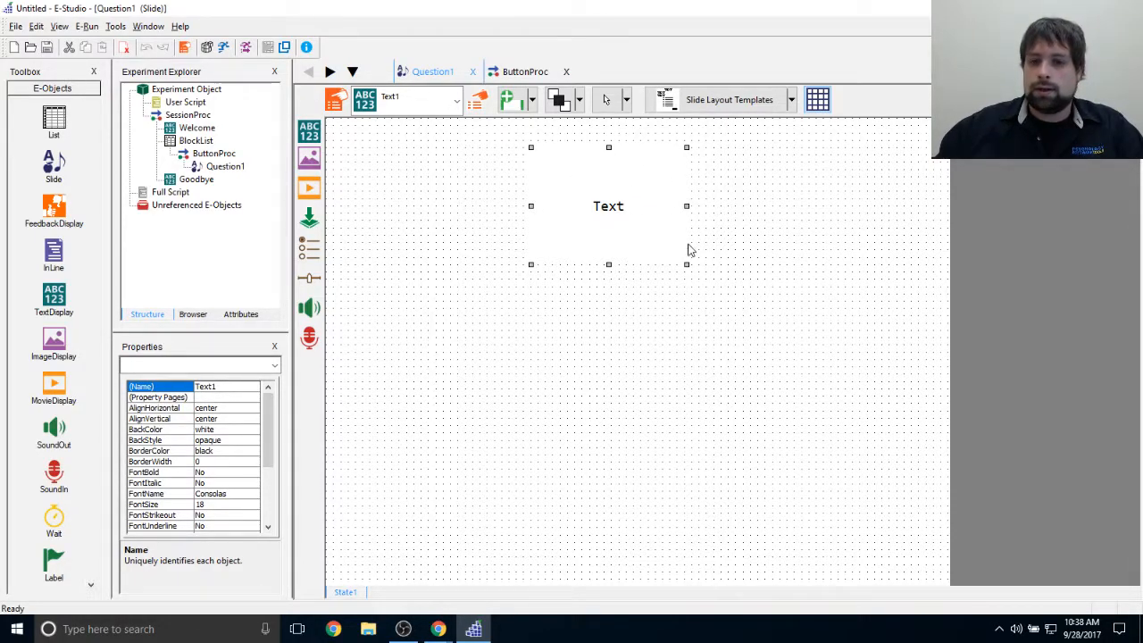
drag(685, 265, 940, 280)
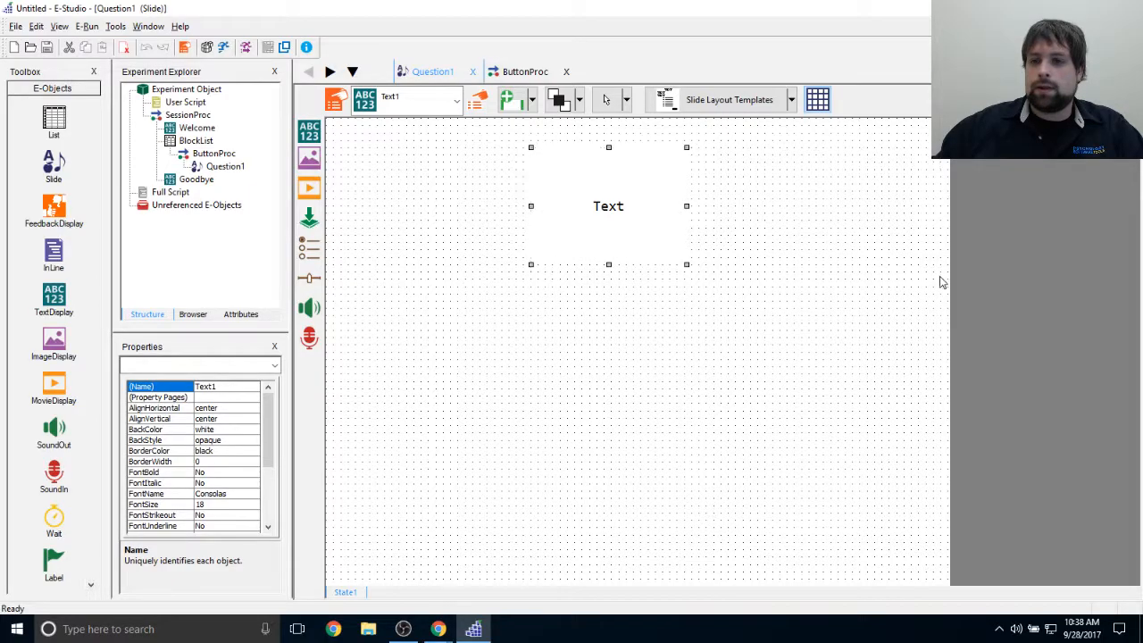
drag(532, 276, 332, 258)
Step: Replace the SlideText's placeholder with "Please select one of the two options below"
double_click(638, 203)
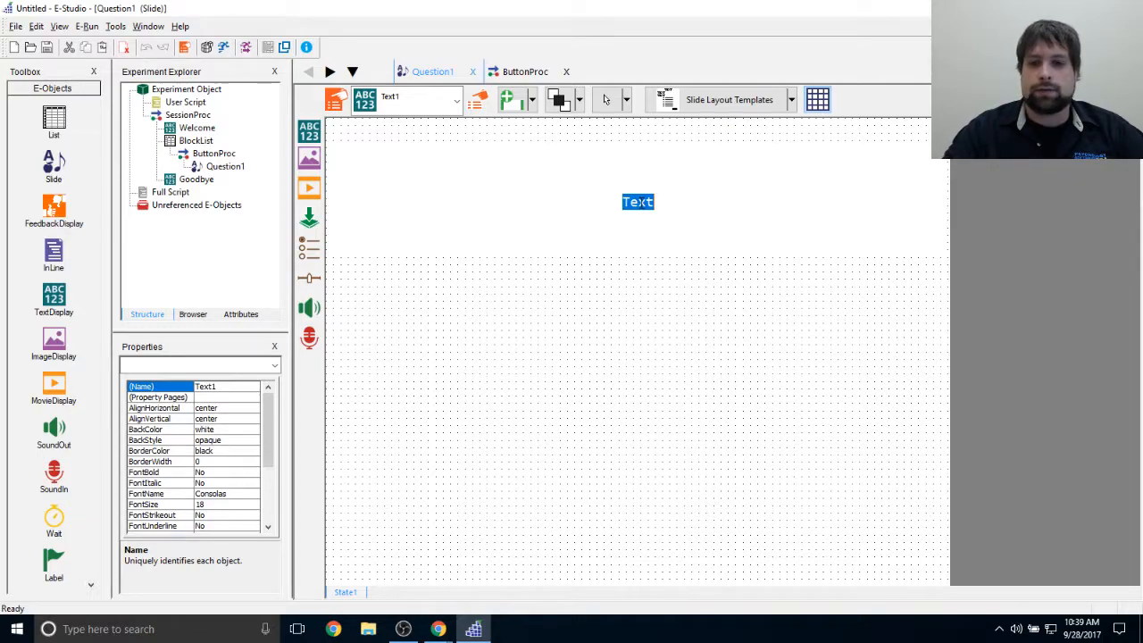
text(Please sele)
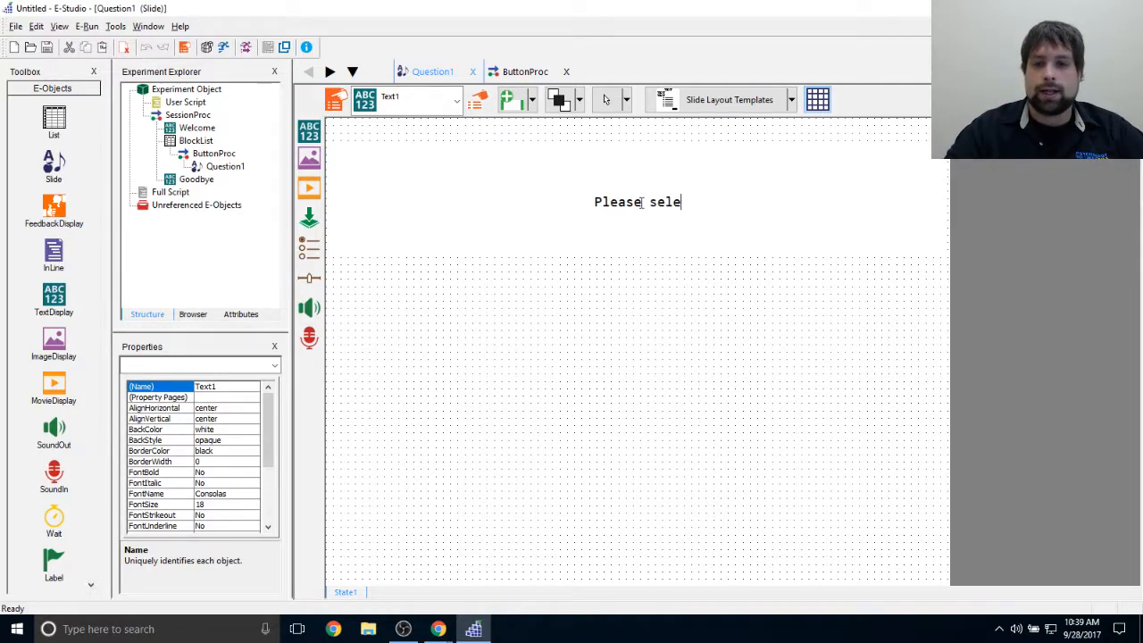
text(ct one of t)
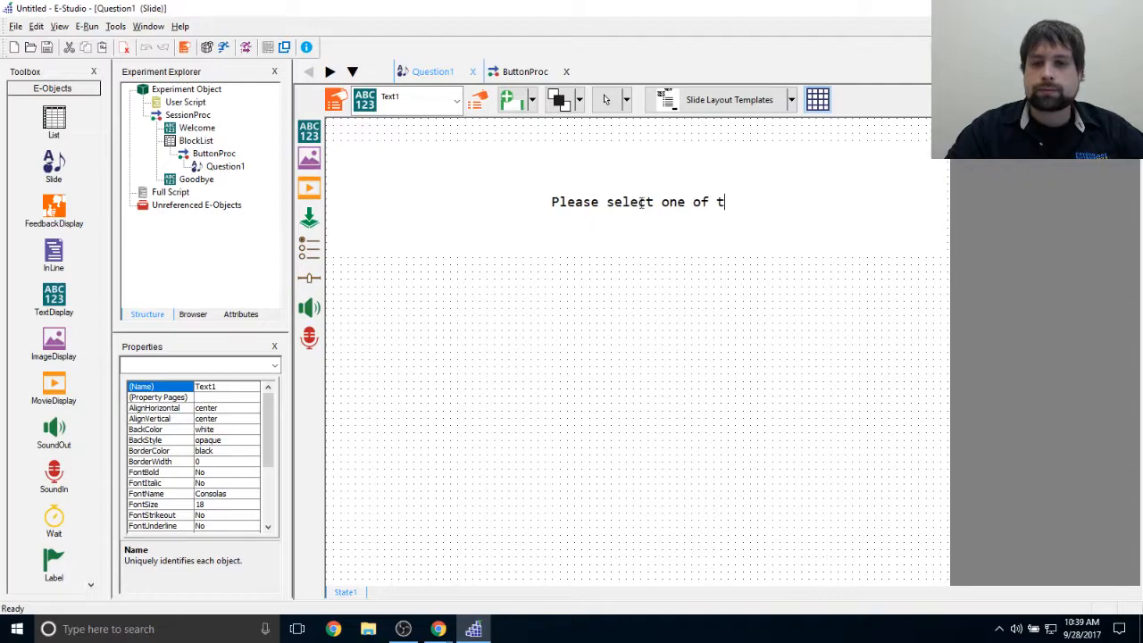
text(he to)
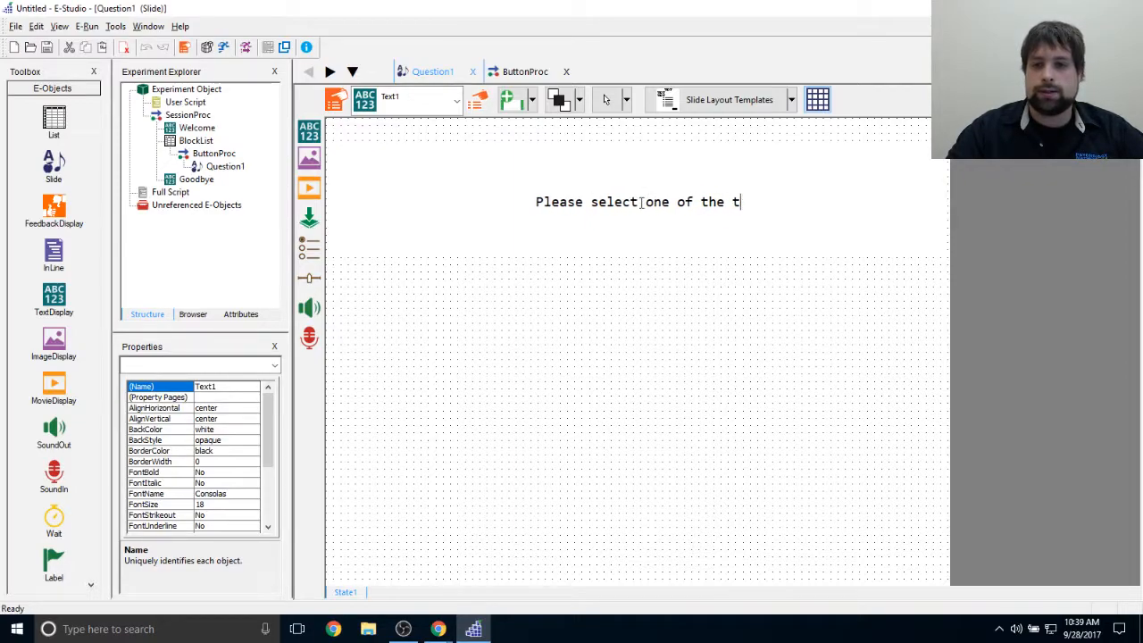
key(BackSpace)
text(wo options below)
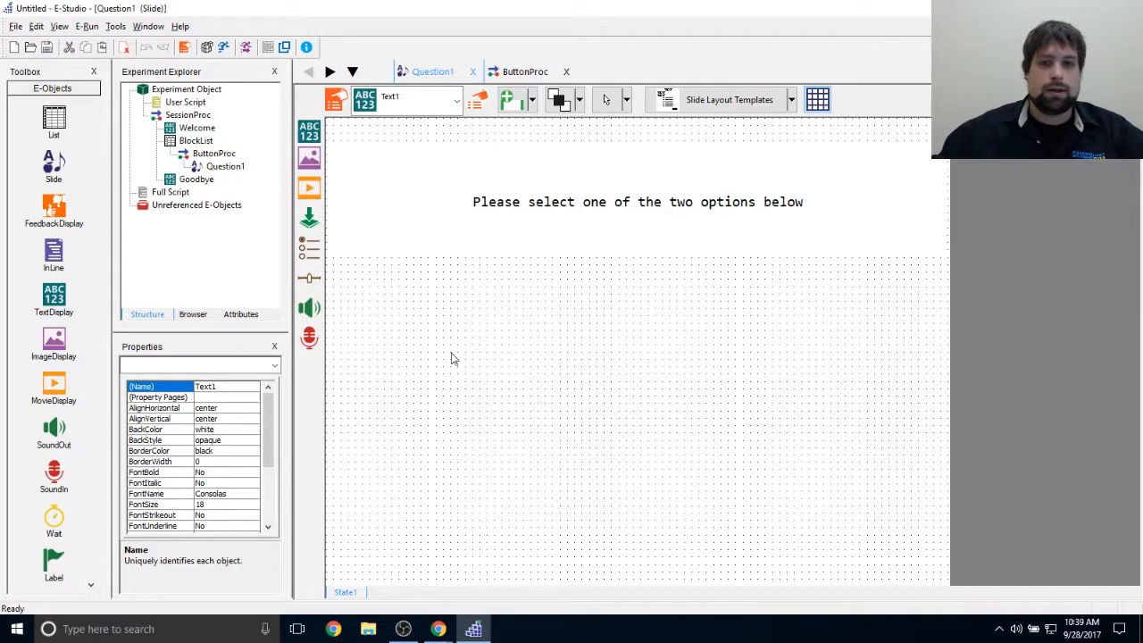
click(601, 446)
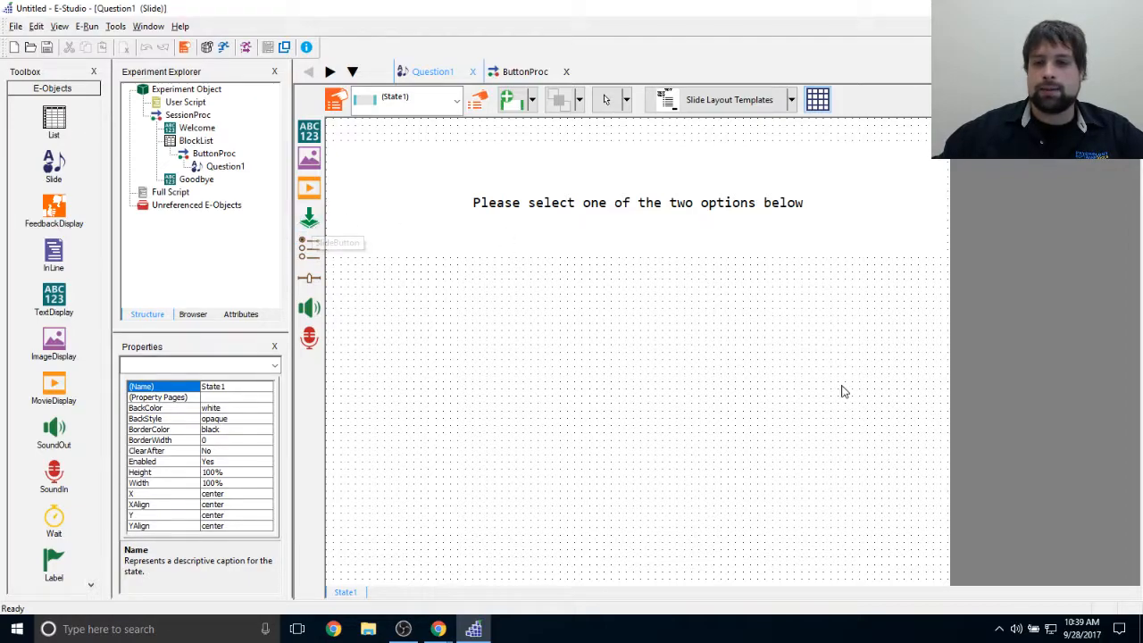
Step: Add a SlideButton to the lower-left area of the slide, about 22% wide and 14% high, centred near X 29%, Y 63%
click(308, 219)
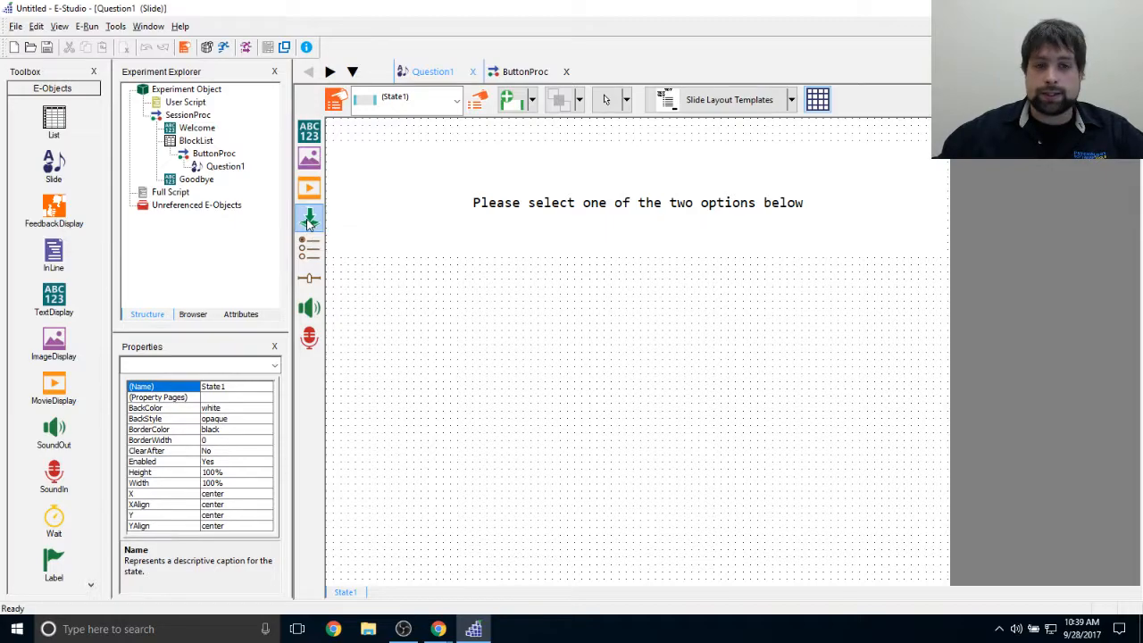
click(505, 417)
drag(510, 407, 452, 326)
key(ctrl+z)
drag(512, 401, 534, 429)
click(648, 434)
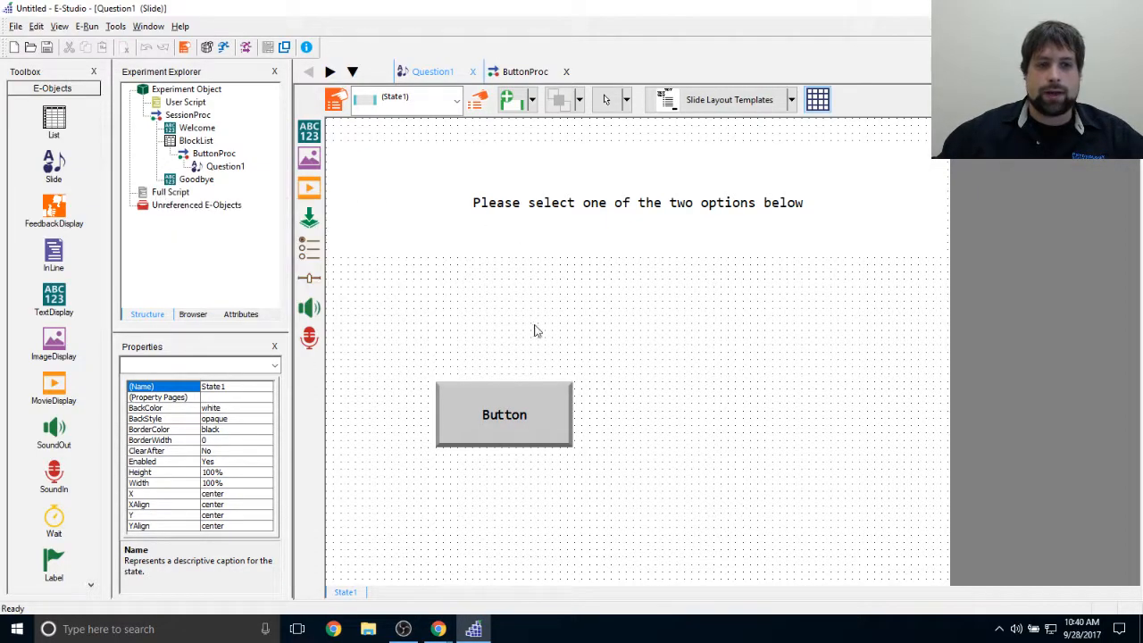
Step: Duplicate the SlideButton and place the copy level with the original on its right, at about X 65%
click(505, 407)
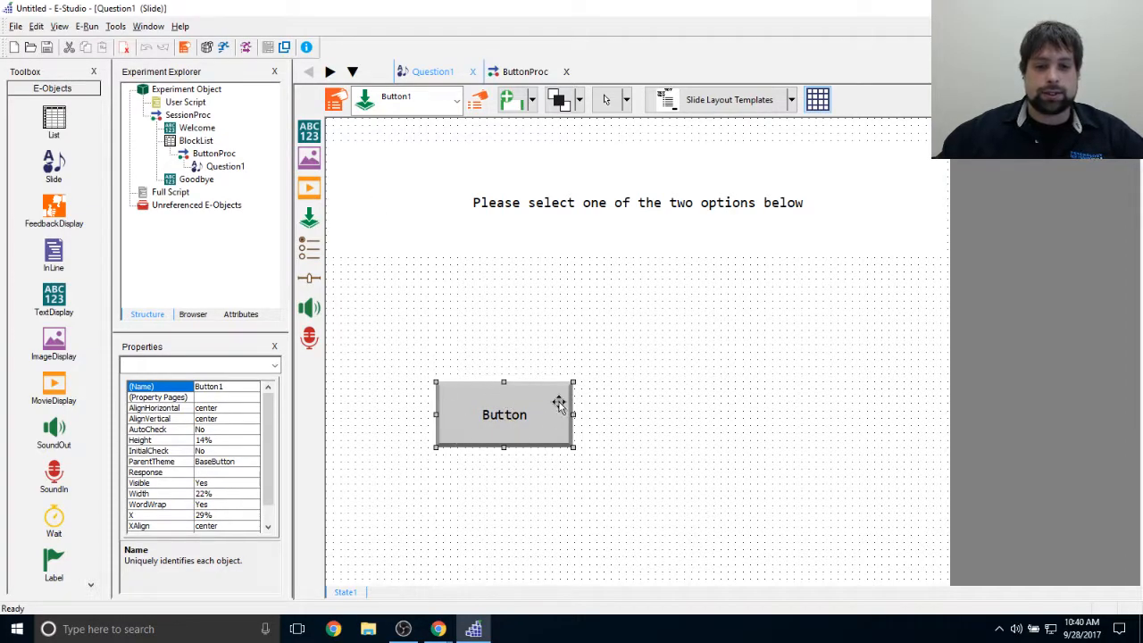
click(439, 314)
click(544, 432)
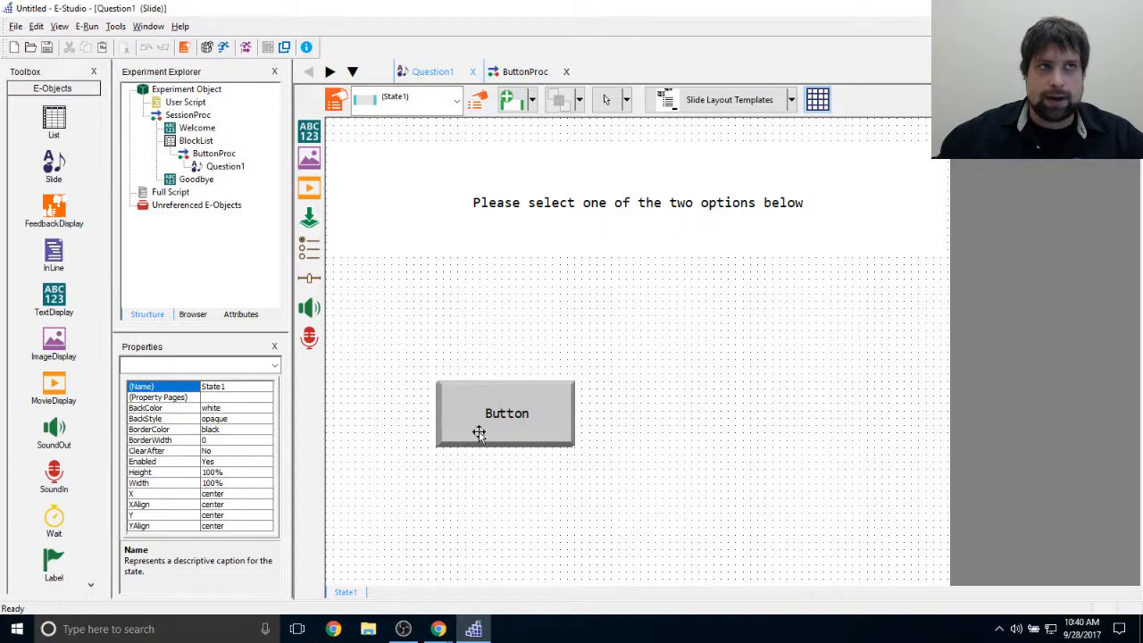
click(517, 415)
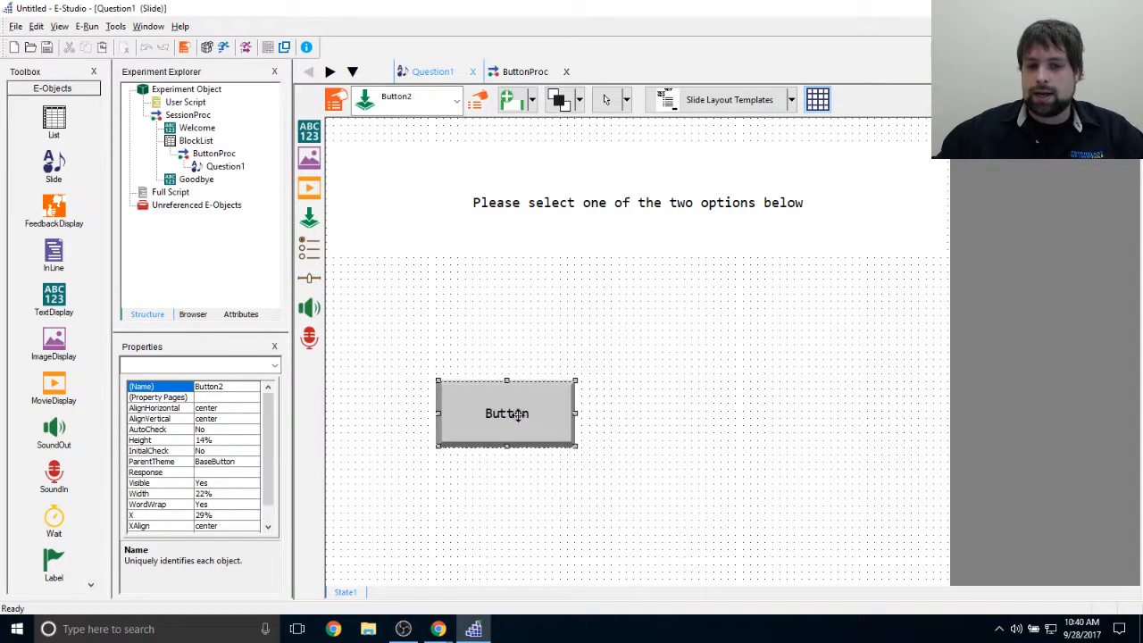
drag(571, 416, 744, 417)
click(613, 473)
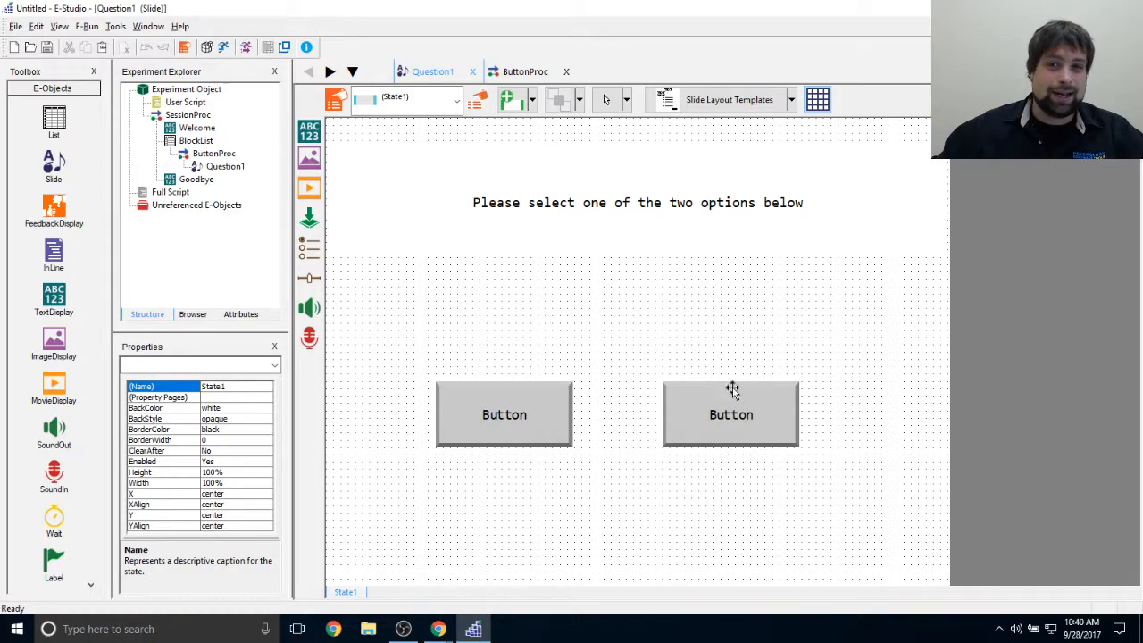
Step: Compare the frame size and position settings of the two SlideButtons to check that they line up
click(536, 428)
click(476, 100)
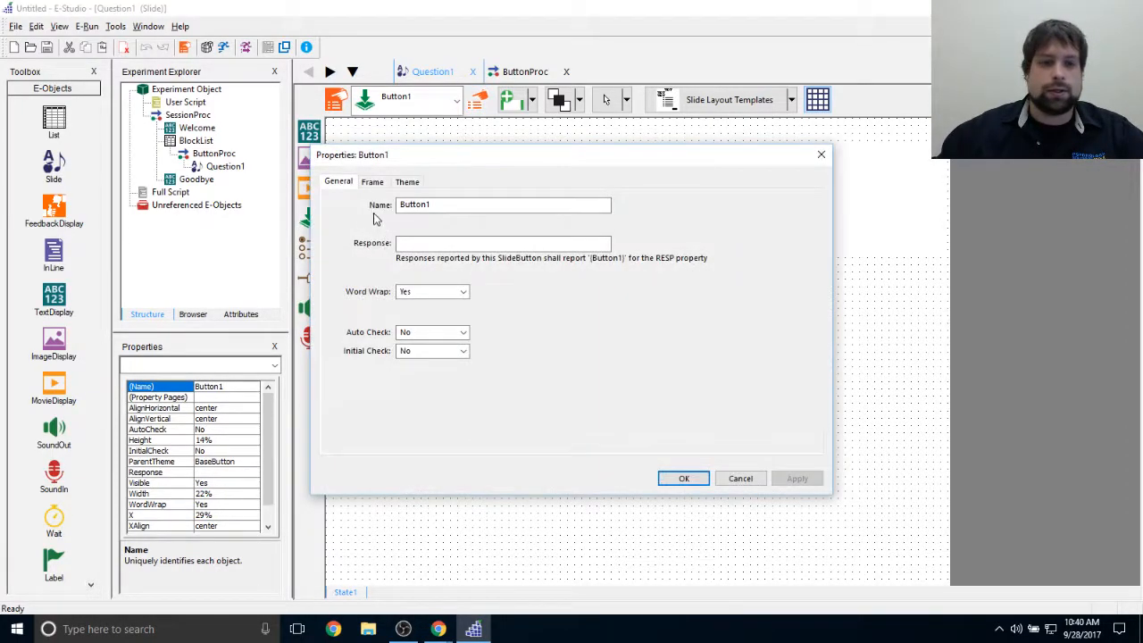
click(373, 182)
double_click(420, 284)
click(429, 282)
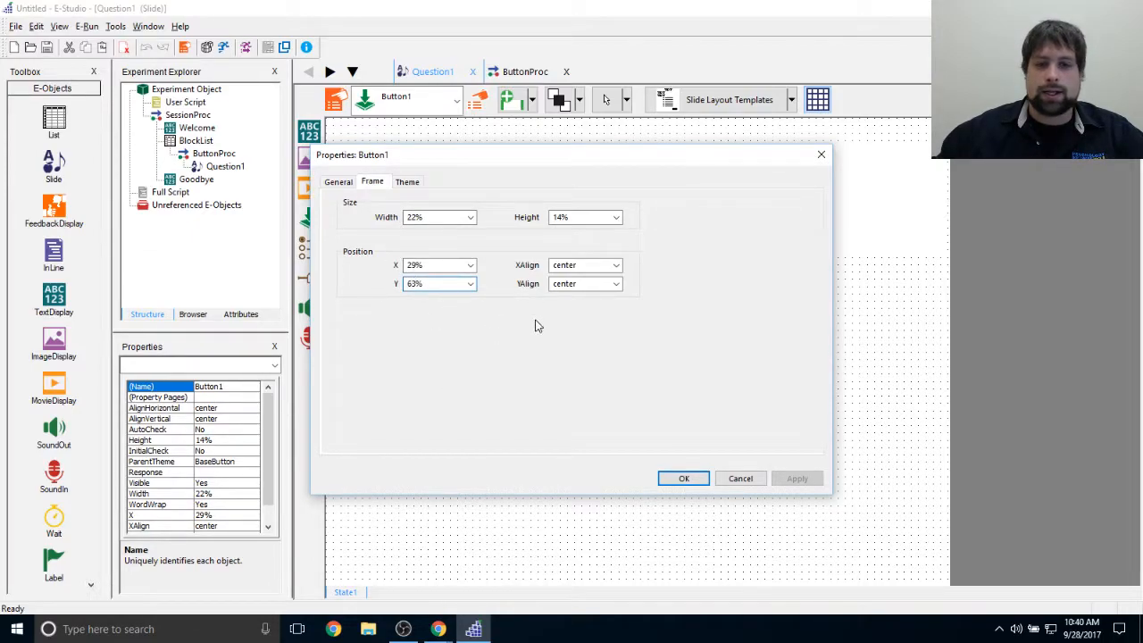
click(684, 479)
click(724, 401)
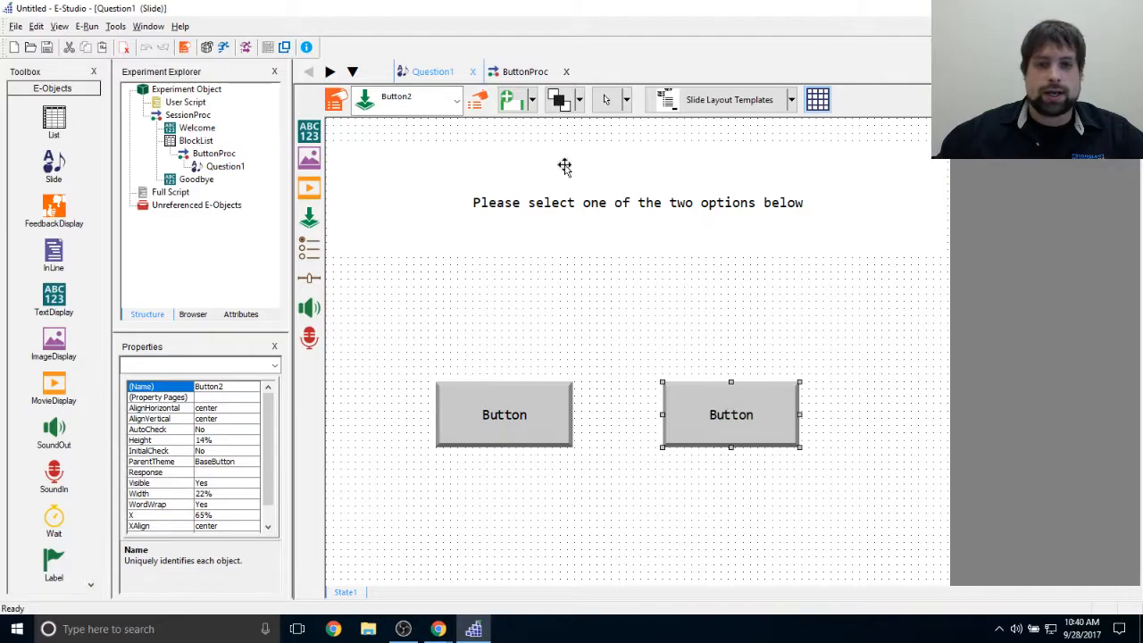
click(476, 99)
click(373, 181)
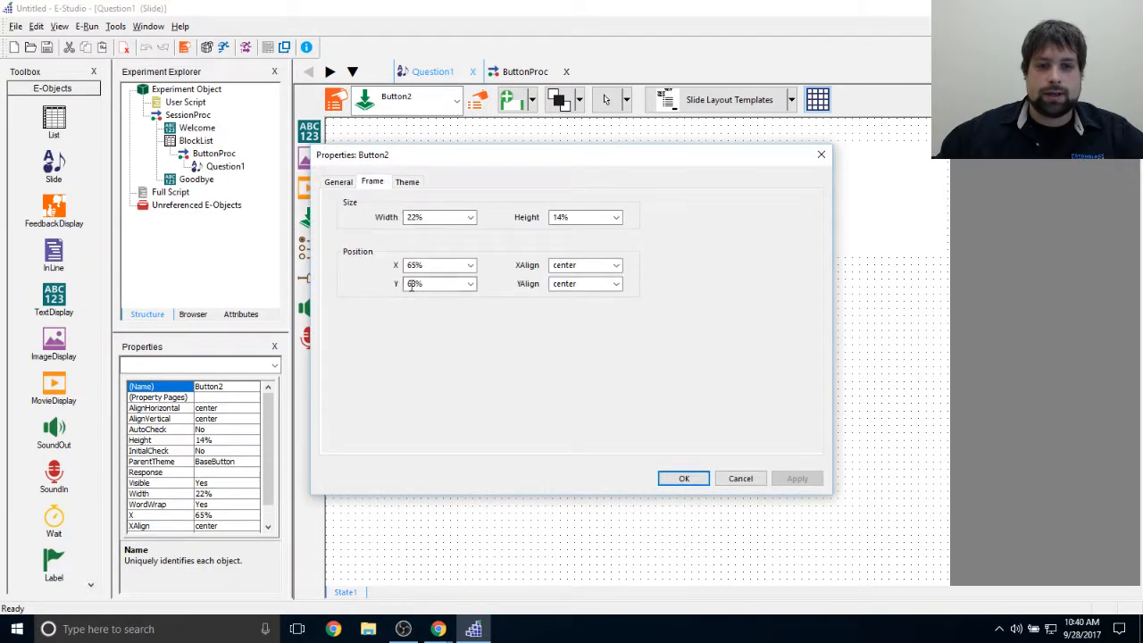
click(681, 479)
click(648, 523)
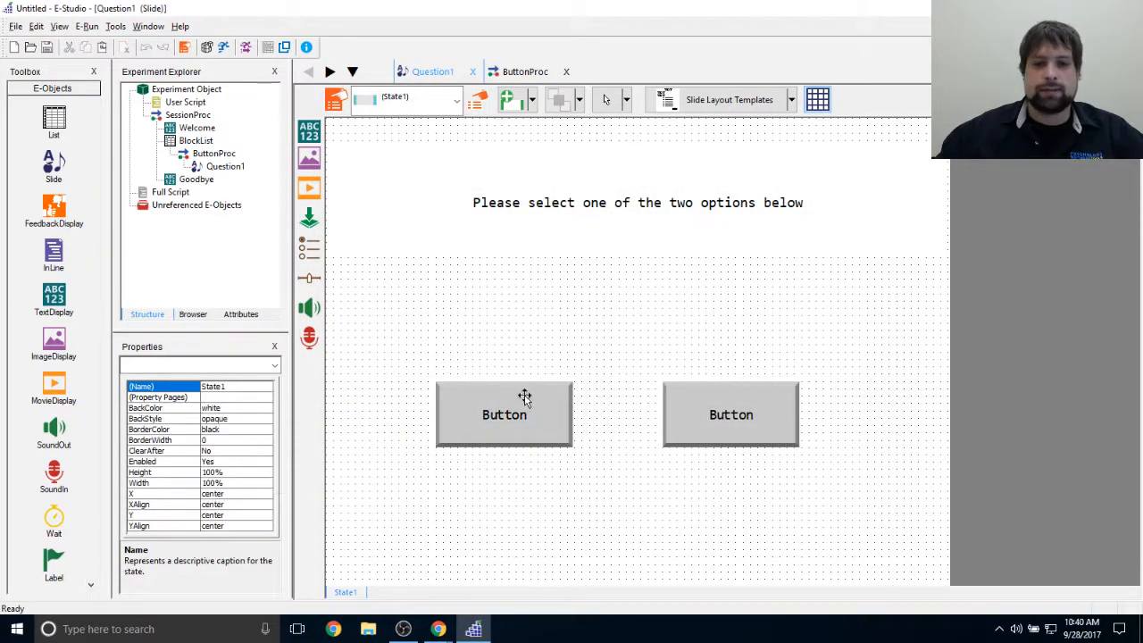
click(525, 397)
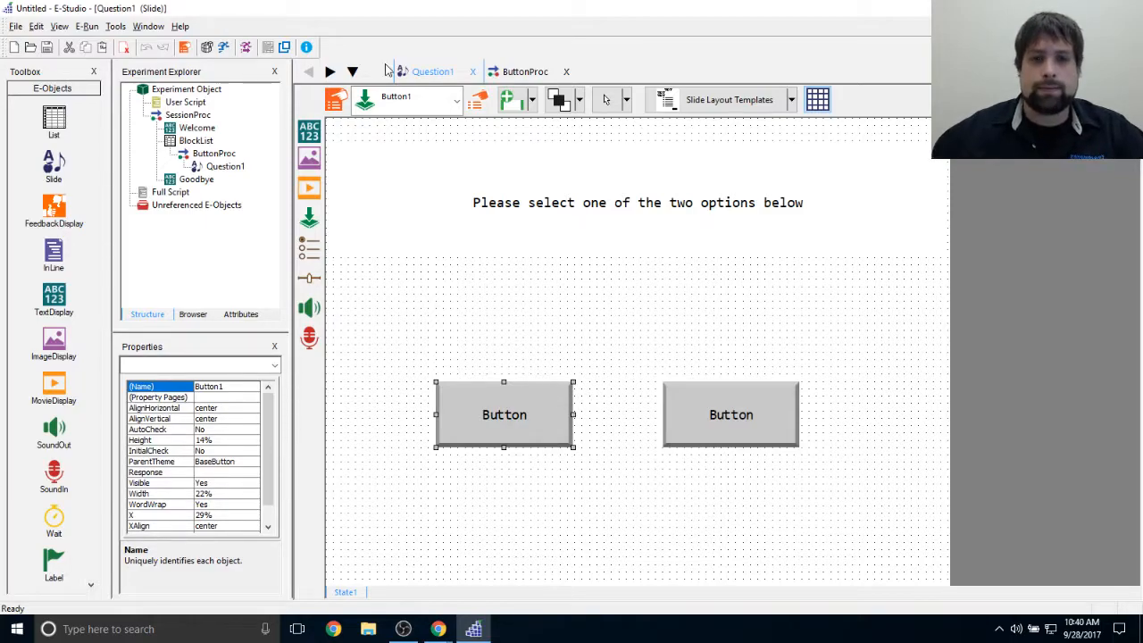
click(480, 100)
drag(462, 158, 655, 162)
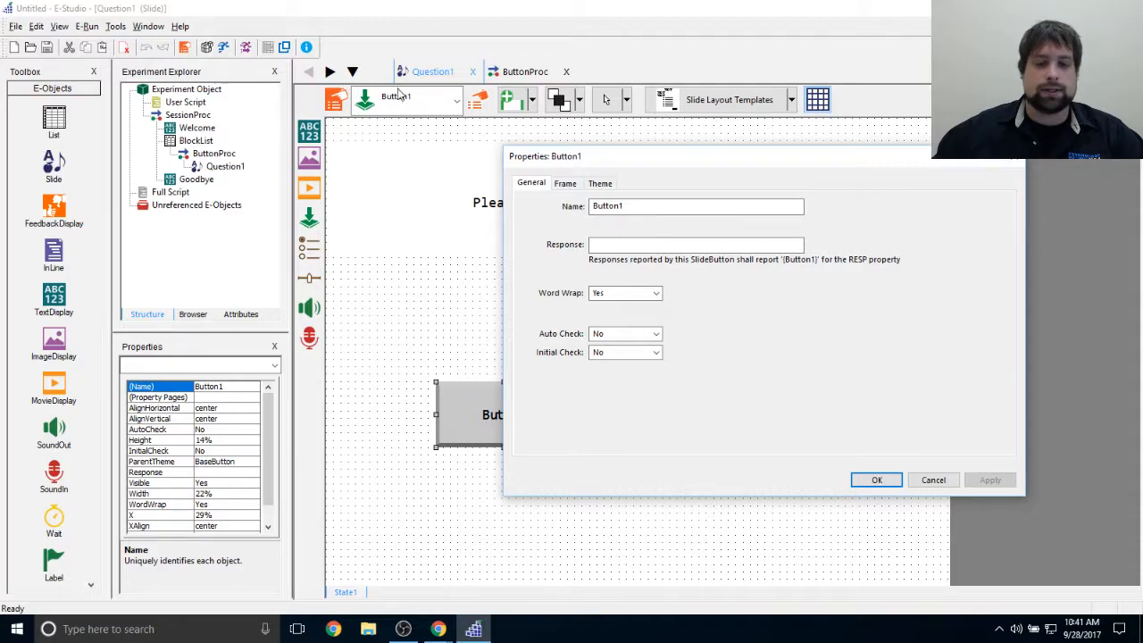
drag(591, 158, 494, 179)
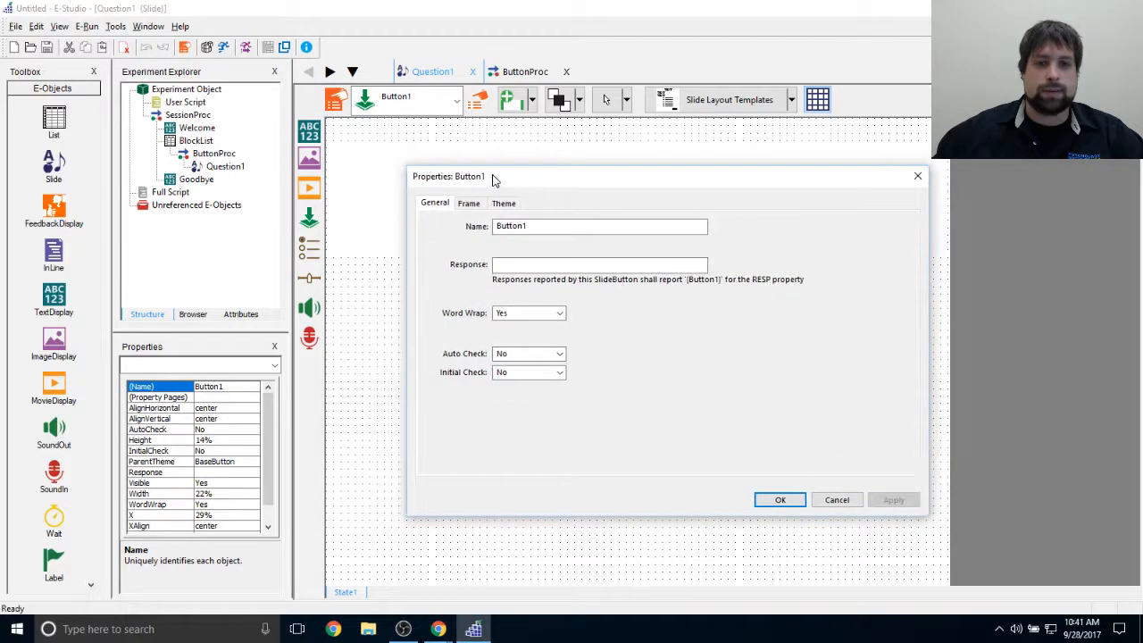
click(916, 175)
Step: Open the left SlideButton's properties and enter OptionA as its name
double_click(547, 386)
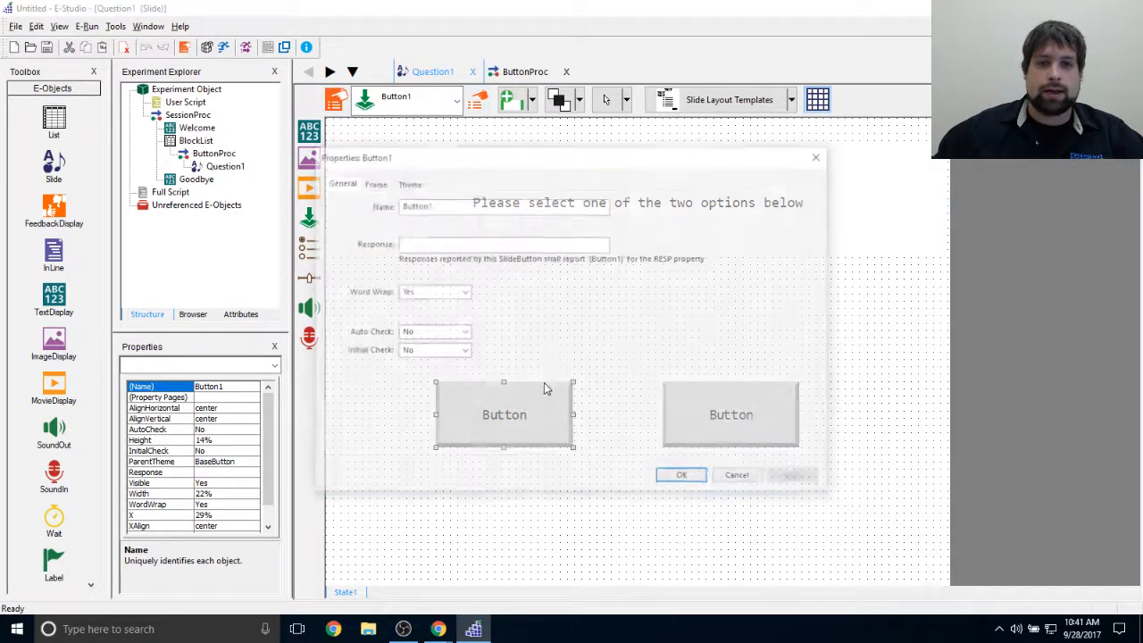
drag(464, 160, 684, 133)
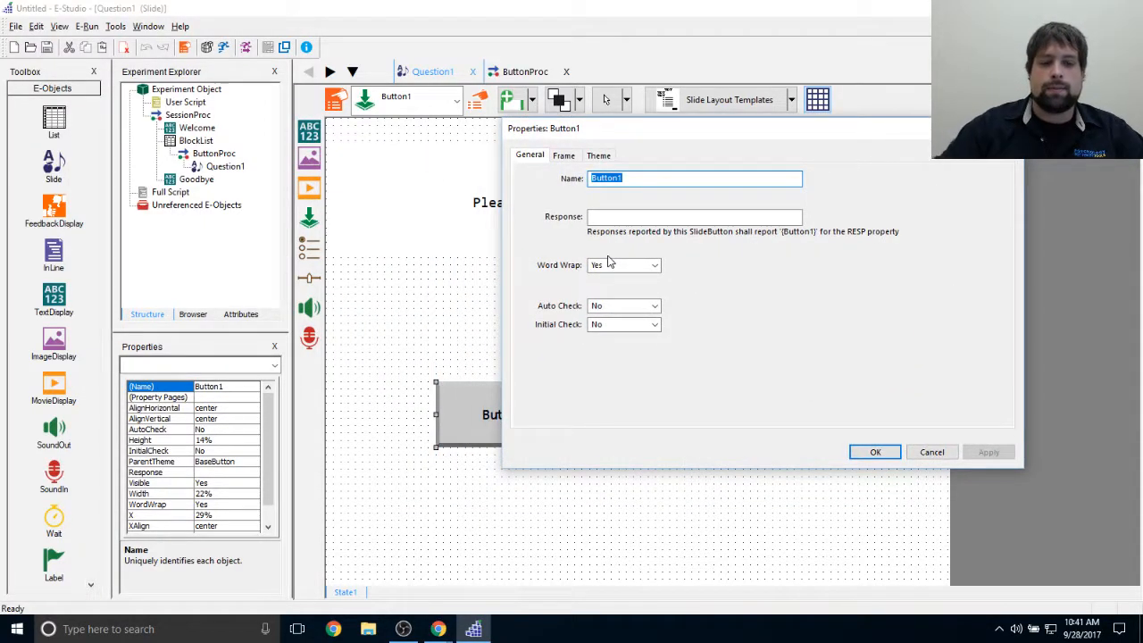
text(OptionA)
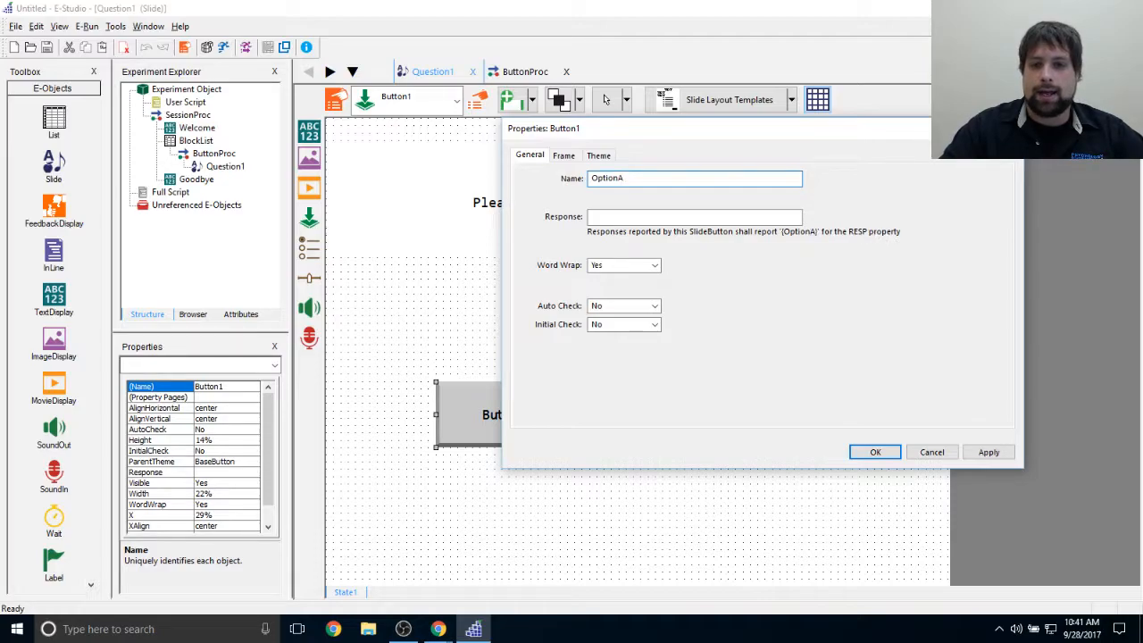
Step: Try "asdfeasf as" as the left SlideButton's name
double_click(640, 177)
text(asdfeasf as)
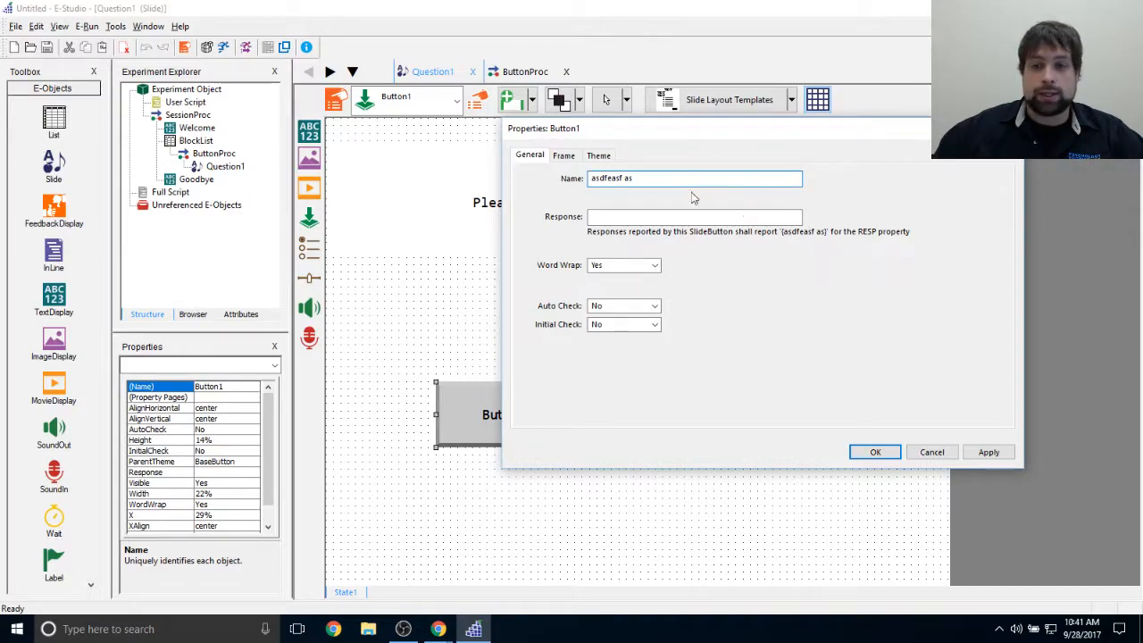
Step: Set the left SlideButton's name to OptionA and apply the change
drag(653, 179, 551, 180)
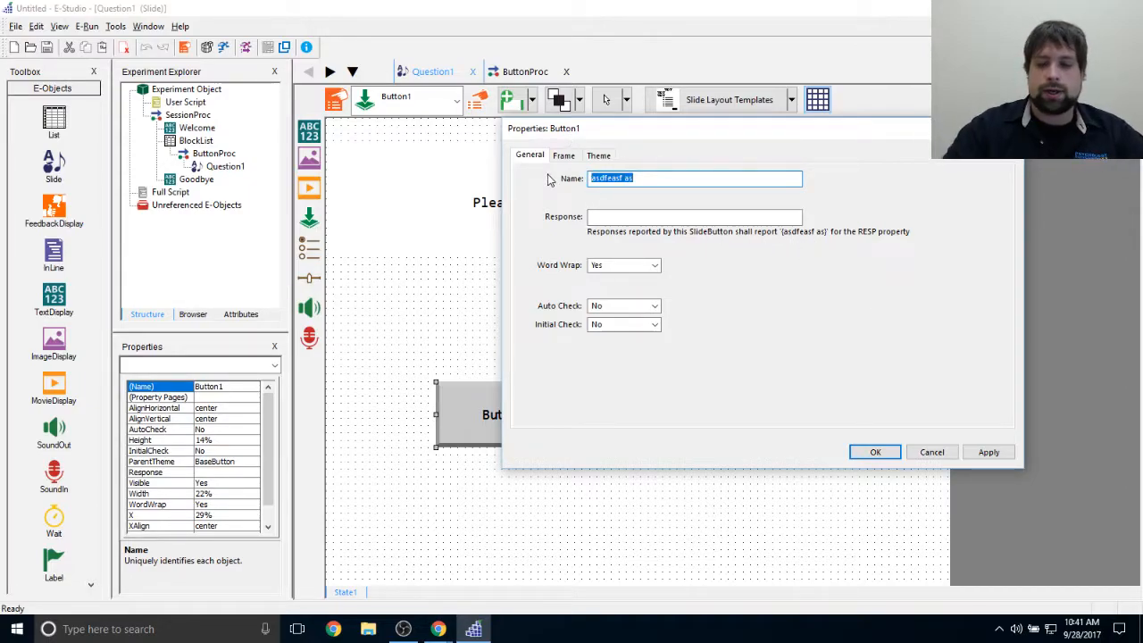
text(OptionA)
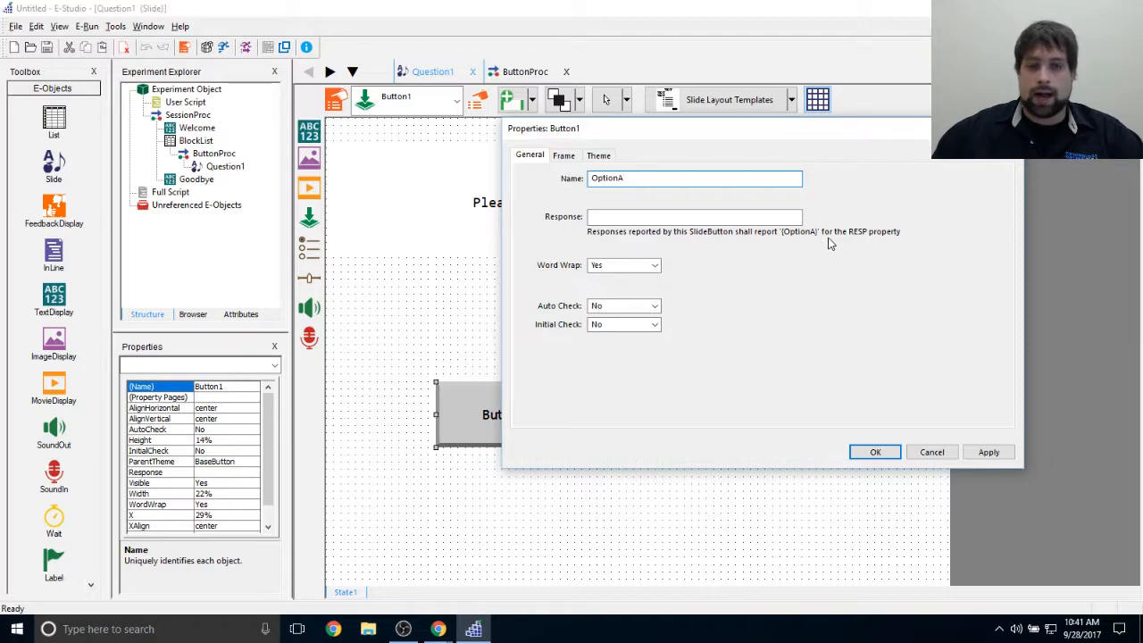
drag(808, 130, 748, 171)
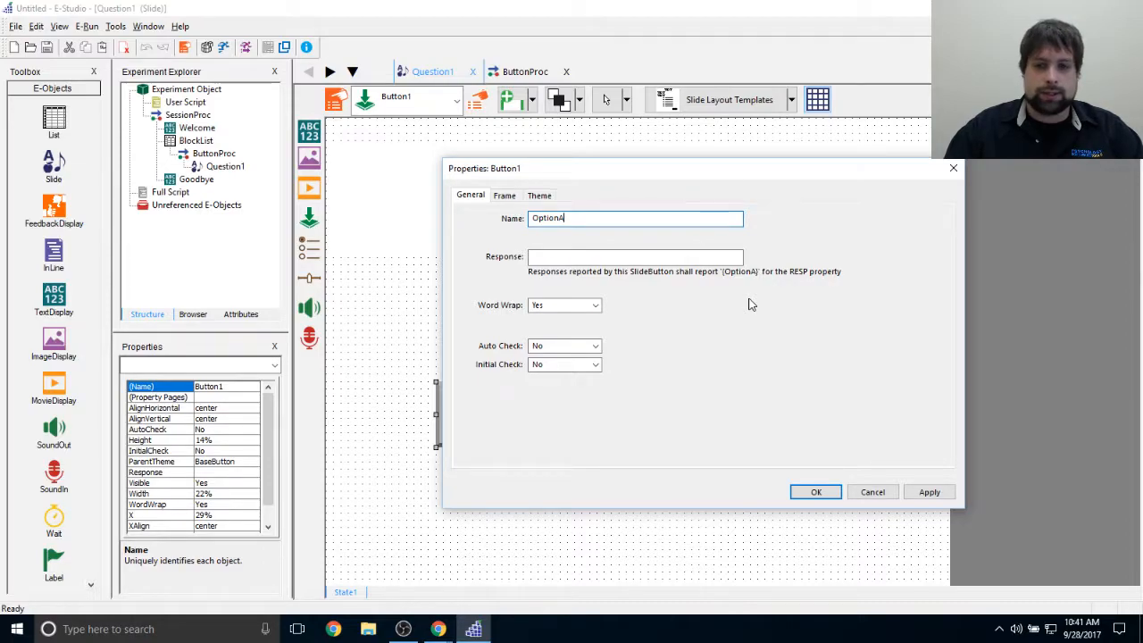
click(930, 492)
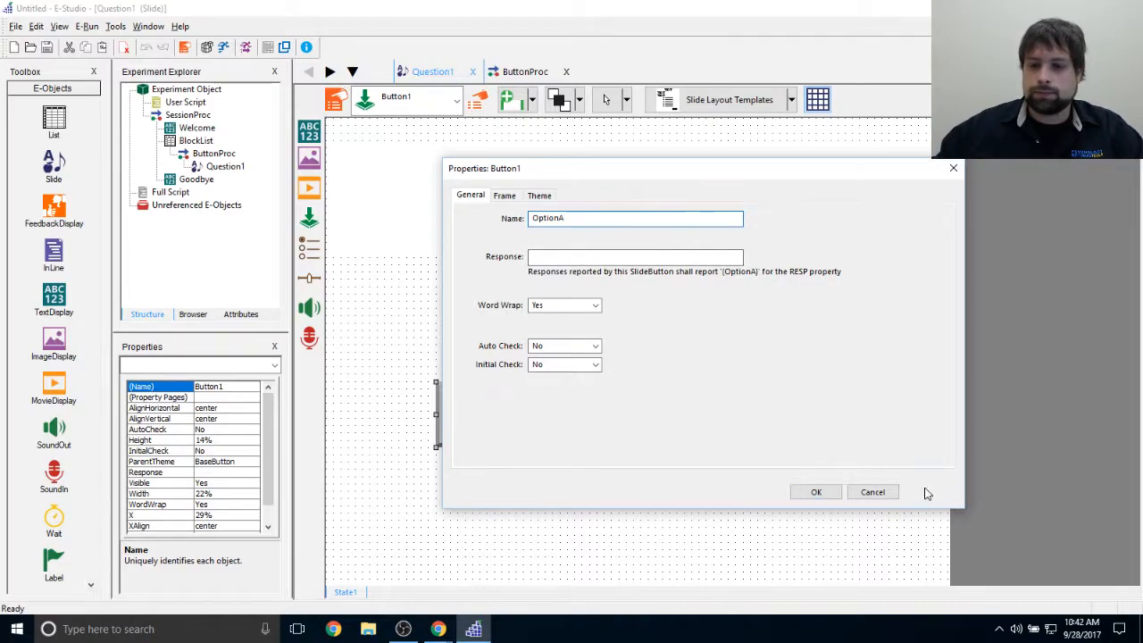
Step: Set the left SlideButton's displayed theme text to "Option A" and apply it
click(506, 195)
click(539, 196)
click(511, 263)
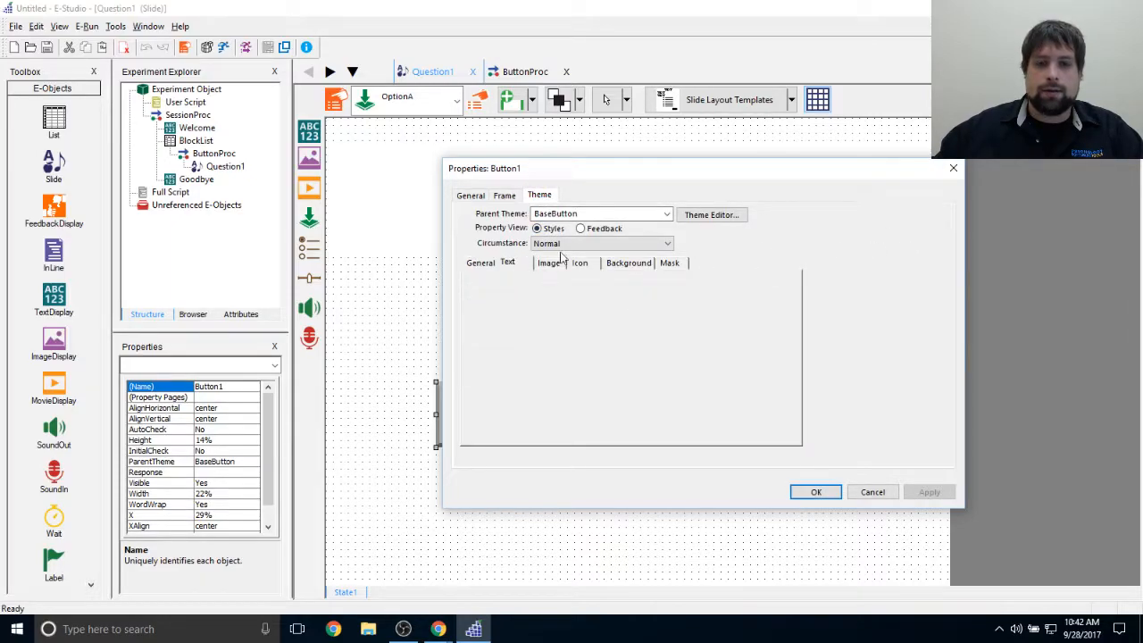
drag(635, 171, 797, 143)
drag(763, 269, 632, 273)
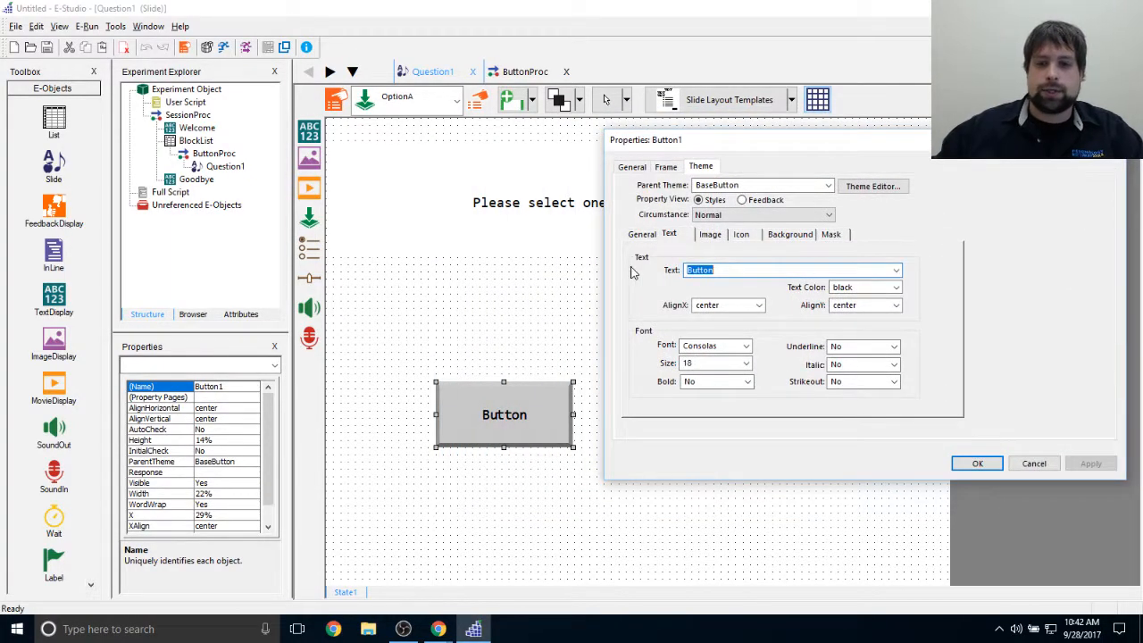
text(Option )
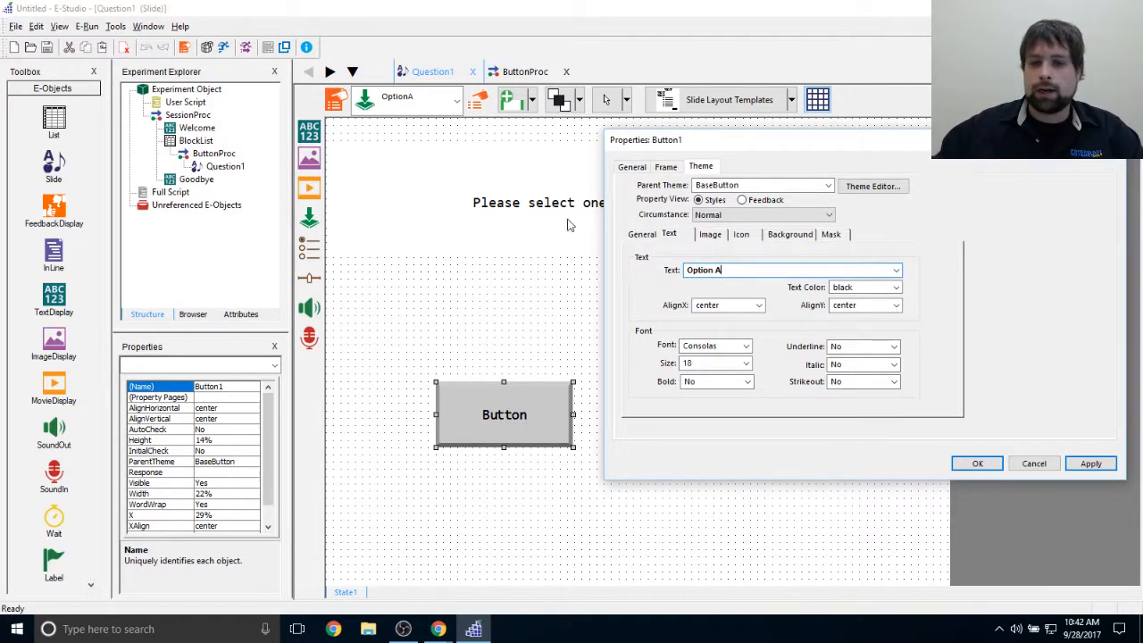
text(A)
click(1090, 463)
drag(722, 270, 629, 275)
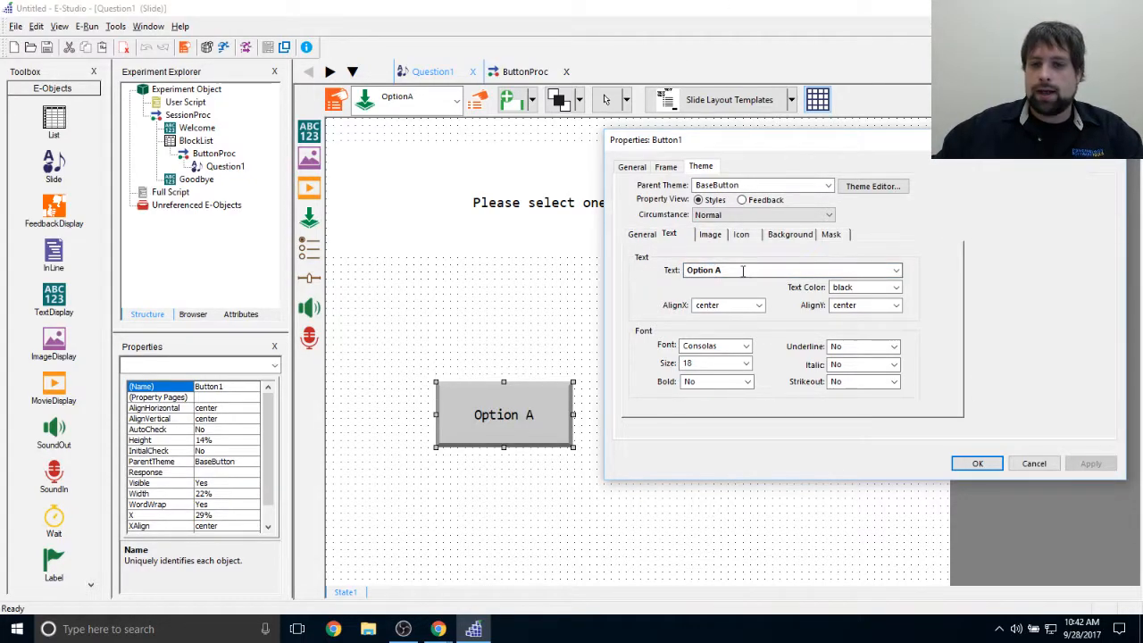
click(722, 271)
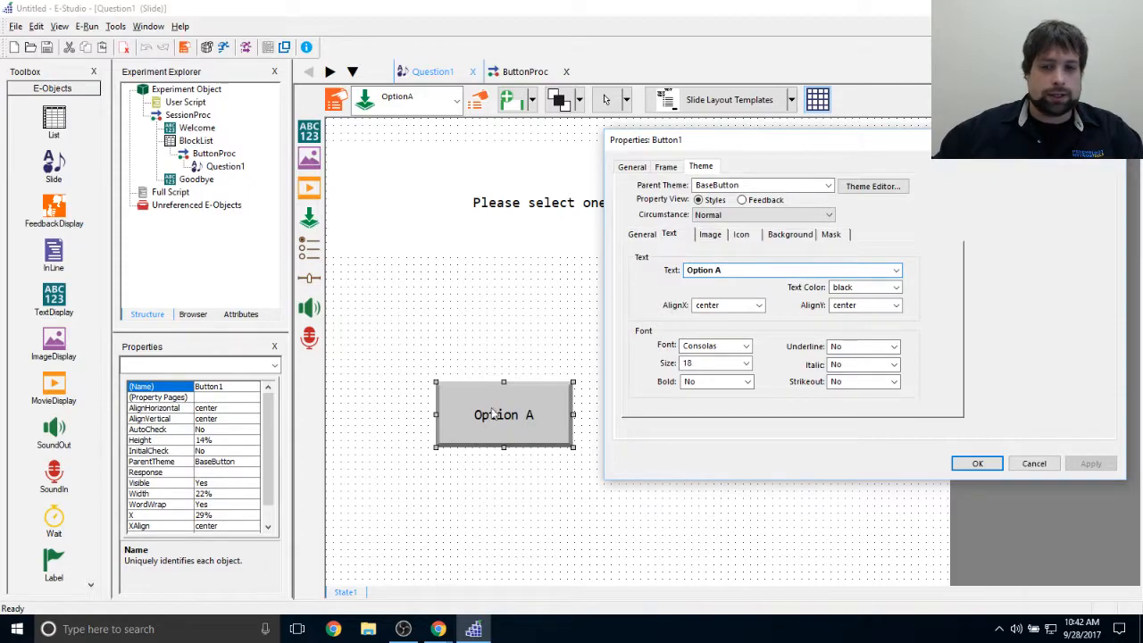
drag(685, 270, 740, 268)
click(739, 269)
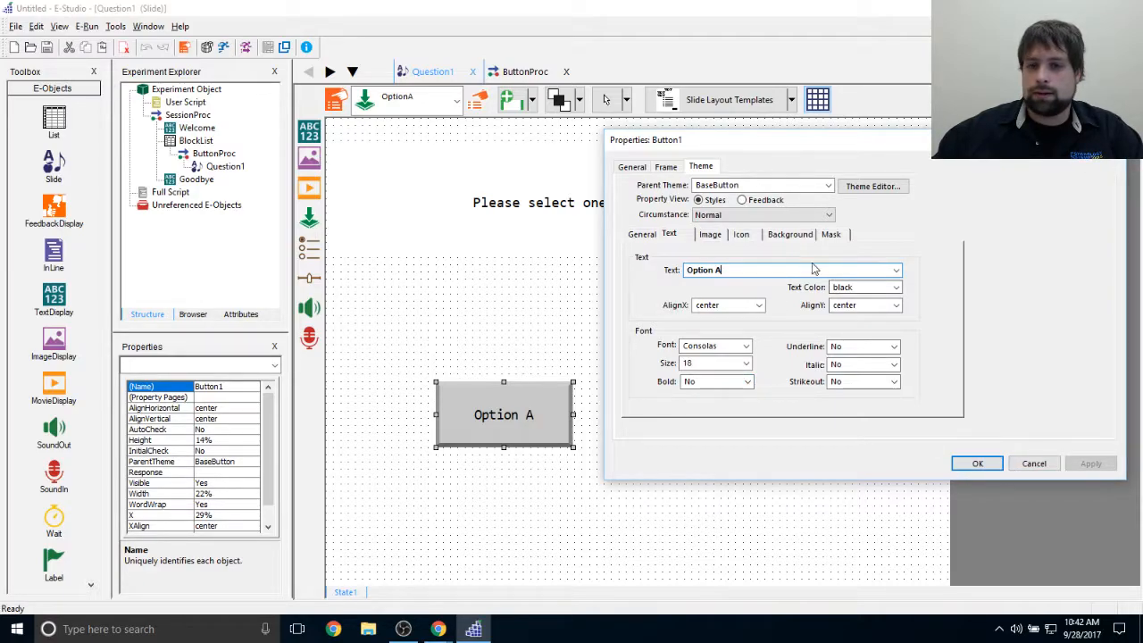
Step: Open the file chooser for the Option A button's background image
click(789, 235)
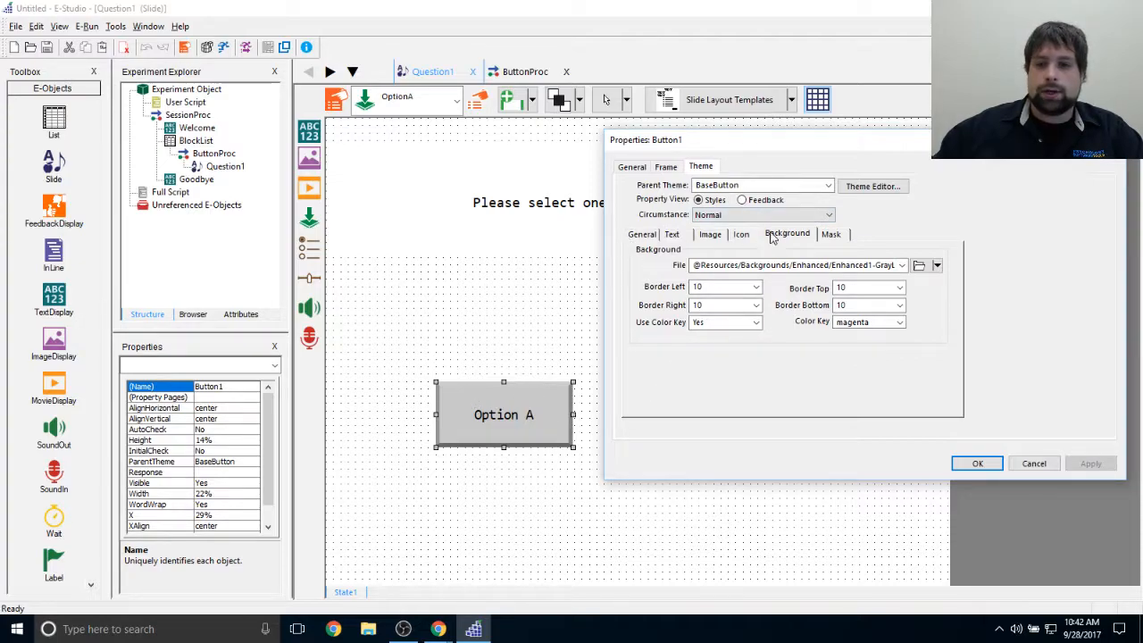
double_click(710, 265)
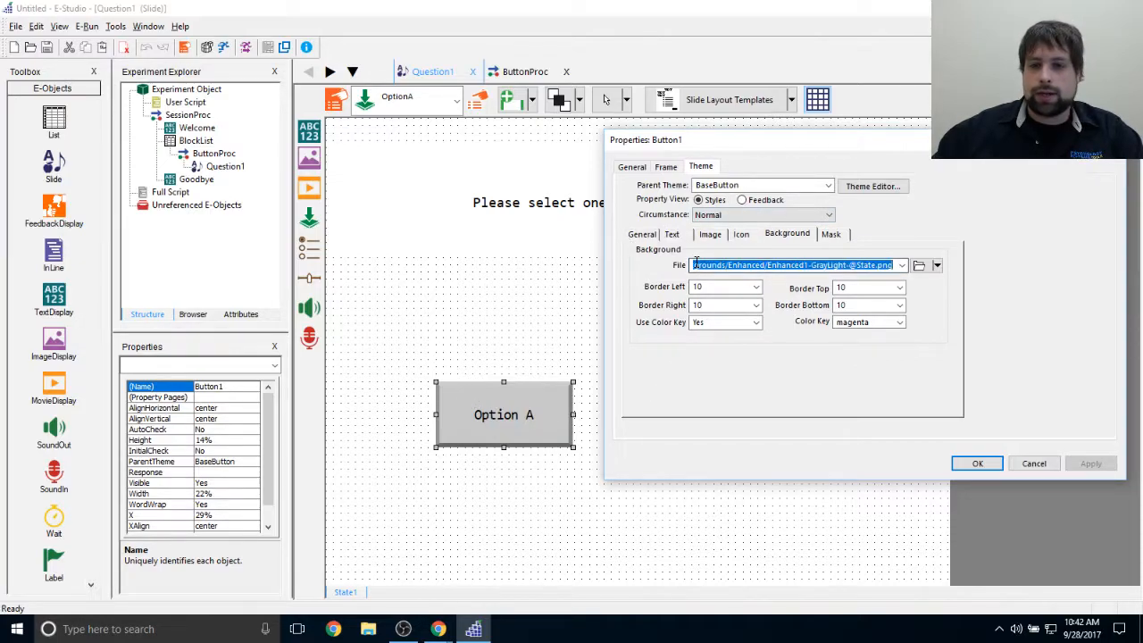
click(732, 266)
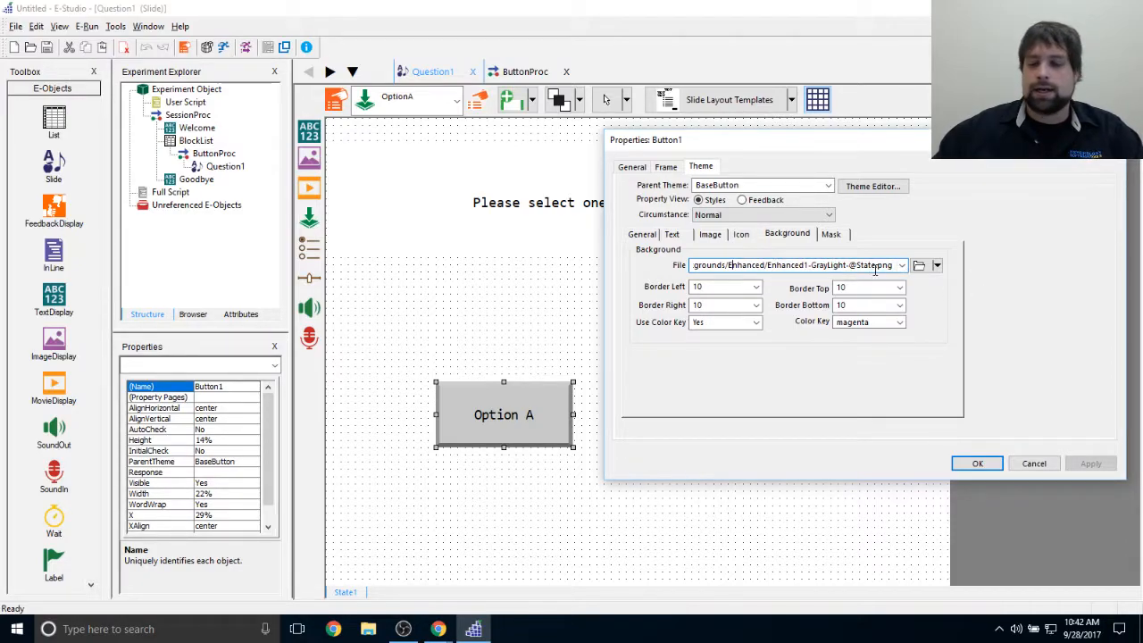
click(919, 266)
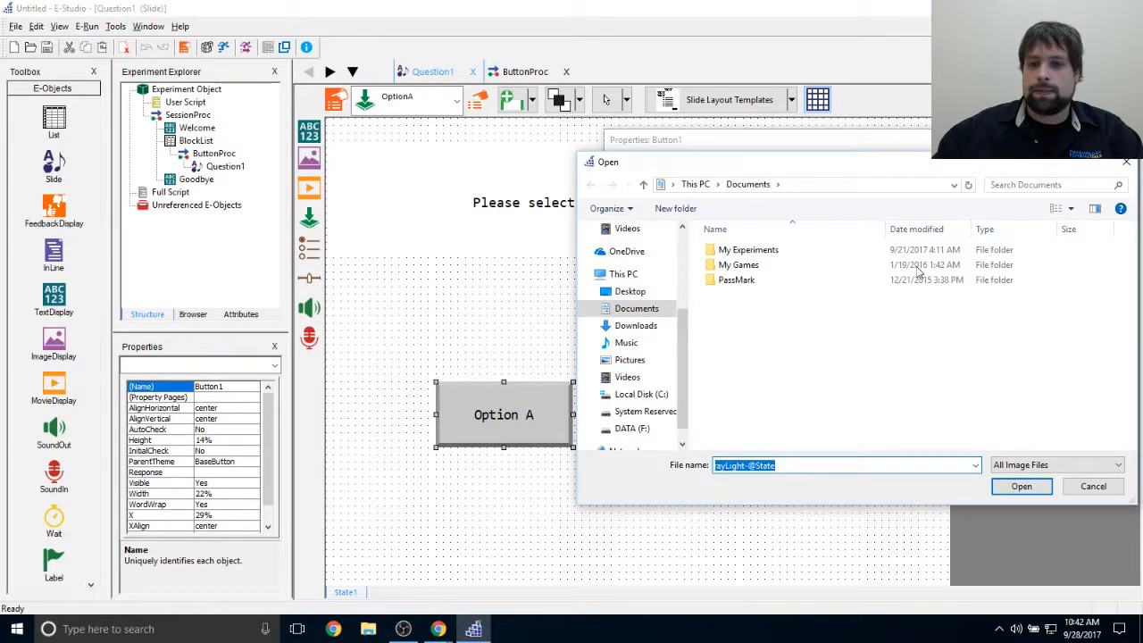
drag(938, 166, 817, 180)
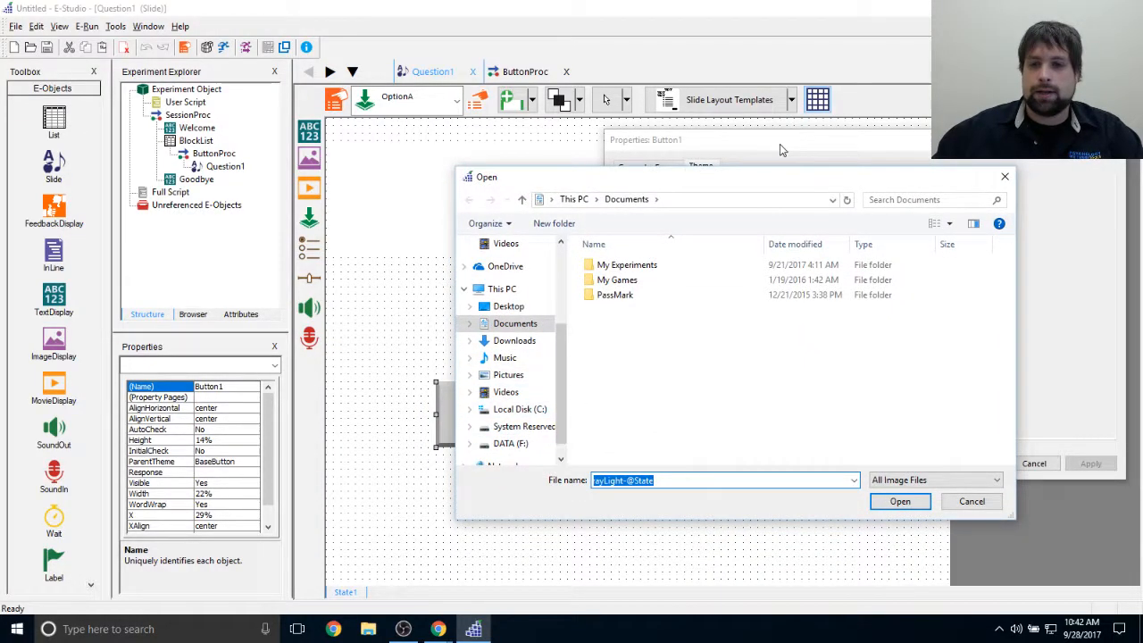
Step: Navigate to the Backgrounds folder under C: > Program Files (x86) > PST > E-Prime 3.0 > Resources
click(519, 409)
double_click(652, 331)
drag(833, 180, 840, 148)
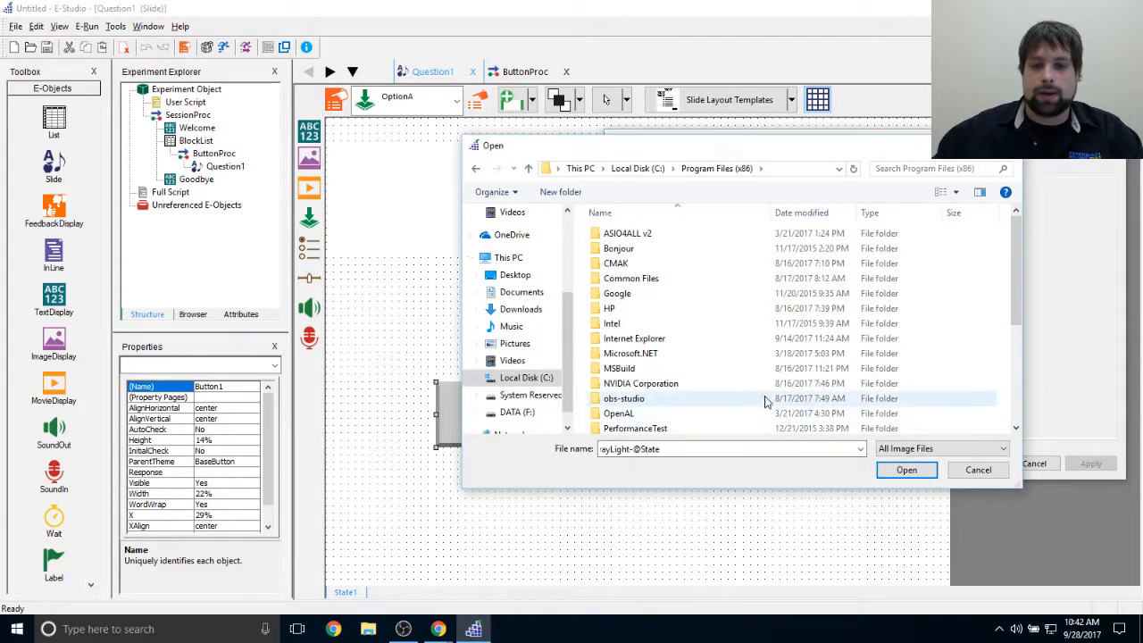
scroll(765, 402, down, 4)
scroll(732, 406, up, 2)
click(675, 352)
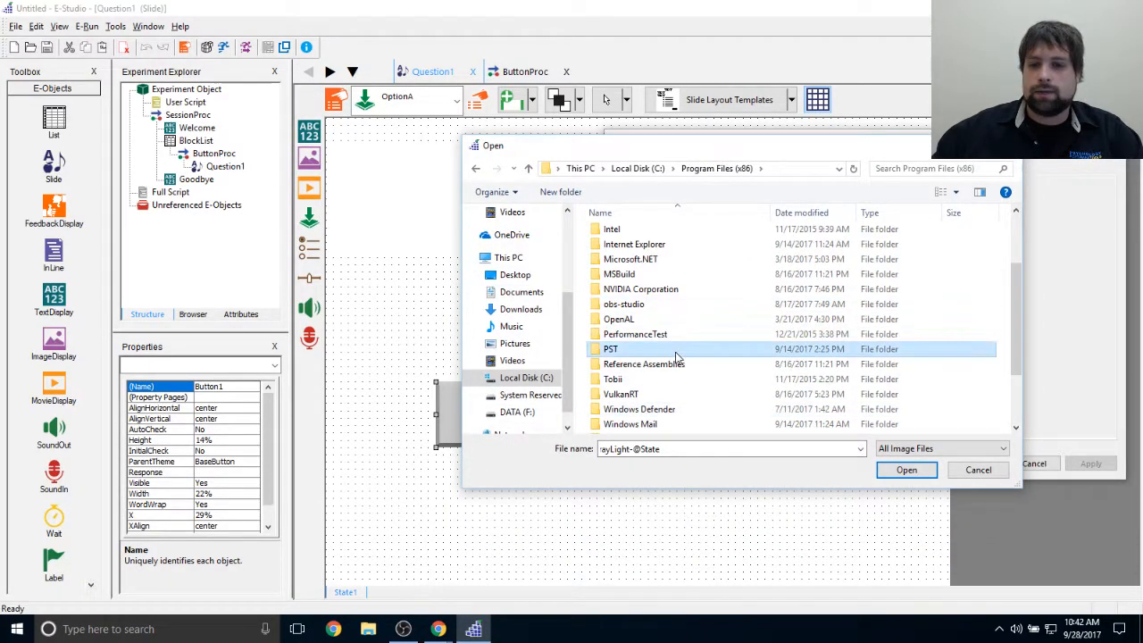
double_click(676, 352)
double_click(684, 234)
click(681, 265)
double_click(682, 266)
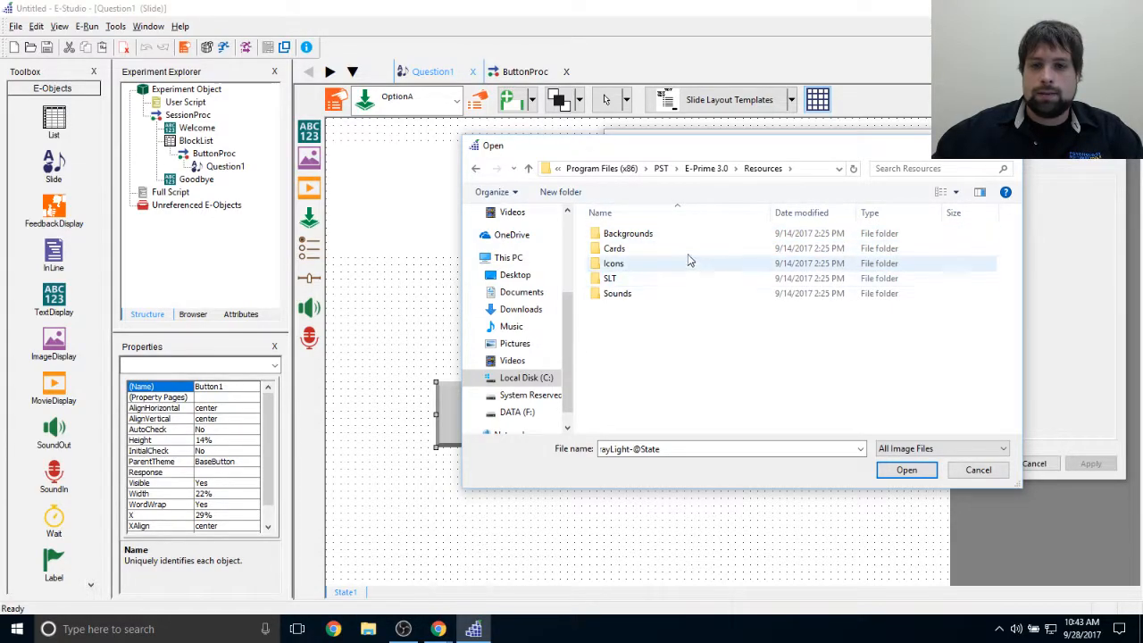
double_click(687, 233)
Step: Look through the button background images in the Simple folder and return to the Backgrounds folder
double_click(691, 248)
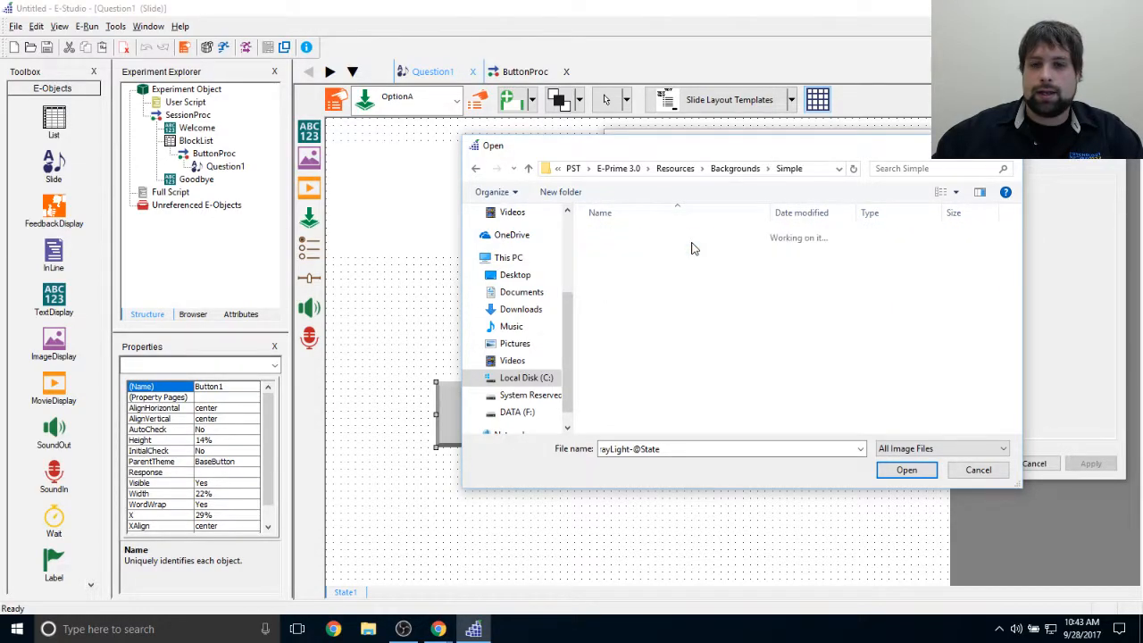
scroll(842, 364, down, 3)
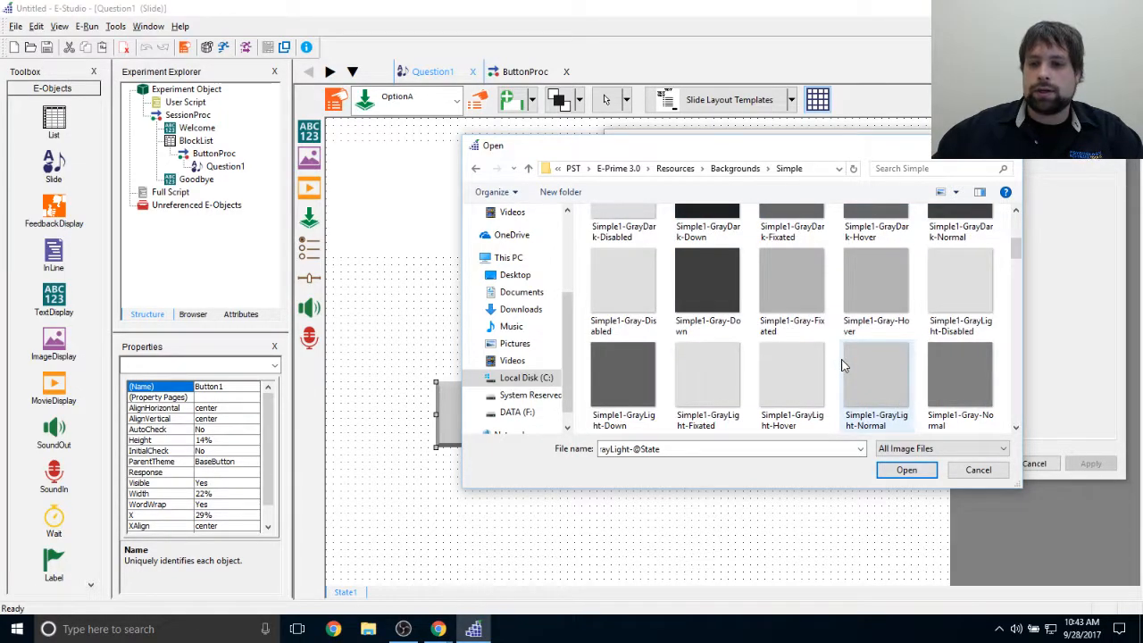
scroll(841, 365, down, 4)
scroll(842, 364, down, 3)
scroll(842, 365, down, 5)
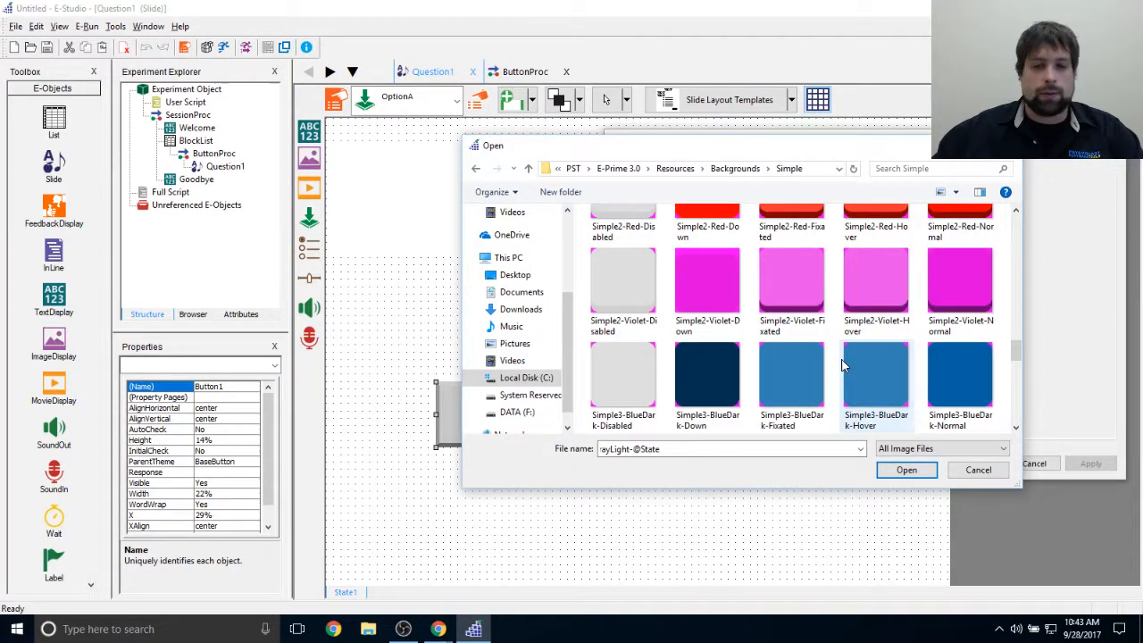
scroll(842, 365, down, 1)
key(alt+Left)
Step: Set the Option A button's background to Enhanced1-Red-Normal from the Enhanced folder, apply it and close the button's properties
double_click(700, 236)
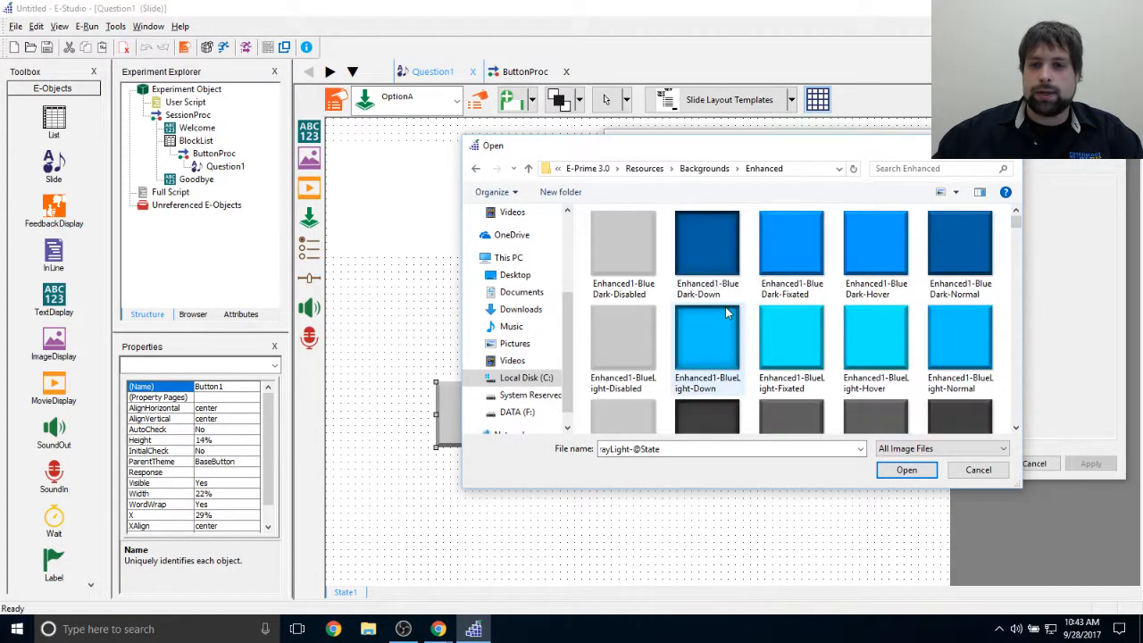
scroll(727, 308, down, 3)
scroll(727, 313, down, 3)
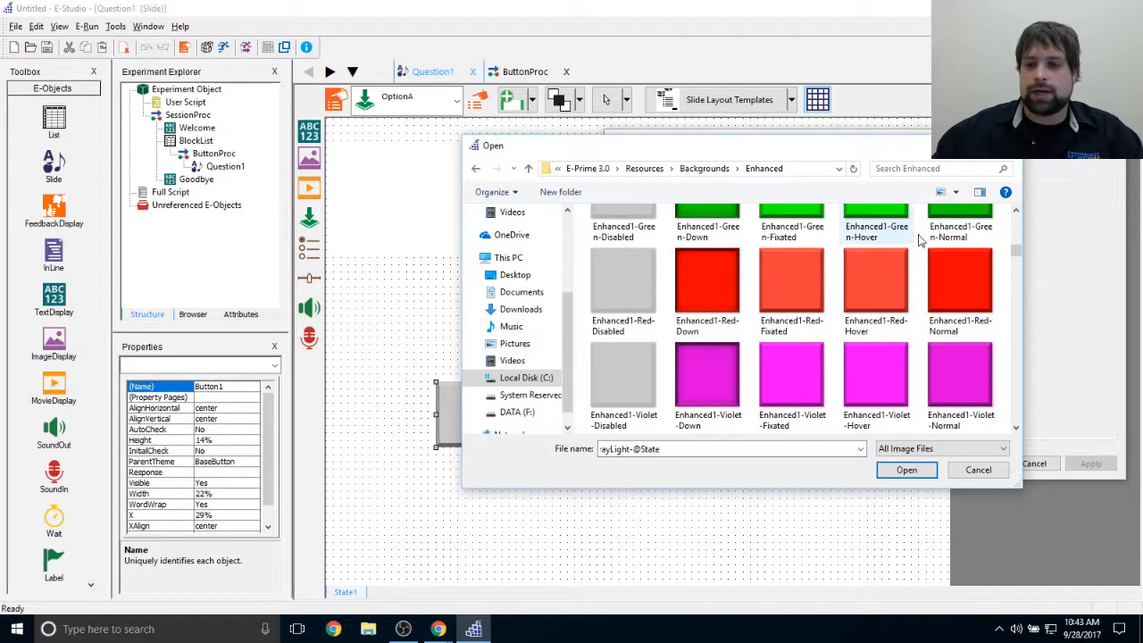
scroll(858, 333, down, 3)
scroll(857, 330, up, 2)
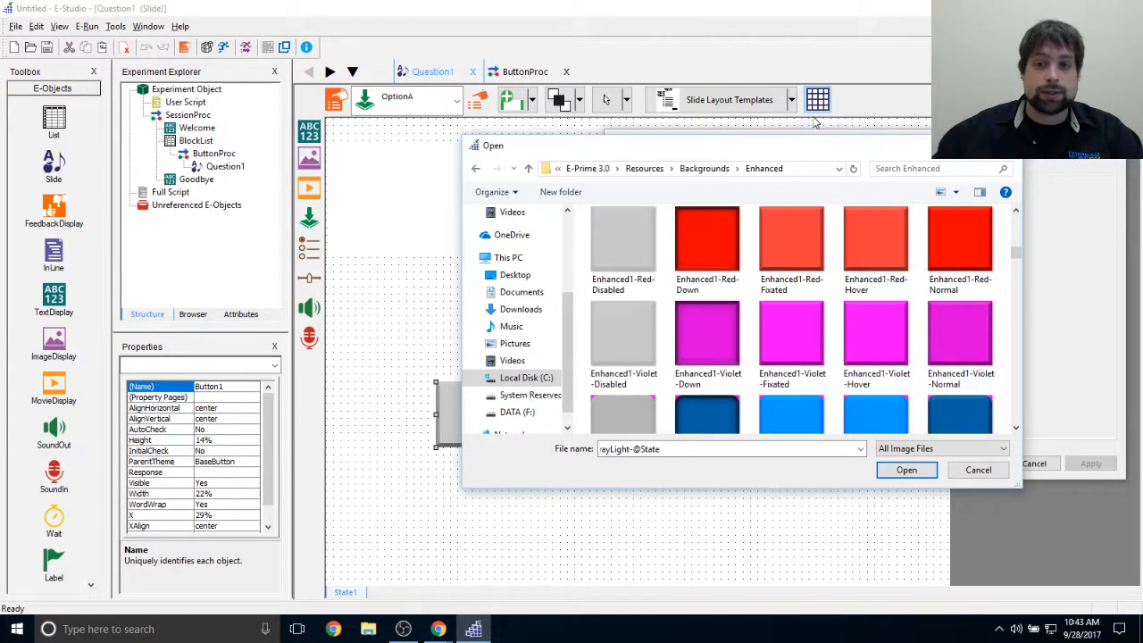
drag(760, 149, 836, 134)
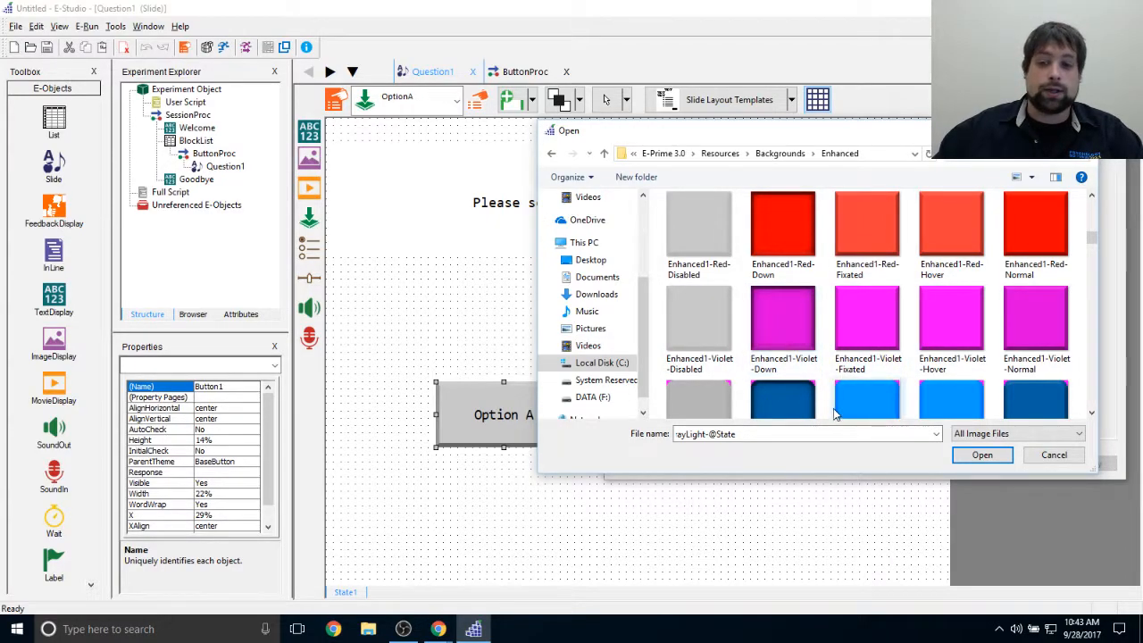
scroll(860, 366, down, 5)
scroll(859, 375, up, 6)
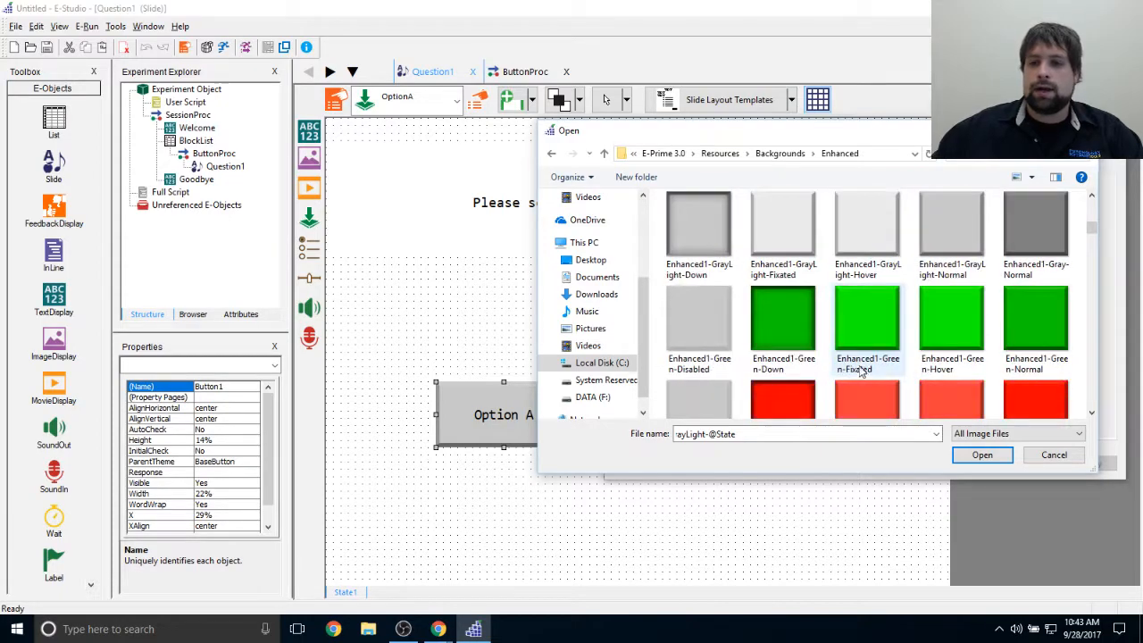
drag(898, 140, 785, 145)
scroll(808, 259, down, 1)
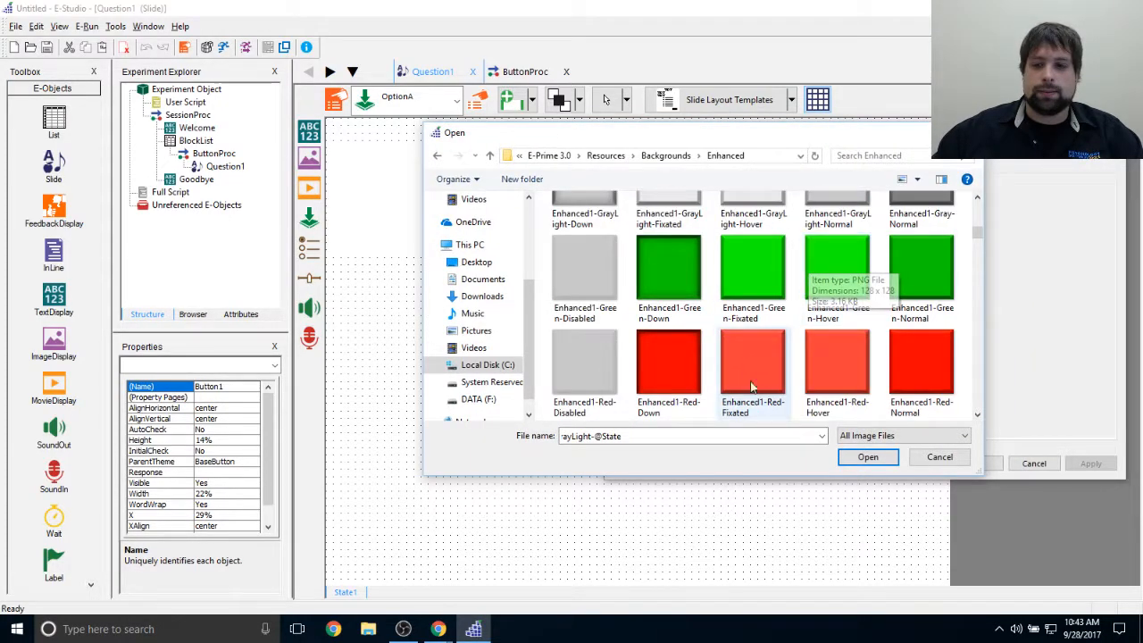
double_click(942, 363)
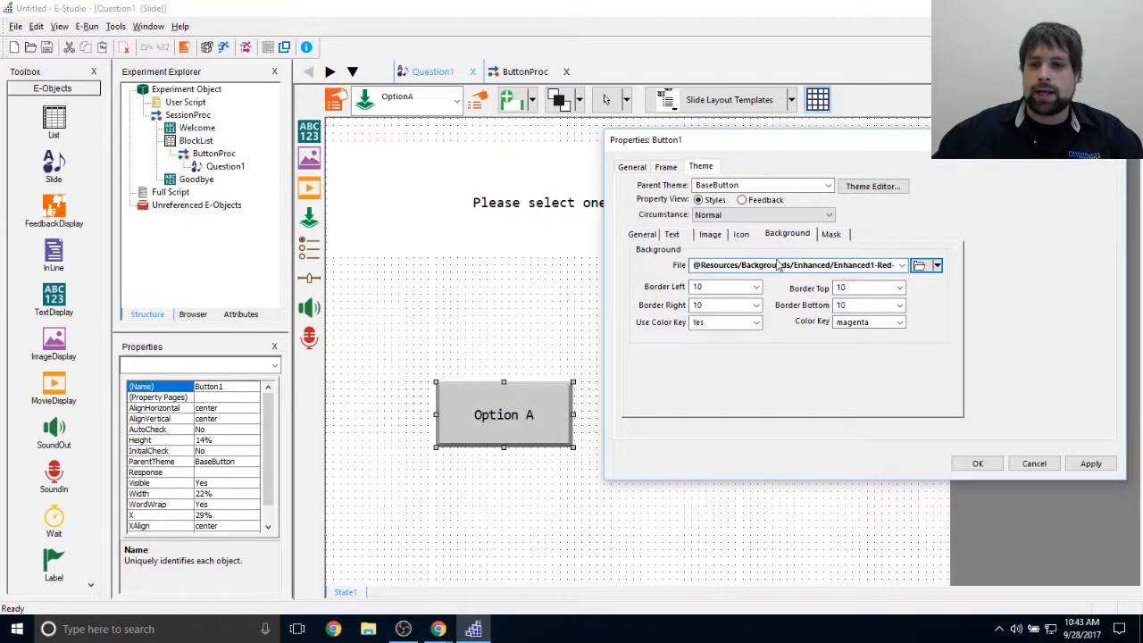
click(1089, 465)
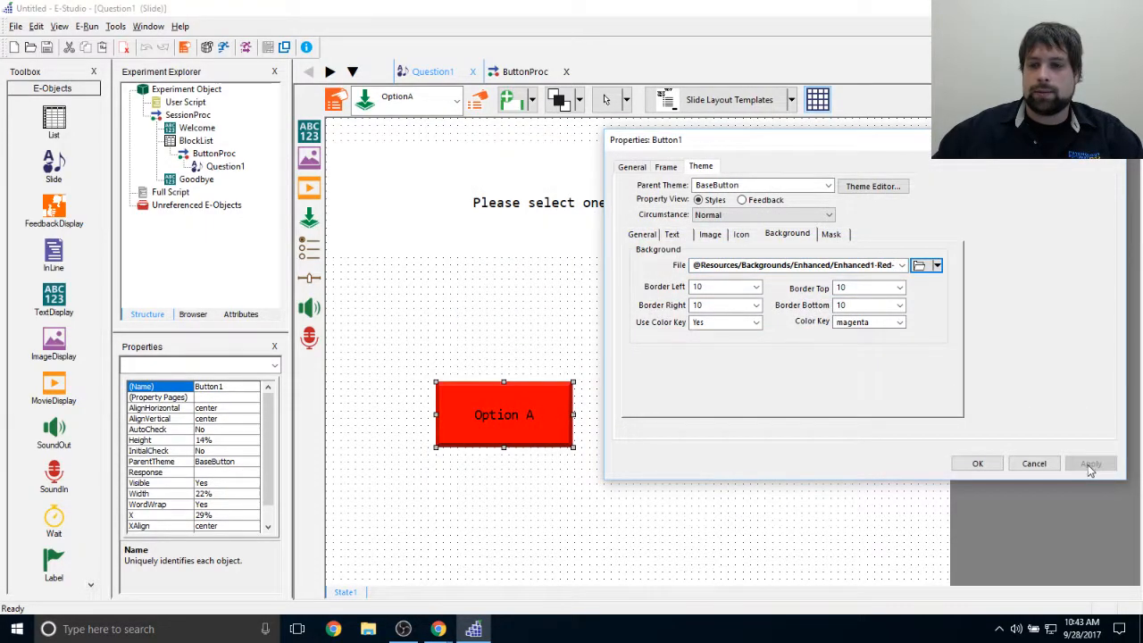
click(977, 464)
click(588, 523)
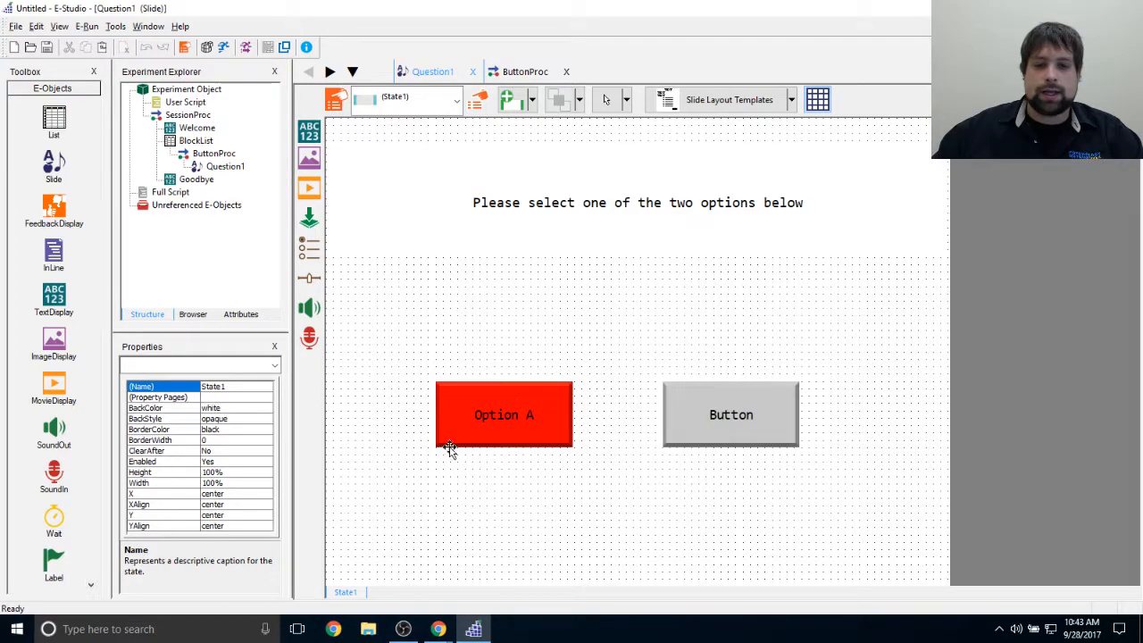
Step: Open the right SlideButton's properties, set its name to OptionB and apply the change
click(727, 402)
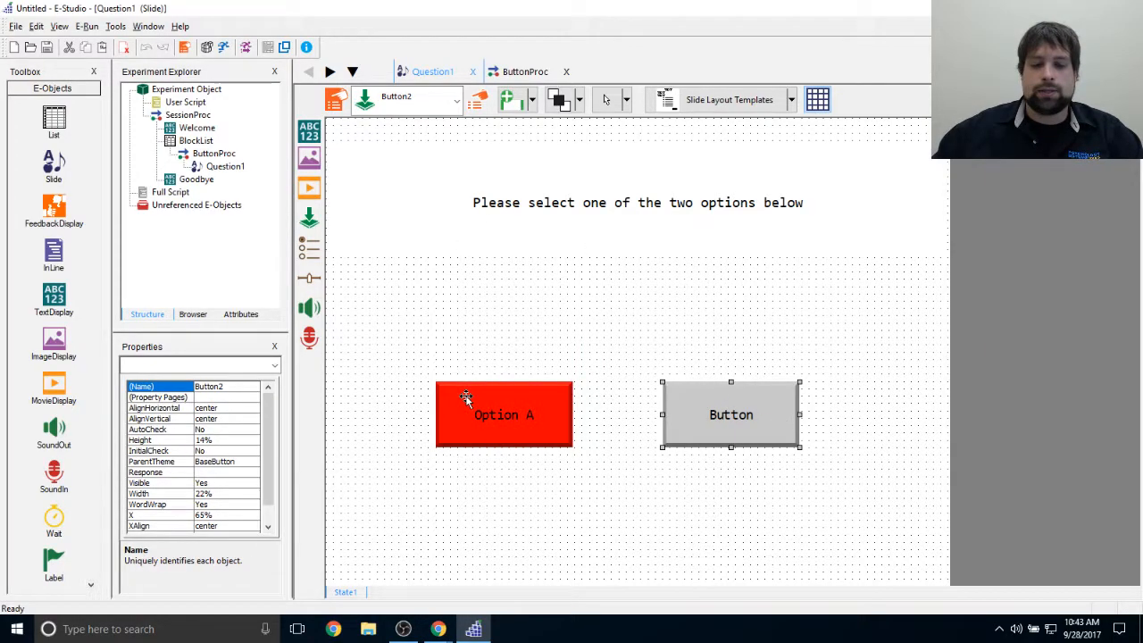
click(479, 100)
drag(500, 158, 752, 161)
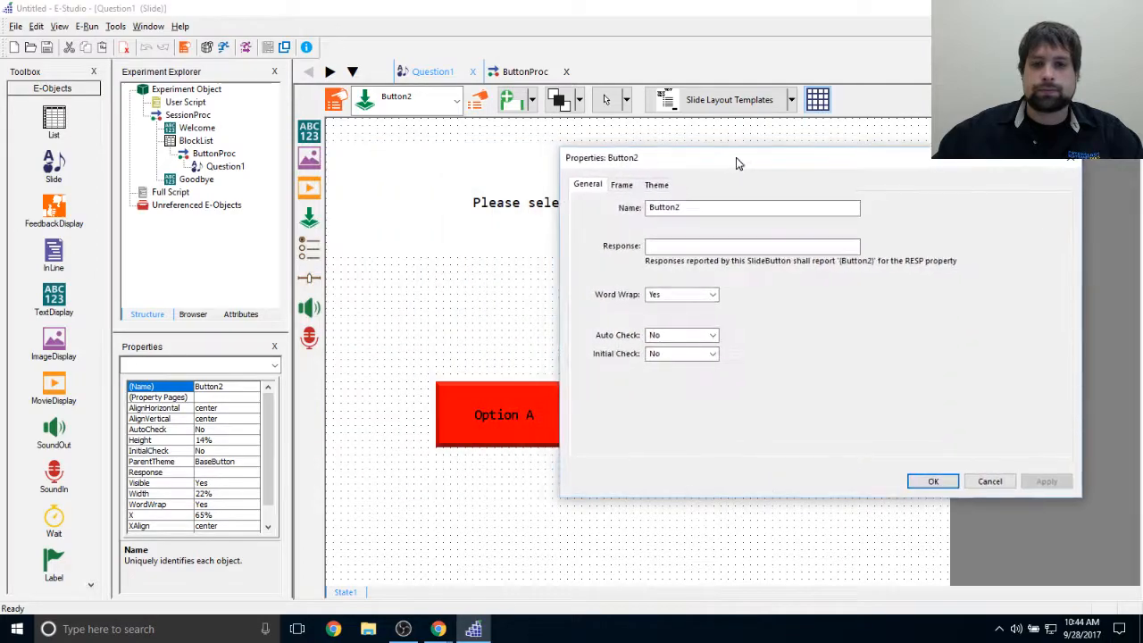
text(OptionB)
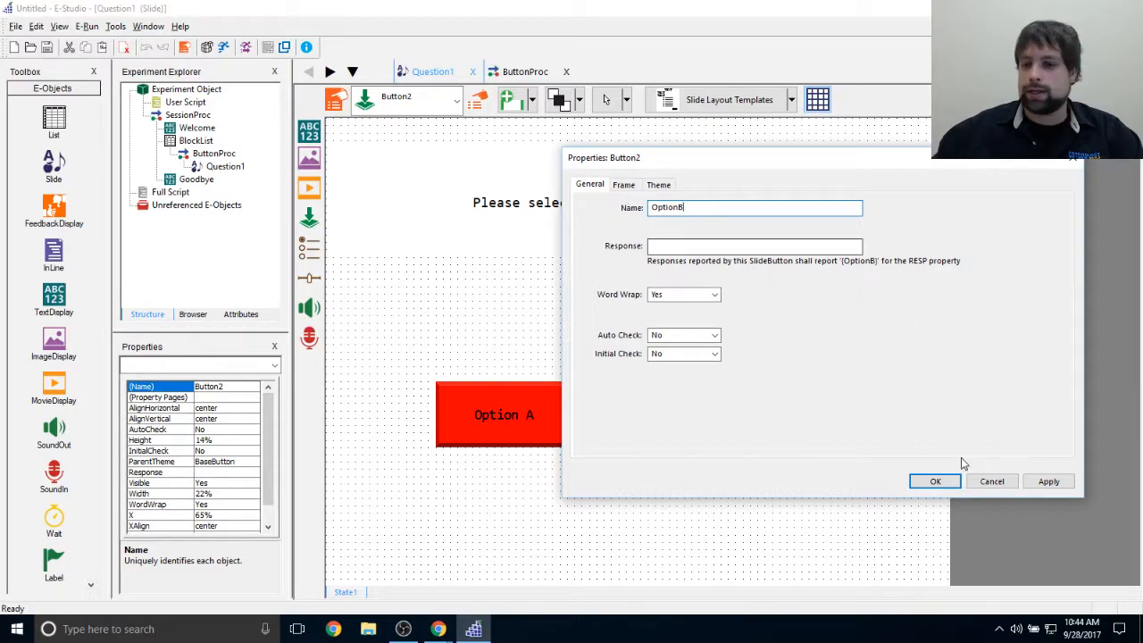
click(1050, 481)
Step: Set the OptionB button's text to "Option B" and apply the change
click(659, 184)
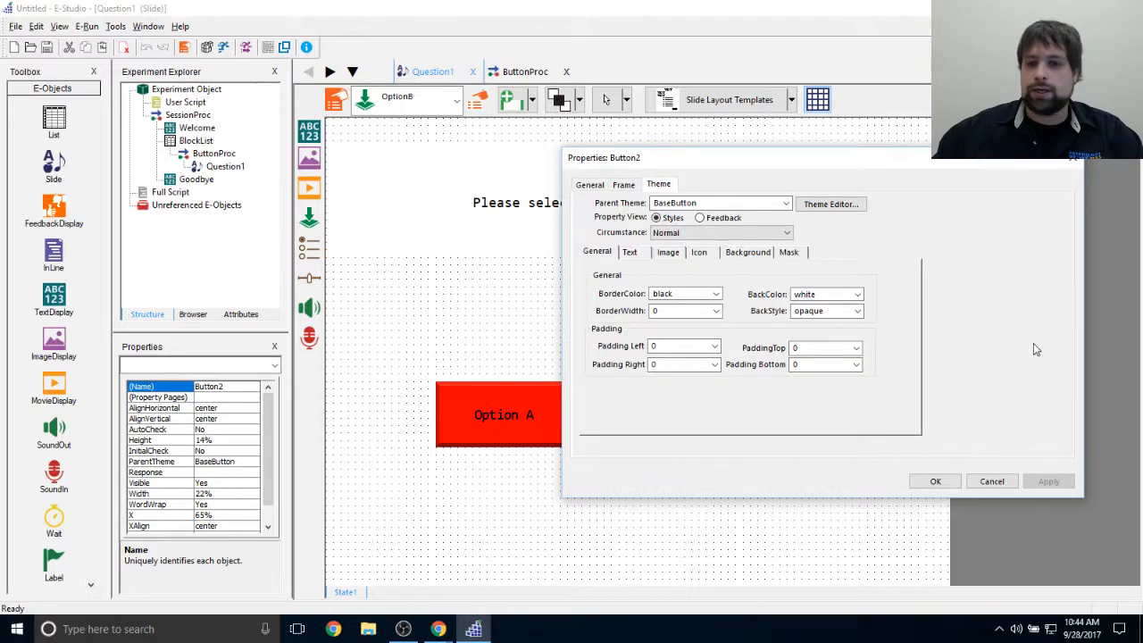
click(630, 252)
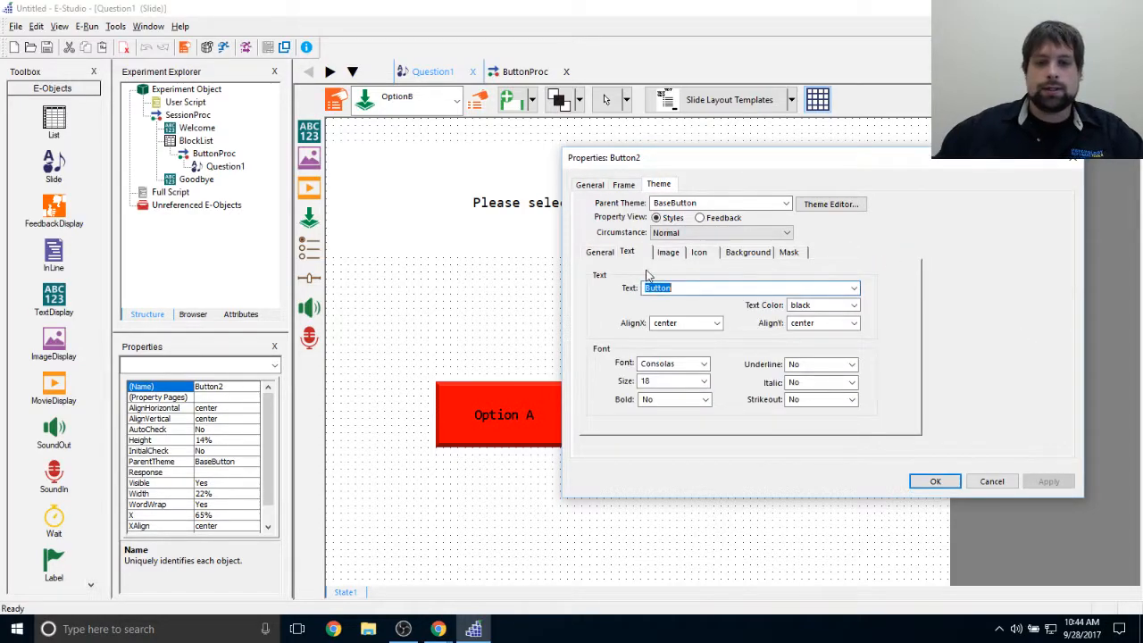
text(Option B)
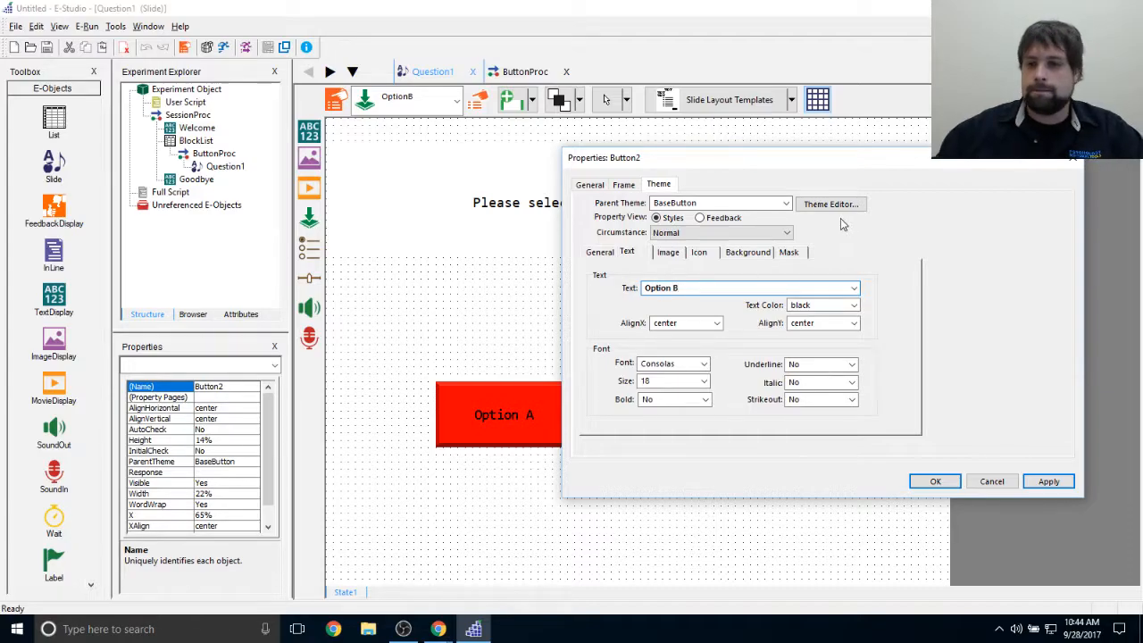
drag(834, 158, 434, 117)
click(554, 433)
Step: Set the Option B button's background to Enhanced1-BlueDark-Normal from the Enhanced folder, apply it and close the button's properties
click(312, 212)
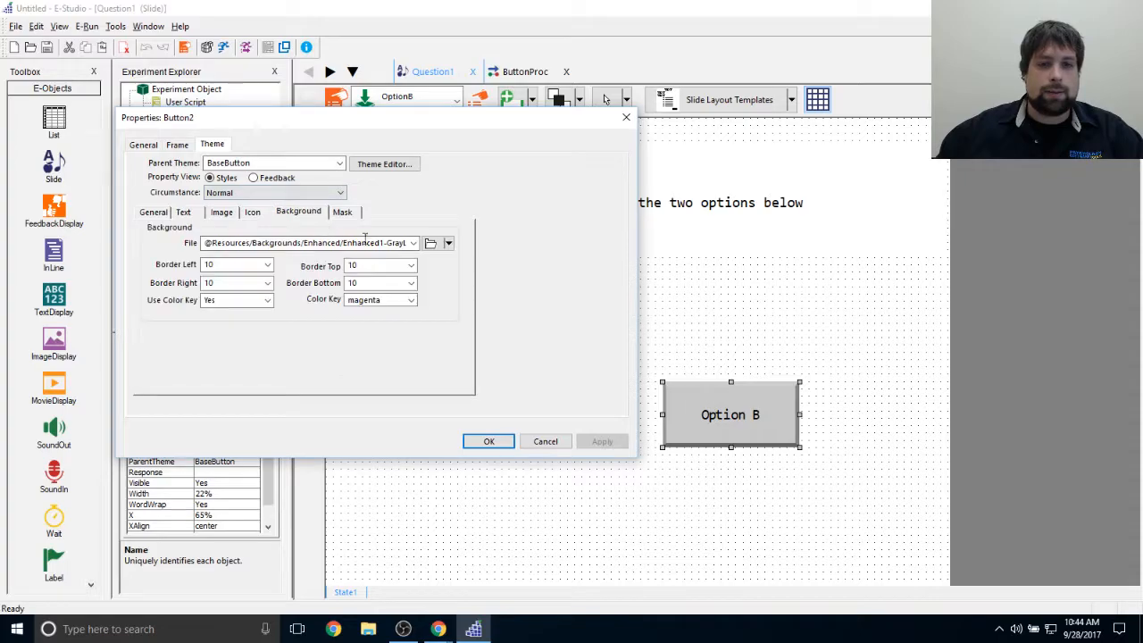
click(431, 243)
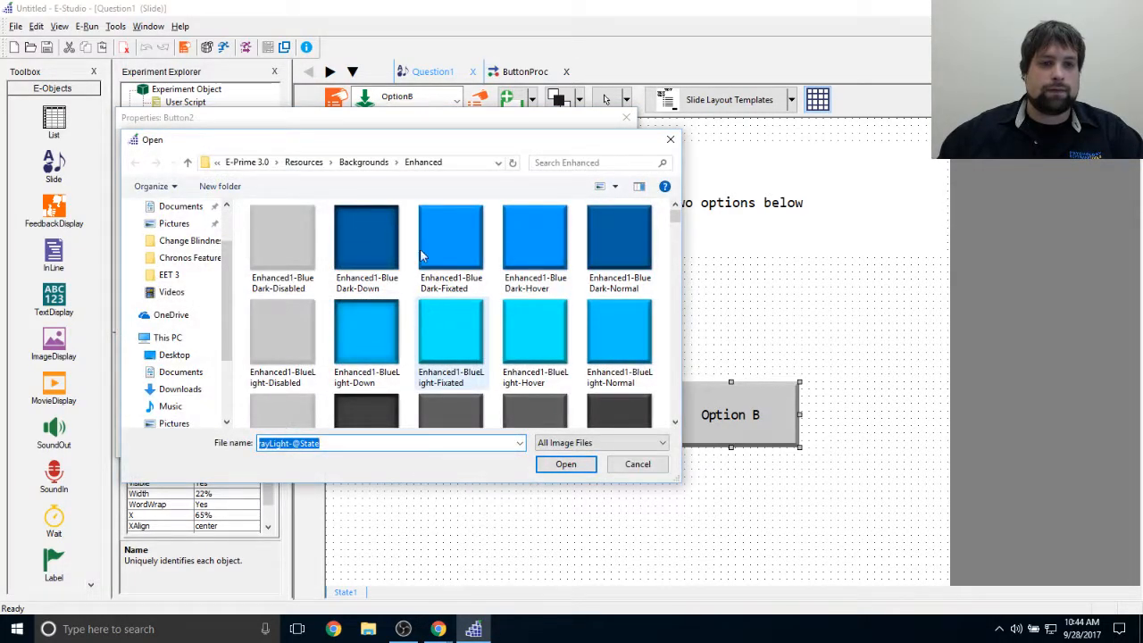
drag(499, 145, 557, 135)
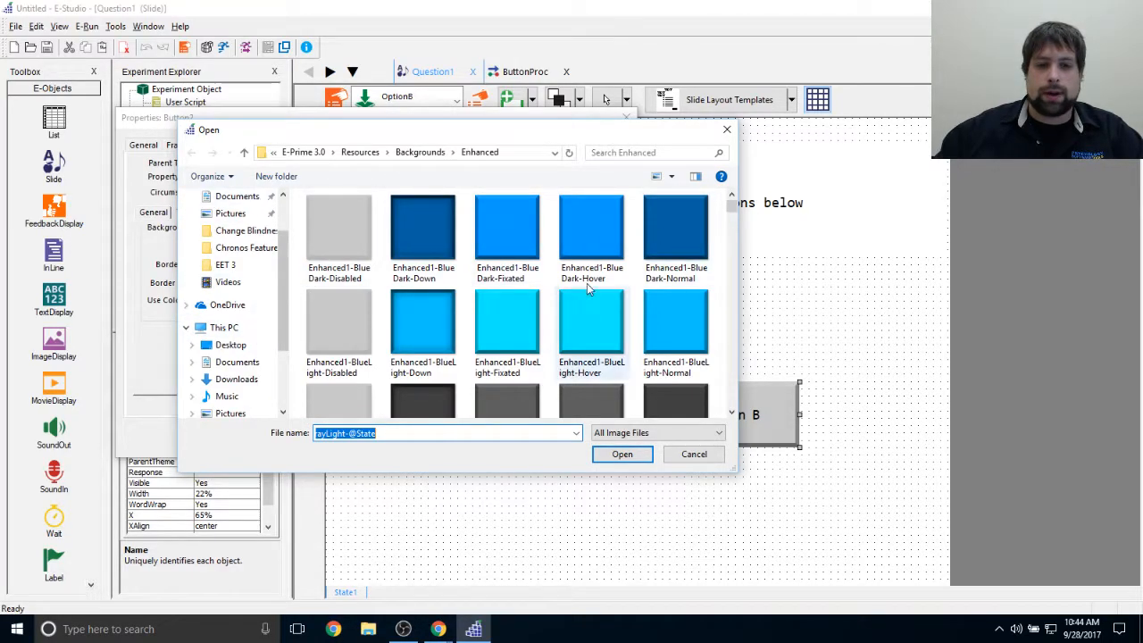
double_click(660, 234)
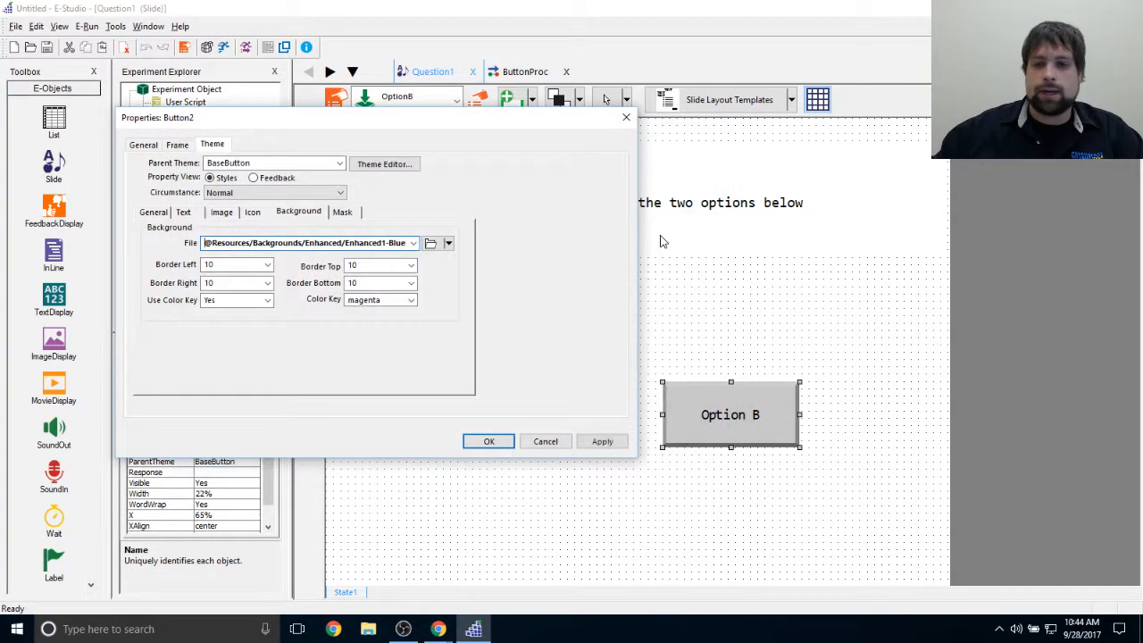
click(603, 442)
click(489, 441)
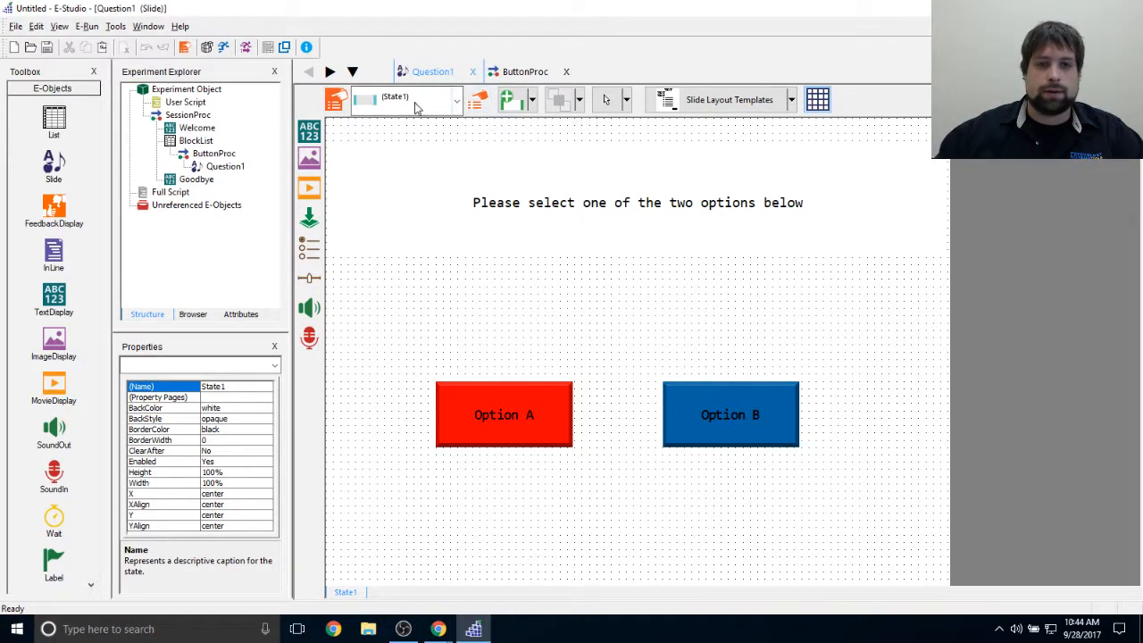
Step: Open the Question1 slide's properties and set its duration to (infinite) and data logging to Standard
click(456, 100)
click(453, 139)
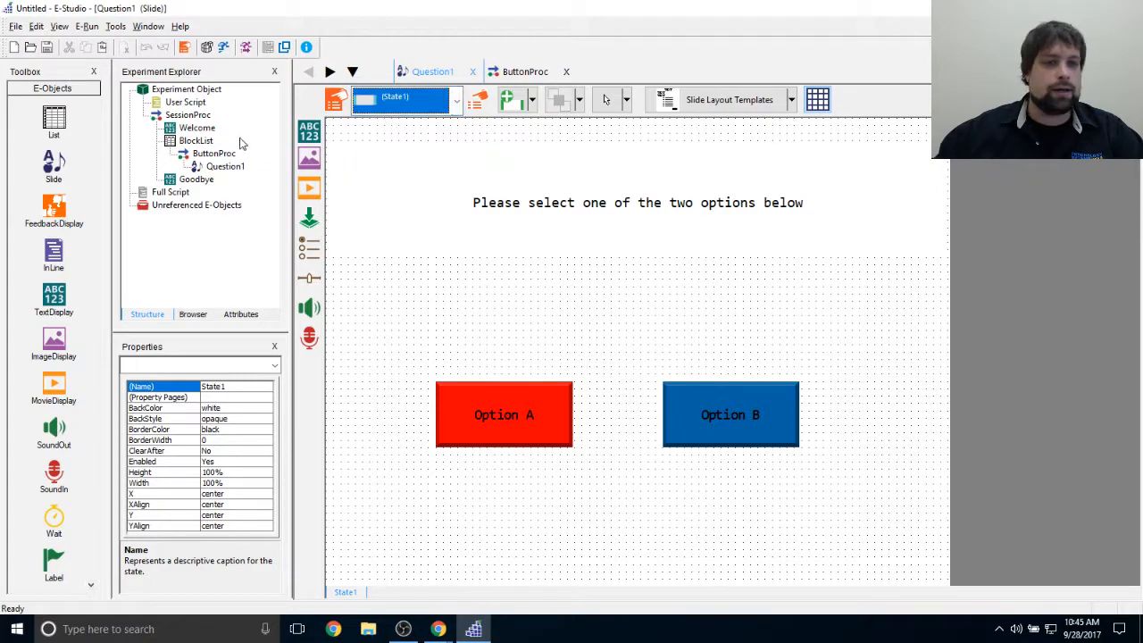
click(335, 100)
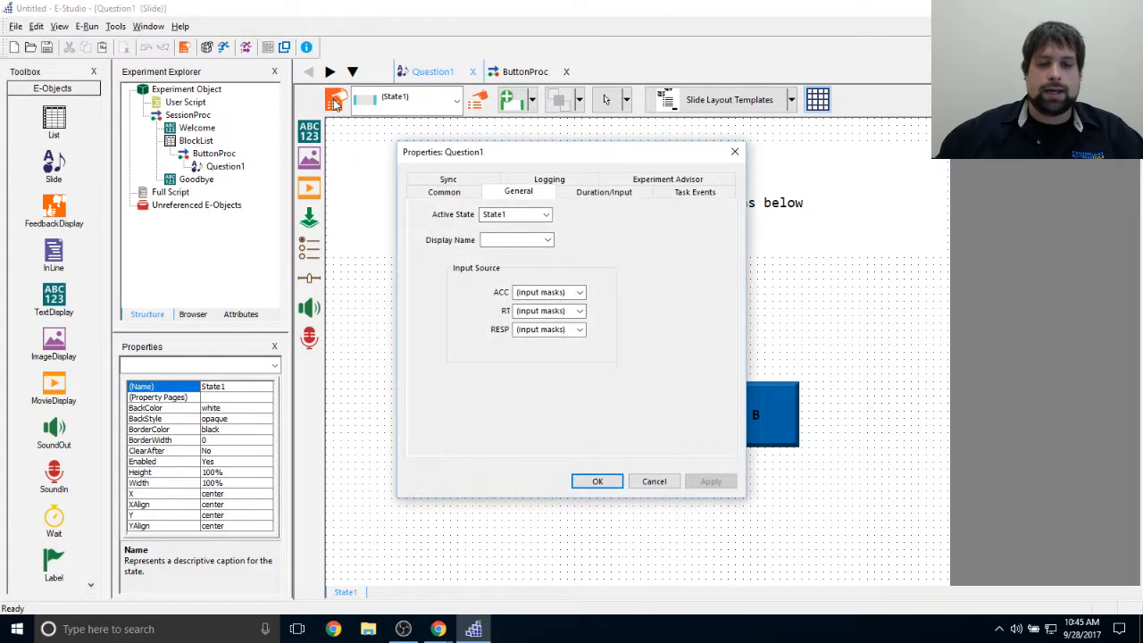
drag(541, 158, 577, 156)
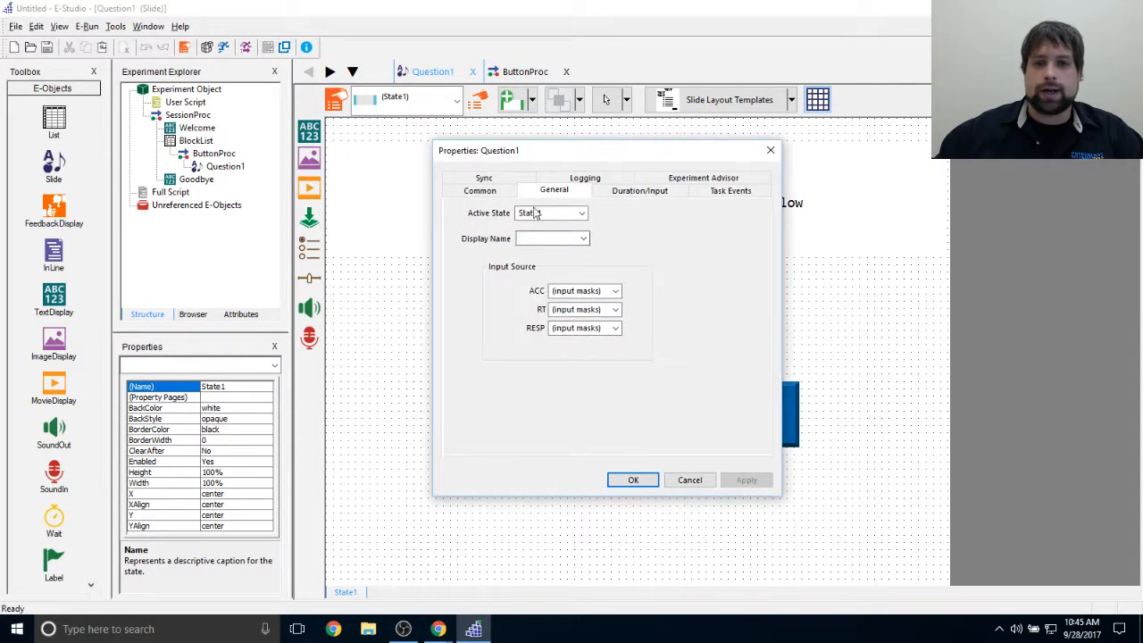
click(657, 196)
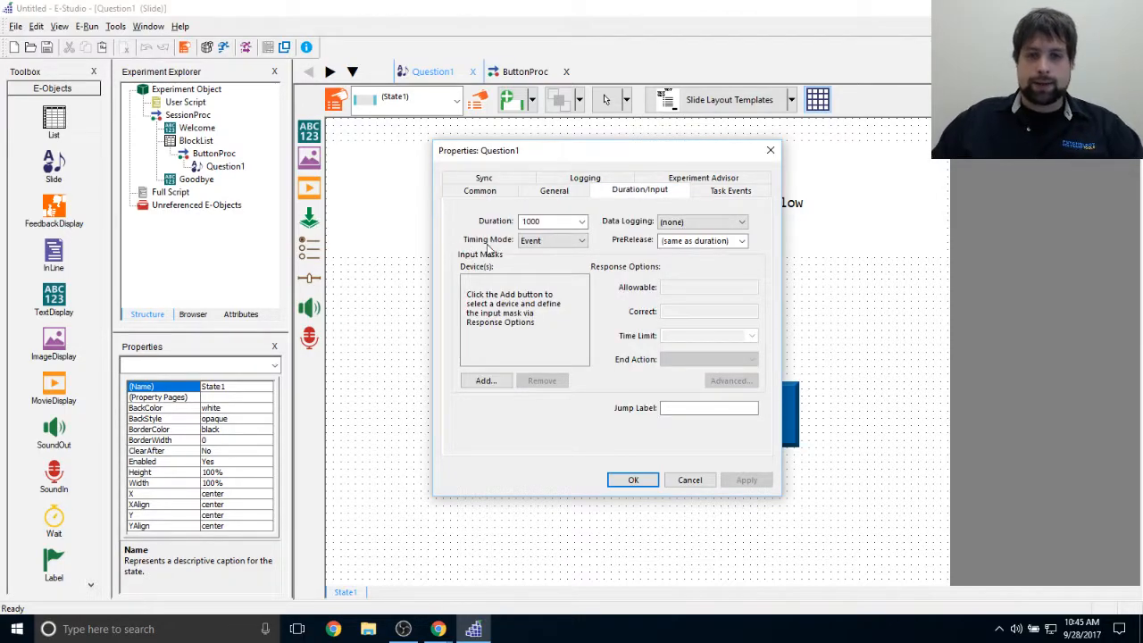
click(582, 222)
click(574, 236)
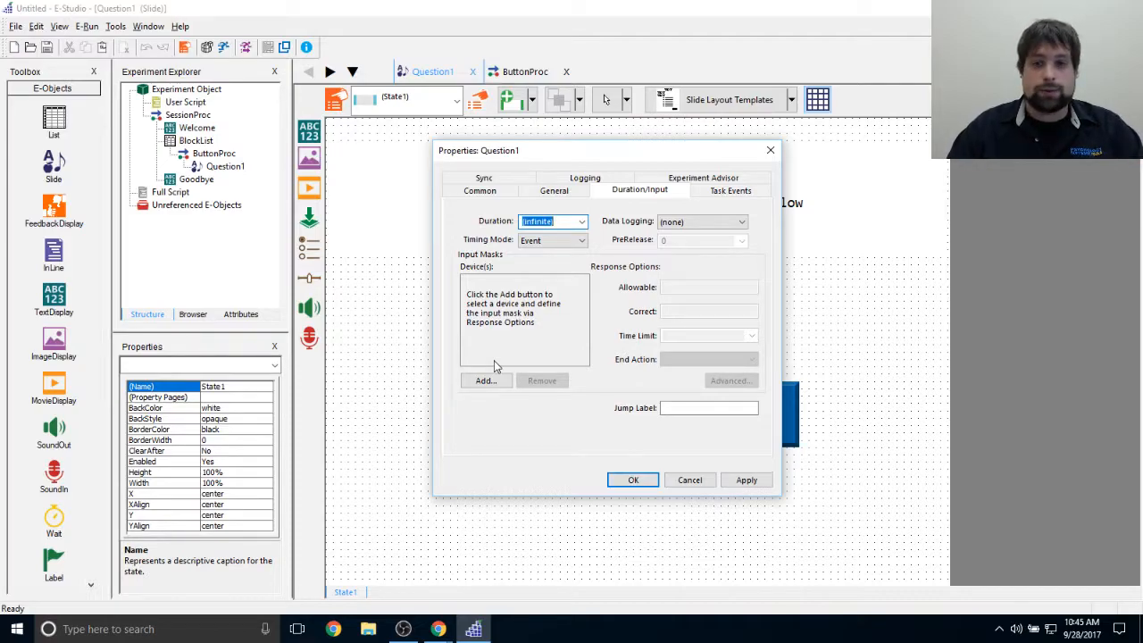
click(741, 222)
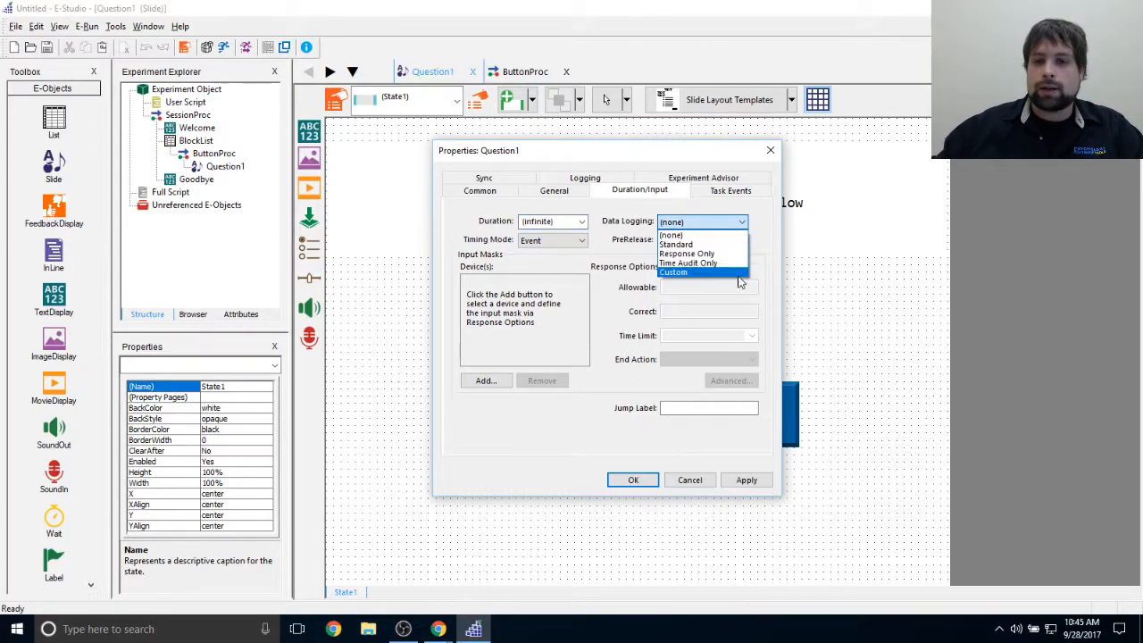
click(740, 245)
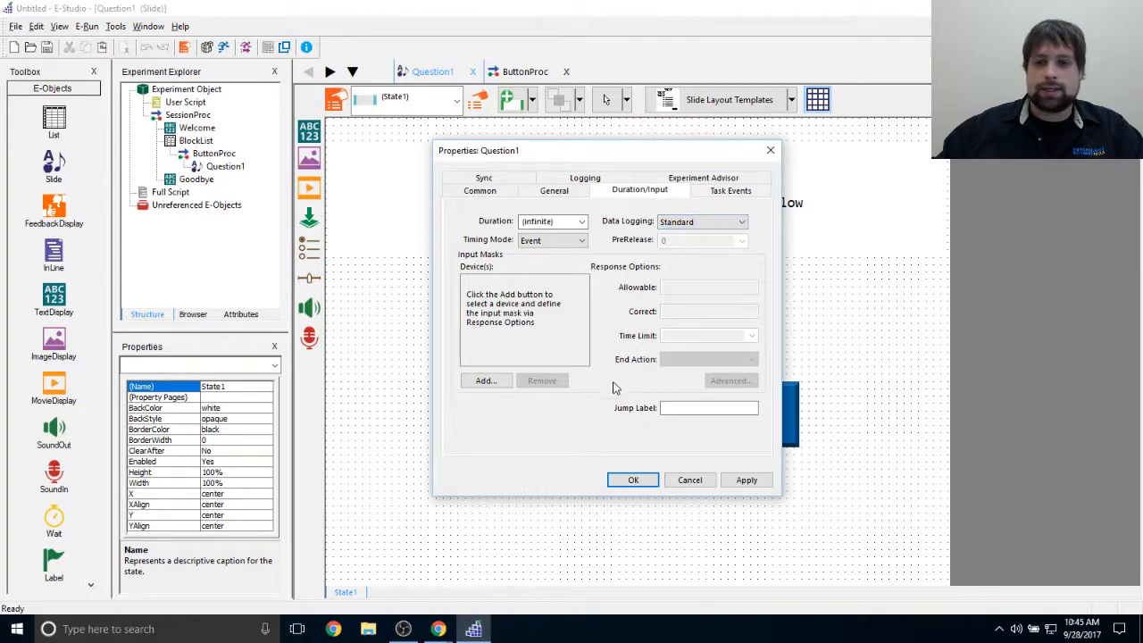
Step: Add a Button input device to Question1's input masks
mouse_move(669, 156)
mouse_down()
mouse_move(312, 186)
mouse_move(693, 137)
mouse_move(671, 149)
mouse_up()
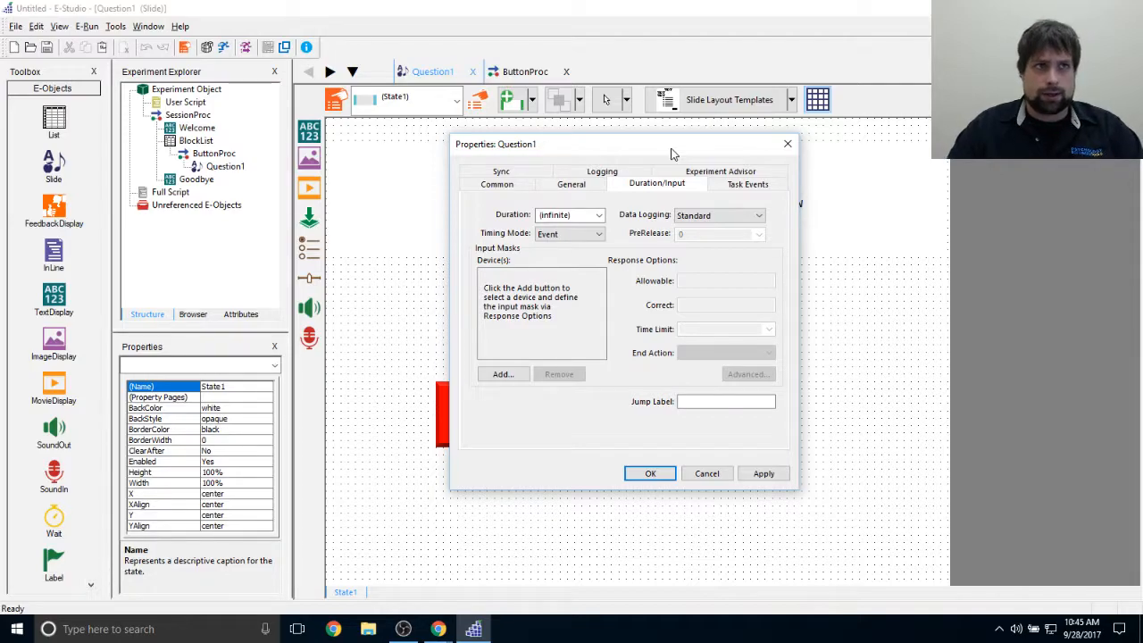
click(501, 374)
double_click(642, 264)
drag(625, 144, 719, 154)
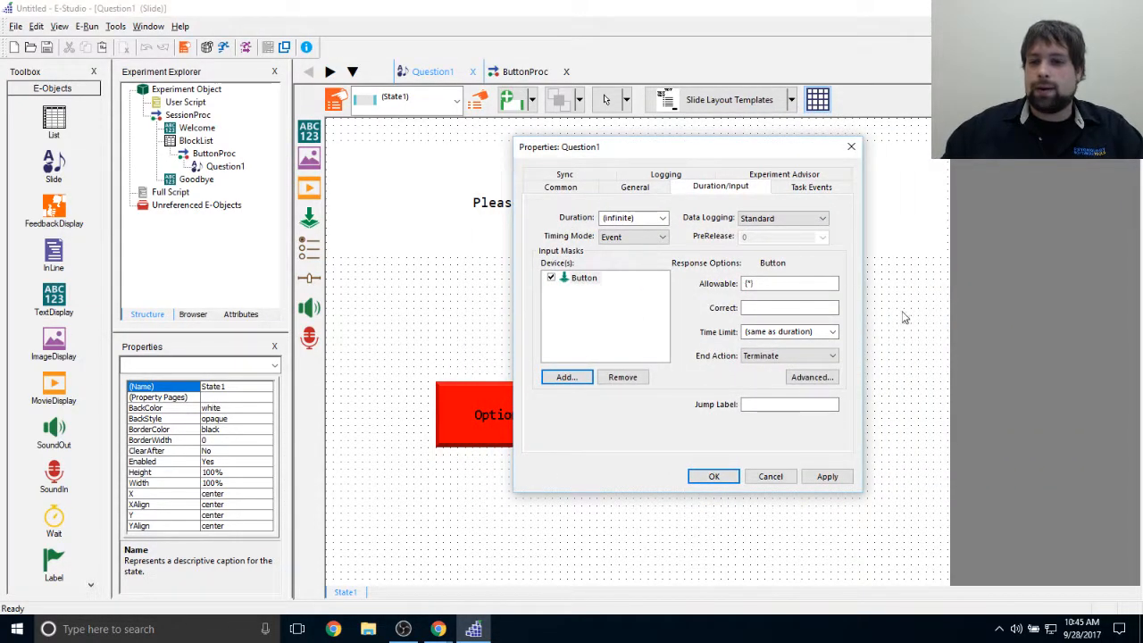
Step: Set the Button device's allowable response to {OptionA} and apply the change
double_click(751, 283)
click(768, 282)
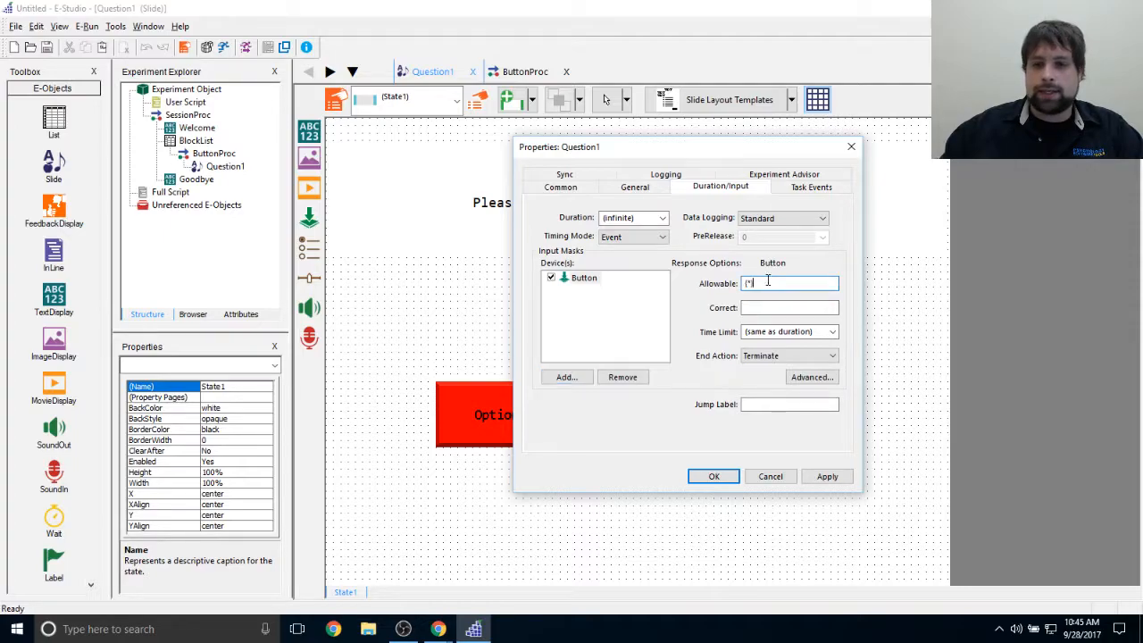
drag(738, 148, 270, 119)
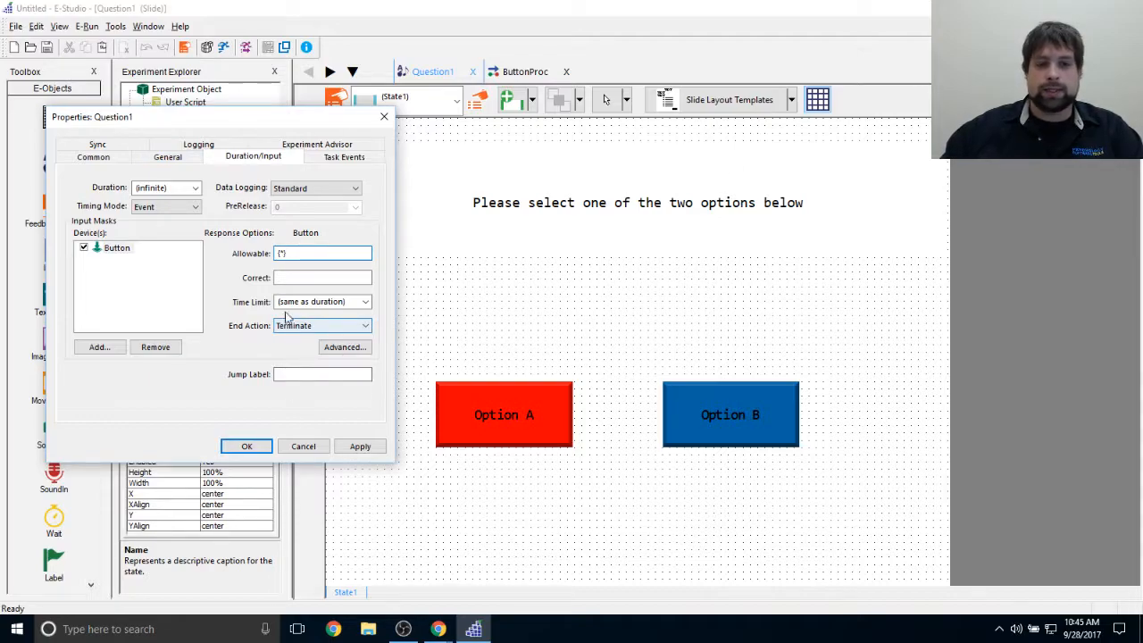
drag(251, 126, 289, 126)
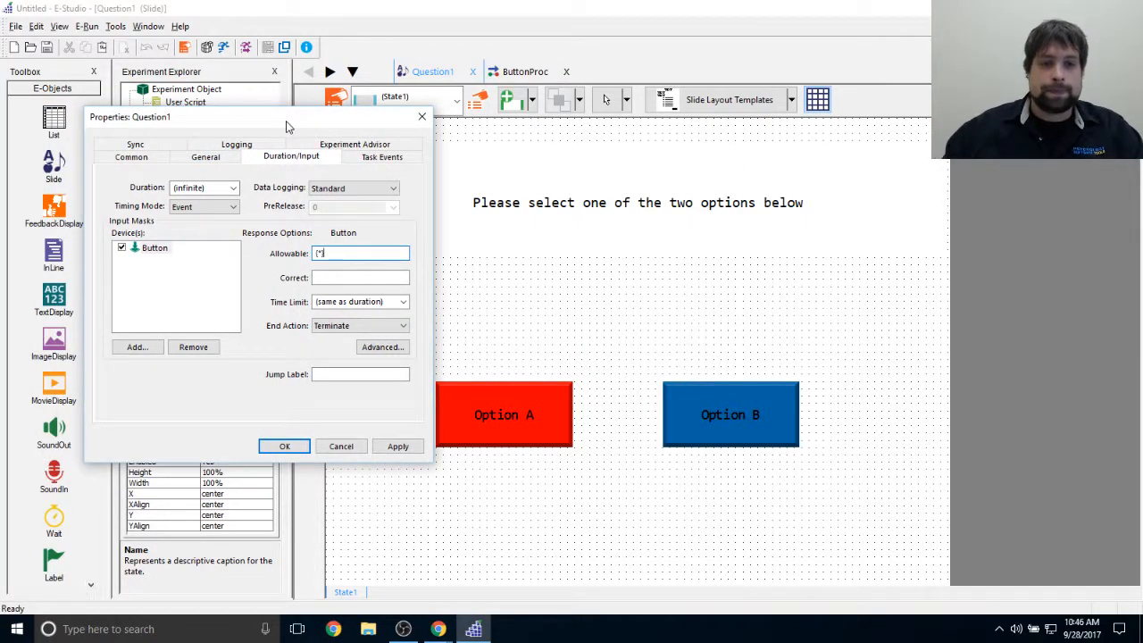
key(BackSpace)
key(BackSpace)
text(OptionA})
click(398, 445)
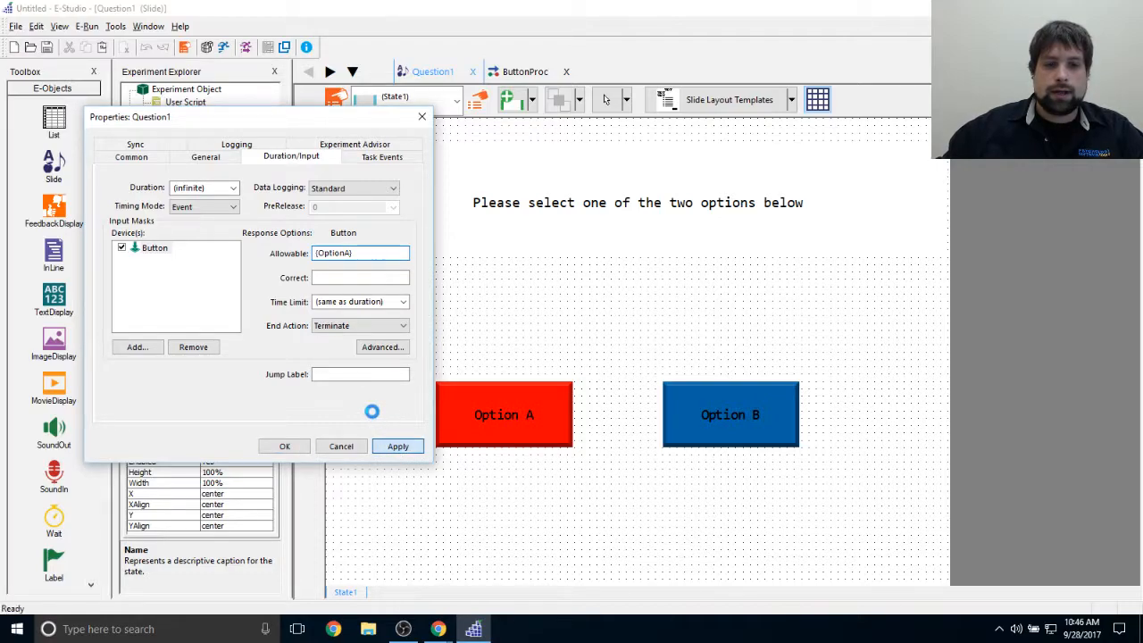
Step: Add a second Button input device to Question1 and set its allowable response to {OptionB}
drag(307, 118, 339, 114)
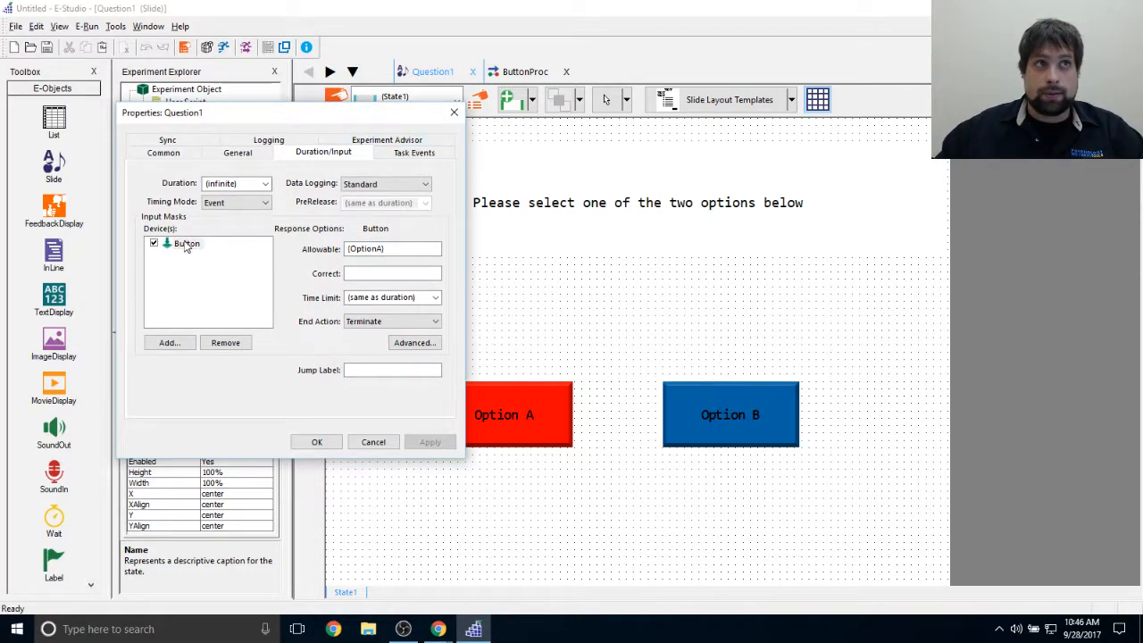
drag(287, 125, 230, 98)
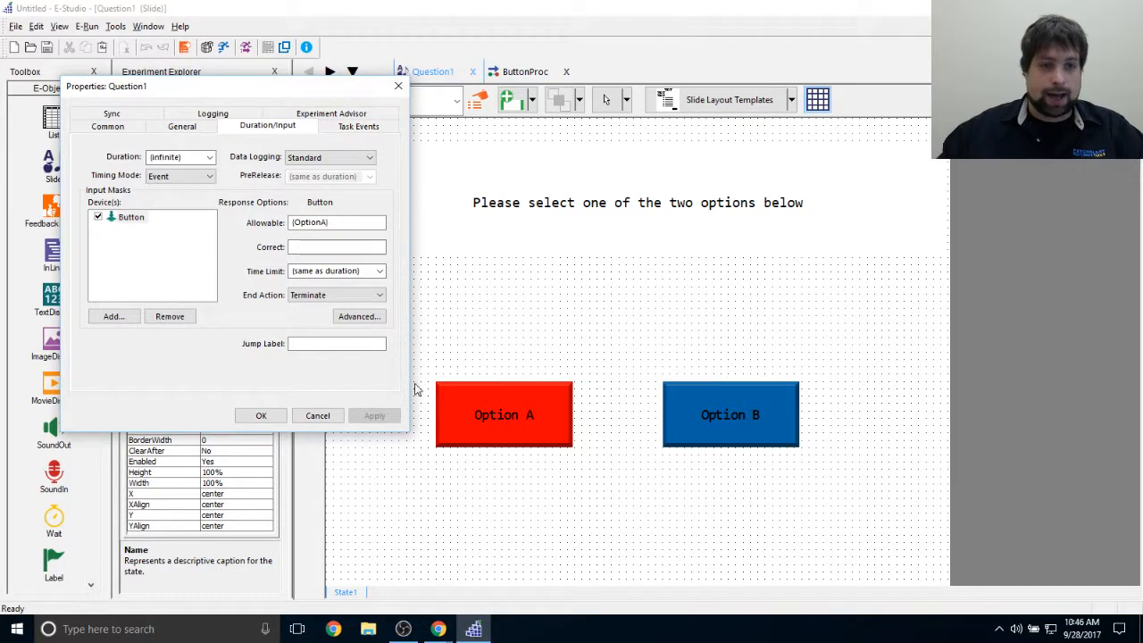
click(111, 316)
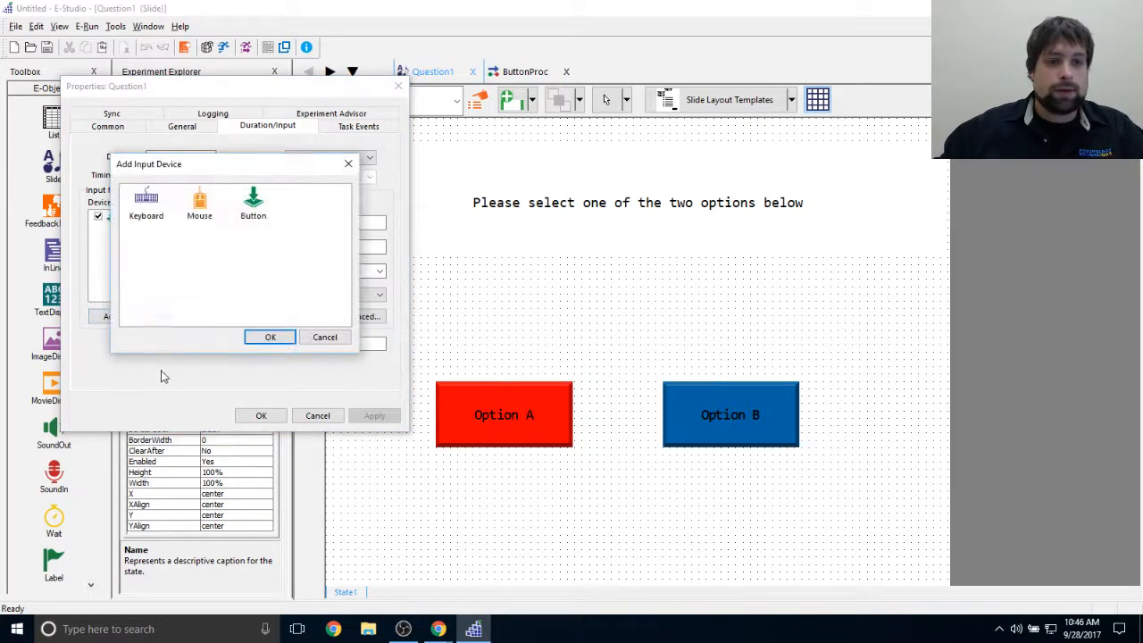
double_click(255, 201)
double_click(301, 223)
text(1)
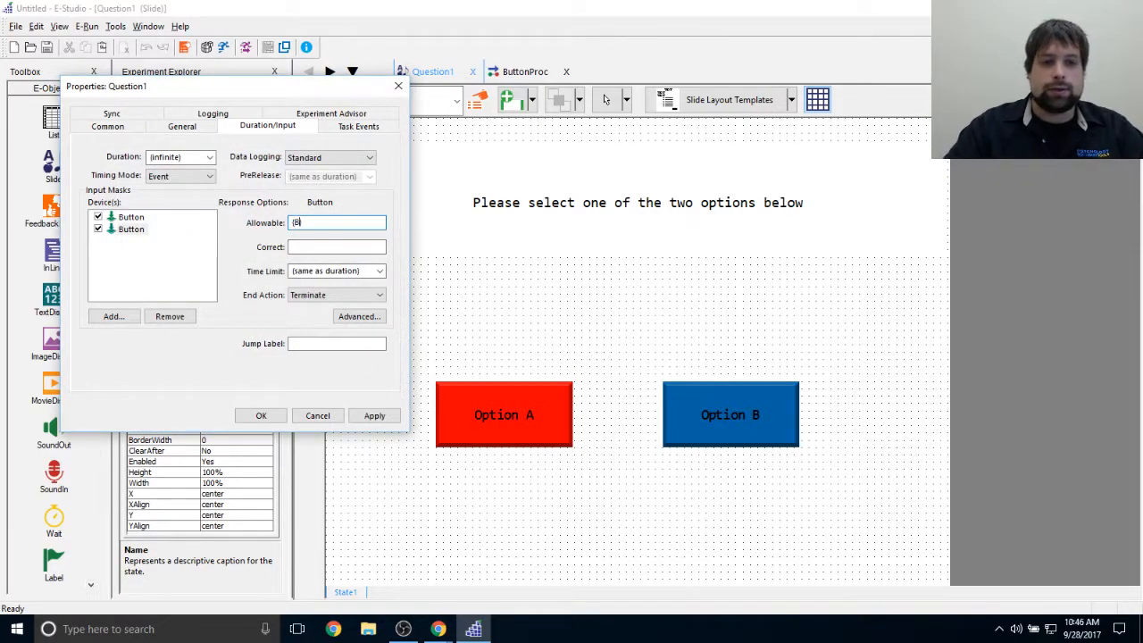
key(BackSpace)
key(BackSpace)
key(BackSpace)
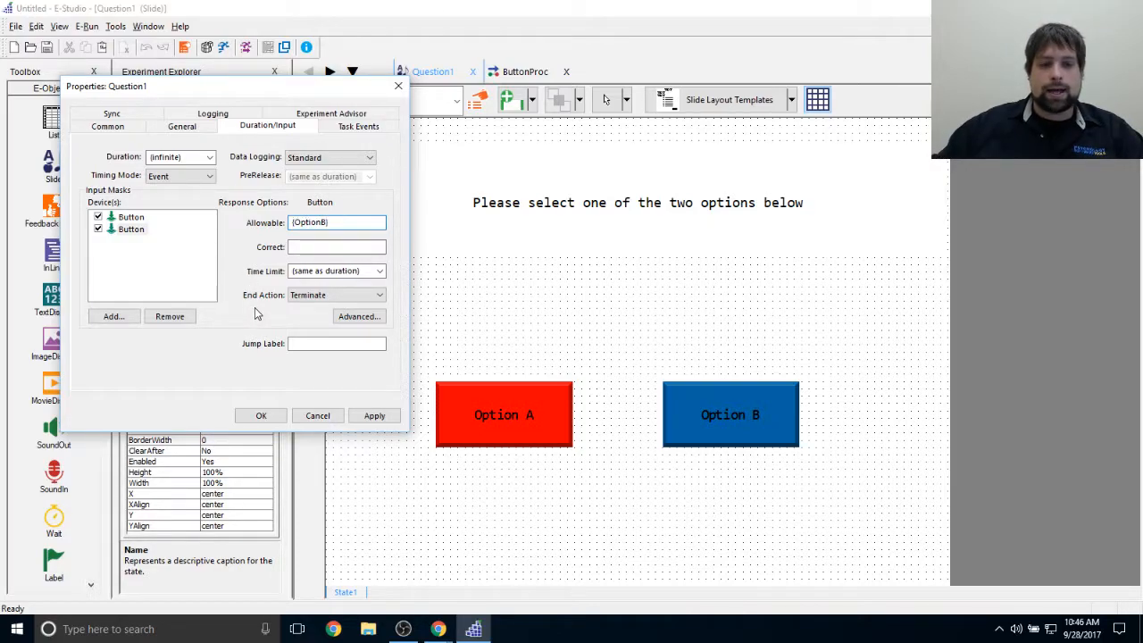
Step: Set the second Button device's end action to Jump with jump label OptionBLabel and apply the change
click(379, 296)
click(361, 326)
drag(223, 85, 540, 88)
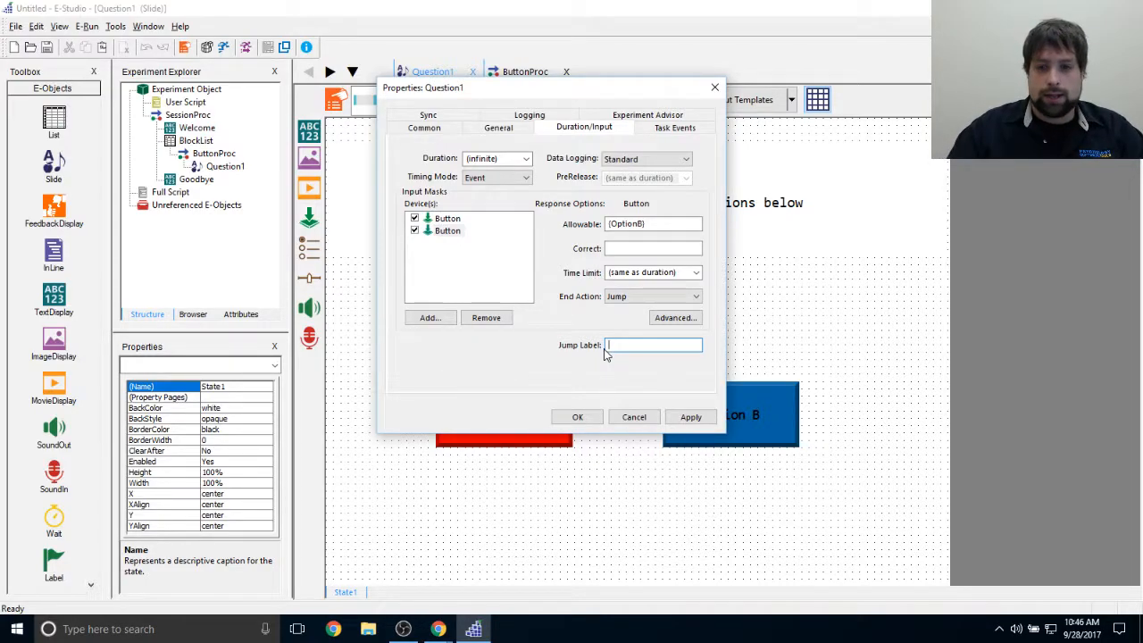
text(OptionBLabel)
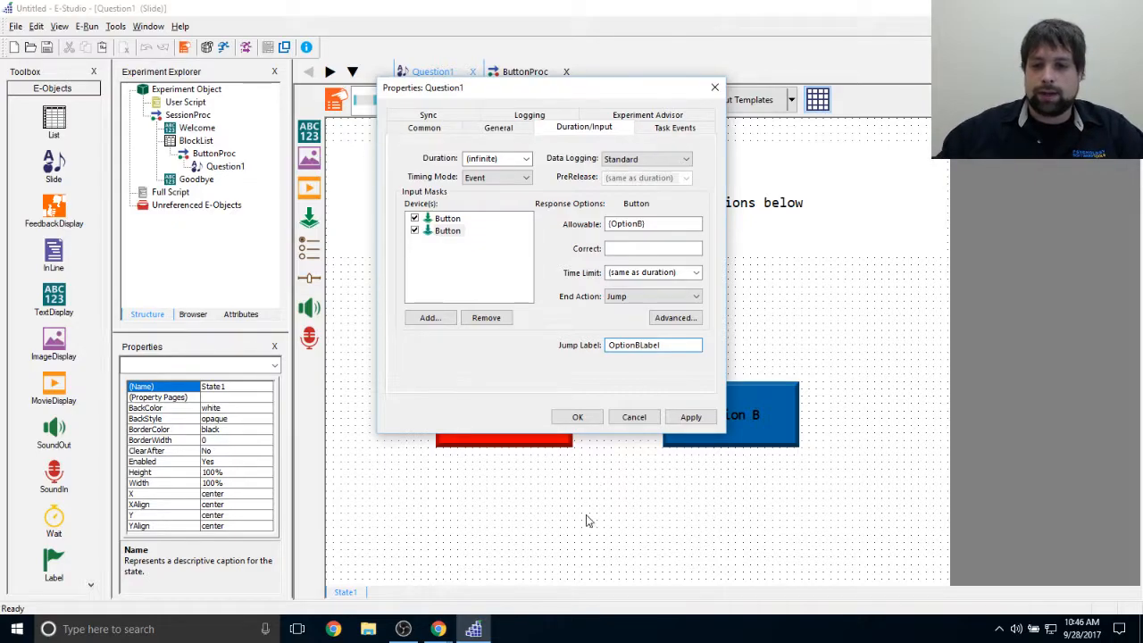
click(690, 417)
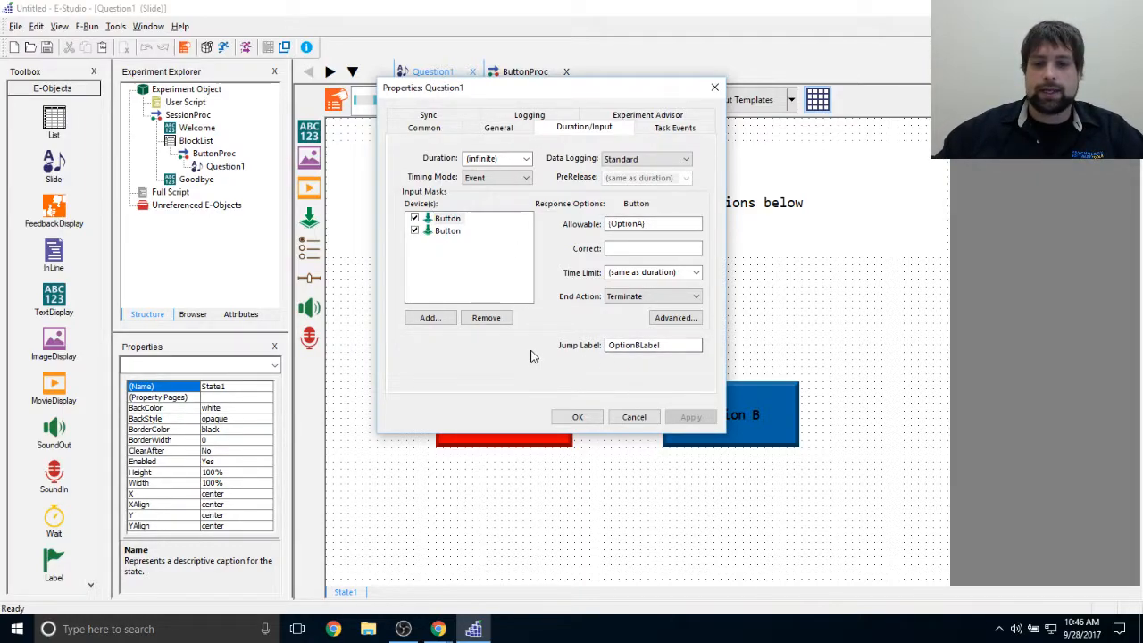
Step: Compare the allowable responses and end actions of Question1's two Button input devices
click(449, 230)
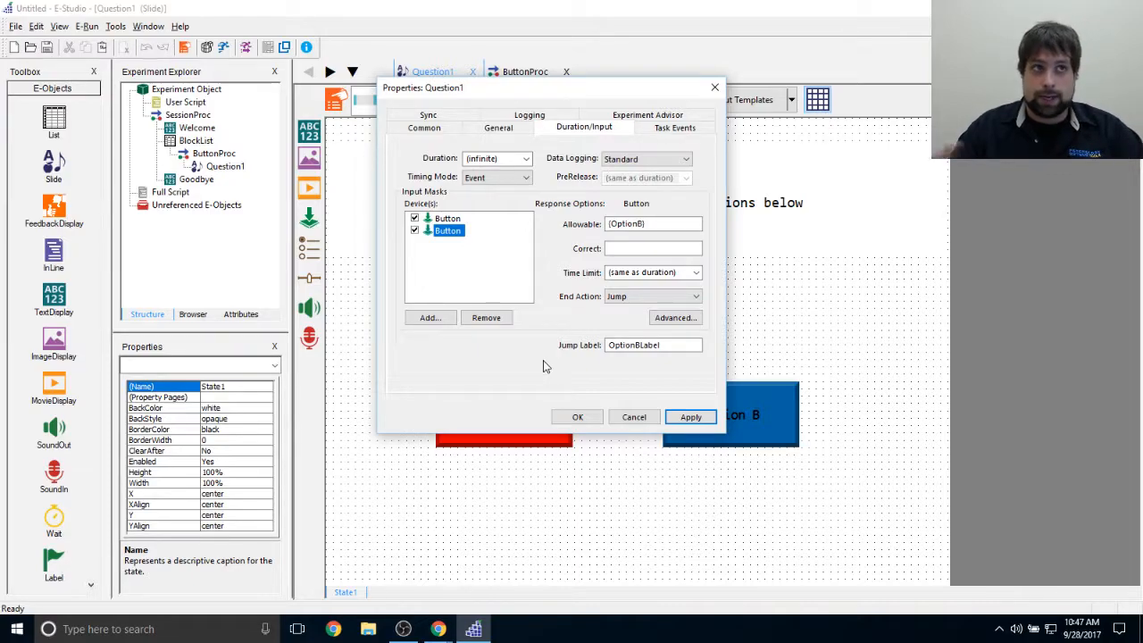
click(450, 219)
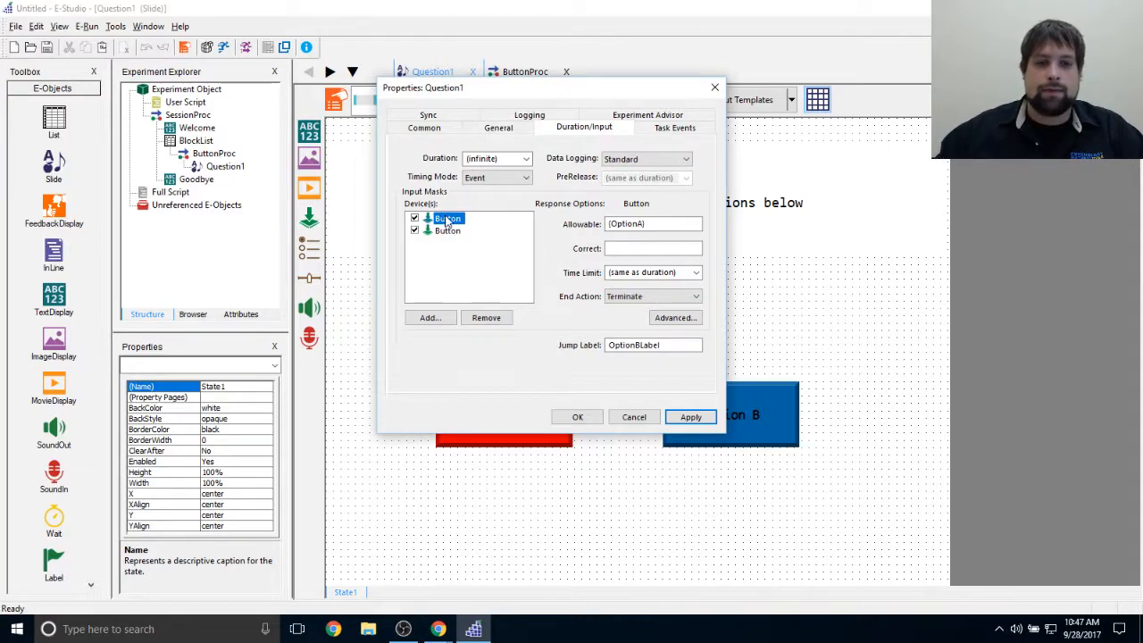
click(443, 231)
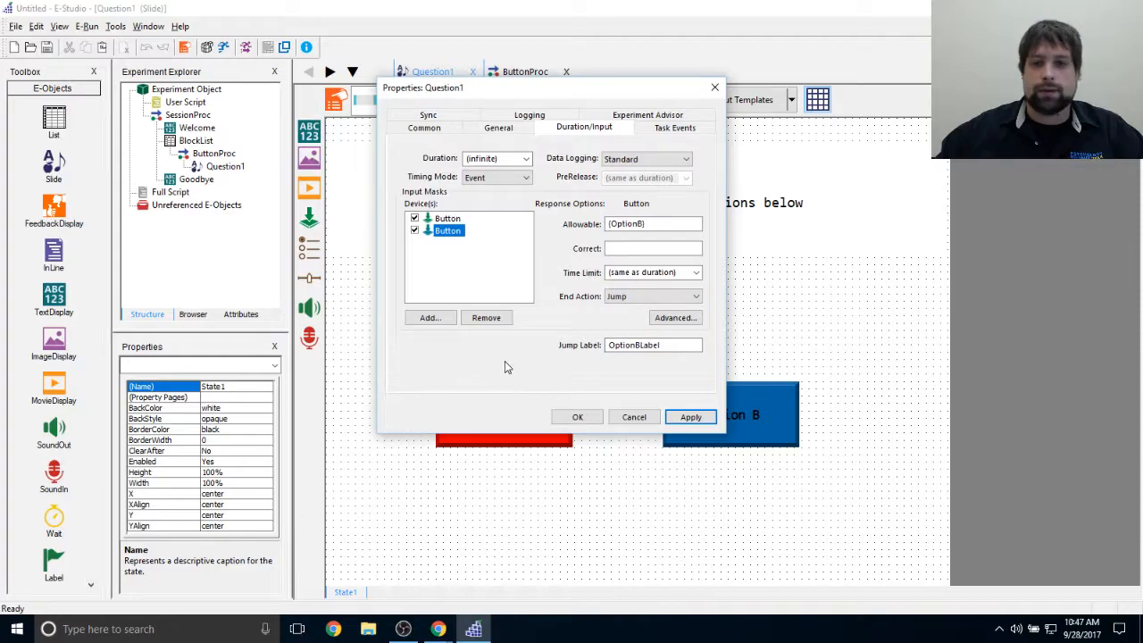
click(455, 219)
click(456, 231)
click(455, 219)
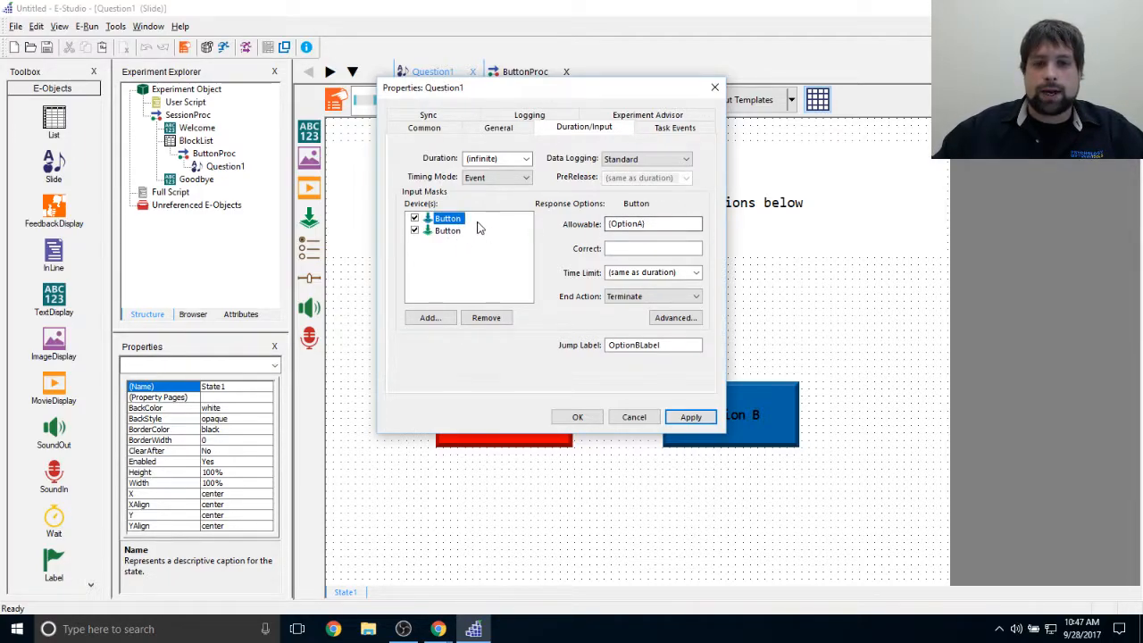
click(456, 231)
click(449, 220)
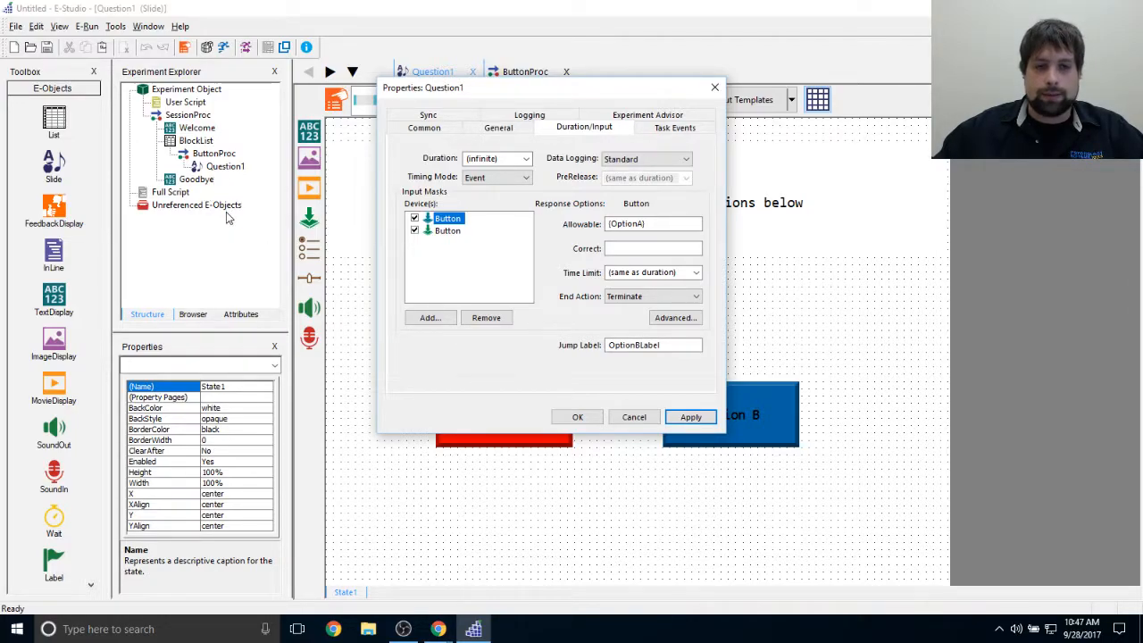
click(454, 232)
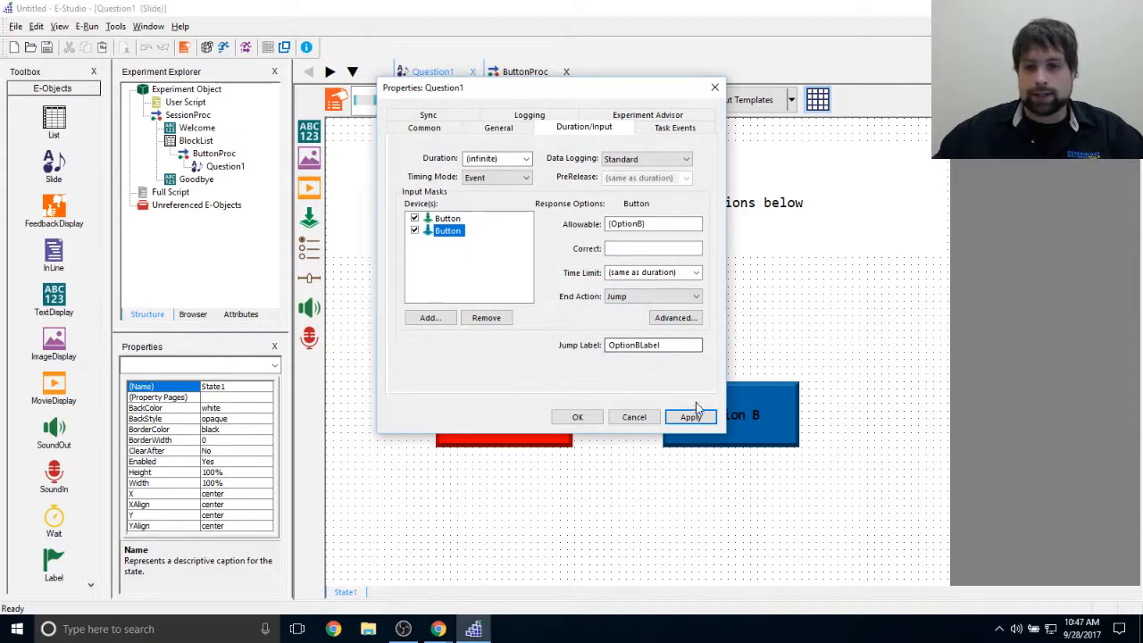
Step: Apply Question1's input settings, close its properties and open the ButtonProc procedure
click(693, 416)
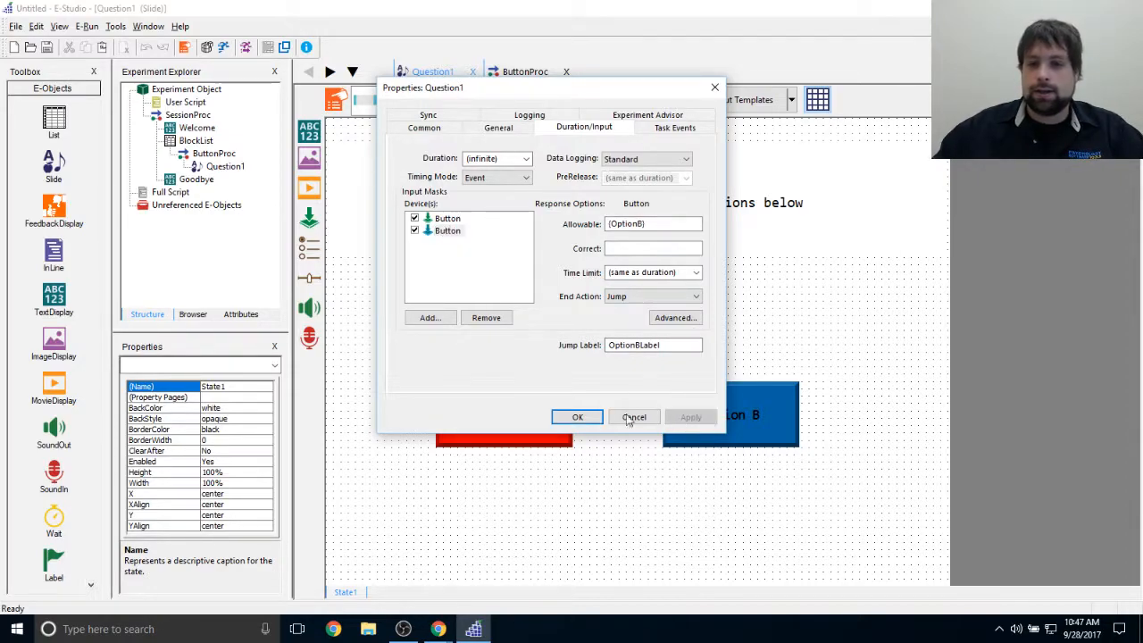
click(581, 418)
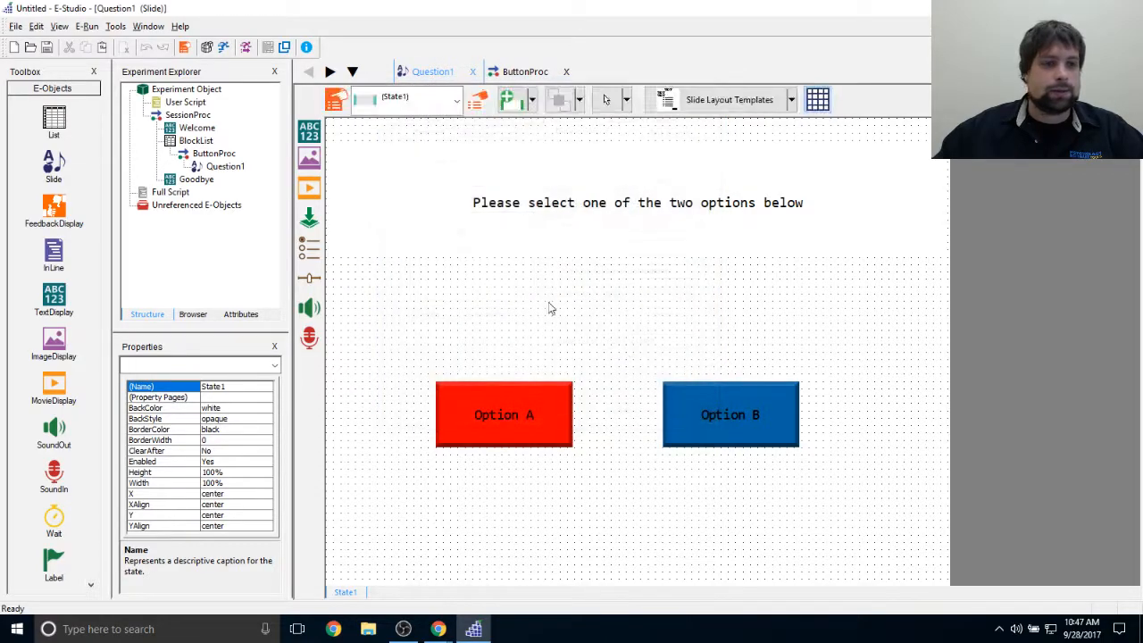
double_click(215, 153)
click(459, 252)
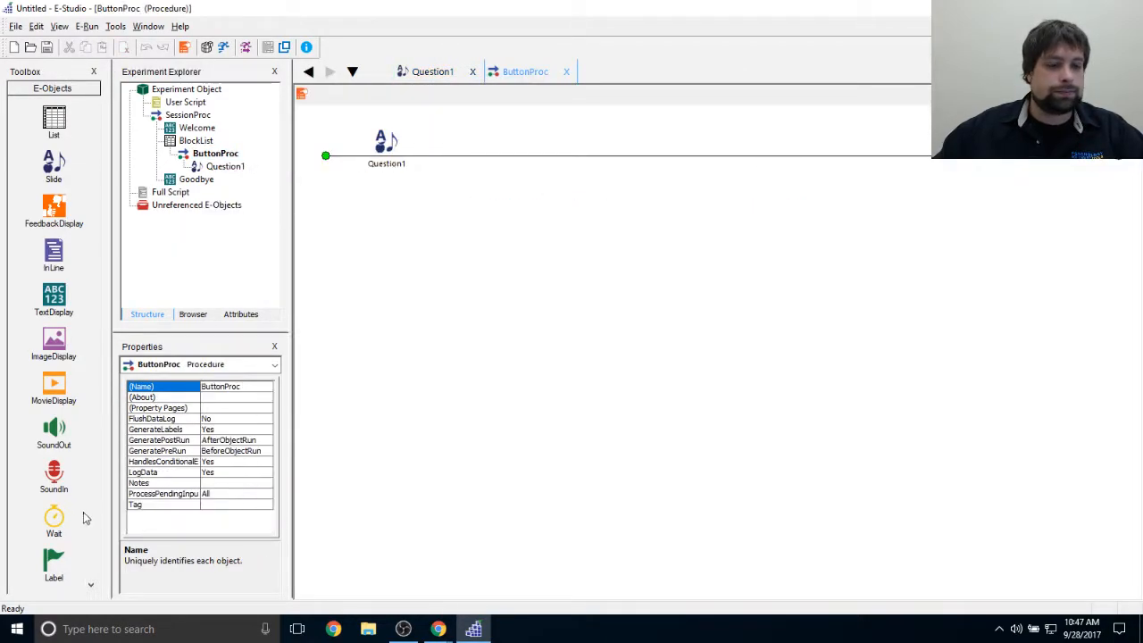
Step: Add a Label object after Question1 on the ButtonProc timeline and rename it OptionBLabel
drag(53, 562, 459, 156)
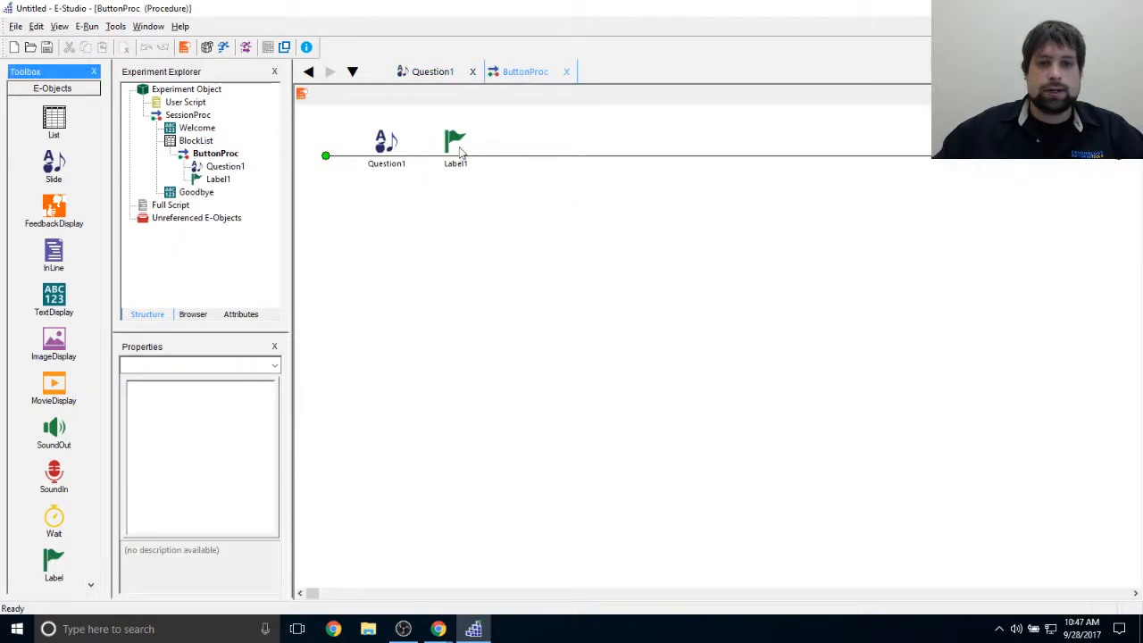
right_click(459, 156)
click(480, 204)
text(OptionBlabel)
key(Return)
click(456, 131)
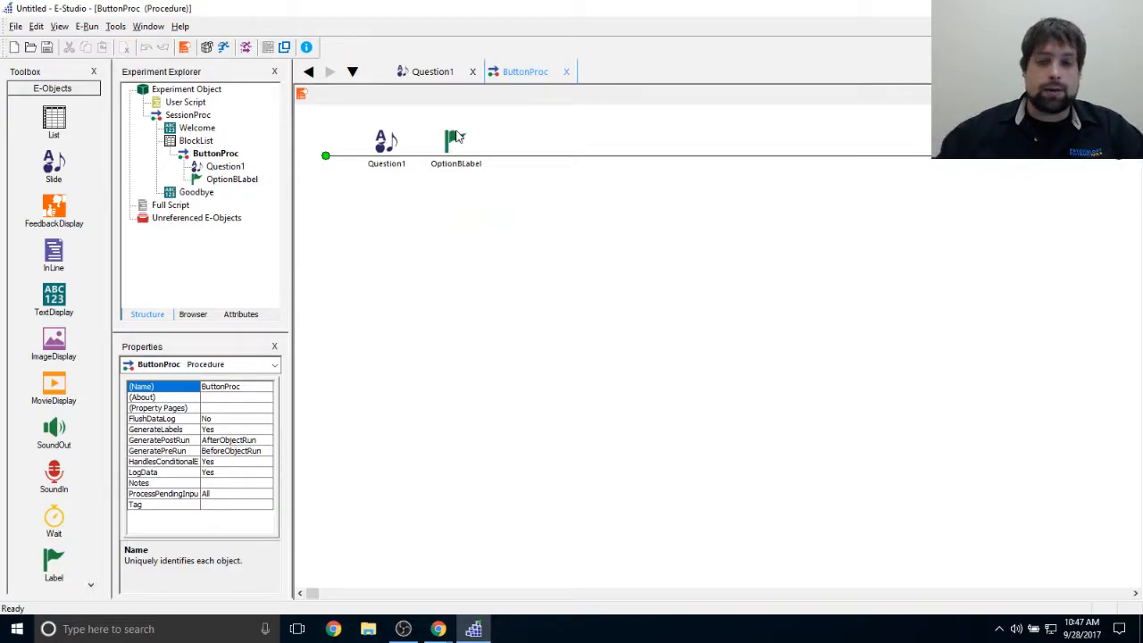
Step: Add the note "The expeirment will jump here if the participant presses the blue Option B button on the Question1 Slide object." to OptionBLabel
double_click(450, 139)
drag(553, 161, 661, 166)
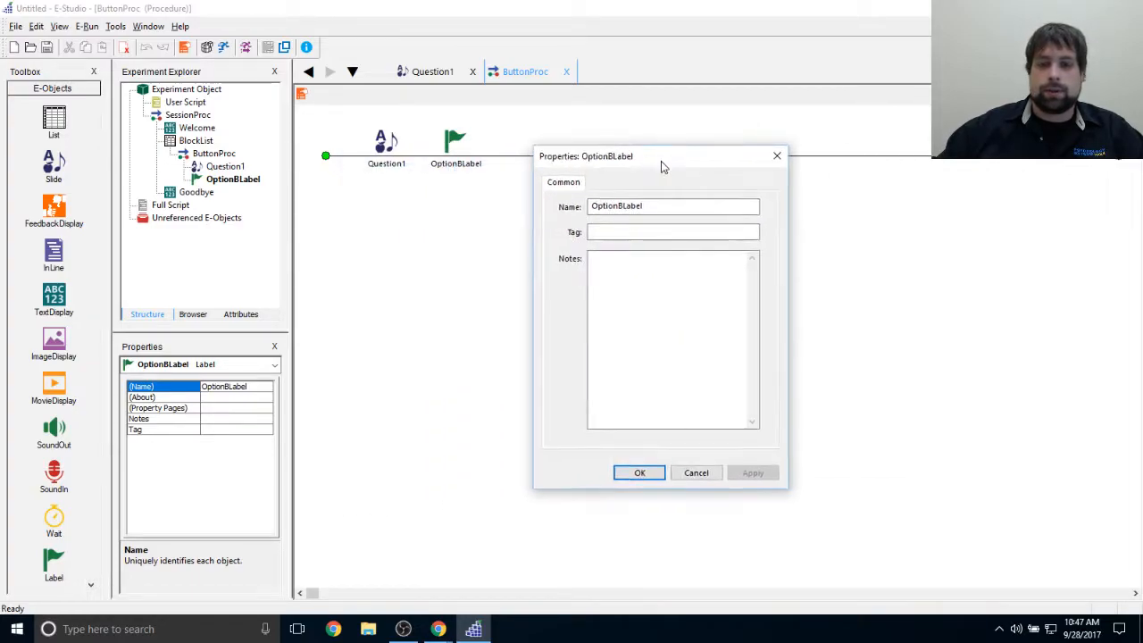
click(661, 234)
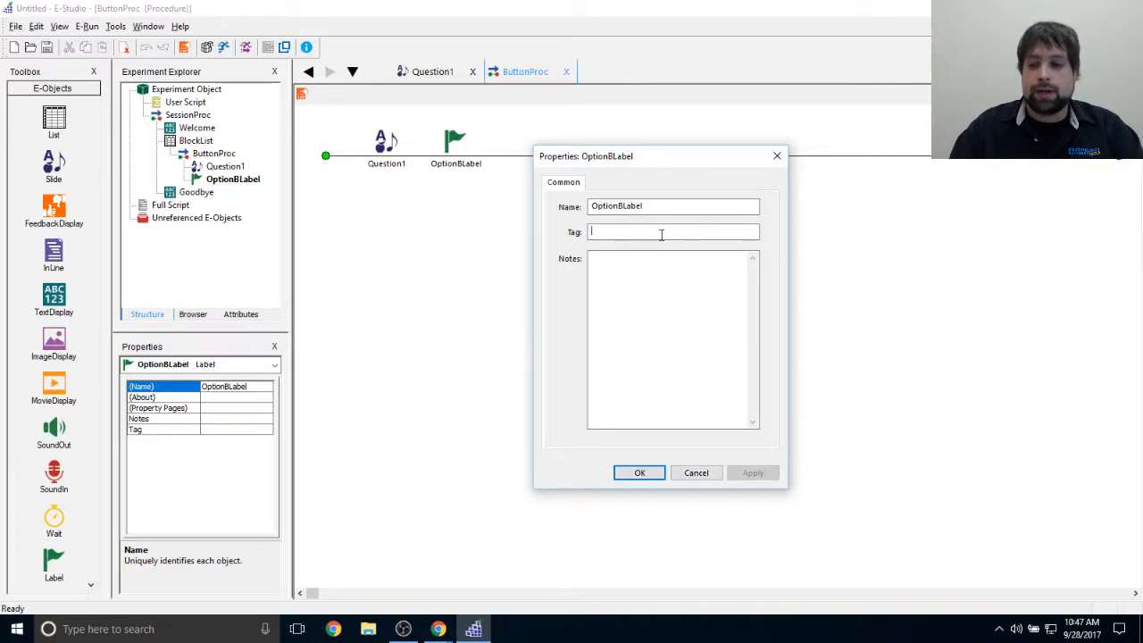
click(708, 289)
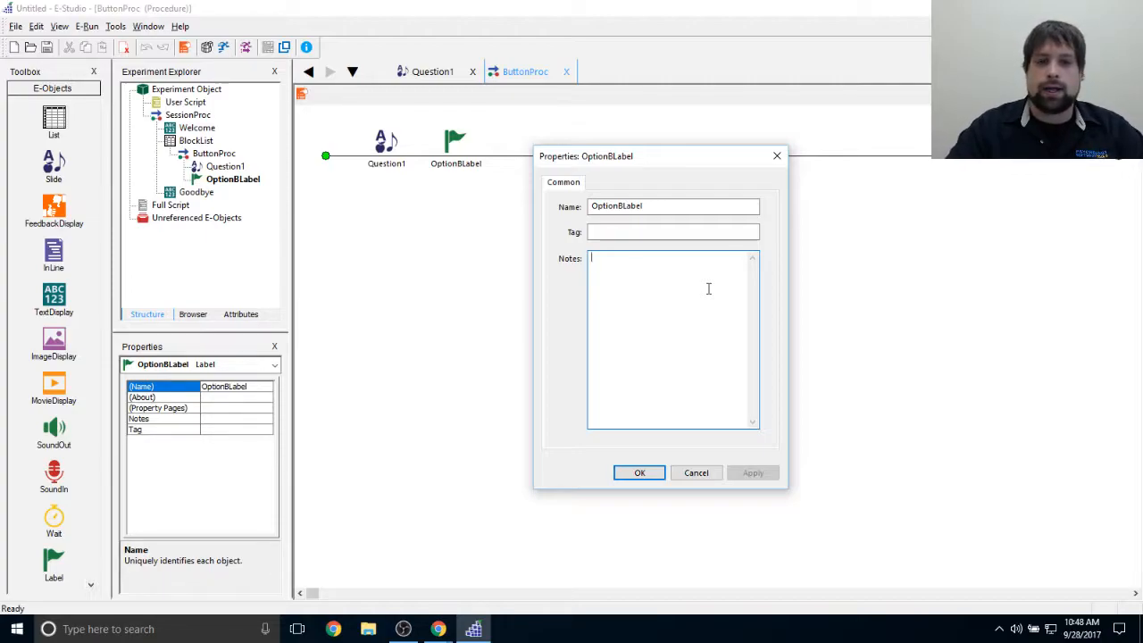
text(The expeirment will )
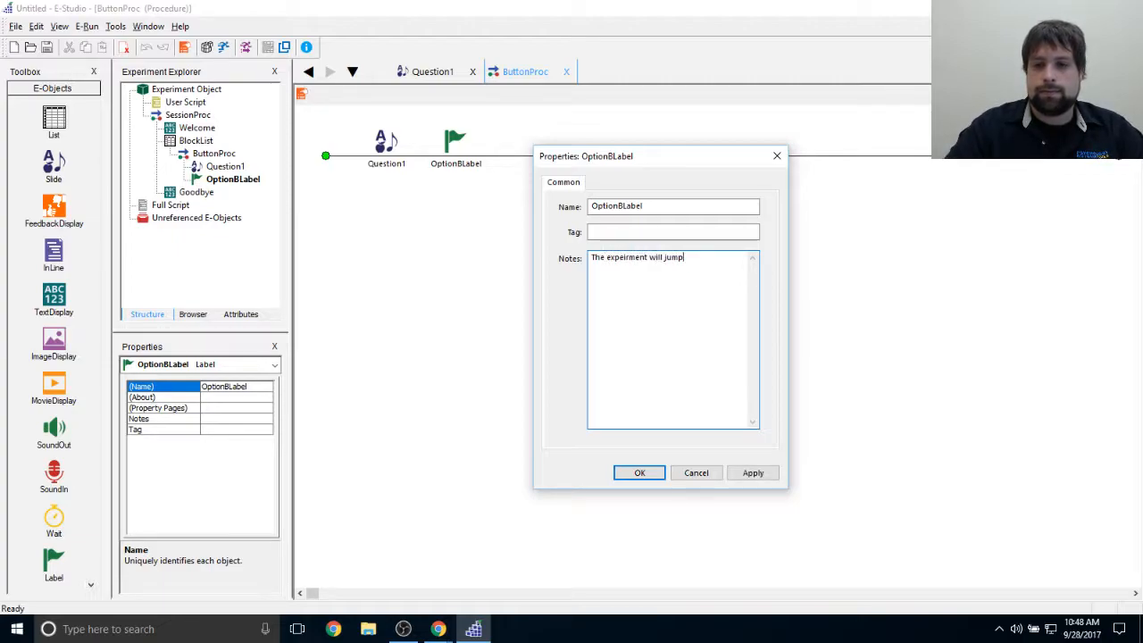
text(jump here if the partic)
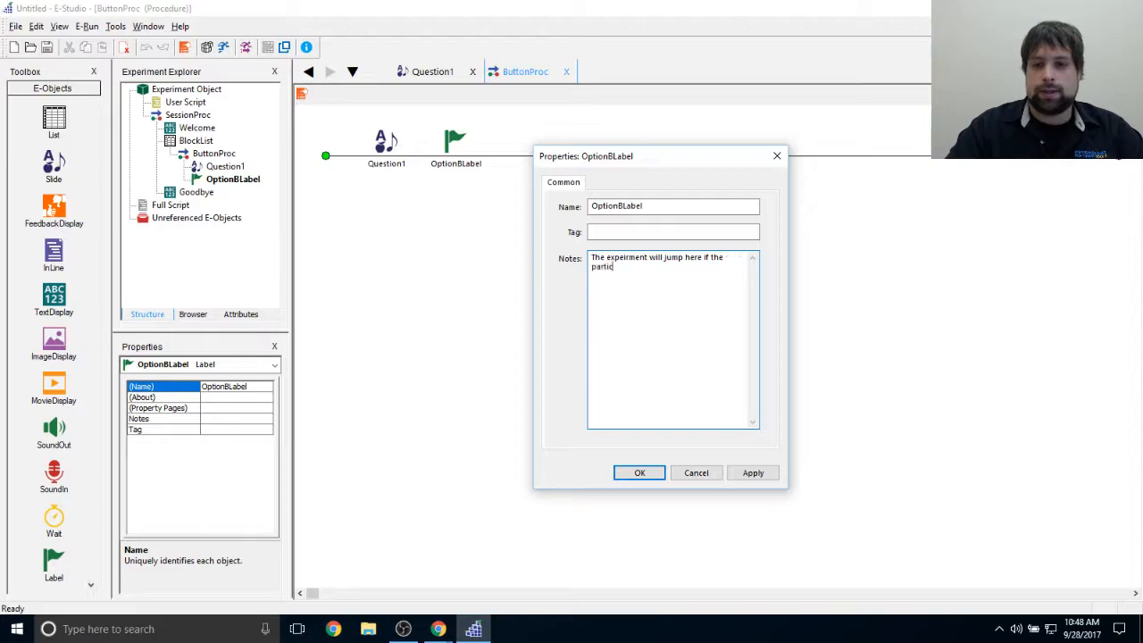
text(ipant presses theblu)
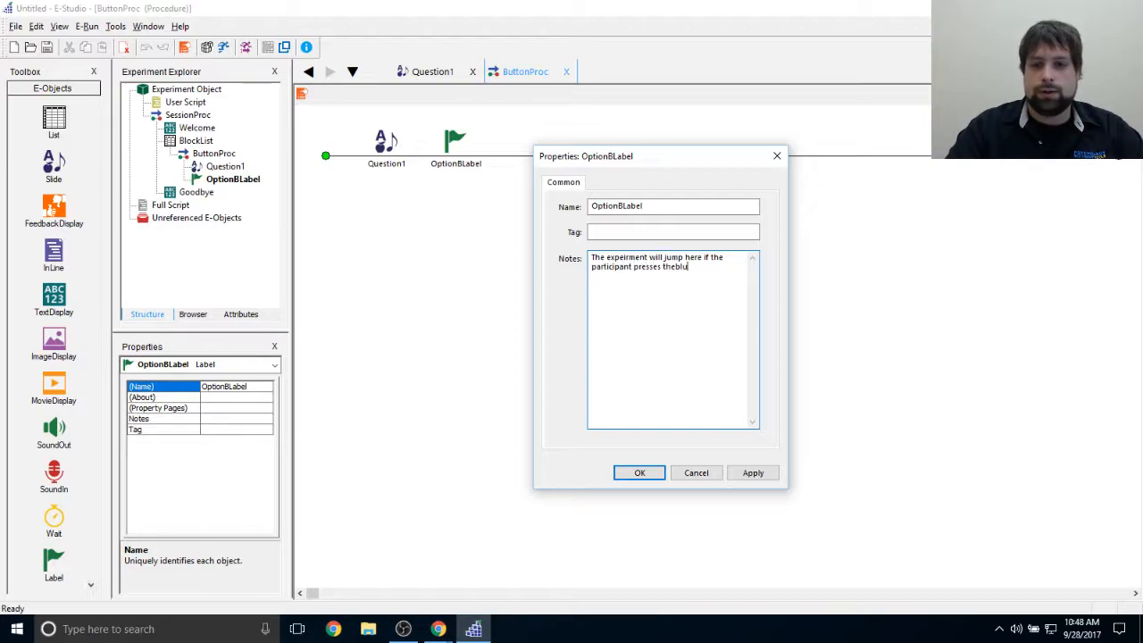
text(e Option )
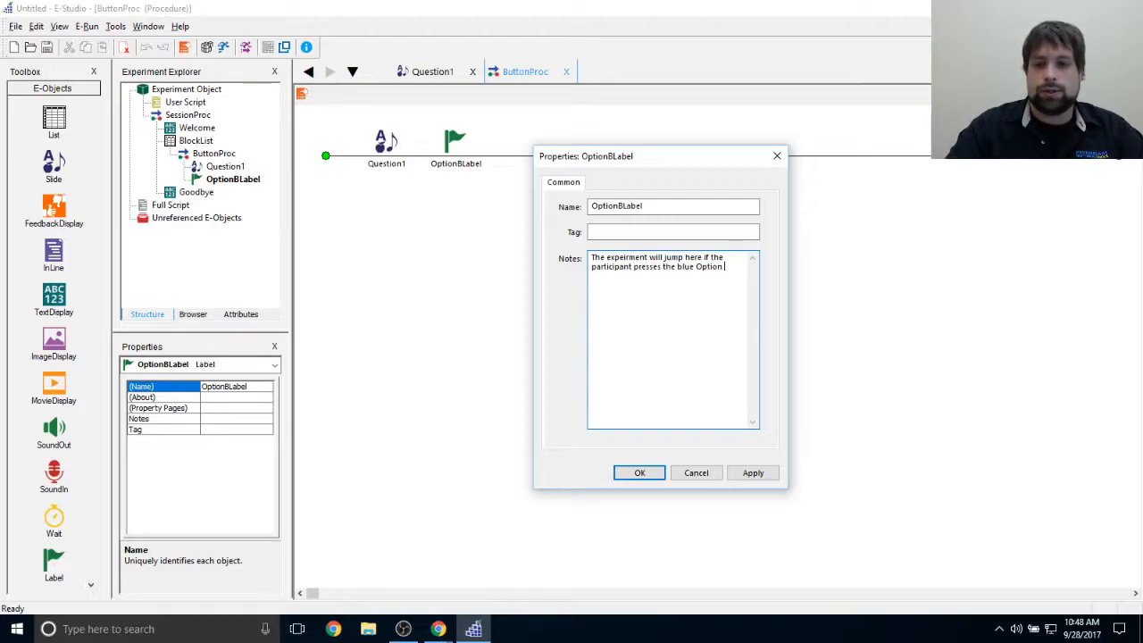
text(B button on the Question1)
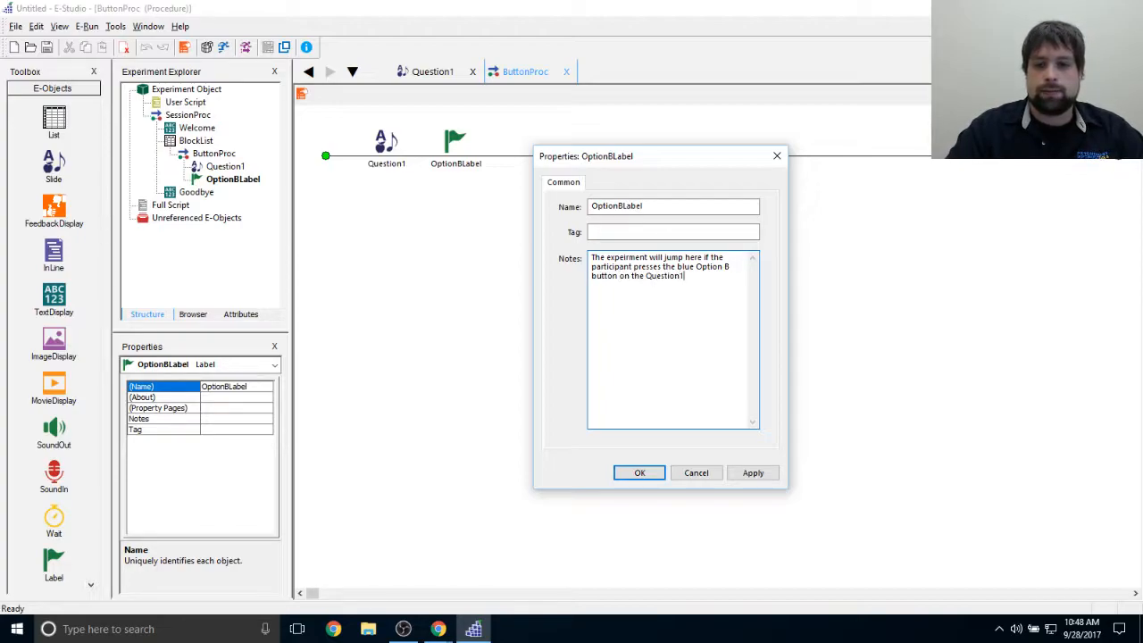
key(BackSpace)
key(BackSpace)
key(BackSpace)
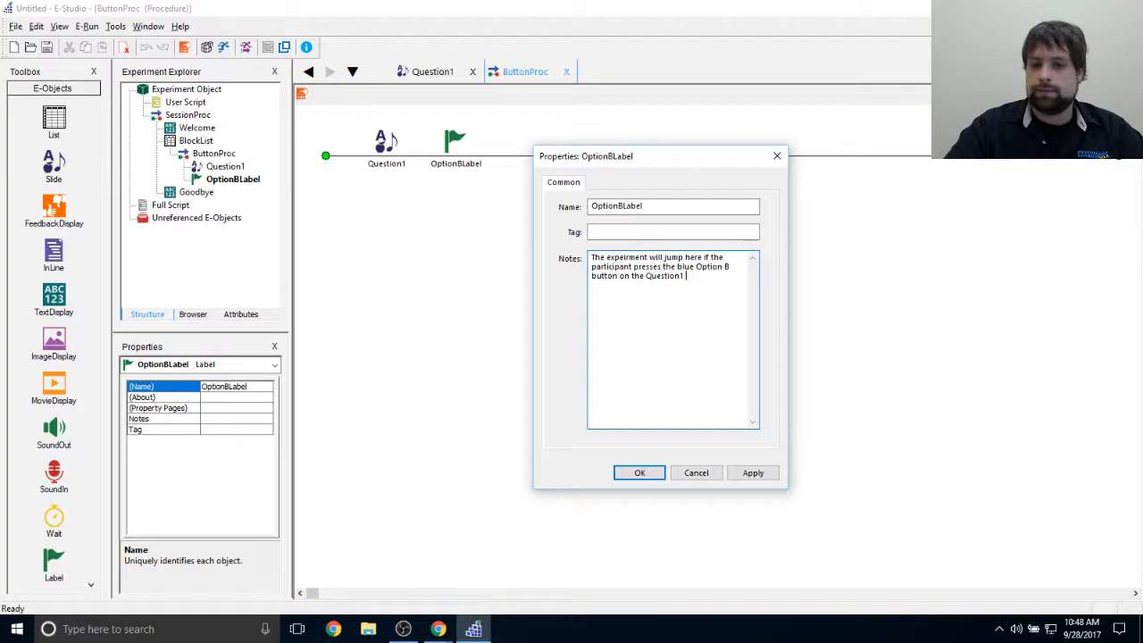
text(Slide object.)
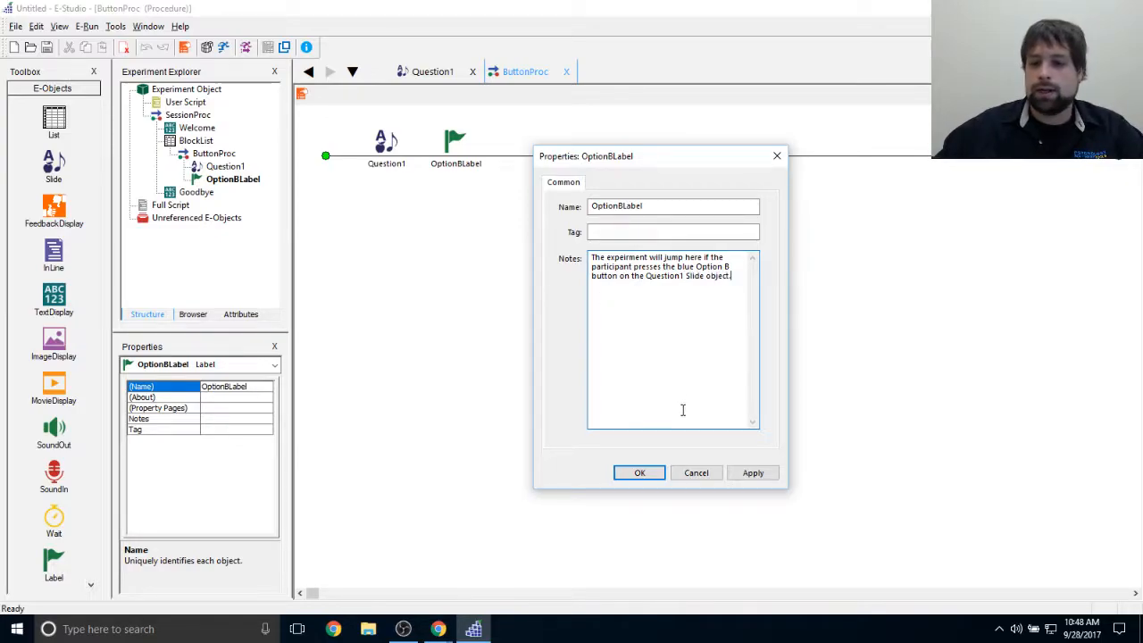
click(768, 474)
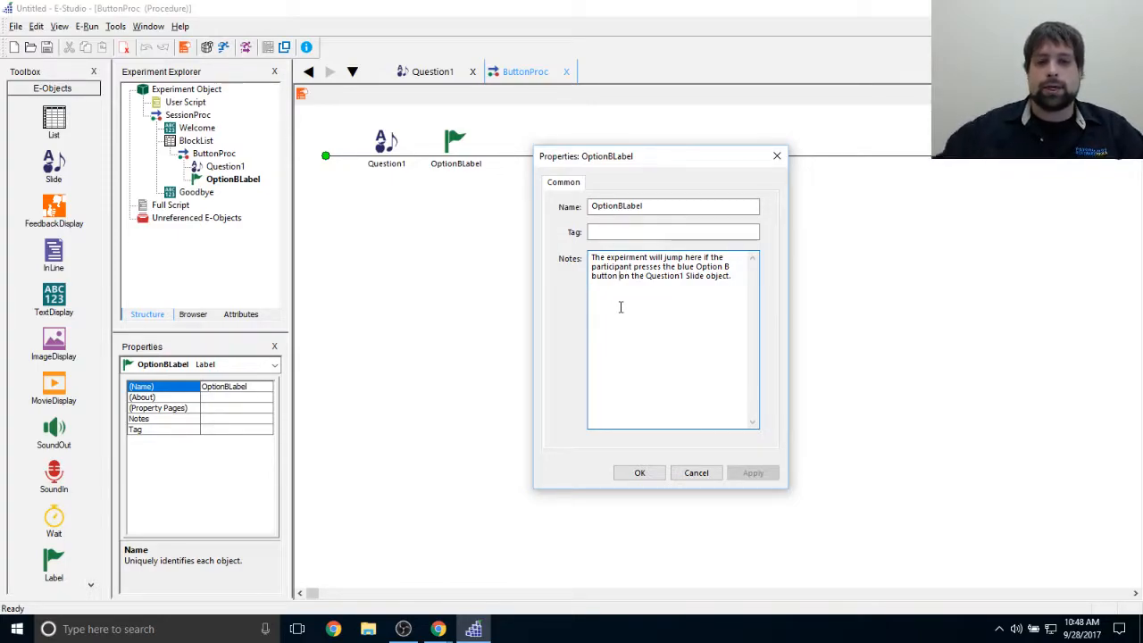
drag(665, 157, 698, 124)
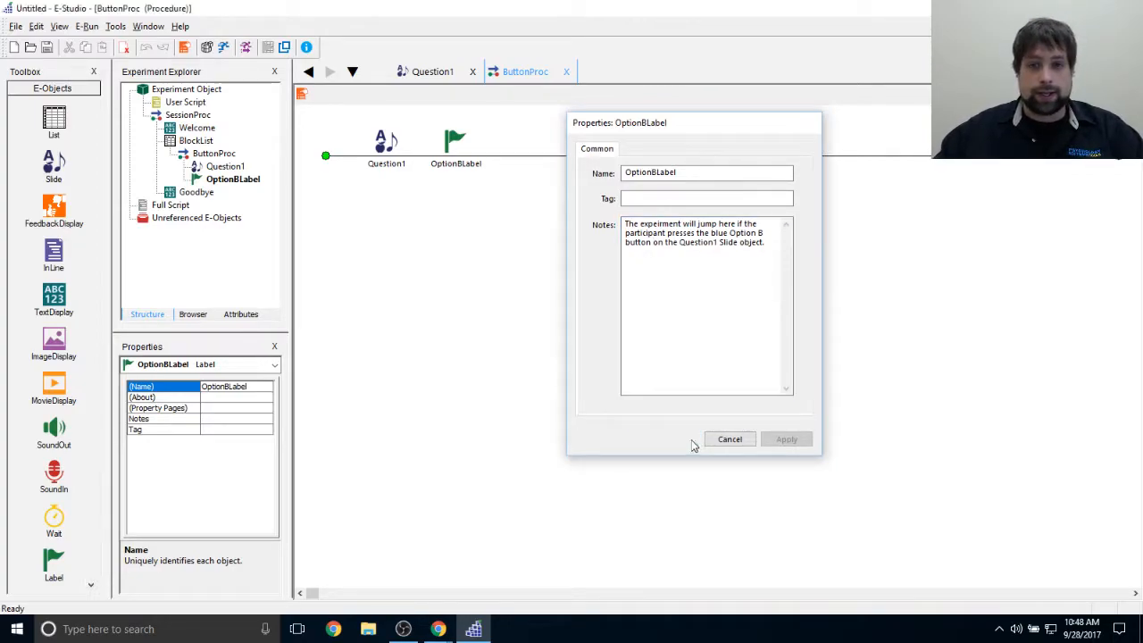
click(688, 441)
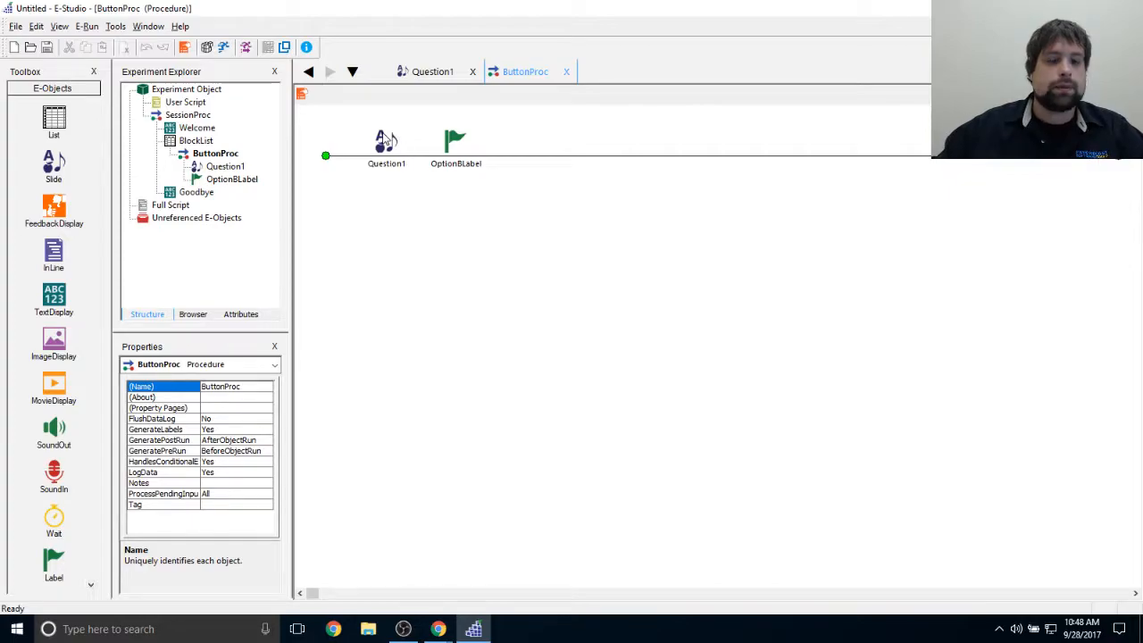
click(451, 143)
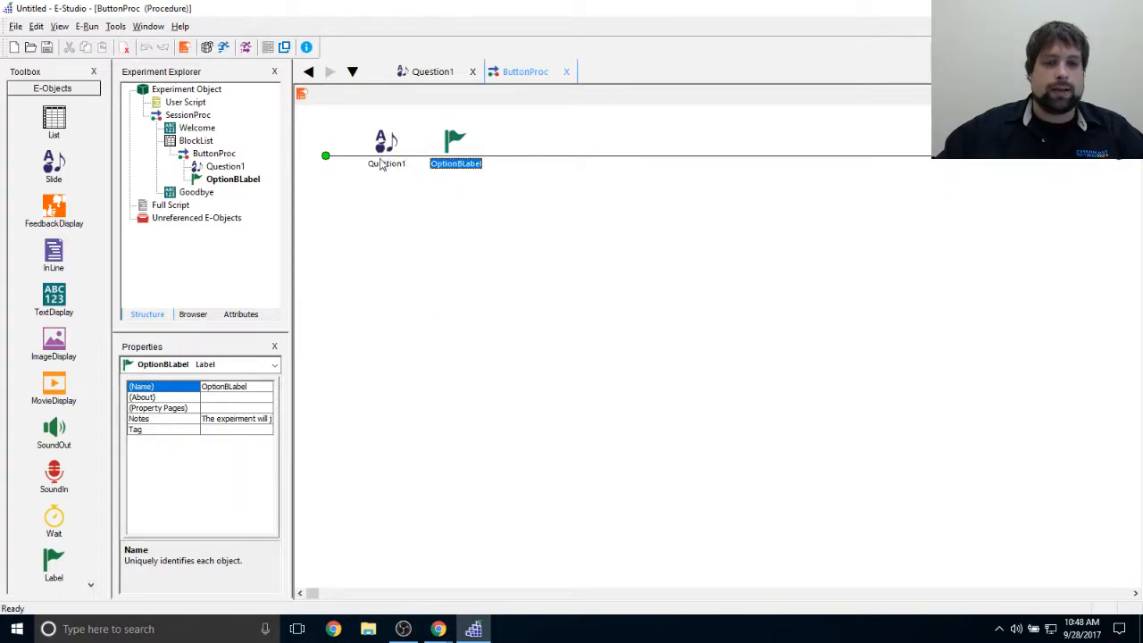
click(380, 160)
click(474, 318)
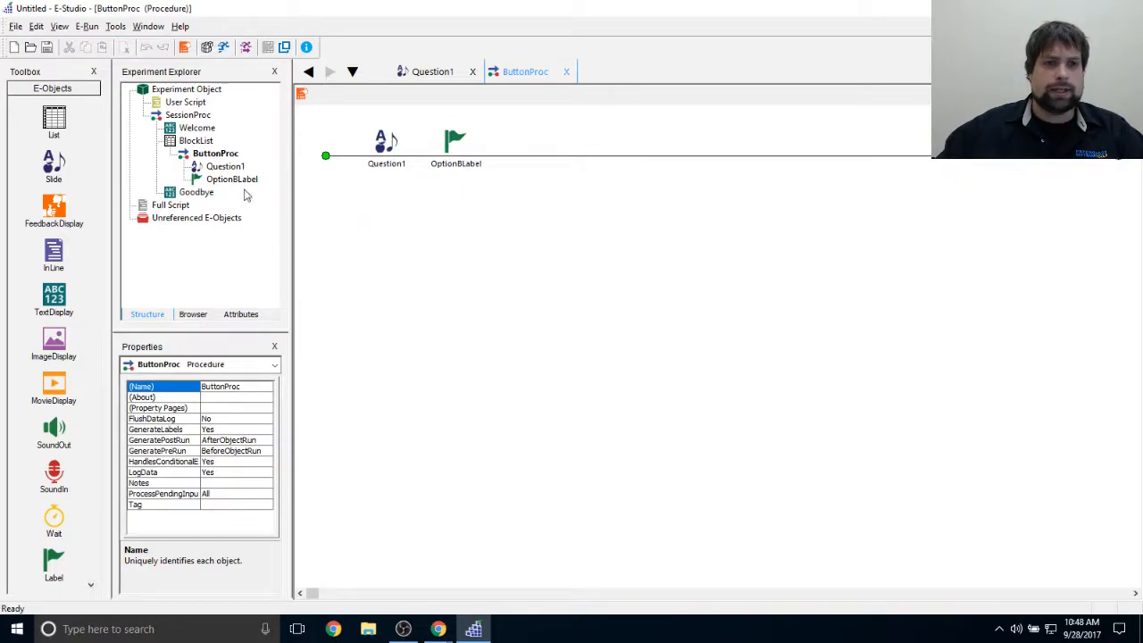
mouse_move(386, 160)
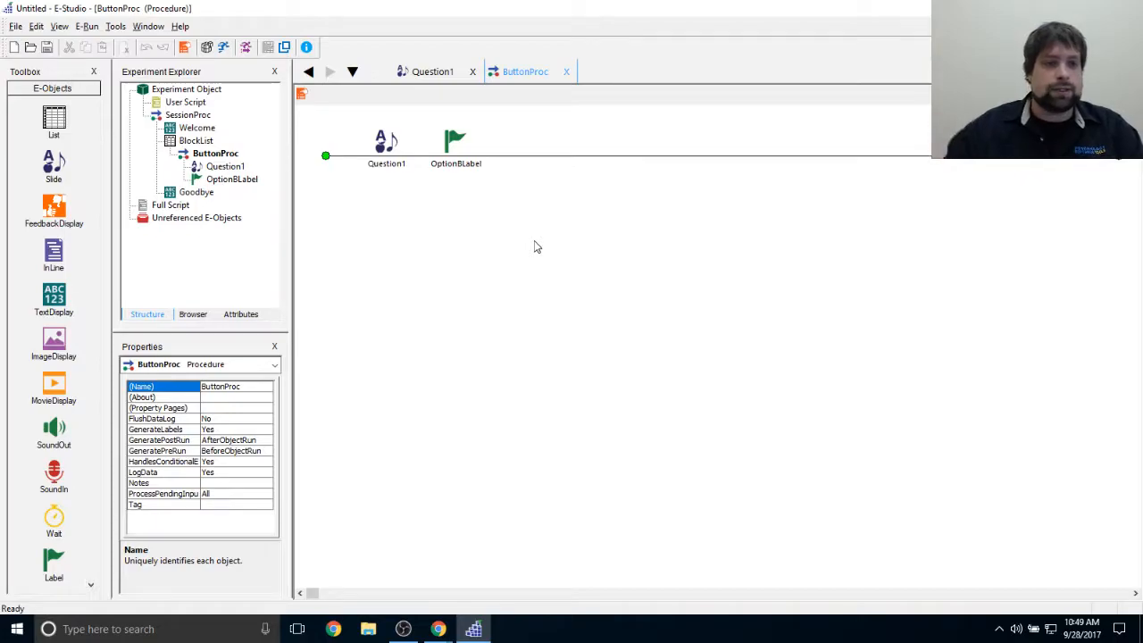
Step: Insert a Slide object between Question1 and OptionBLabel in ButtonProc and rename it Question1a
drag(57, 164, 412, 195)
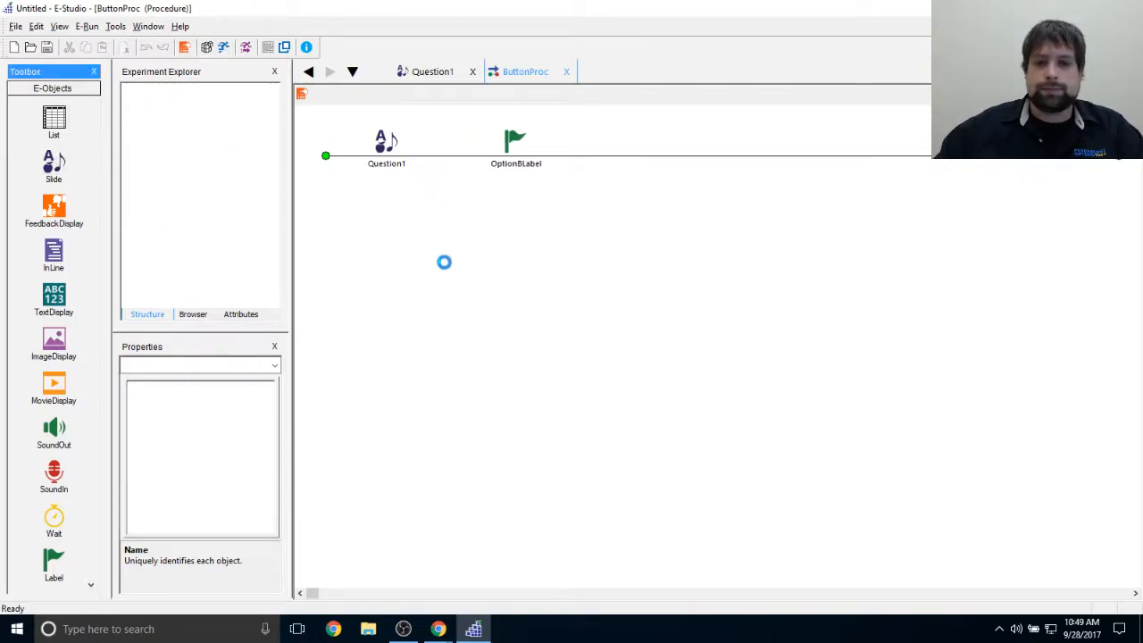
right_click(457, 153)
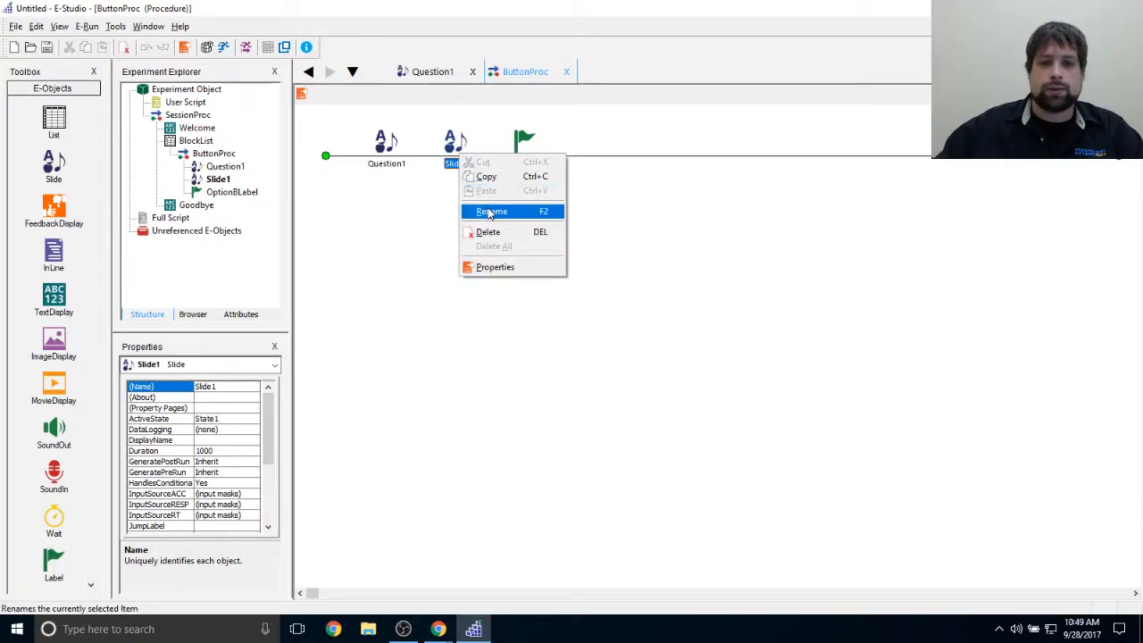
click(490, 213)
text(Question1a)
key(Return)
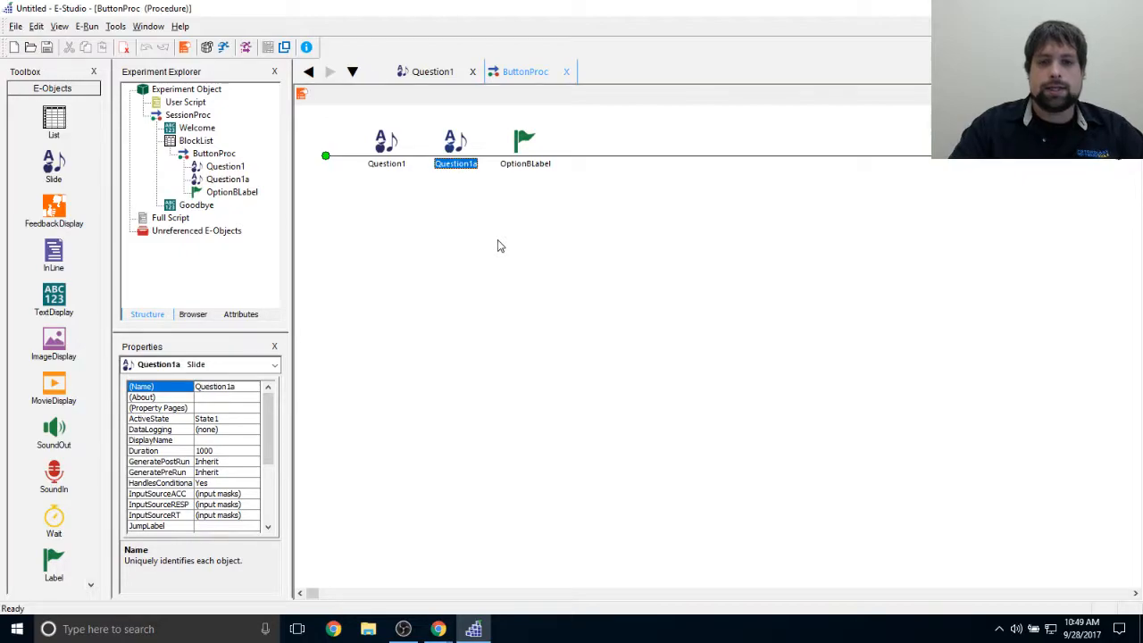
Step: View the Question1 and Question1a slides and return to the ButtonProc procedure
double_click(384, 143)
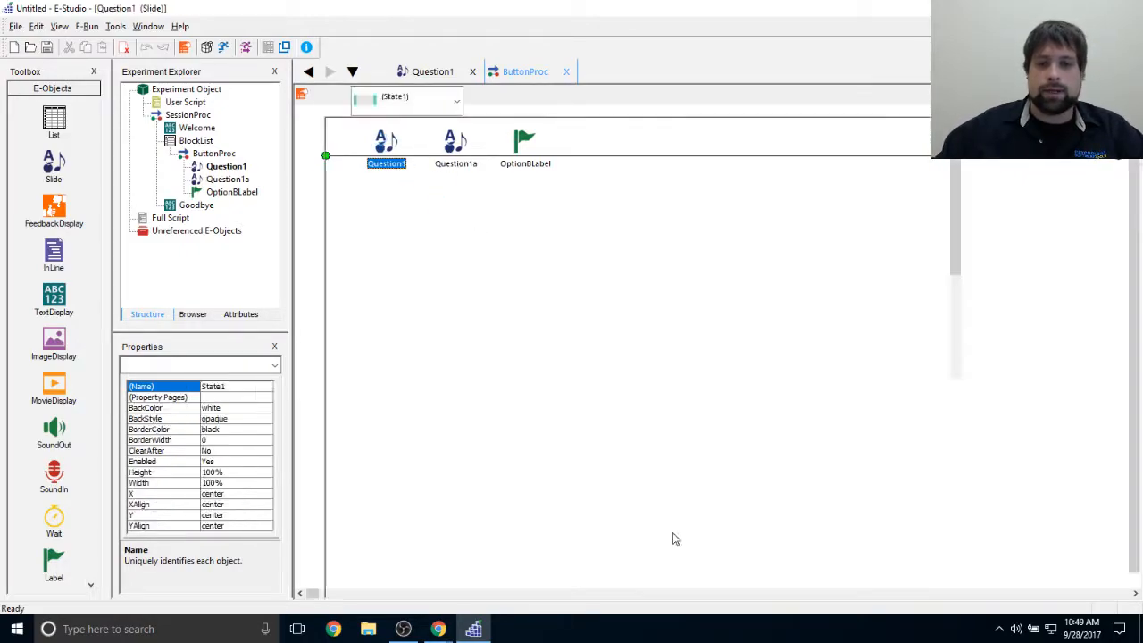
click(226, 180)
double_click(226, 181)
click(235, 181)
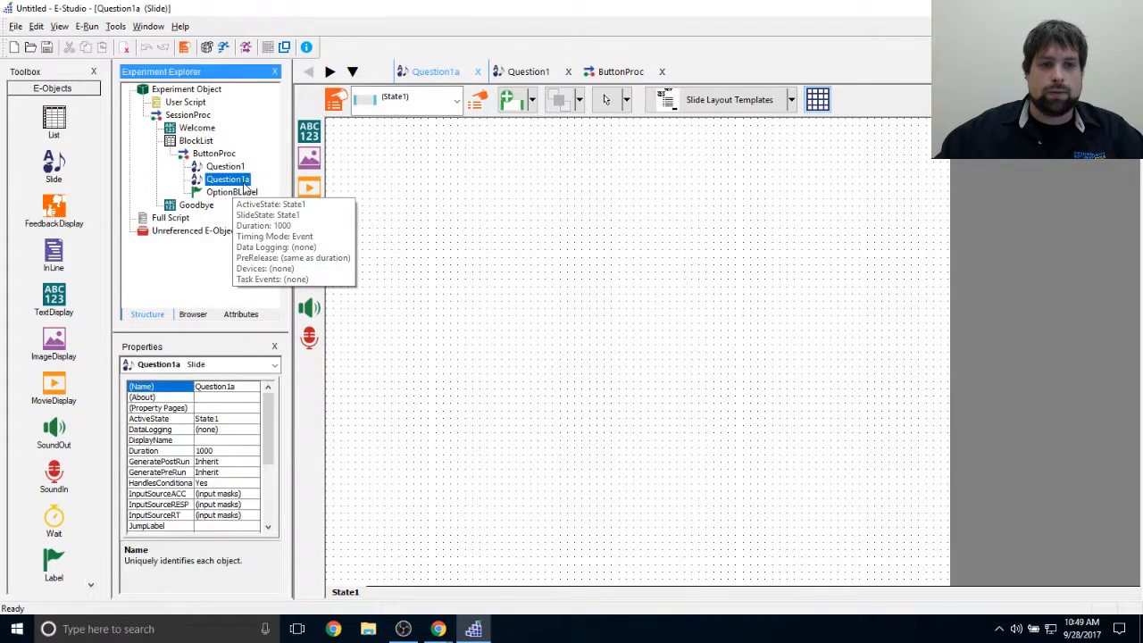
double_click(207, 155)
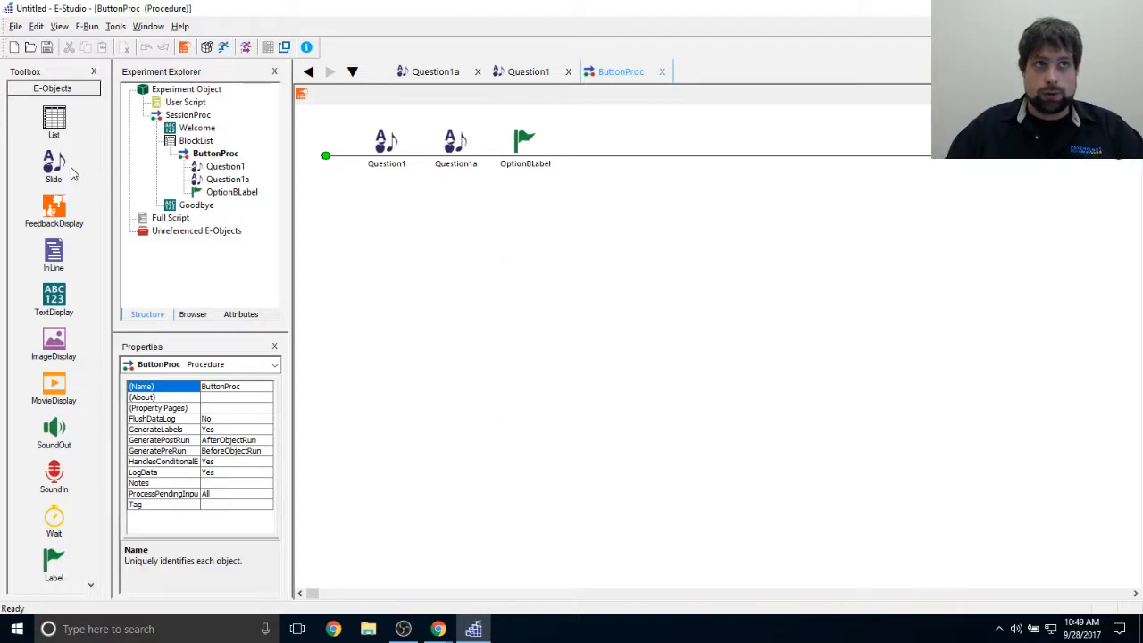
Step: Add a Slide object after OptionBLabel on the ButtonProc timeline and rename it Question1b
drag(56, 166, 598, 234)
right_click(596, 150)
click(625, 203)
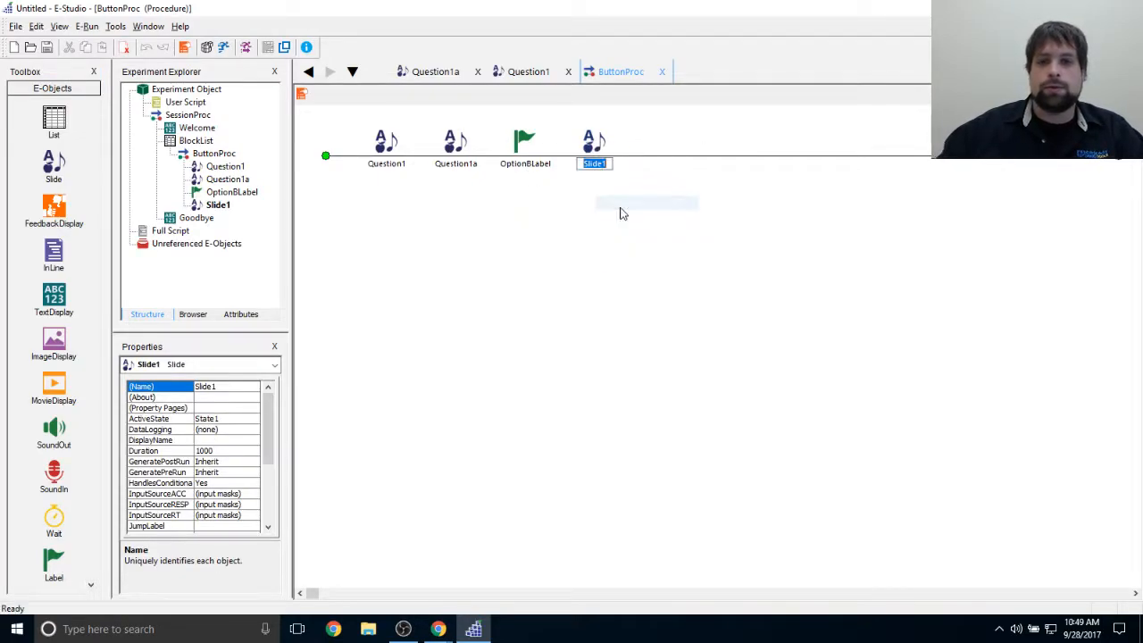
text(Question1b)
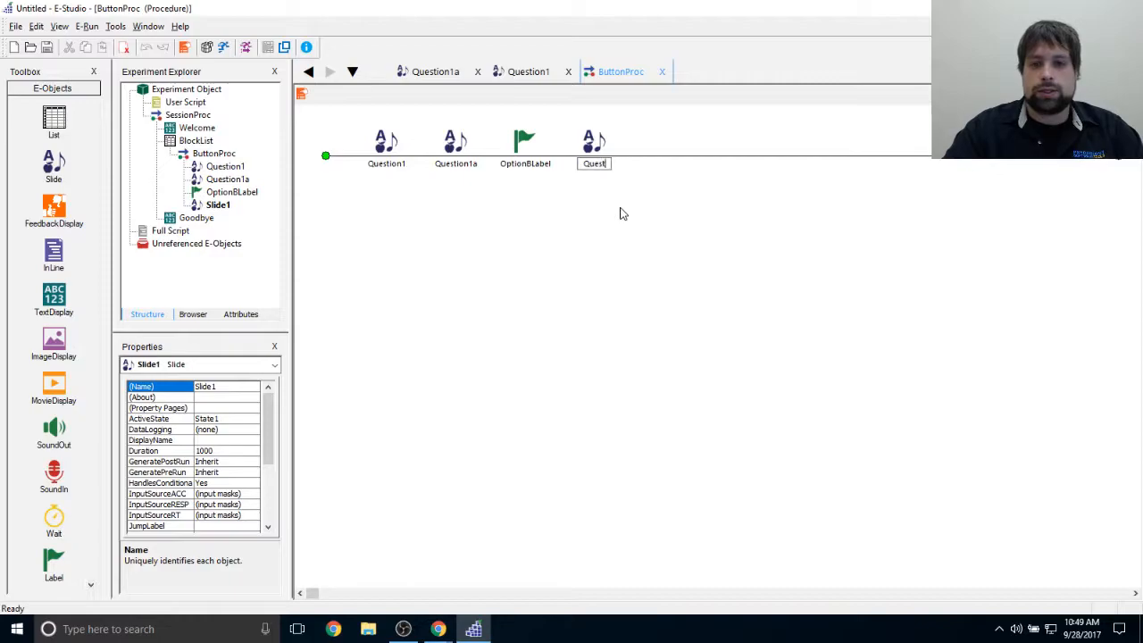
key(Return)
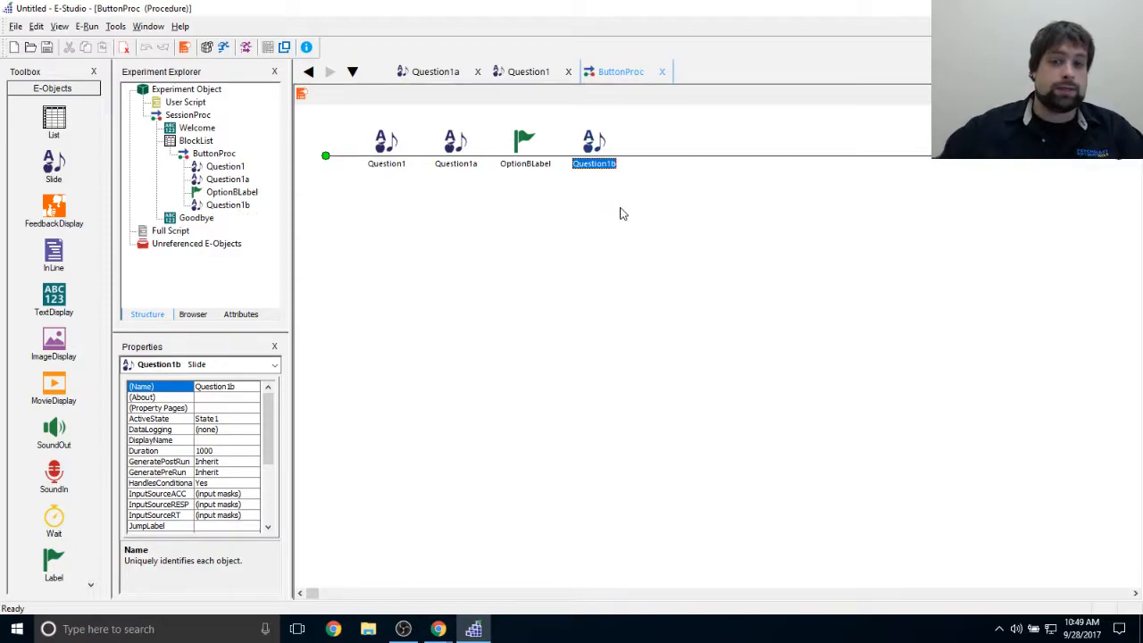
click(636, 197)
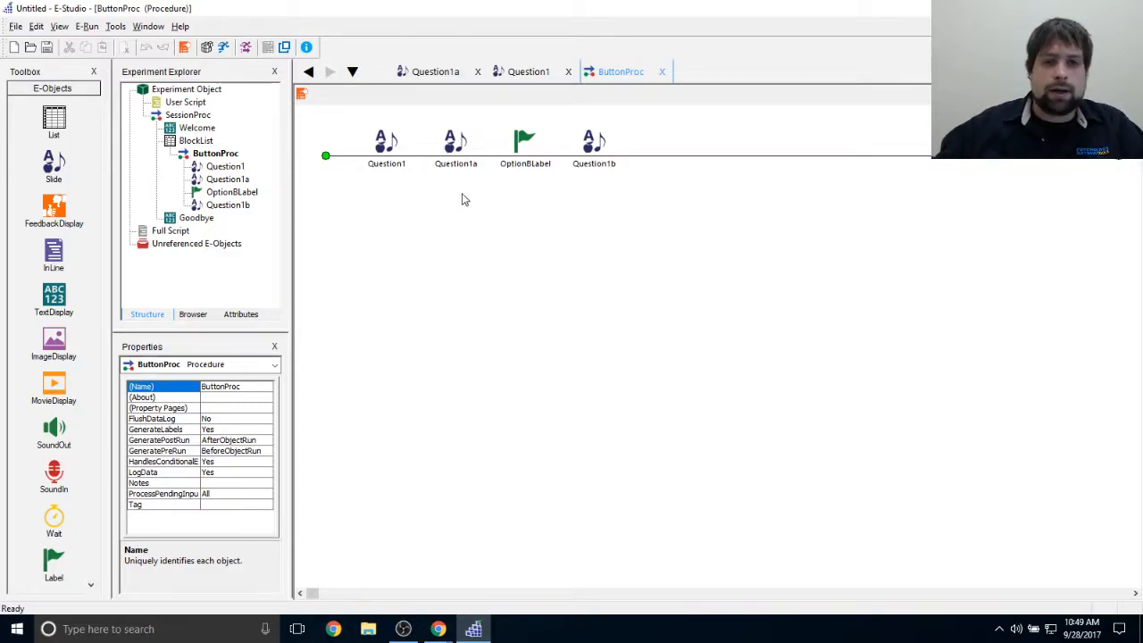
Step: Review the Question1 slide's two options against the order of Question1a, OptionBLabel and Question1b, and return to the ButtonProc procedure
click(505, 73)
click(498, 431)
click(485, 186)
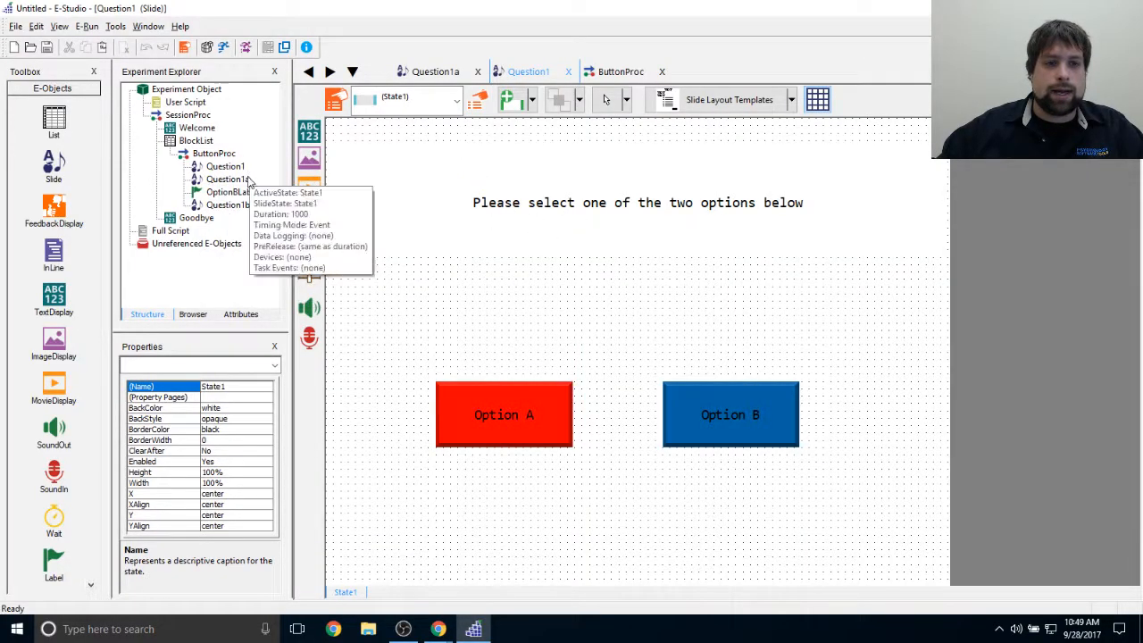
click(220, 182)
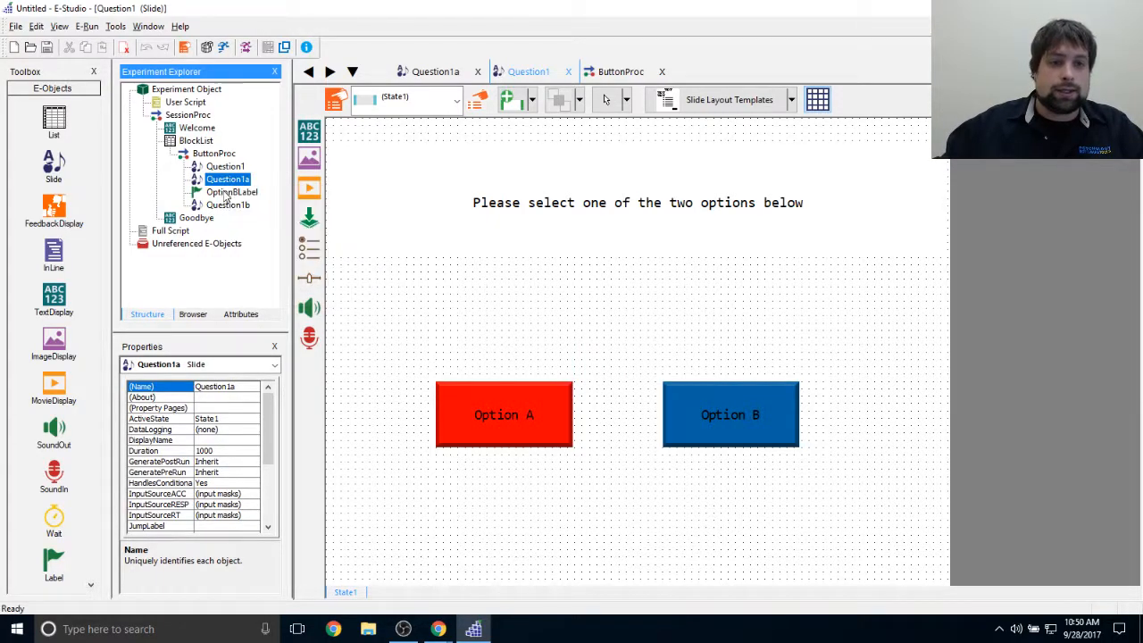
click(227, 193)
click(226, 205)
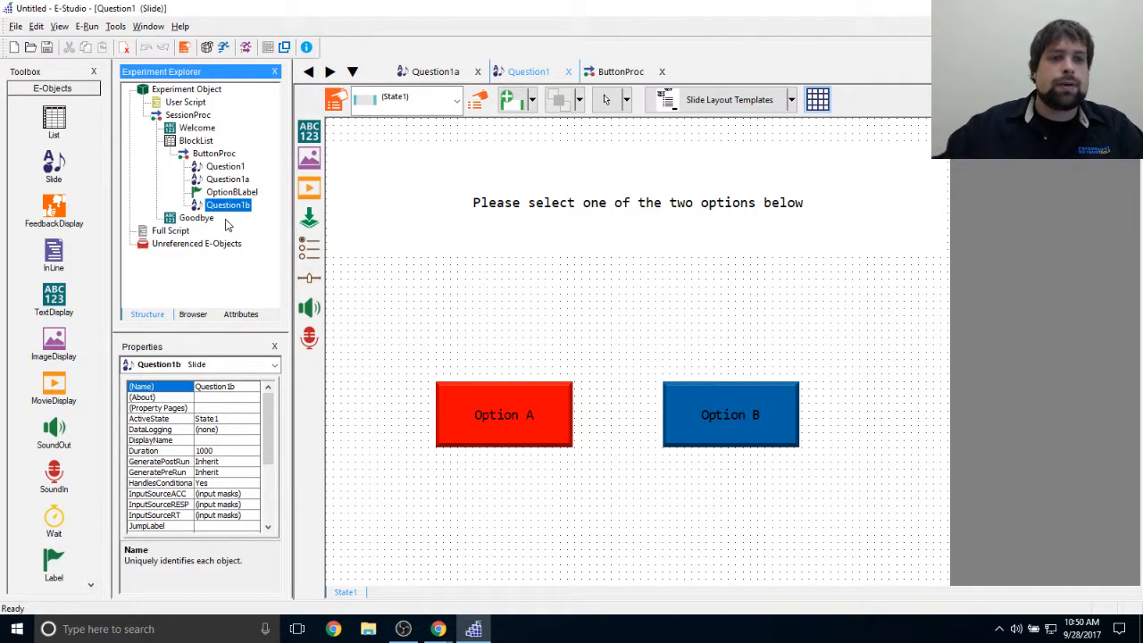
double_click(216, 153)
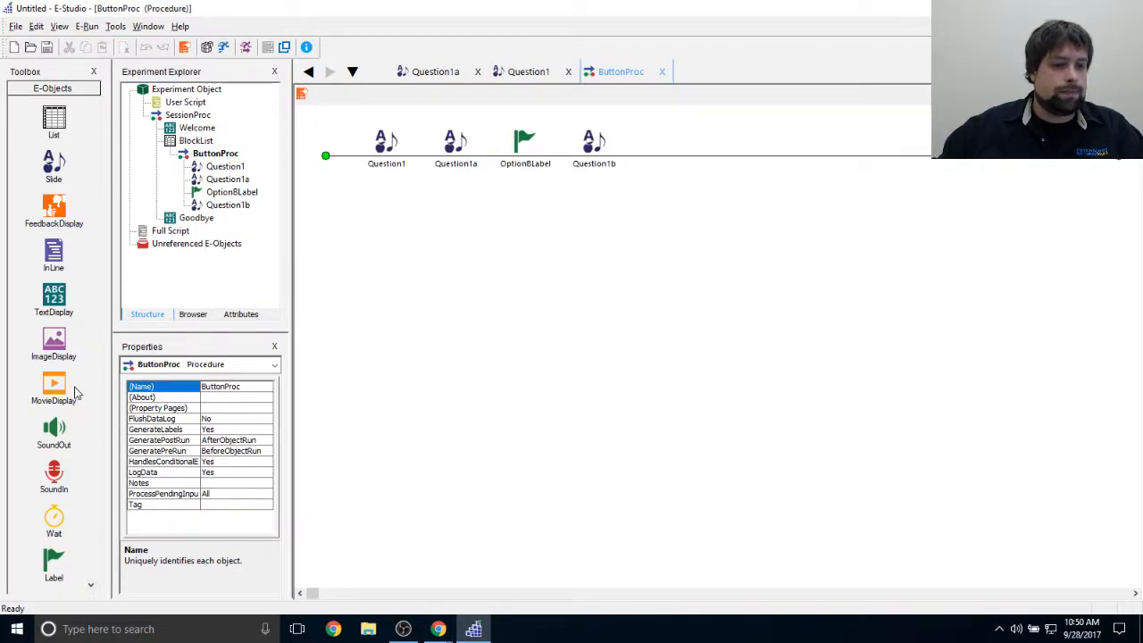
Step: Add a Label object after Question1b on the ButtonProc timeline and rename it AfterOptionB
drag(57, 558, 772, 431)
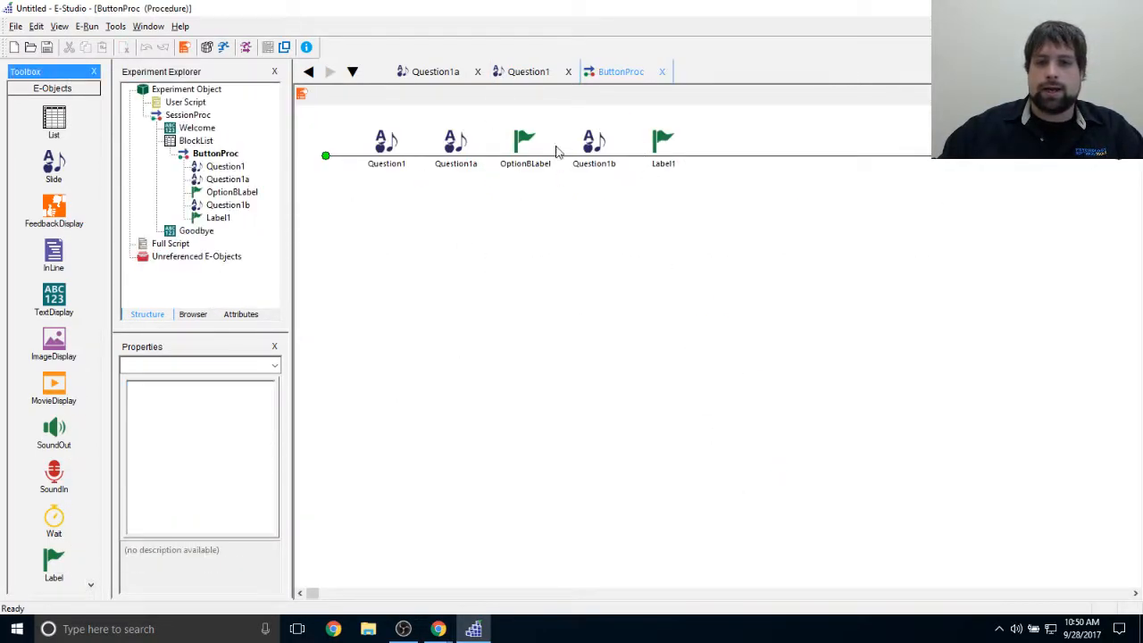
right_click(662, 143)
click(701, 199)
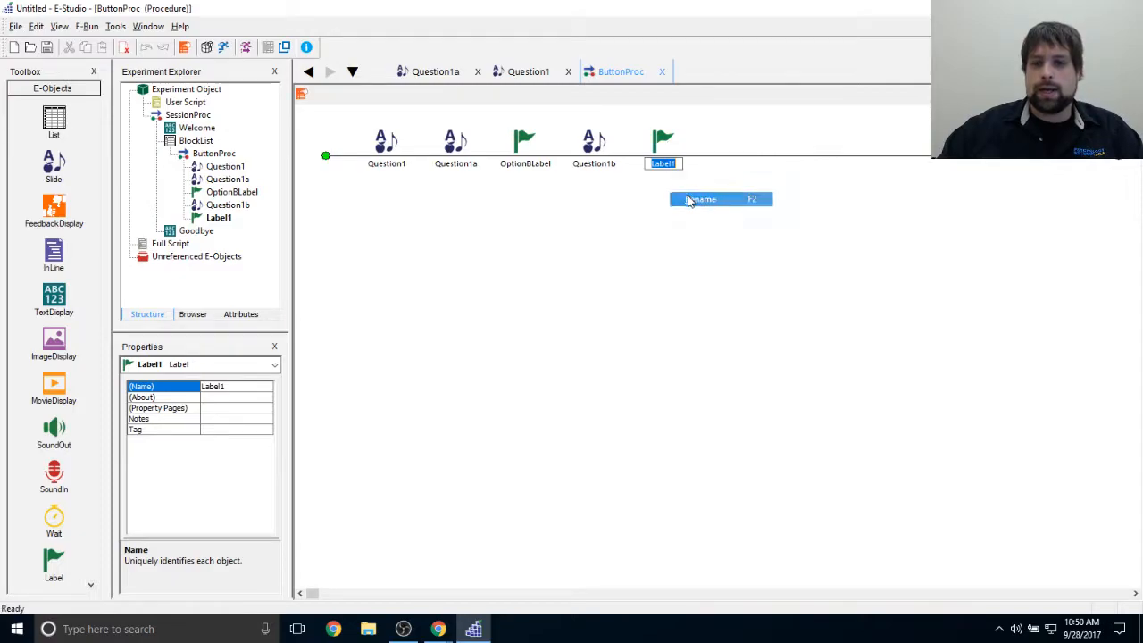
text(AfterOptoinB)
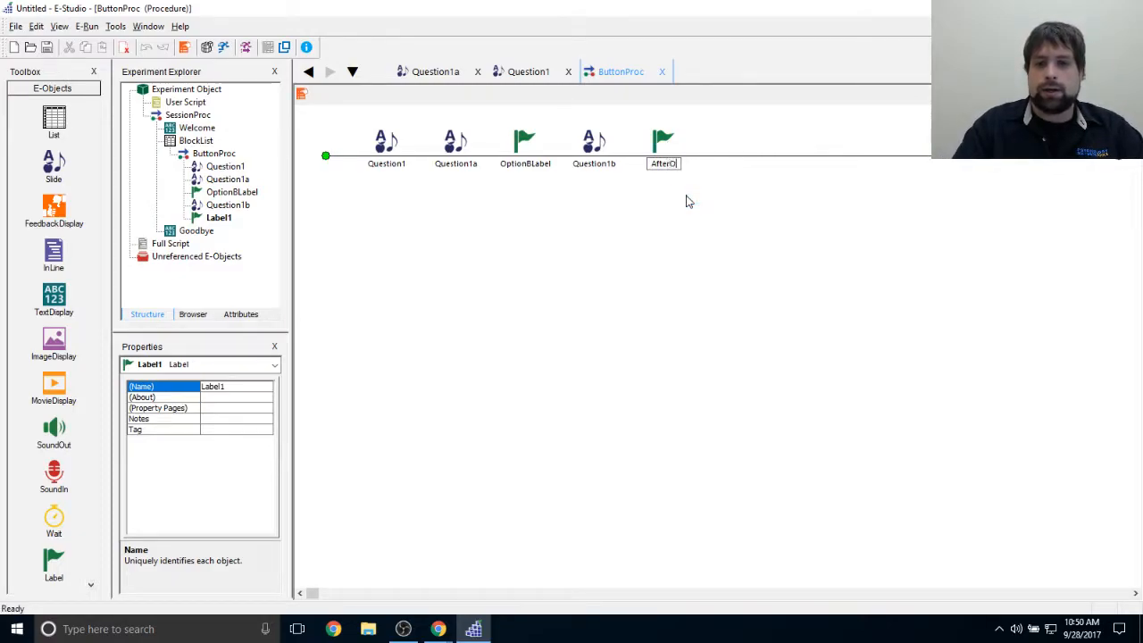
key(BackSpace)
key(BackSpace)
key(BackSpace)
key(BackSpace)
text(ion)
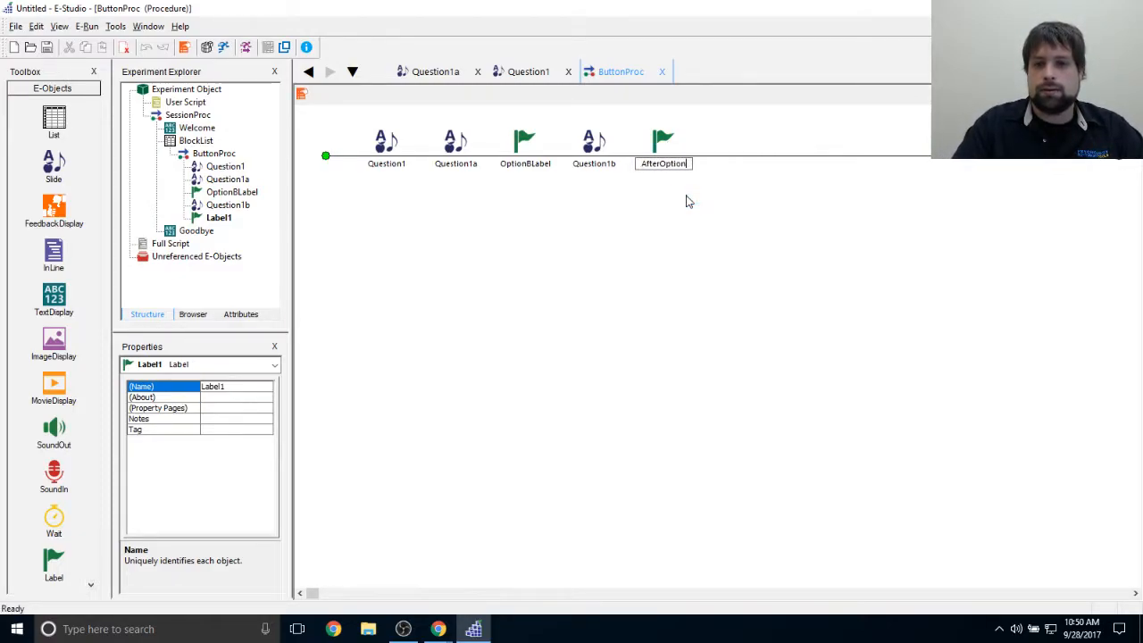
text(B)
key(Return)
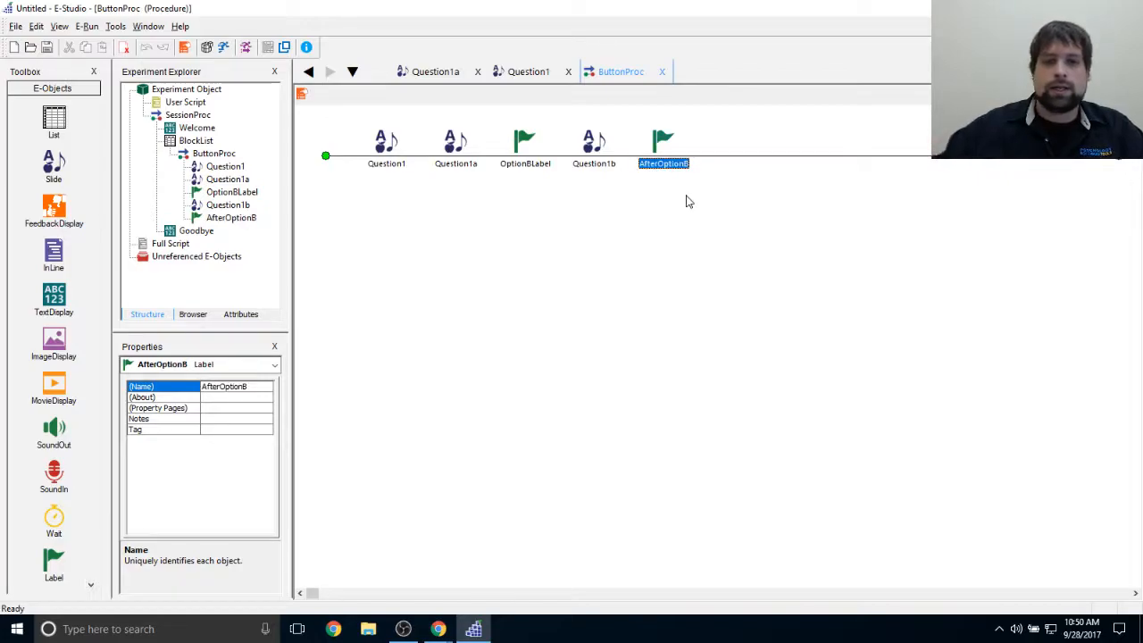
click(364, 134)
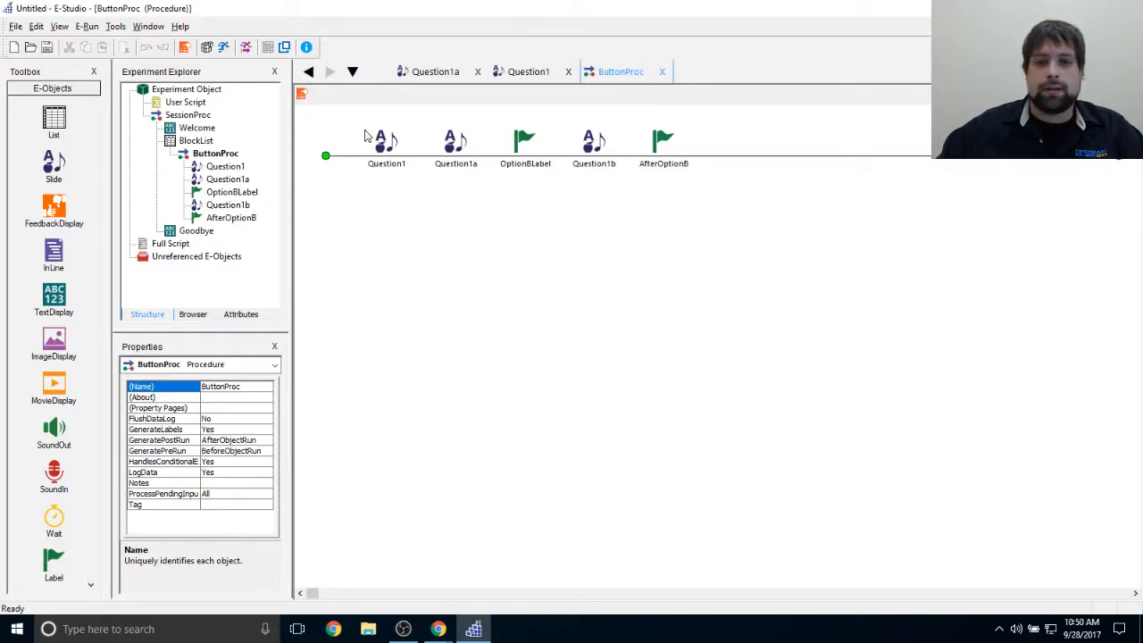
click(449, 136)
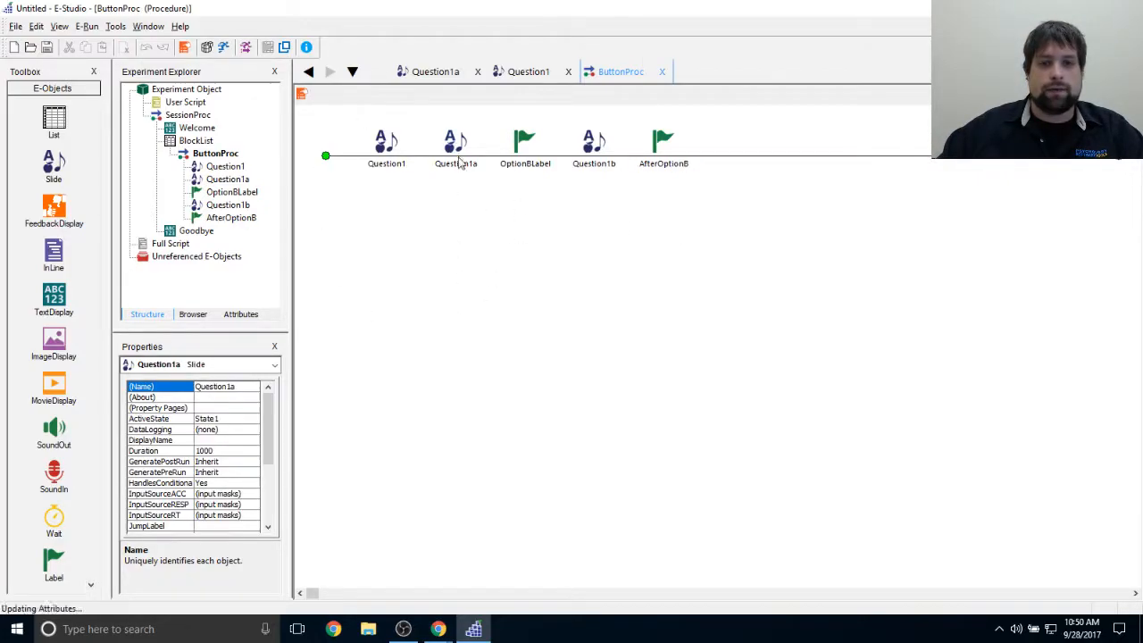
click(590, 161)
click(555, 303)
click(382, 151)
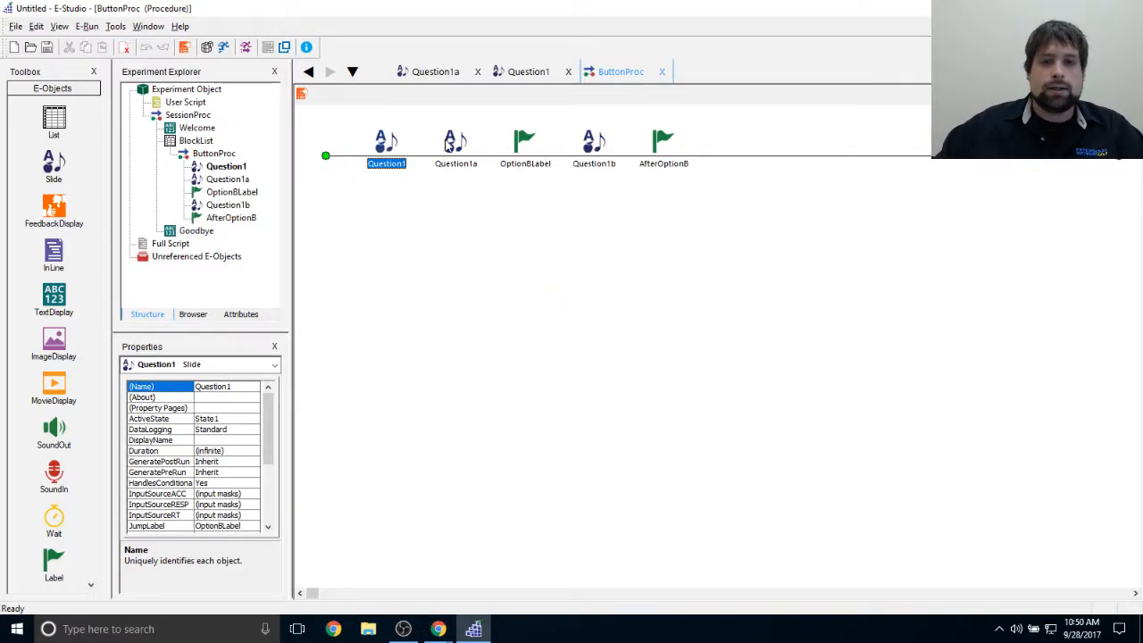
Step: Open the Question1a slide and add a text sub-object spanning nearly the full width of its upper area
double_click(453, 145)
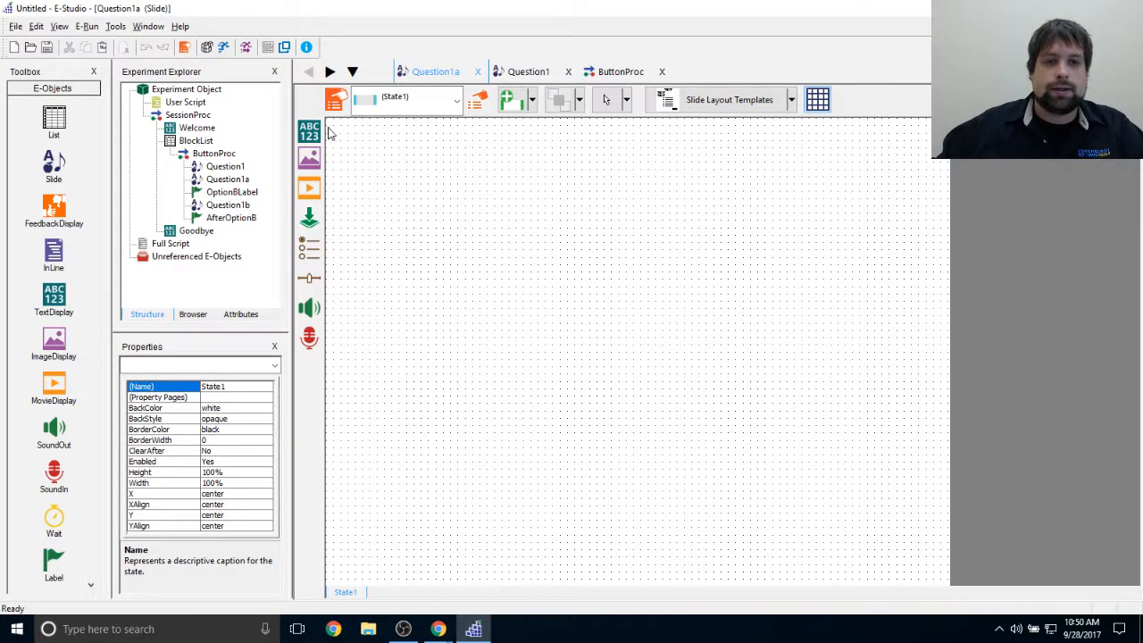
drag(309, 131, 941, 218)
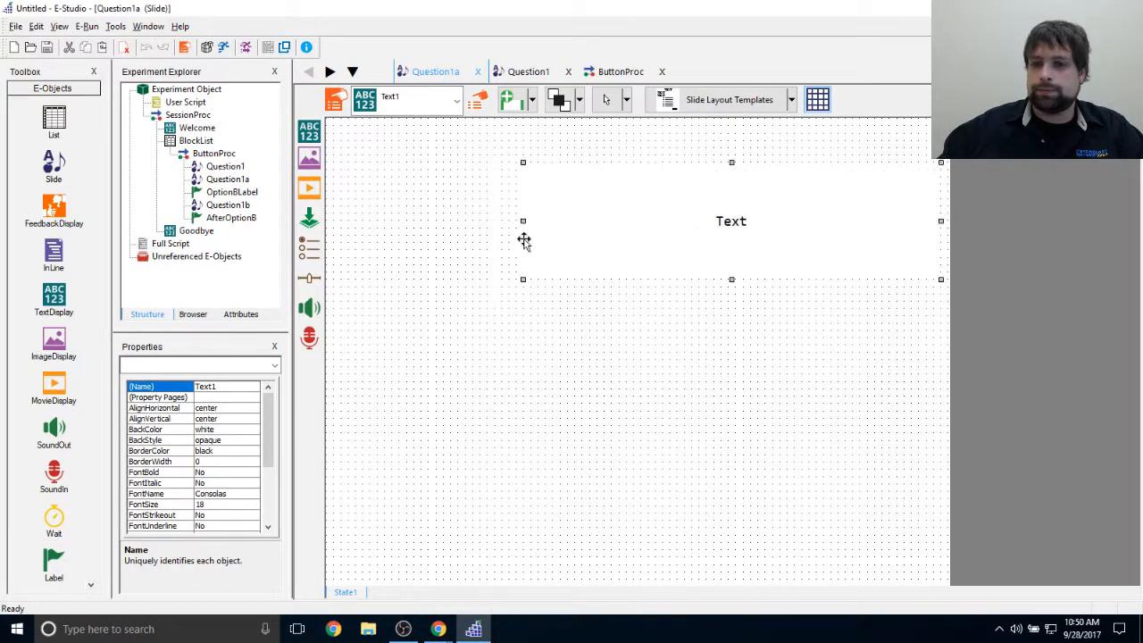
drag(523, 221, 331, 217)
drag(590, 224, 587, 215)
Step: Replace the Question1a placeholder text with two lines: "You have selected option A!" and "Press the button below to continue"
double_click(649, 206)
text(You)
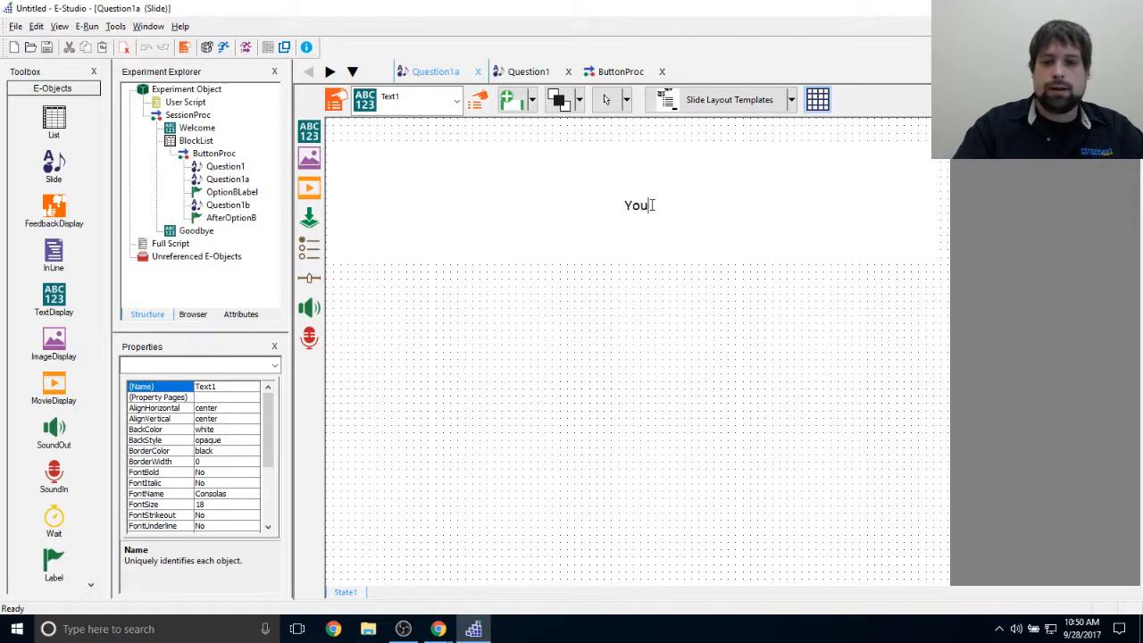
text( havesselected Op)
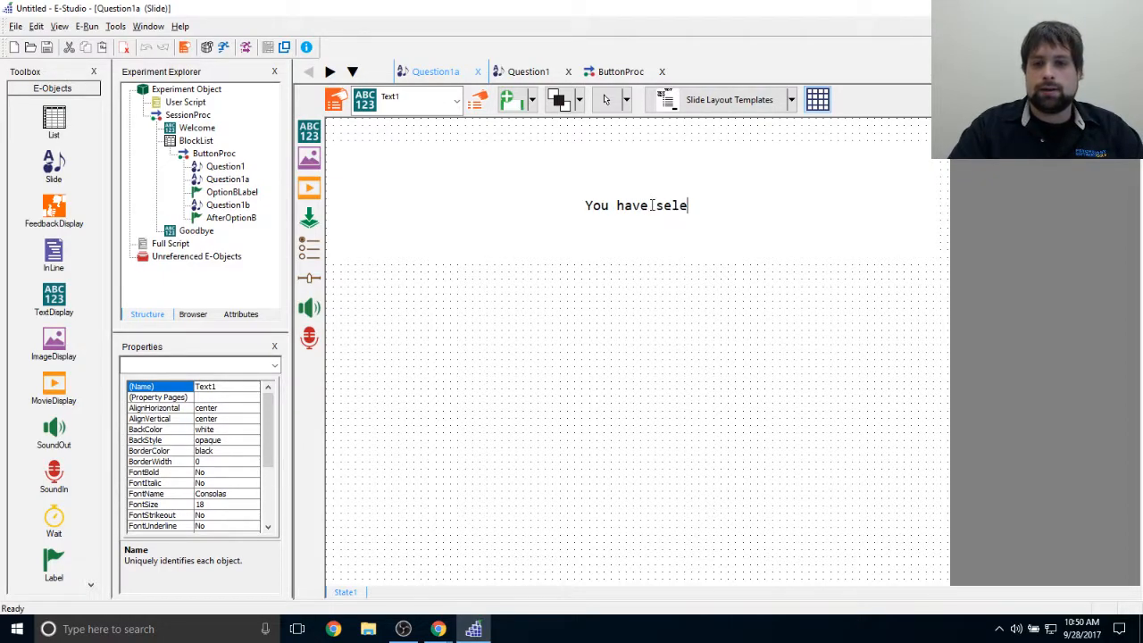
key(BackSpace)
key(BackSpace)
text(optoin)
key(BackSpace)
key(BackSpace)
key(BackSpace)
text(ion A!)
key(Return)
text(Press the b)
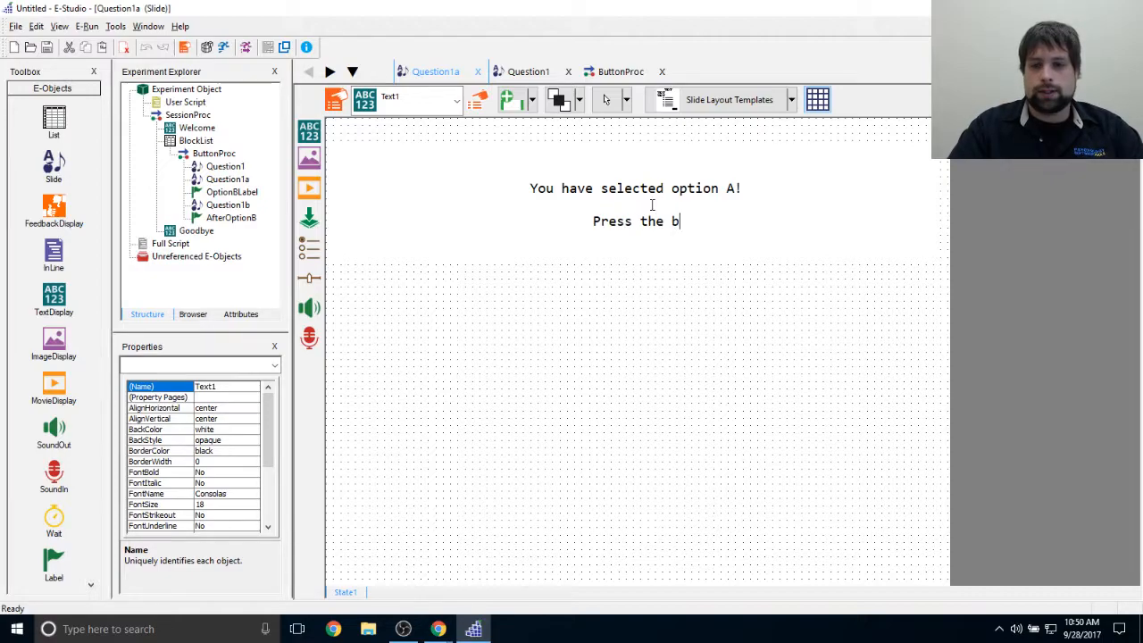
text(utton below to )
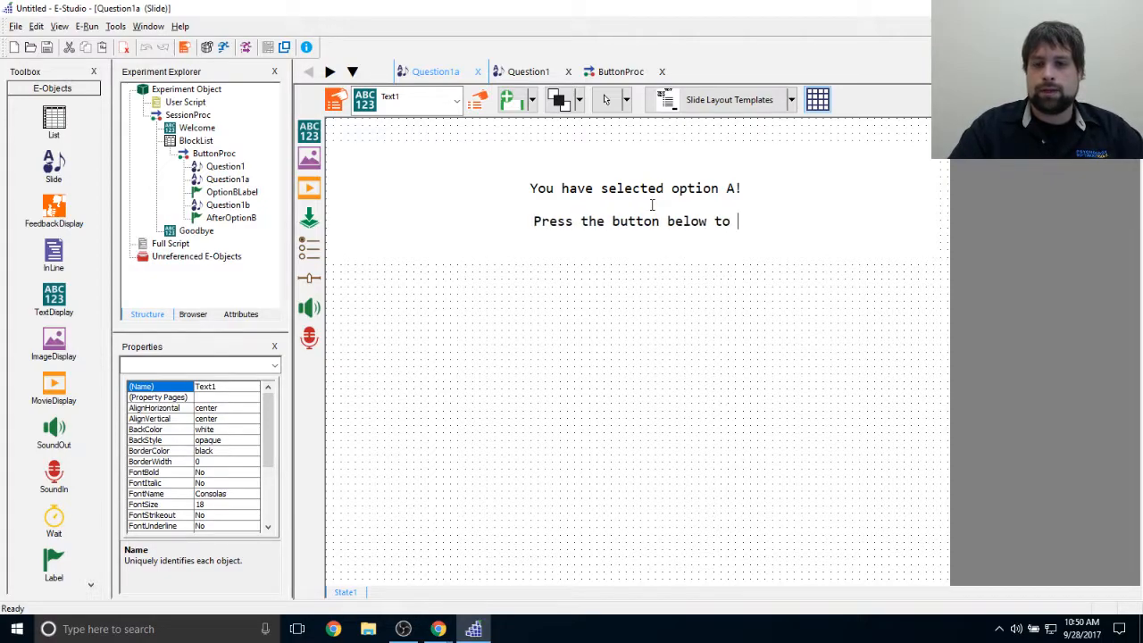
text(continue)
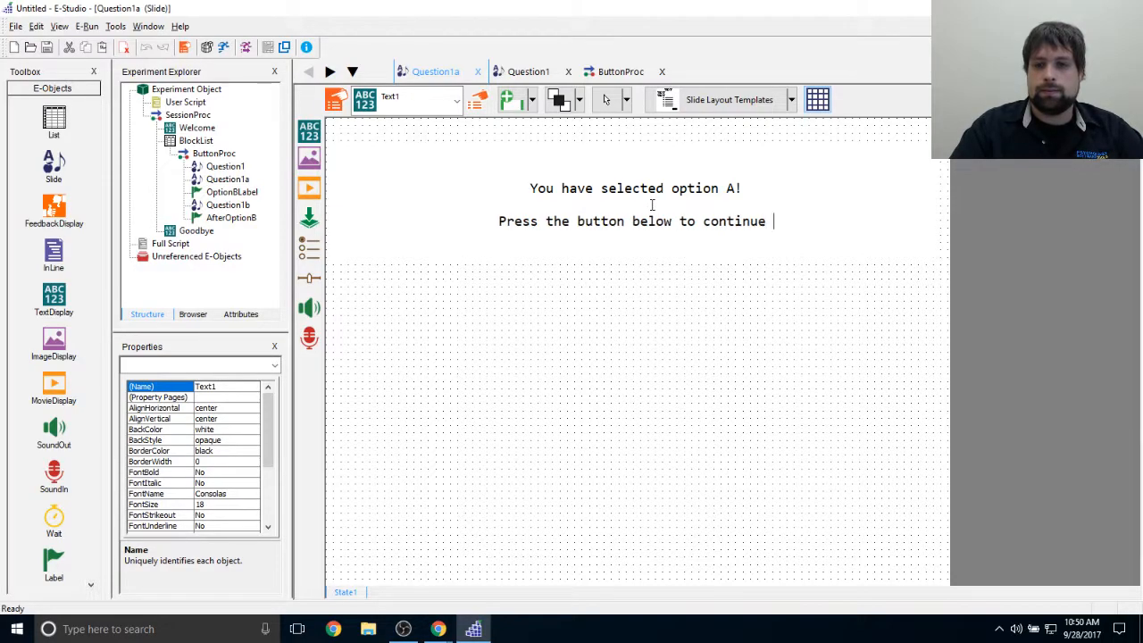
key(BackSpace)
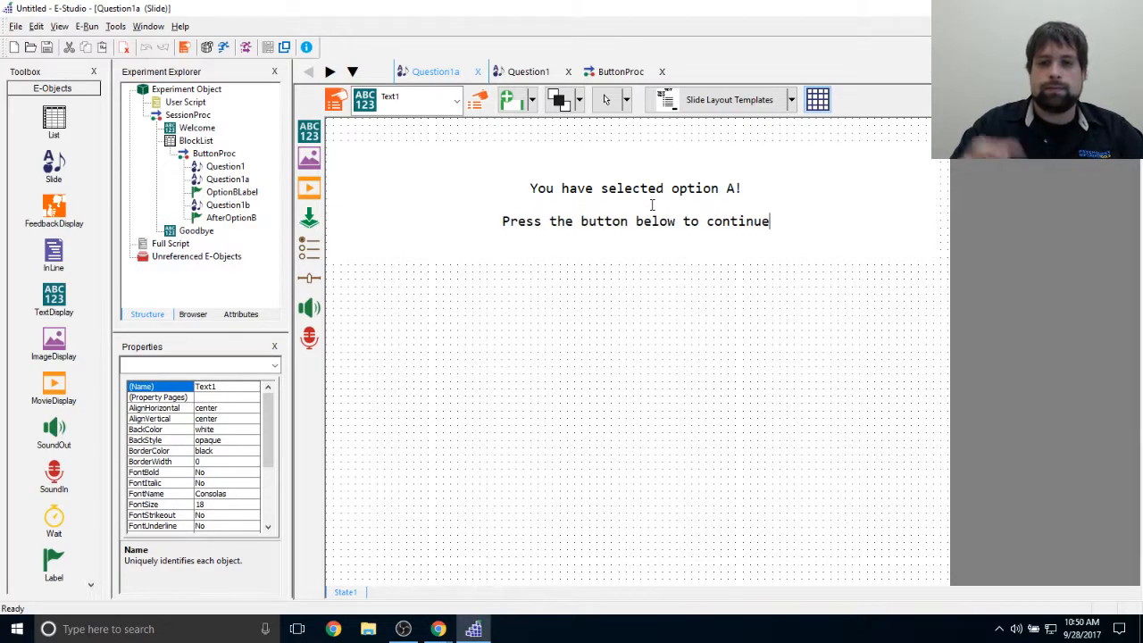
click(618, 462)
Step: Add a SlideButton to Question1a and position it near the horizontal centre below the text
click(309, 218)
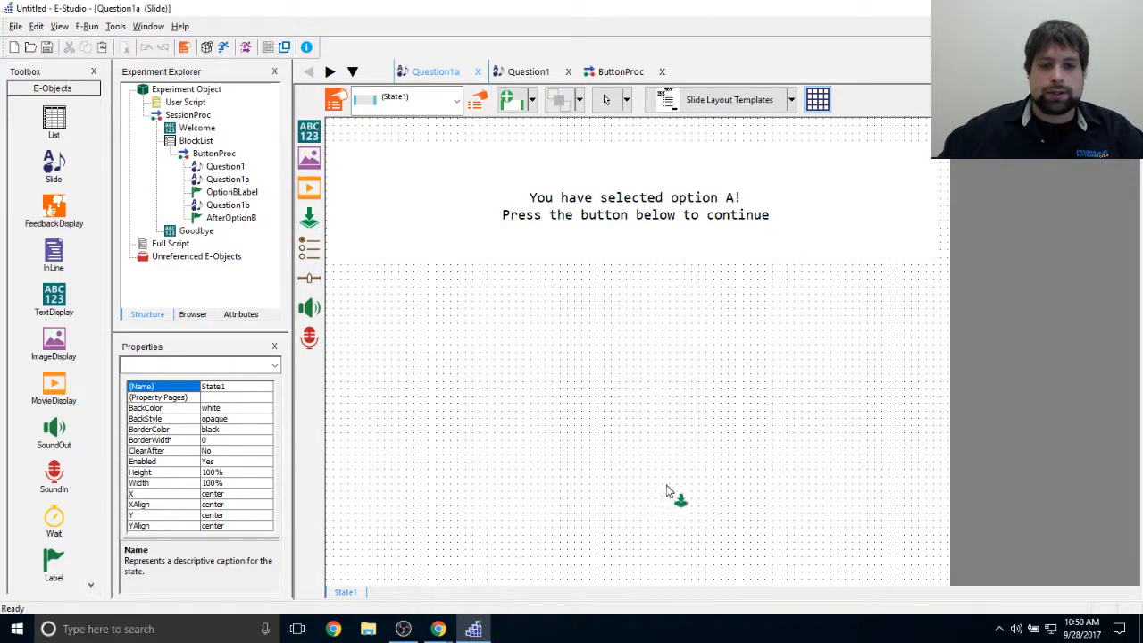
click(620, 436)
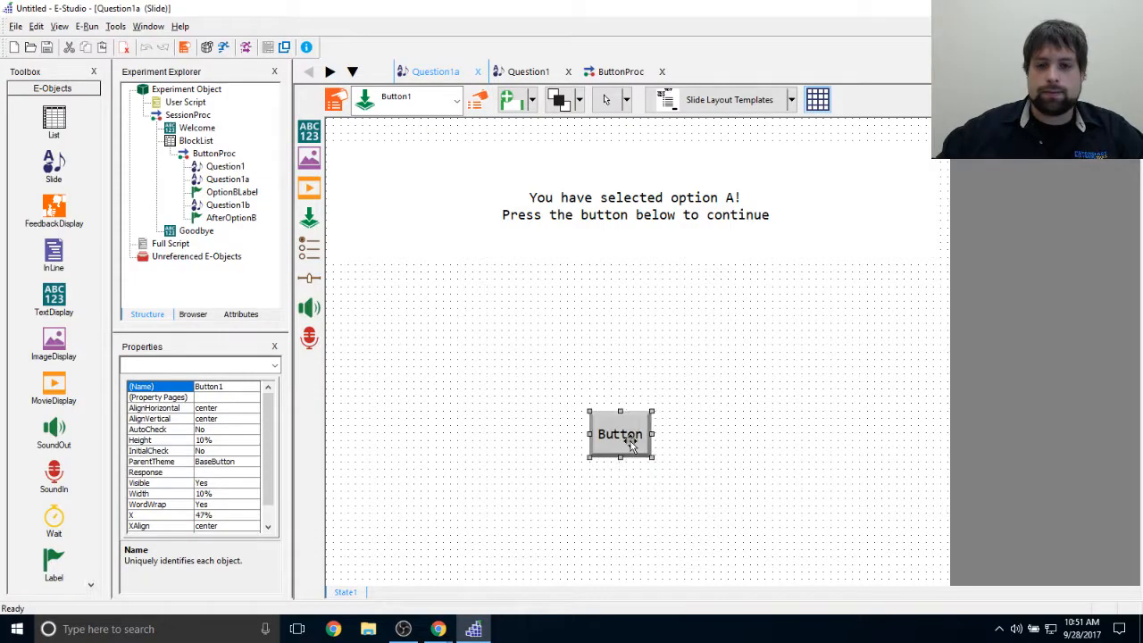
click(599, 364)
drag(613, 418, 620, 425)
right_click(255, 177)
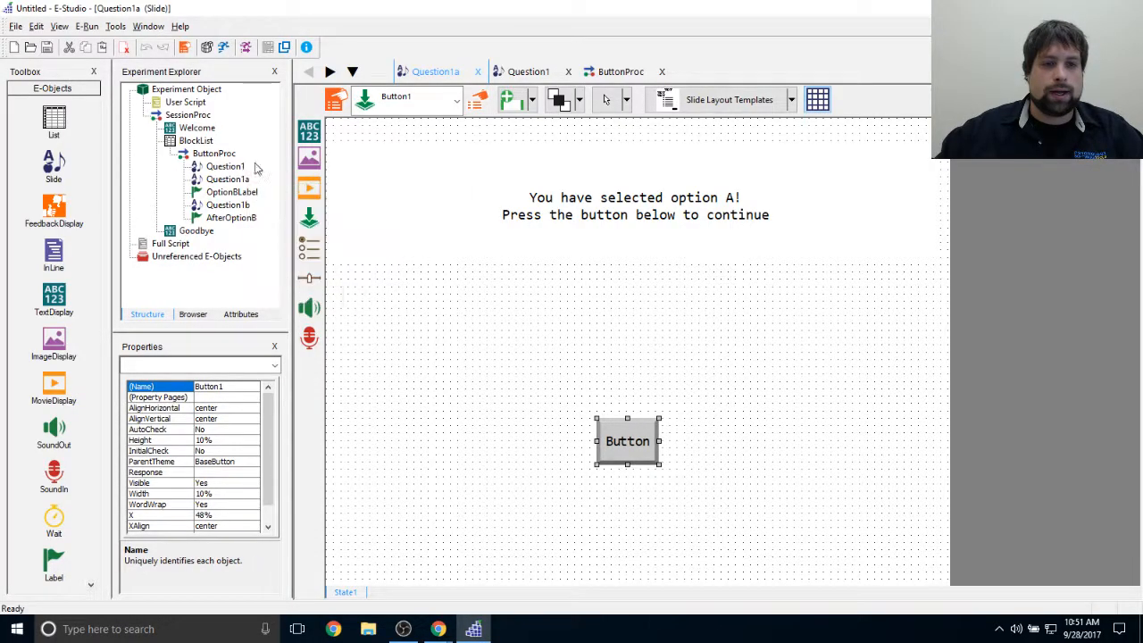
key(Escape)
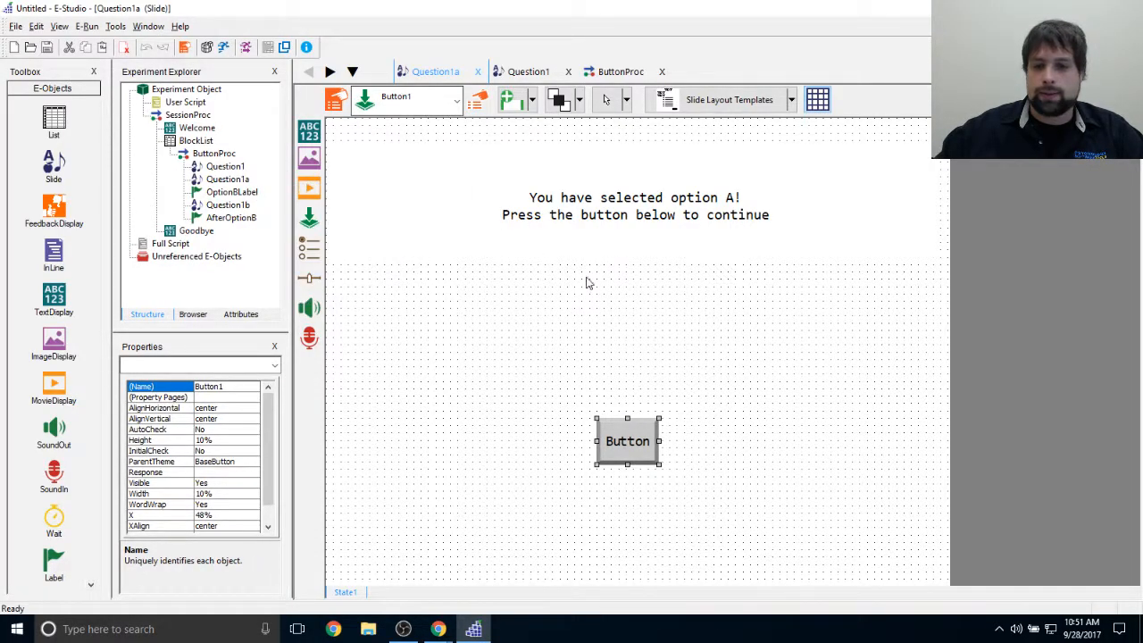
Step: Set the Question1a button's theme background to the Enhanced1-Red image from the Enhanced backgrounds folder and apply it
click(477, 99)
click(412, 184)
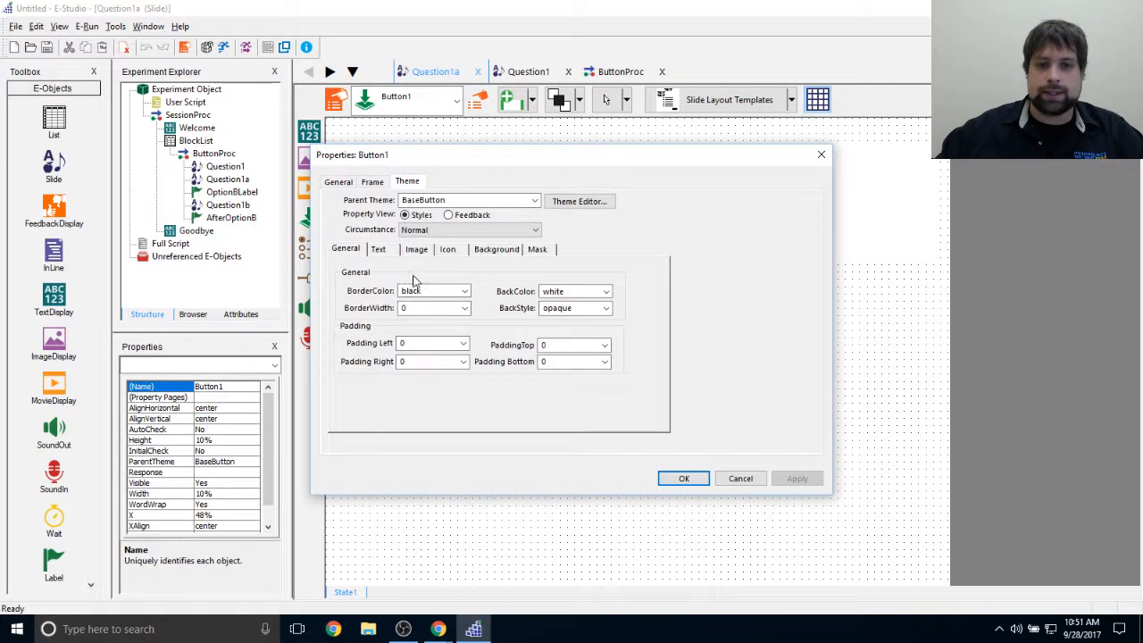
click(349, 183)
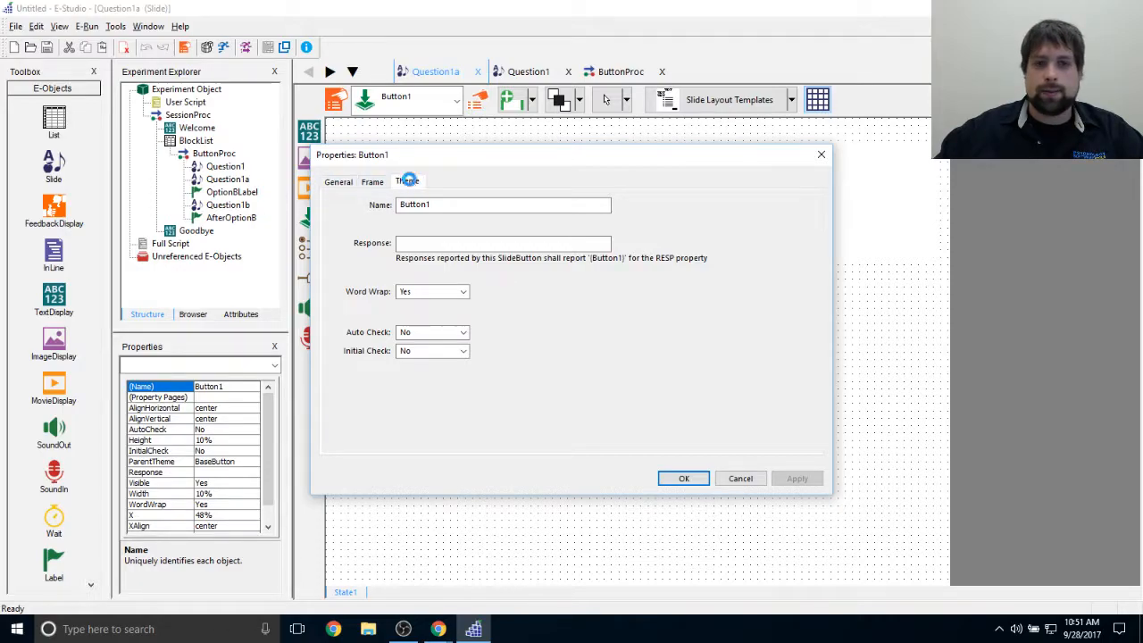
click(408, 182)
click(479, 251)
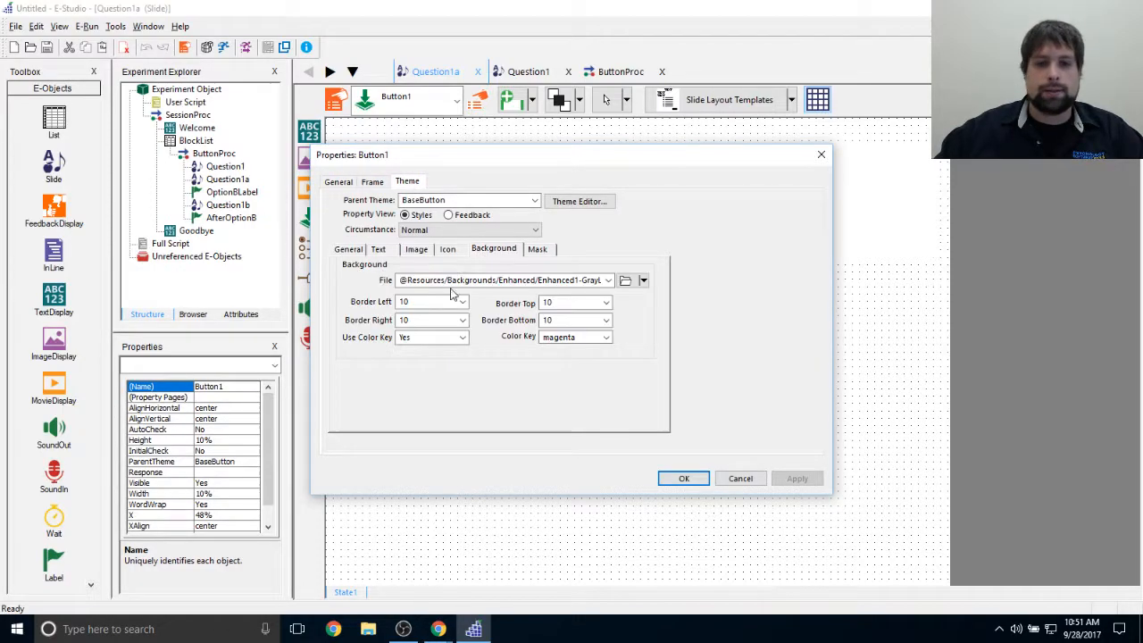
click(625, 281)
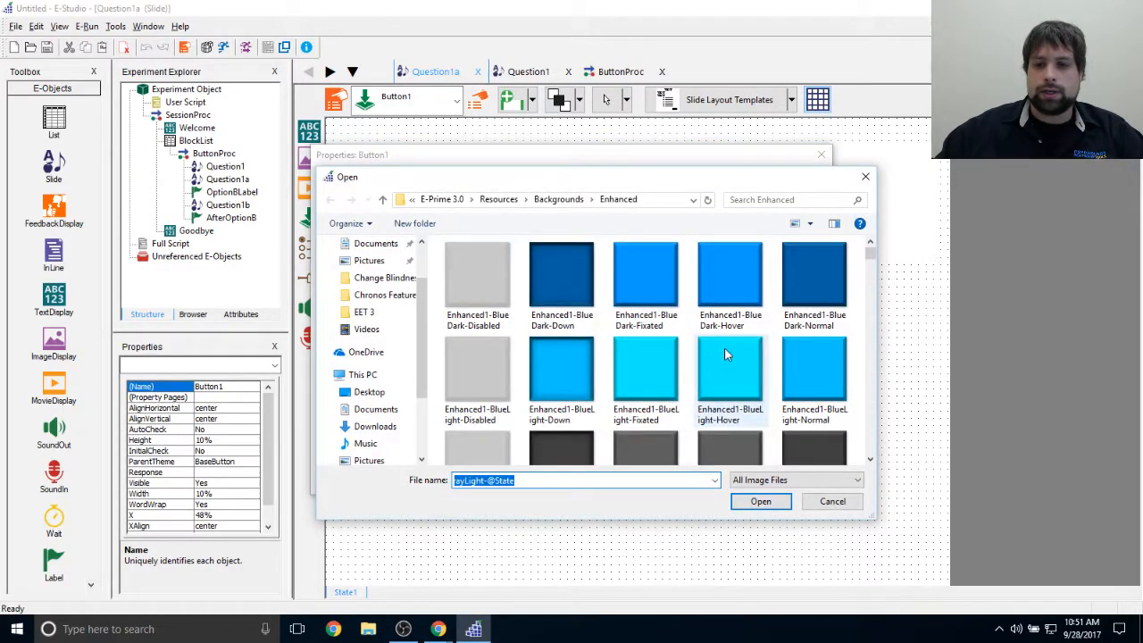
scroll(725, 353, down, 5)
double_click(820, 277)
click(799, 480)
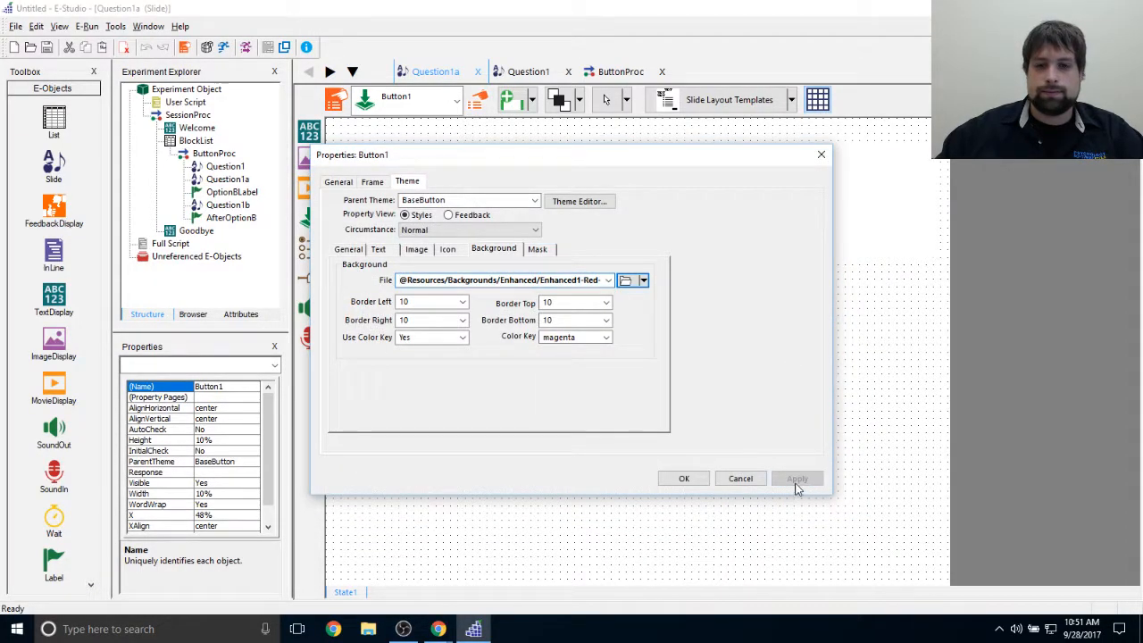
click(684, 480)
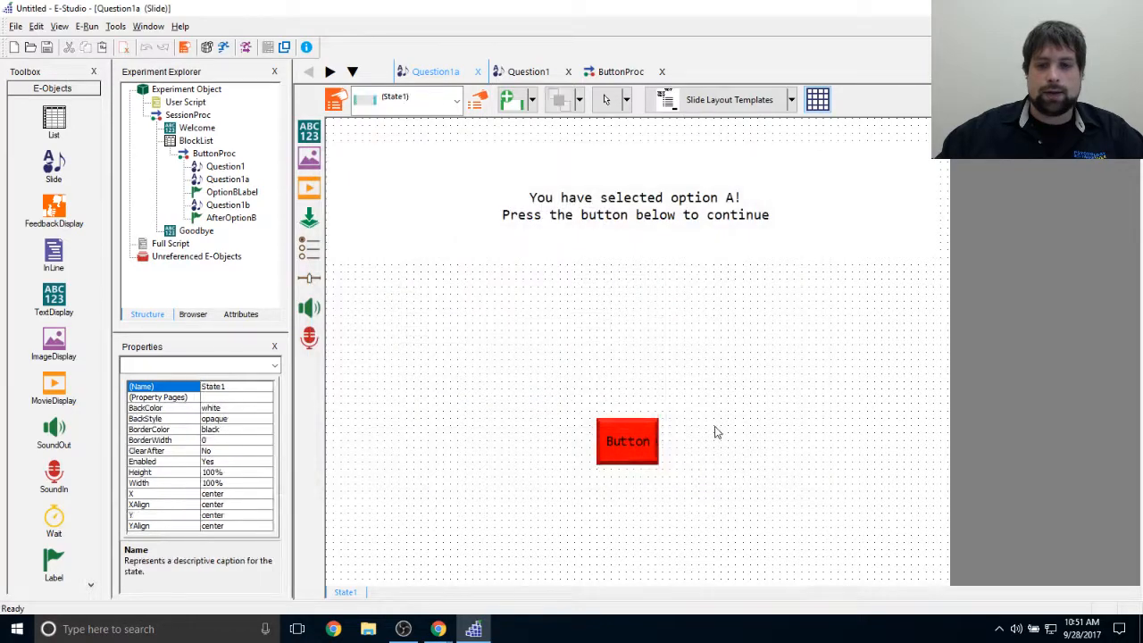
Step: Enlarge the red button to about 22% width and 14% height, and set its text to Continue
drag(659, 464, 643, 439)
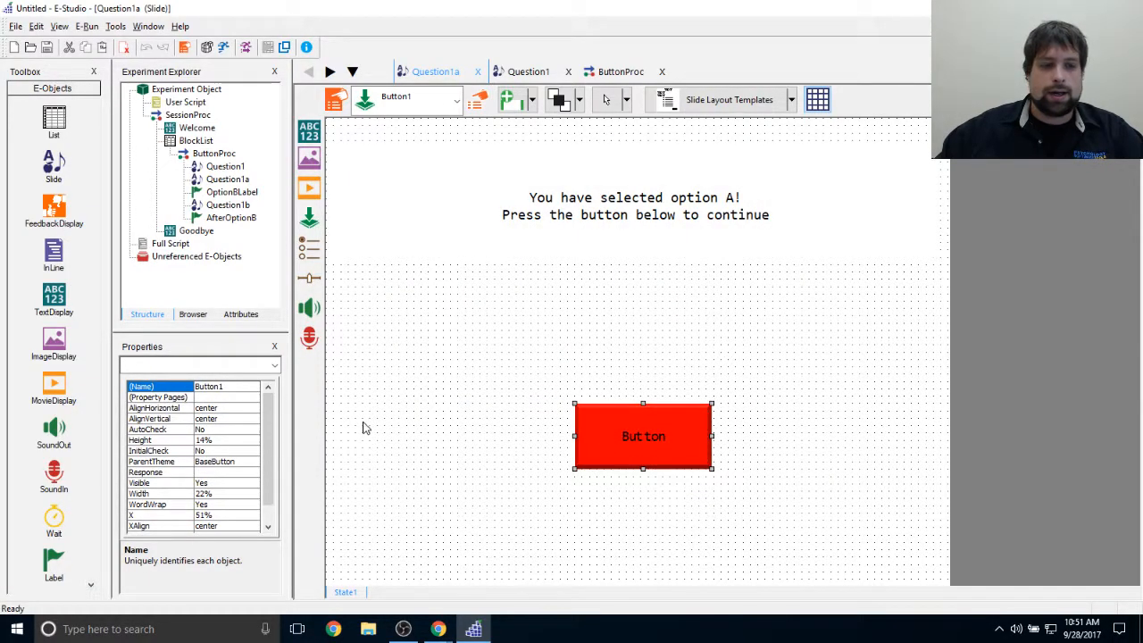
click(476, 100)
click(372, 181)
click(407, 181)
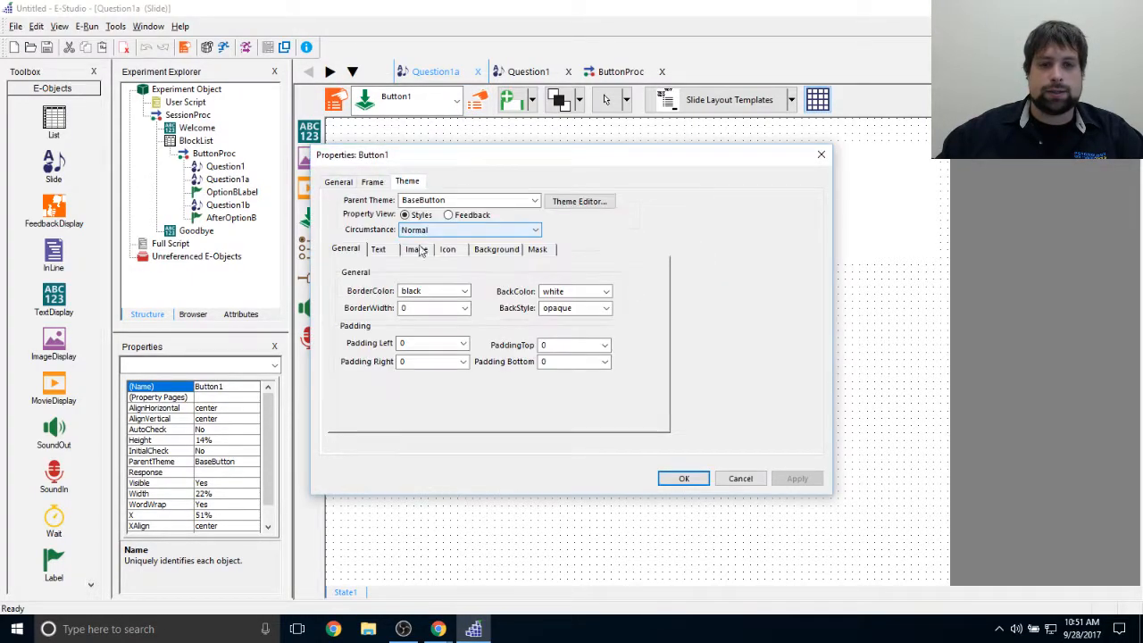
click(375, 249)
double_click(419, 284)
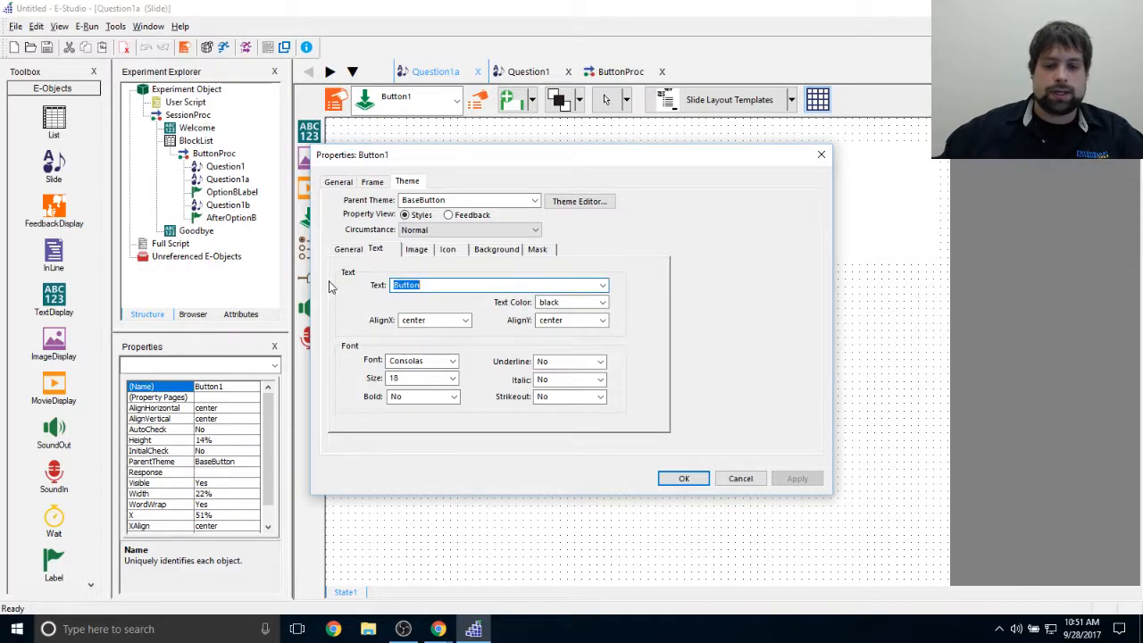
text(Continue)
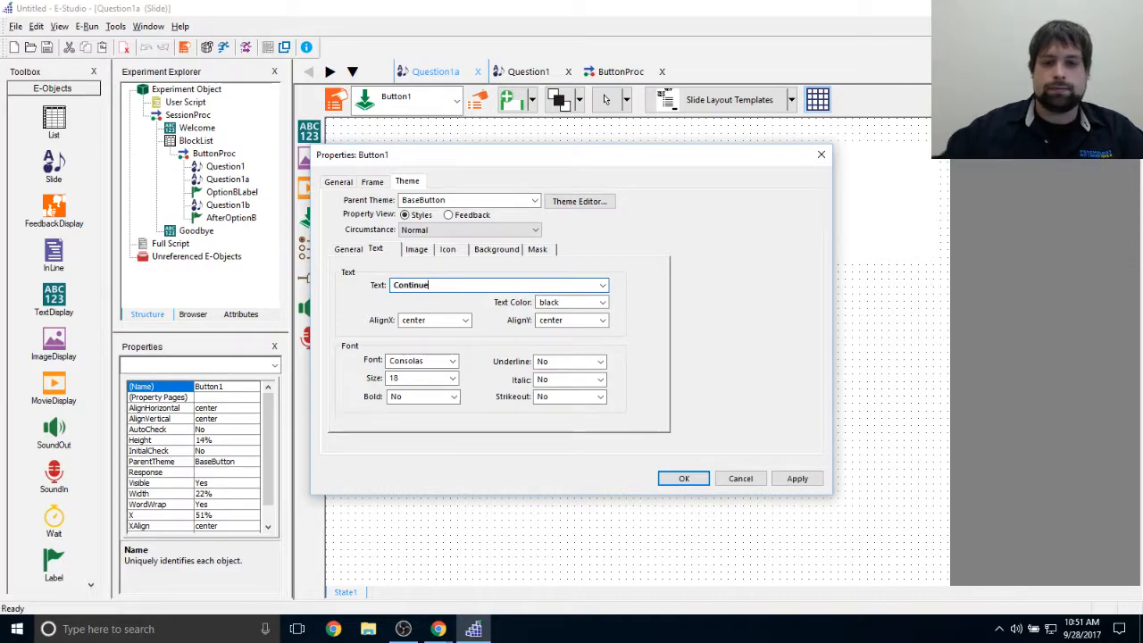
click(791, 484)
click(684, 479)
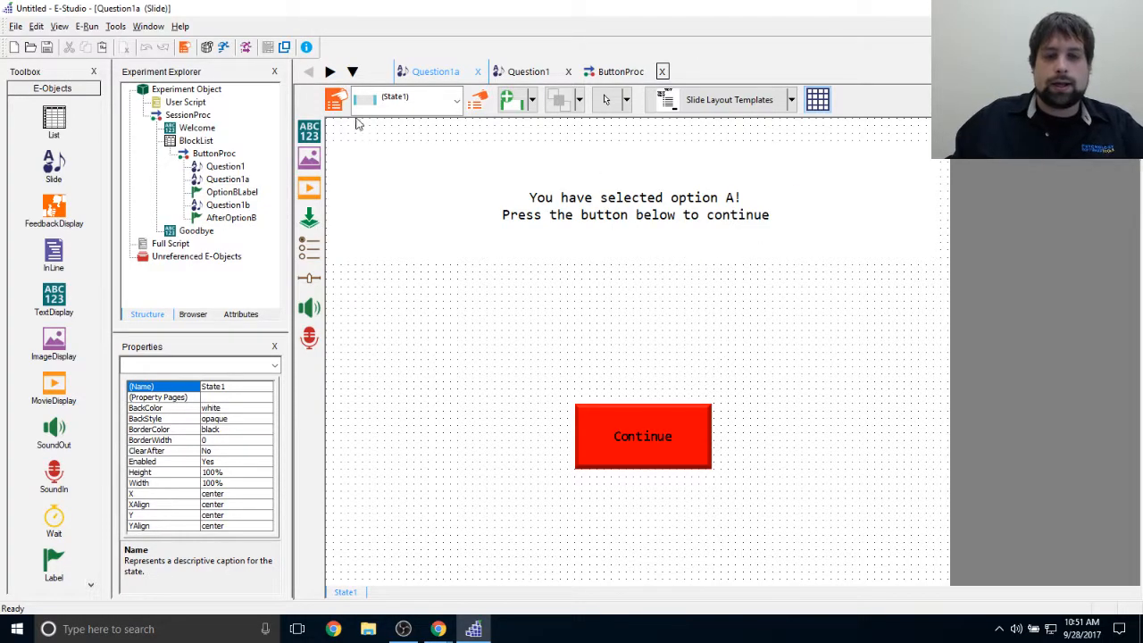
Step: Set the Question1a slide's duration to infinite and its data logging to Standard
click(335, 100)
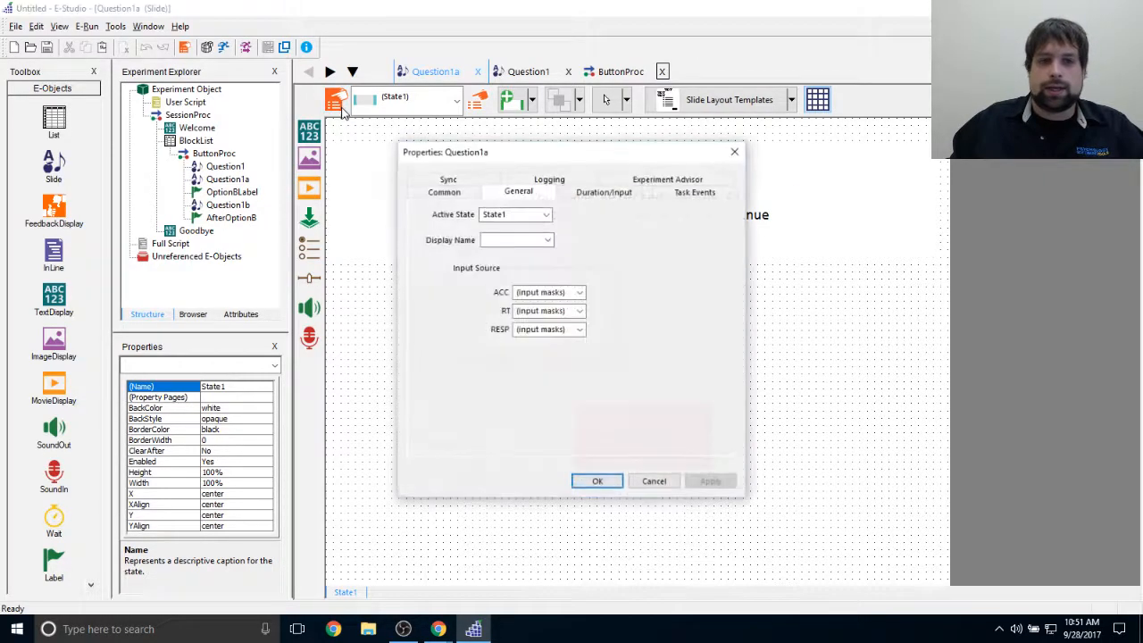
click(594, 192)
click(546, 223)
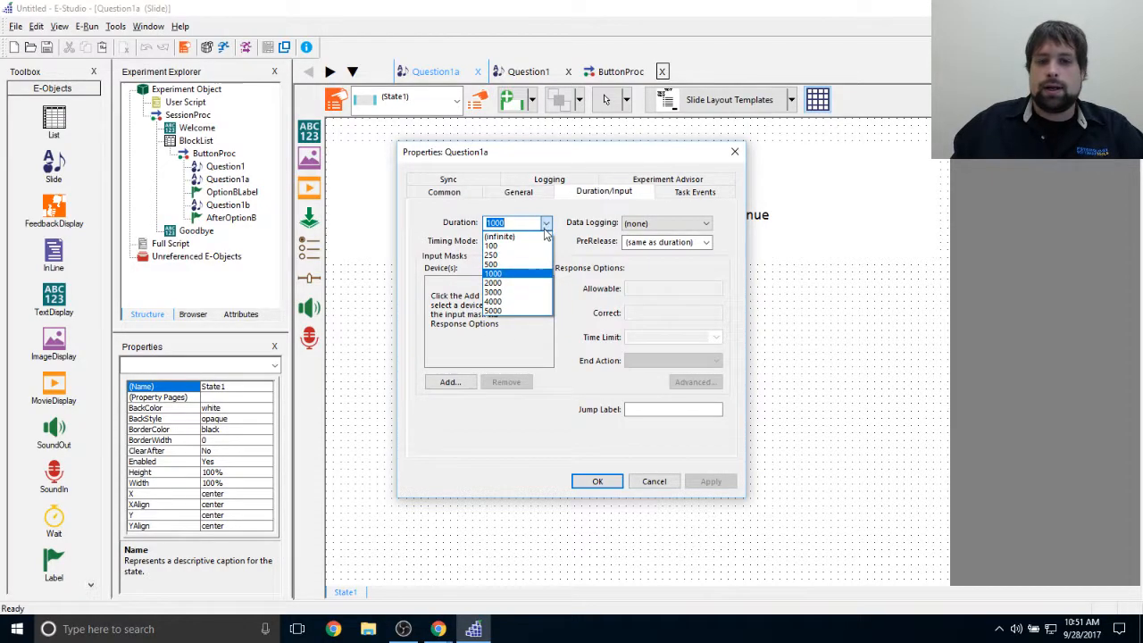
click(493, 246)
click(545, 223)
click(541, 238)
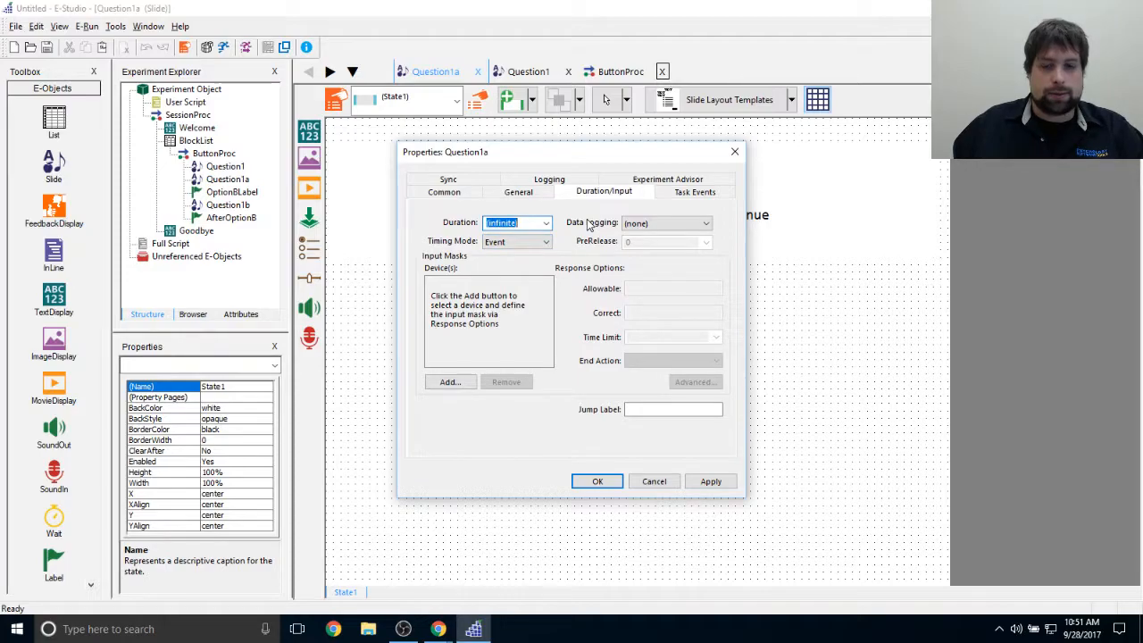
click(689, 223)
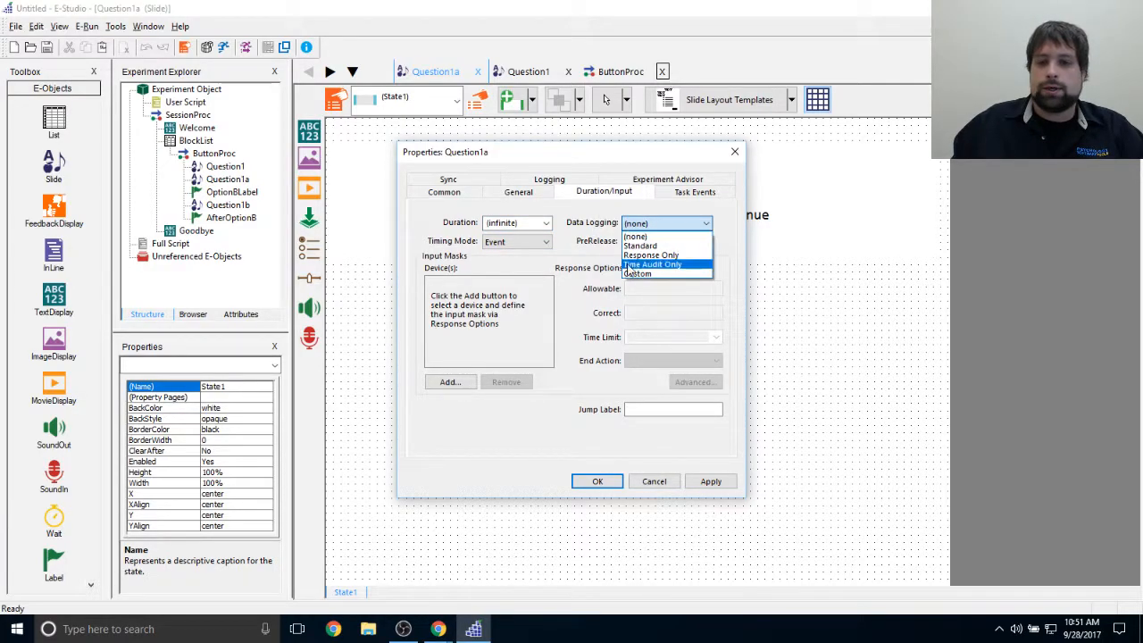
click(647, 246)
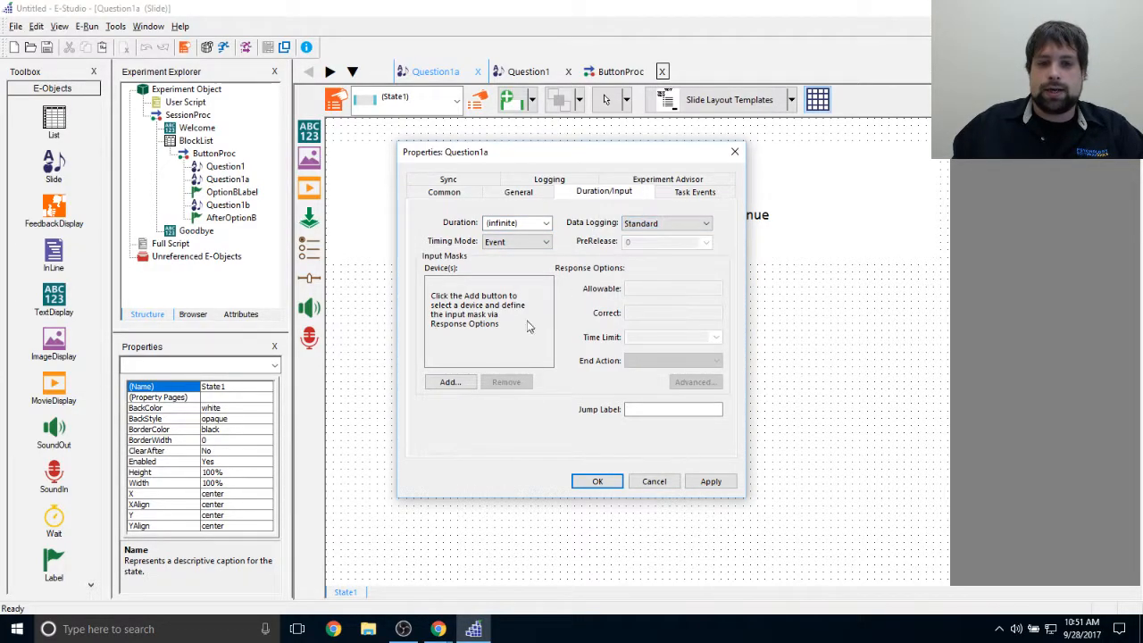
Step: Add a Button input device to Question1a and set its allowable response to {*}
click(449, 382)
double_click(589, 266)
click(663, 288)
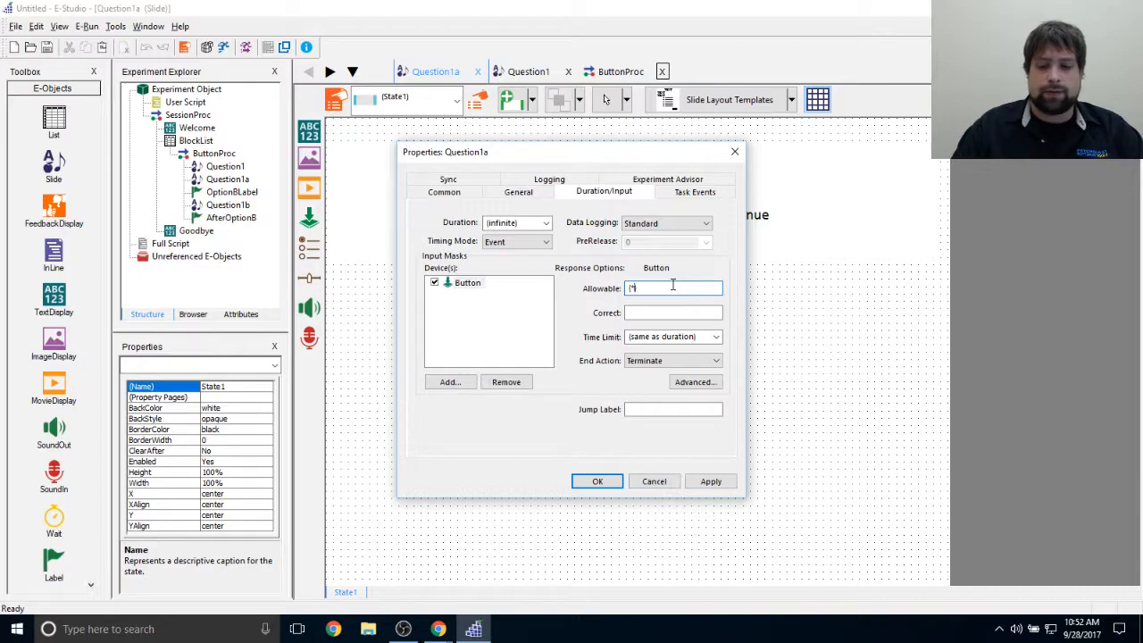
text(})
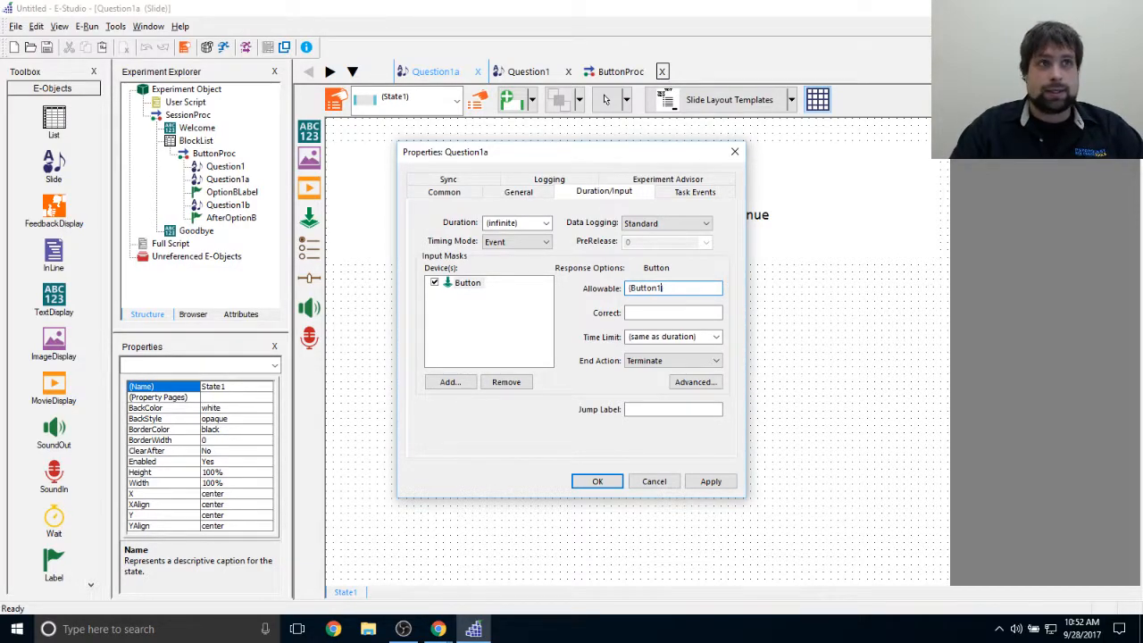
key(ctrl+a)
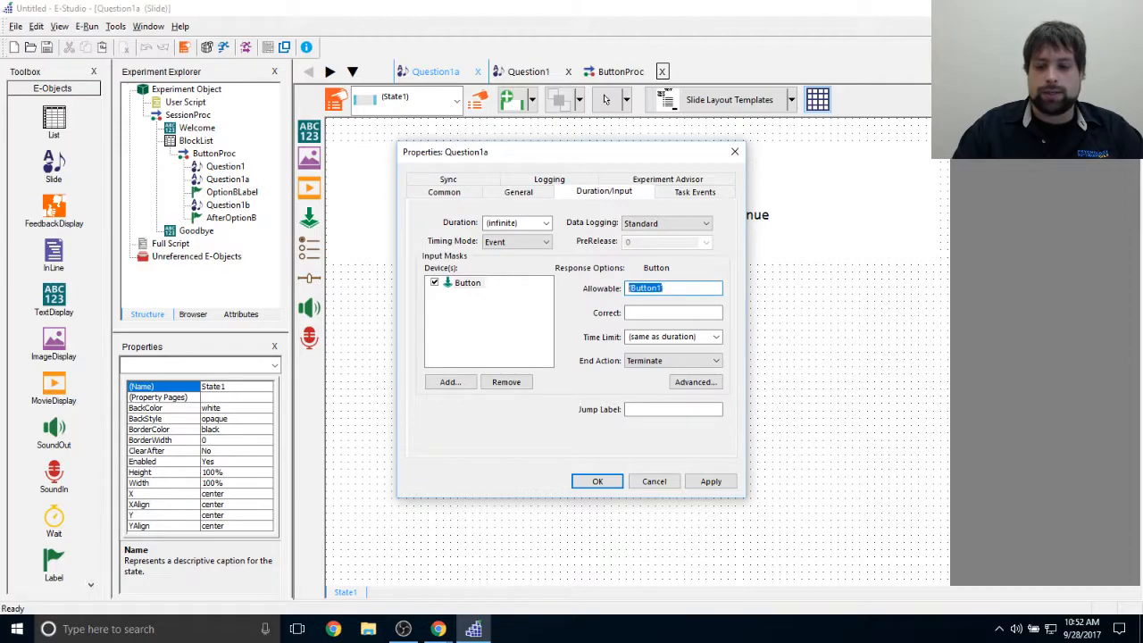
key(BackSpace)
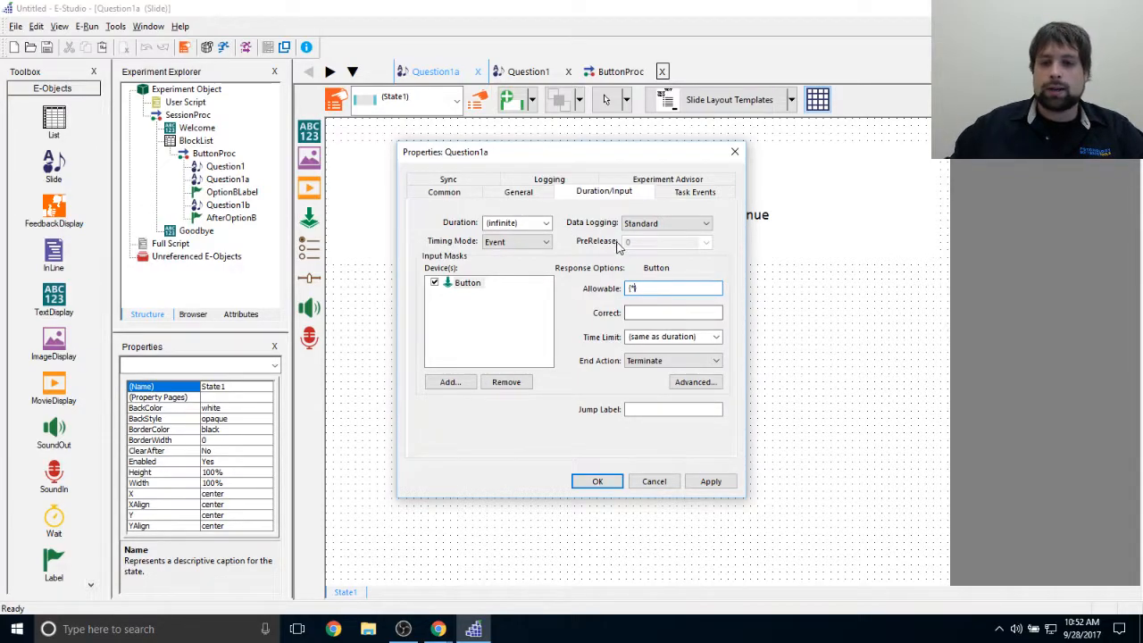
Step: Set the Question1a button input's end action to Jump with the jump label AfterOptionB, and apply the properties
click(632, 363)
click(657, 390)
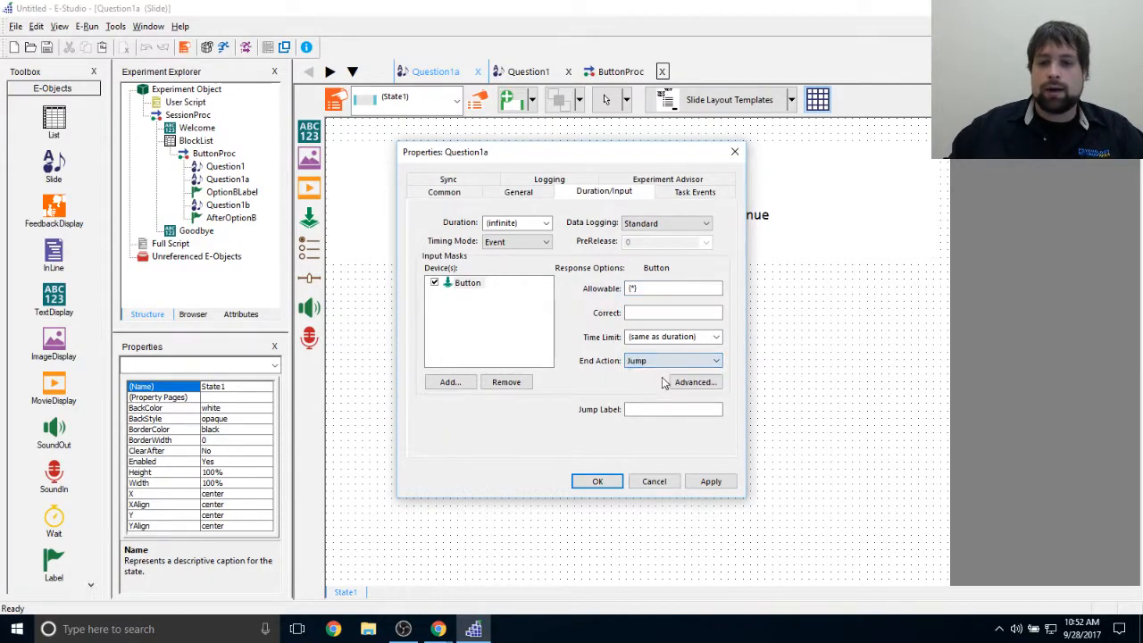
click(642, 408)
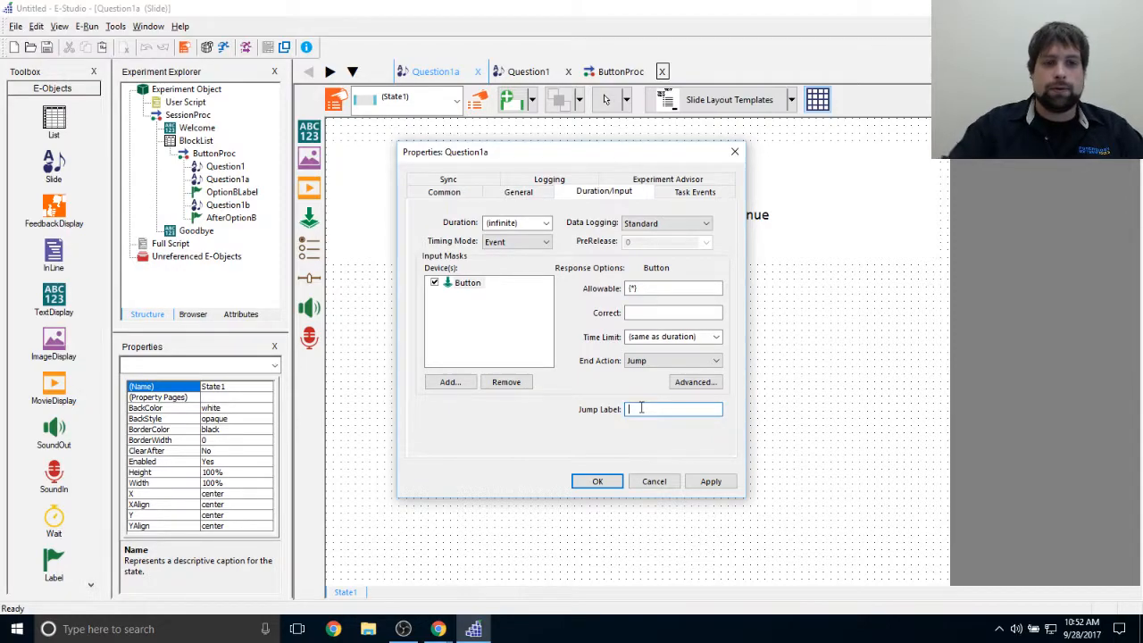
text(AfterOptionB)
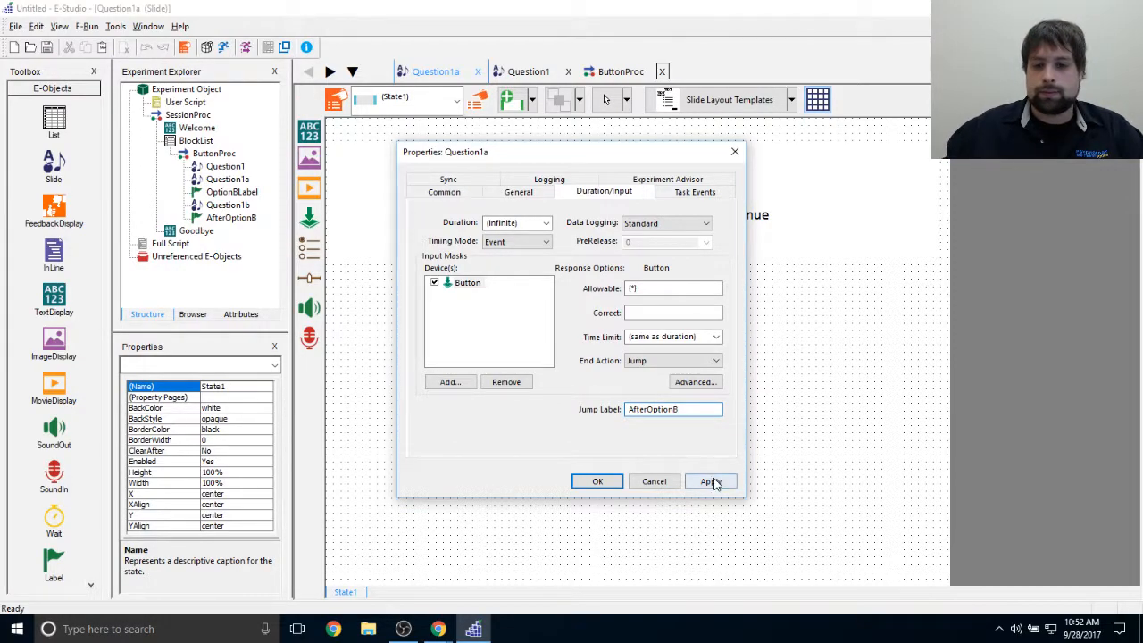
click(596, 481)
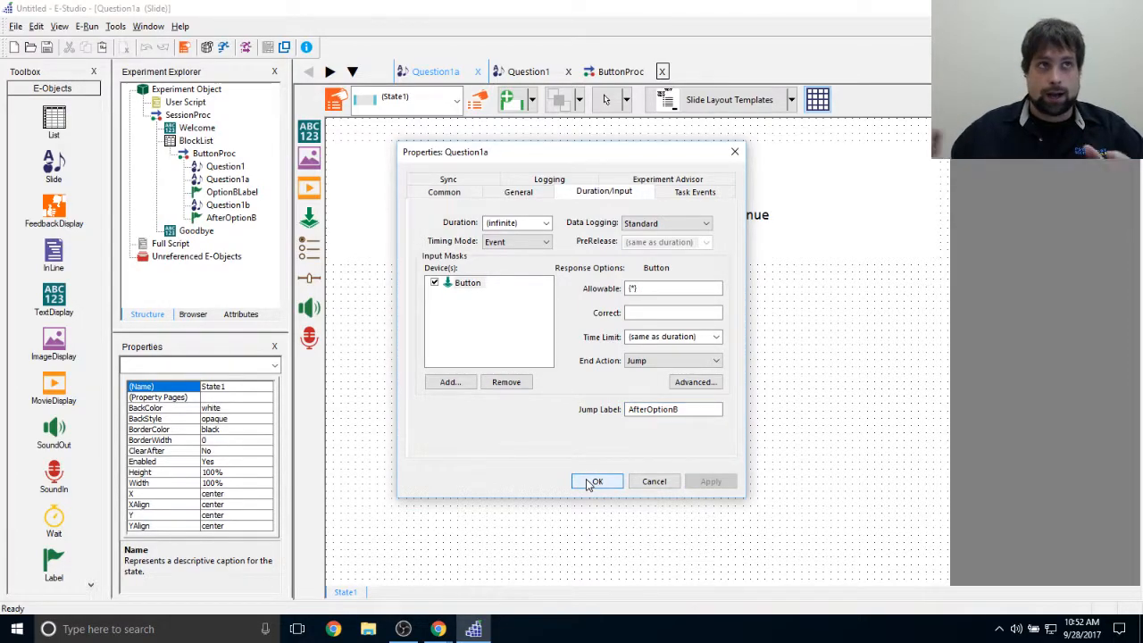
click(585, 482)
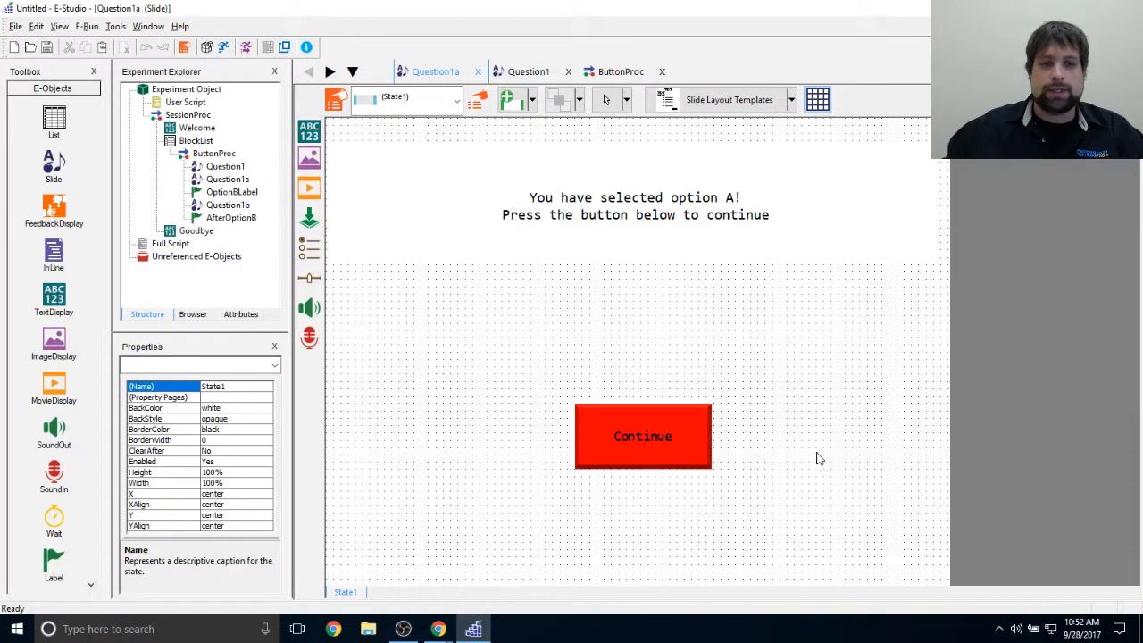
Step: Copy both the text object and the red Continue button from the Question1a slide
double_click(227, 204)
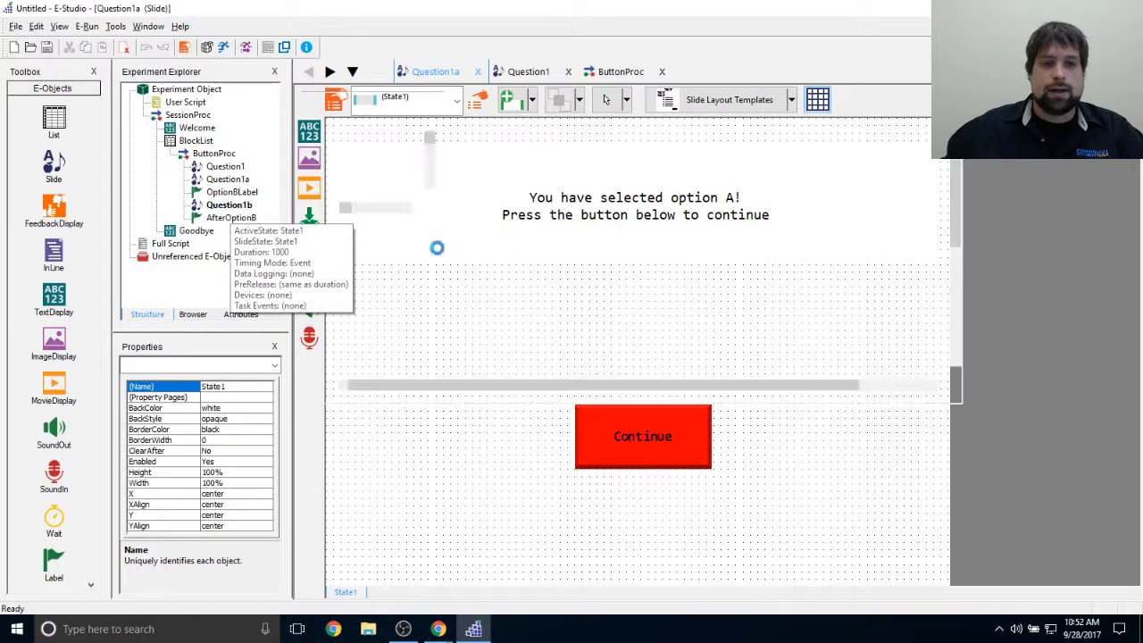
double_click(221, 181)
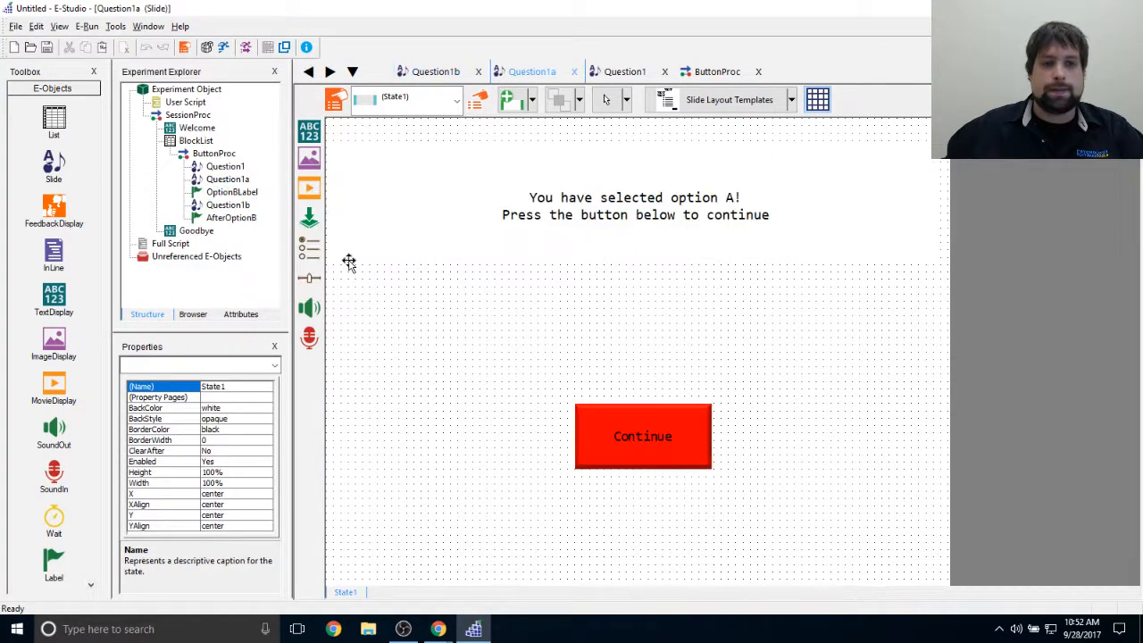
right_click(268, 193)
key(Escape)
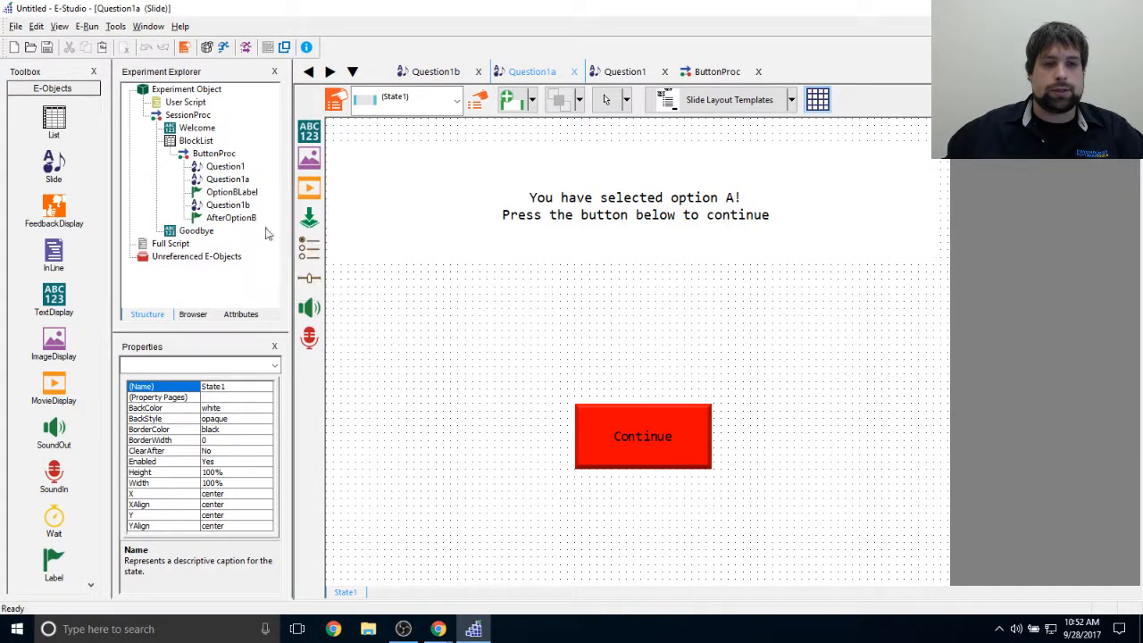
click(552, 239)
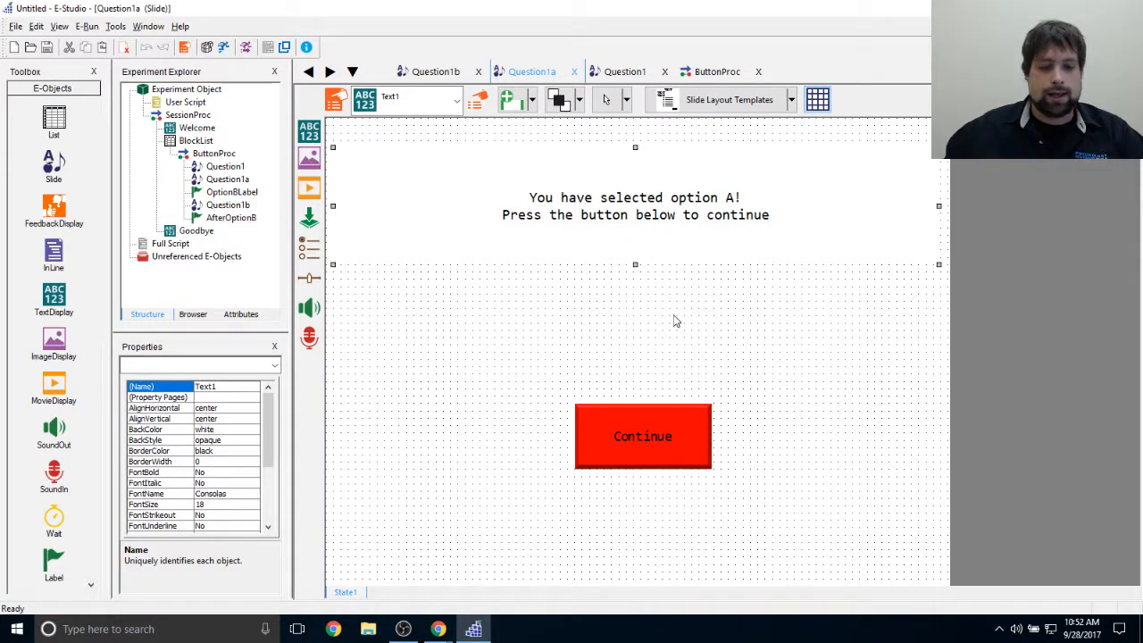
ctrl+click(670, 414)
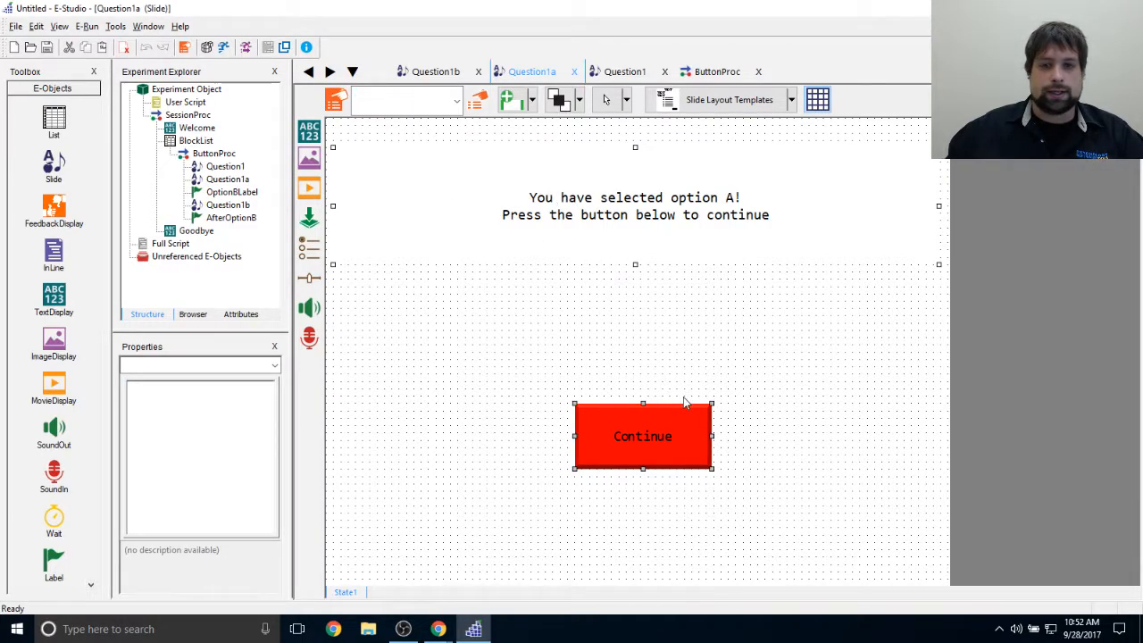
click(680, 360)
click(625, 214)
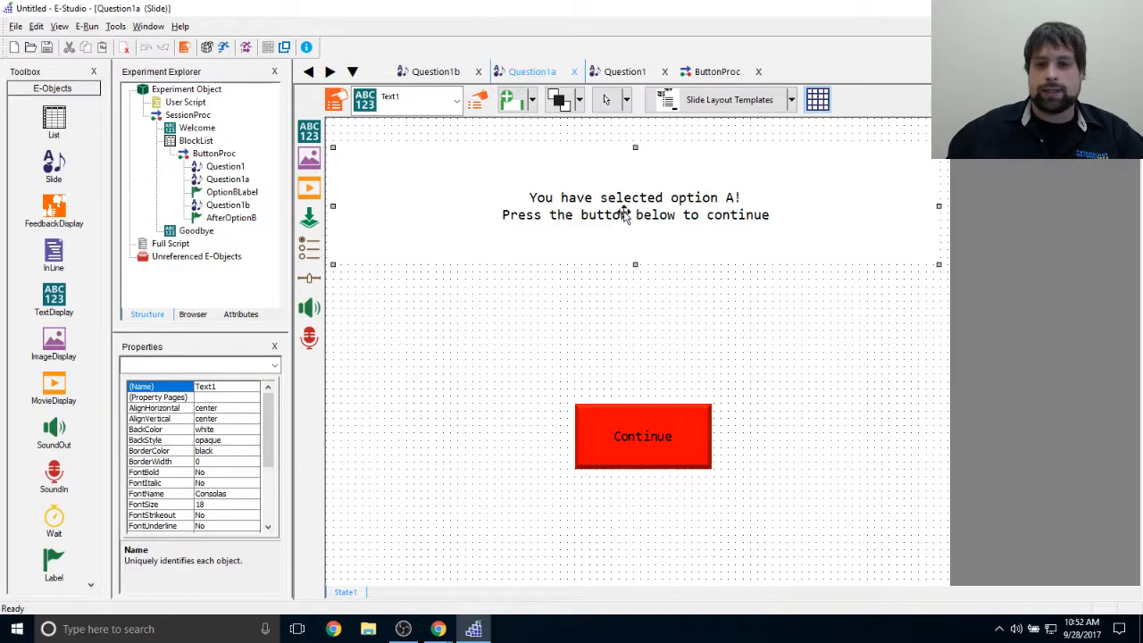
ctrl+click(688, 452)
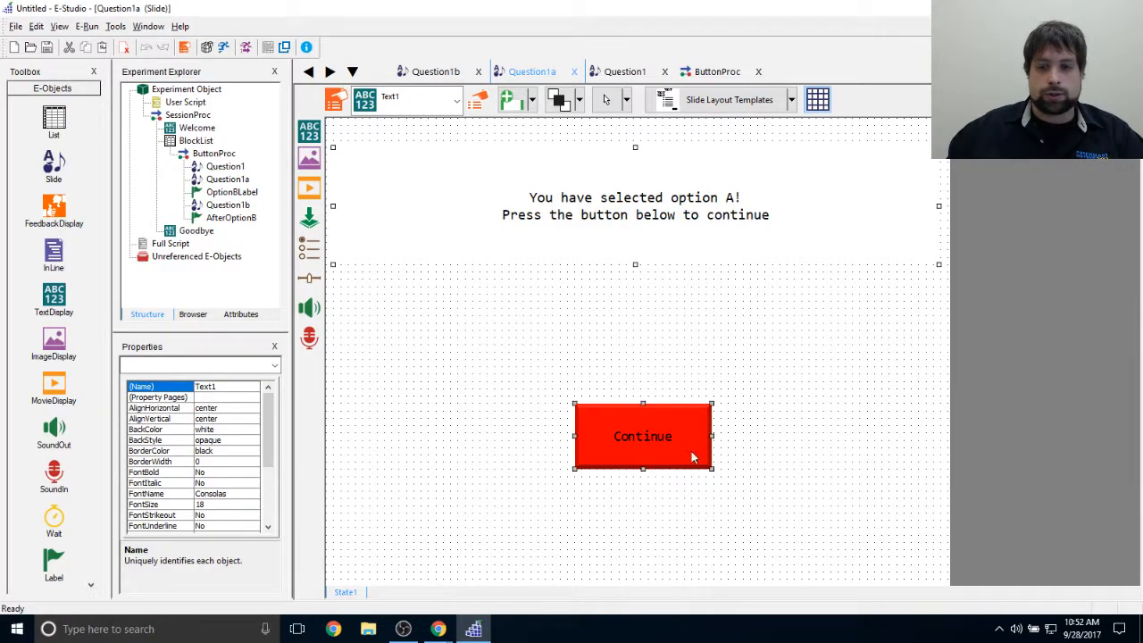
click(719, 368)
Step: Paste the copied text and Continue button onto the Question1b slide
double_click(234, 217)
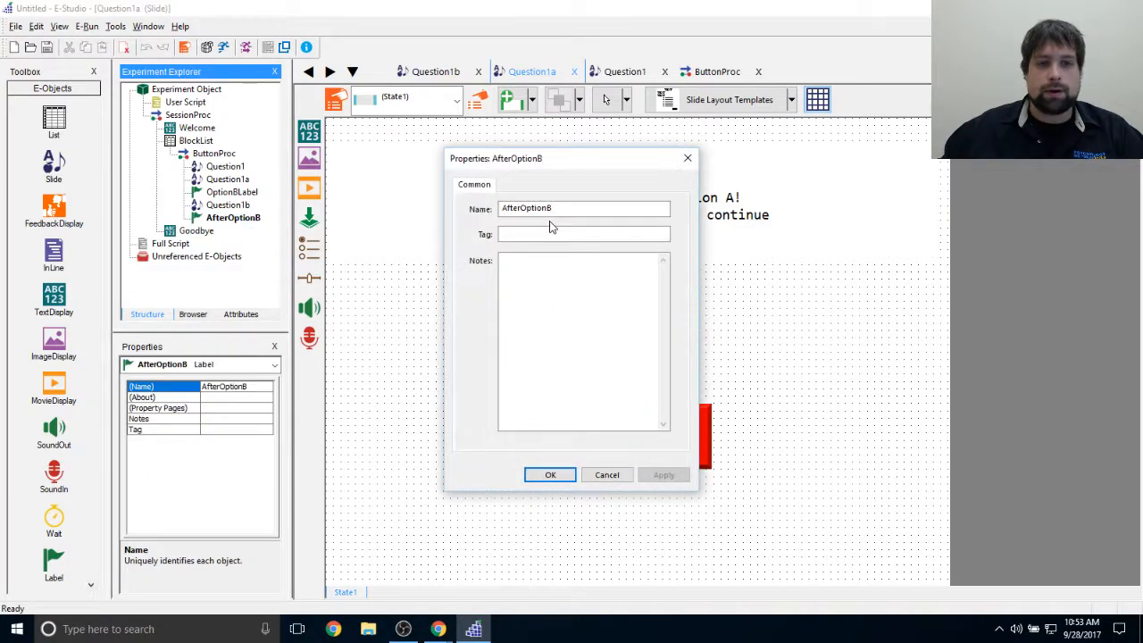
click(607, 475)
double_click(229, 204)
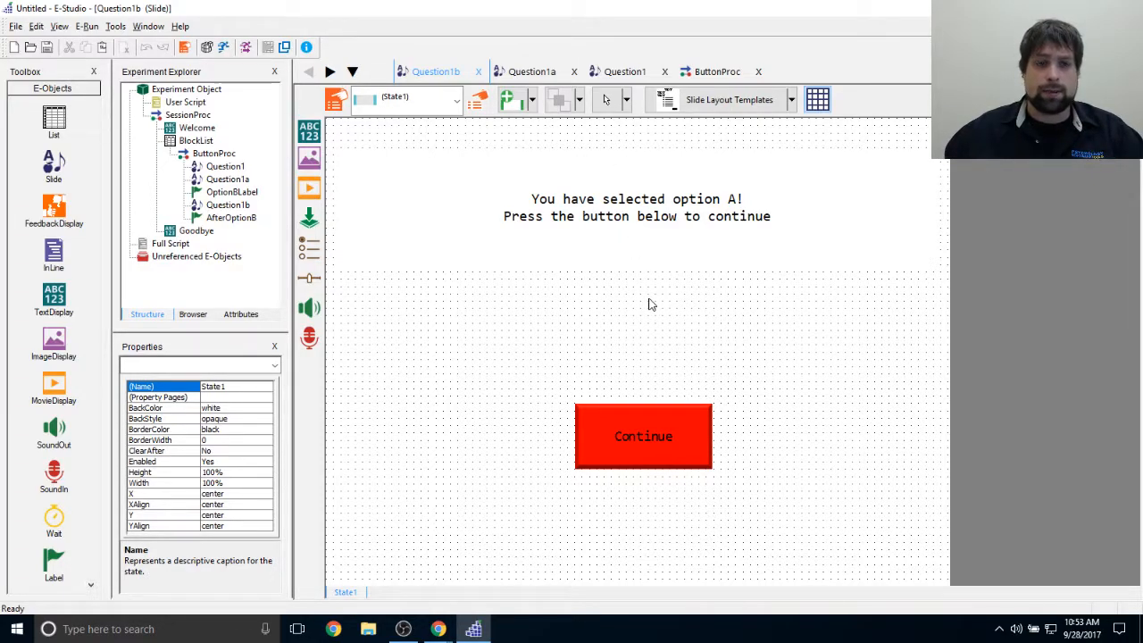
Step: Change the first line of the Question1b text to "You have selected option B!"
click(689, 217)
click(688, 217)
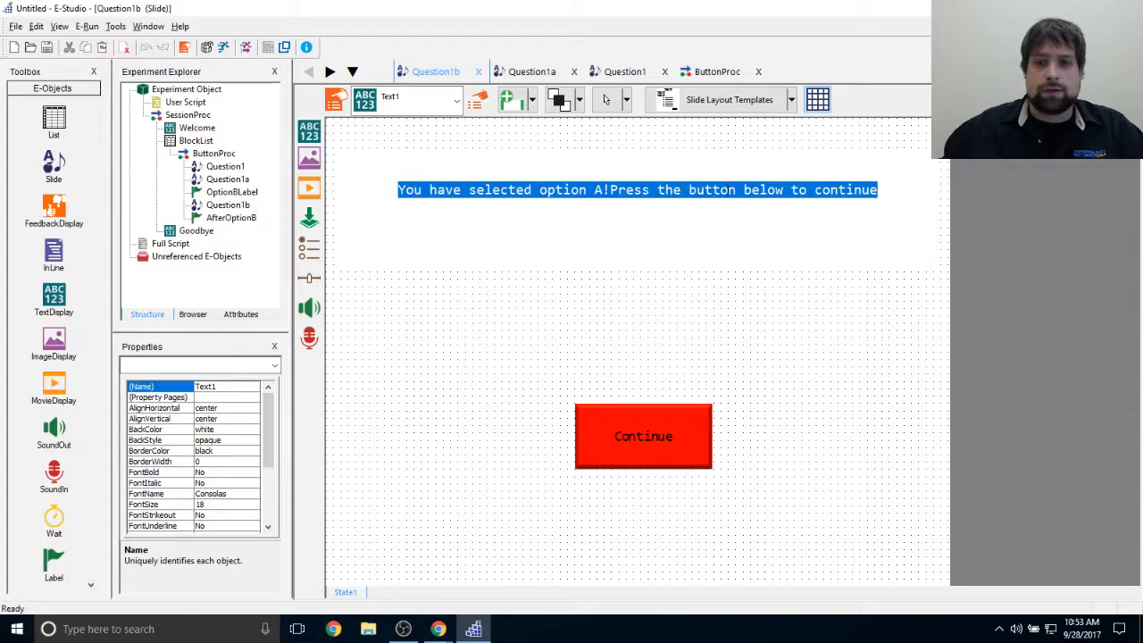
click(601, 190)
key(BackSpace)
text(B)
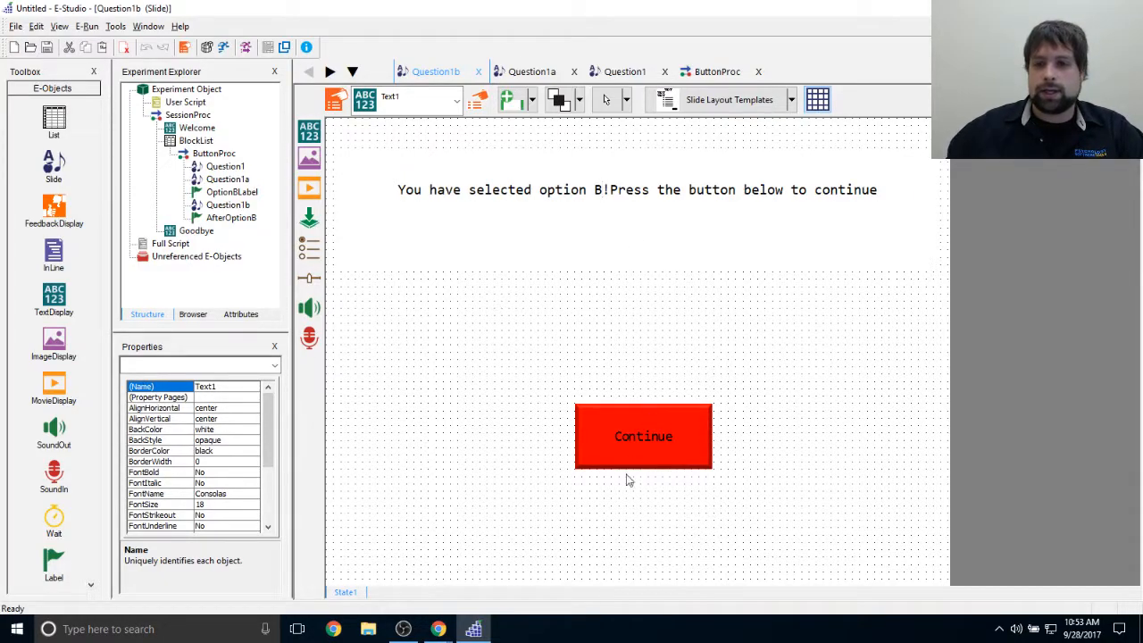
click(718, 332)
Step: Set the Question1b Continue button's theme background to the Enhanced1-BlueDark-Normal image and apply it
click(611, 421)
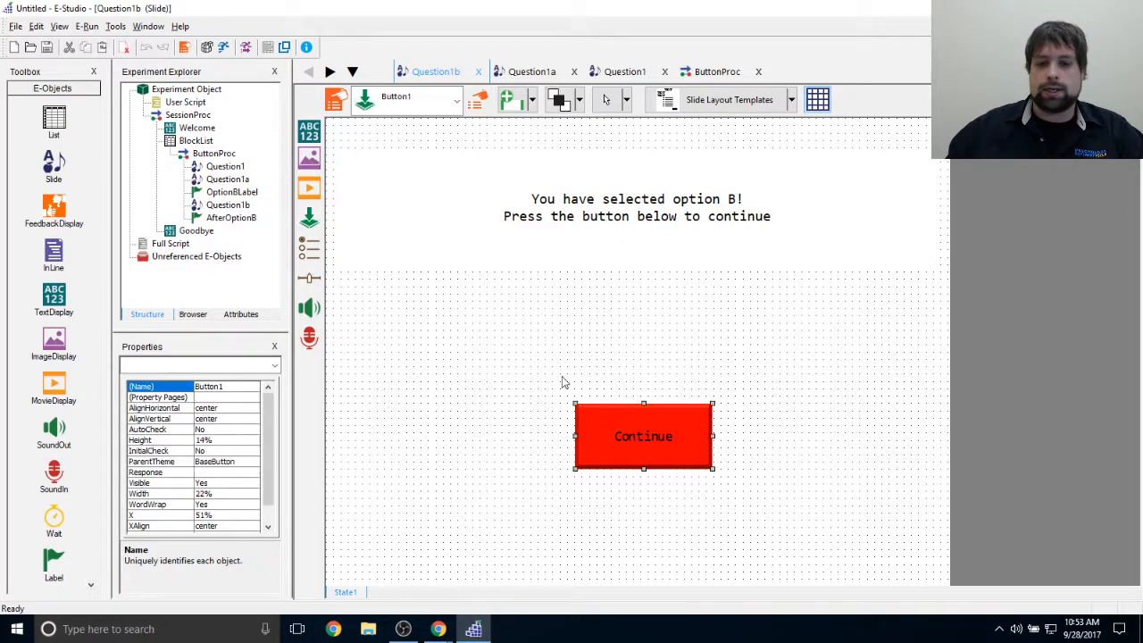
click(476, 103)
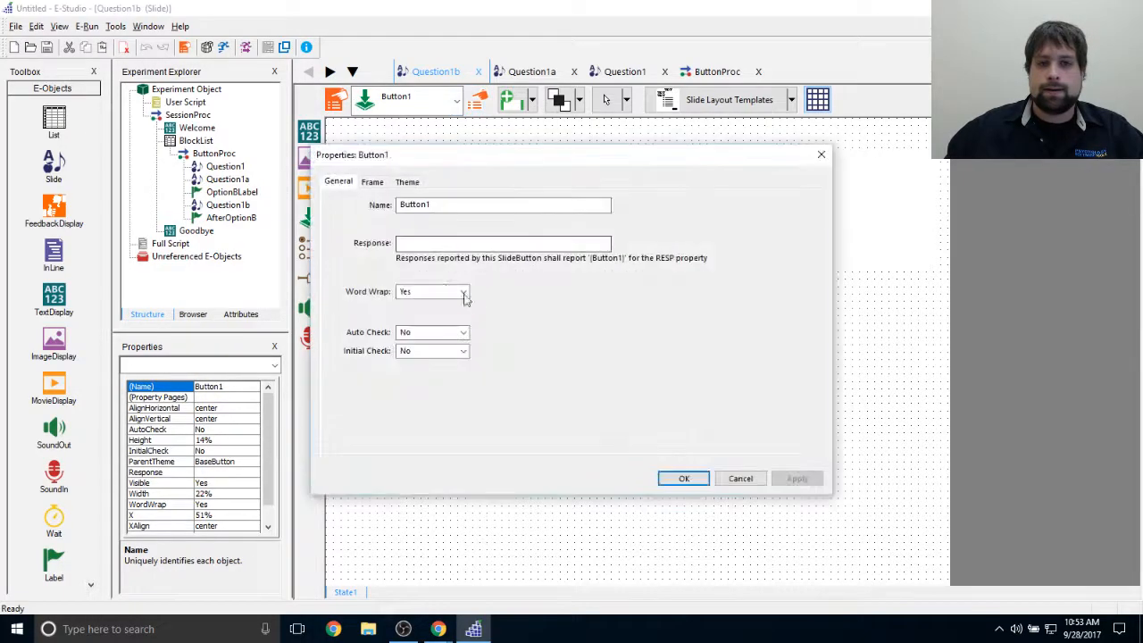
click(408, 182)
drag(458, 156, 604, 172)
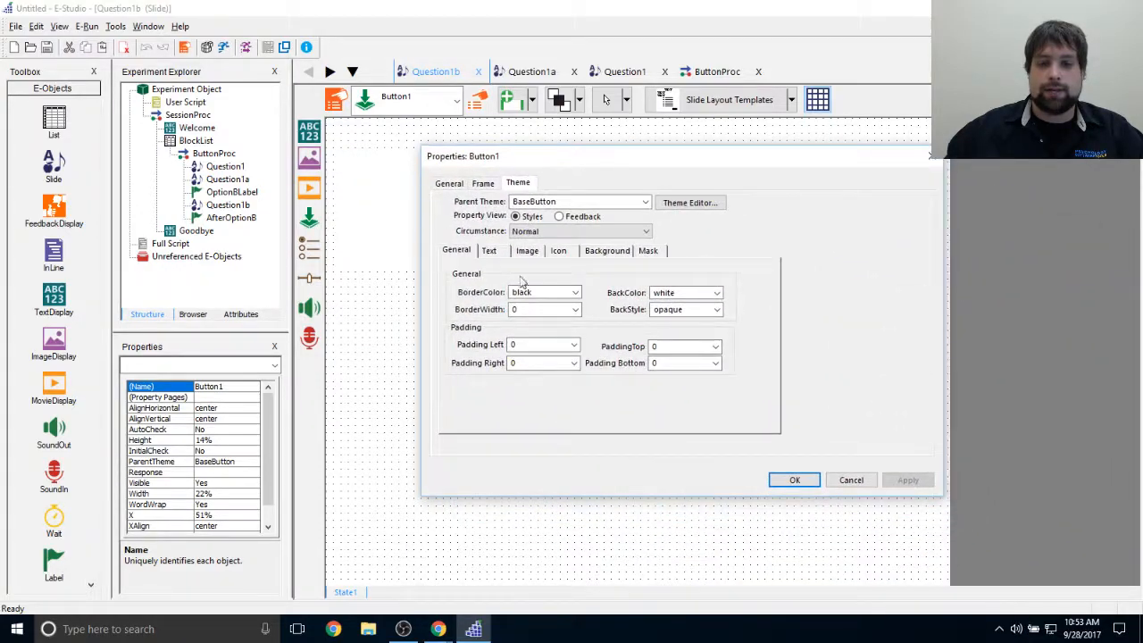
click(625, 252)
click(737, 282)
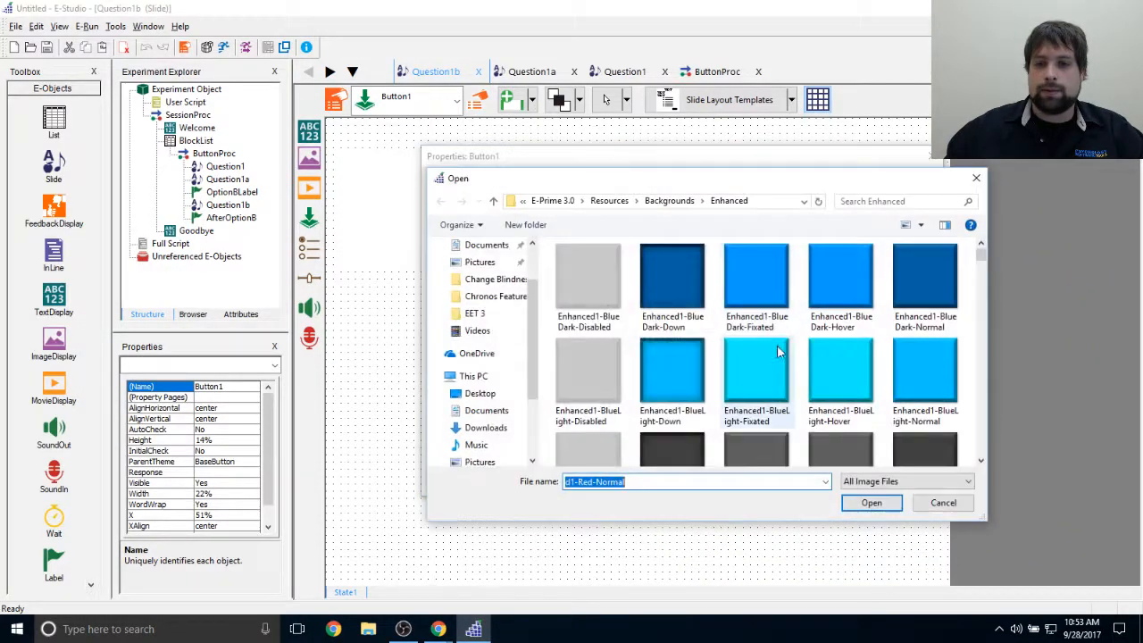
double_click(917, 285)
click(908, 483)
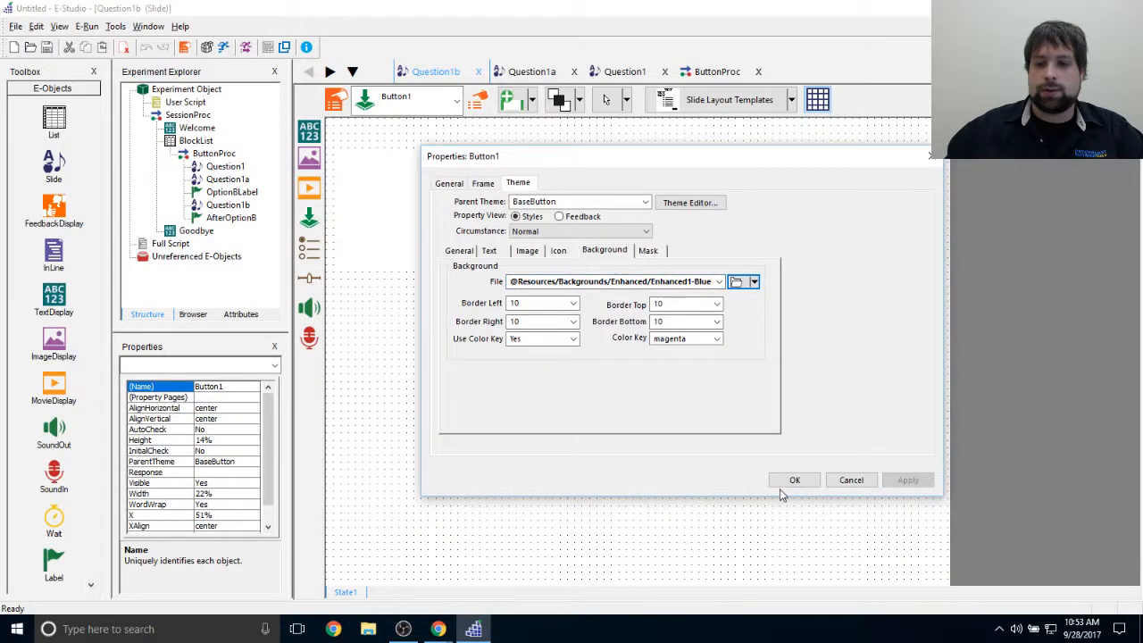
click(779, 486)
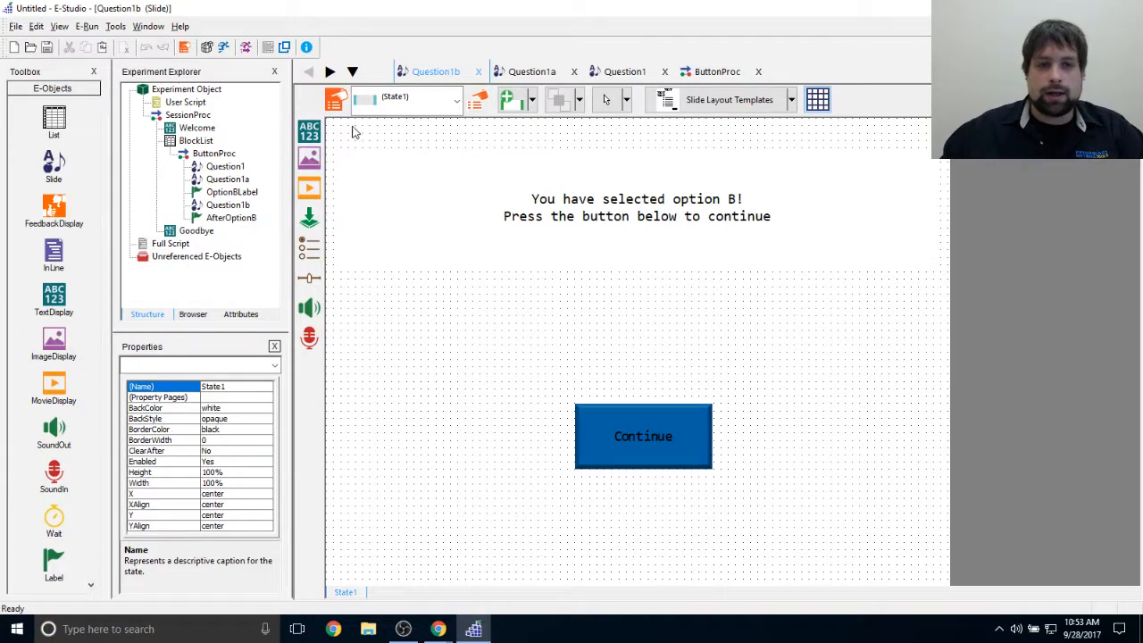
Step: Set the Question1b slide's duration to infinite and its data logging to Standard
click(333, 102)
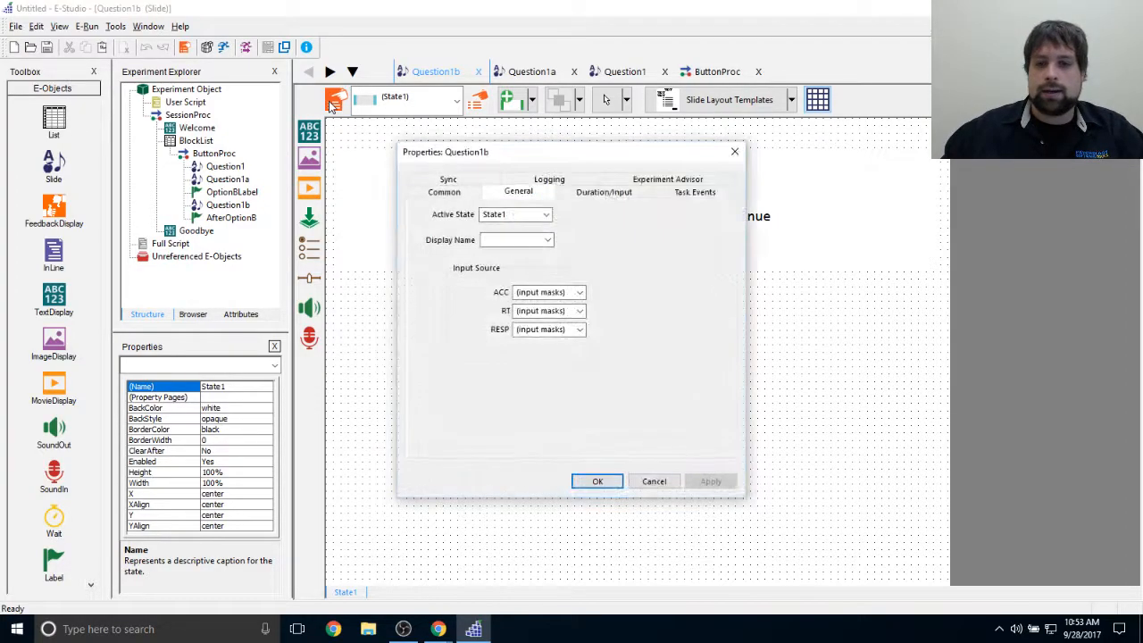
click(588, 193)
click(546, 223)
click(540, 238)
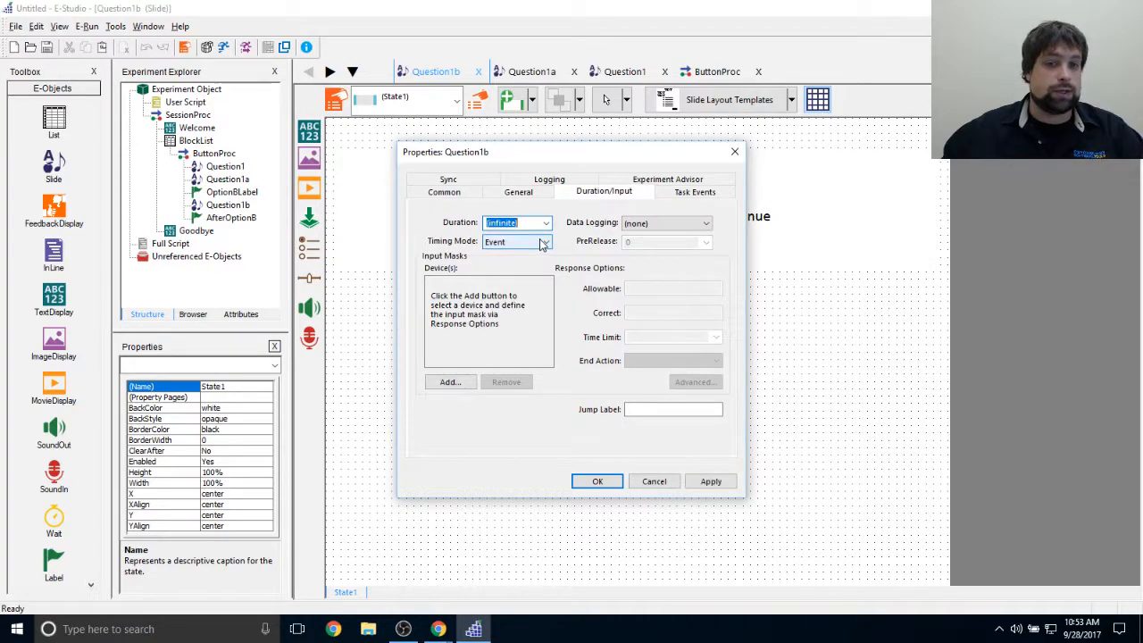
click(533, 222)
click(705, 223)
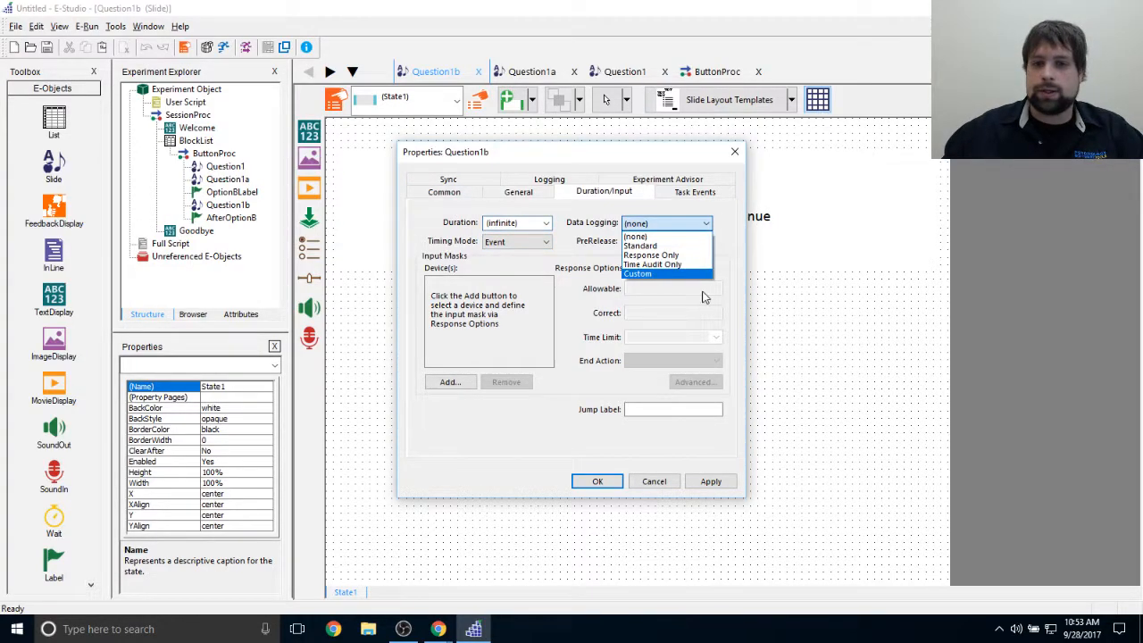
click(697, 246)
Step: Add the Button device as an input mask on the Question1b slide and apply the properties
click(452, 383)
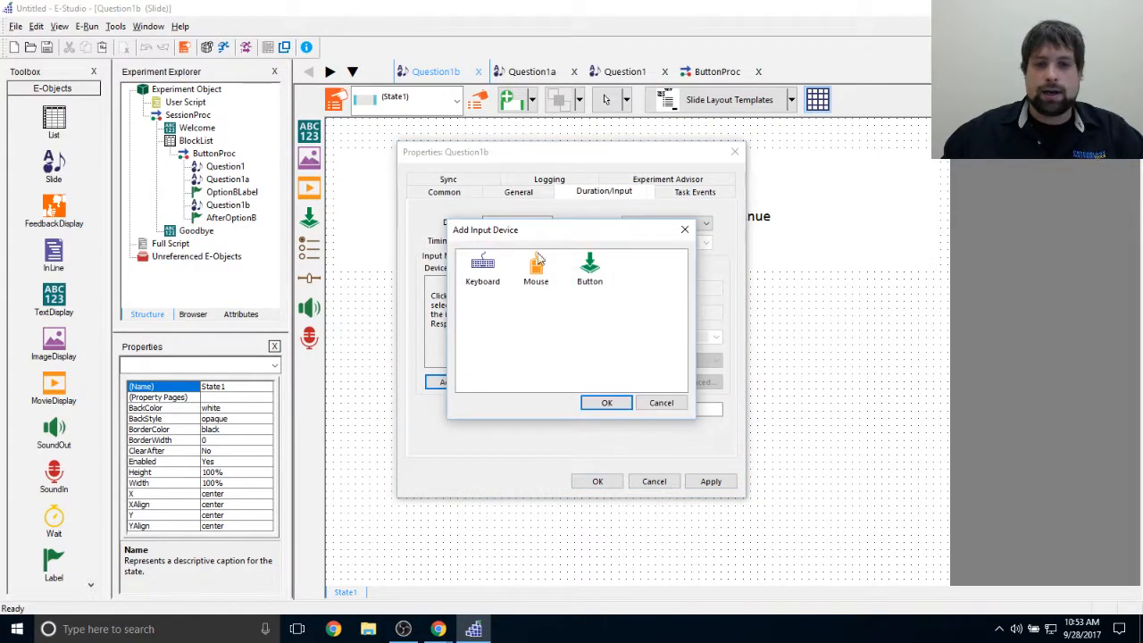
double_click(589, 268)
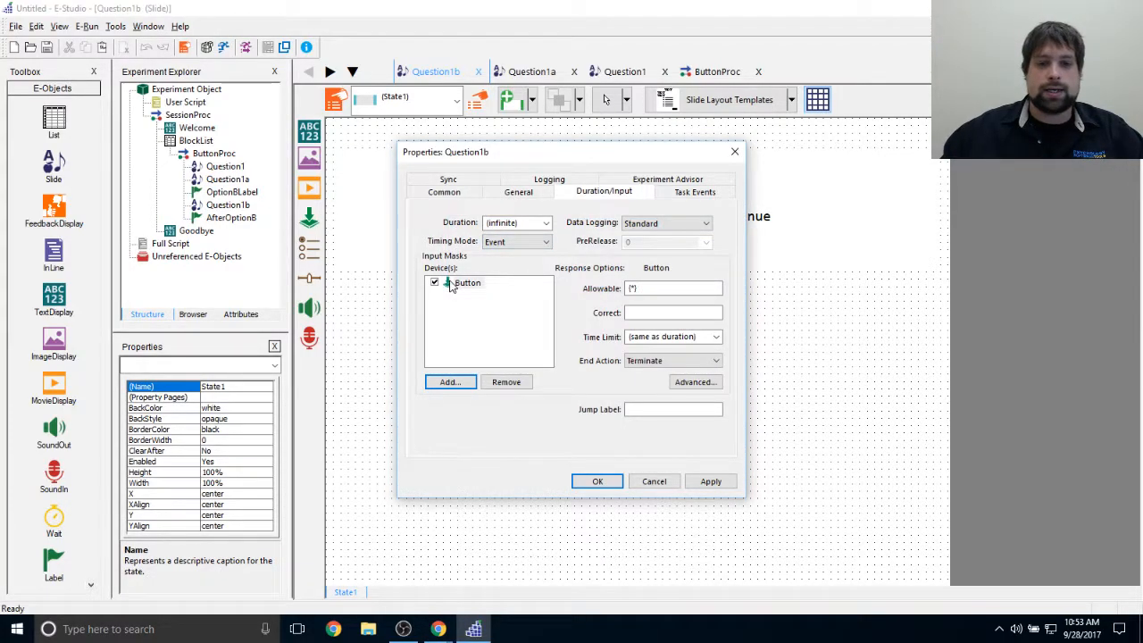
click(662, 288)
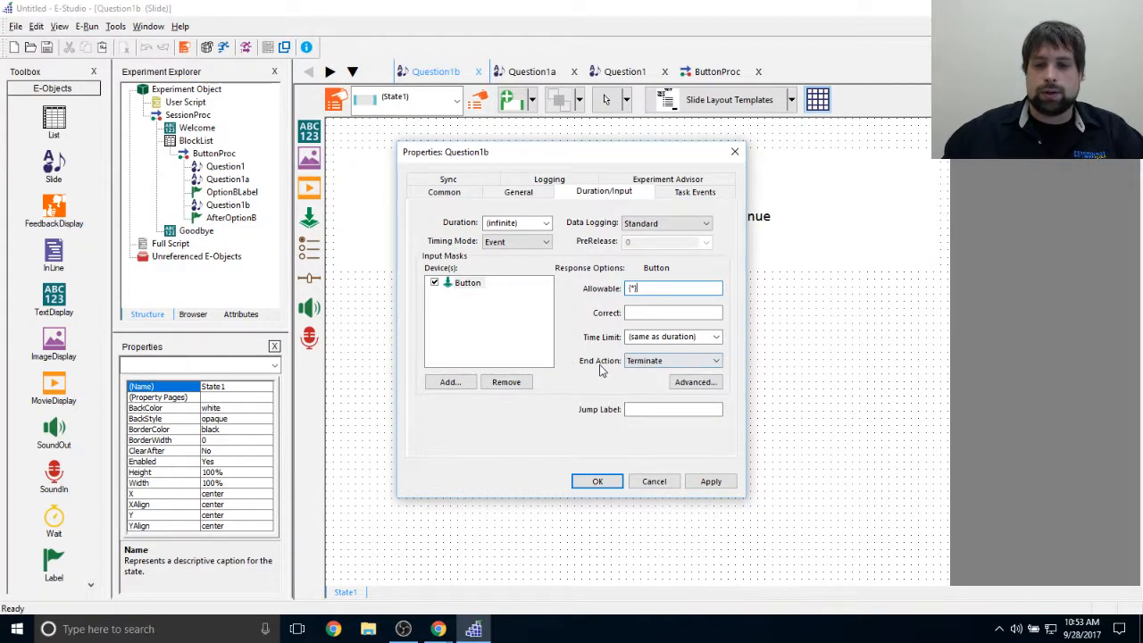
click(715, 481)
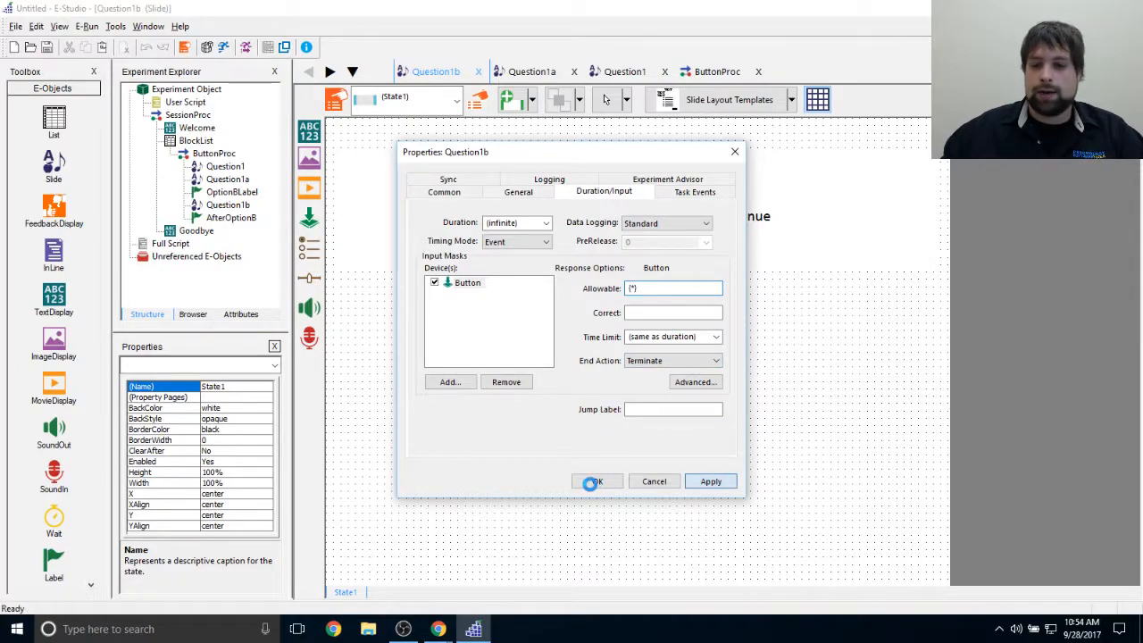
click(592, 482)
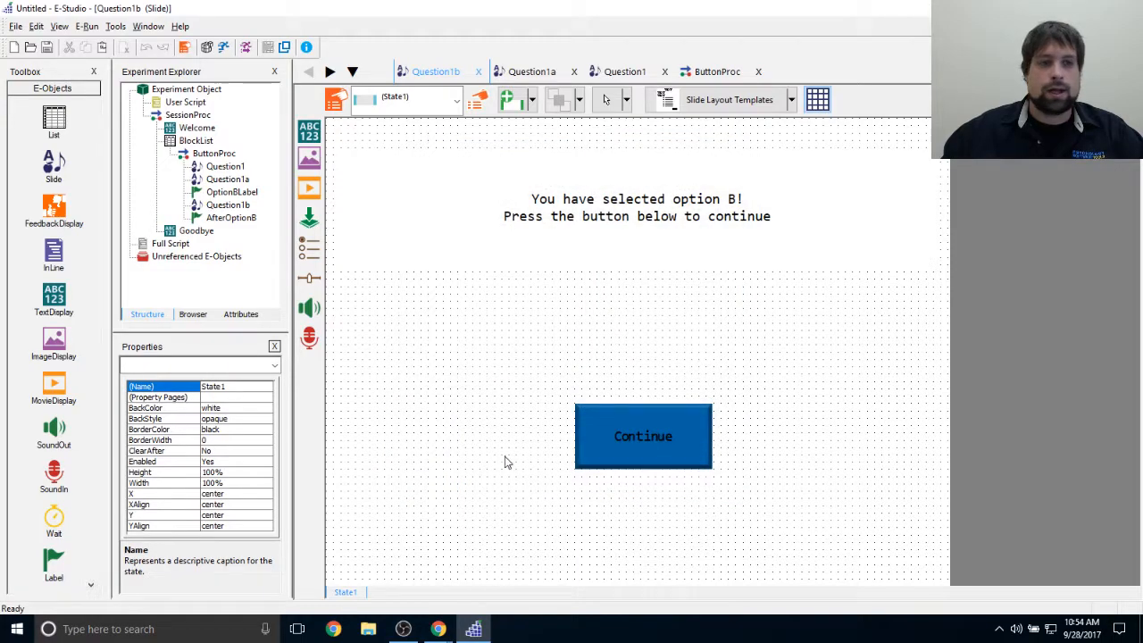
Step: Save the experiment to the Desktop as SurveySample
click(46, 47)
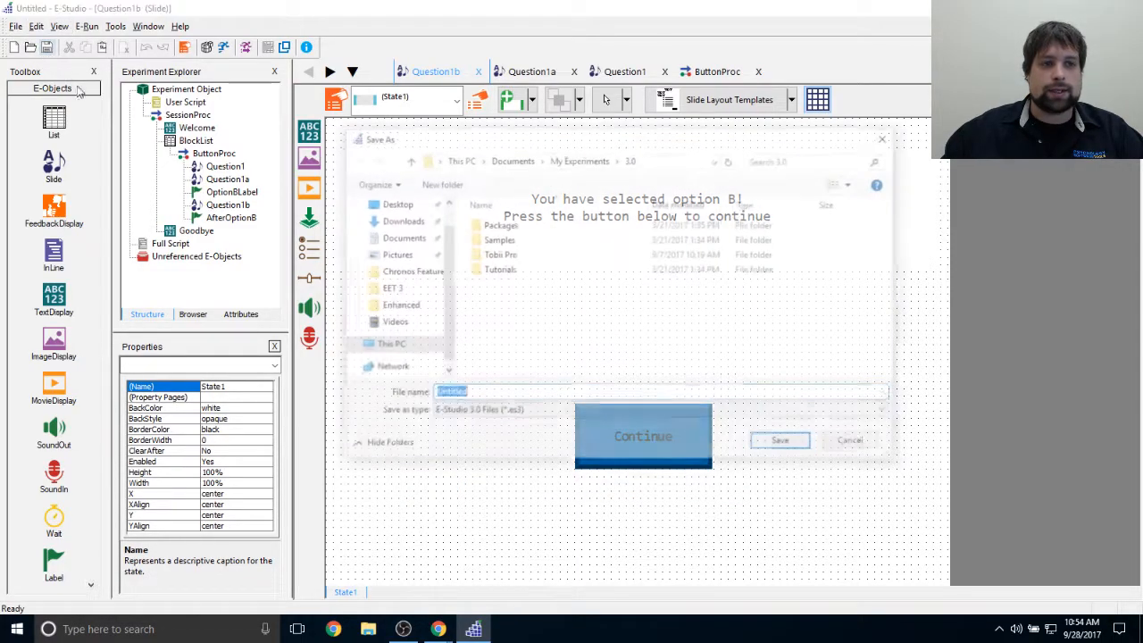
click(393, 203)
click(531, 396)
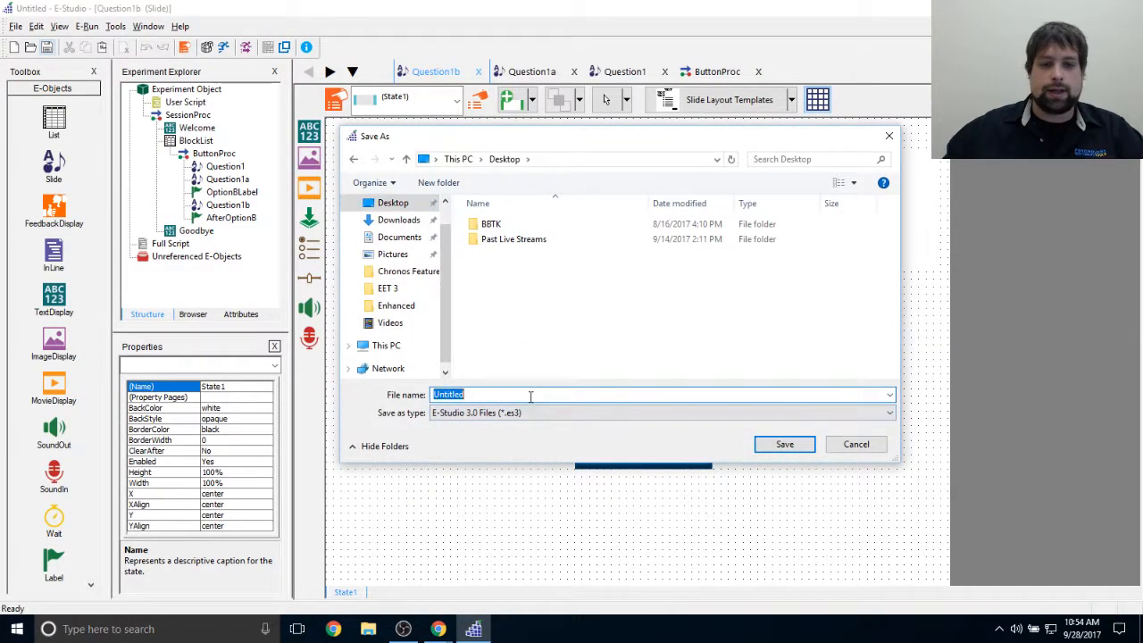
text(Su)
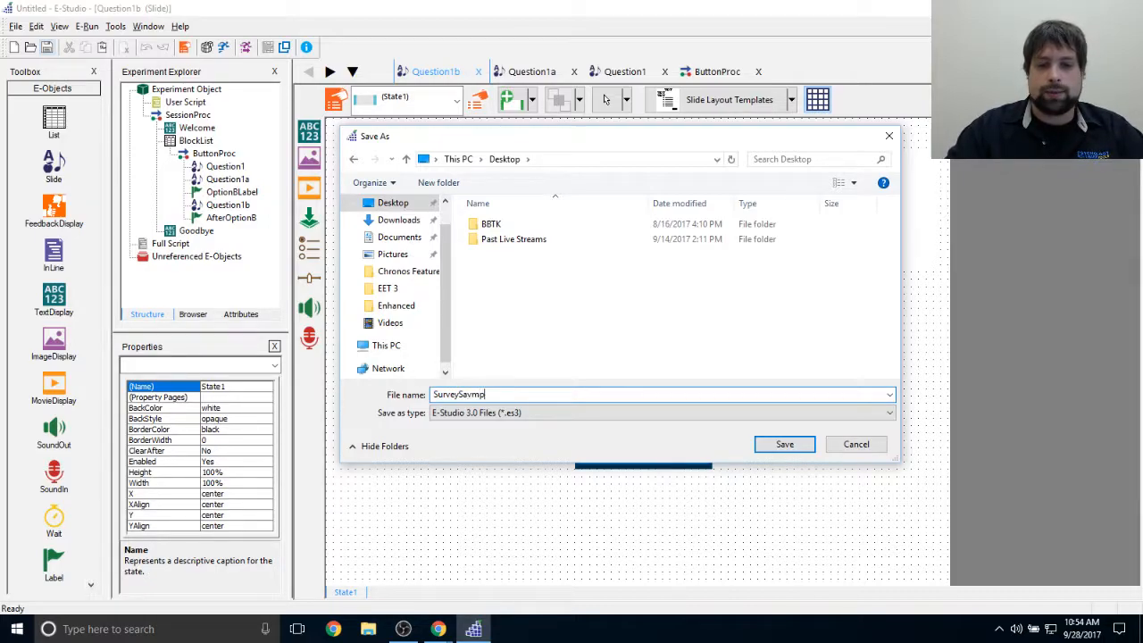
text(rveySample)
key(Return)
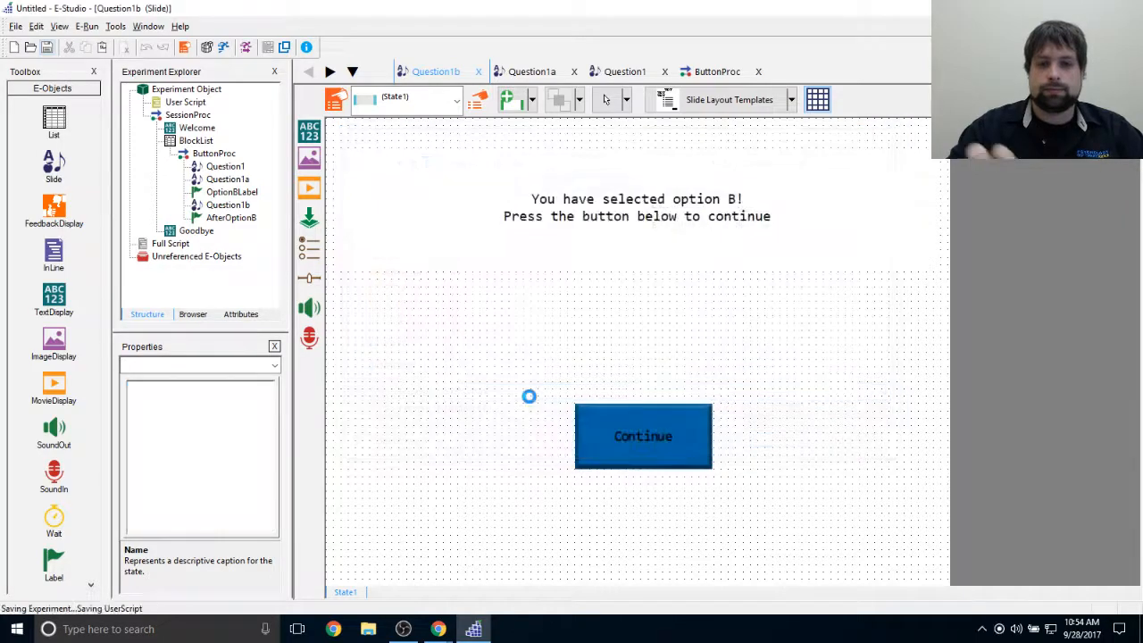
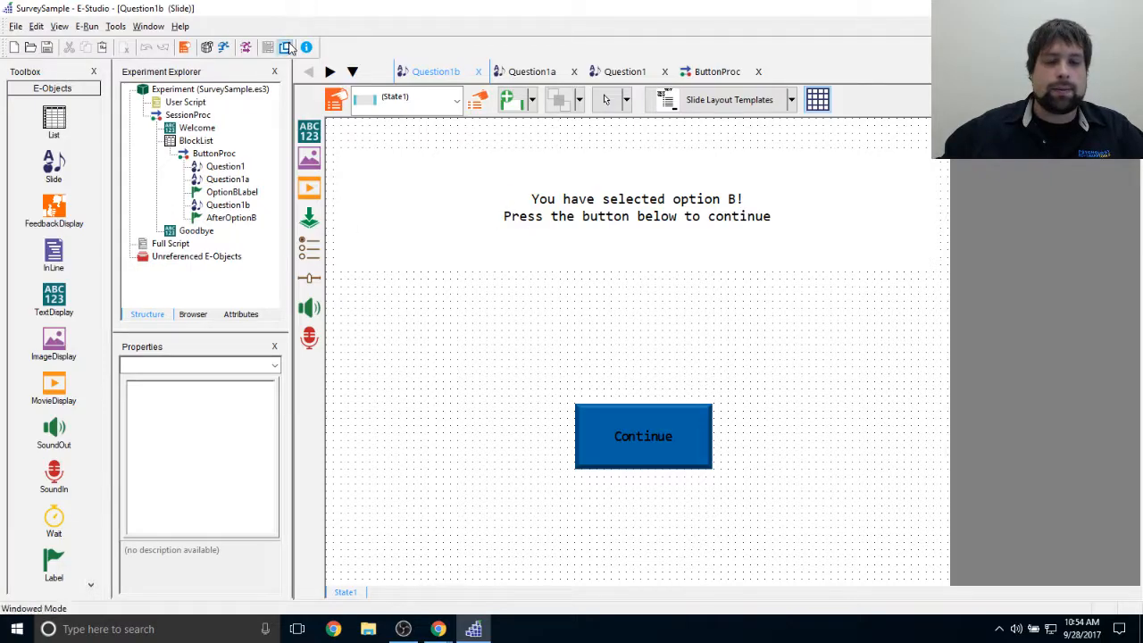
Step: Start a windowed test run of the experiment with the default startup values and move its display window clear
click(284, 46)
click(746, 552)
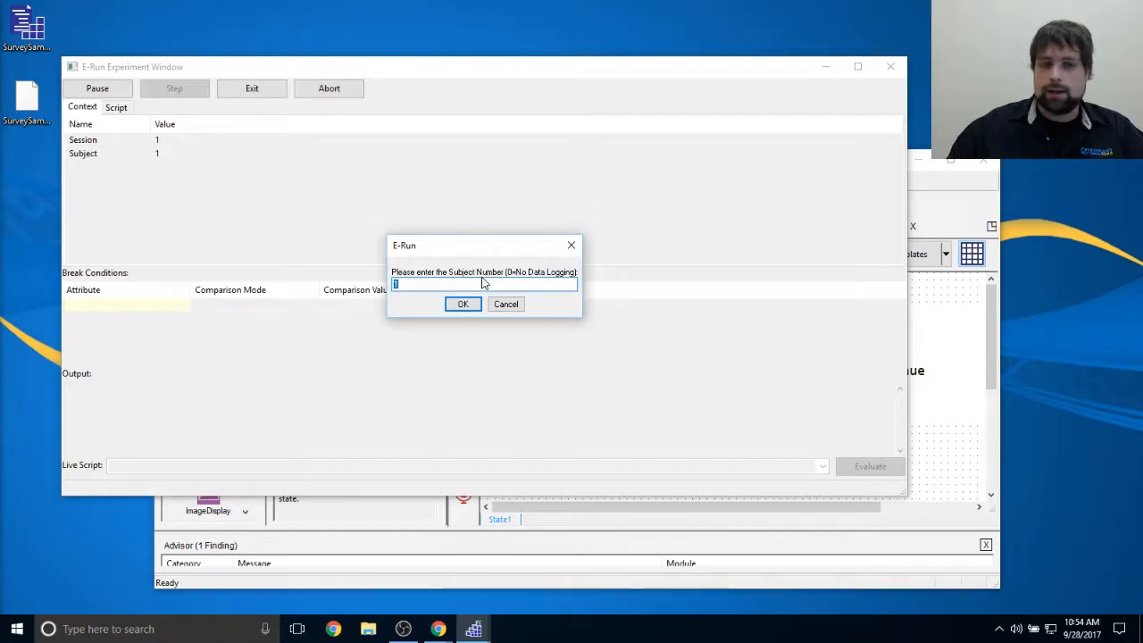
key(Return)
key(Return)
key(Return)
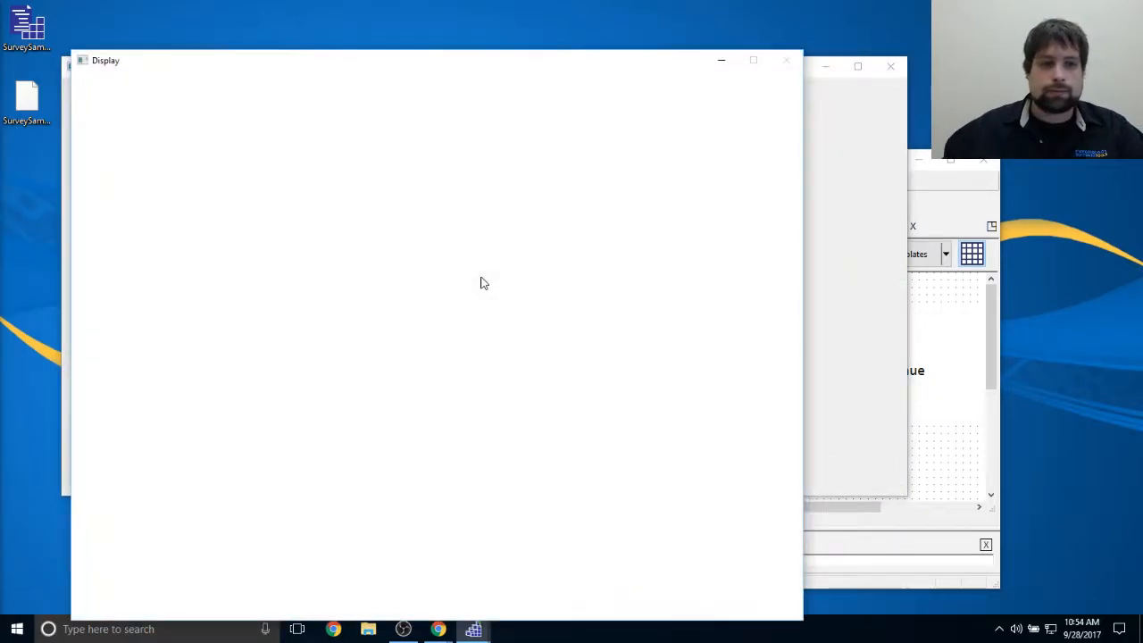
drag(382, 68, 564, 9)
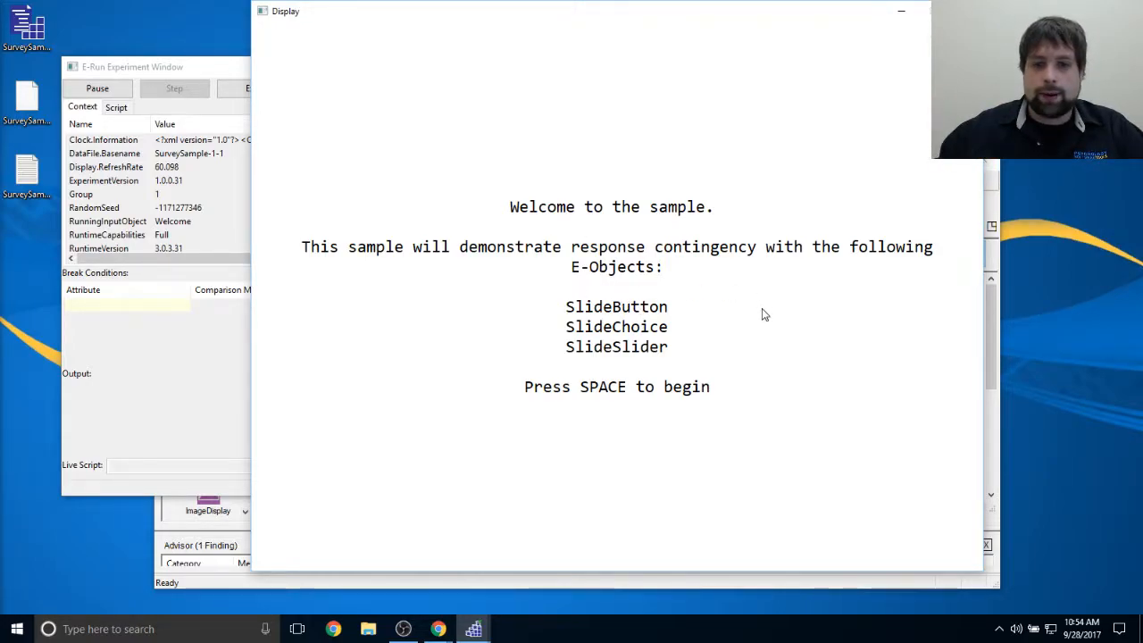
Step: Run through the experiment choosing Option A, continue past the follow-up slide, and exit the run
key(space)
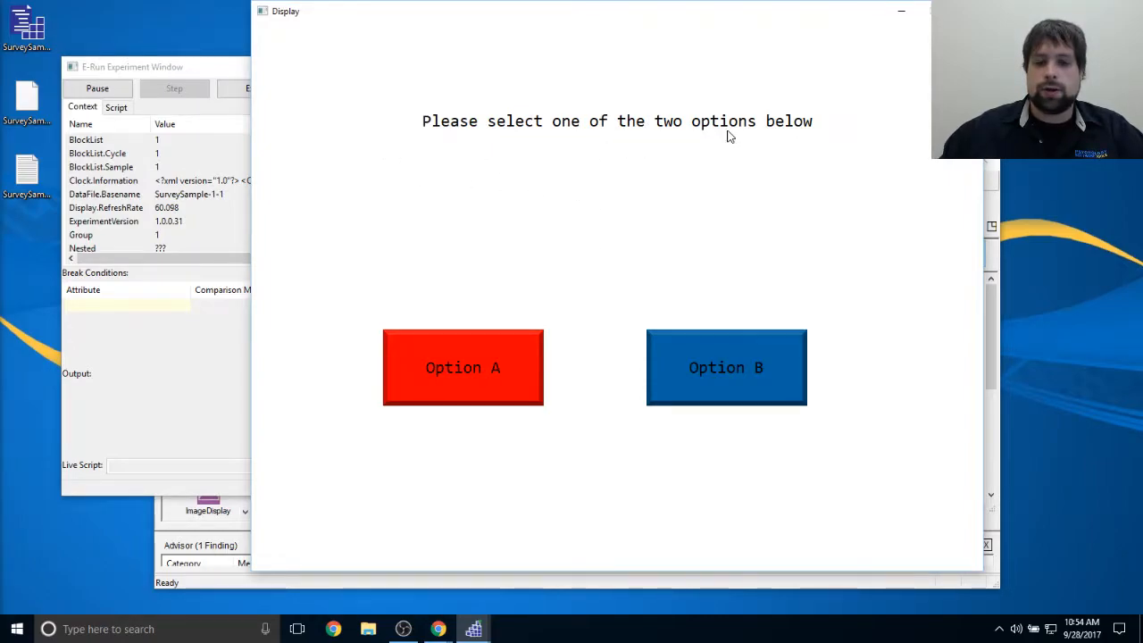
click(432, 388)
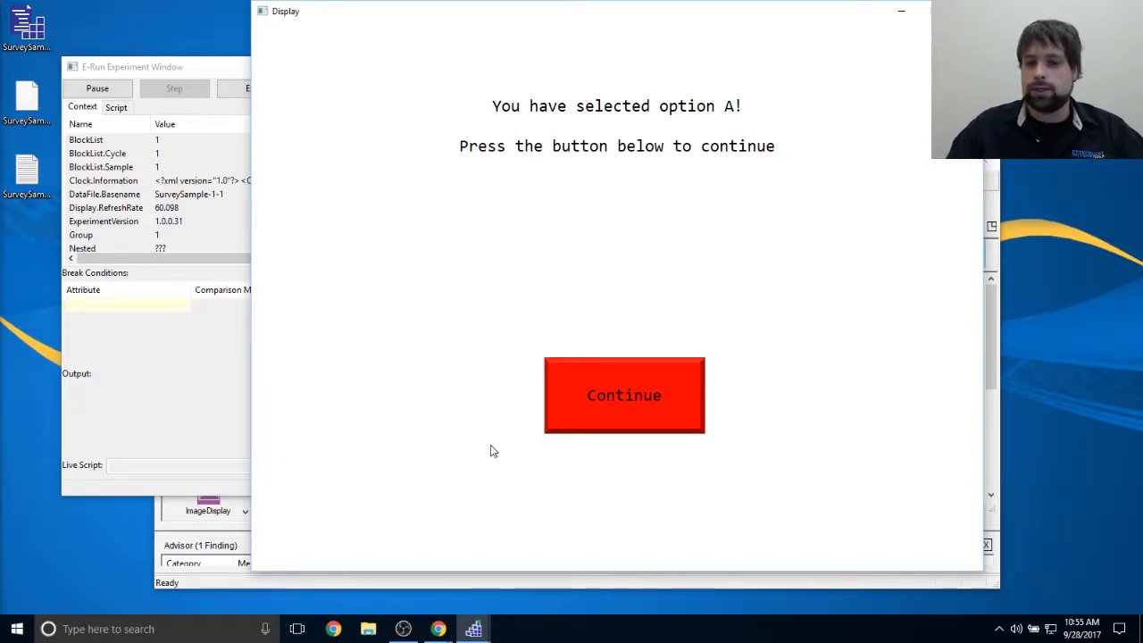
click(607, 411)
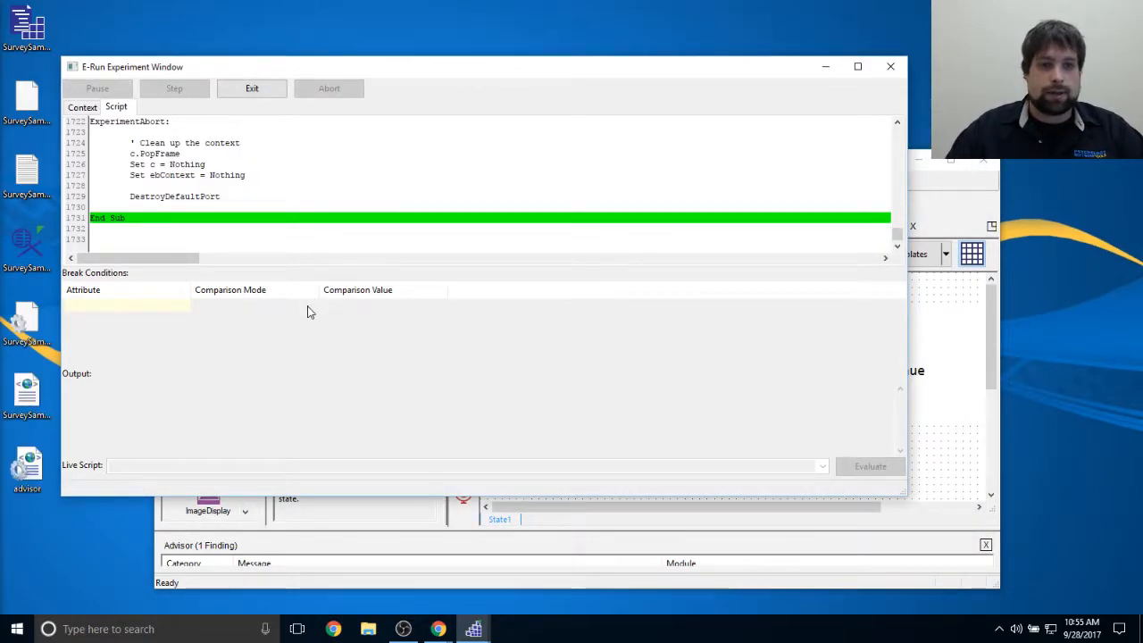
click(259, 93)
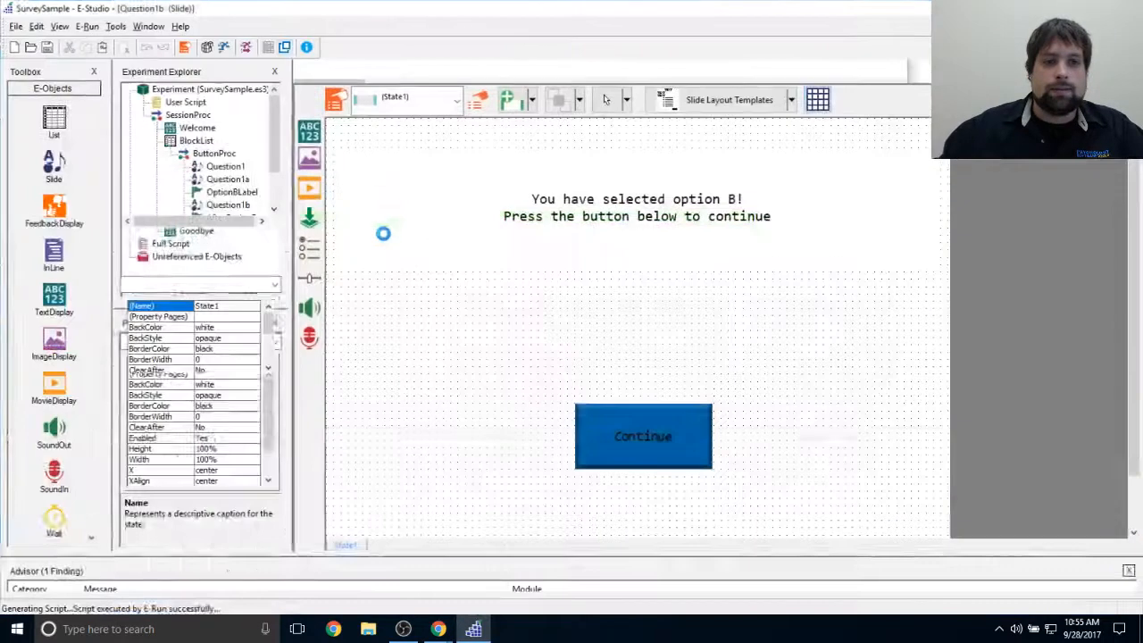
Step: Test the experiment again with subject number 0, choosing Option B and continuing to the end, and exit the run
click(246, 47)
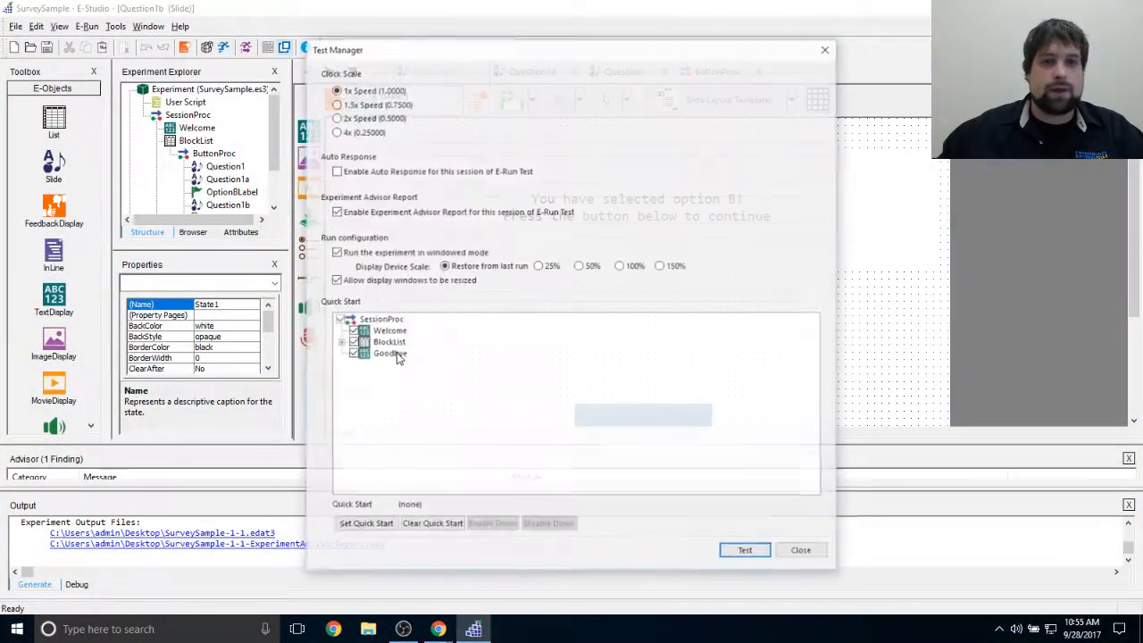
click(745, 551)
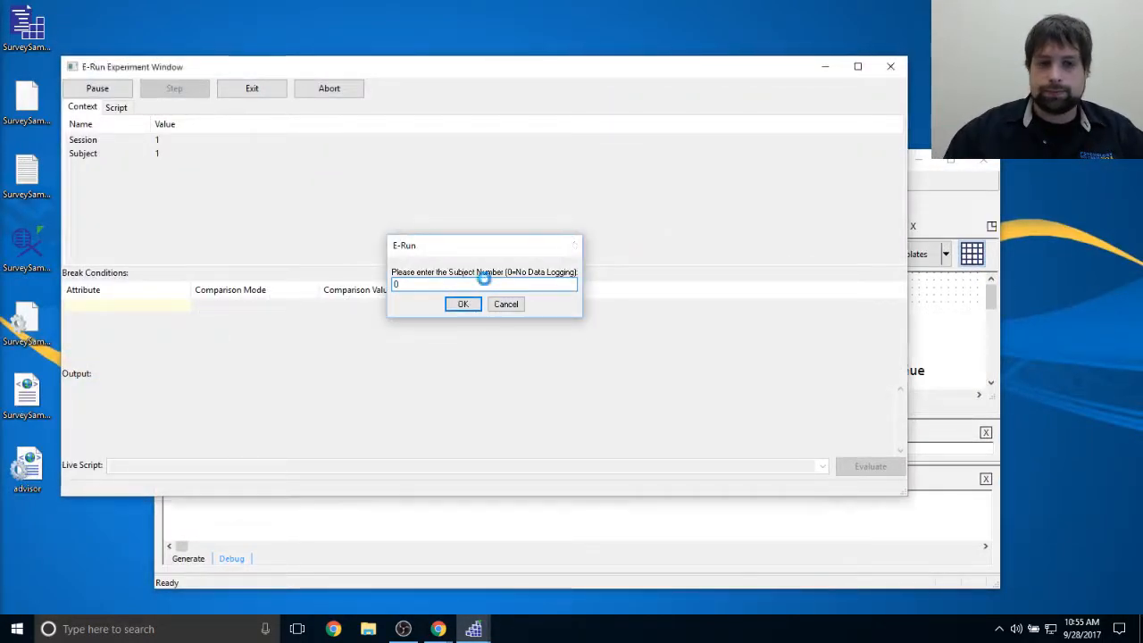
key(Return)
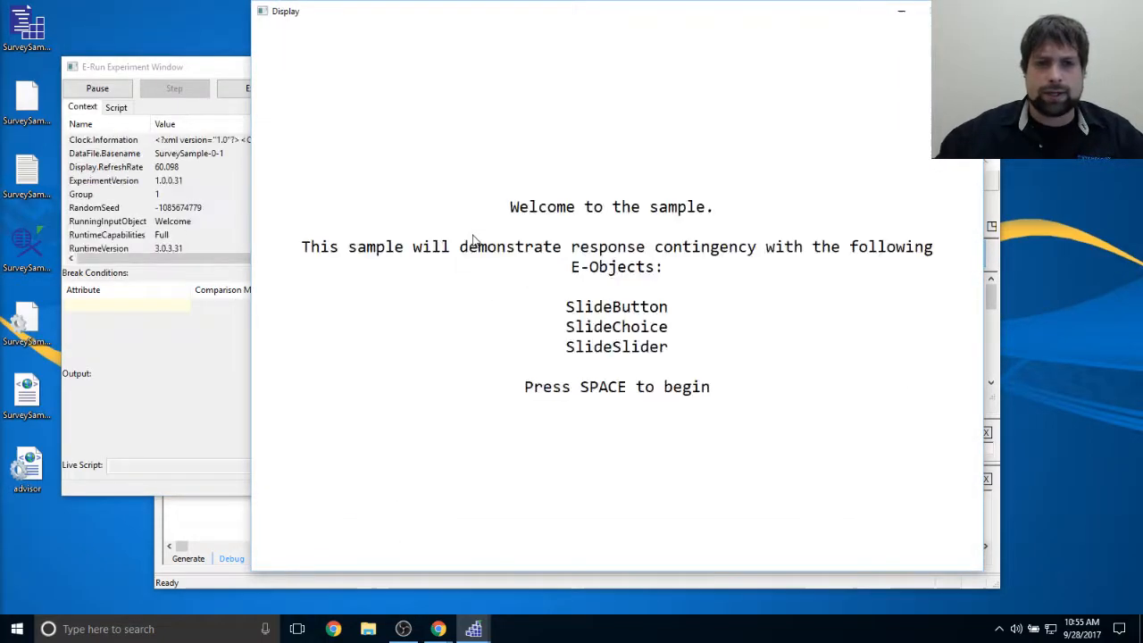
key(space)
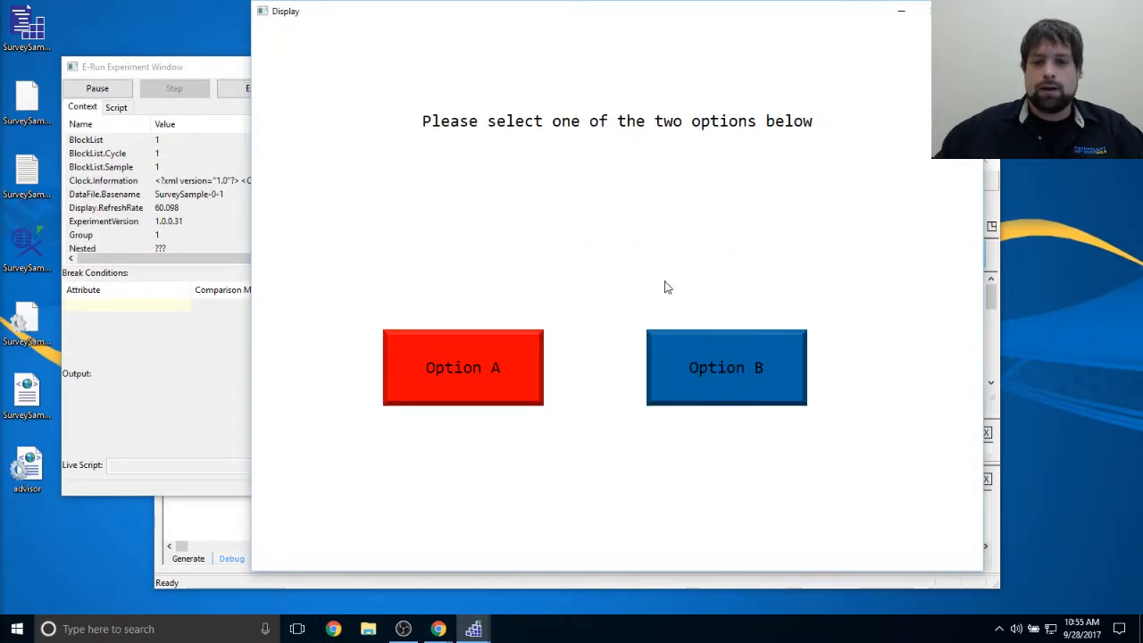
click(702, 379)
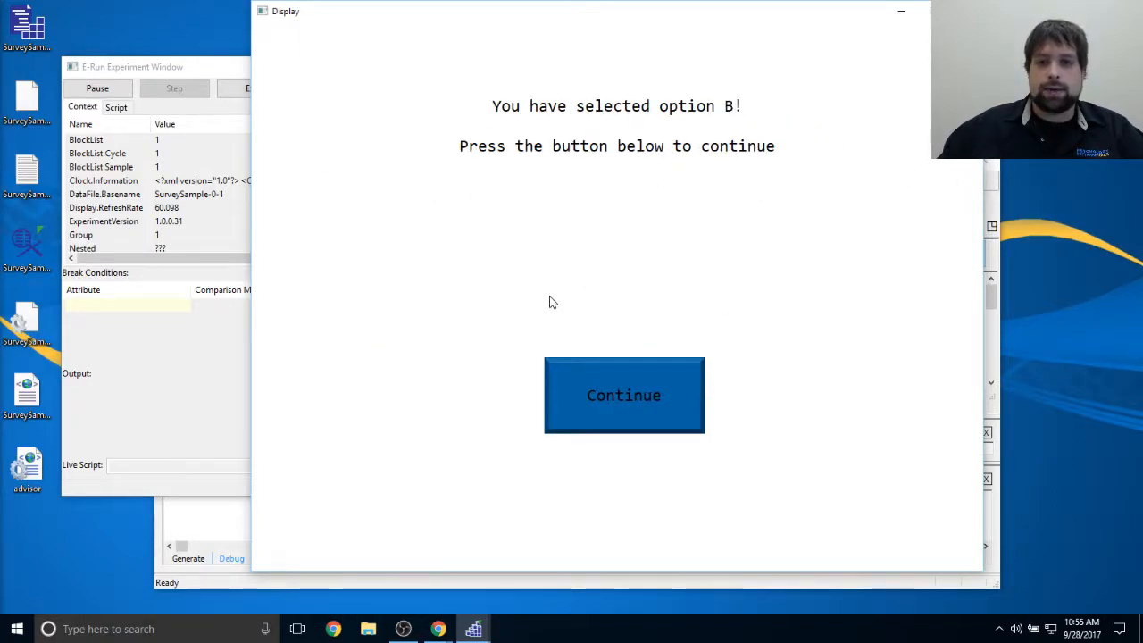
click(552, 405)
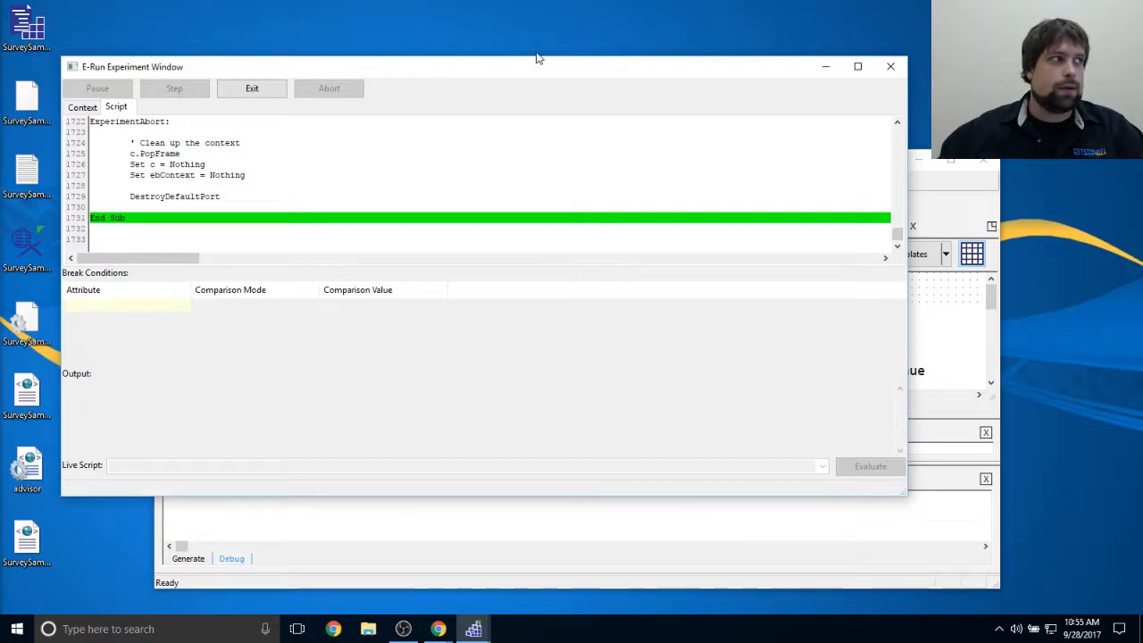
click(251, 89)
Step: Close all open object windows and enlarge the Experiment Explorer to show the full structure
click(390, 206)
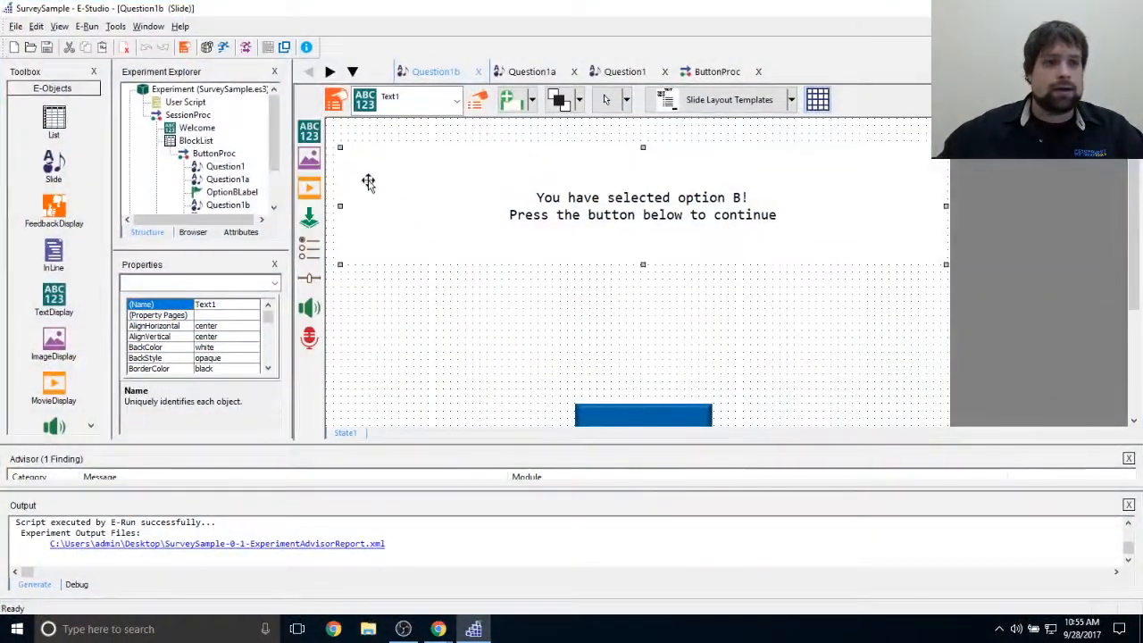
click(147, 26)
click(158, 90)
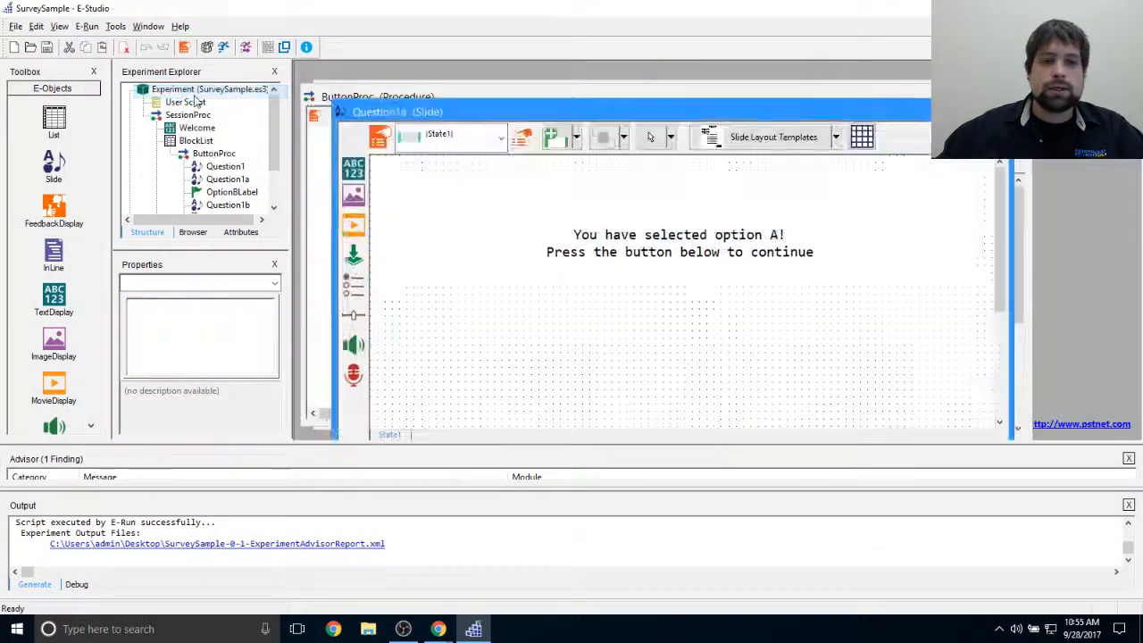
drag(274, 253, 273, 303)
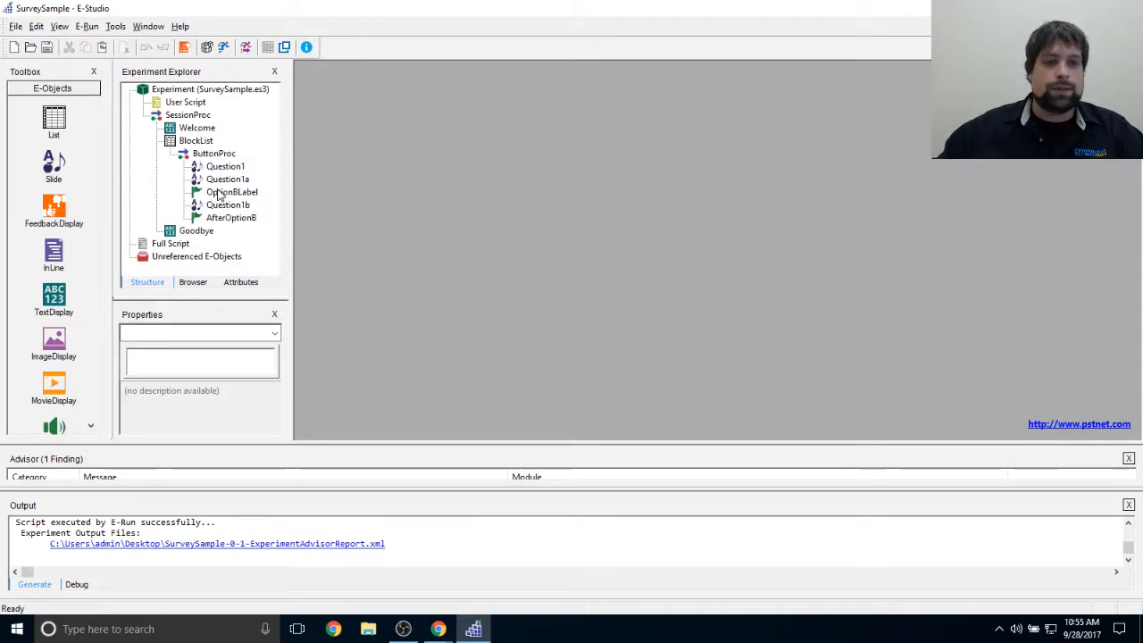
Step: Add a second level to BlockList with the procedure ChoiceProc, and create that procedure
mouse_move(227, 182)
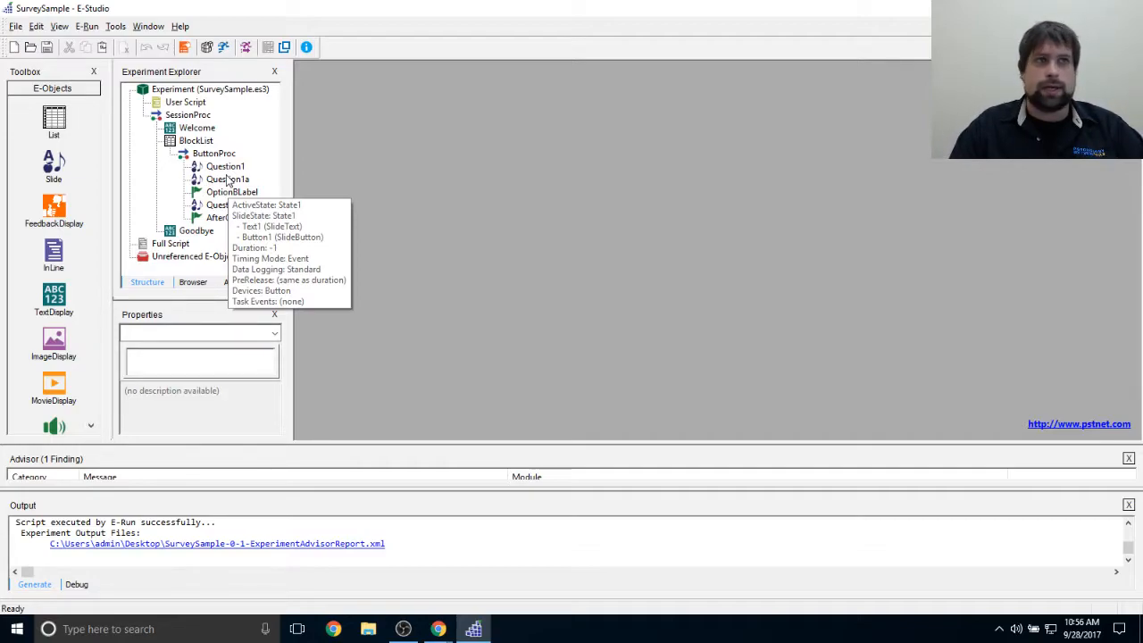
click(268, 133)
double_click(183, 145)
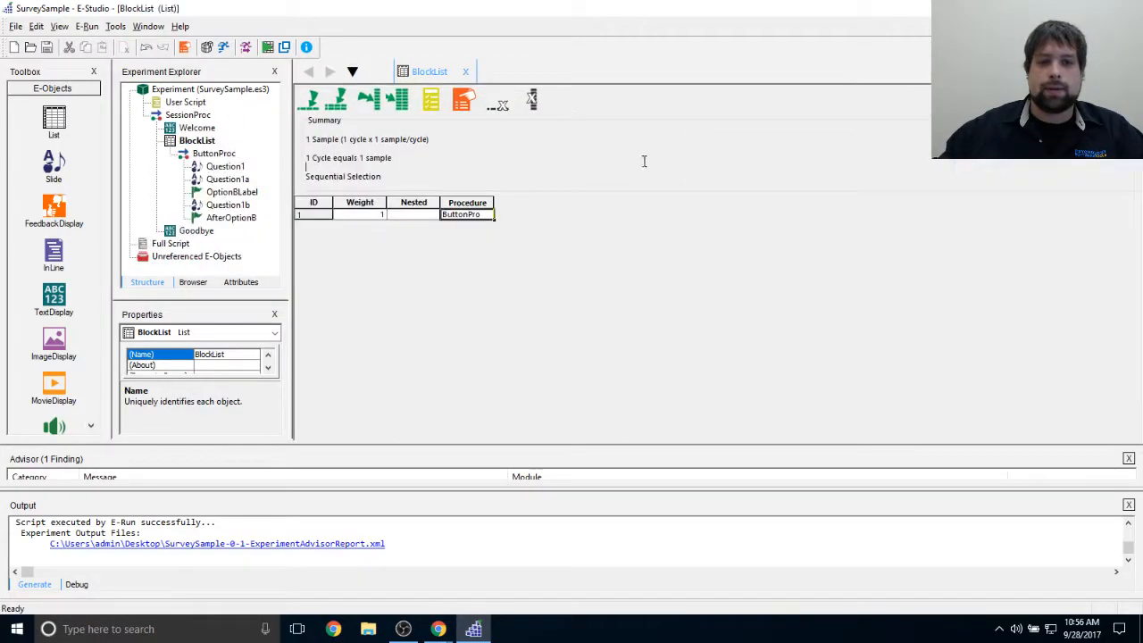
click(312, 97)
drag(490, 203, 508, 201)
click(491, 225)
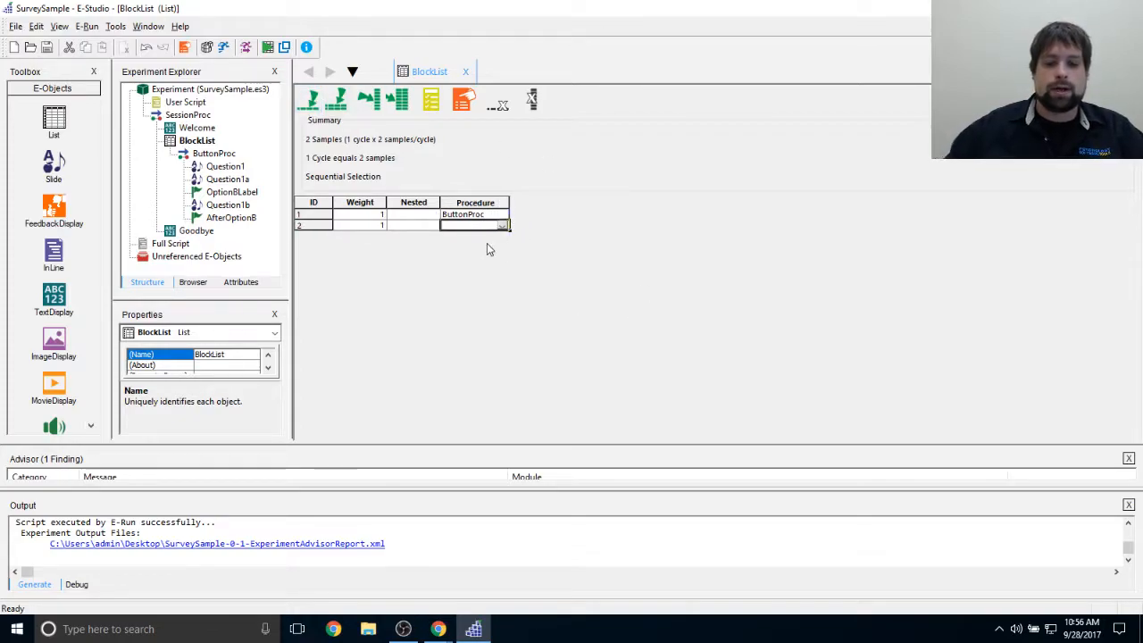
text(ChoiceProc)
key(Return)
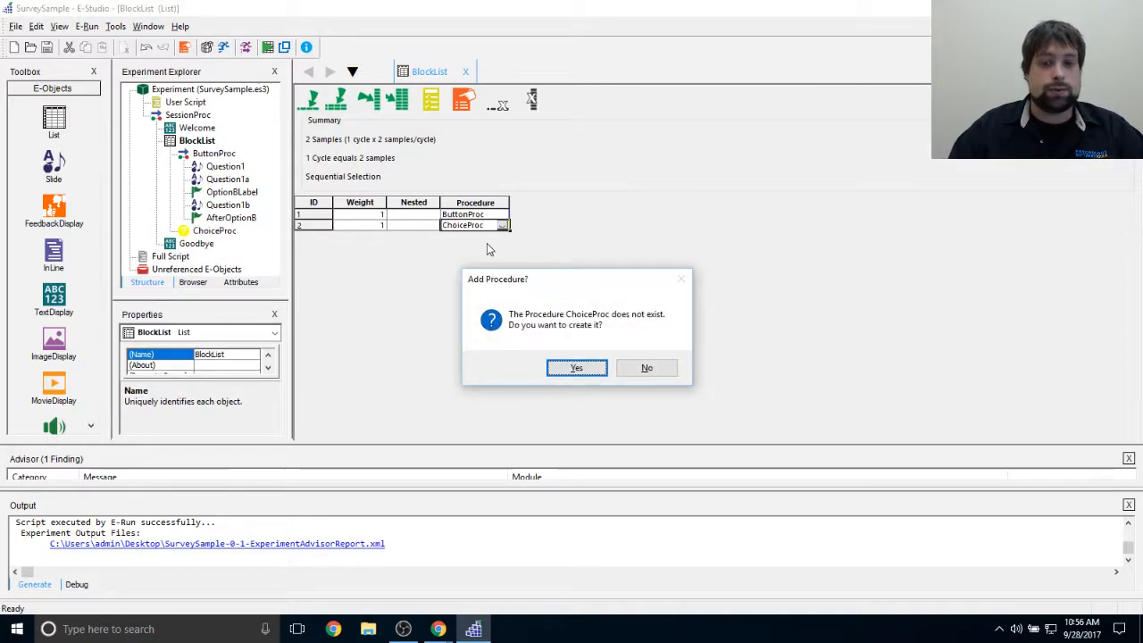
key(Return)
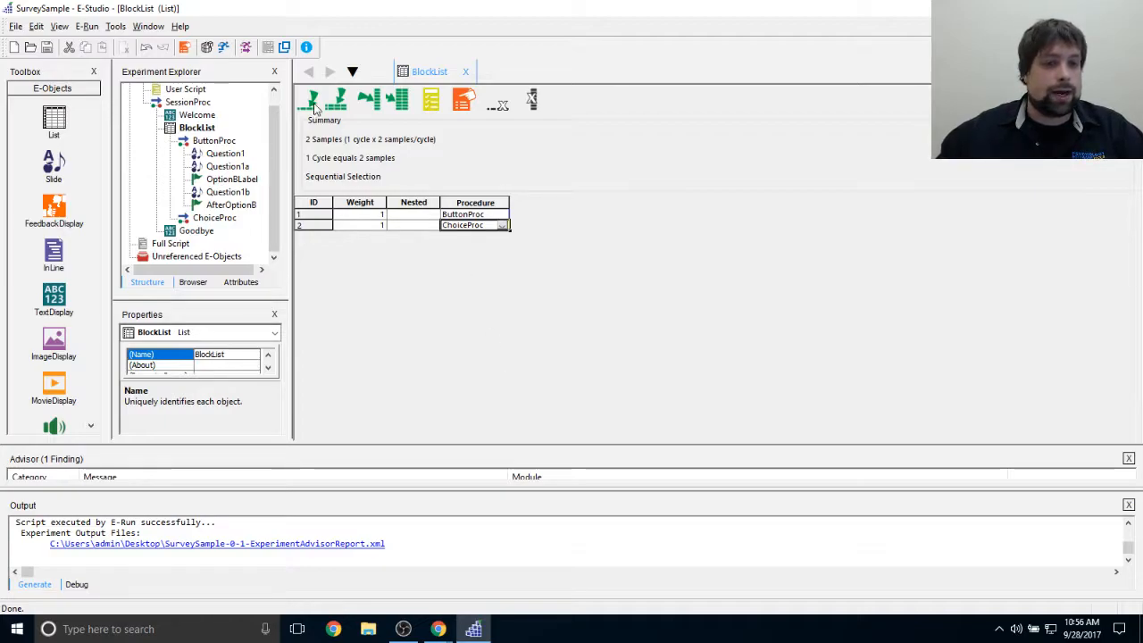
Step: Close all open windows, open ChoiceProc, and add a Slide object to its timeline
click(148, 26)
click(165, 89)
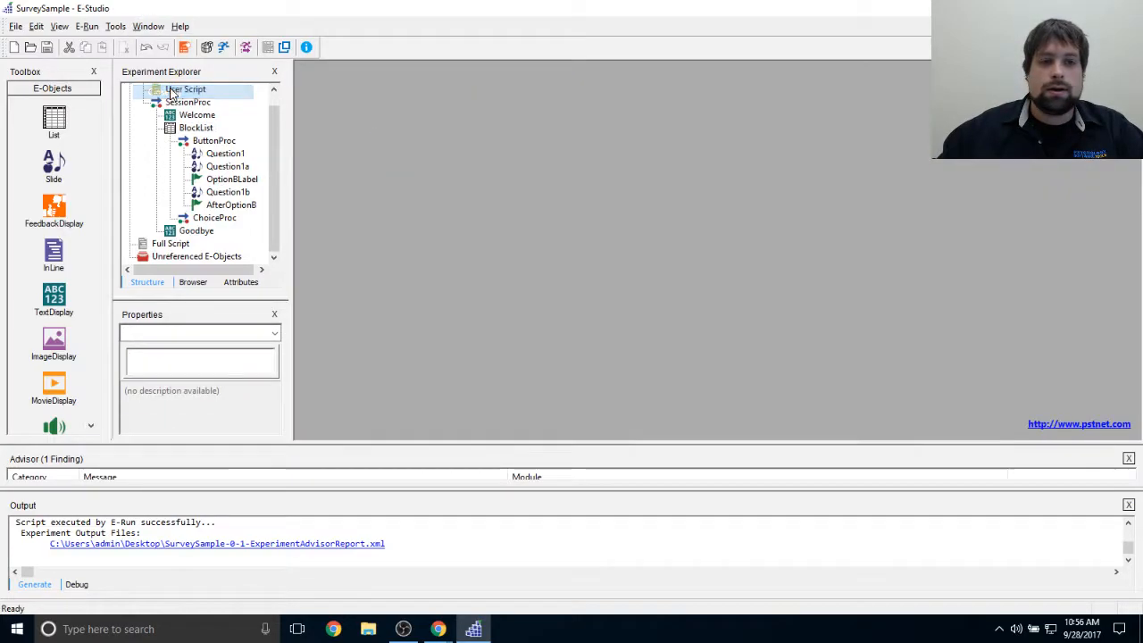
double_click(214, 218)
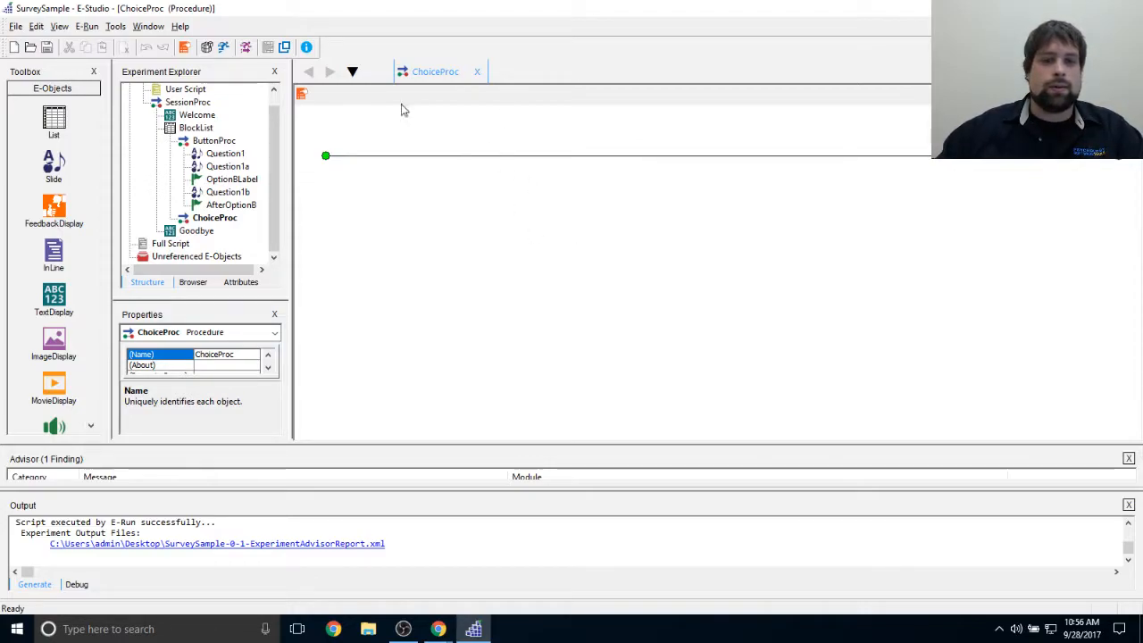
click(45, 160)
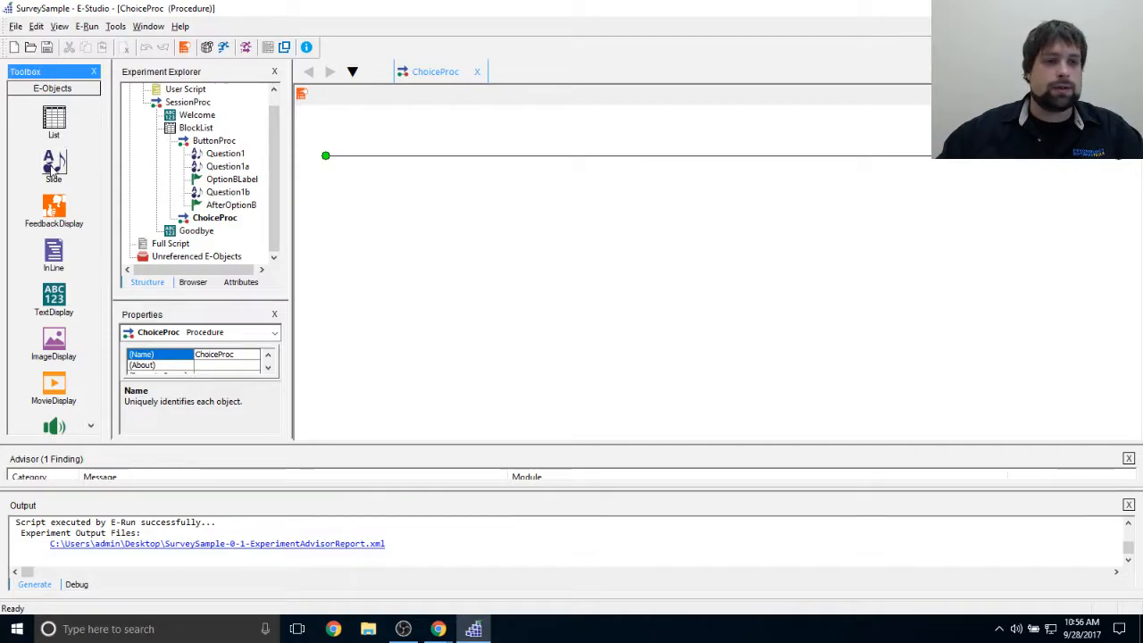
drag(50, 166, 581, 279)
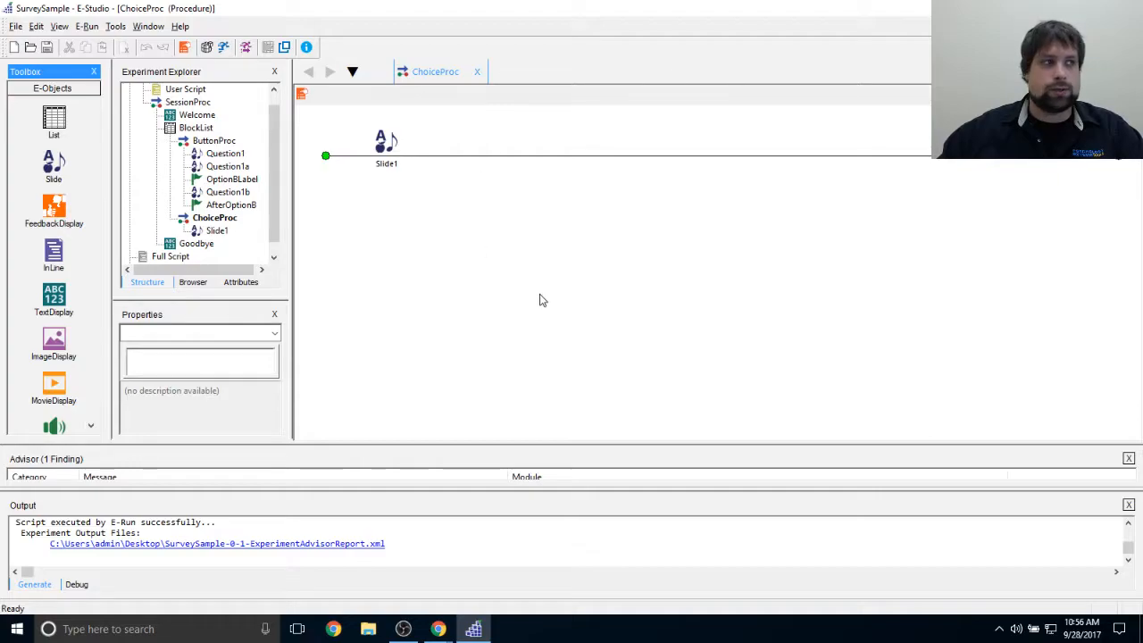
Step: Rename the new Slide object on the ChoiceProc timeline as ChoiceQuestion
right_click(393, 152)
click(436, 204)
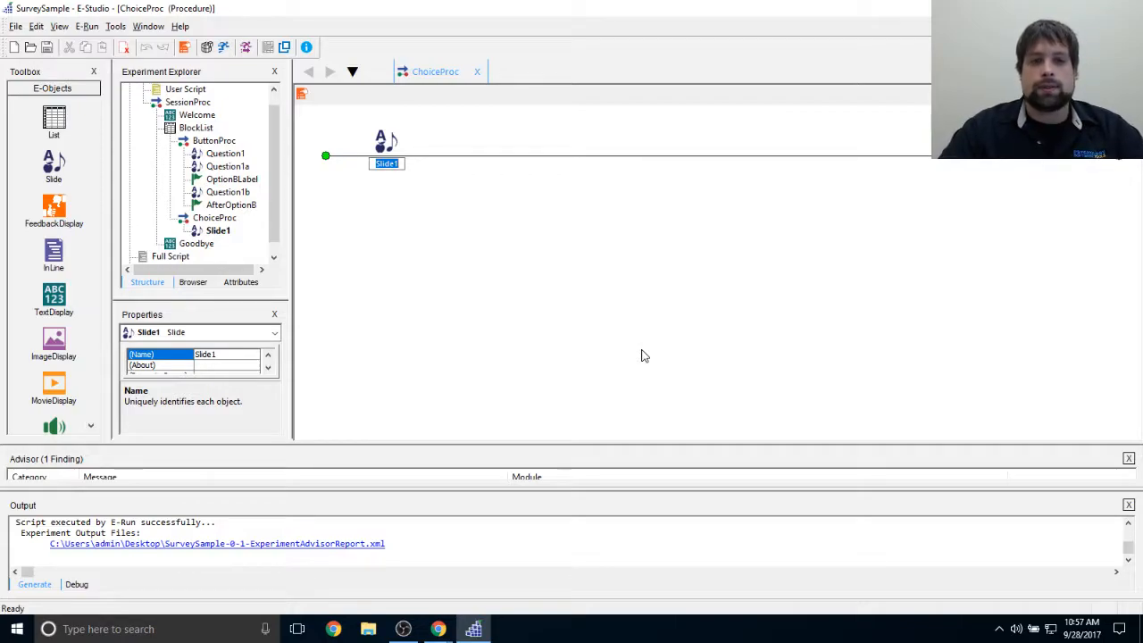
text(ChoiceQuestion)
key(Return)
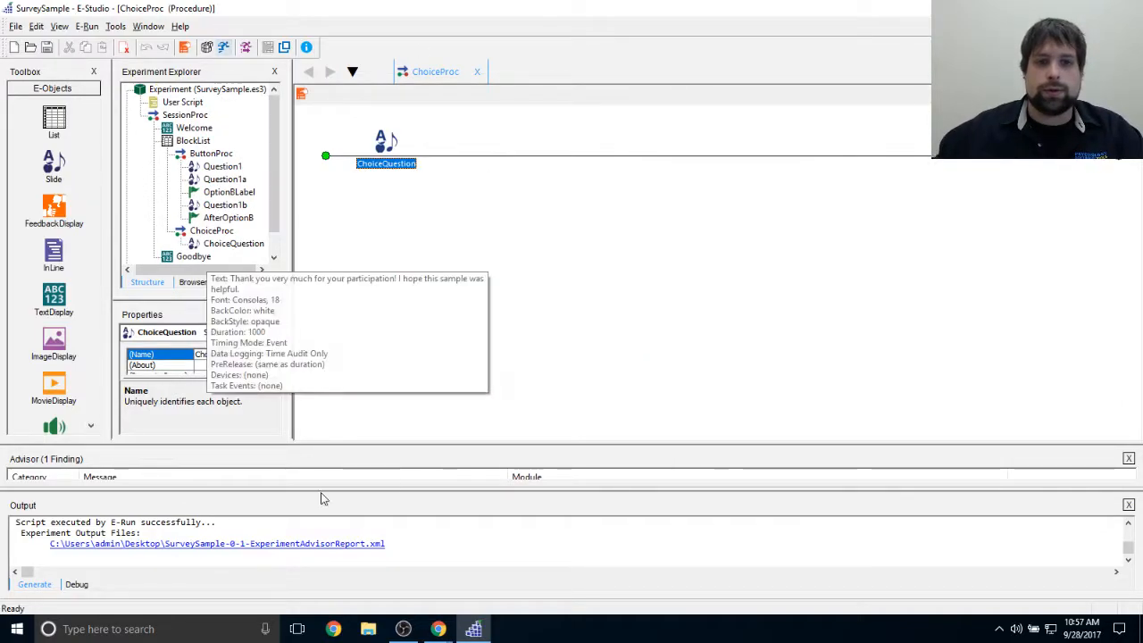
click(619, 266)
Step: Open the ChoiceQuestion slide and insert the "5-Item, Single Selection" multiple-choice layout template
double_click(388, 147)
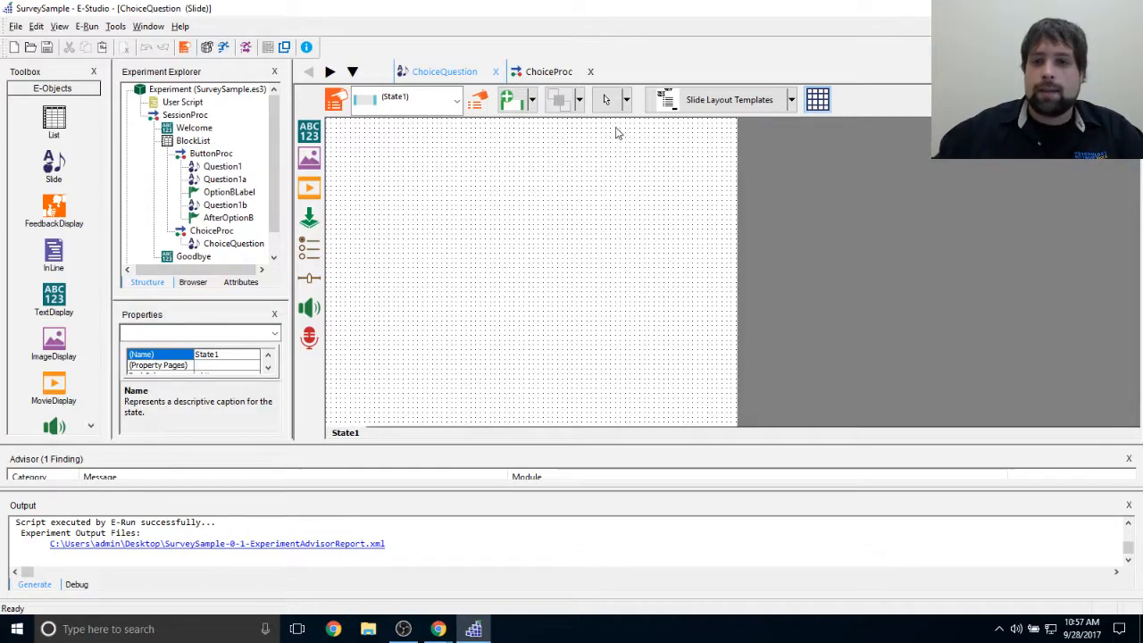
click(791, 100)
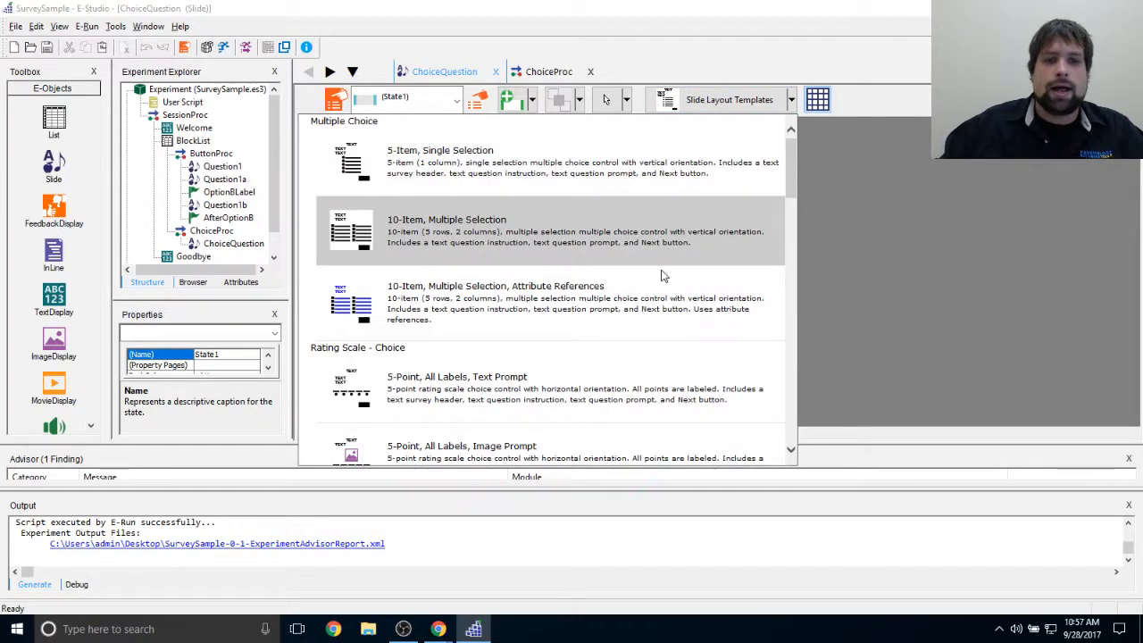
scroll(664, 277, down, 3)
scroll(664, 290, down, 6)
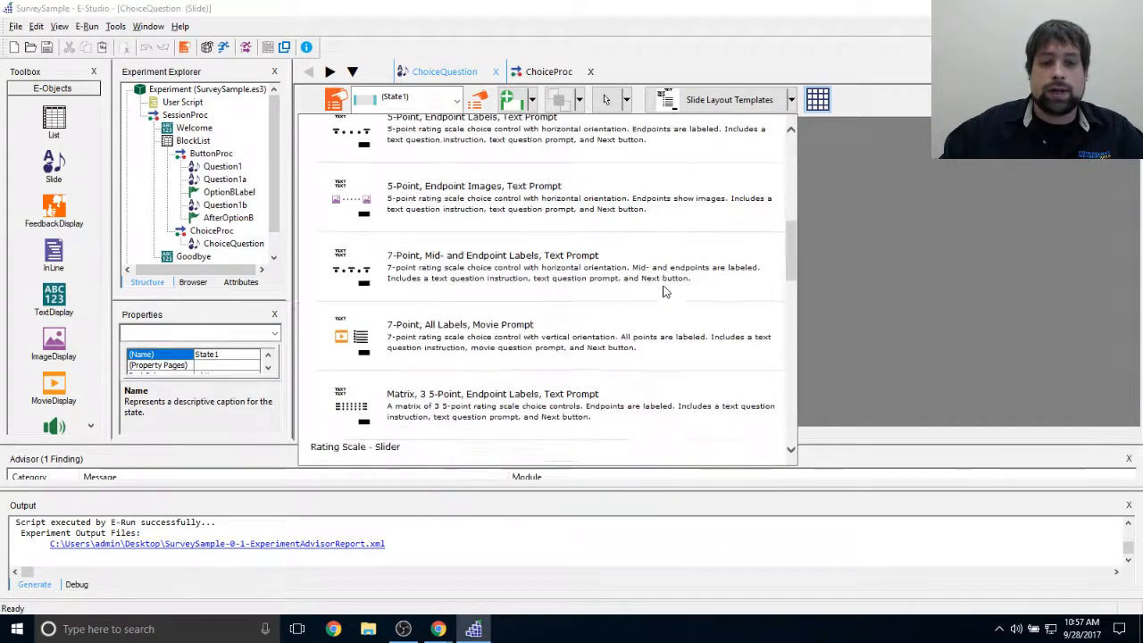
scroll(663, 290, up, 5)
scroll(663, 290, up, 3)
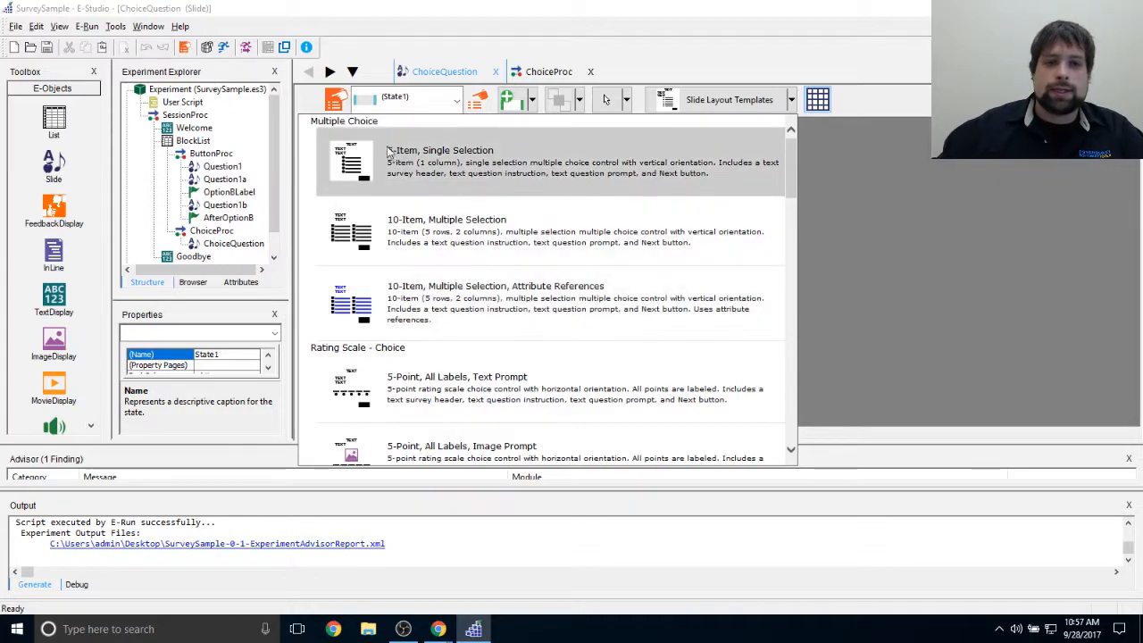
click(614, 170)
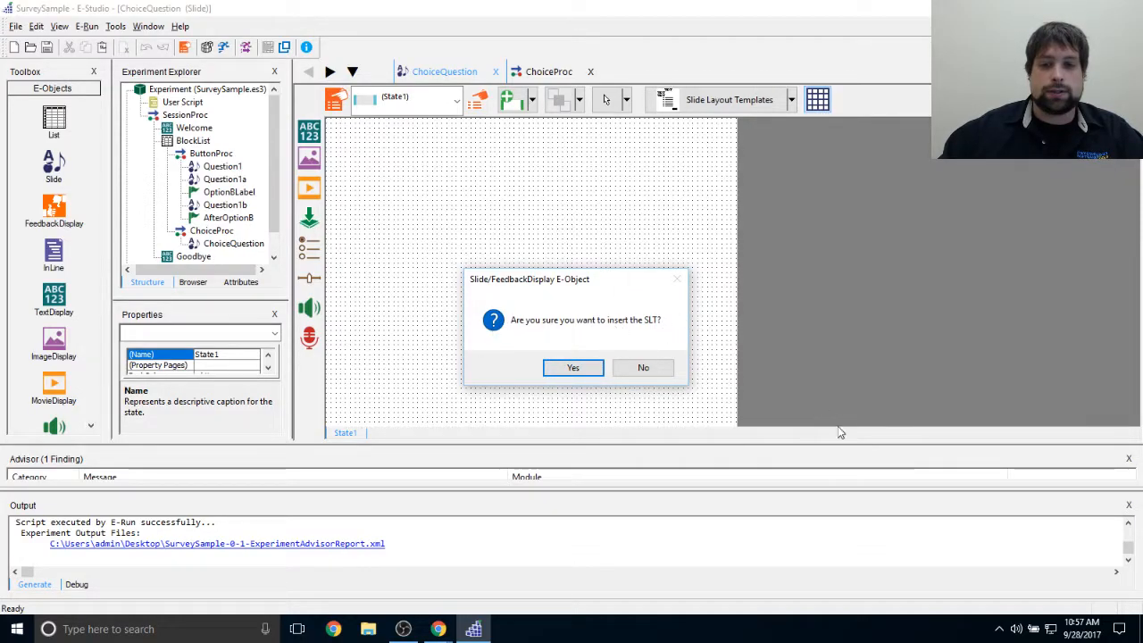
click(572, 368)
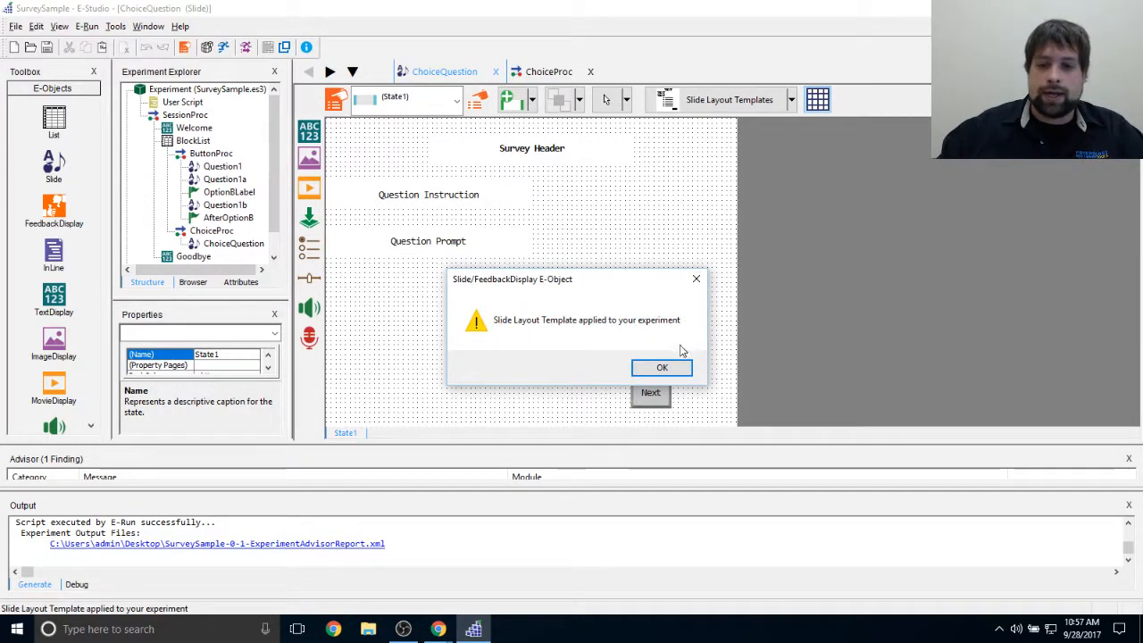
click(660, 367)
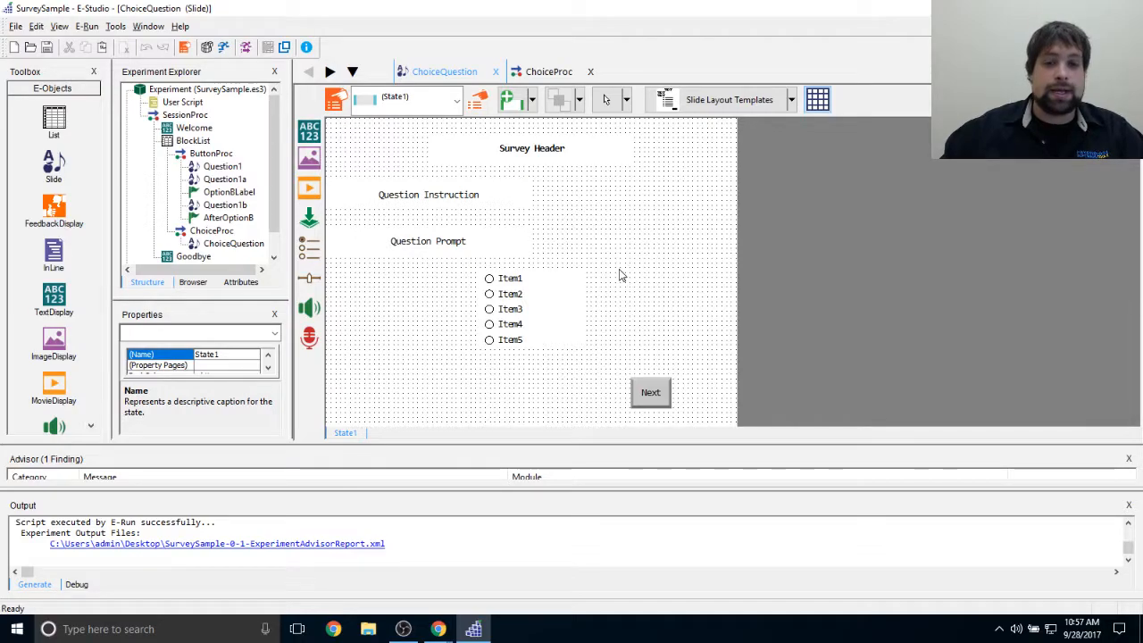
Step: Open the ChoiceQuestion slide's properties and review its General input sources alongside the Duration/Input device settings
click(335, 99)
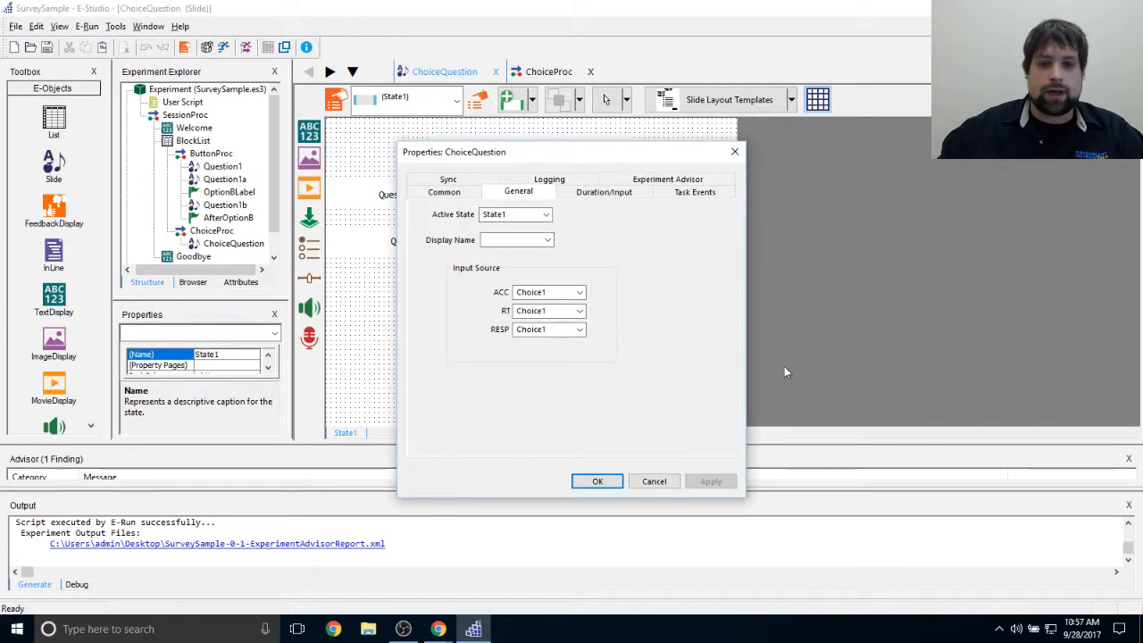
drag(598, 152, 662, 121)
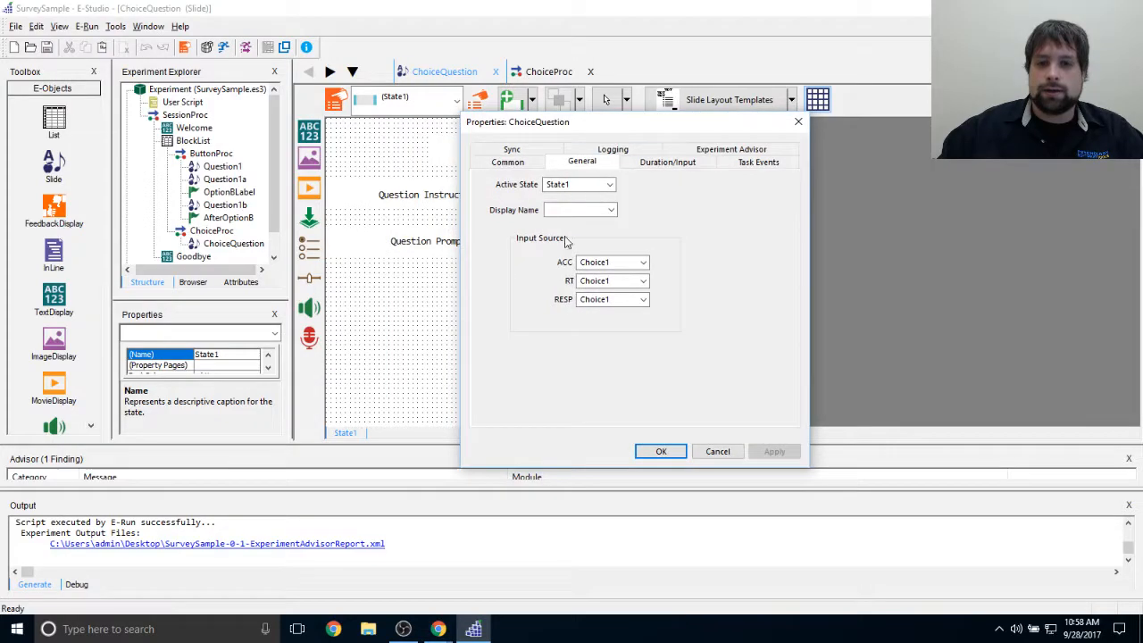
click(667, 165)
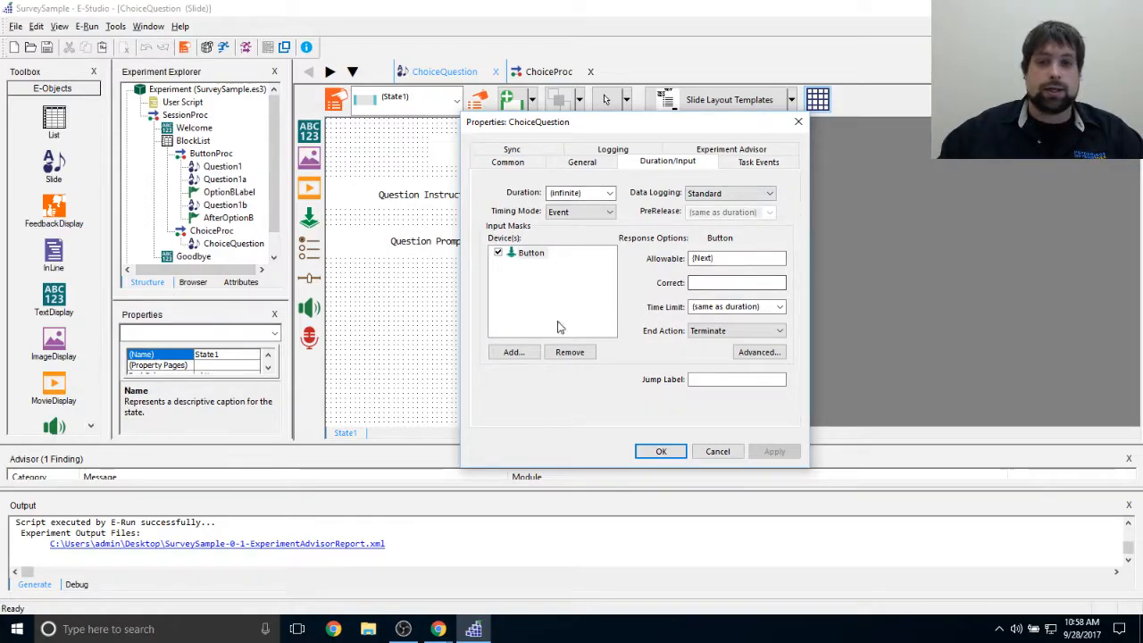
click(599, 168)
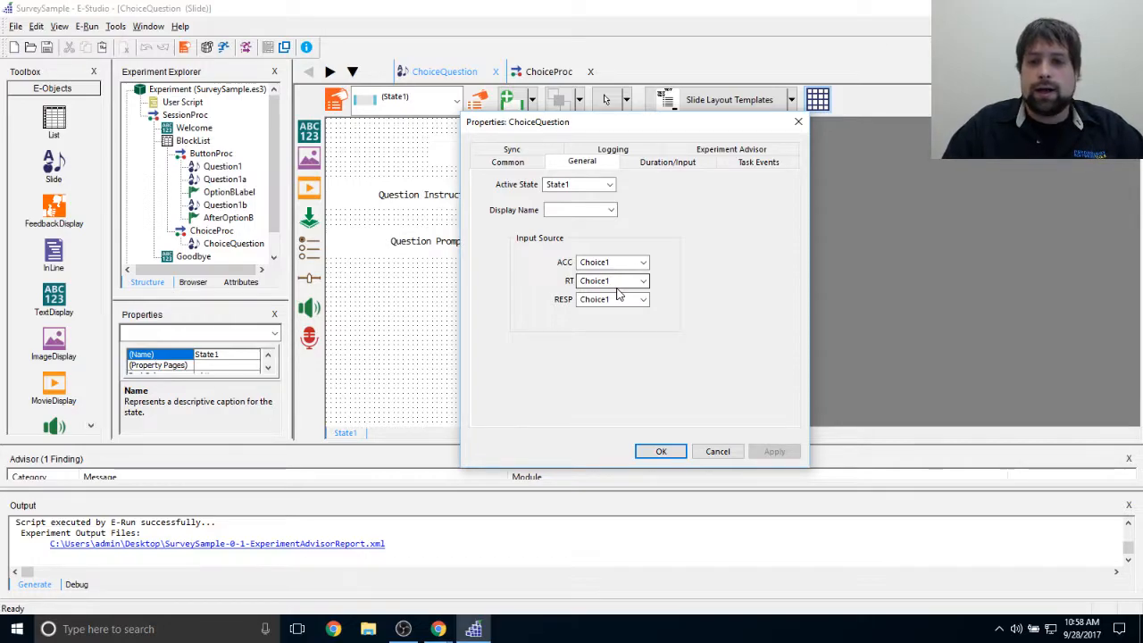
click(643, 262)
click(657, 277)
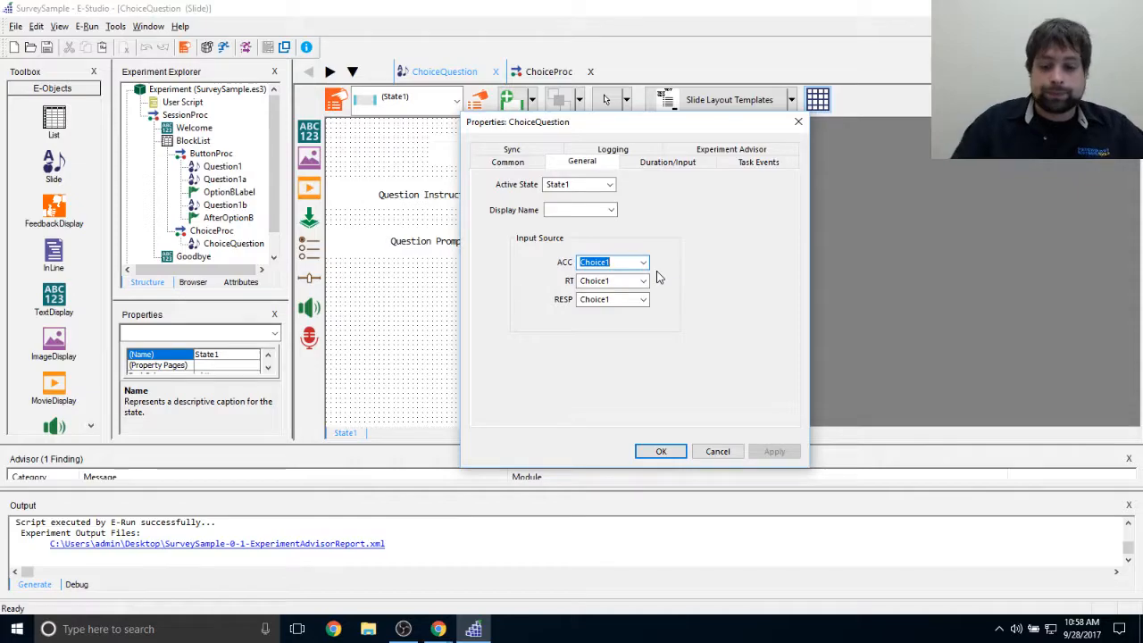
click(656, 162)
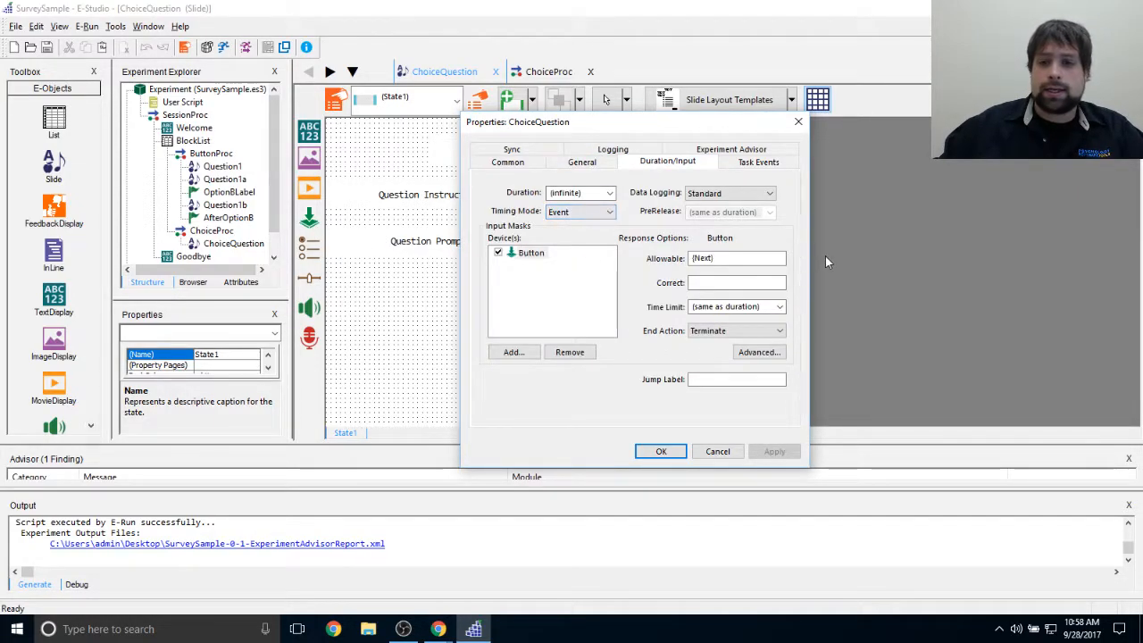
drag(676, 126, 543, 102)
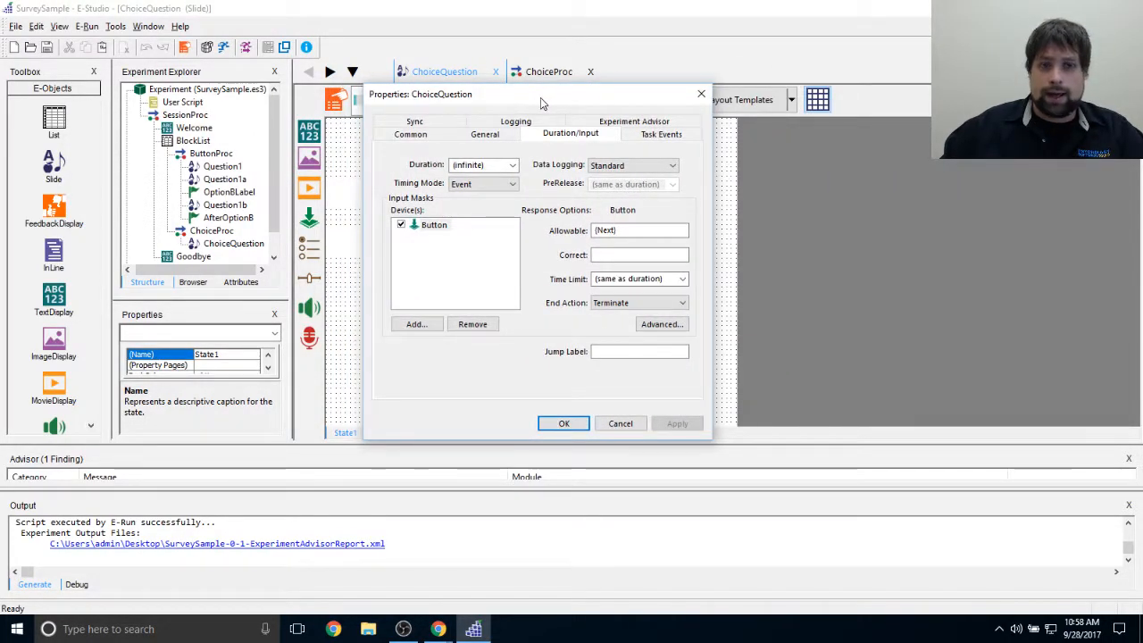
Step: Examine the ACC, RT and RESP input sources against the slide's choice list, keeping Choice1 for ACC, and close the properties
click(491, 136)
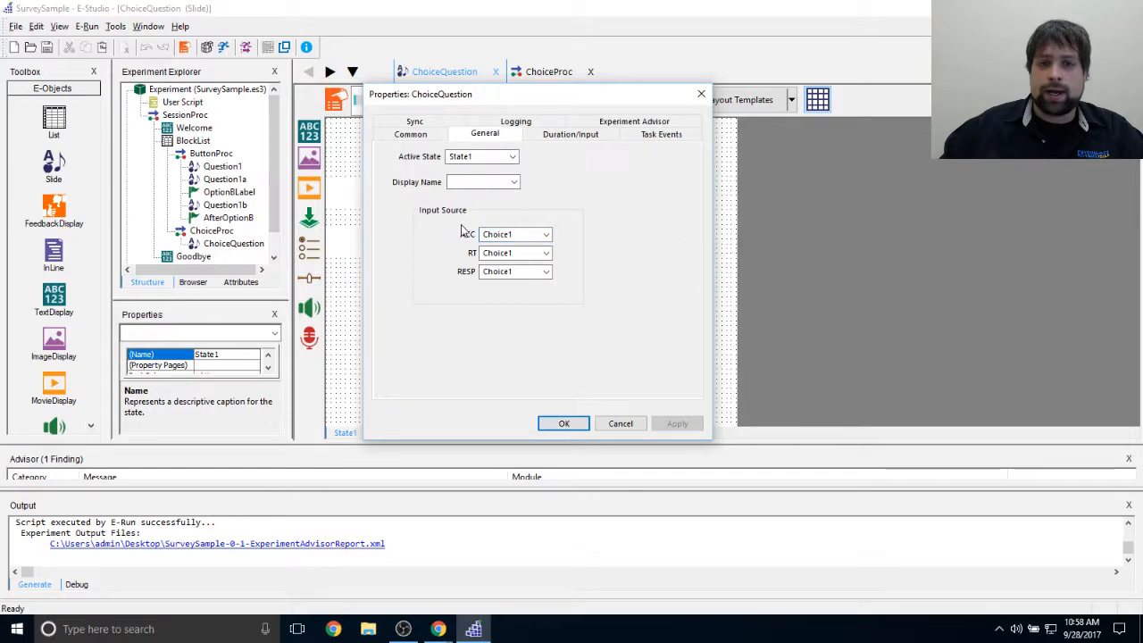
drag(483, 237, 530, 241)
click(546, 236)
click(589, 246)
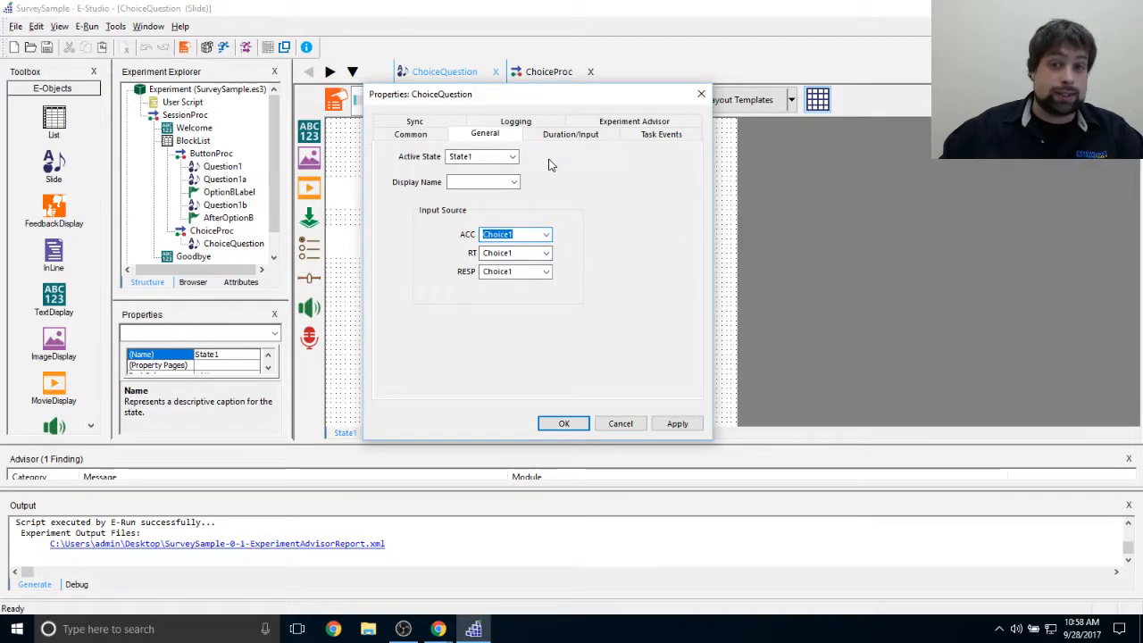
drag(589, 100, 975, 77)
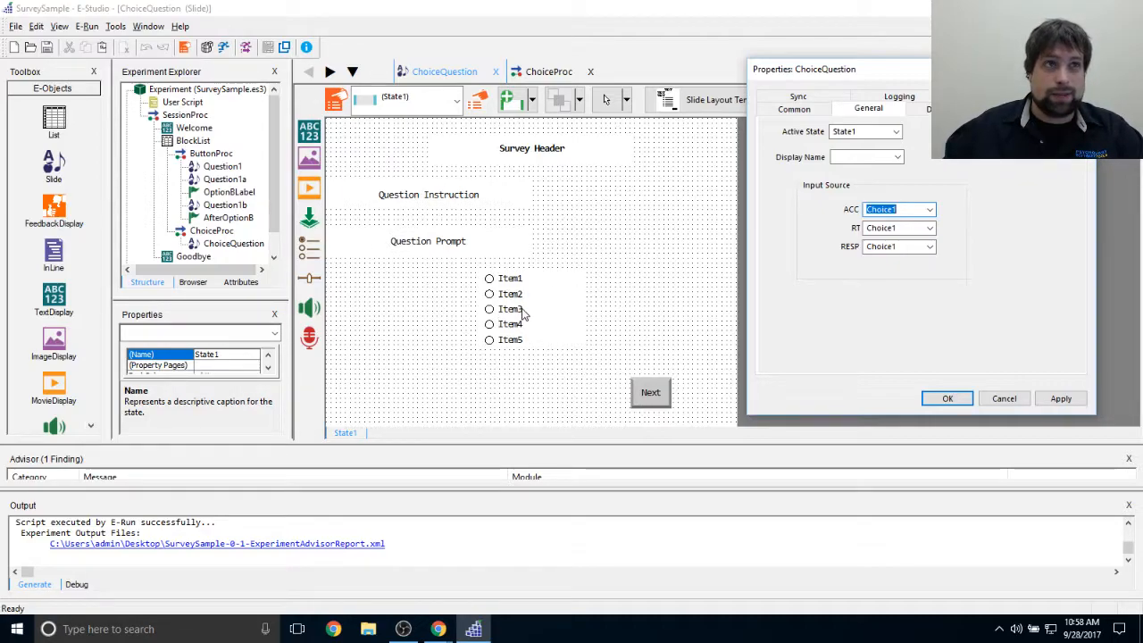
drag(909, 80, 775, 75)
click(732, 208)
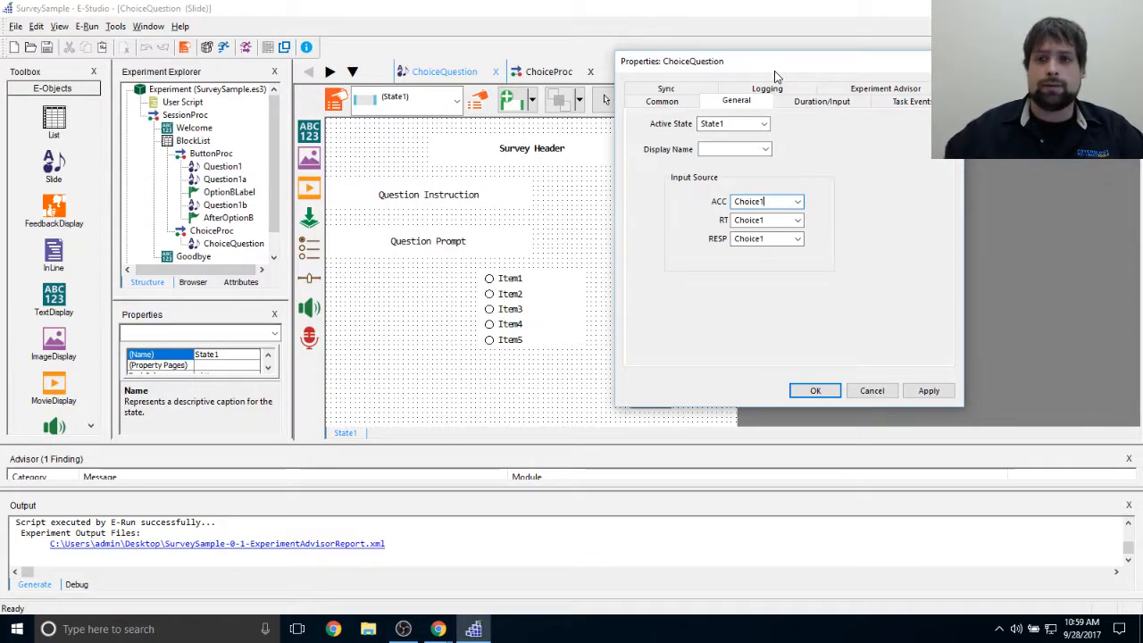
click(823, 393)
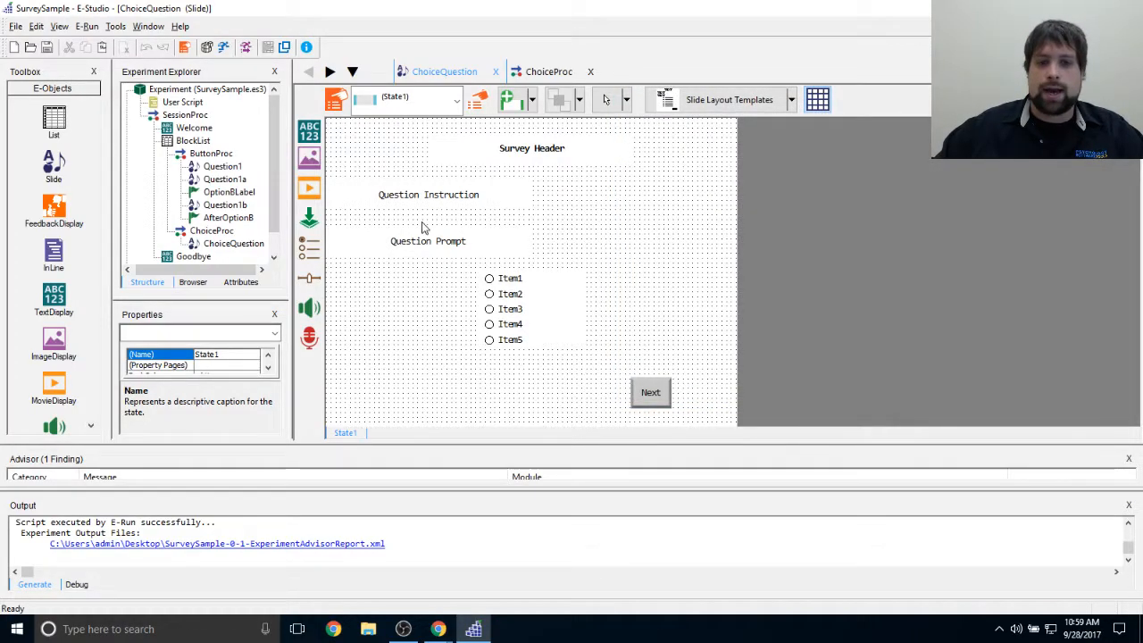
Step: Delete the Survey Header and Question Instruction text boxes from the ChoiceQuestion slide
click(553, 150)
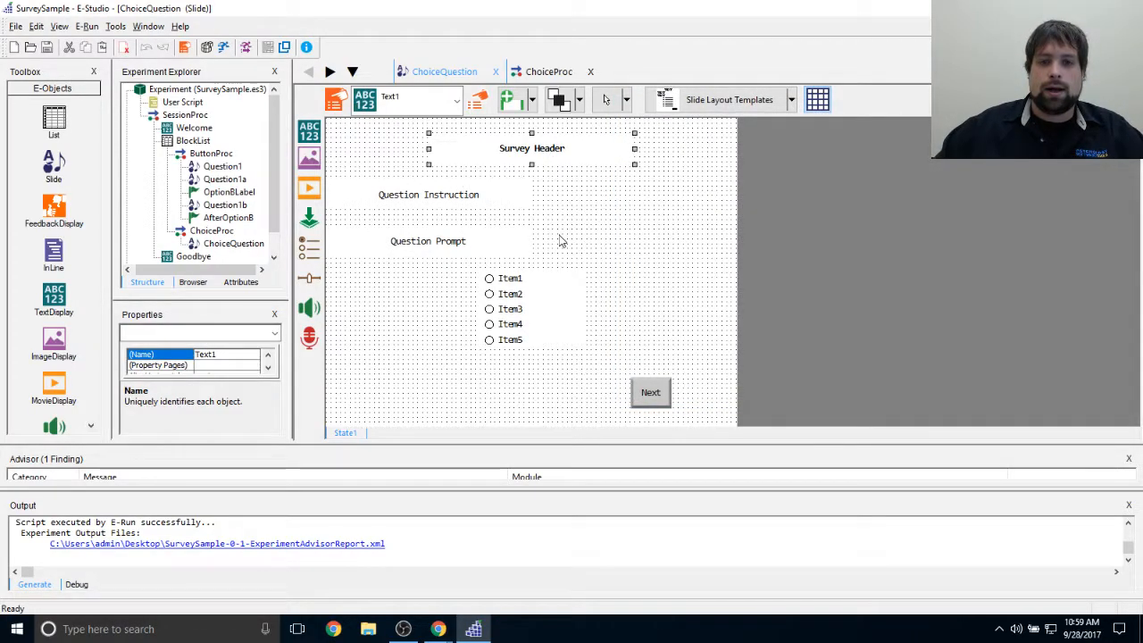
ctrl+click(512, 198)
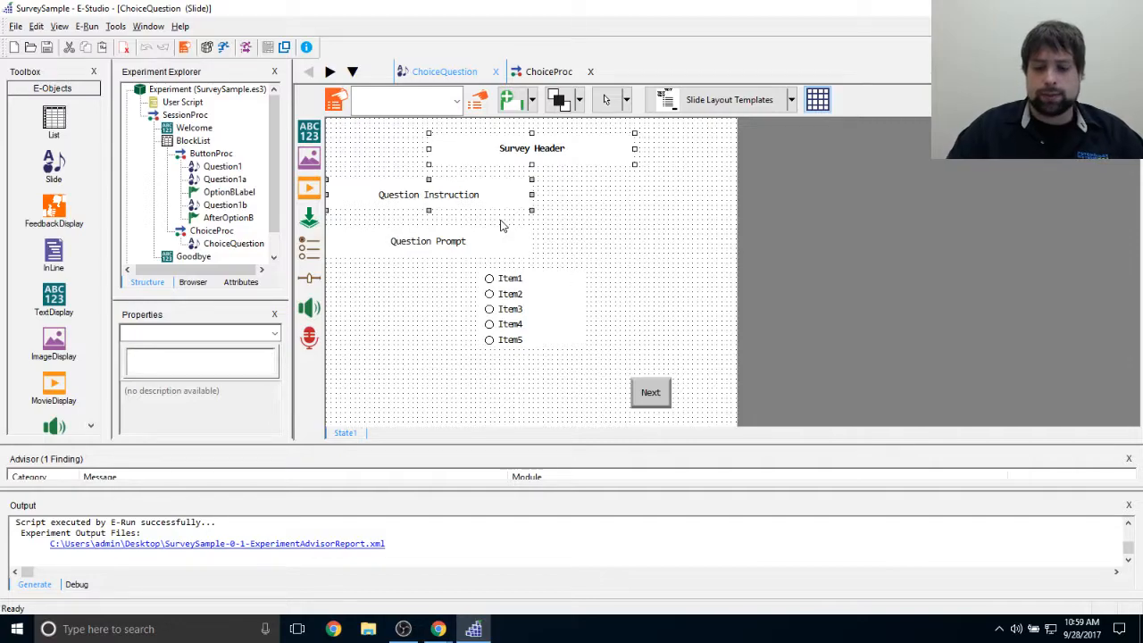
key(Delete)
Step: Move the Question Prompt text box up above the choice list and enlarge it to span nearly the slide's full width
drag(453, 246, 548, 192)
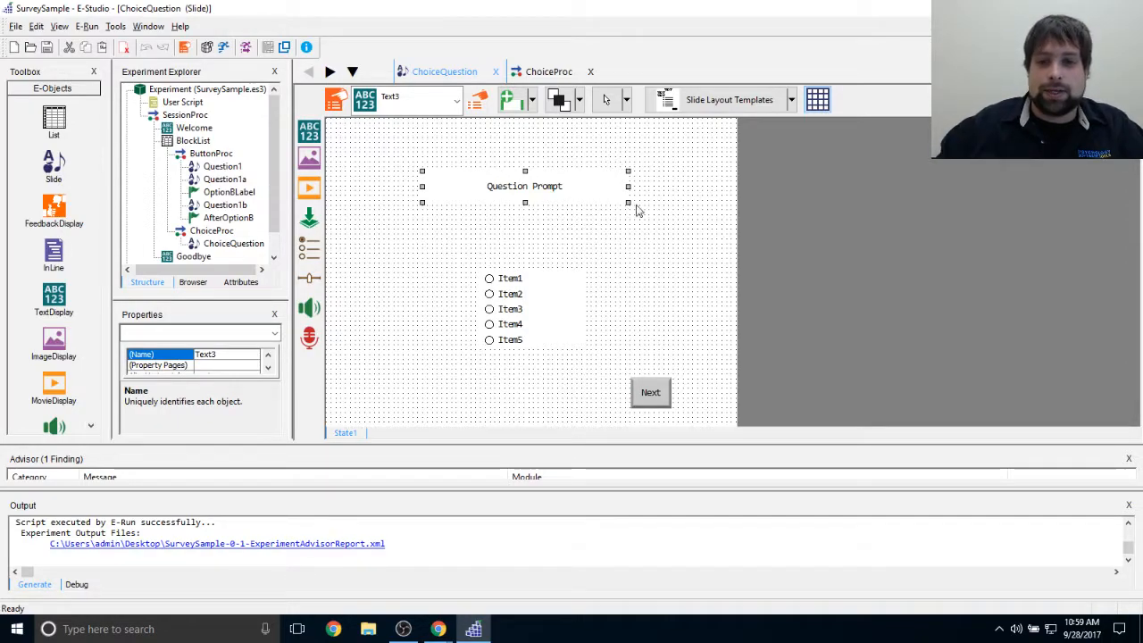
drag(629, 201, 731, 219)
drag(607, 217, 515, 199)
drag(648, 212, 732, 215)
Step: Replace the question prompt text with "Please select your favorite food from the list below:"
double_click(548, 193)
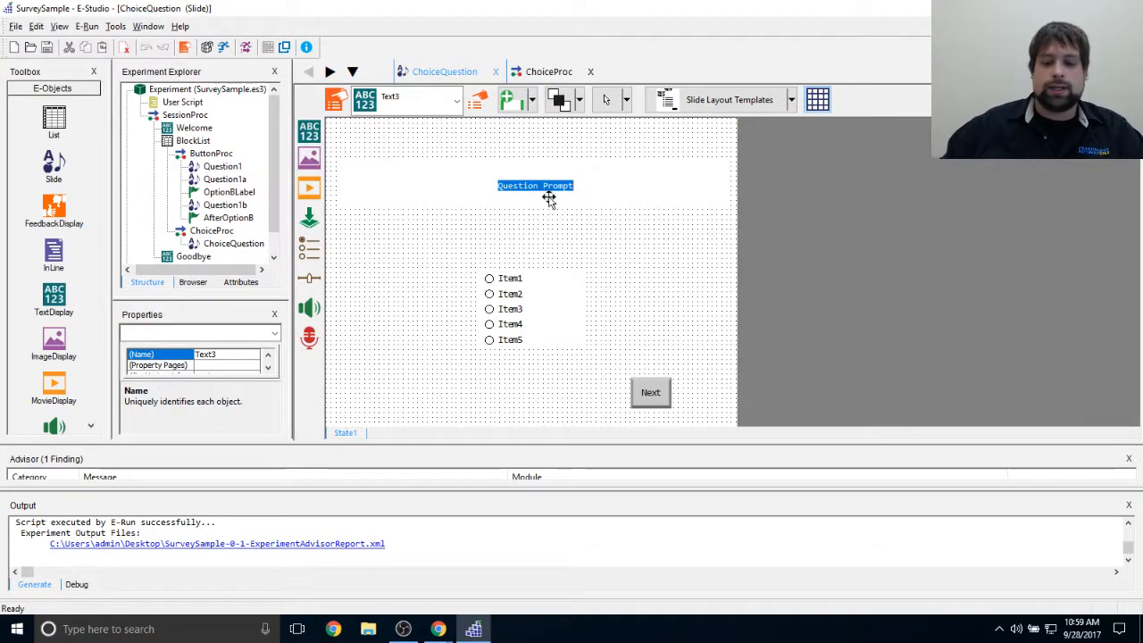
text(Please s)
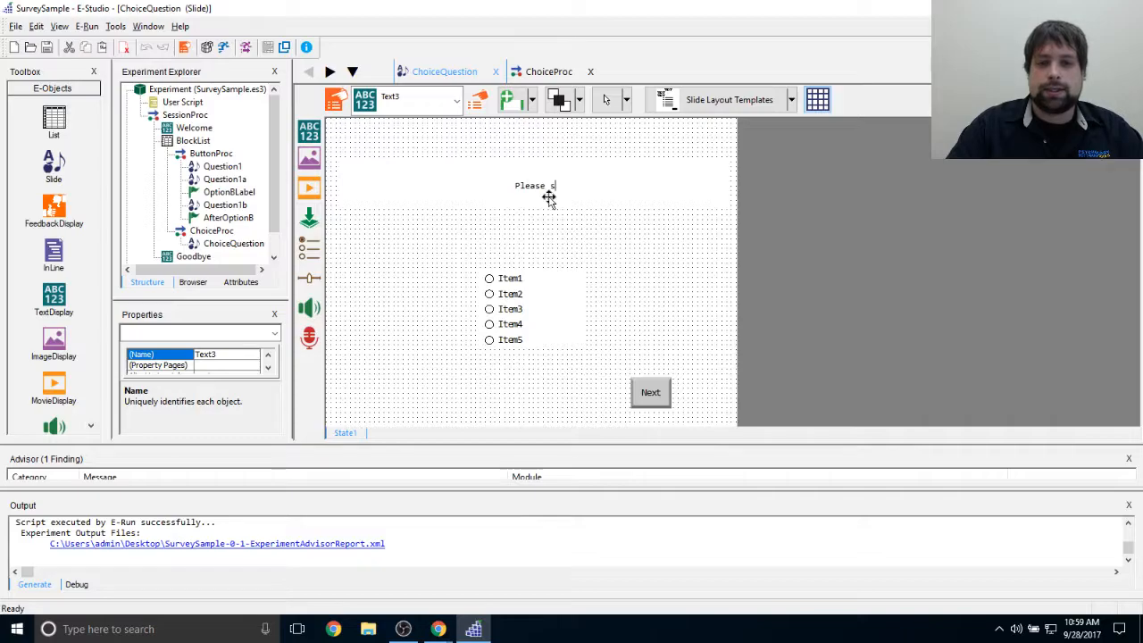
text(elect your)
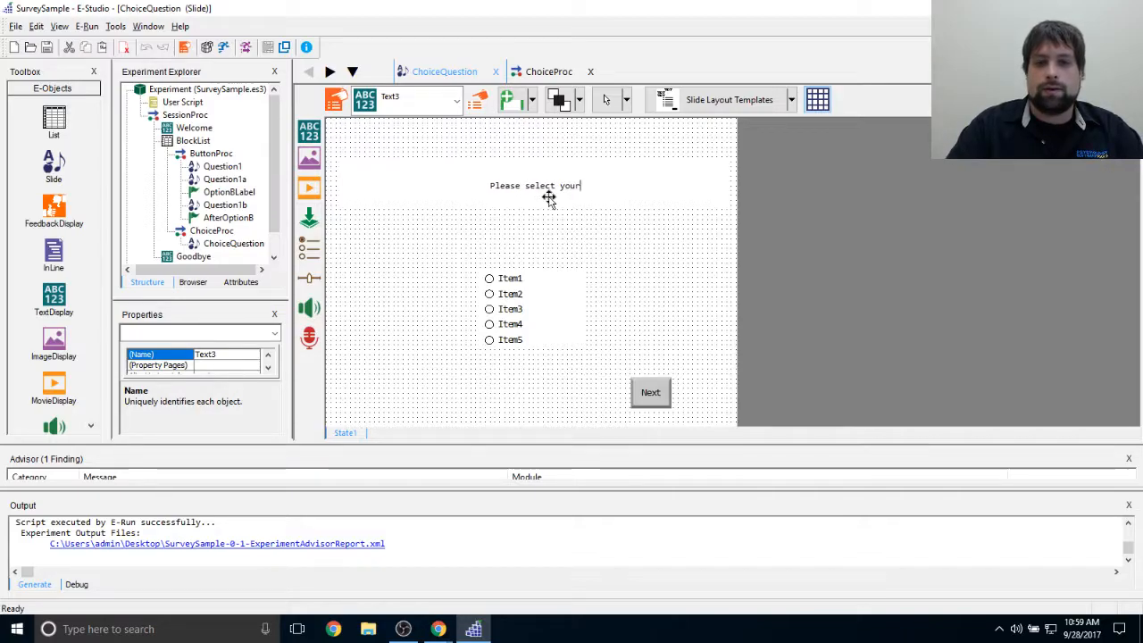
text( favorite food)
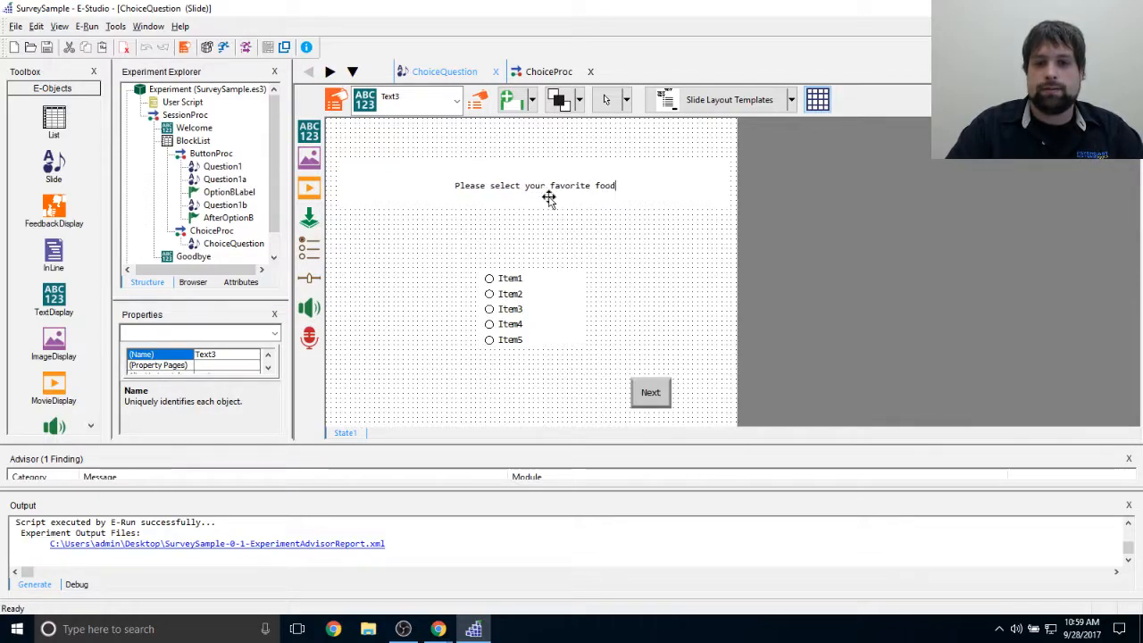
text( fromthe li)
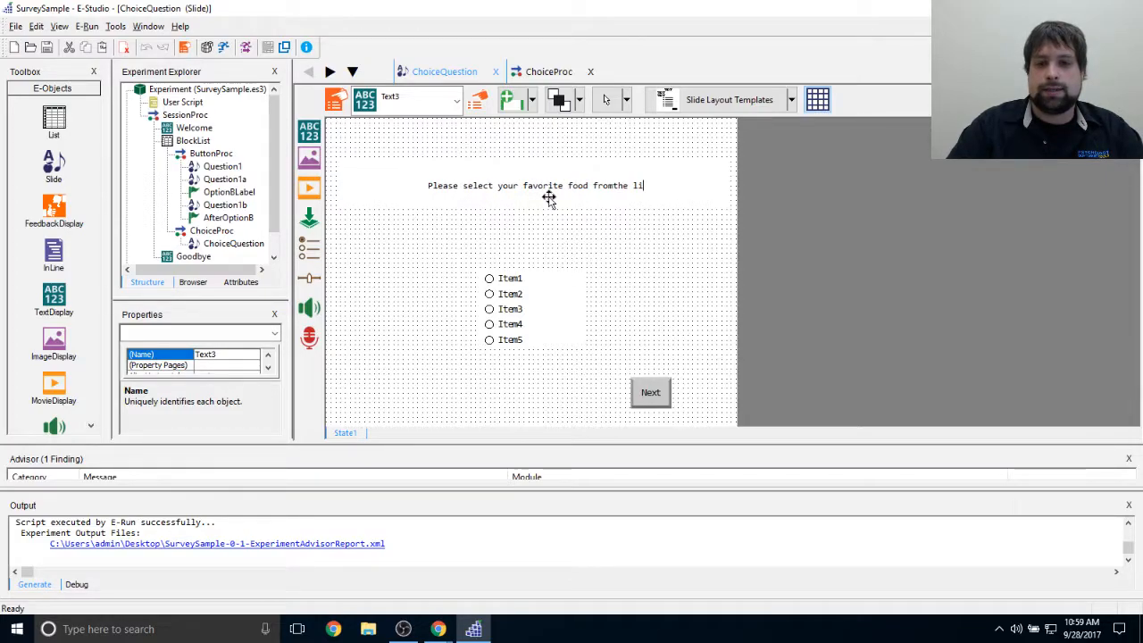
key(BackSpace)
key(BackSpace)
text(the list )
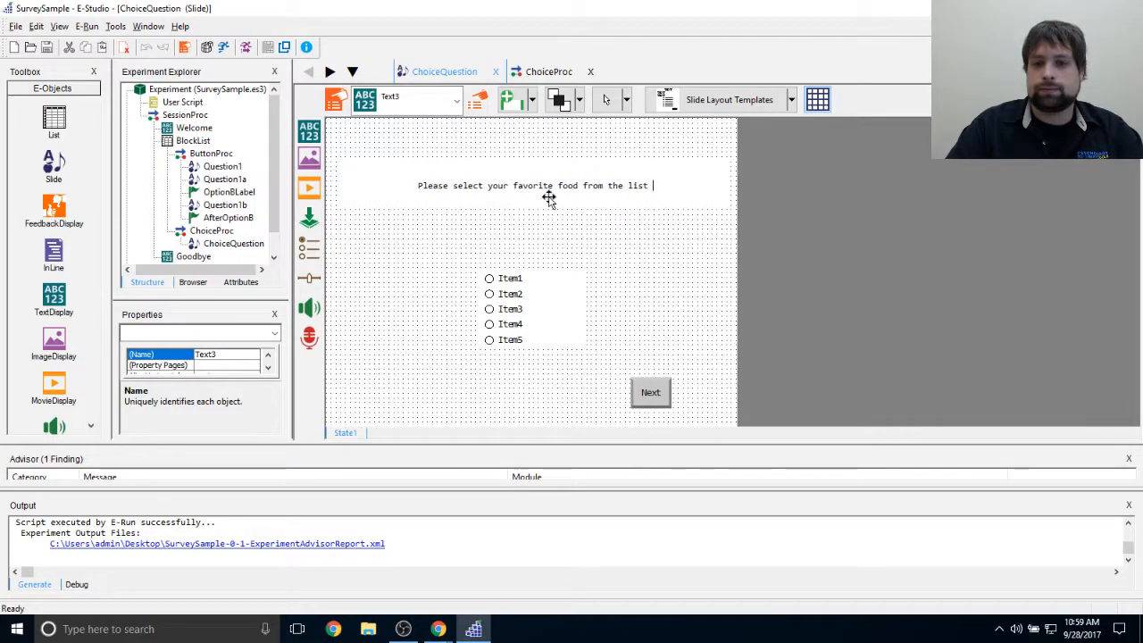
text(below:)
Step: Move the five-item choice list up closer to the prompt and enlarge it slightly
click(567, 344)
drag(540, 314, 530, 282)
drag(574, 315, 591, 334)
mouse_move(541, 297)
mouse_down()
mouse_move(559, 289)
mouse_move(550, 300)
mouse_up()
click(680, 297)
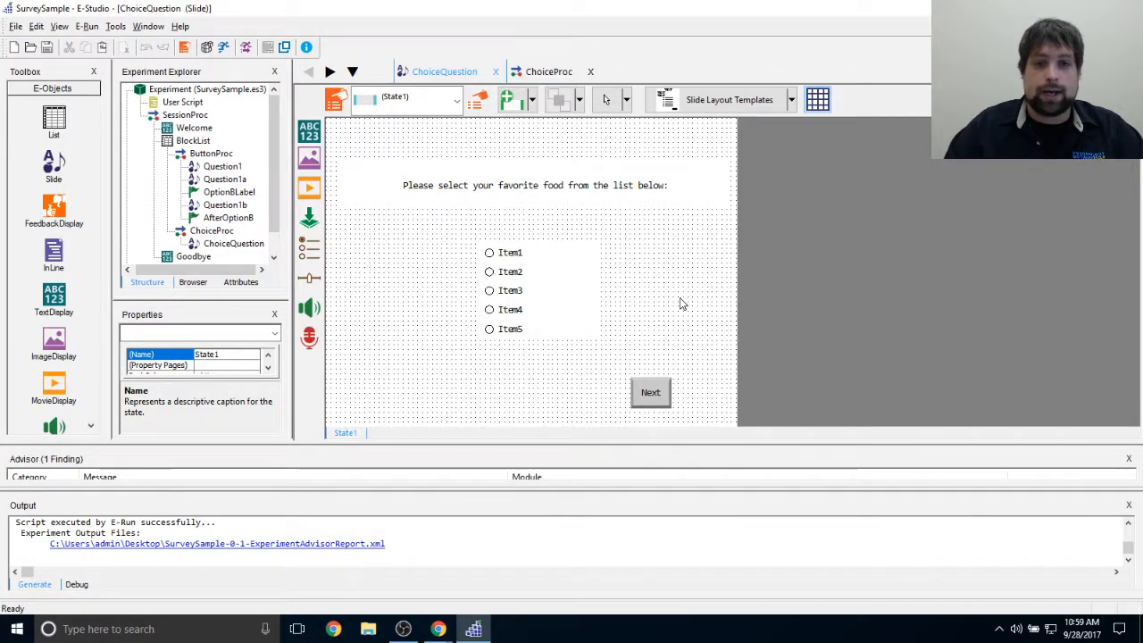
Step: Change the first item's label in the ChoiceQuestion choice list to "Pizza"
click(560, 277)
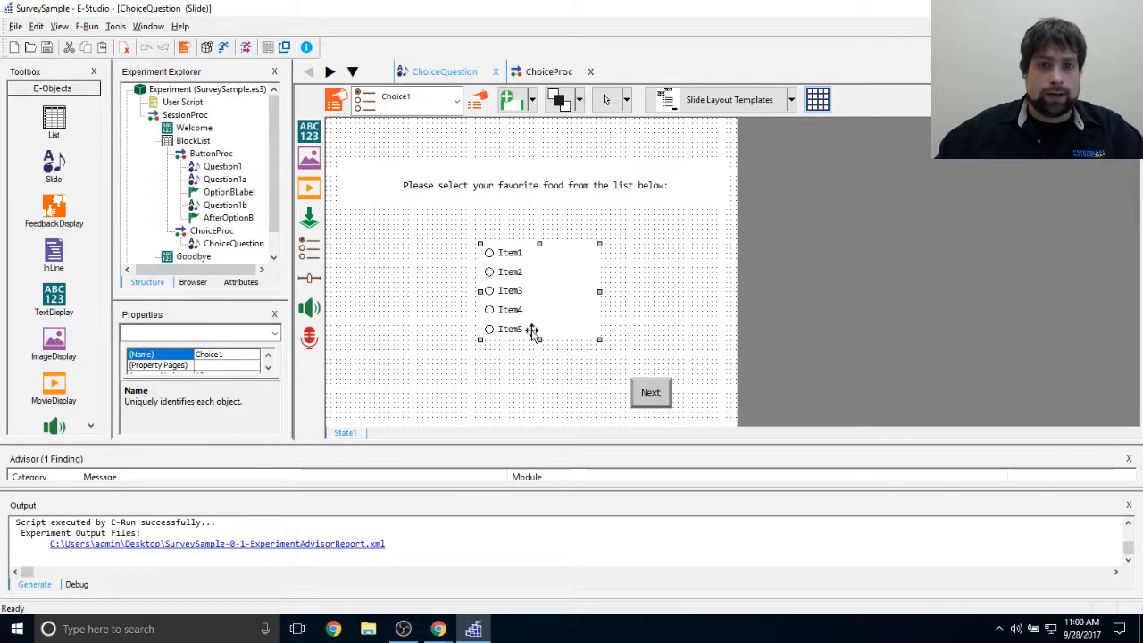
click(480, 102)
drag(489, 104, 748, 78)
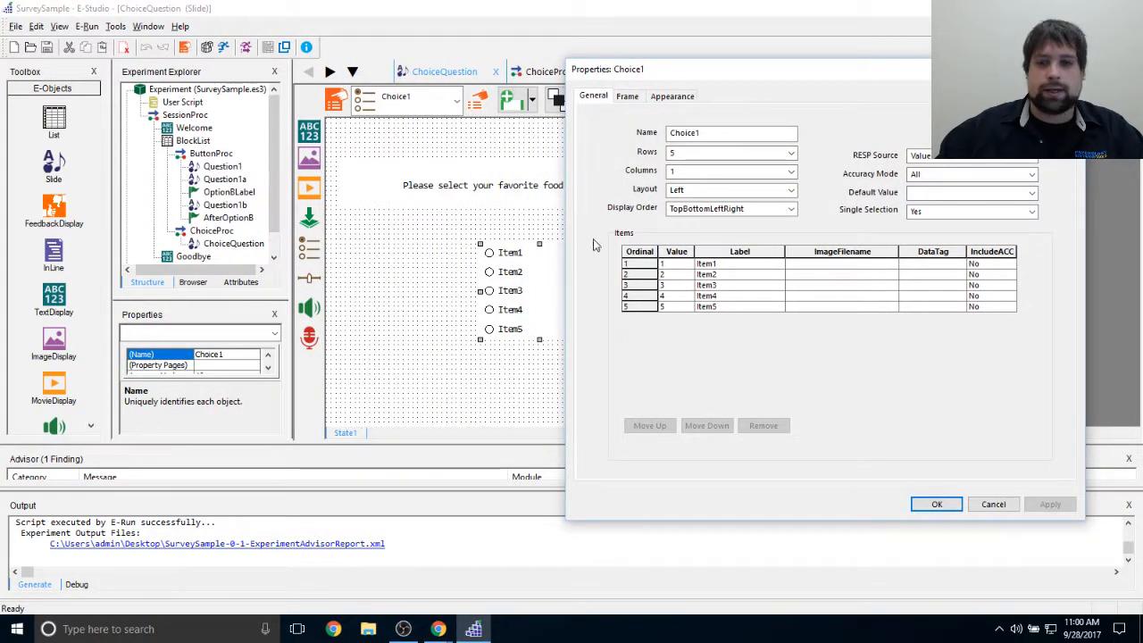
mouse_move(815, 65)
mouse_down()
mouse_move(778, 56)
mouse_move(812, 54)
mouse_up()
click(703, 255)
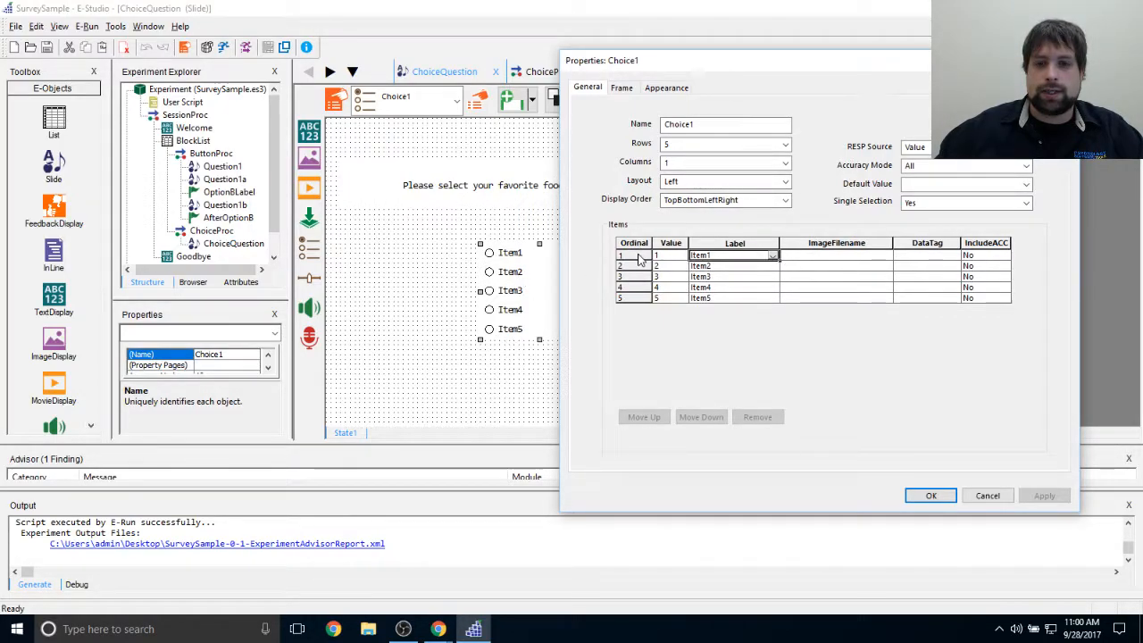
double_click(712, 254)
text(Pi)
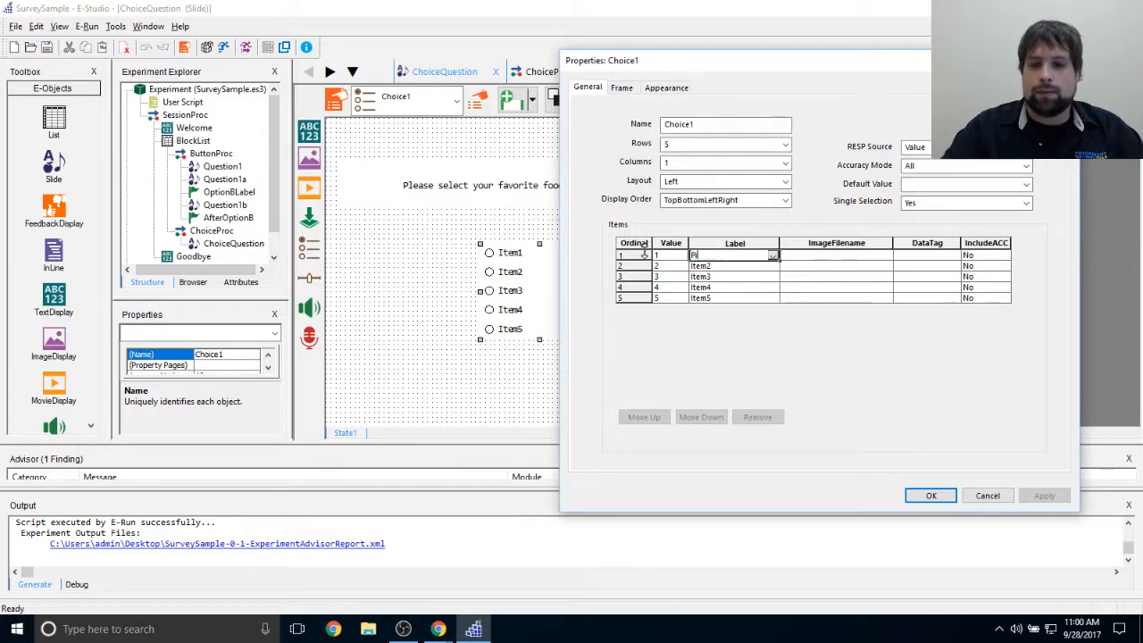
text(zza)
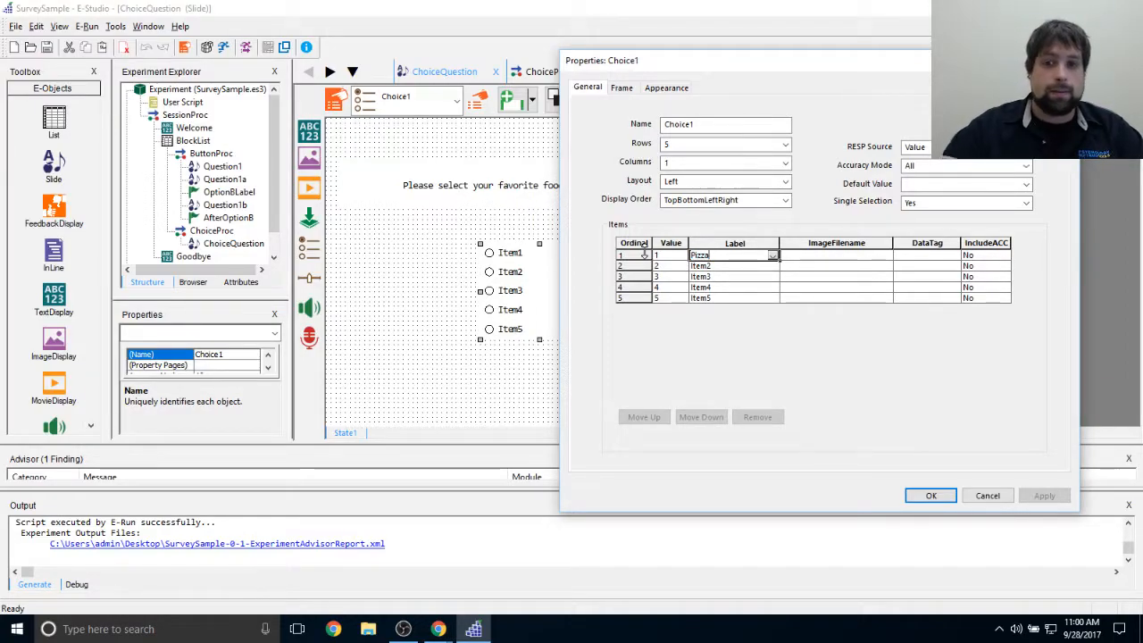
click(933, 496)
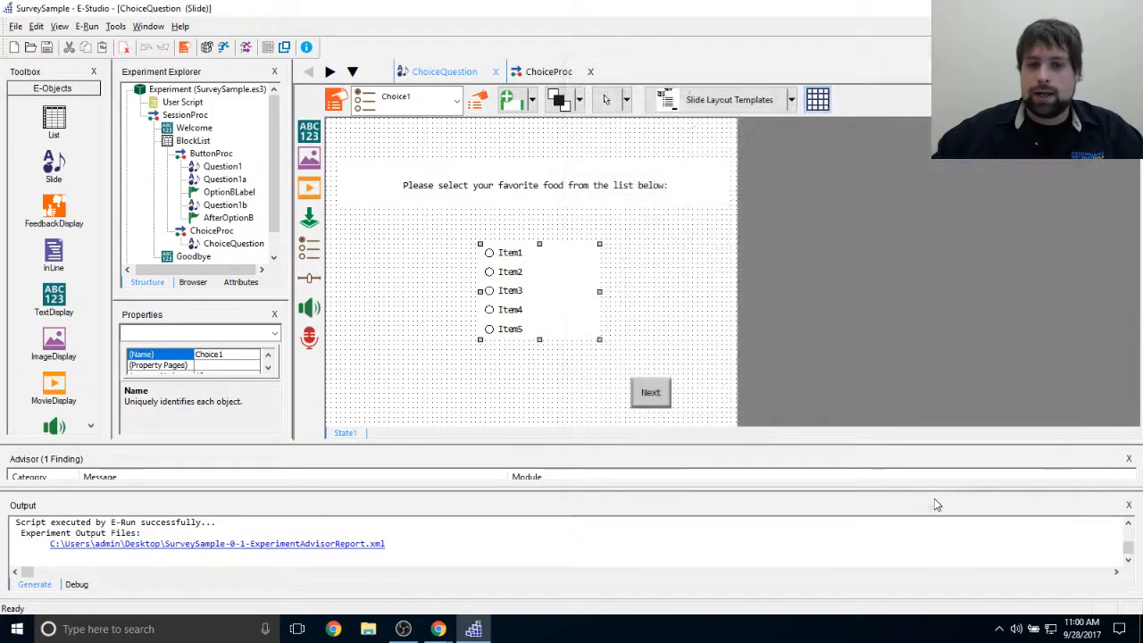
click(670, 304)
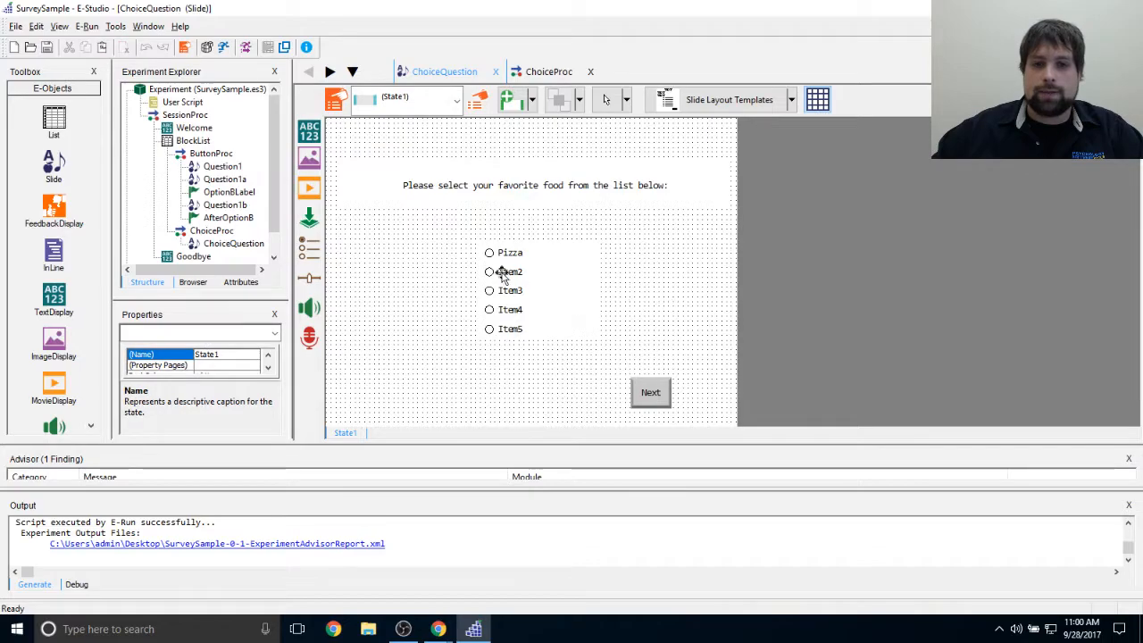
Step: Relabel the second and third items of the choice list "Tacos" and "Ice Cream"
click(571, 268)
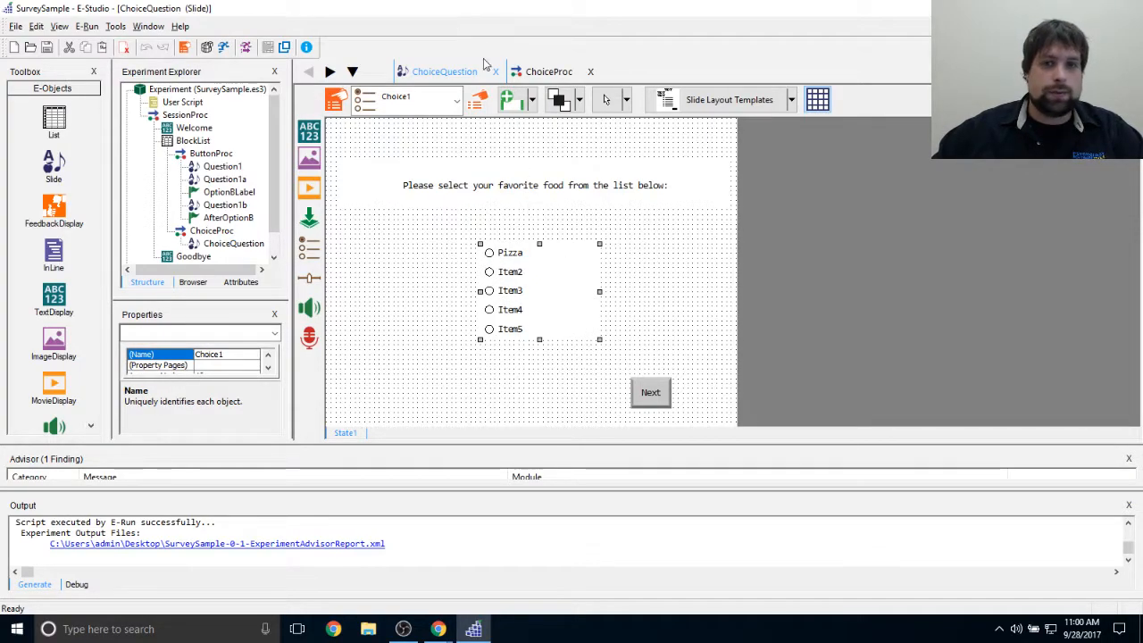
click(477, 100)
drag(553, 100, 858, 101)
click(760, 300)
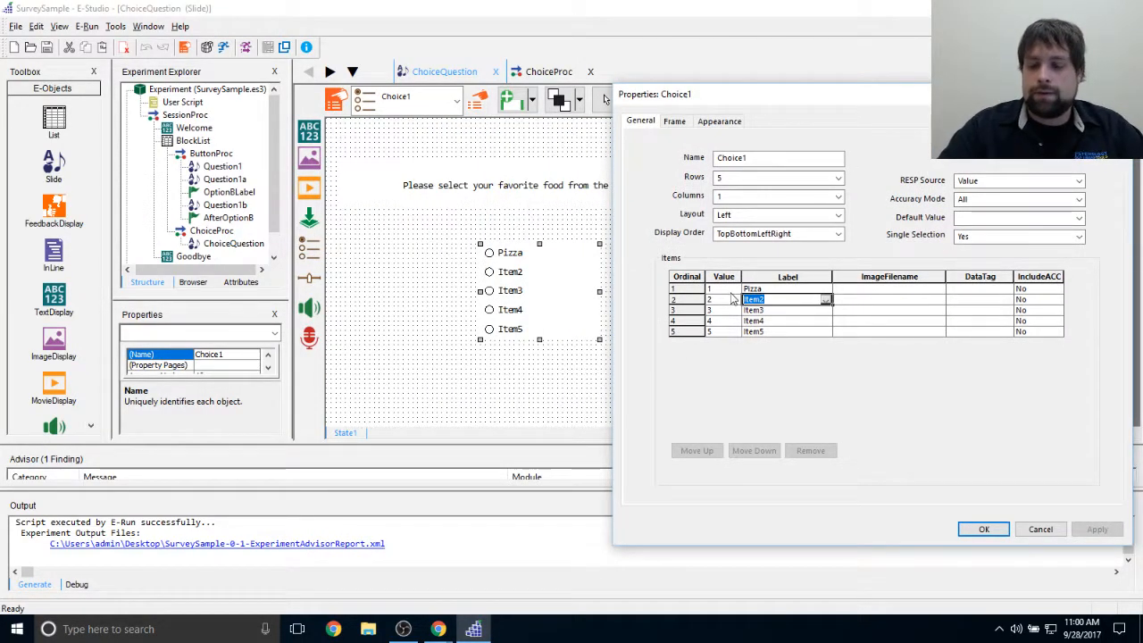
text(Tacos)
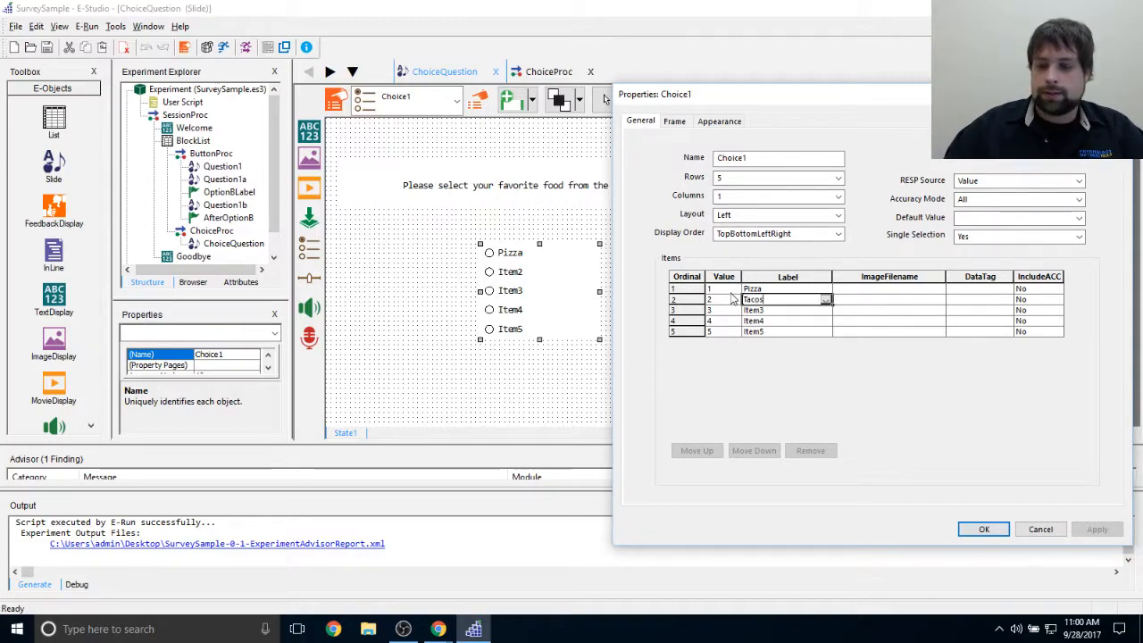
key(Return)
text(Ice)
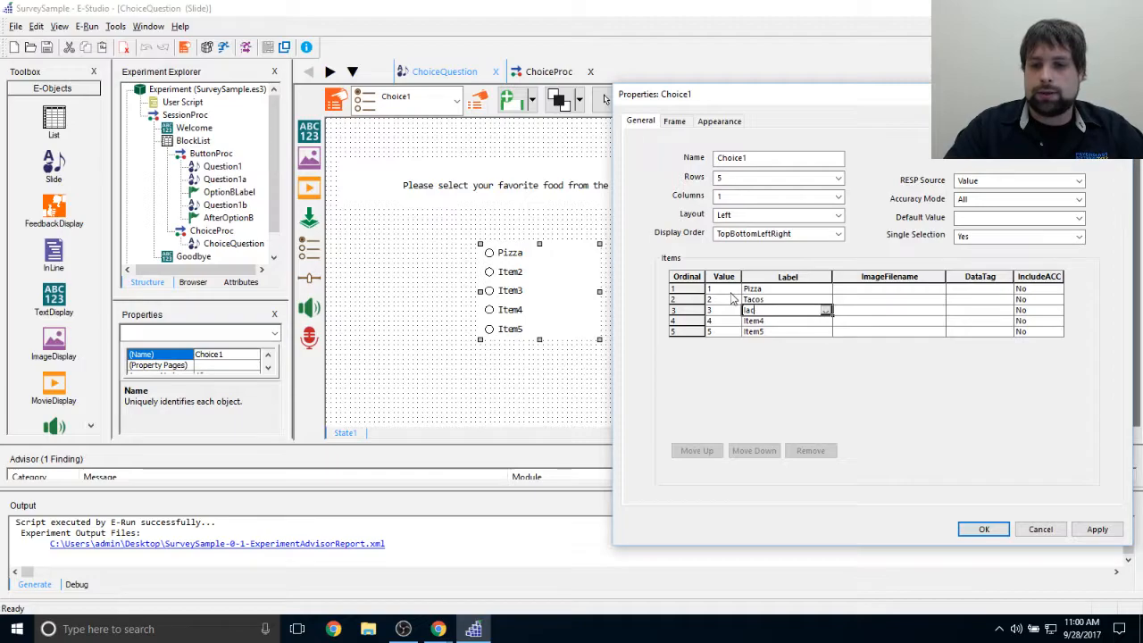
text( Cream)
key(Return)
Step: Relabel the fourth and fifth choice items "Hummus" and "Other", and apply the changes to the list
text(Hummus)
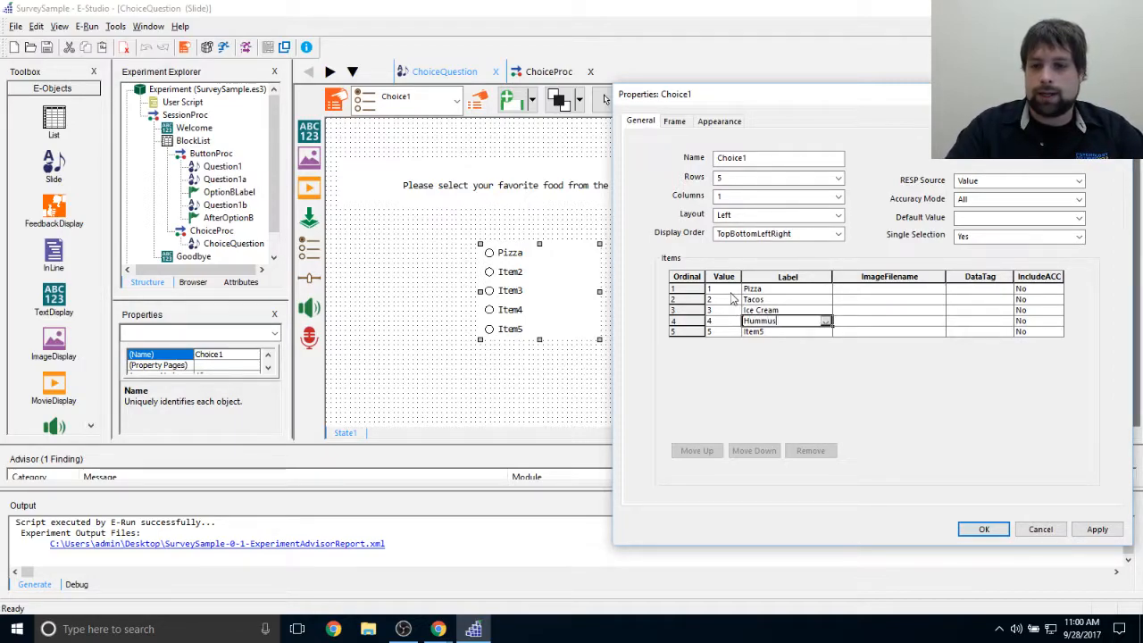
key(Return)
text(Other)
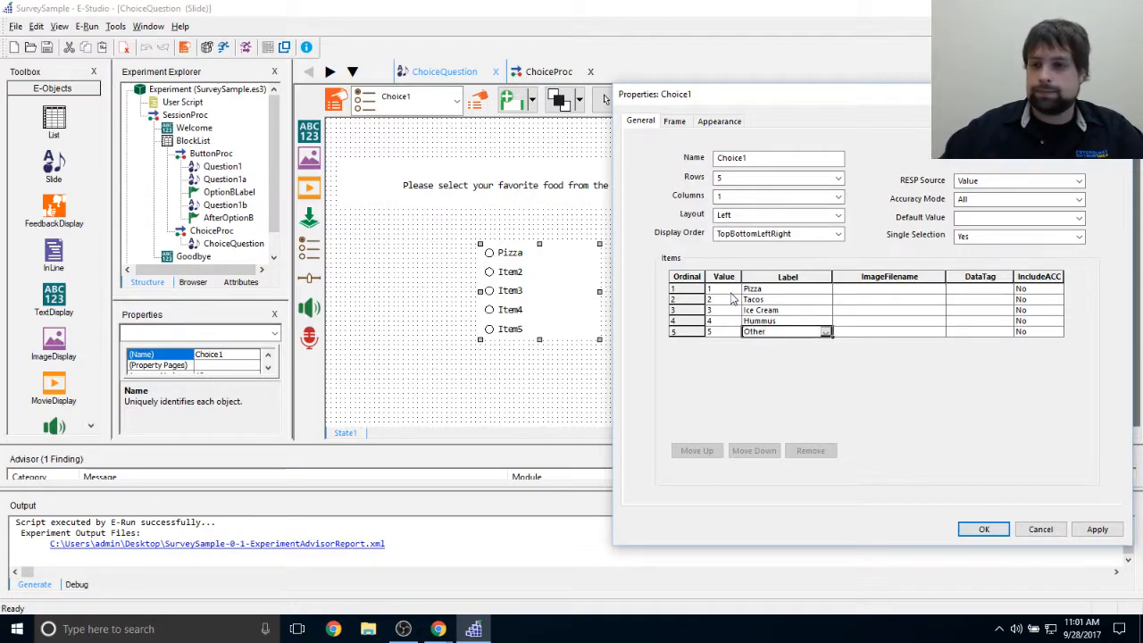
click(1095, 528)
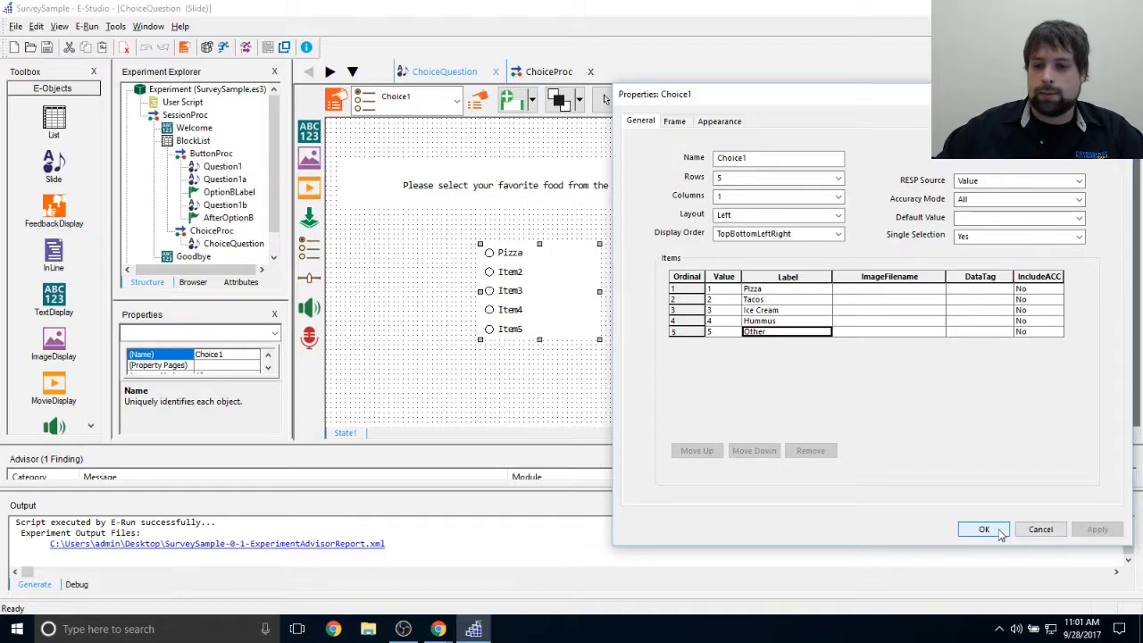
click(980, 529)
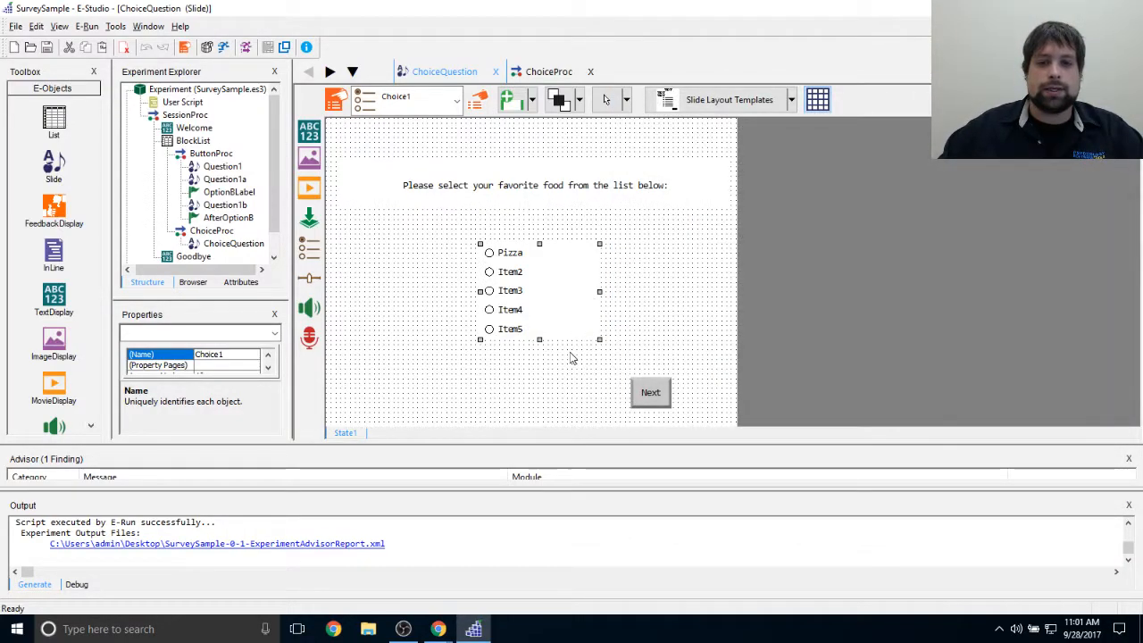
click(637, 305)
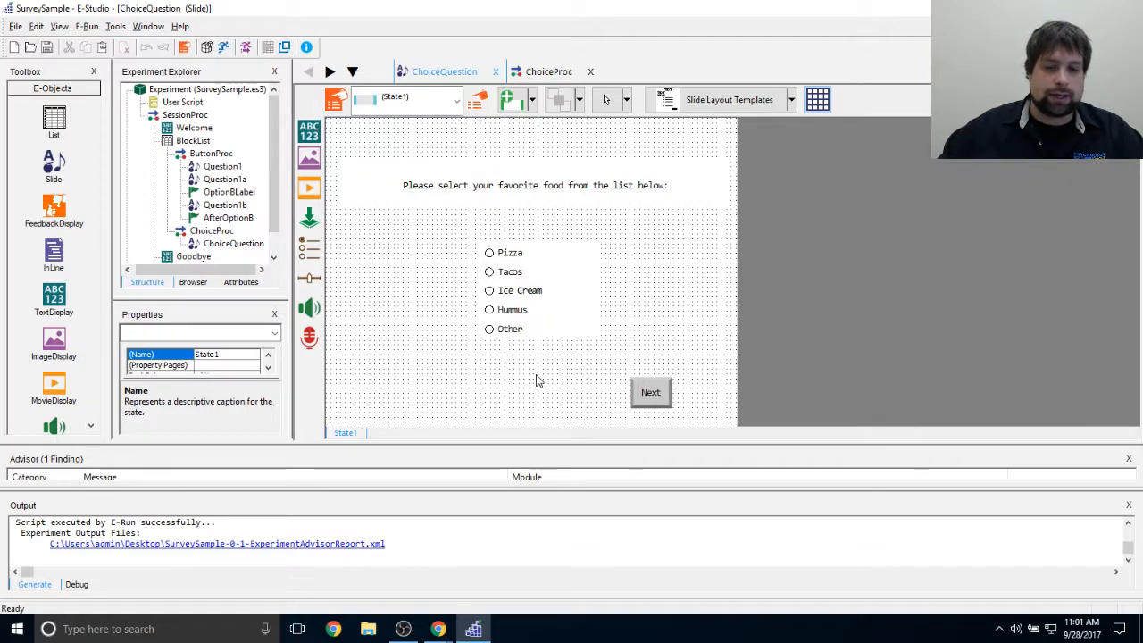
Step: Examine the value assigned to each food item in the choice list's properties
click(555, 297)
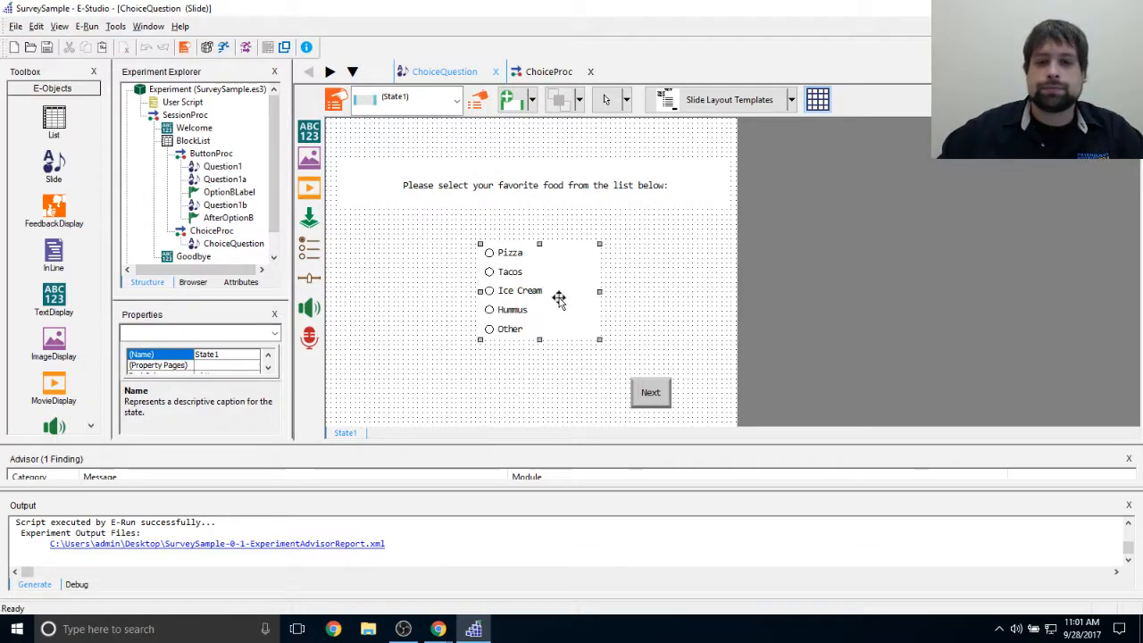
click(474, 101)
drag(574, 104, 849, 67)
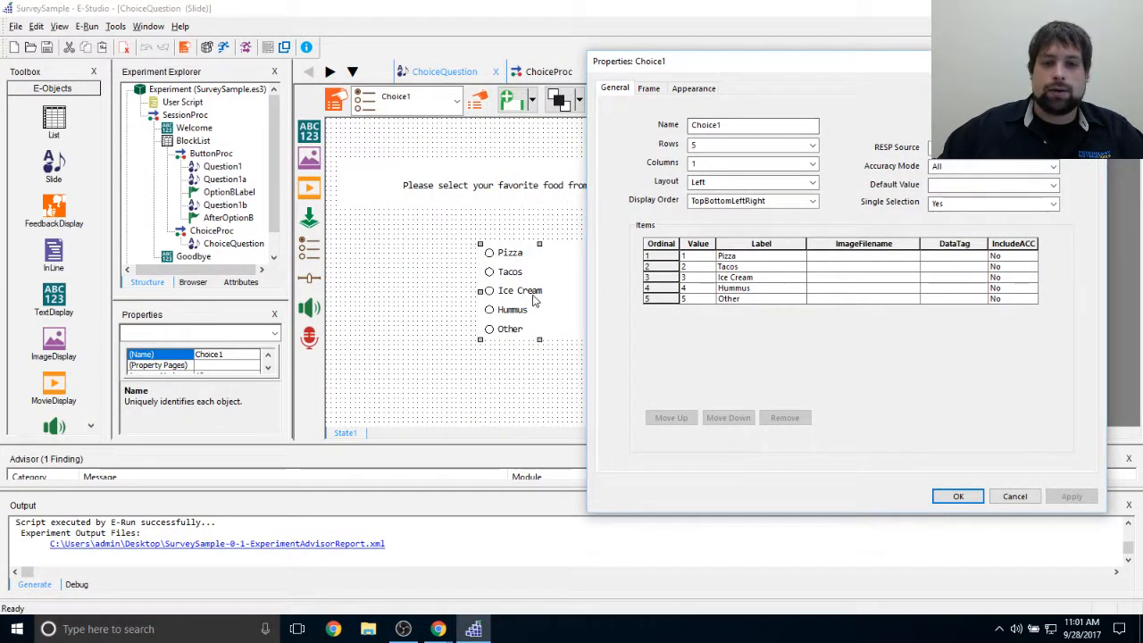
drag(929, 65, 943, 59)
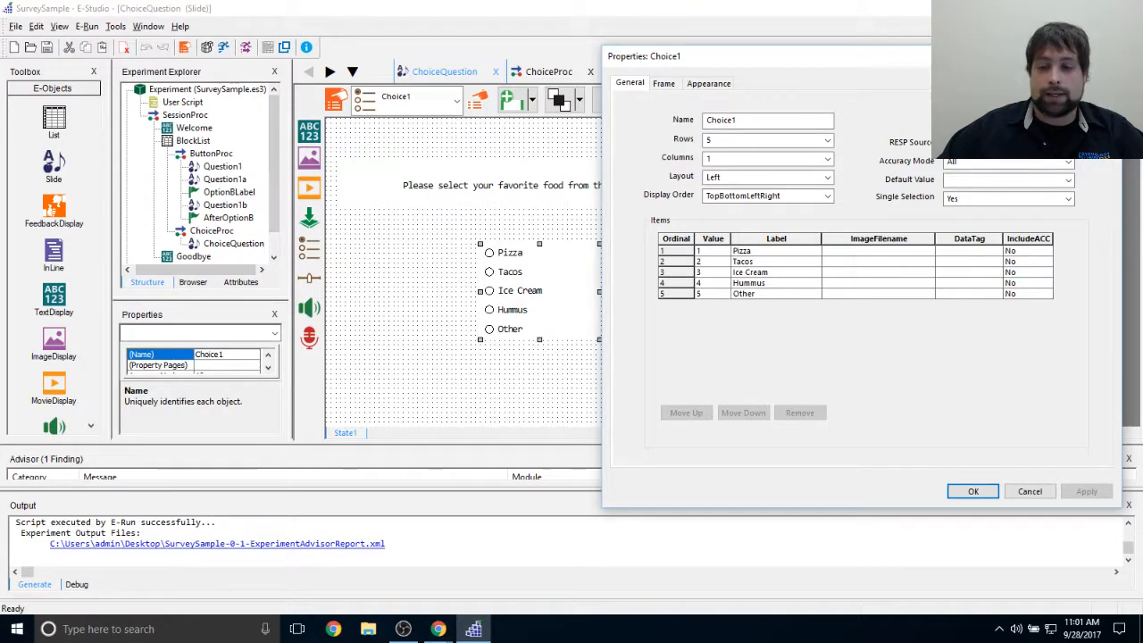
click(715, 251)
click(716, 263)
click(718, 273)
click(720, 284)
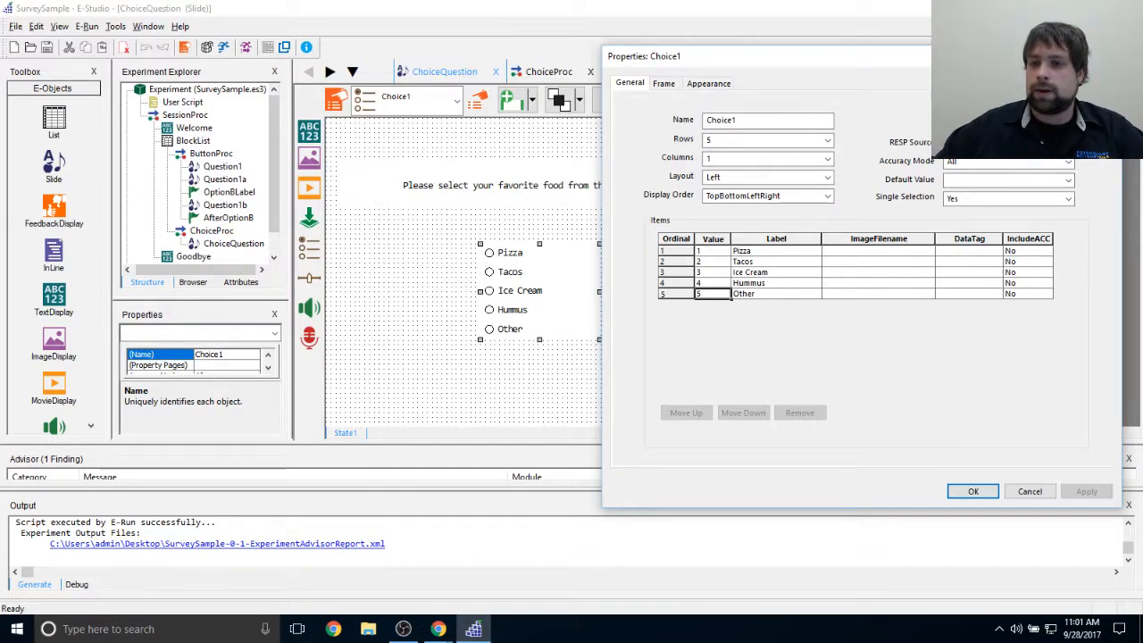
Step: Change the choice list's RESP Source option and apply the updated properties
click(1067, 143)
click(1065, 166)
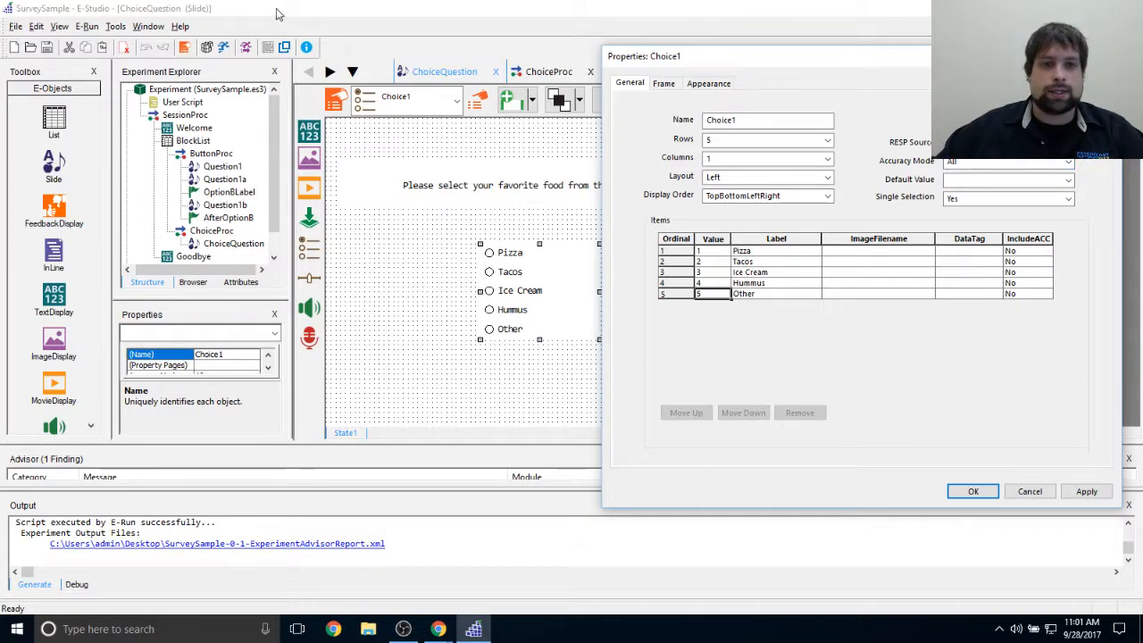
click(808, 252)
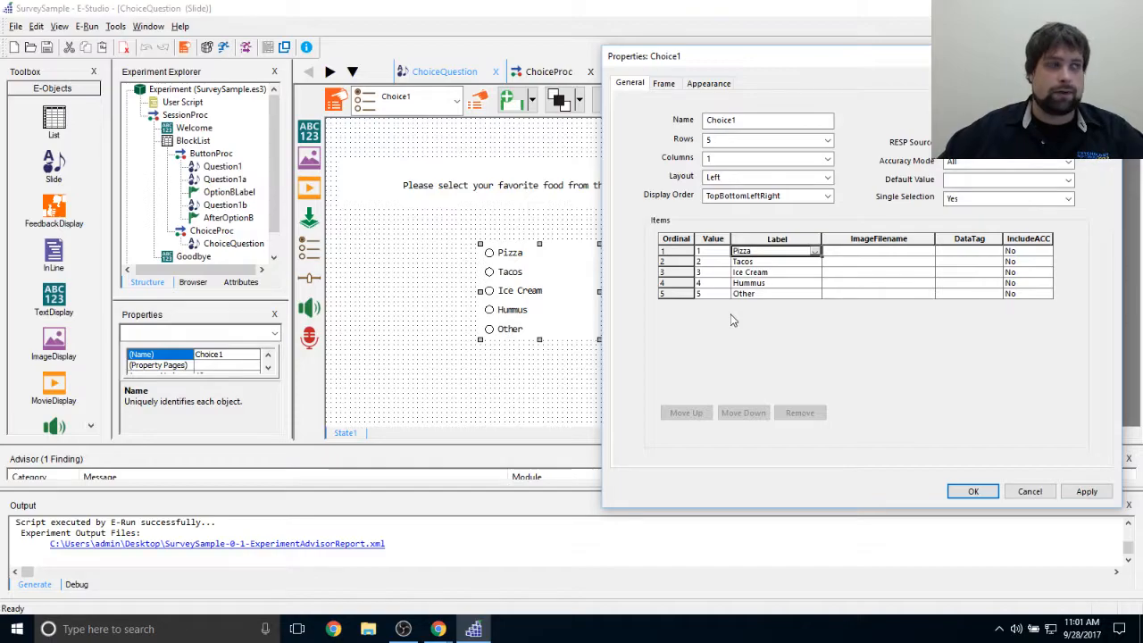
click(1080, 489)
click(982, 491)
click(717, 302)
Step: Check the experiment structure under ChoiceProc and show the Debug output
drag(274, 114, 275, 133)
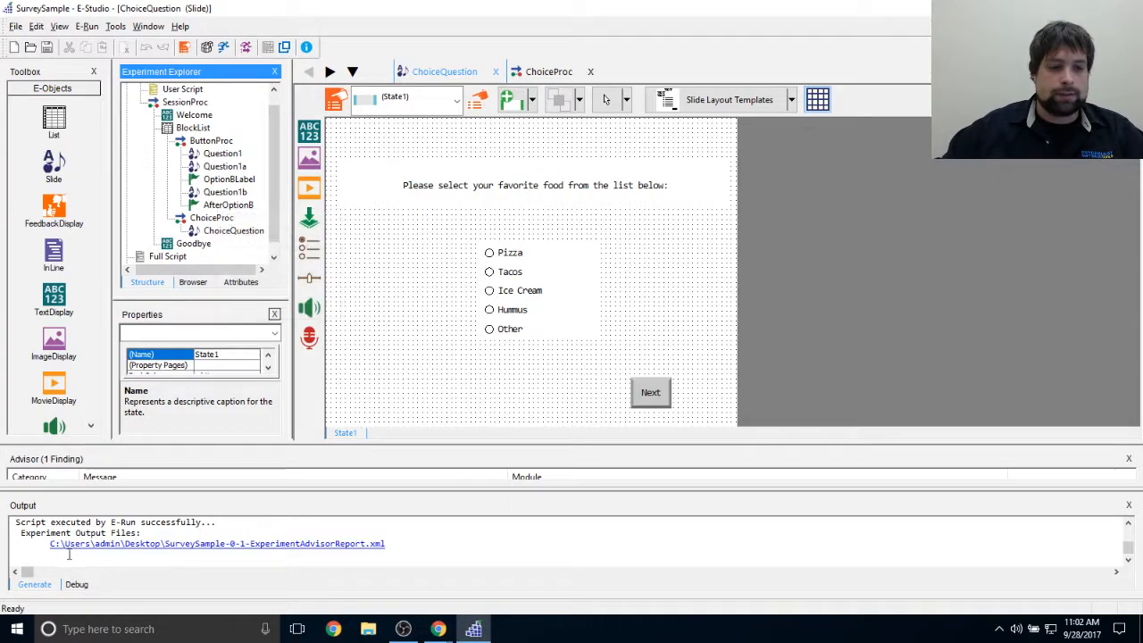
click(77, 584)
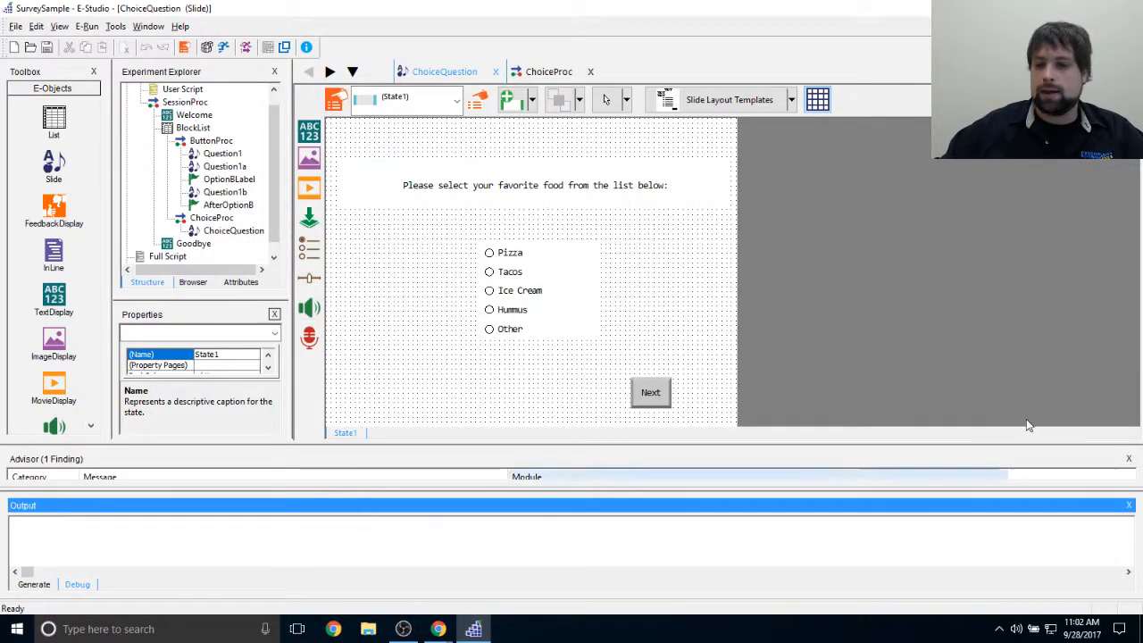
Step: Close the Advisor findings pane so only the Output pane remains below the workspace
click(1130, 459)
click(1129, 459)
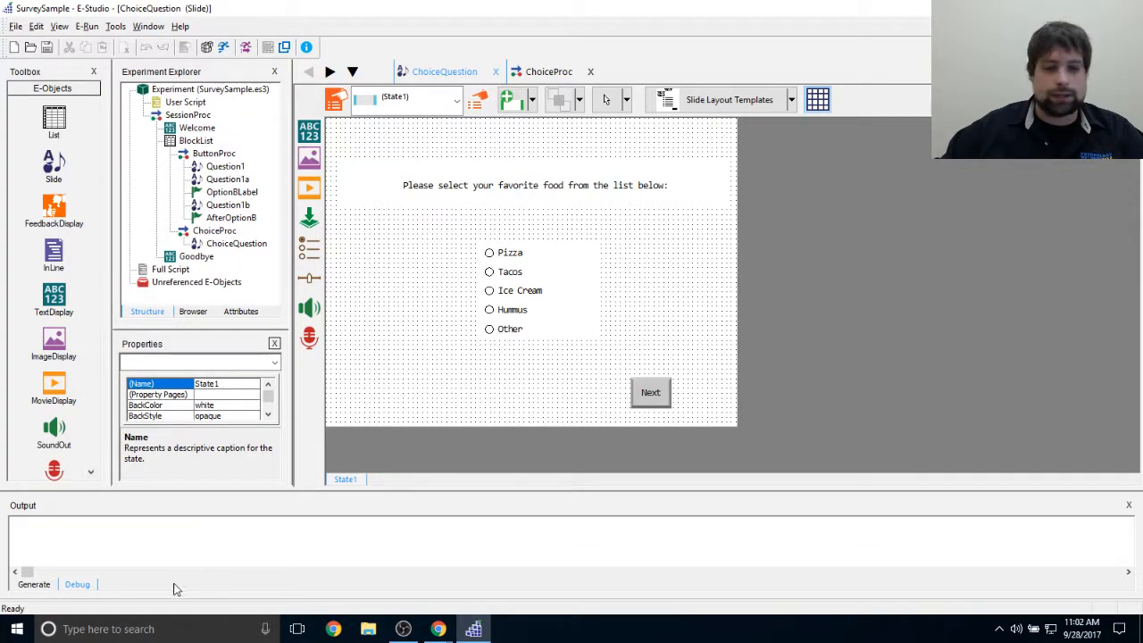
click(43, 531)
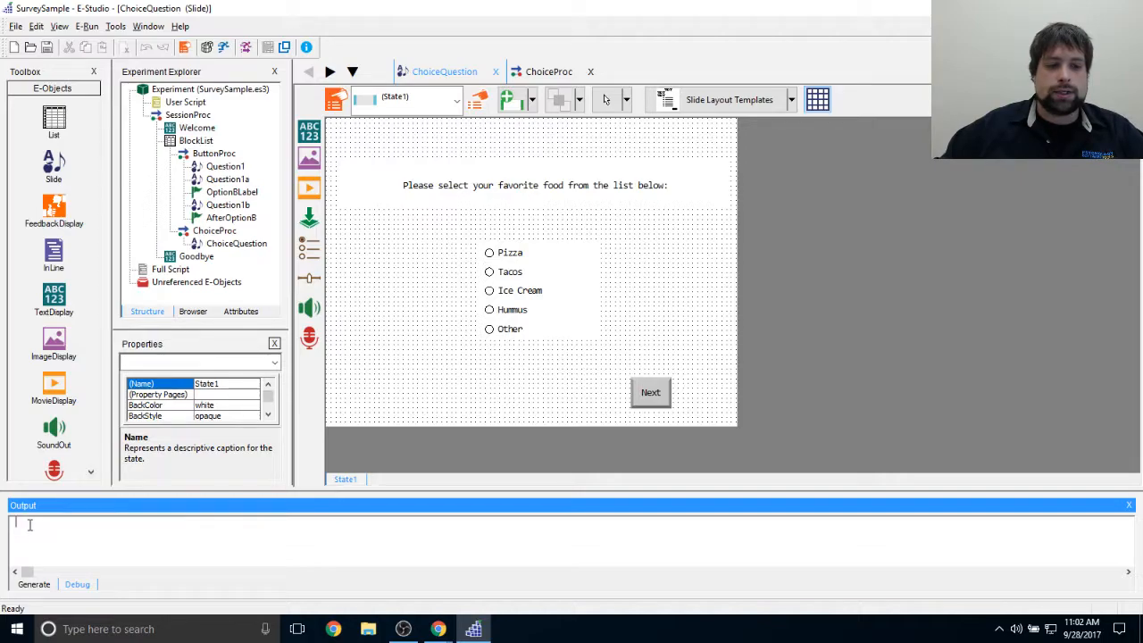
click(400, 304)
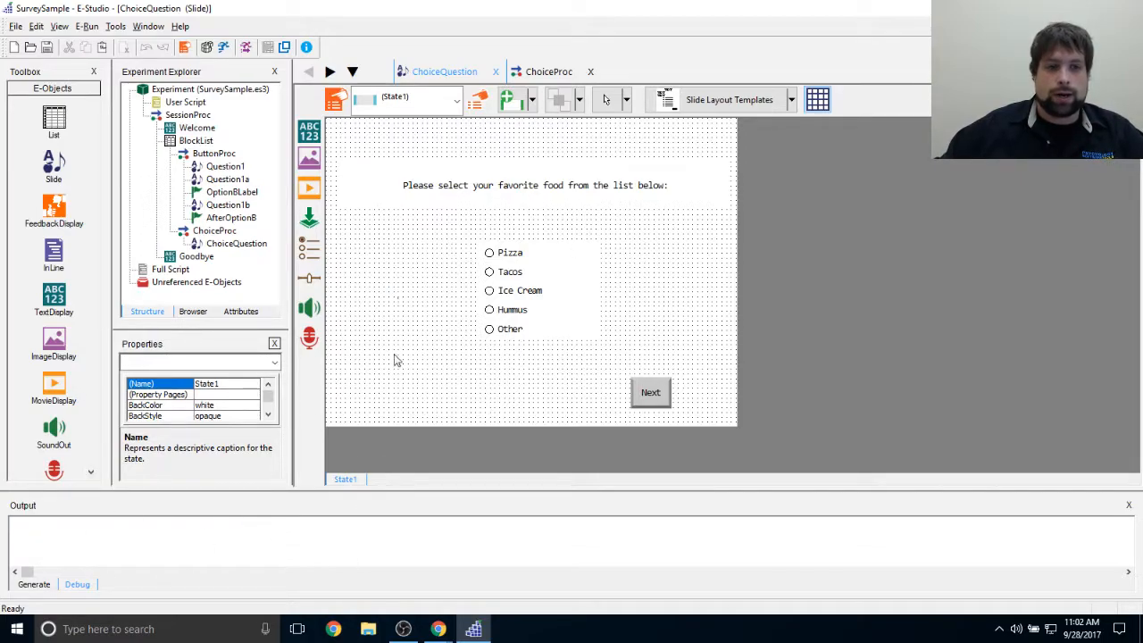
Step: Open the ChoiceProc procedure and add an InLine object after ChoiceQuestion
click(210, 233)
double_click(210, 232)
click(585, 286)
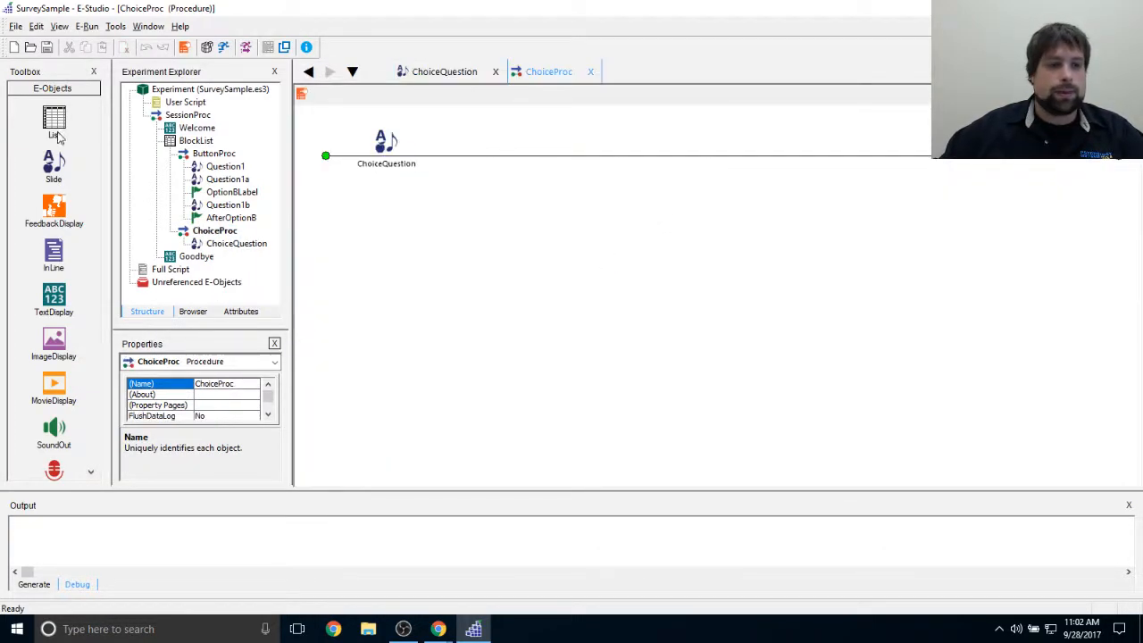
drag(53, 252, 780, 280)
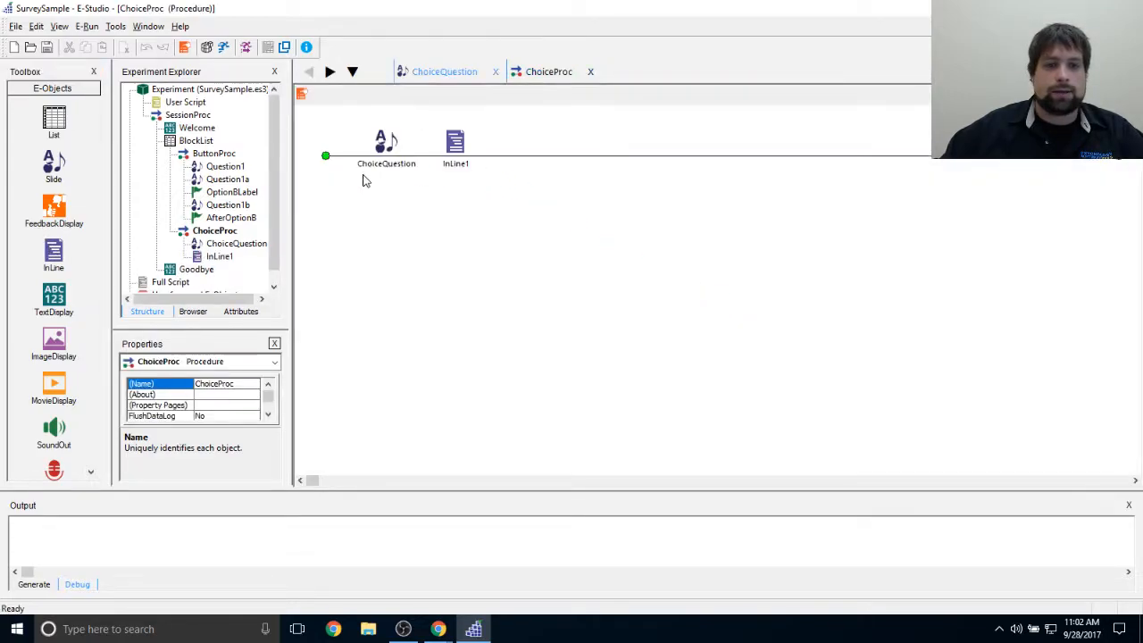
Step: Rename the new InLine object in ChoiceProc as ProcessResponse
click(457, 148)
right_click(458, 146)
click(489, 203)
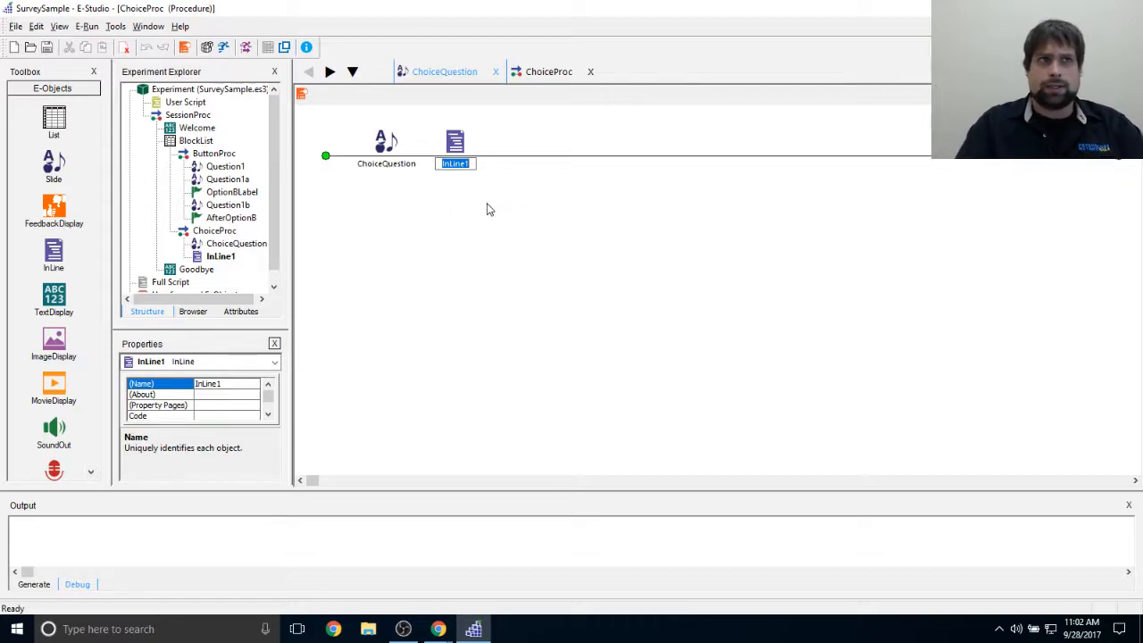
text(ProcessResponse)
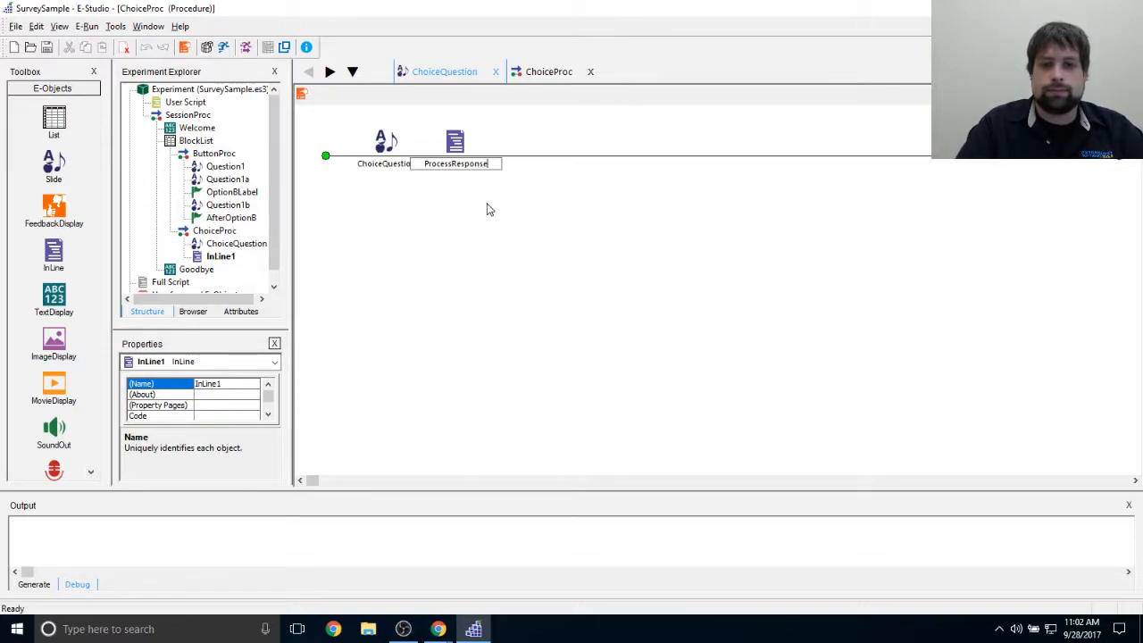
key(Return)
click(487, 205)
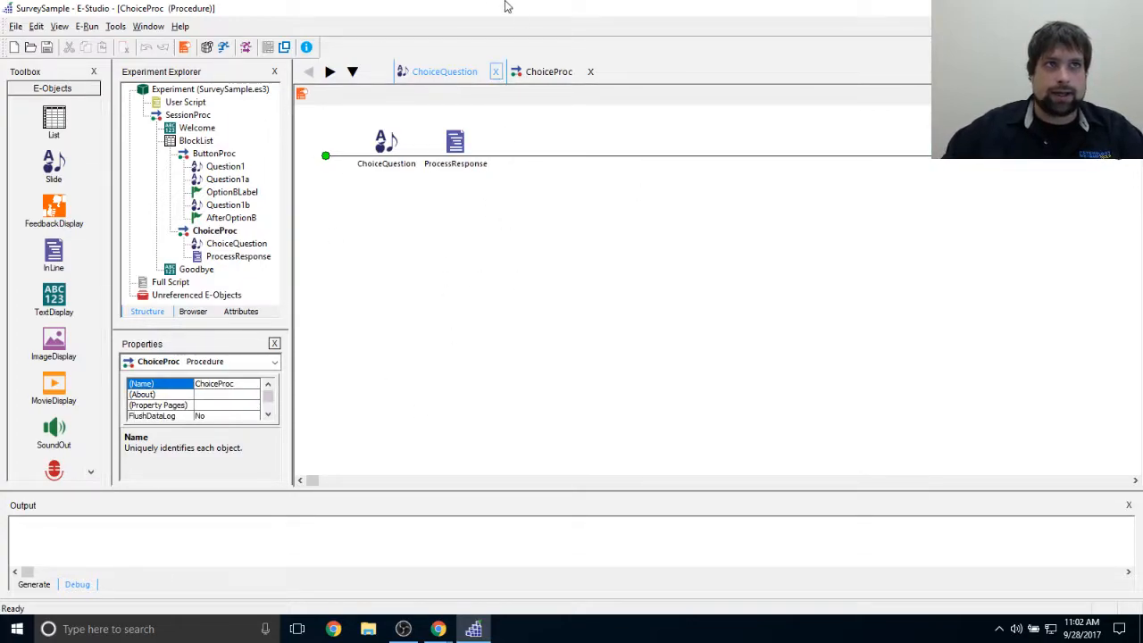
Step: Open the ProcessResponse script and enter the line Debug.Print ChoiceQuestion.RESP, followed by two line breaks
double_click(462, 145)
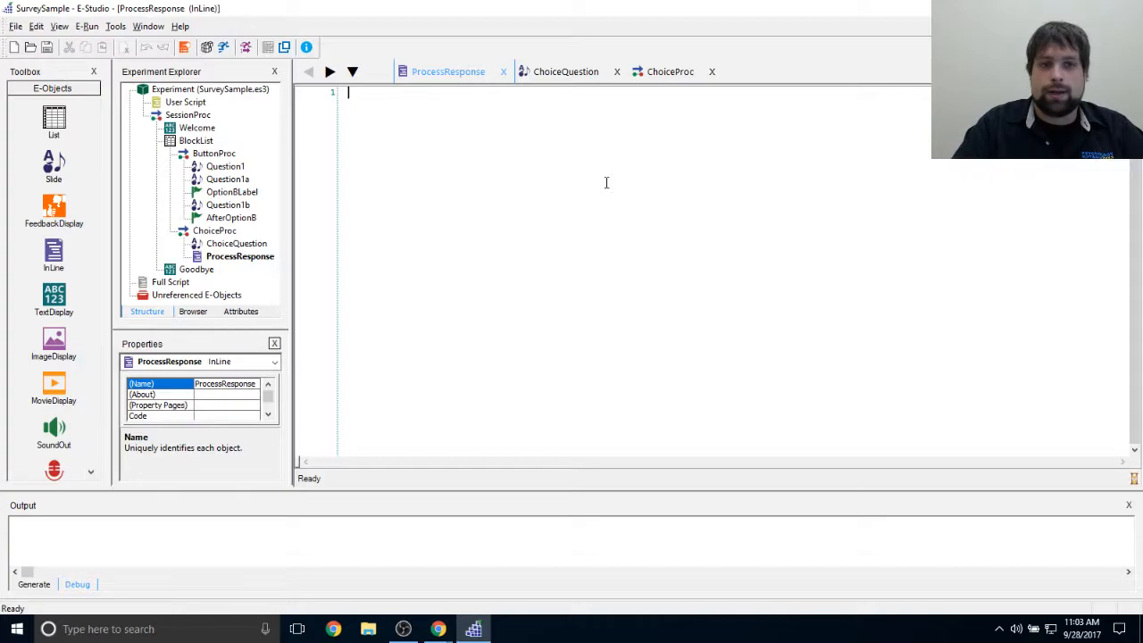
text(Debug.Print ChoiceQuestion.RESP)
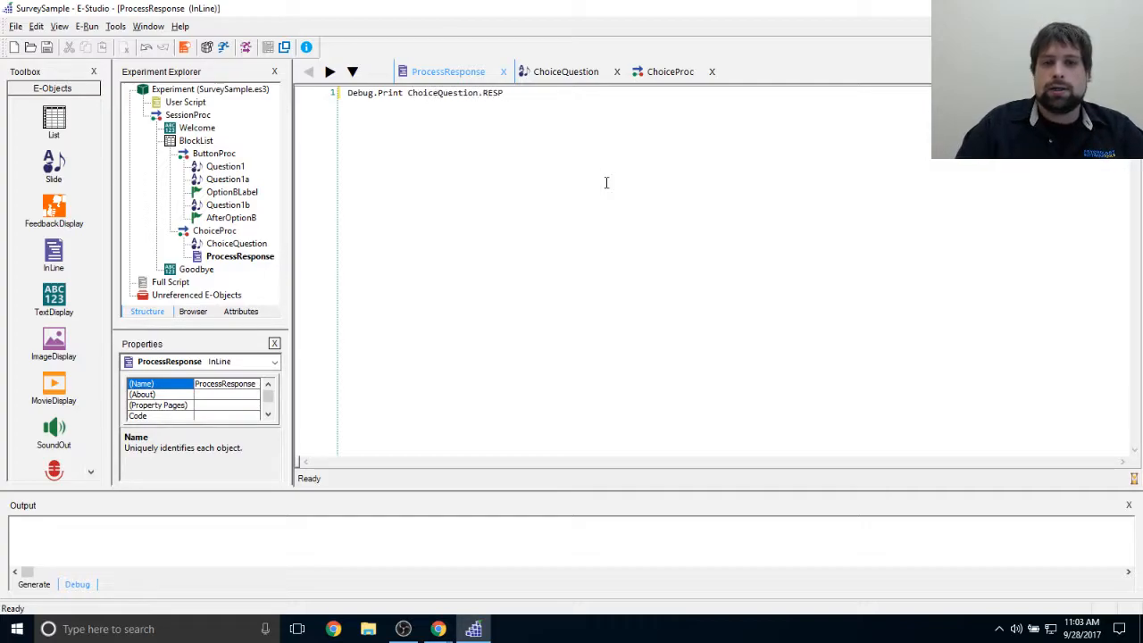
key(Return)
key(Return)
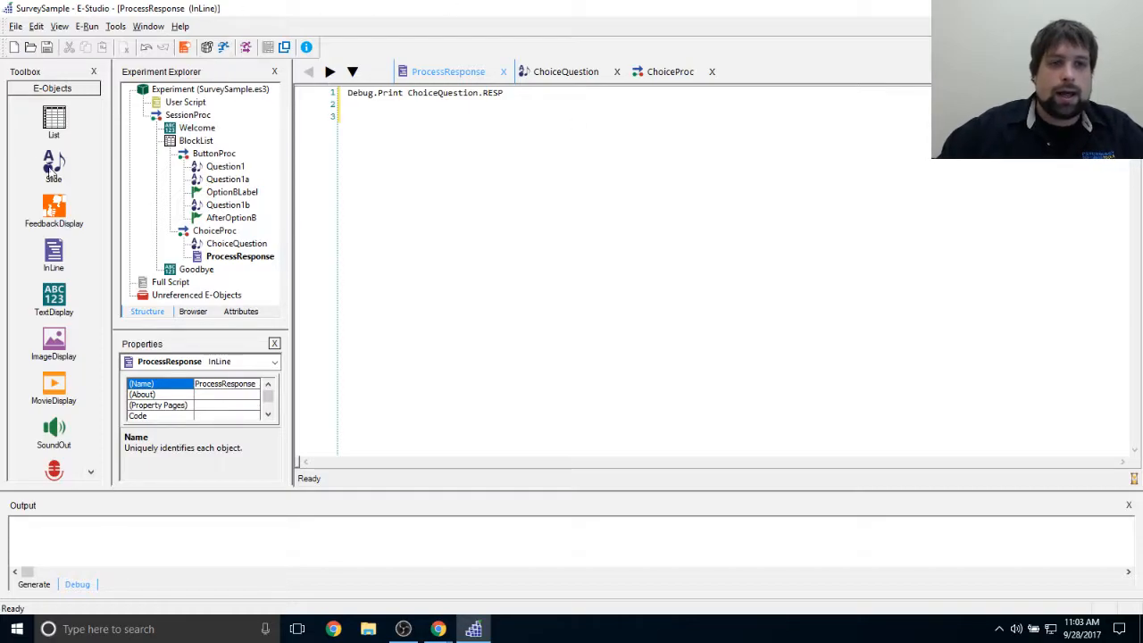
Step: Open BlockList and set the weight of the ChoiceProc row to 5
double_click(198, 141)
click(379, 226)
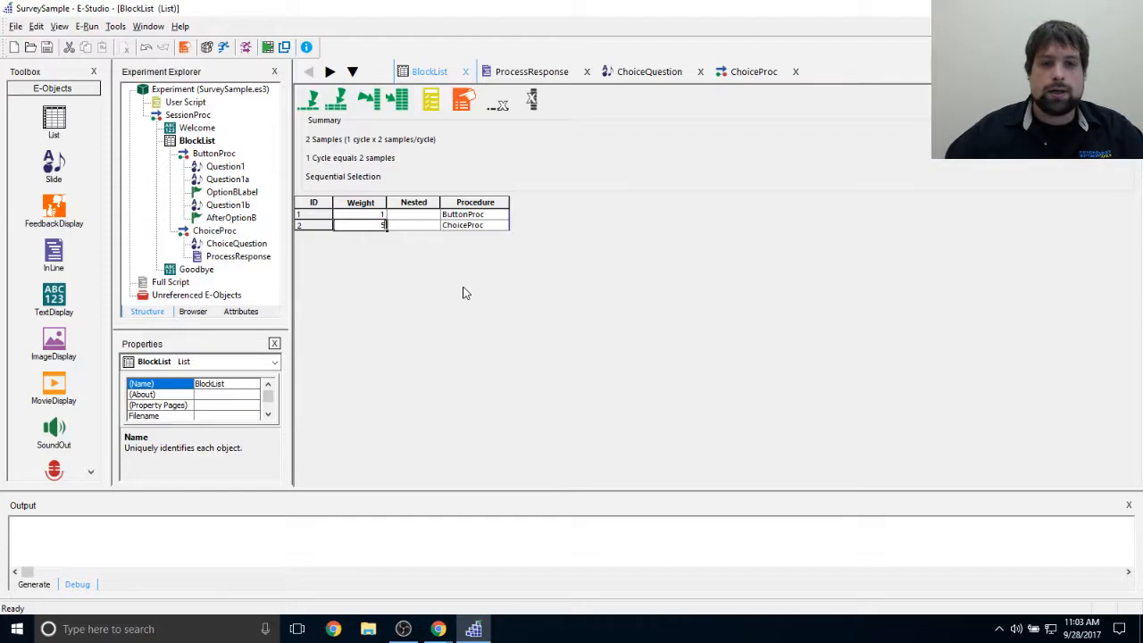
key(Tab)
key(Tab)
Step: Open the ChoiceQuestion slide and review its answer choices and the debug output area
click(246, 257)
double_click(243, 244)
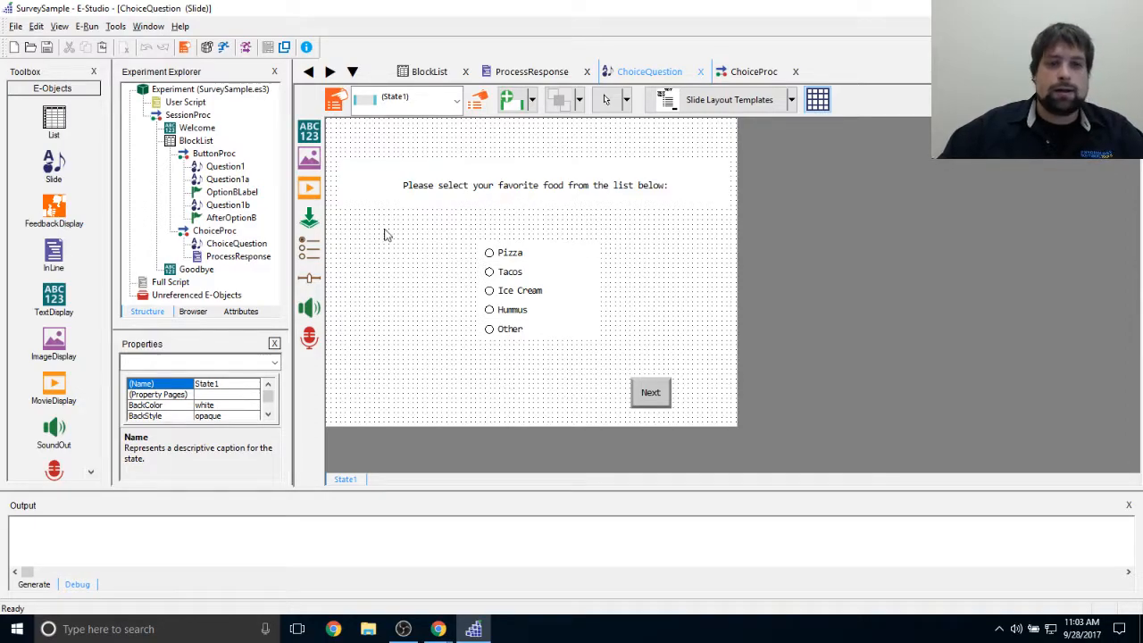
click(83, 542)
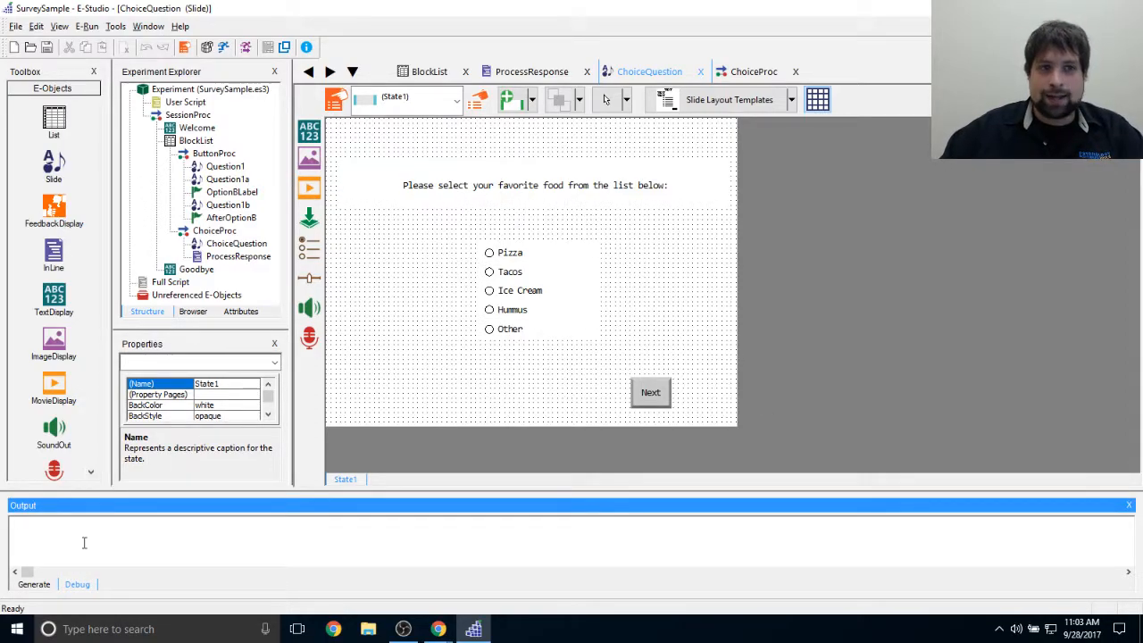
click(443, 365)
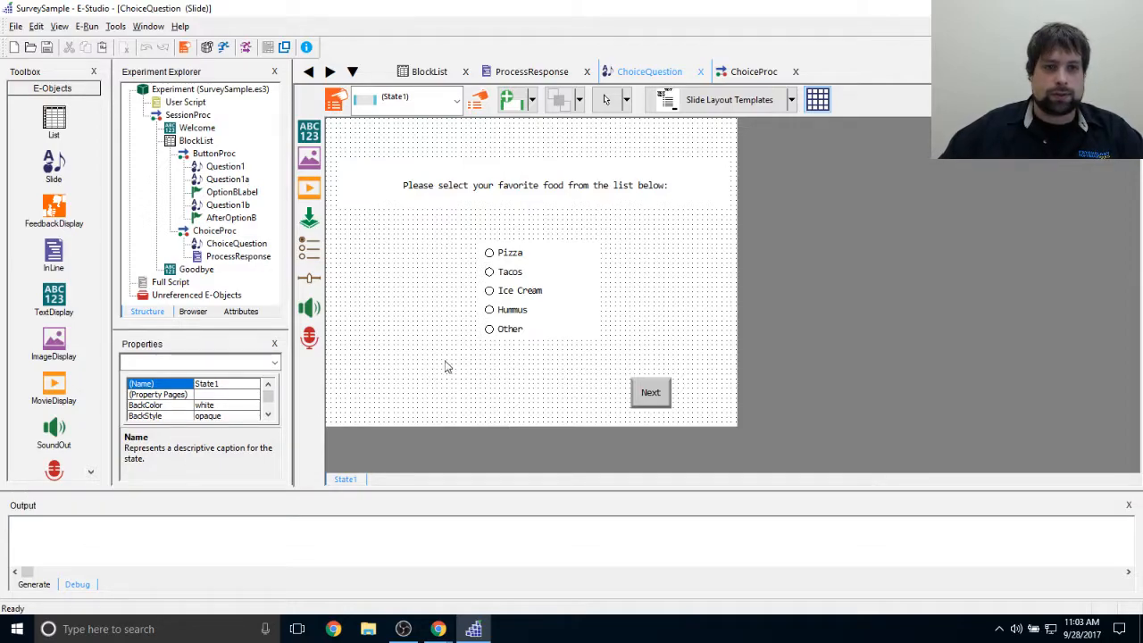
Step: Set the weight of the ButtonProc row in BlockList to 0
double_click(196, 140)
click(376, 217)
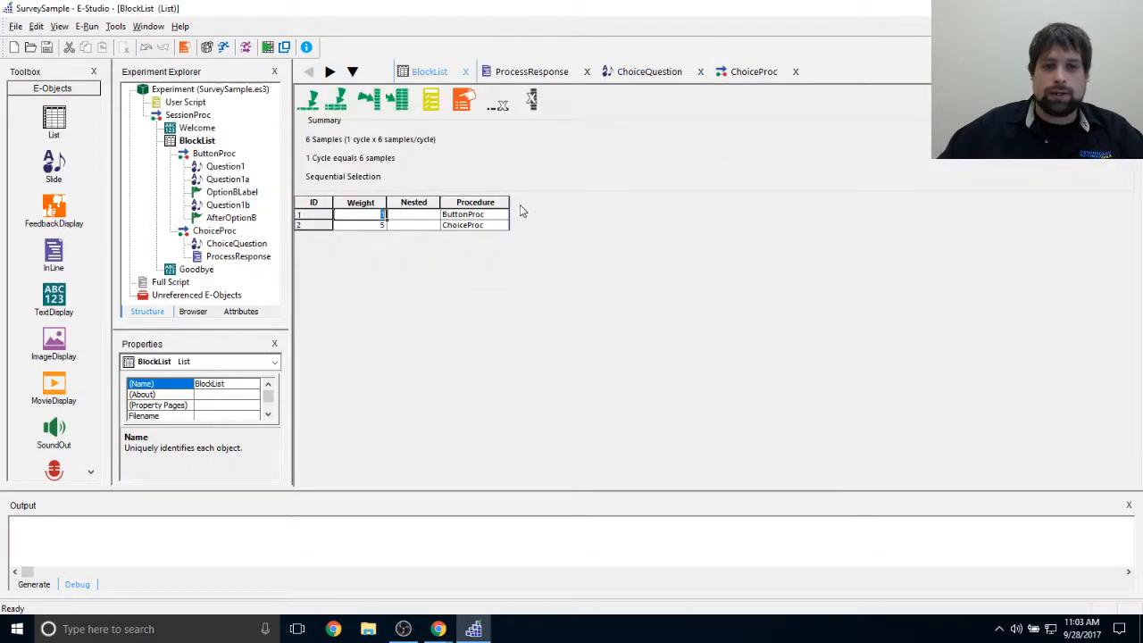
text(0)
key(Return)
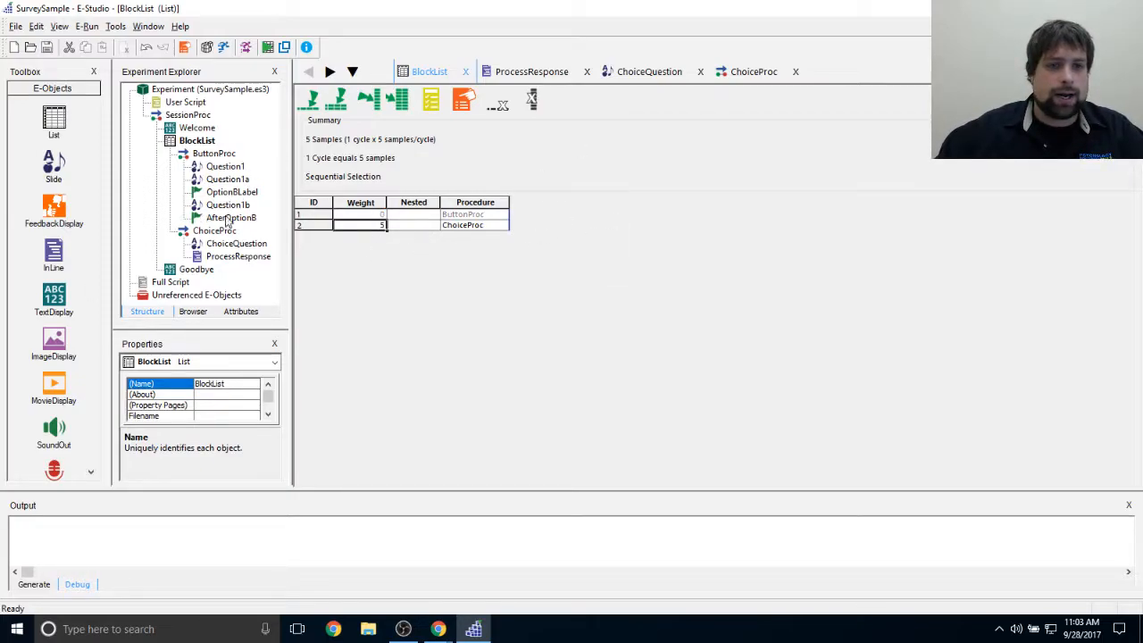
click(197, 141)
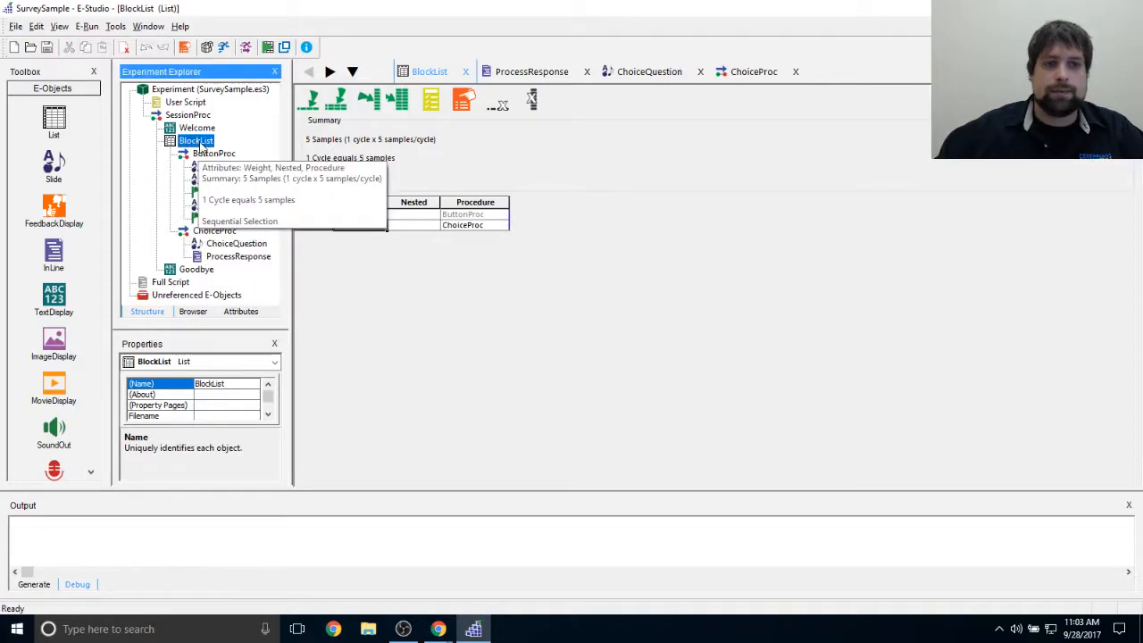
Step: Open the Test Manager and expand BlockList with both of its procedures in the Quick Start tree
click(286, 47)
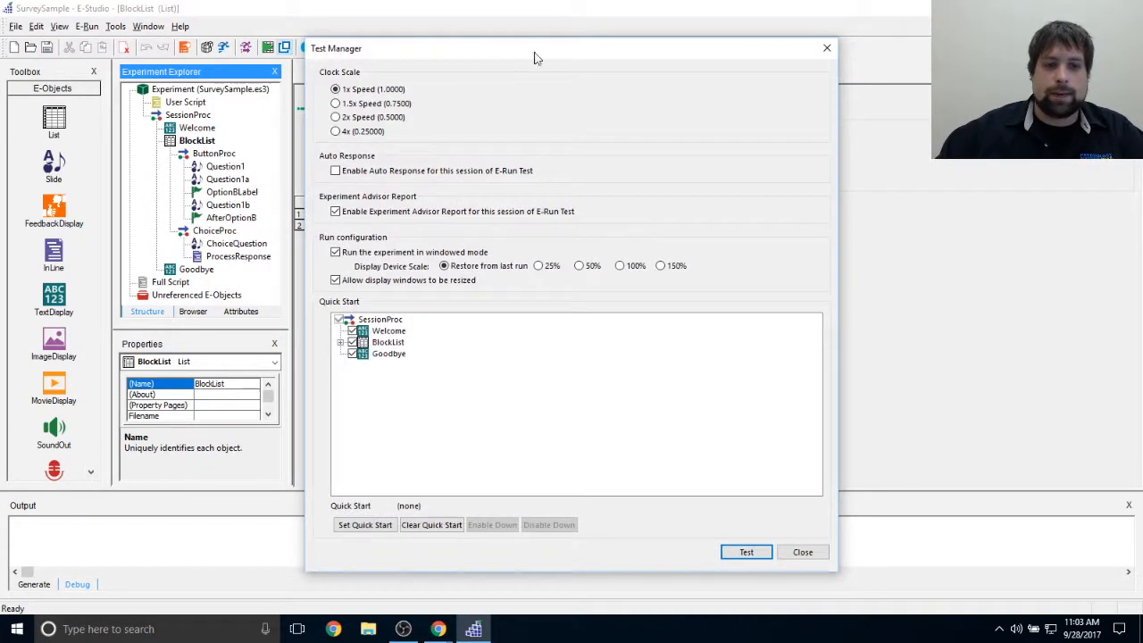
click(340, 343)
click(355, 365)
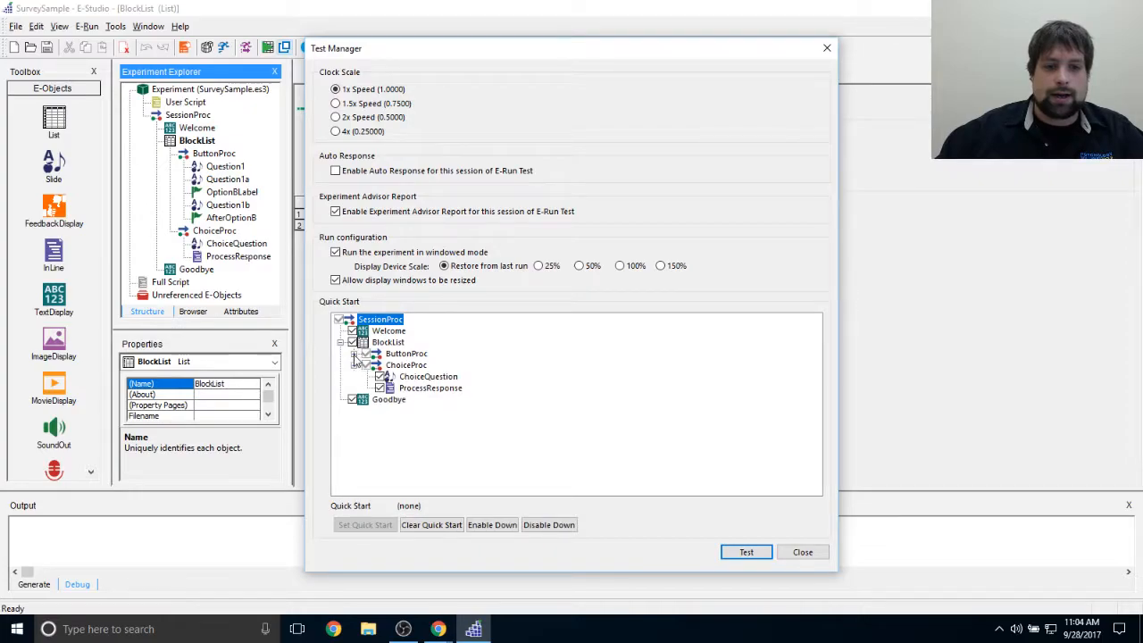
click(355, 354)
click(356, 344)
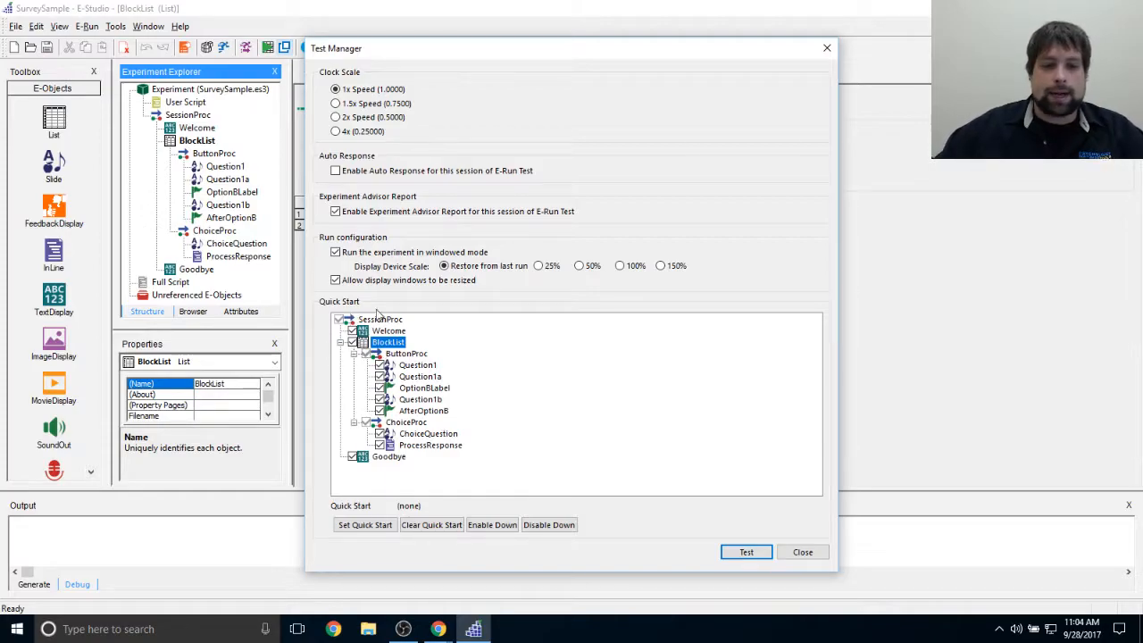
Step: Start the windowed test with subject number 0, move the display window aside, and continue past the welcome screen
click(746, 552)
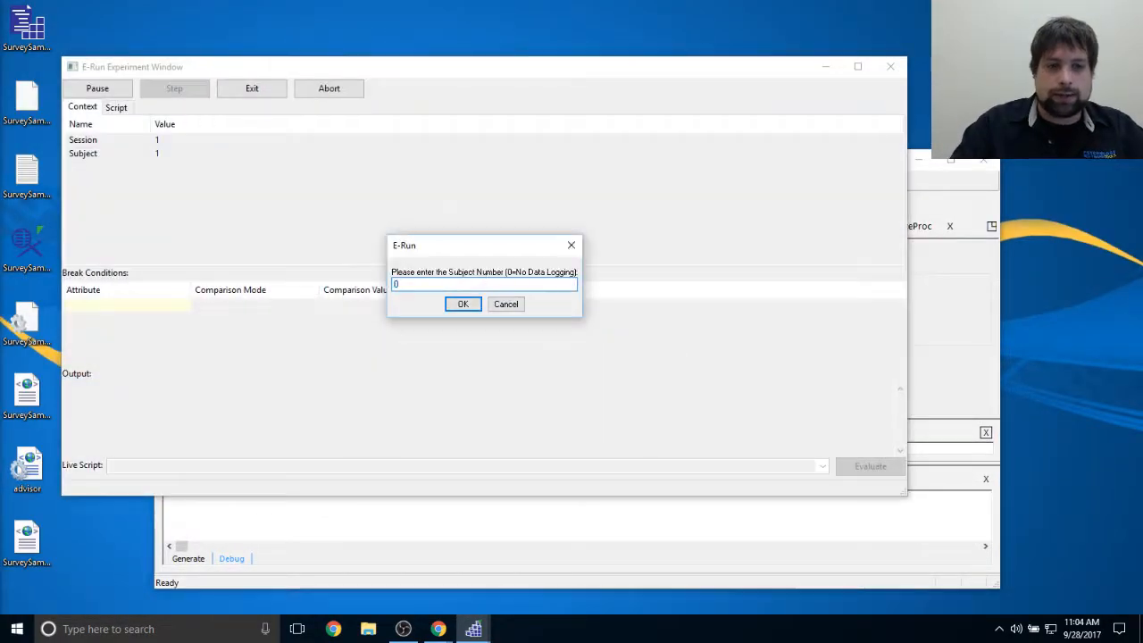
key(Return)
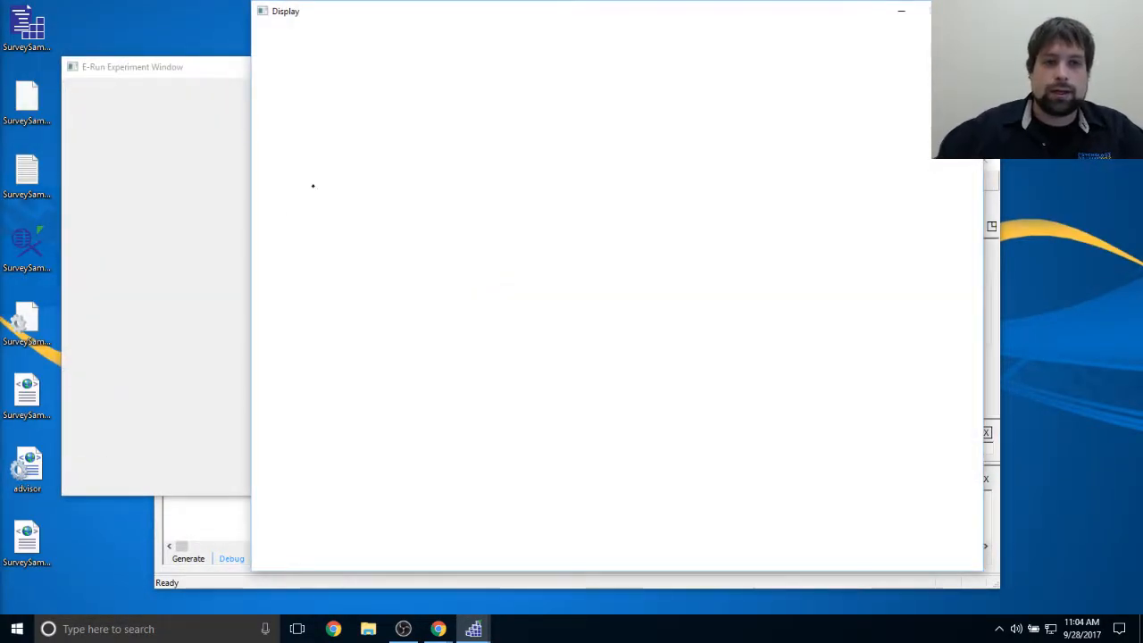
drag(533, 9, 725, 21)
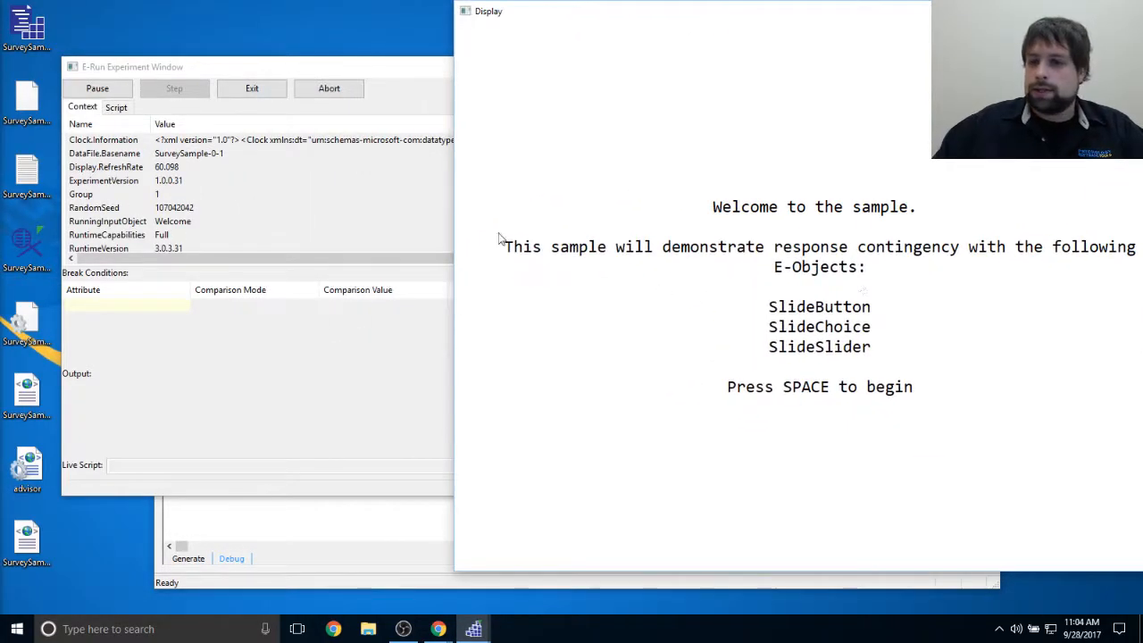
key(space)
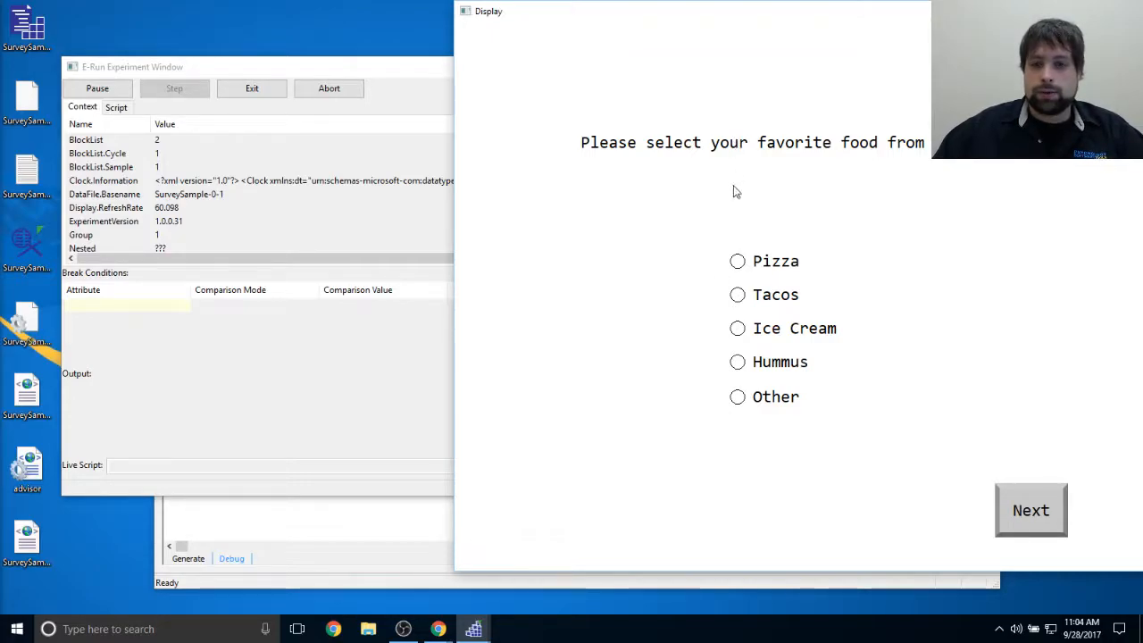
Step: Submit Pizza as the first favorite food answer, then narrow the E-Run Experiment Window and examine its output
click(1054, 511)
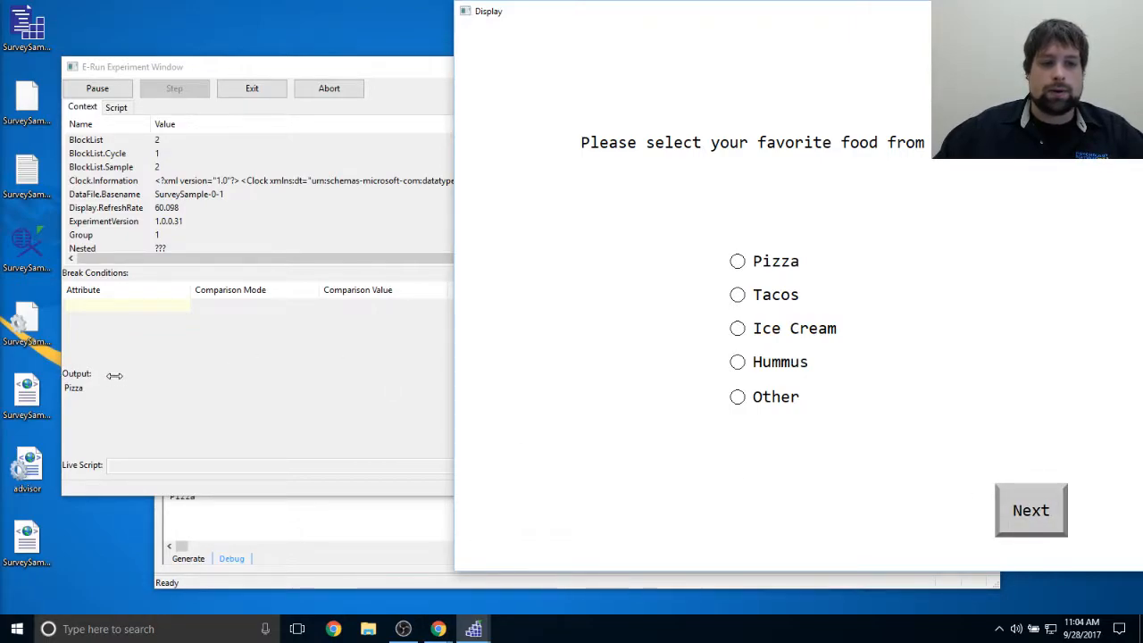
click(298, 68)
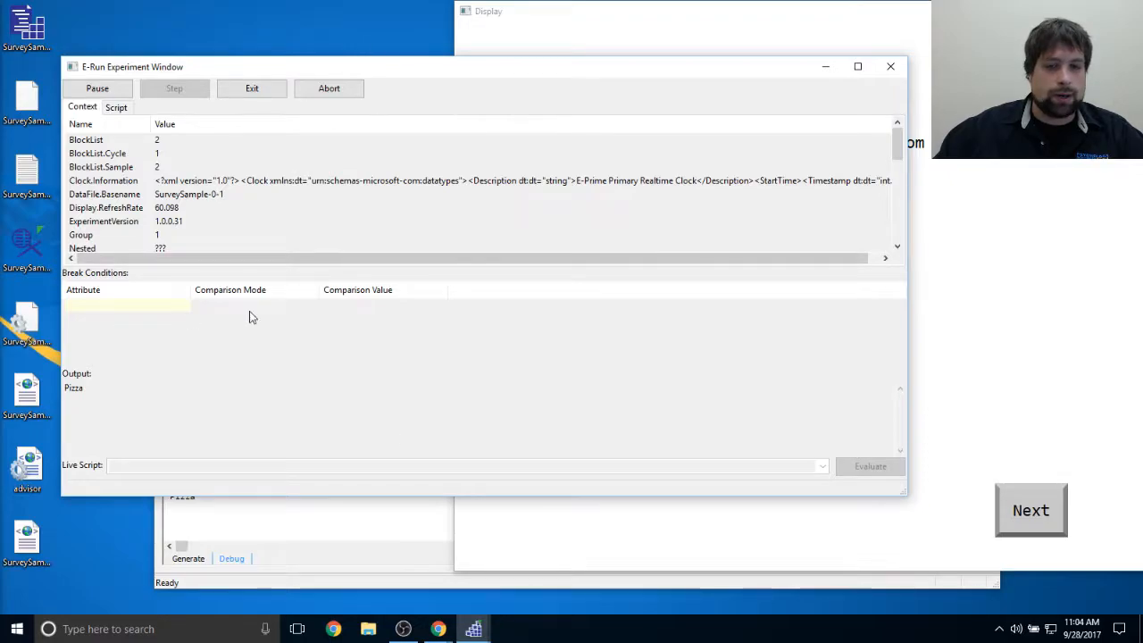
drag(906, 495, 596, 509)
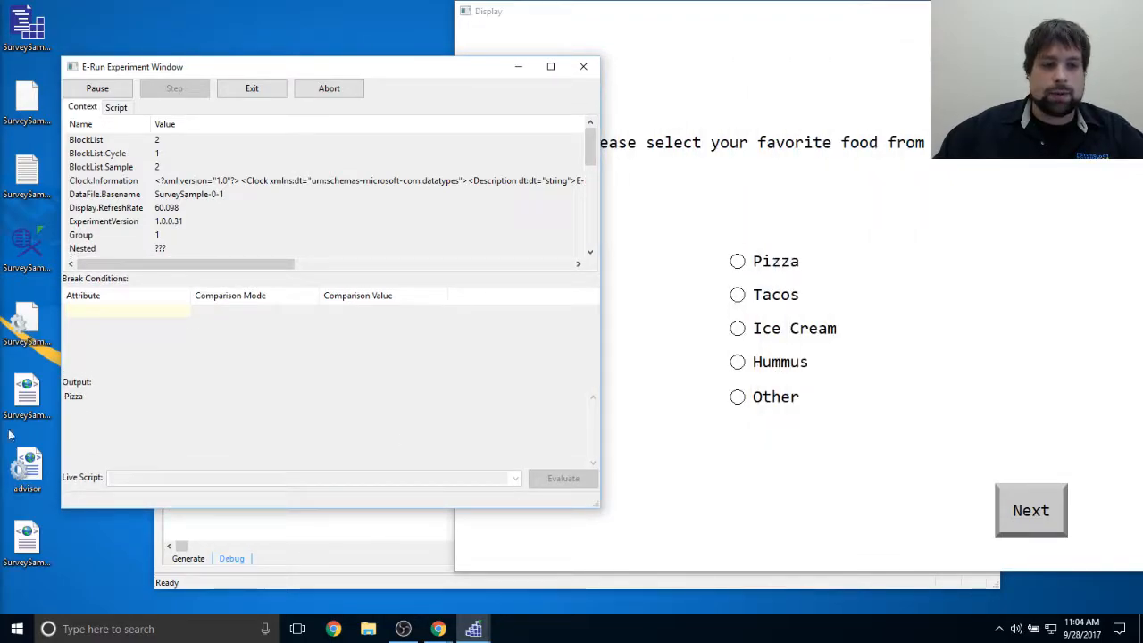
drag(86, 398, 69, 395)
click(135, 411)
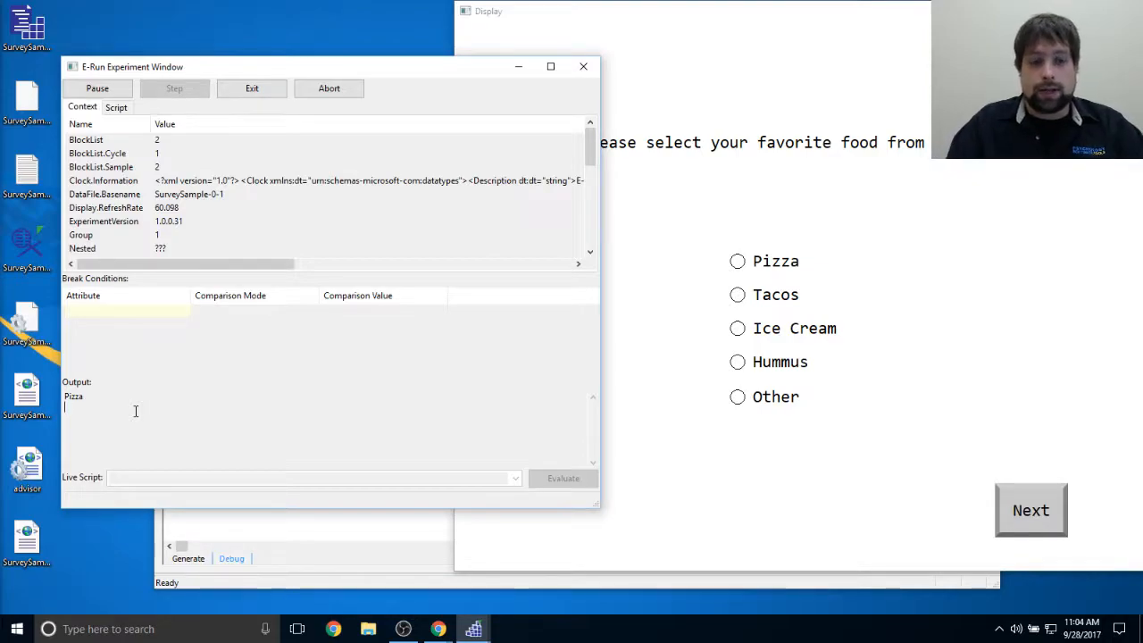
drag(87, 397, 65, 396)
click(158, 401)
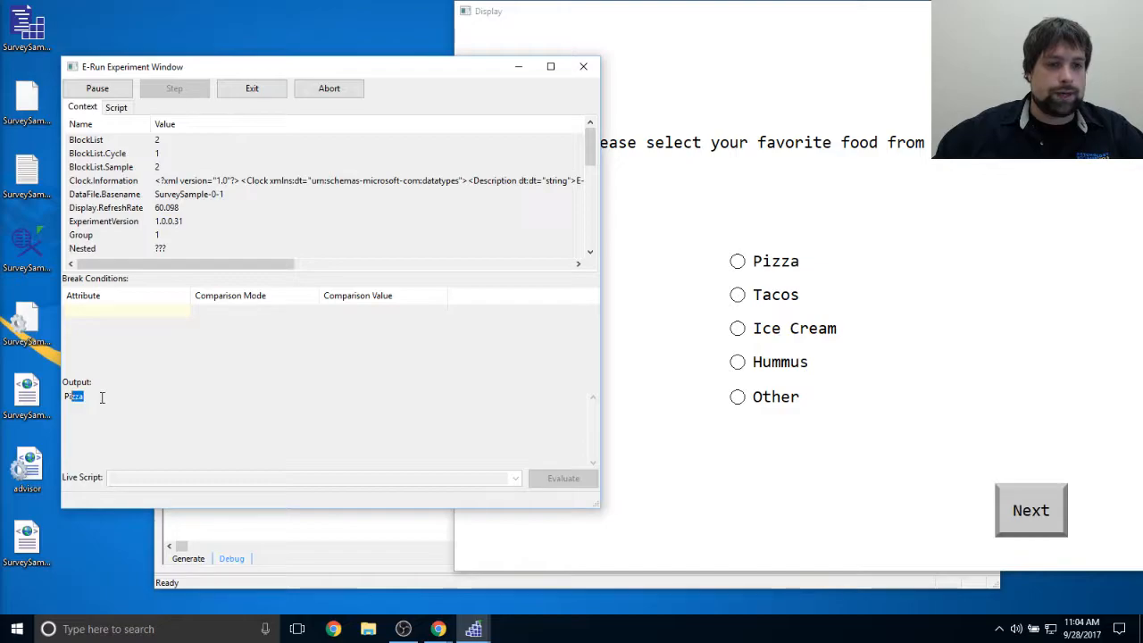
Step: Answer the remaining four favorite food questions with Tacos, Hummus, Ice Cream and Other, submitting each one
click(646, 378)
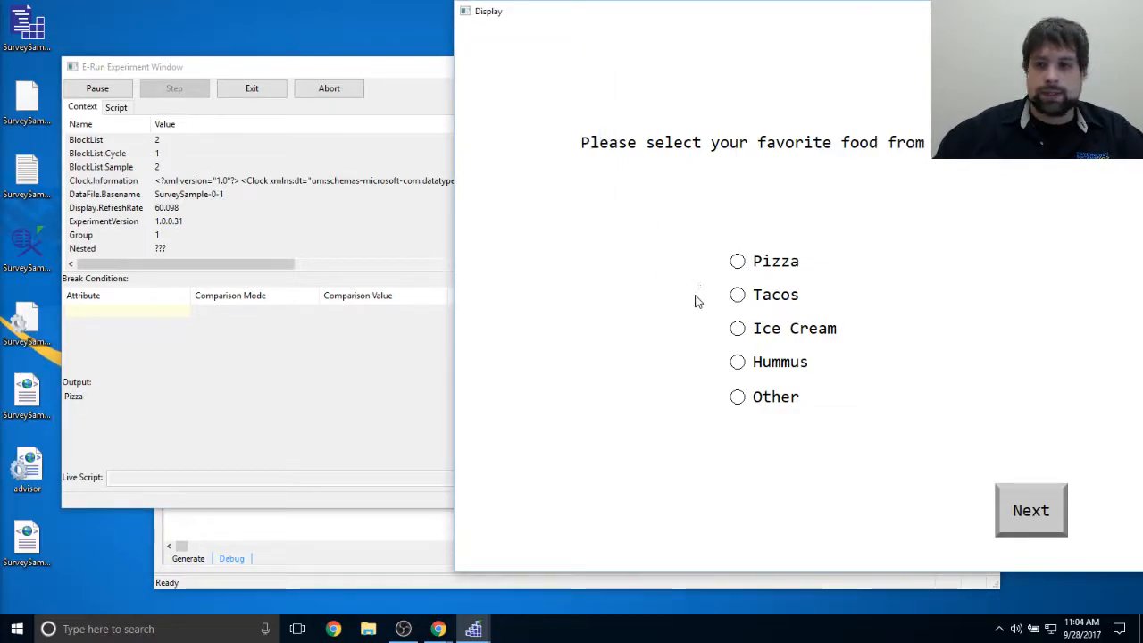
click(1031, 510)
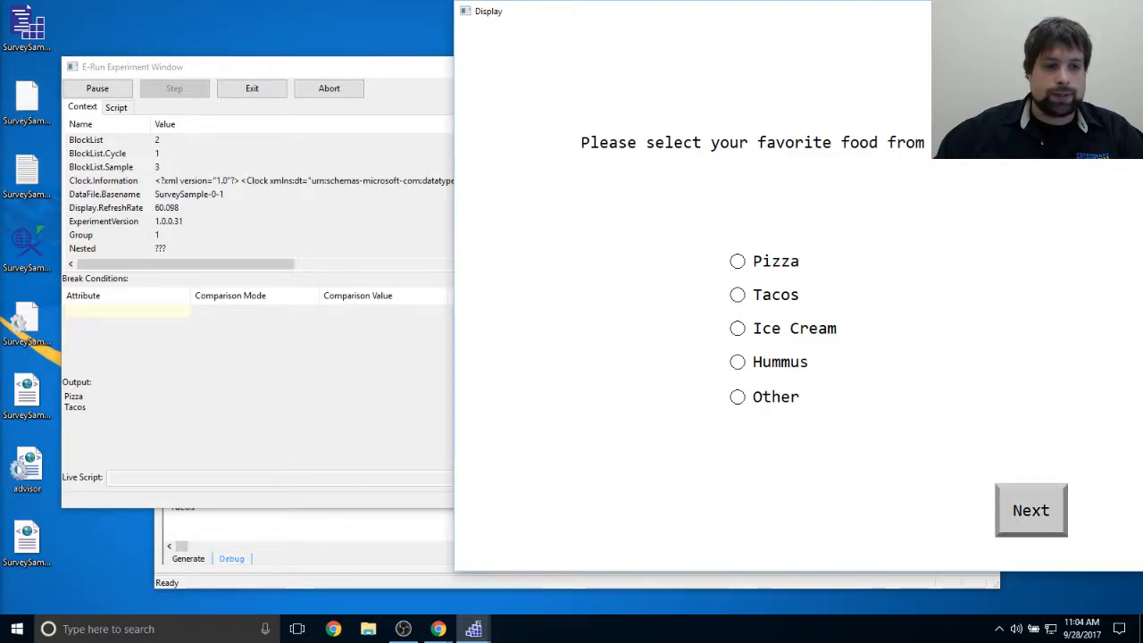
click(737, 362)
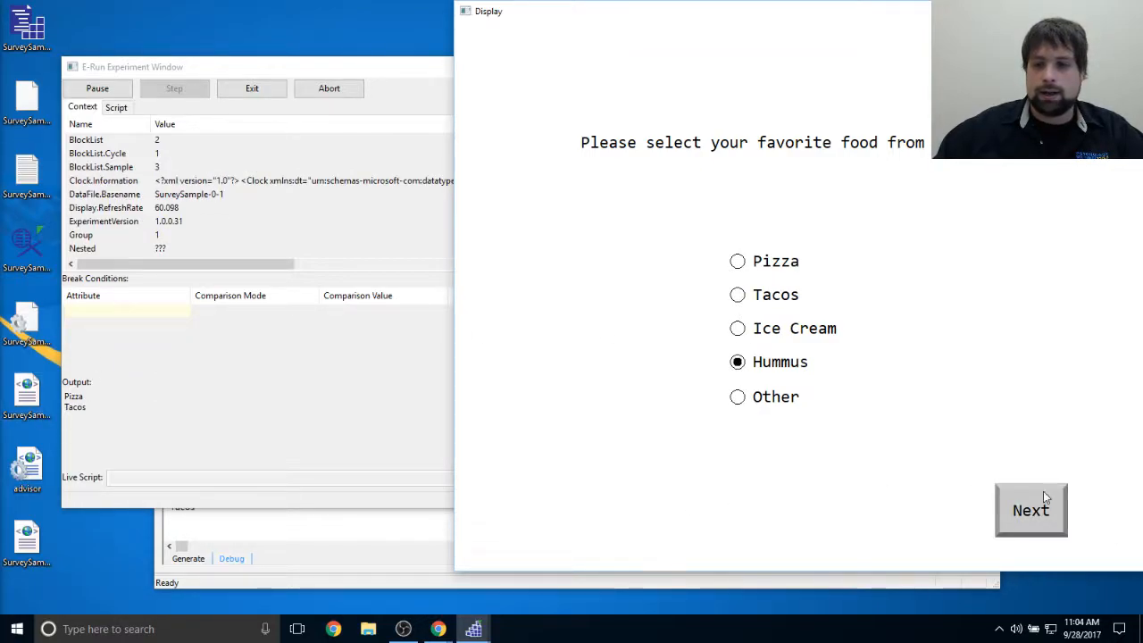
click(1038, 522)
click(737, 330)
click(1031, 510)
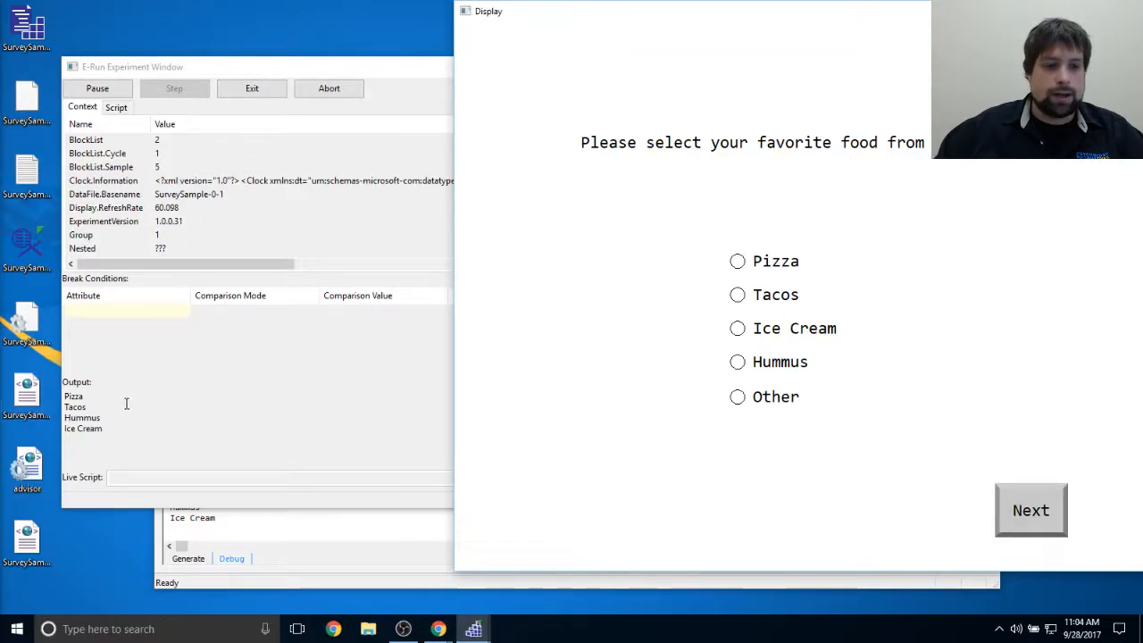
click(738, 398)
click(1025, 502)
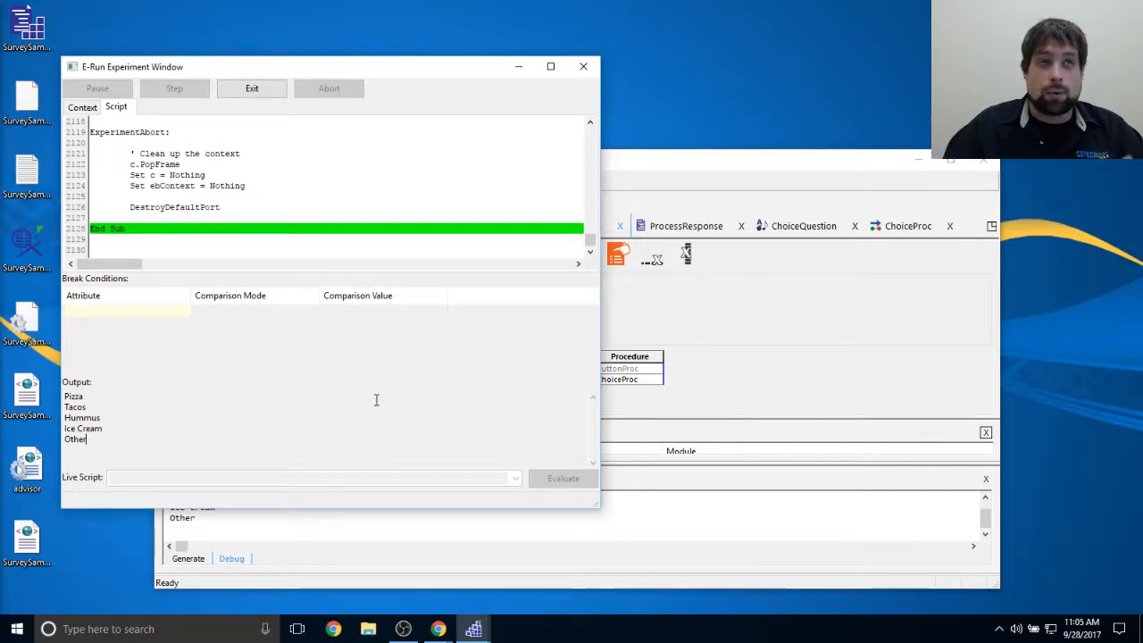
Step: Exit the finished test run and set the weight of the ChoiceProc row in BlockList to 1
drag(87, 394, 64, 394)
click(252, 88)
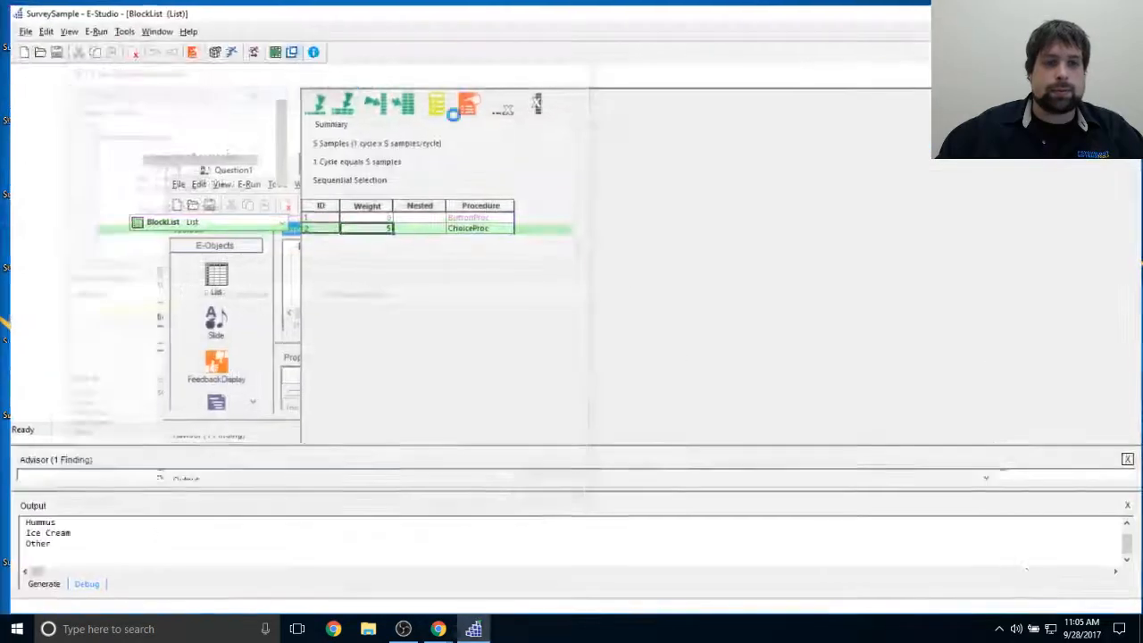
drag(275, 136, 275, 173)
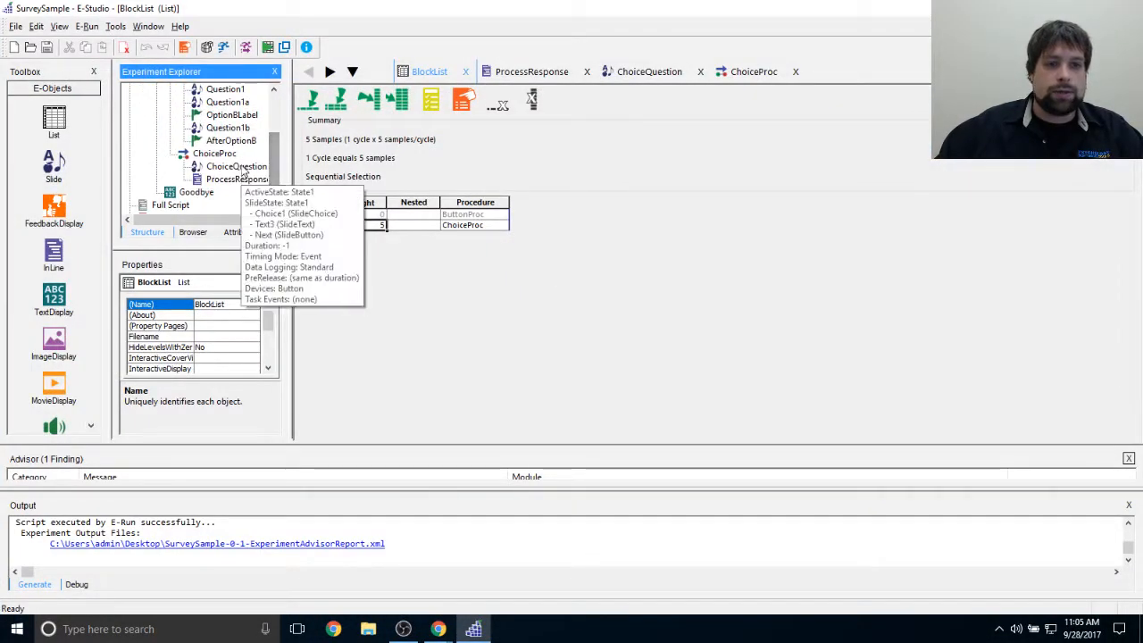
click(665, 262)
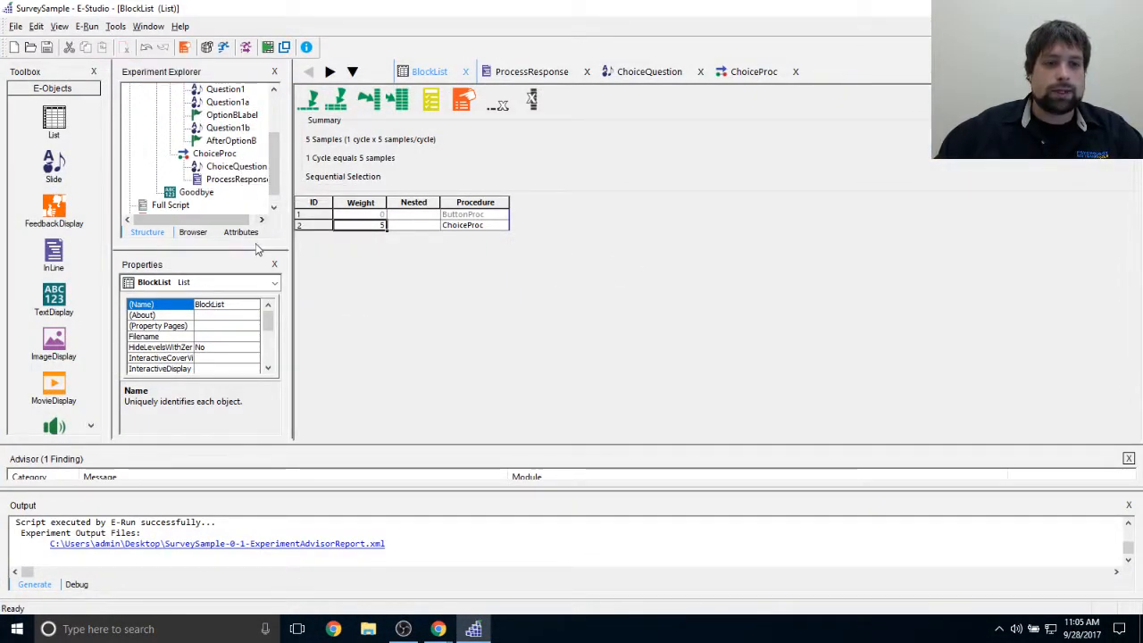
text(1)
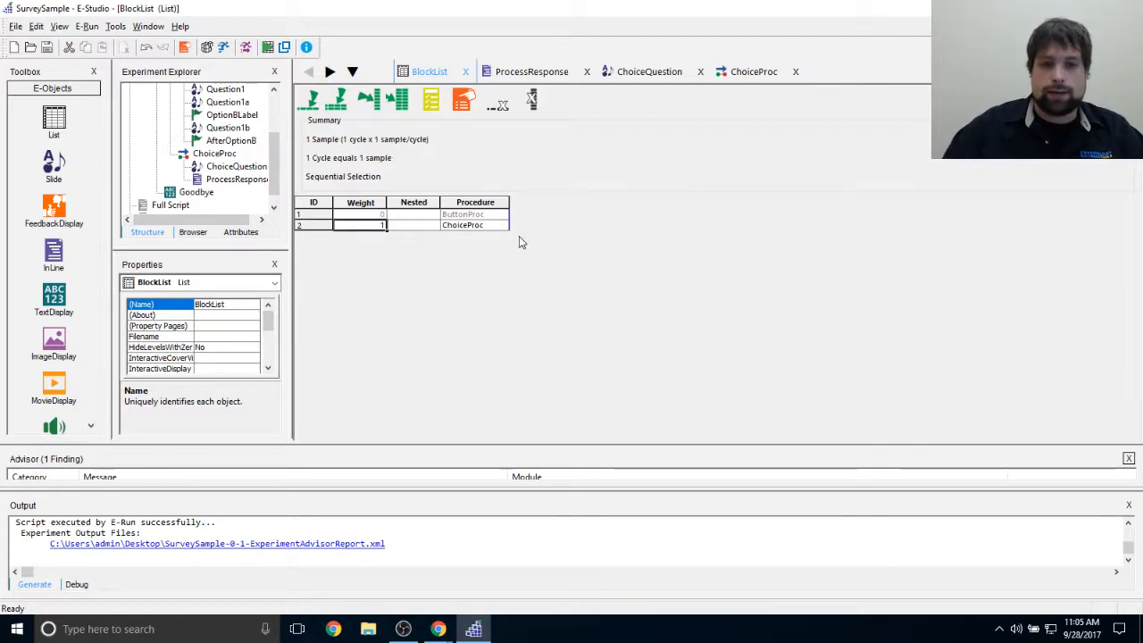
Step: Review the ProcessResponse script, then open the ChoiceQuestion slide and select its list of food choices
click(217, 179)
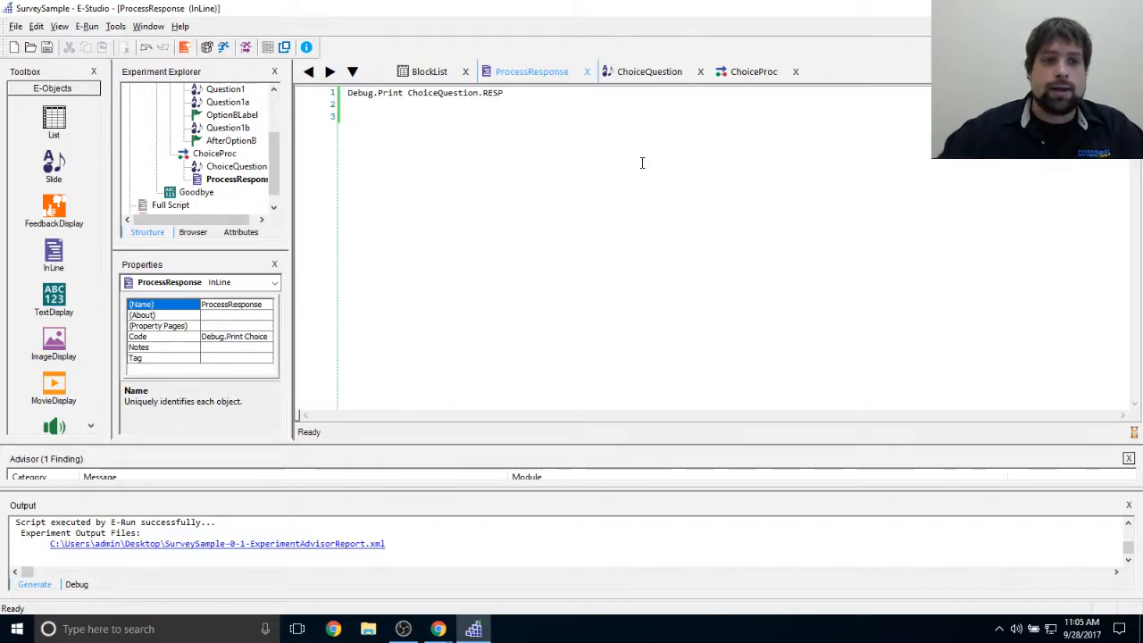
right_click(235, 165)
click(264, 170)
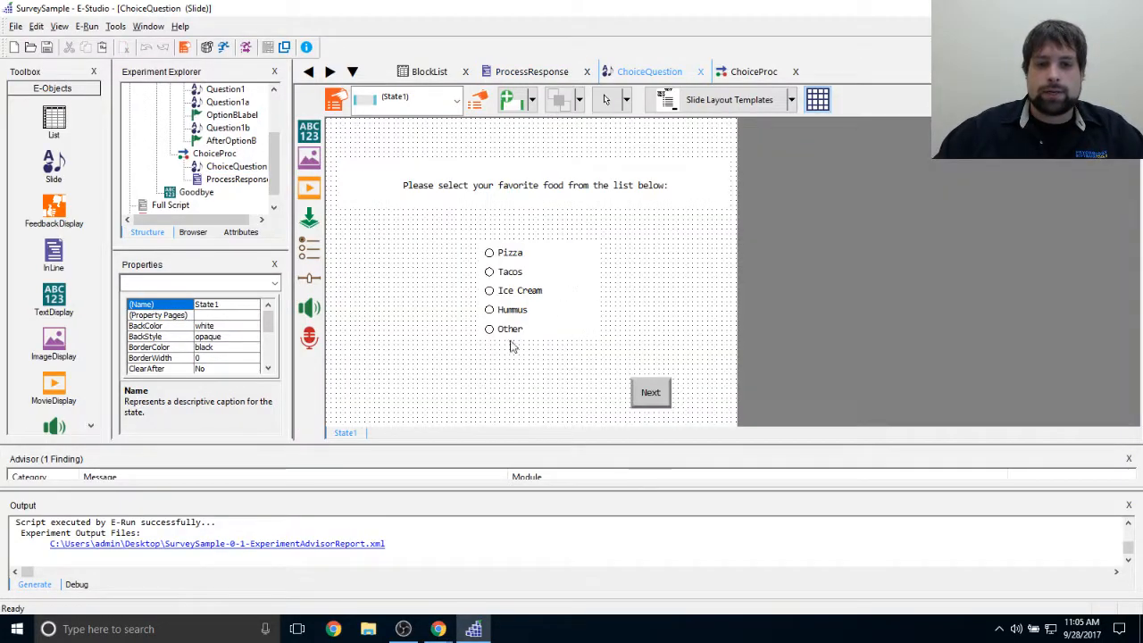
click(520, 334)
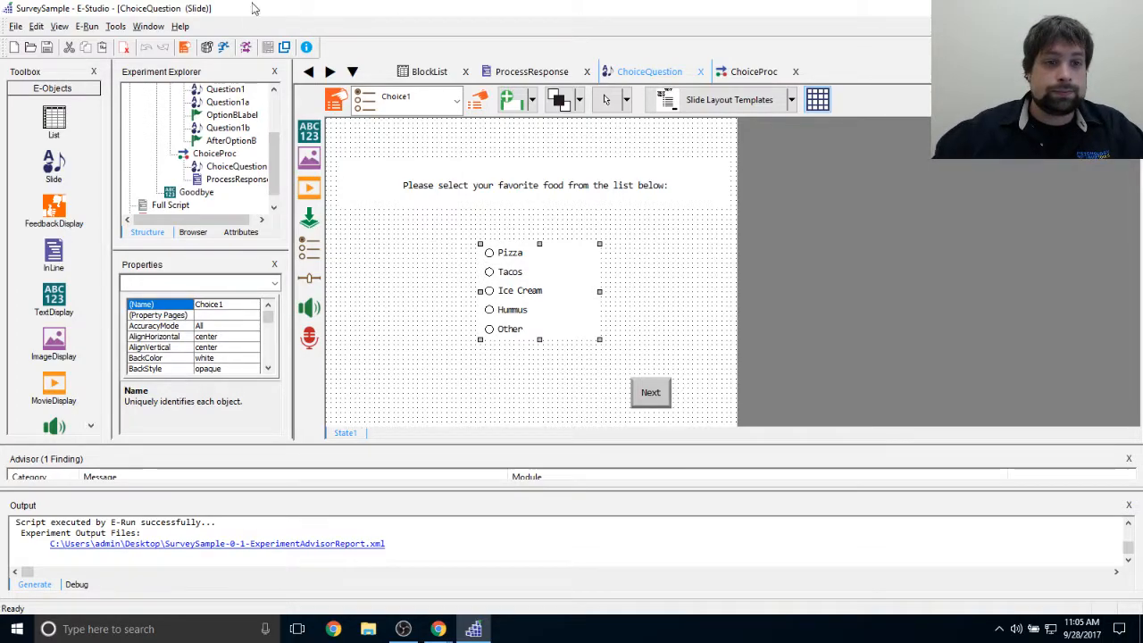
Step: Begin an If statement testing ChoiceQuestion.RESP on line 3 of the ProcessResponse script
double_click(234, 179)
text(If )
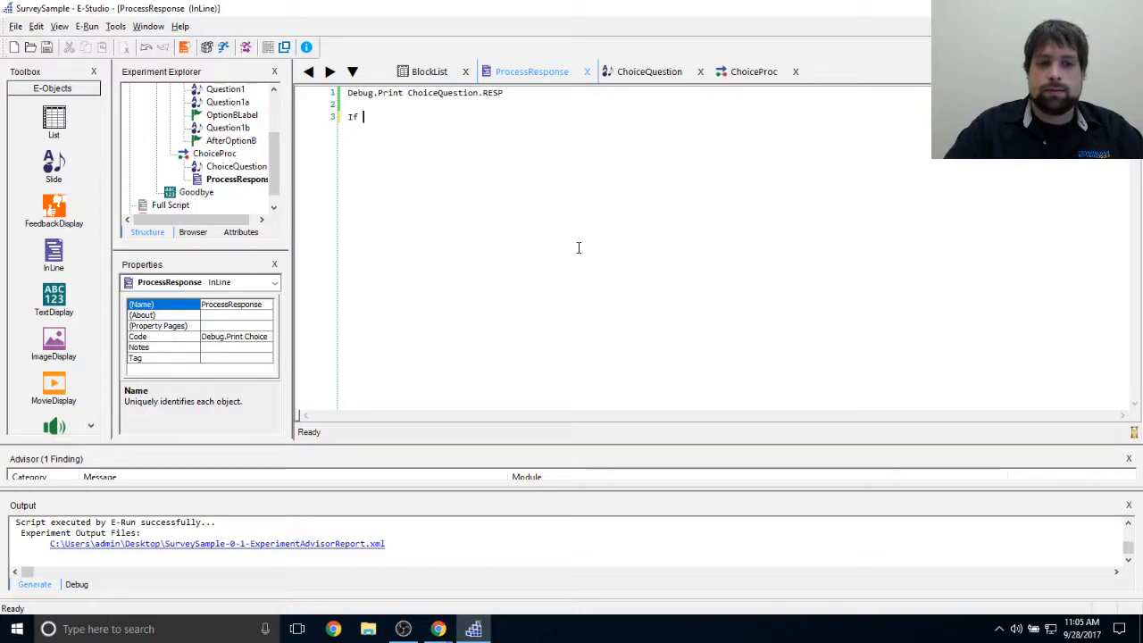
text(Choice)
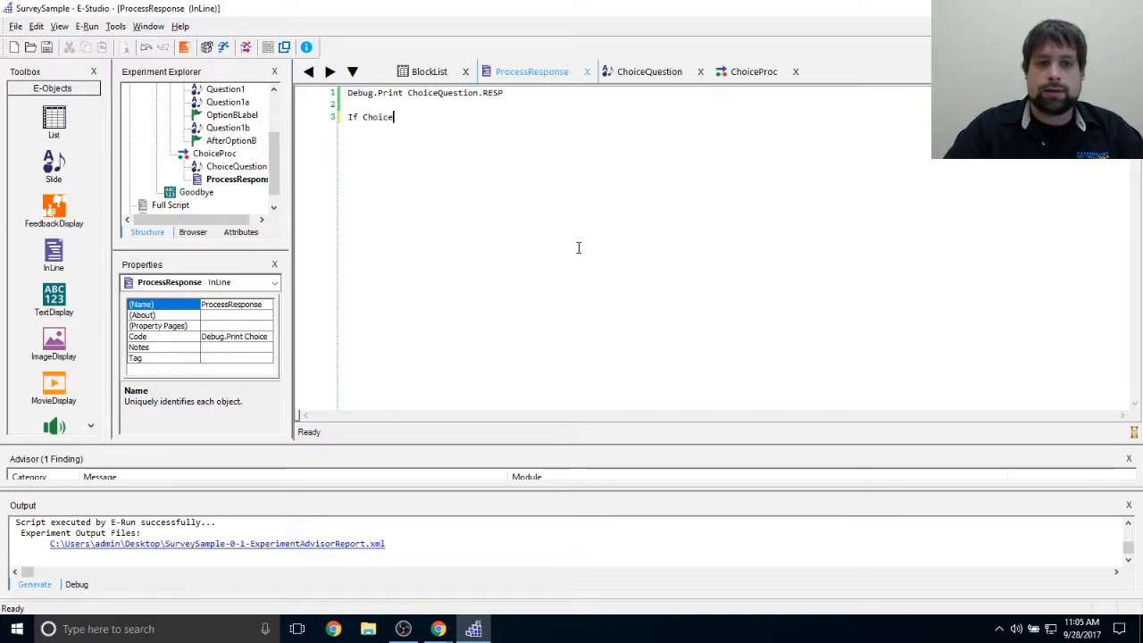
text(Question.RESP)
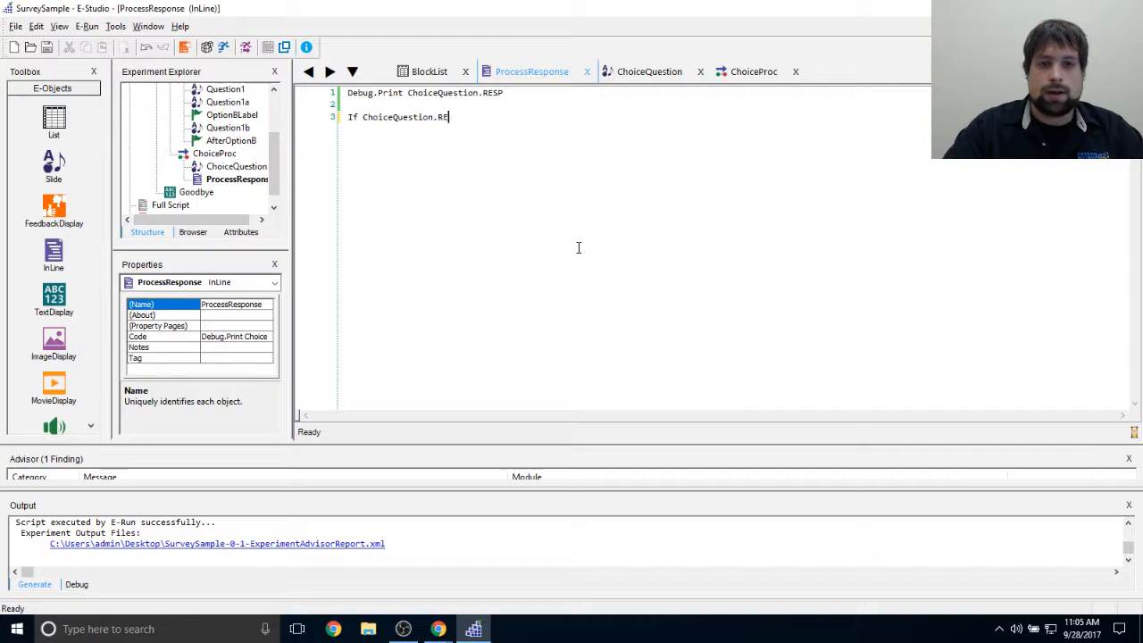
drag(408, 92, 505, 93)
click(523, 115)
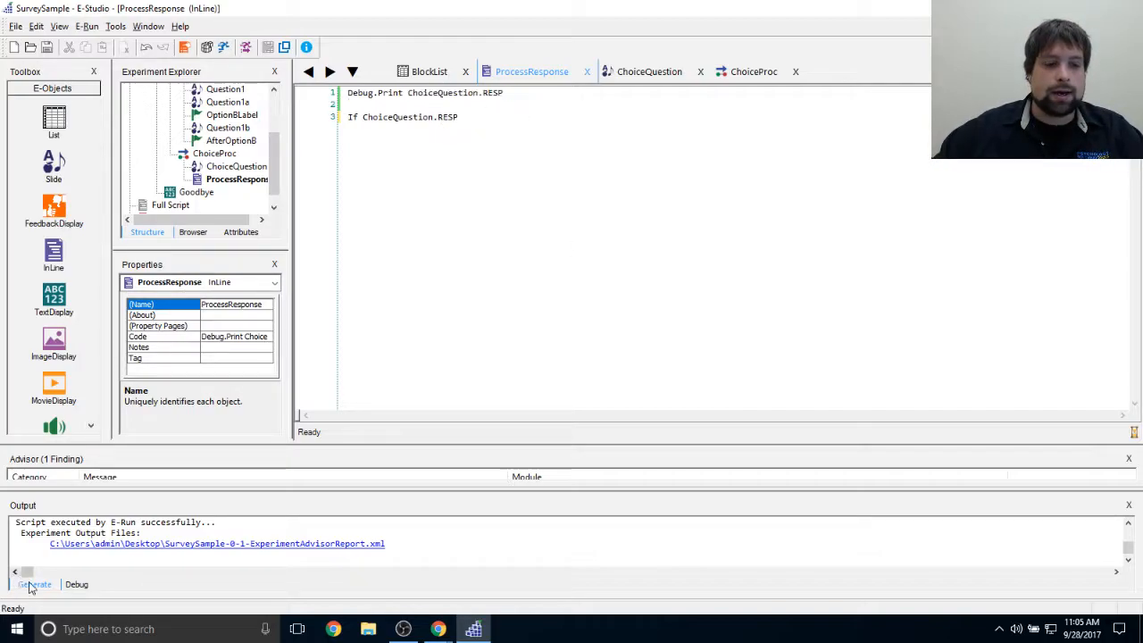
Step: Check the Other response in the debug output and extend the If condition to compare with = "Other"
click(78, 585)
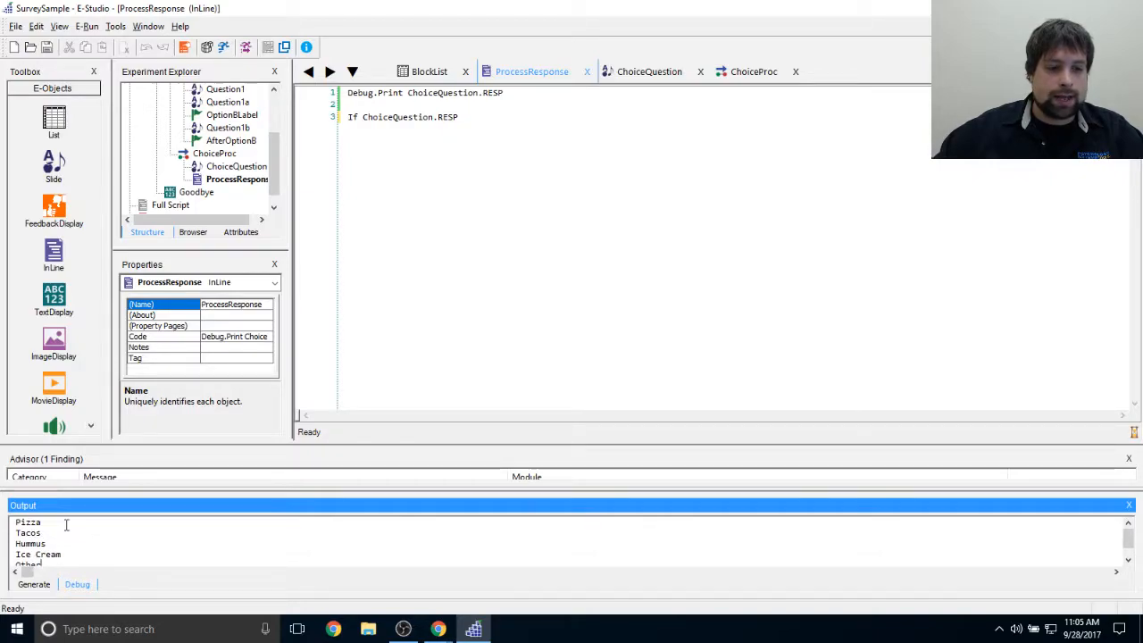
scroll(66, 525, down, 1)
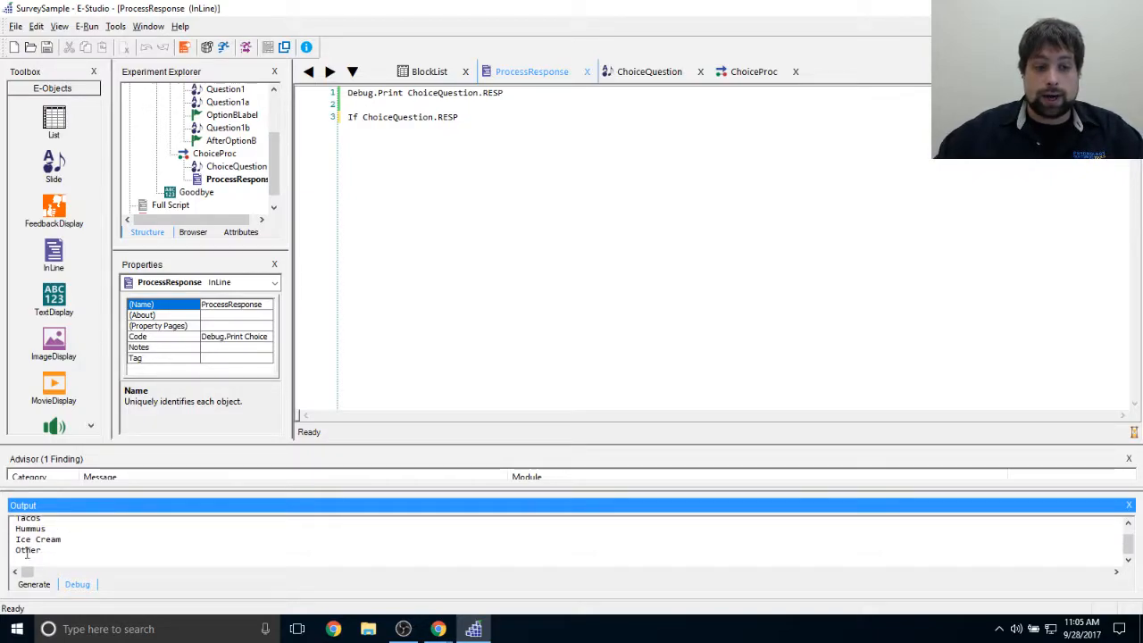
drag(41, 553, 6, 555)
click(109, 560)
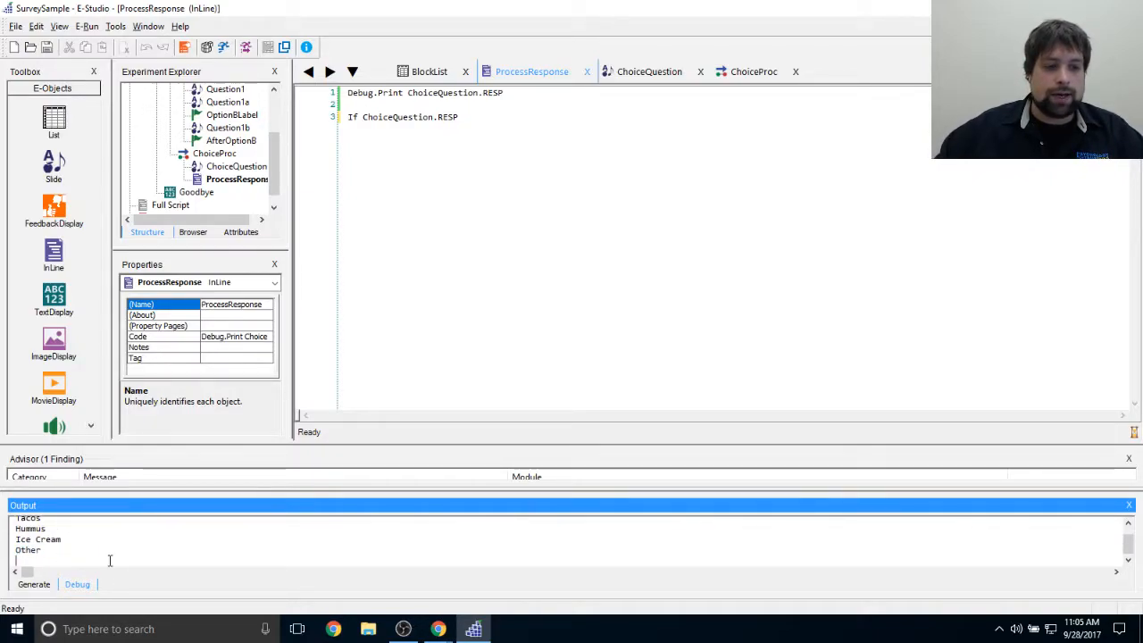
click(484, 120)
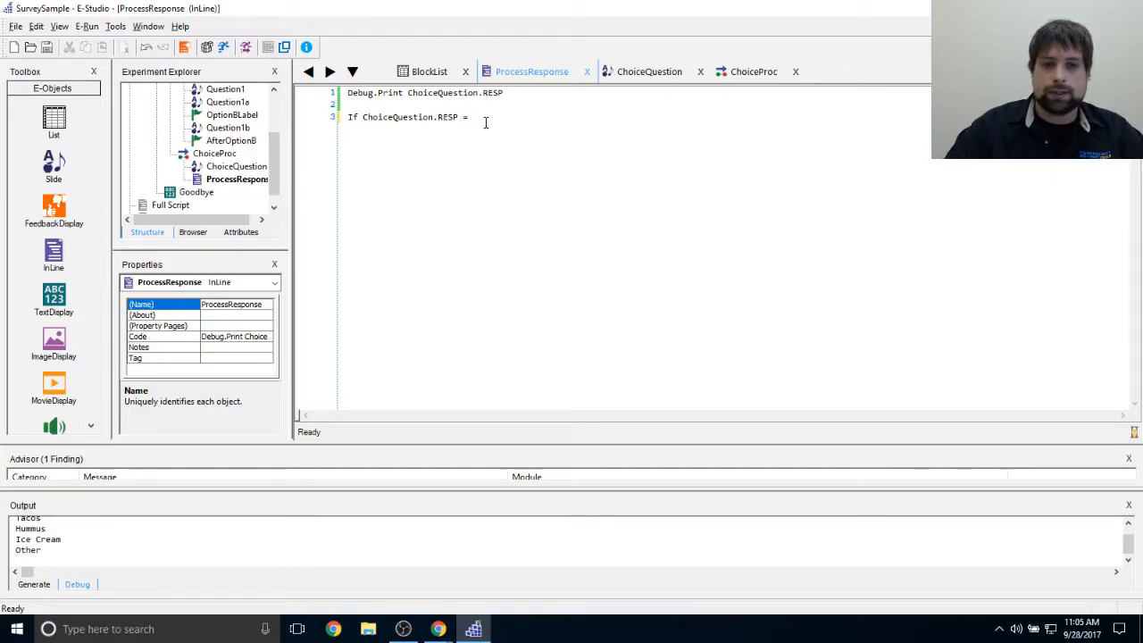
text("Oth)
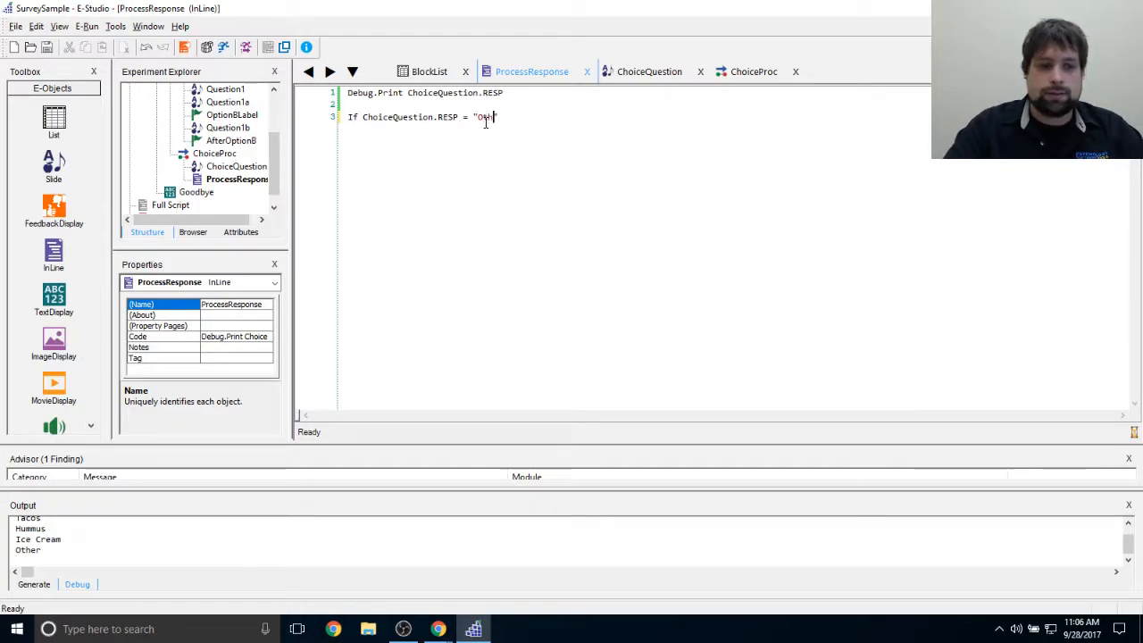
text(er")
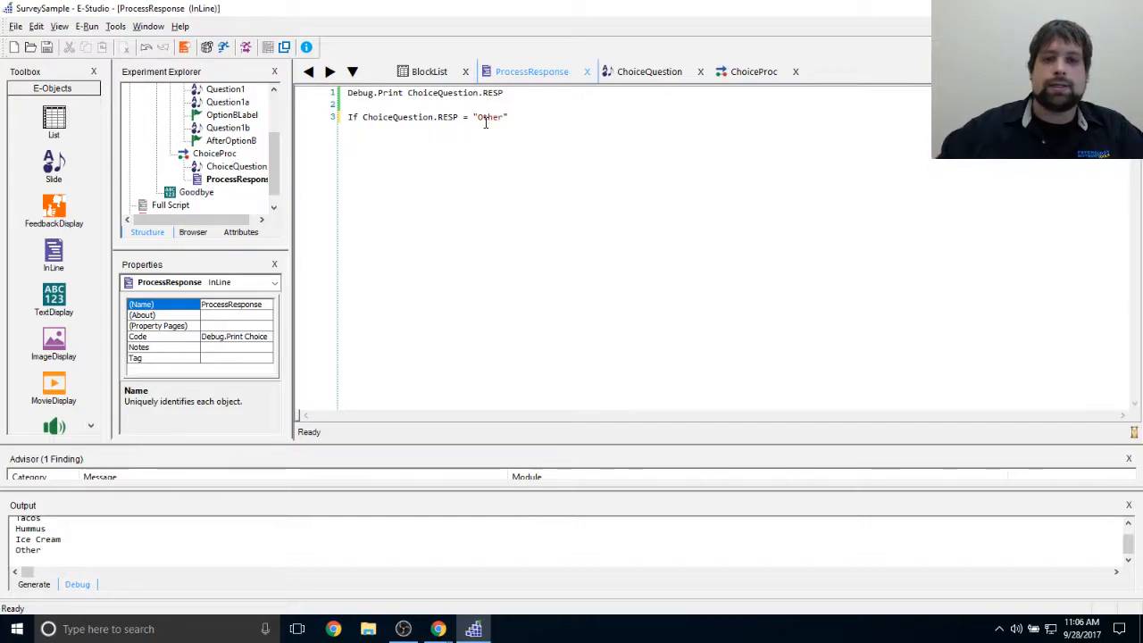
Step: Review the response comparison, complete the If line with Then, and start a new line beneath it
drag(479, 92, 511, 92)
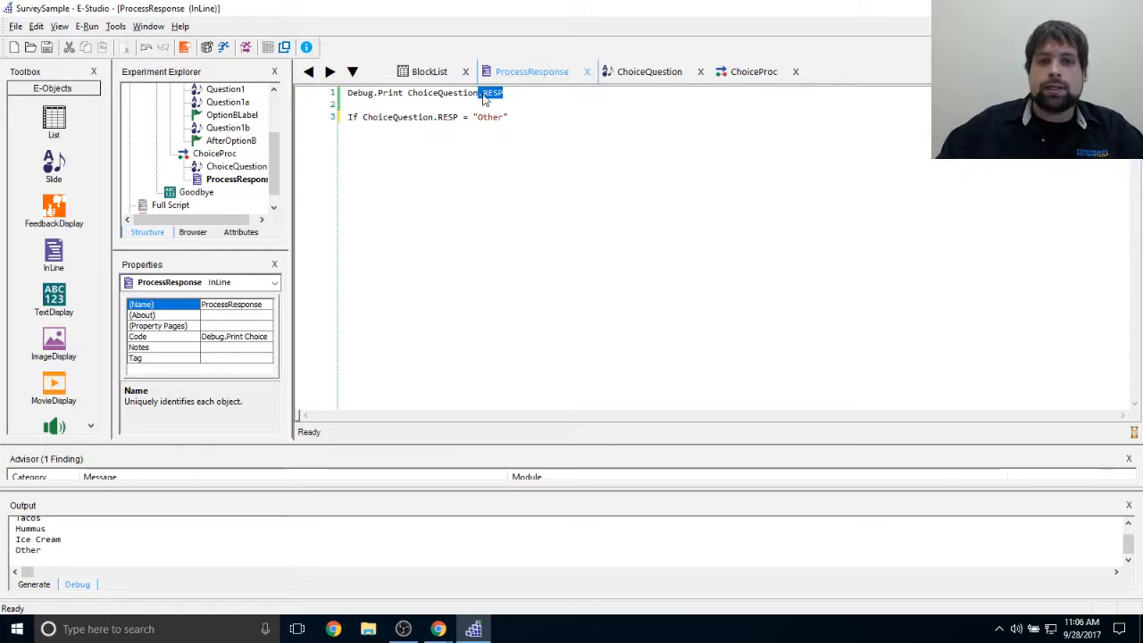
drag(473, 117, 507, 117)
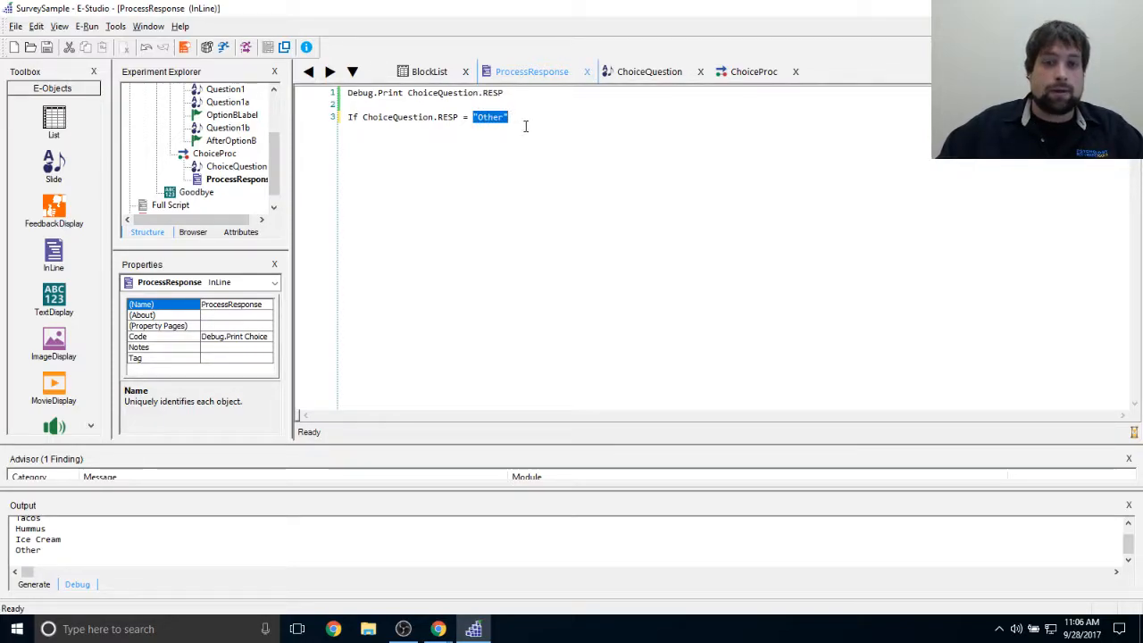
click(511, 117)
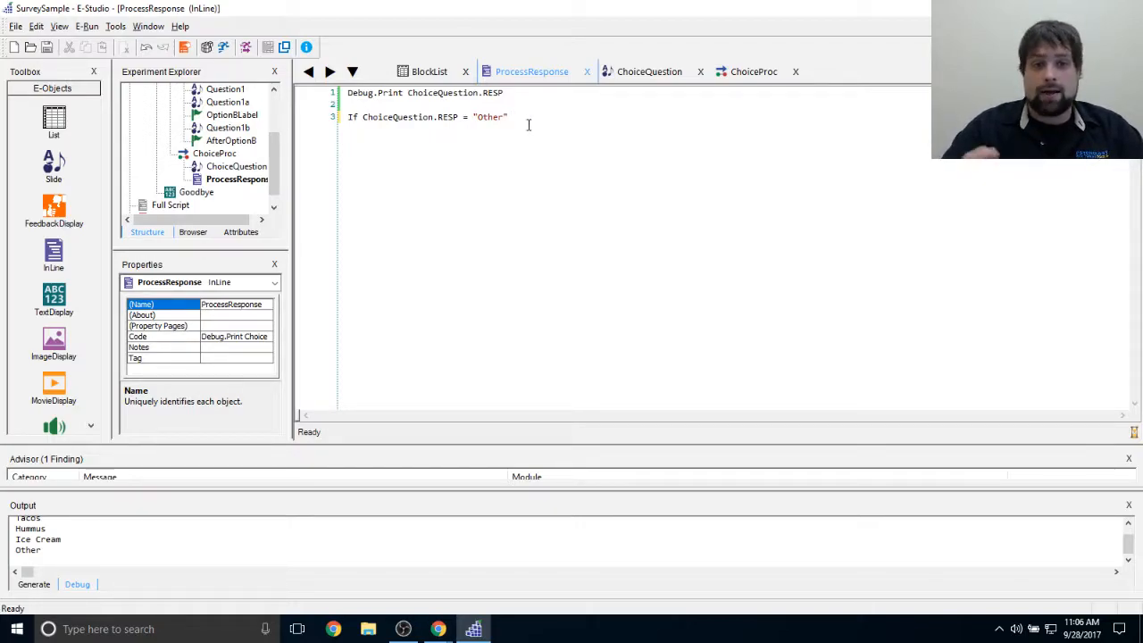
drag(42, 548, 86, 554)
click(41, 550)
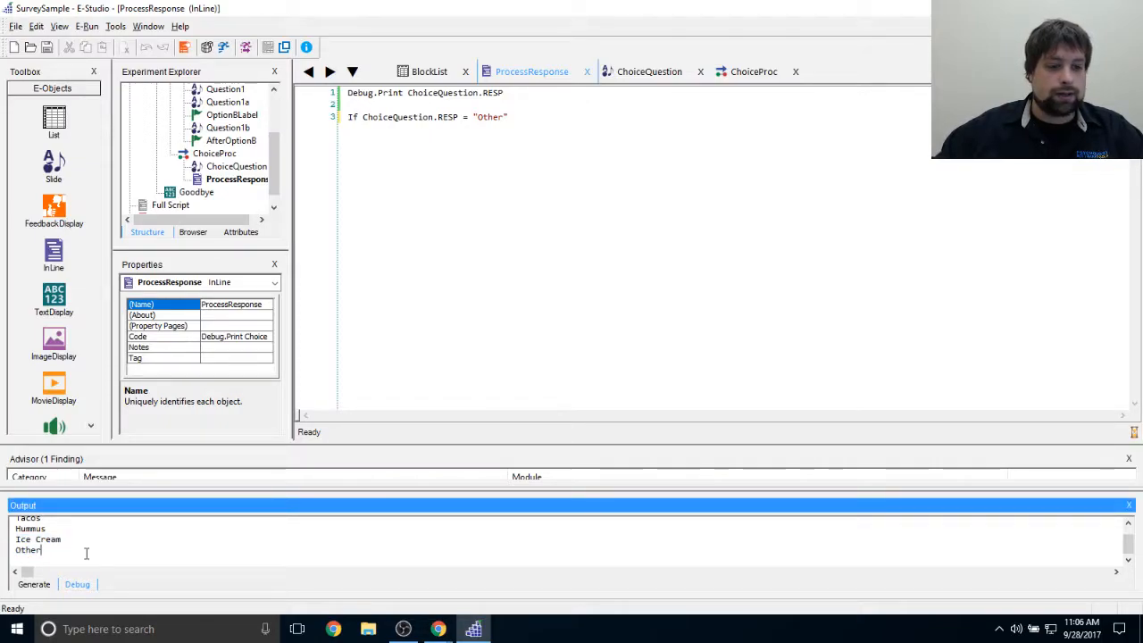
click(530, 118)
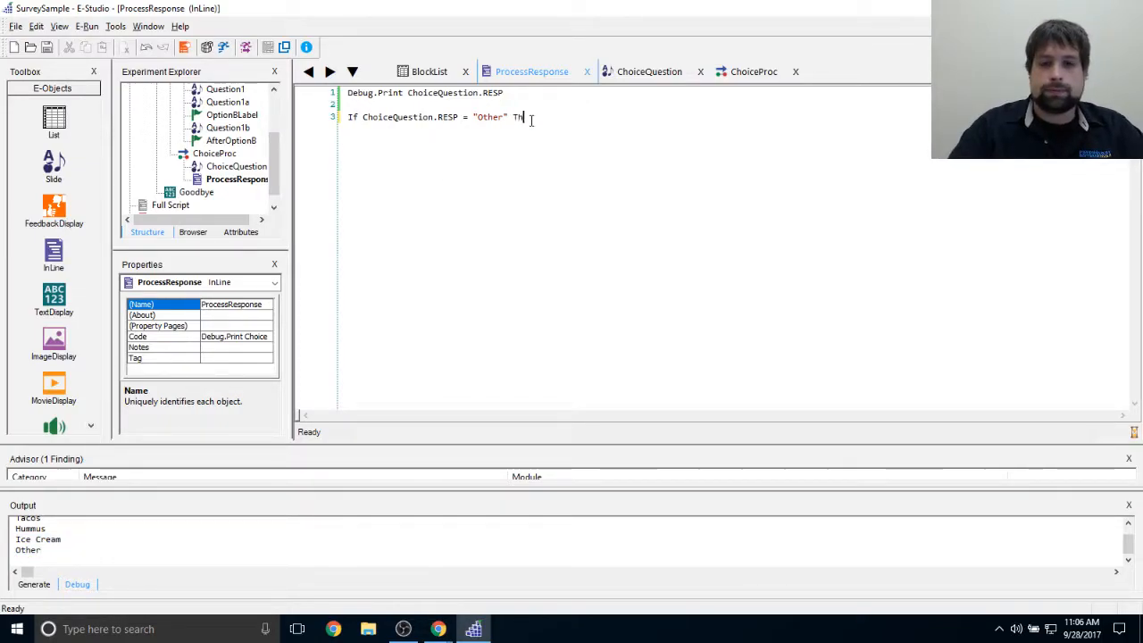
key(BackSpace)
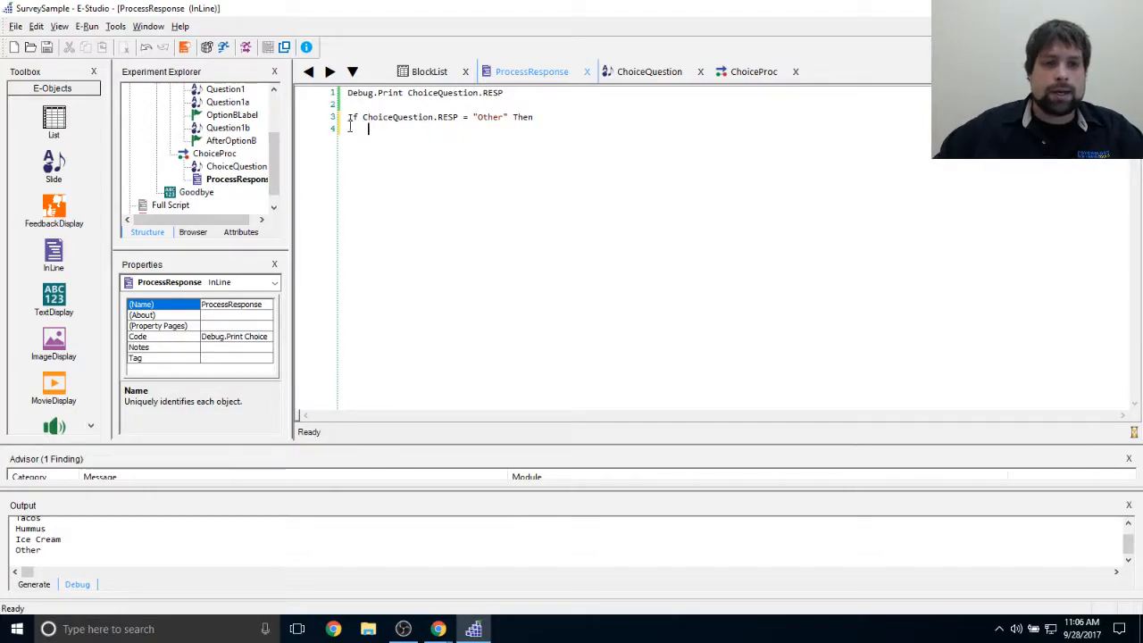
drag(340, 122, 536, 118)
click(566, 140)
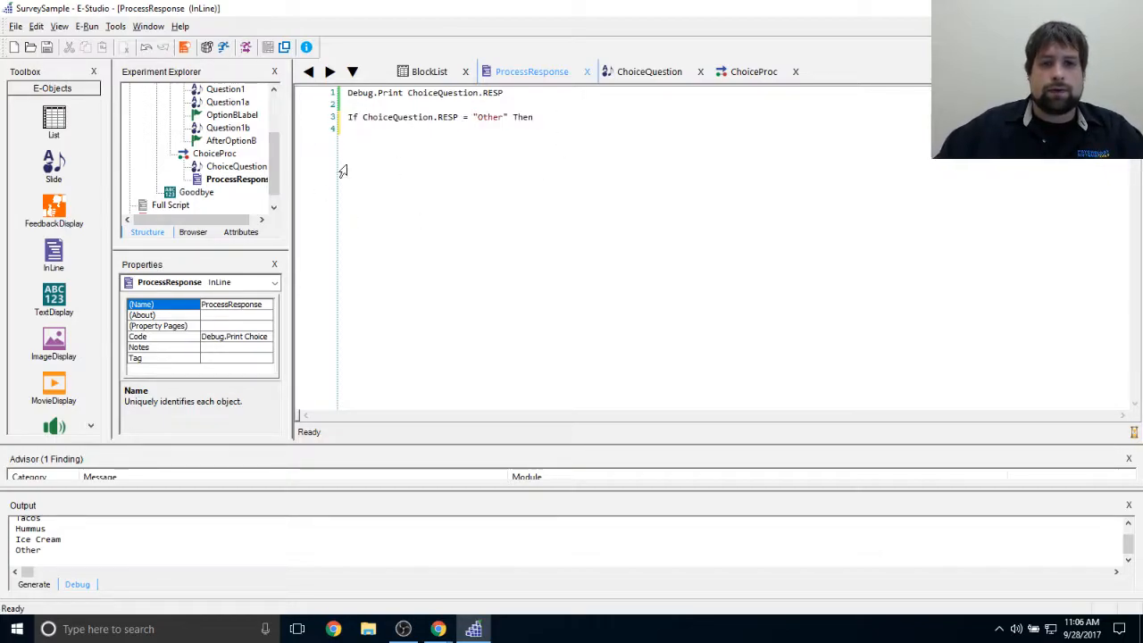
Step: Add a Slide after ProcessResponse in the ChoiceProc procedure and rename it FollowupSlide
click(741, 251)
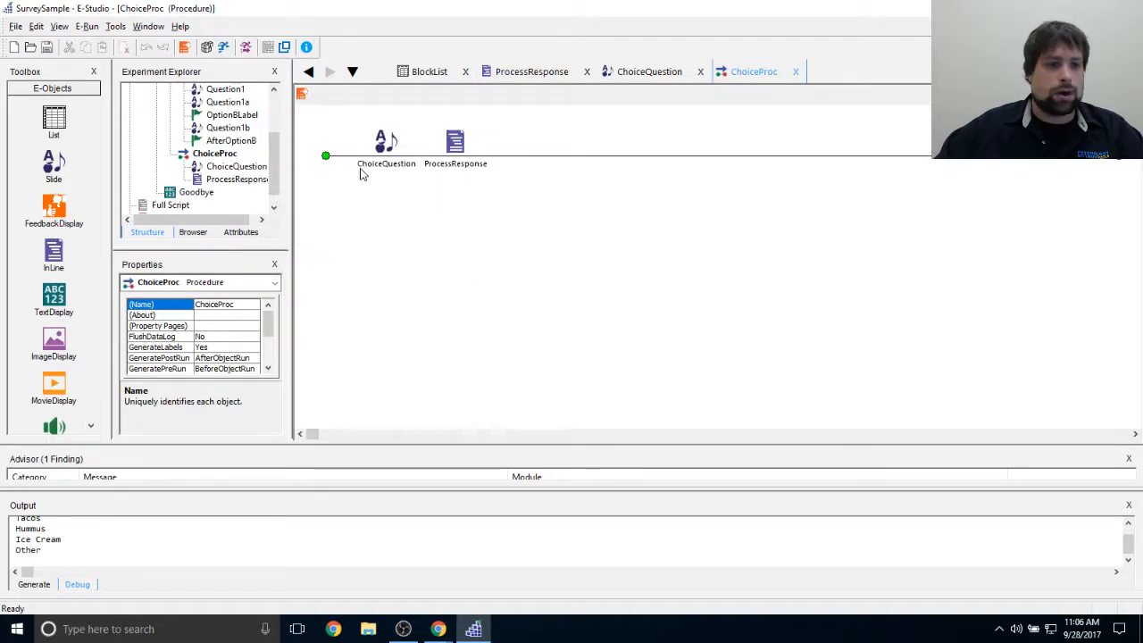
drag(54, 162, 527, 210)
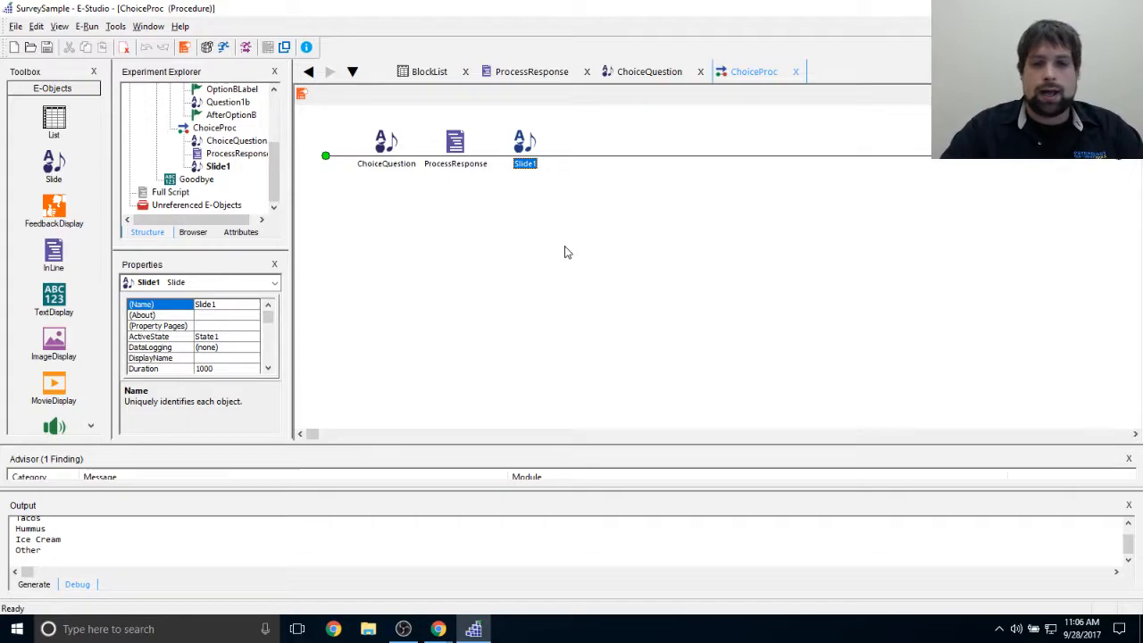
right_click(527, 163)
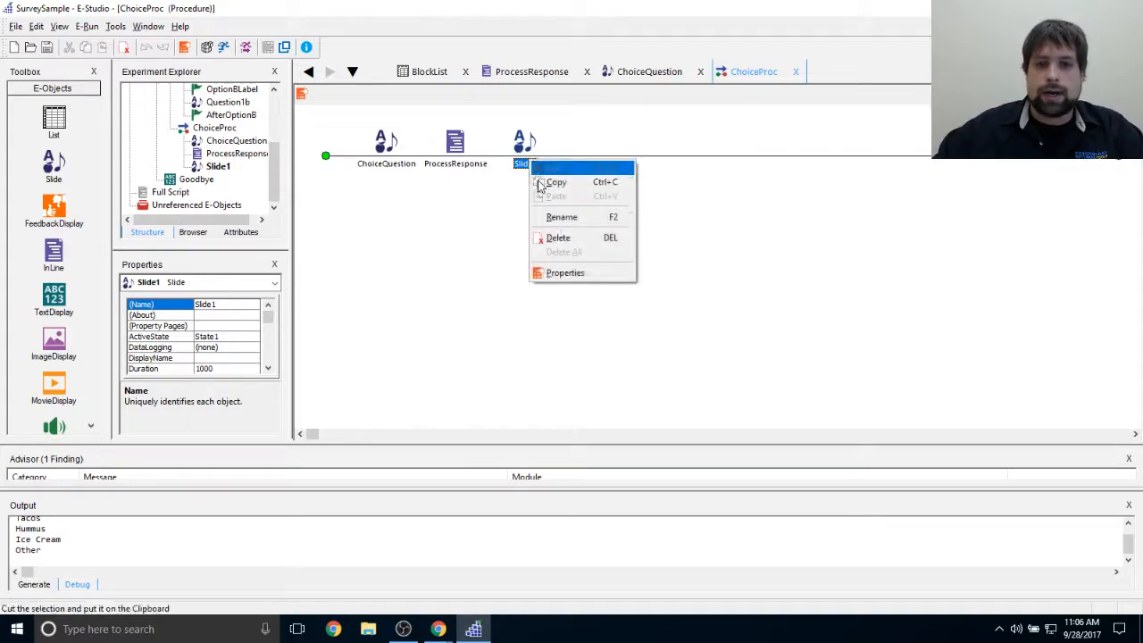
click(564, 220)
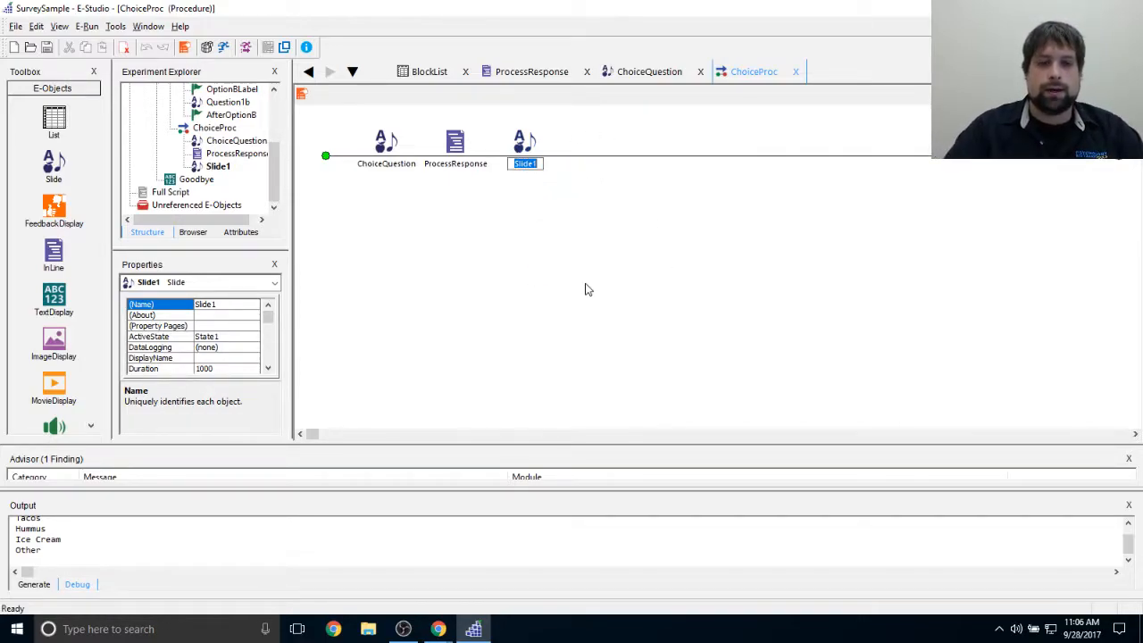
text(FollowupSlide)
key(Return)
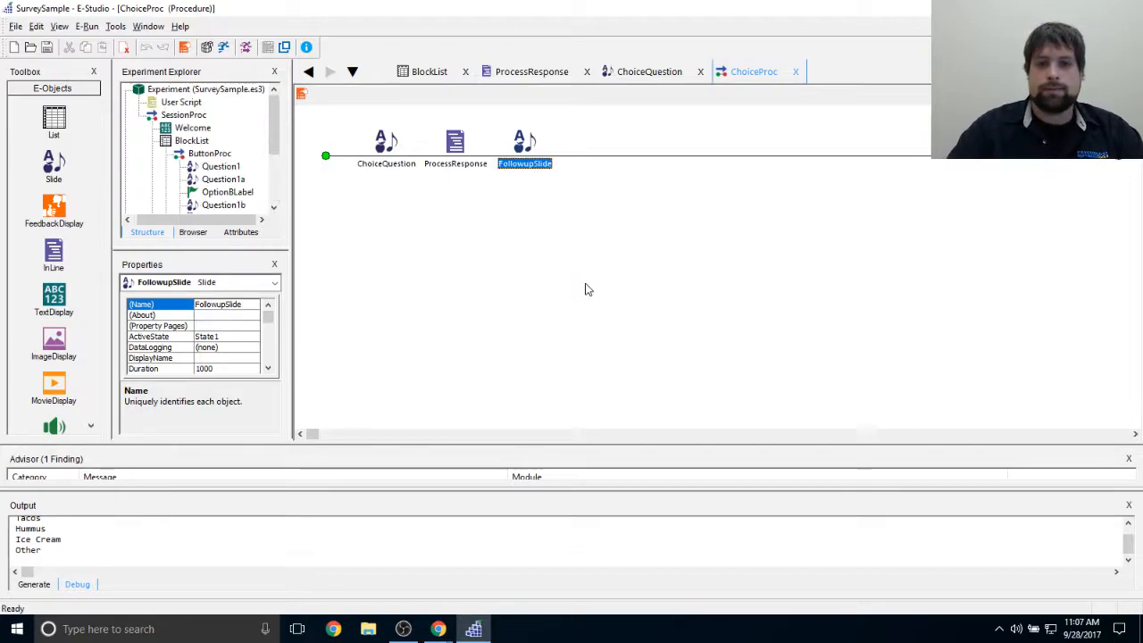
click(585, 289)
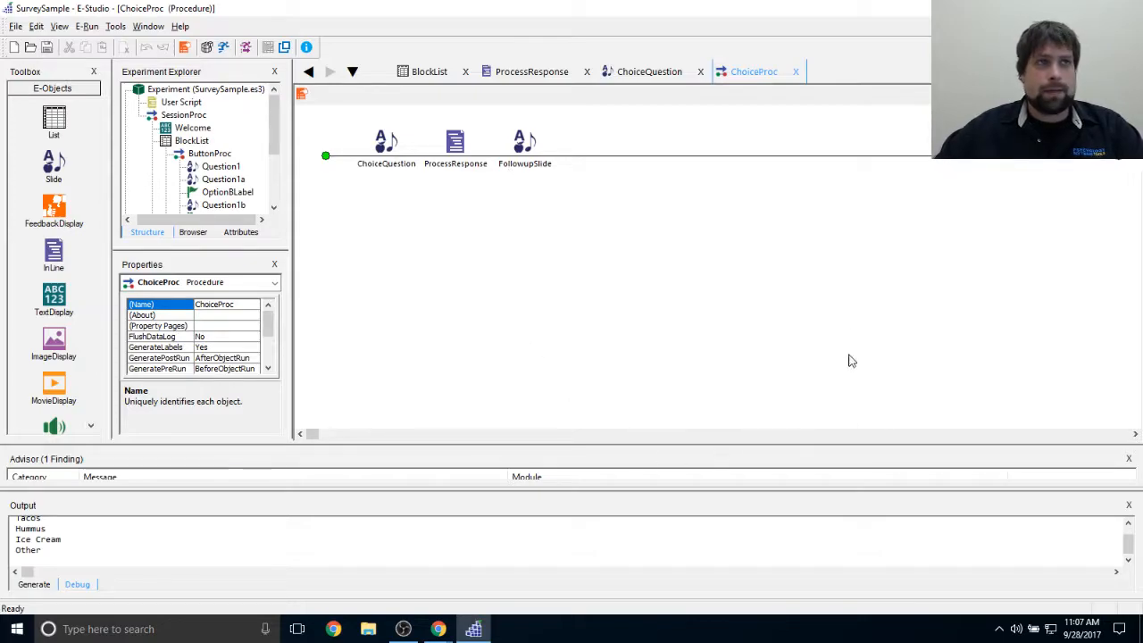
Step: Open FollowupSlide, add a text object to its upper area, and enlarge it to span most of the slide's width
double_click(525, 146)
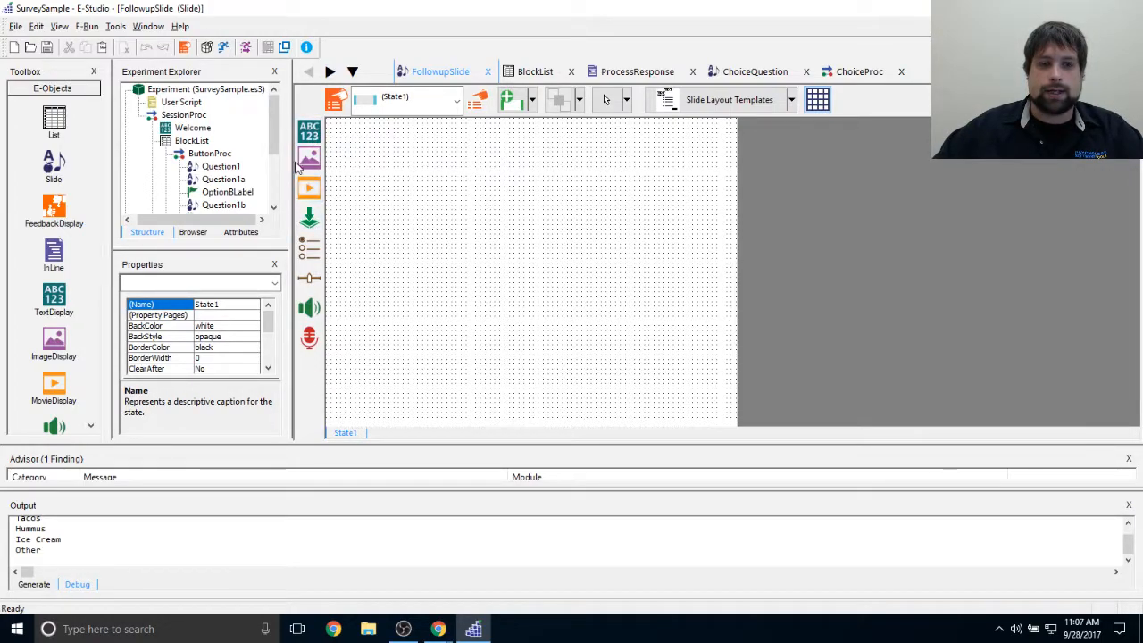
click(308, 133)
click(481, 190)
drag(535, 197, 703, 234)
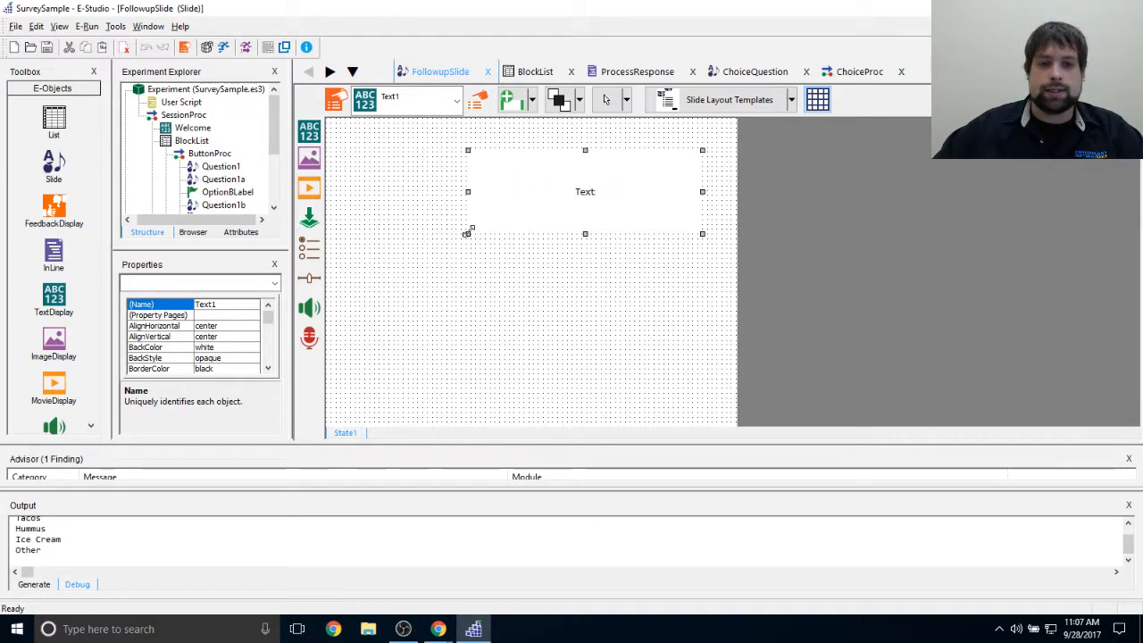
drag(380, 232, 376, 229)
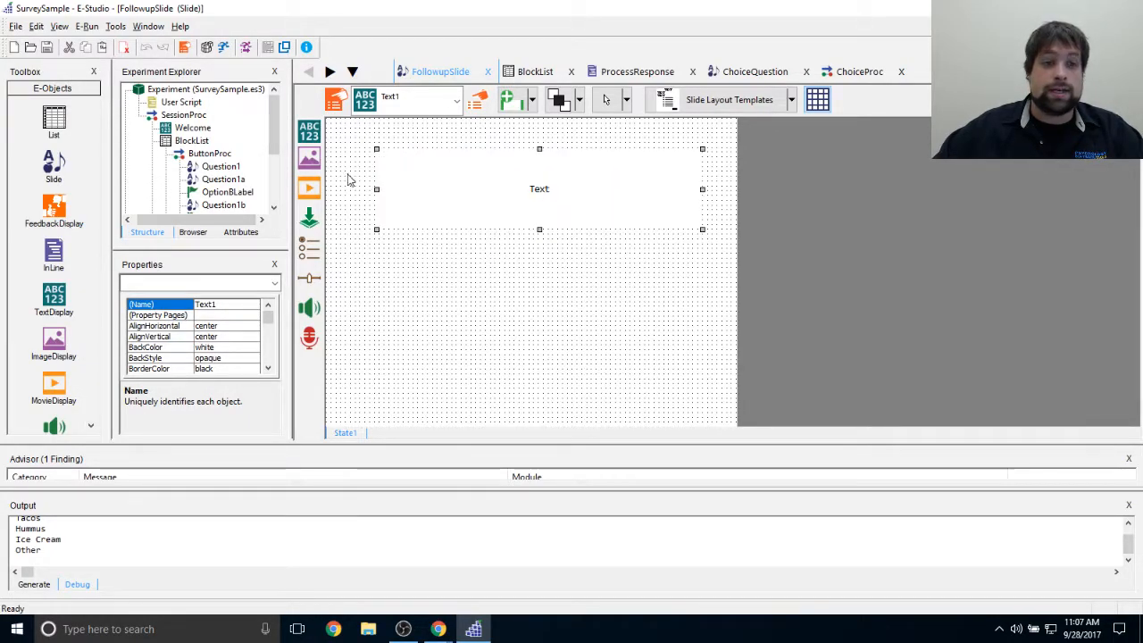
Step: Replace the text object's placeholder on FollowupSlide with "You selected [FavoriteFood]!"
double_click(563, 195)
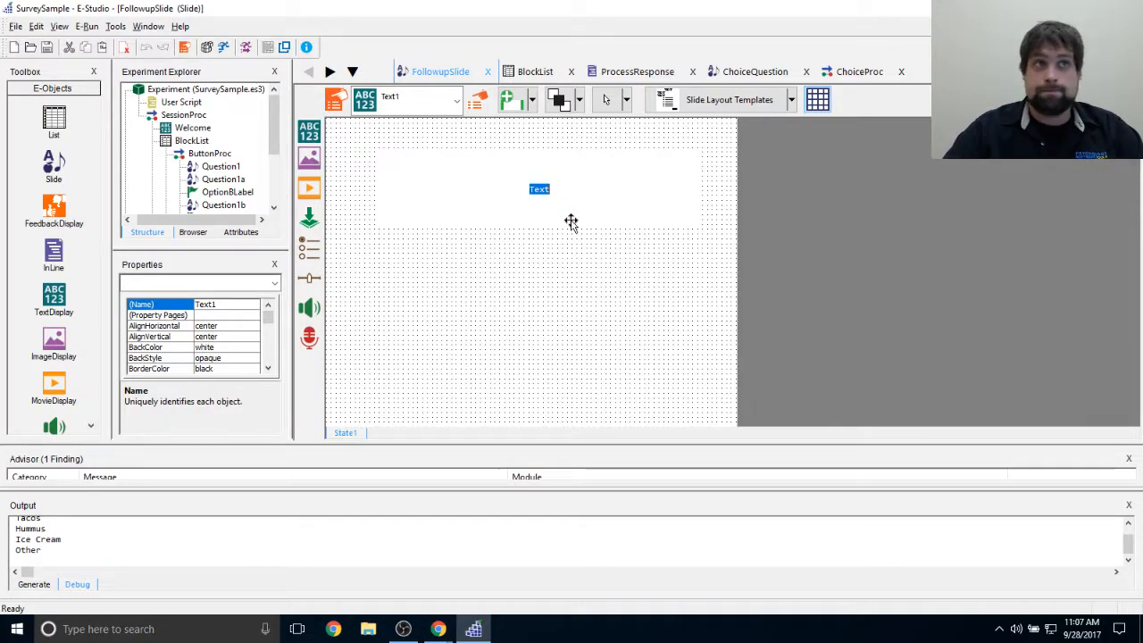
text(You selected )
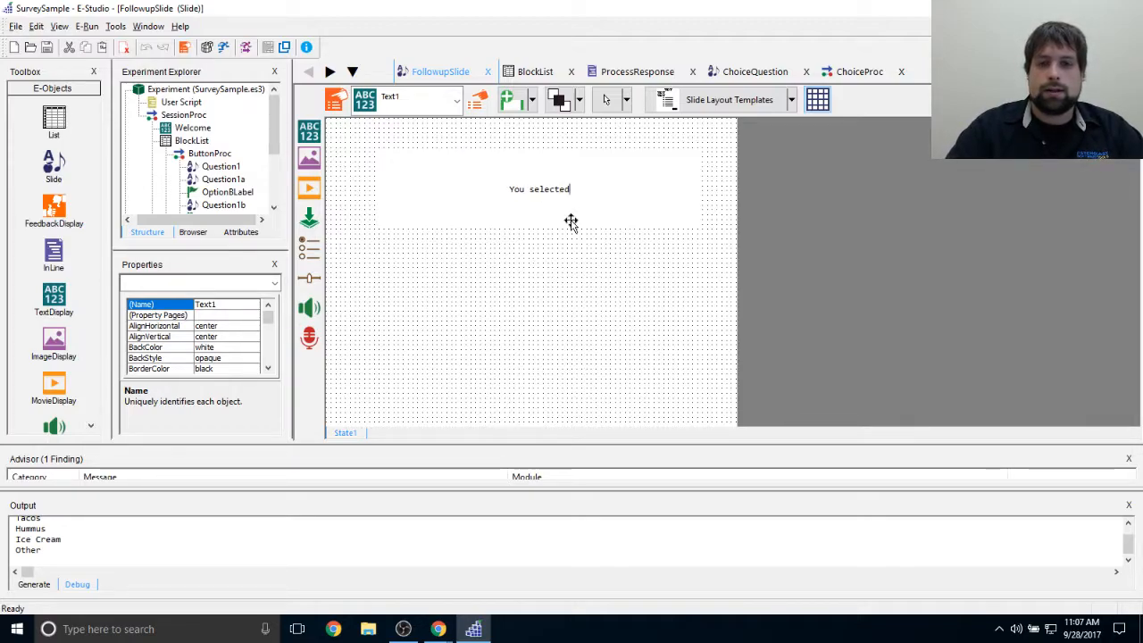
text([)
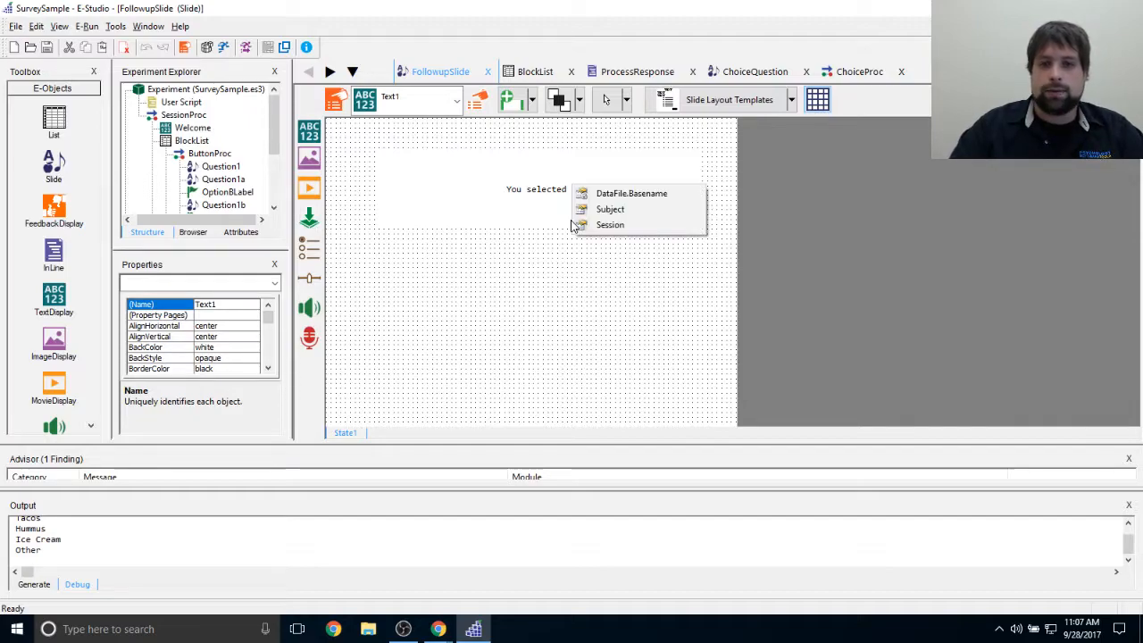
click(606, 147)
click(573, 190)
click(571, 190)
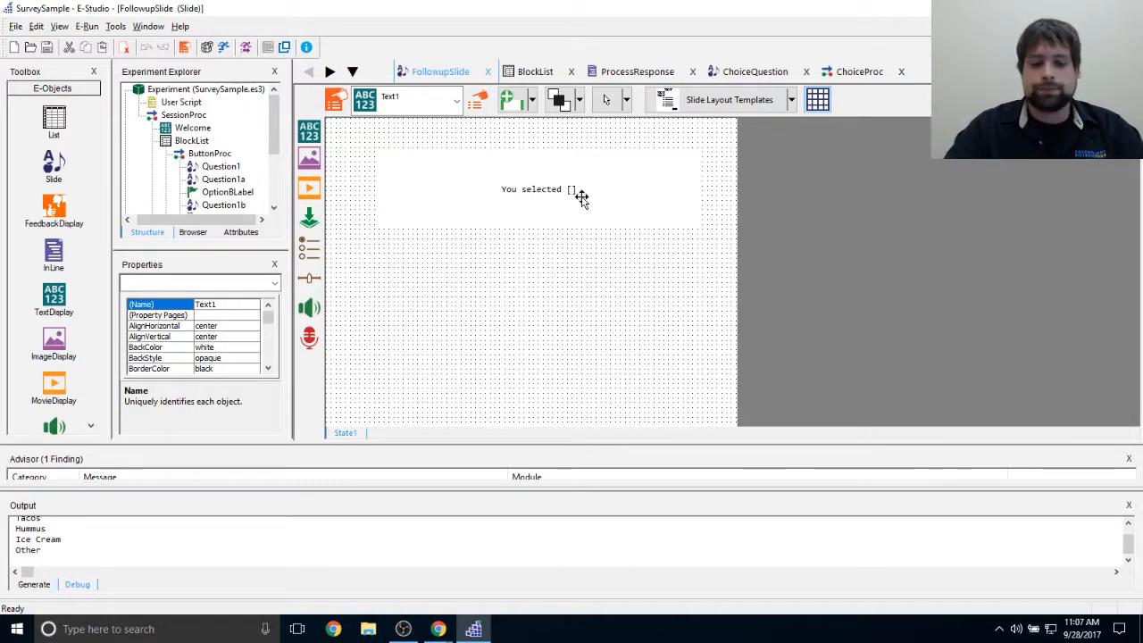
text(FavoriteFo)
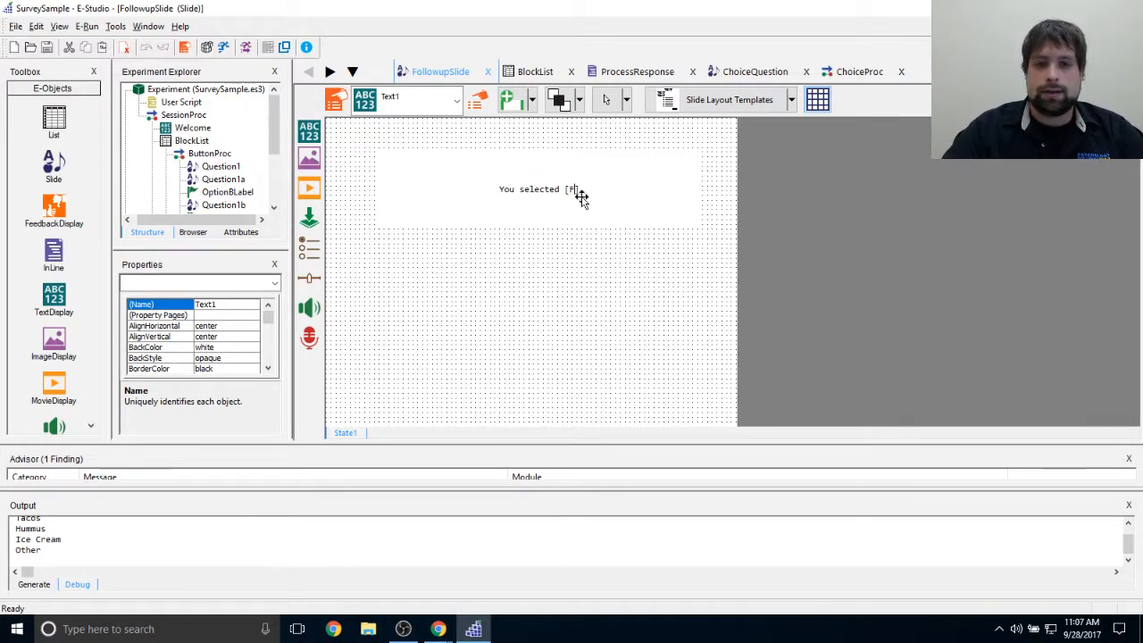
text(od)
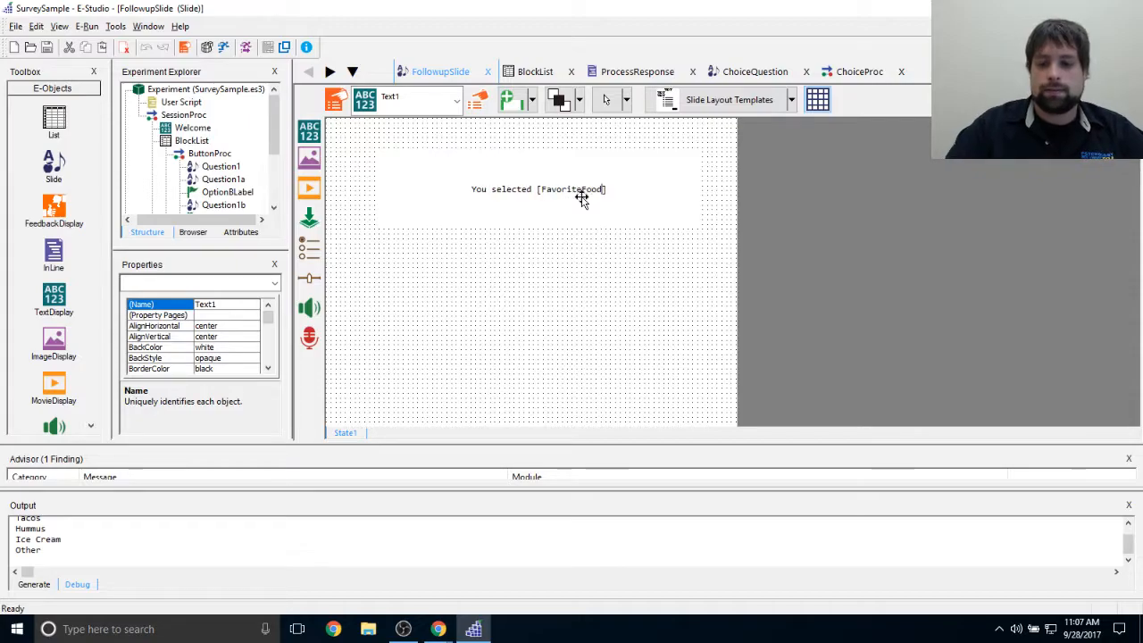
key(End)
text(!)
Step: Add the line "Press the Continue button to continue" beneath the selection message and shift the text object slightly downward
key(Return)
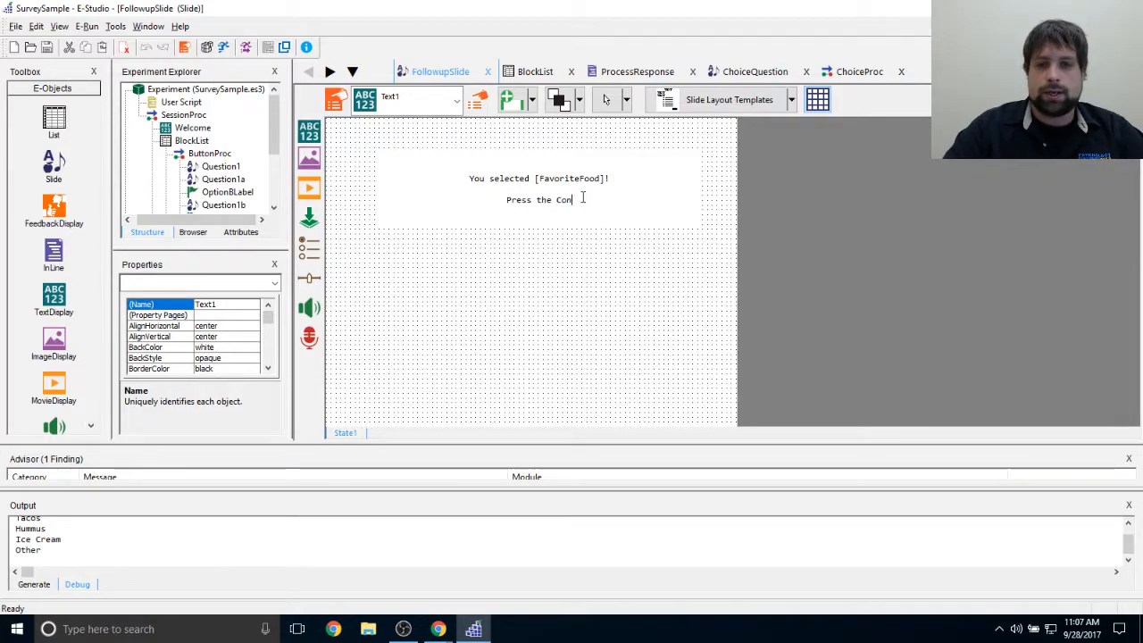
text(Press the Continue. button to continue)
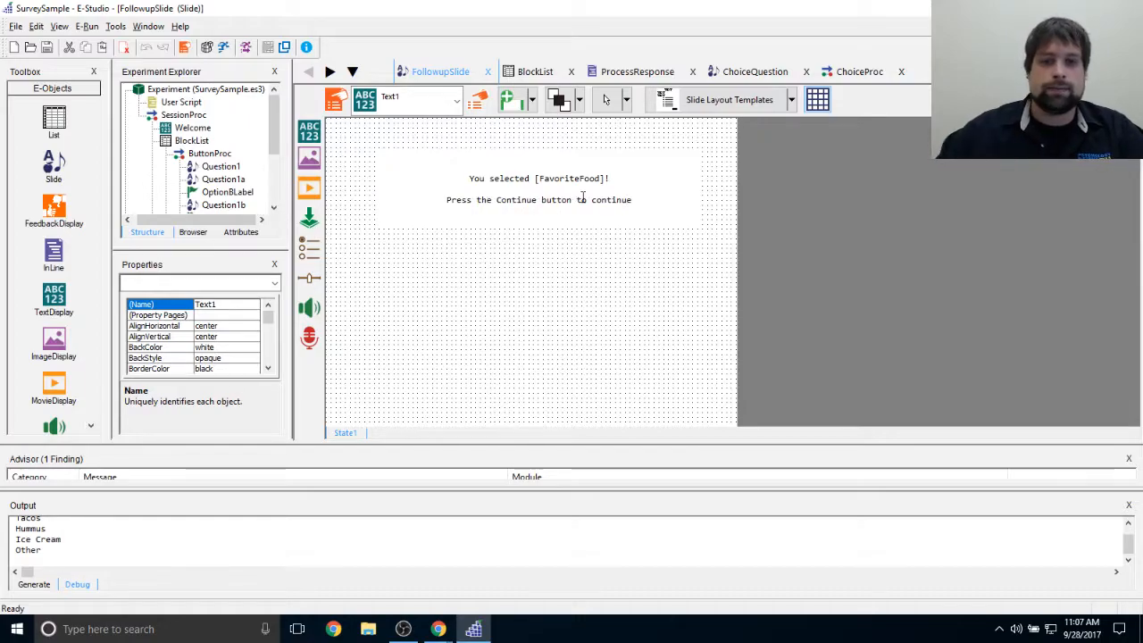
click(630, 329)
drag(581, 187, 579, 199)
click(594, 279)
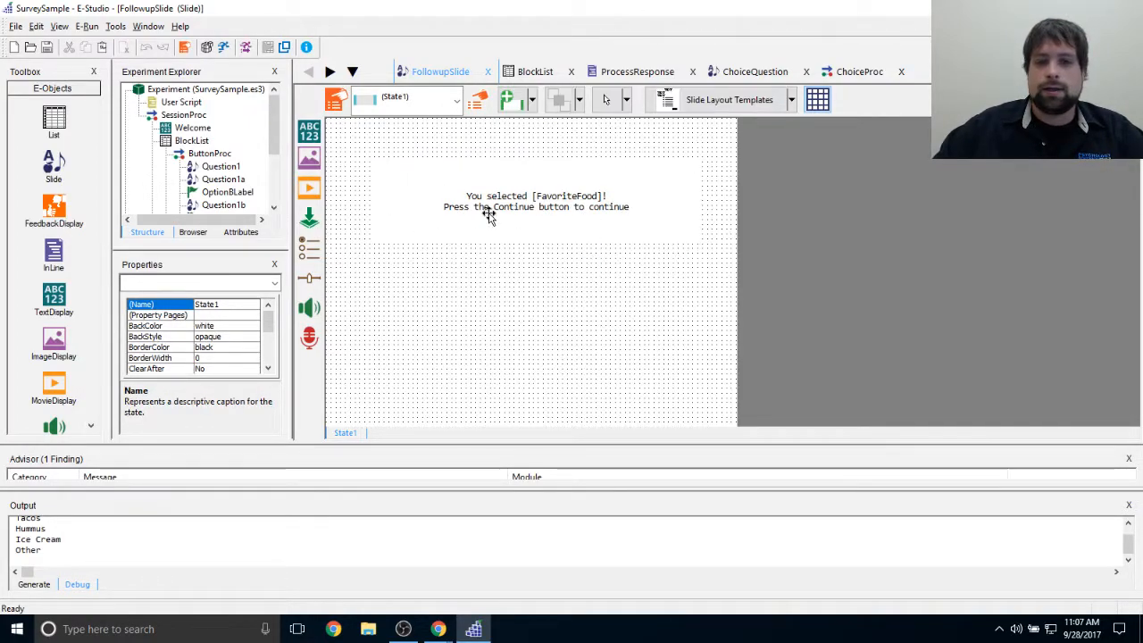
Step: Add a button object below the text on FollowupSlide and enlarge it into a wider rectangle
click(310, 221)
click(518, 348)
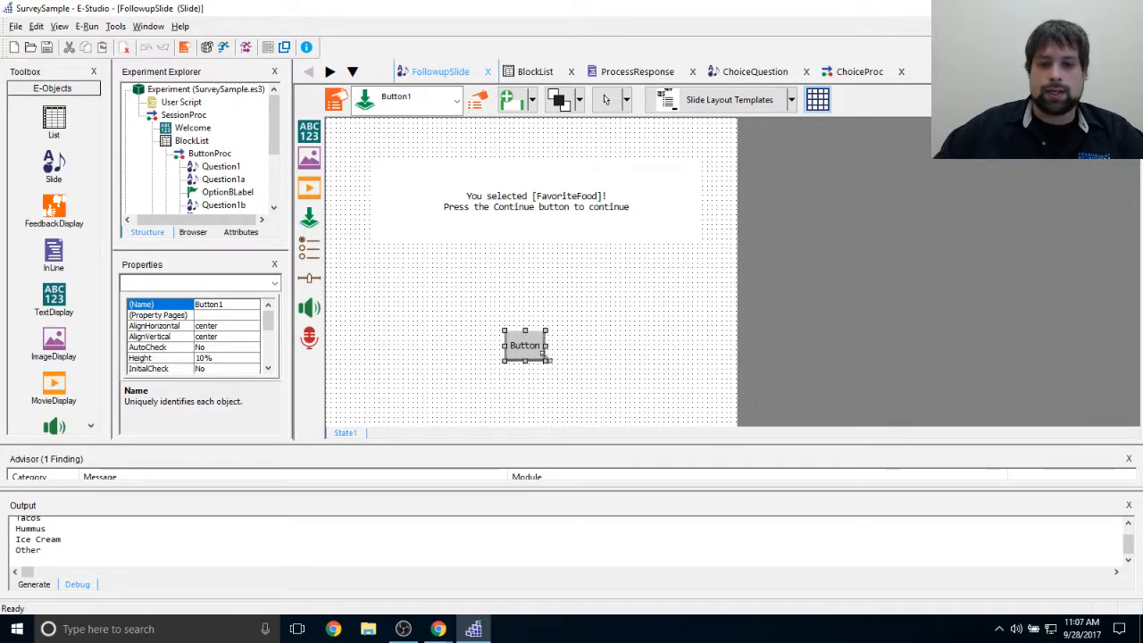
drag(578, 366, 546, 353)
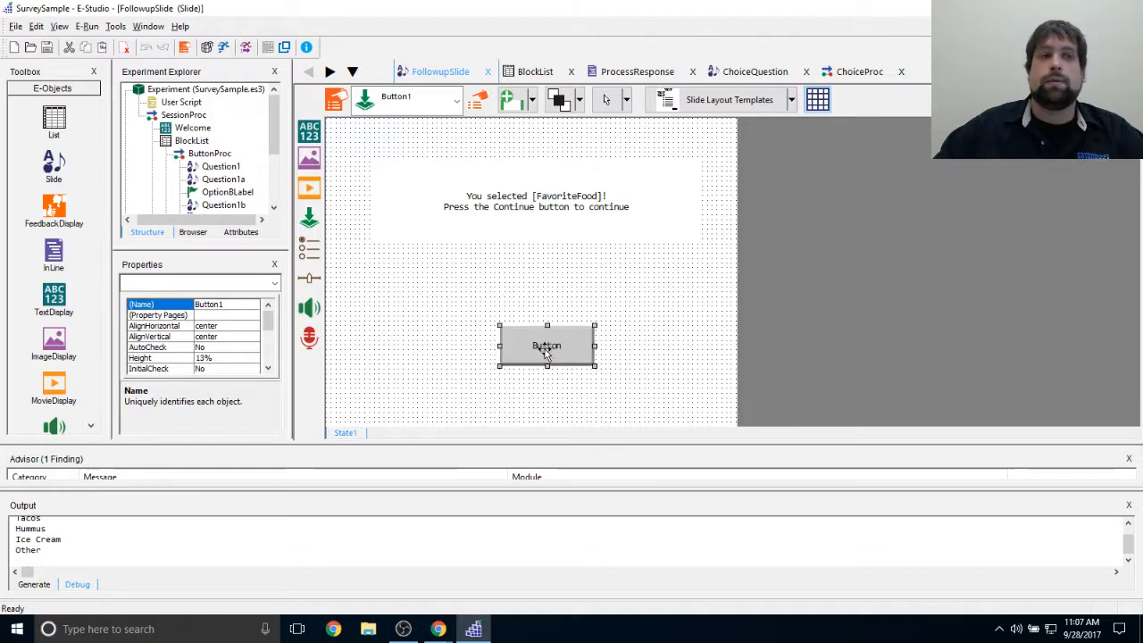
Step: Set the new button's theme text to Continue and apply the change
click(478, 100)
click(408, 182)
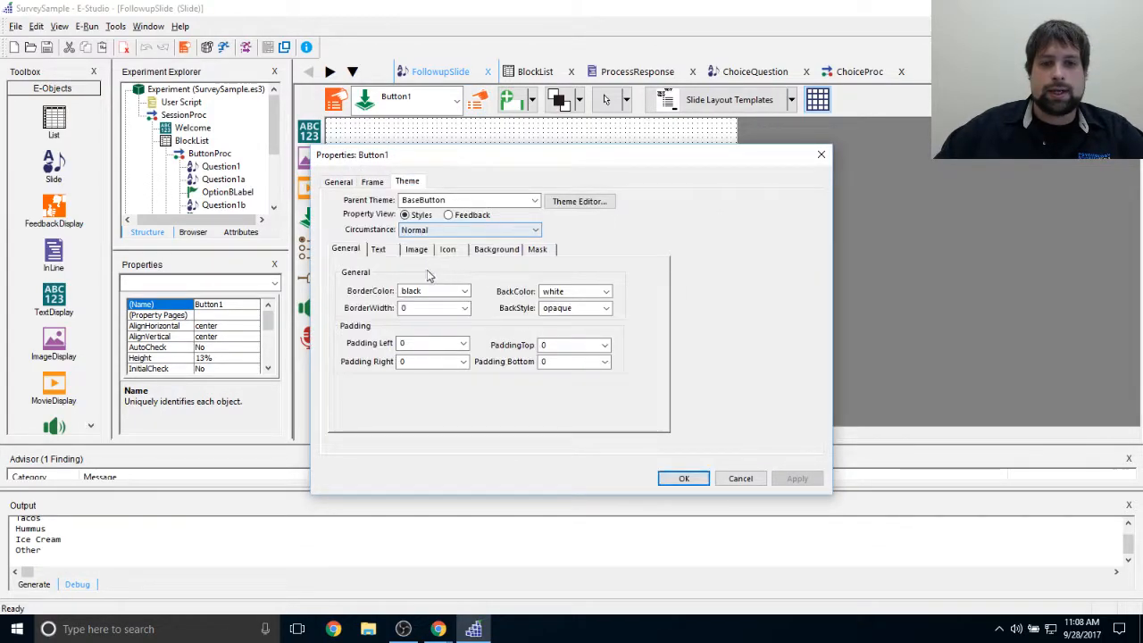
click(377, 249)
text(Continue)
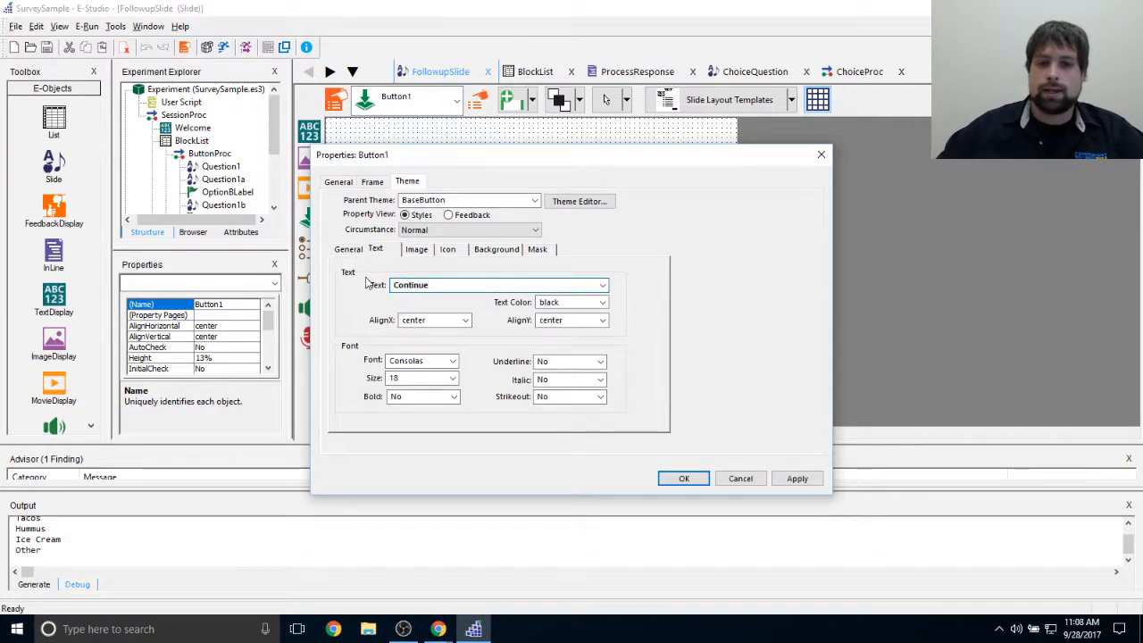
click(768, 479)
click(697, 478)
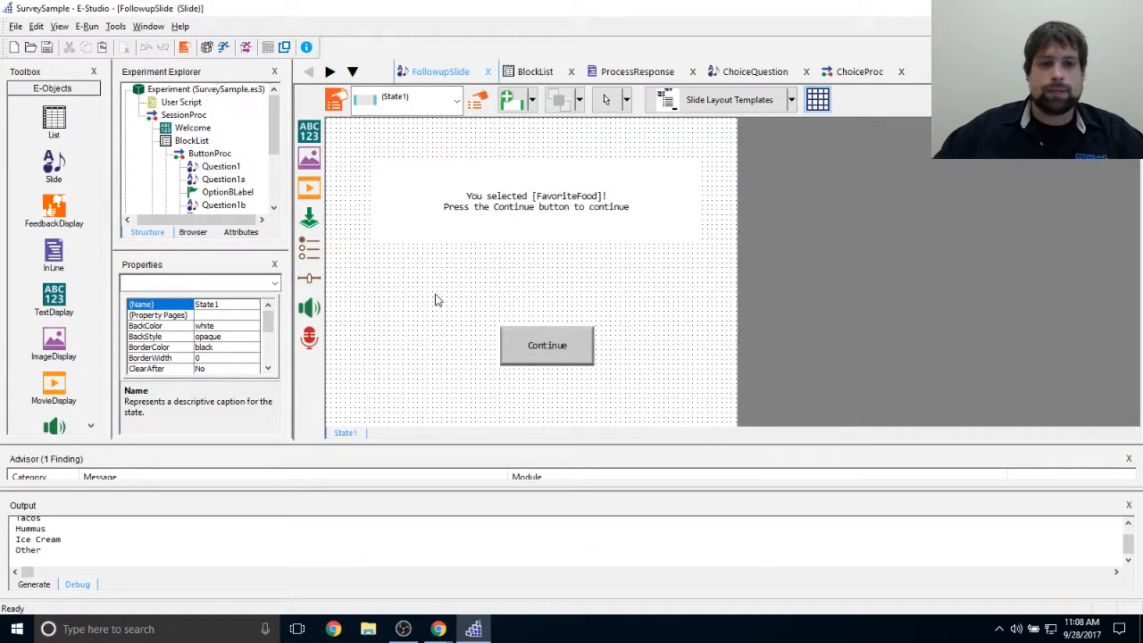
Step: Set FollowupSlide's duration to (infinite) and add a Button input device to it
click(334, 99)
click(585, 196)
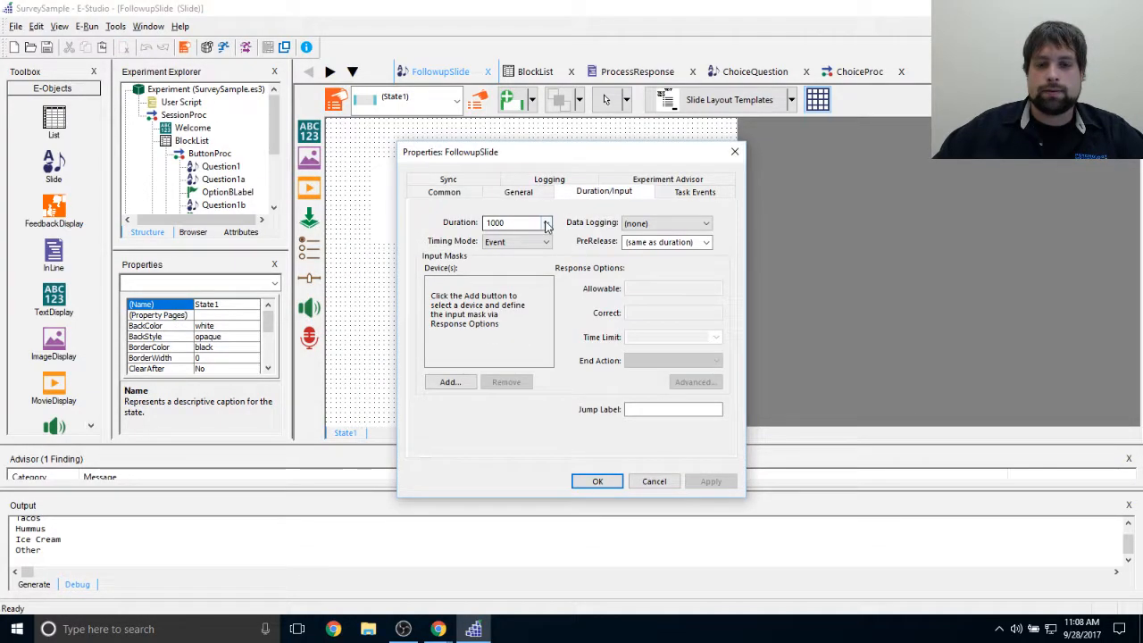
click(547, 223)
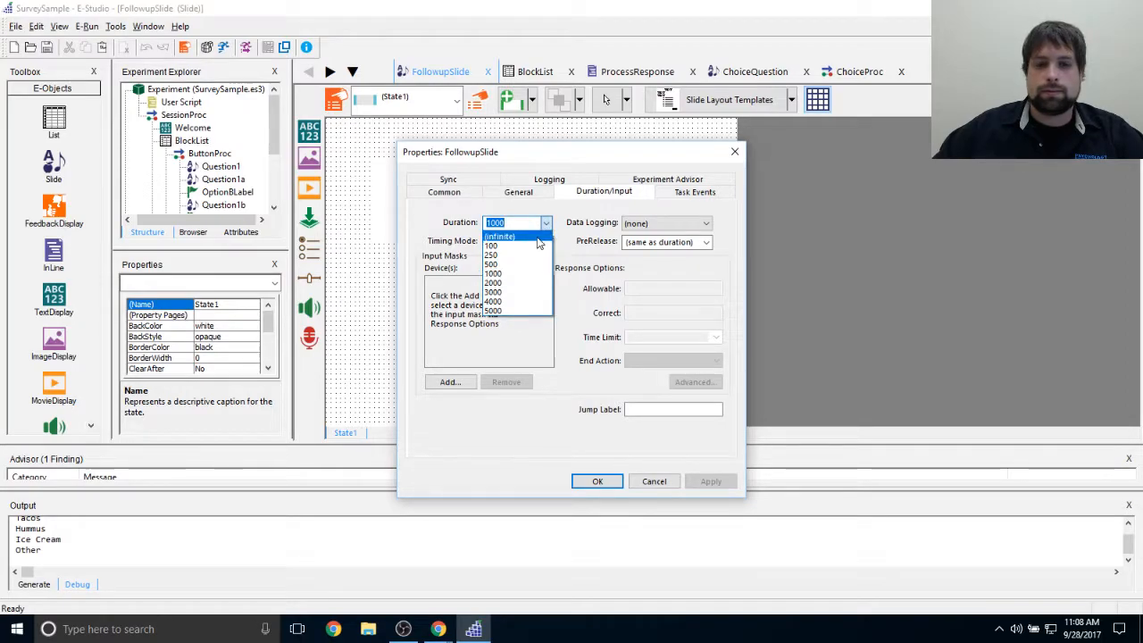
click(539, 237)
click(454, 381)
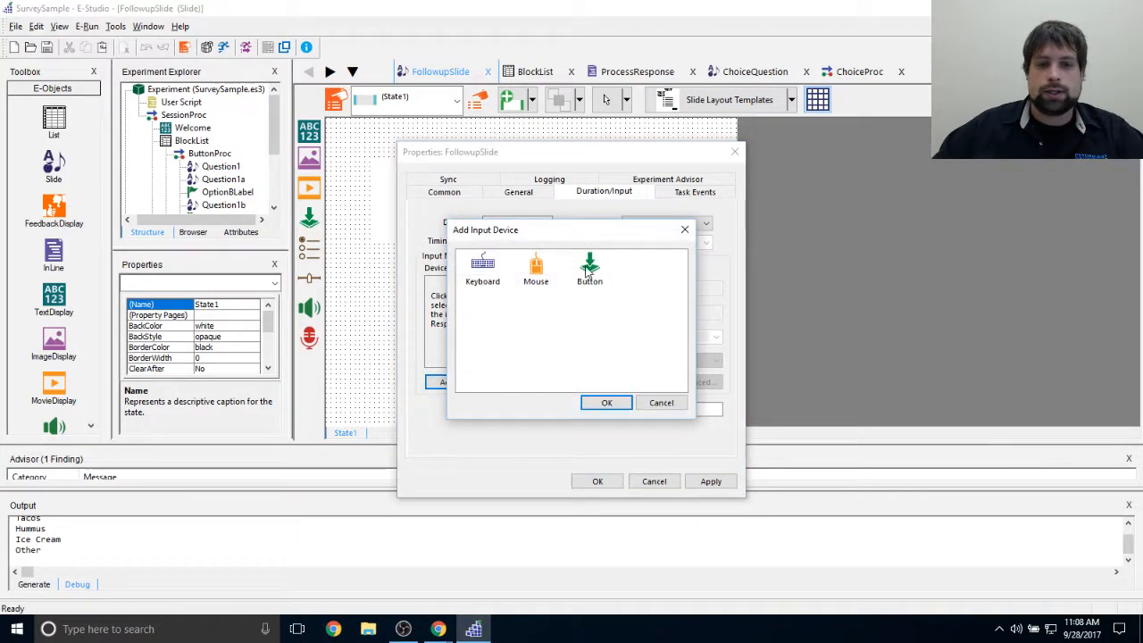
double_click(587, 267)
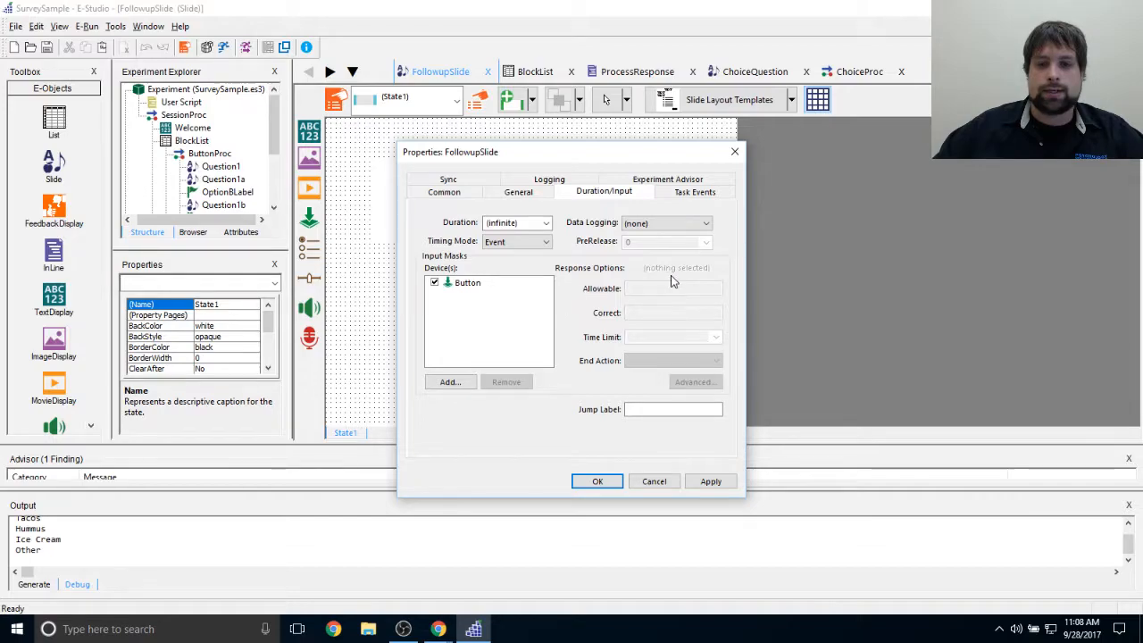
click(473, 282)
click(710, 481)
click(593, 483)
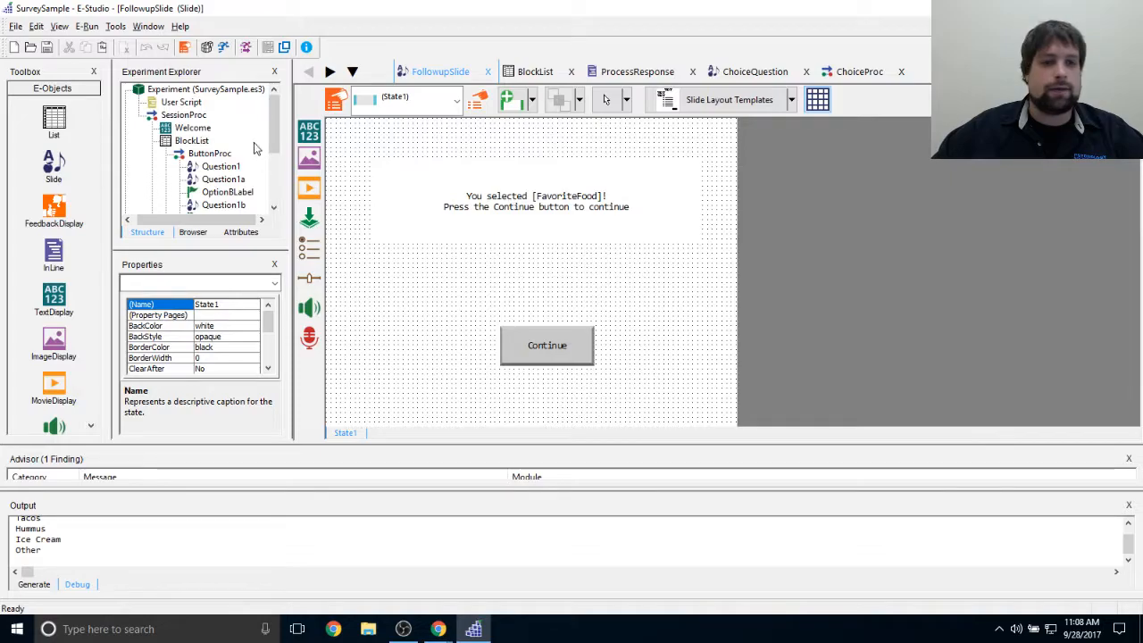
Step: Open the ProcessResponse script and start a c.SetAttrib "FavoriteFood", statement between the Debug.Print line and the If line
drag(272, 122, 278, 140)
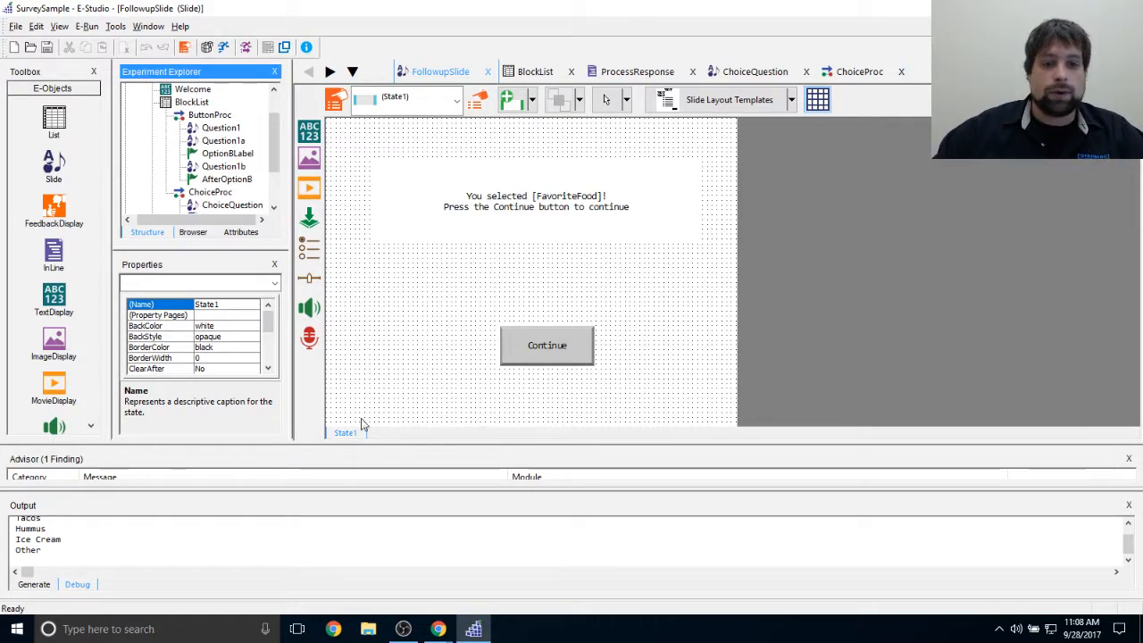
drag(274, 140, 277, 158)
double_click(233, 179)
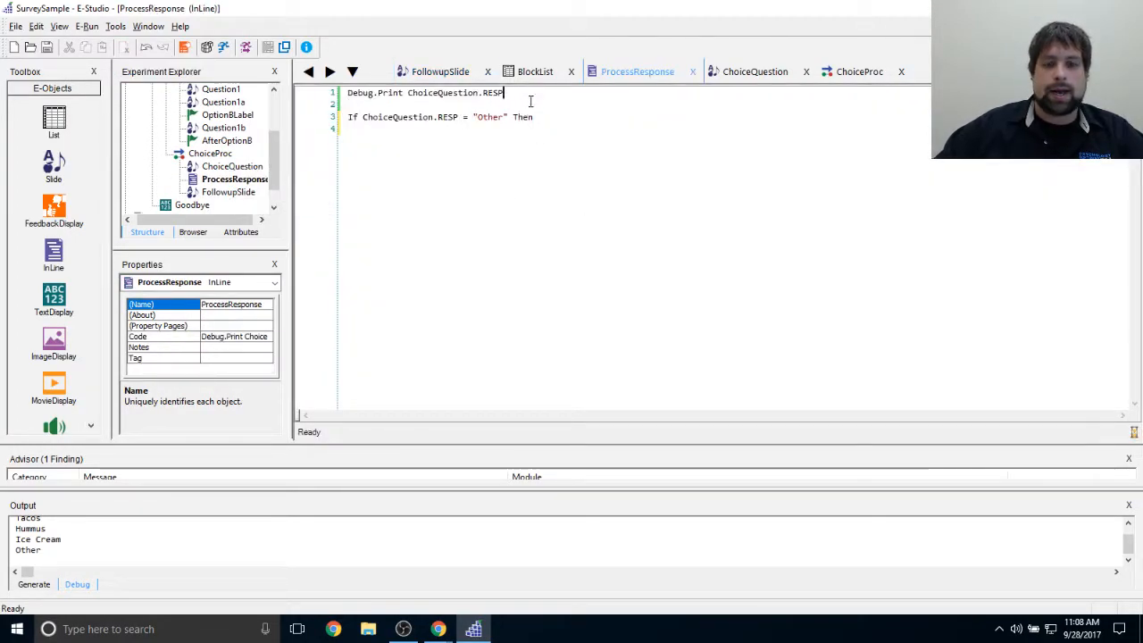
key(Return)
key(Return)
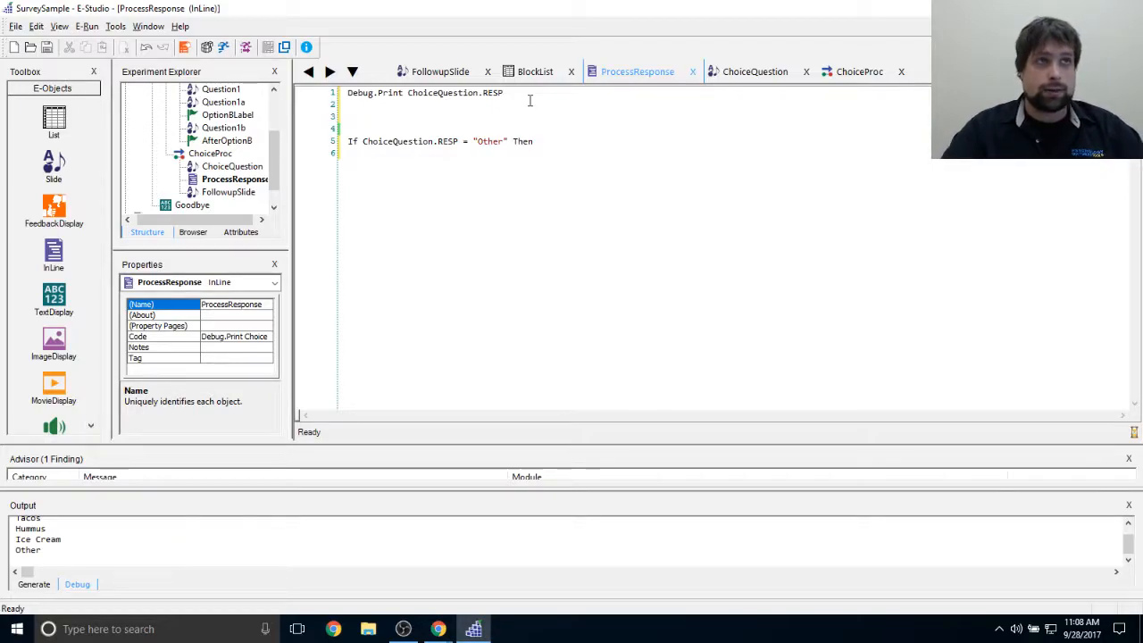
text(c.SetAttrib ")
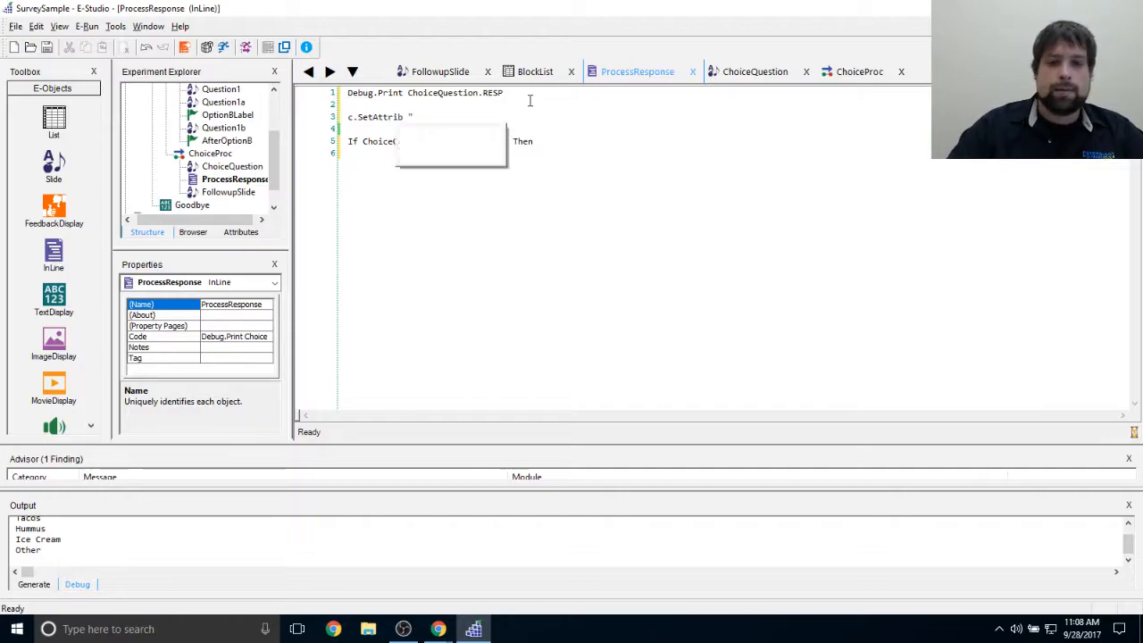
text(S)
key(BackSpace)
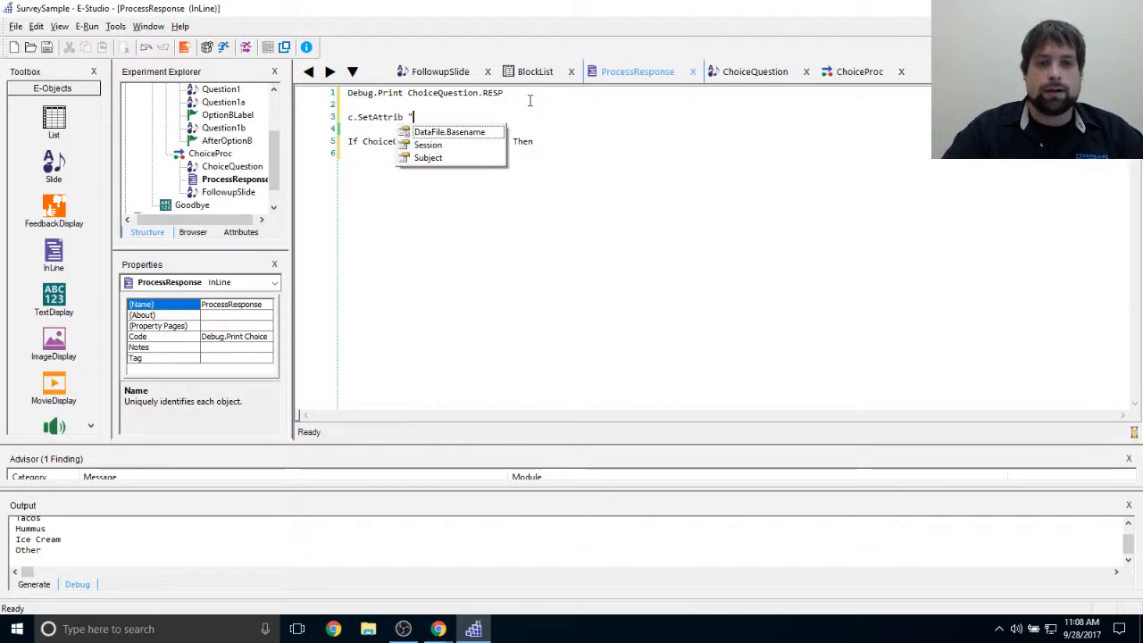
text(FavoriteFood",)
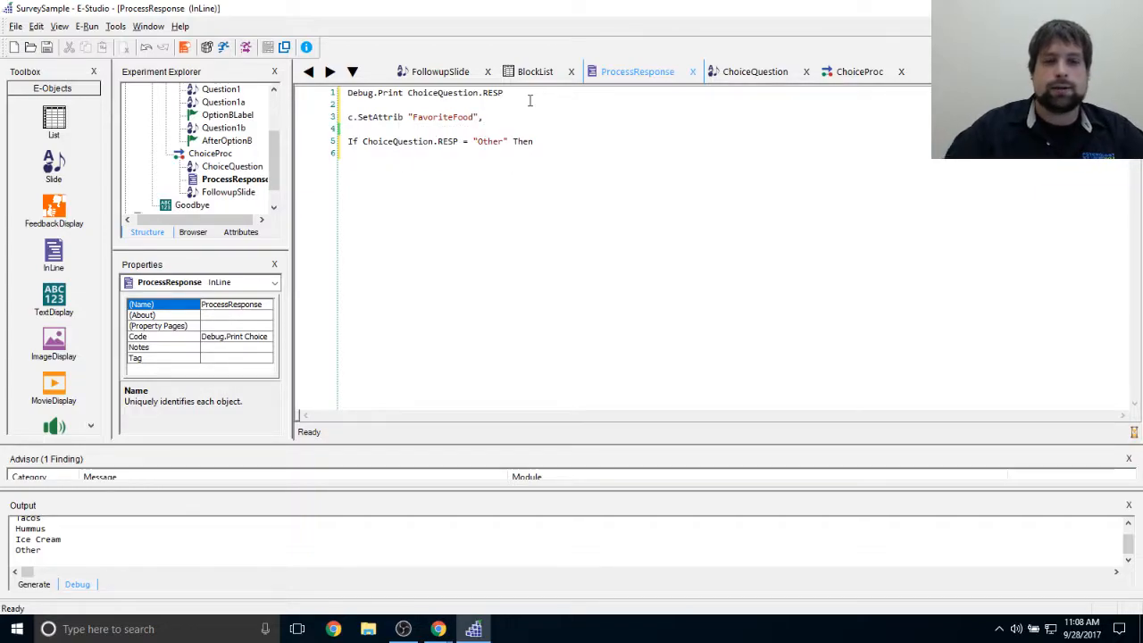
Step: Complete the SetAttrib statement with ChoiceQuestion.RESP, copied from the Debug.Print line, as its value
drag(513, 91, 413, 92)
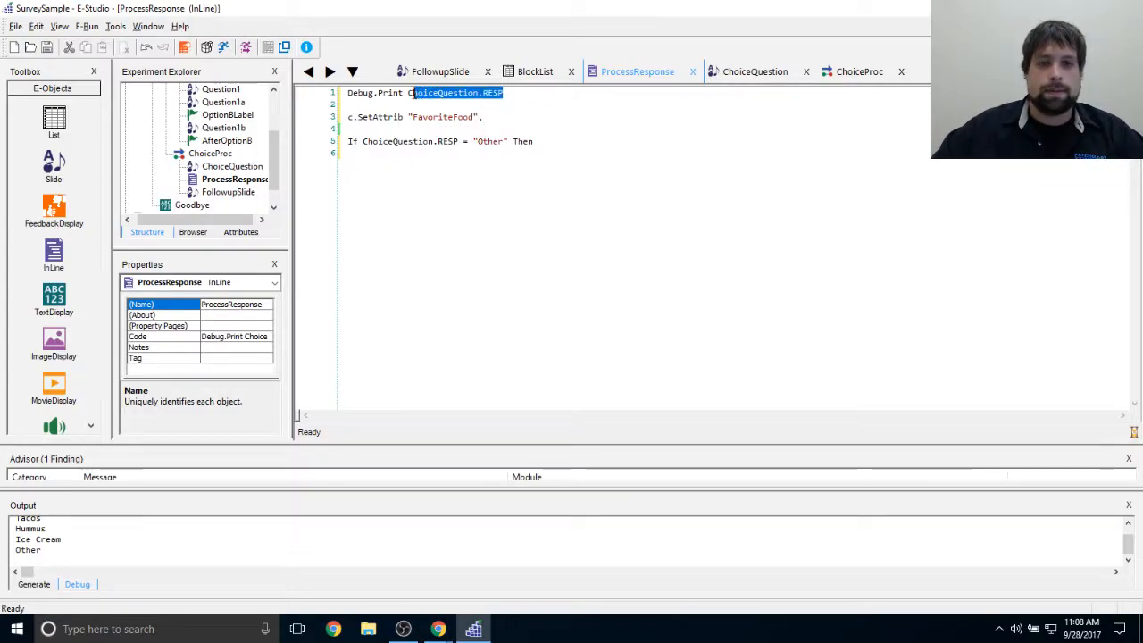
key(ctrl+c)
click(528, 117)
key(ctrl+v)
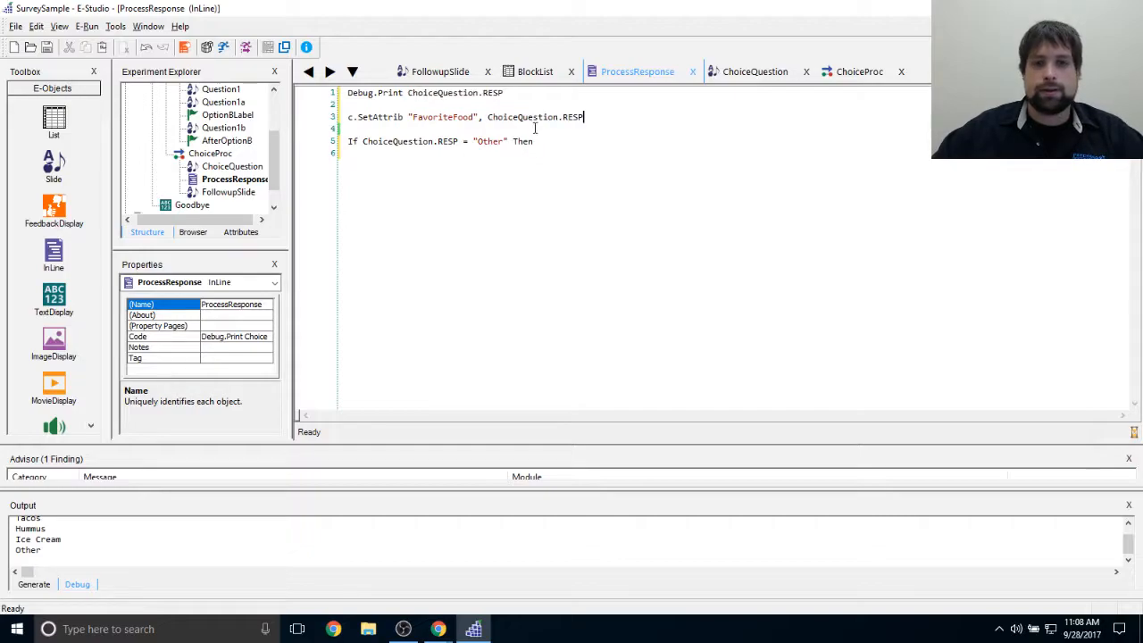
Step: Review the ChoiceQuestion slide's answer options and the attribute name and response value in the ProcessResponse SetAttrib line
double_click(258, 168)
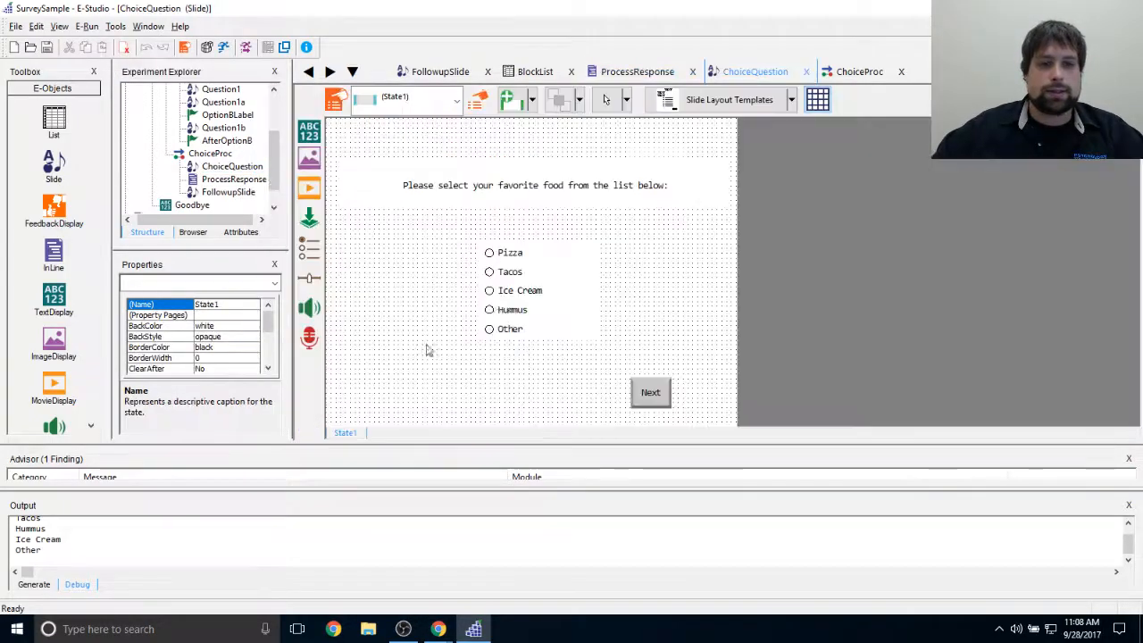
double_click(229, 178)
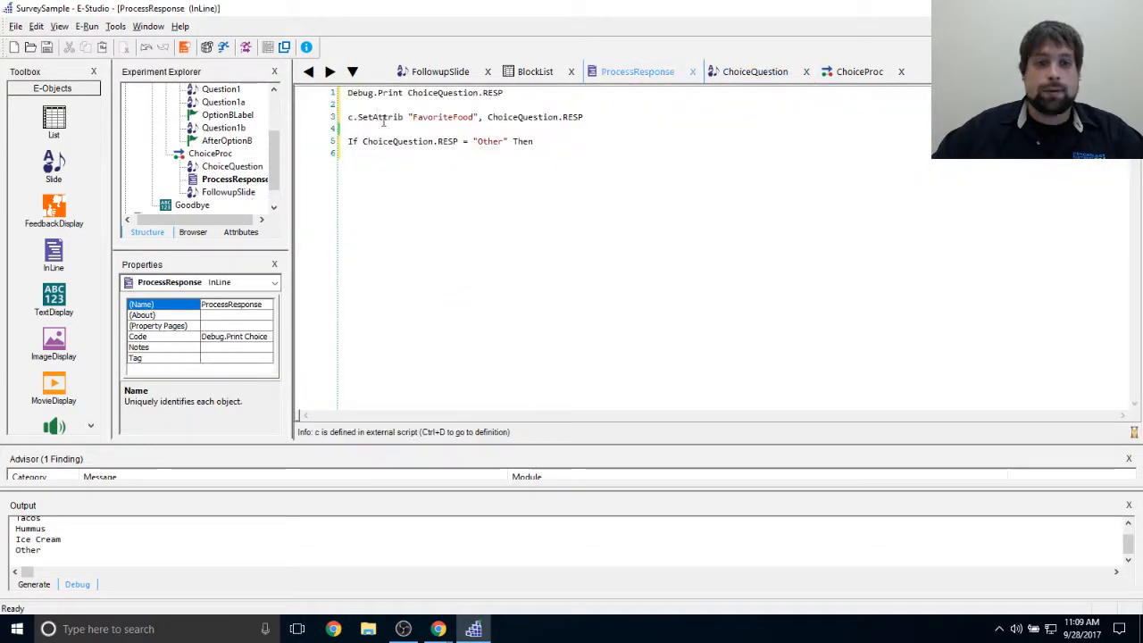
drag(479, 116, 399, 114)
click(510, 128)
drag(487, 117, 582, 117)
click(620, 160)
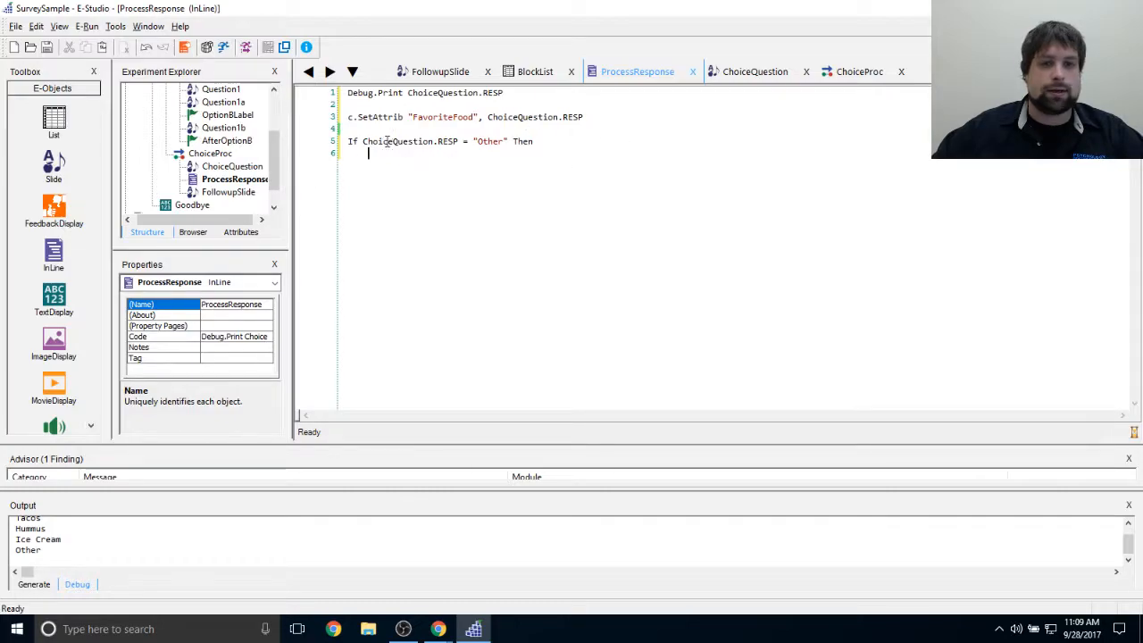
drag(488, 116, 607, 120)
click(607, 120)
Step: Add a second slide state to FollowupSlide, compare it with State1, and leave State2 displayed
click(238, 189)
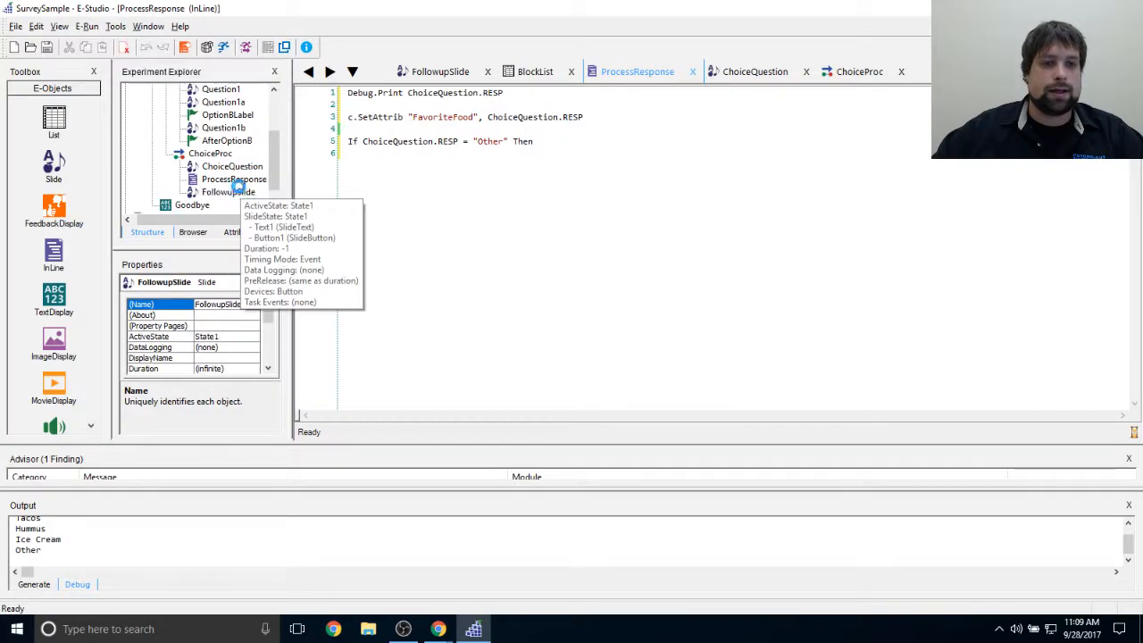
double_click(237, 190)
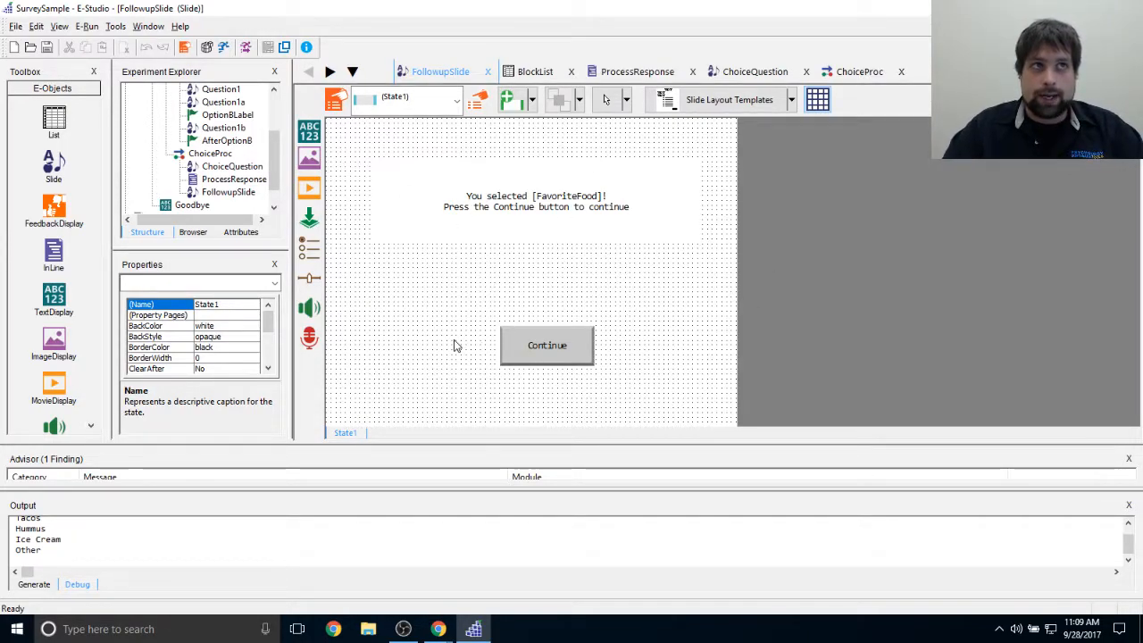
click(511, 100)
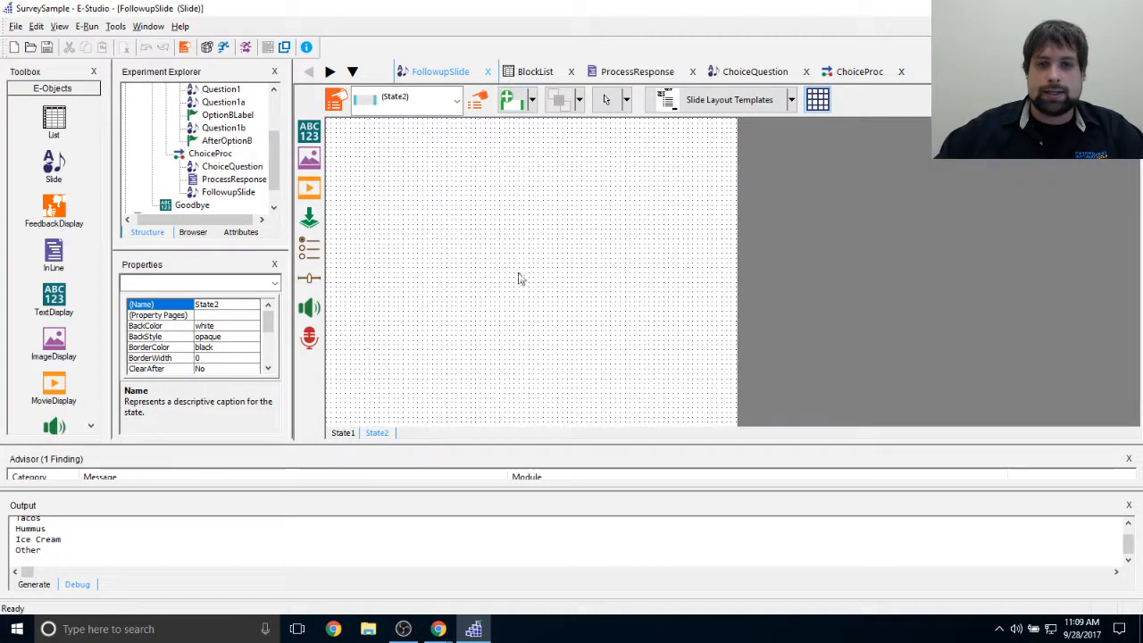
click(343, 432)
click(376, 432)
click(344, 432)
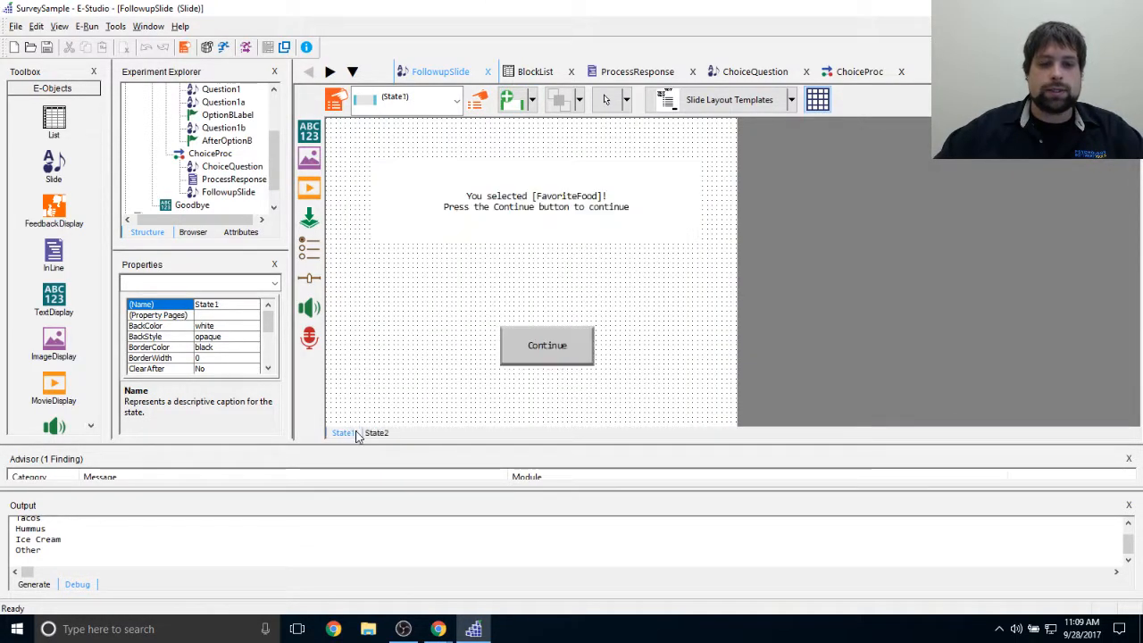
click(376, 434)
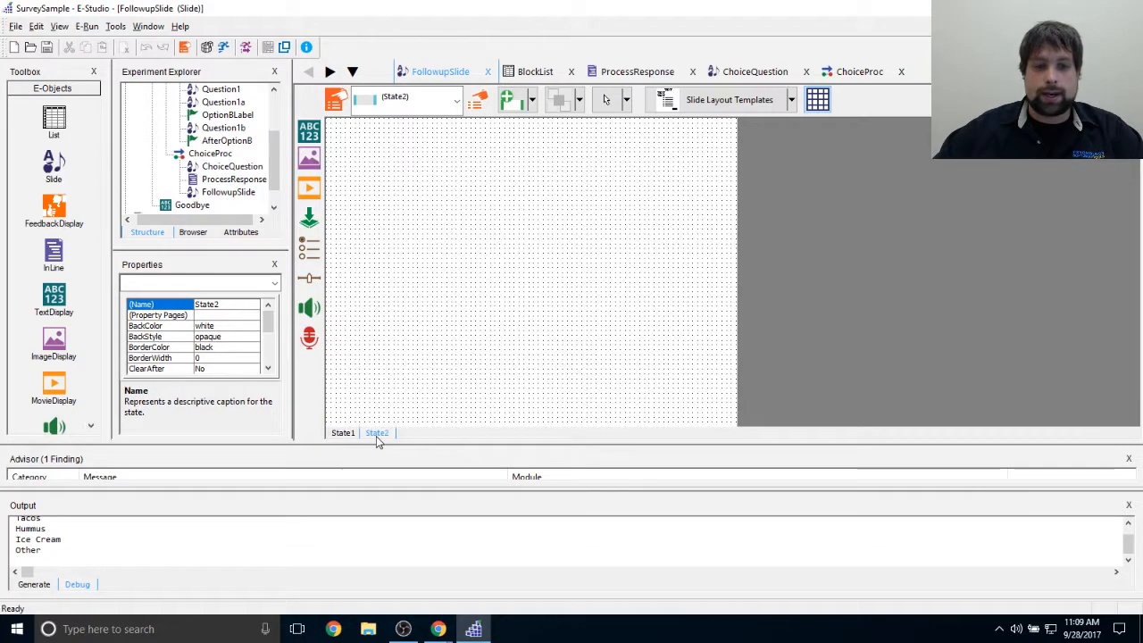
Step: Add a text object to State2 of FollowupSlide and stretch it across nearly the full width of the slide's upper part
click(348, 433)
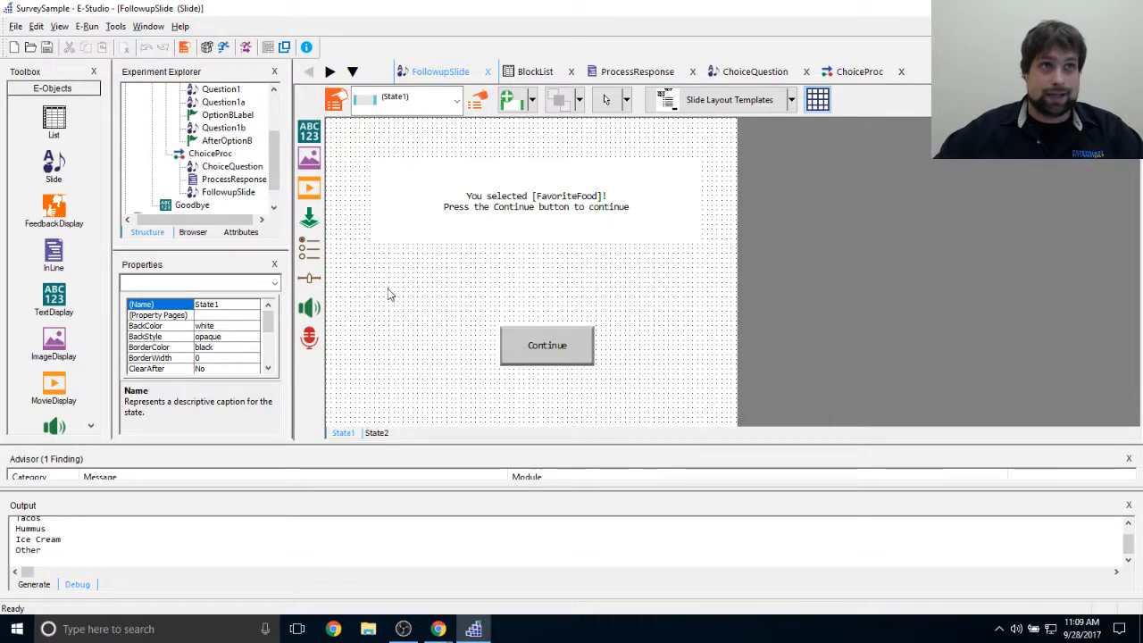
click(376, 435)
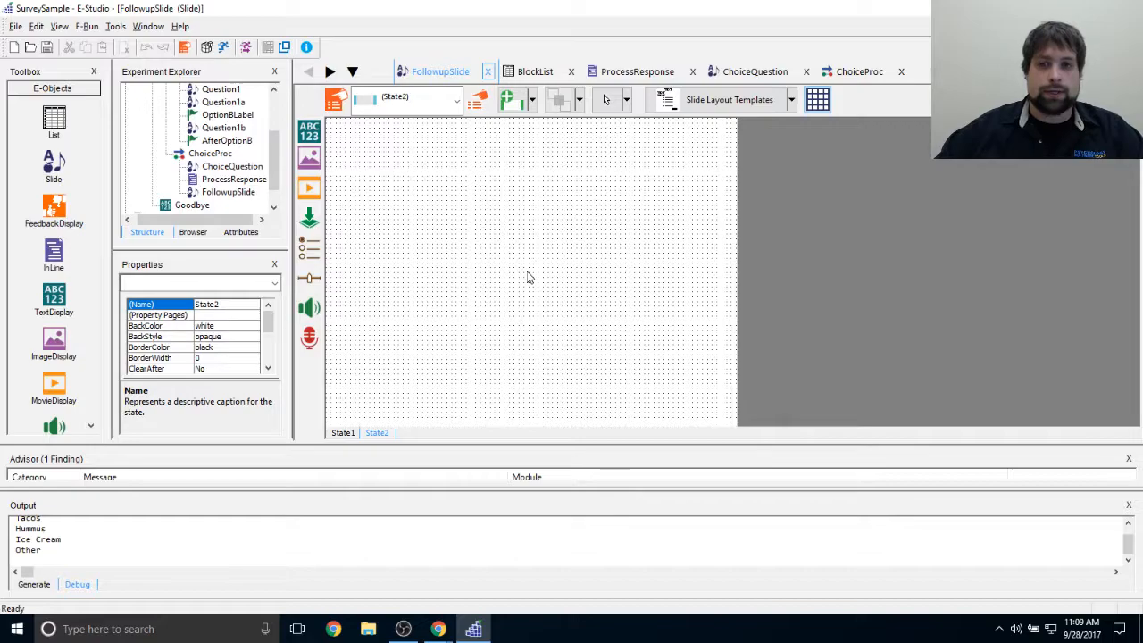
right_click(323, 125)
click(312, 134)
click(567, 185)
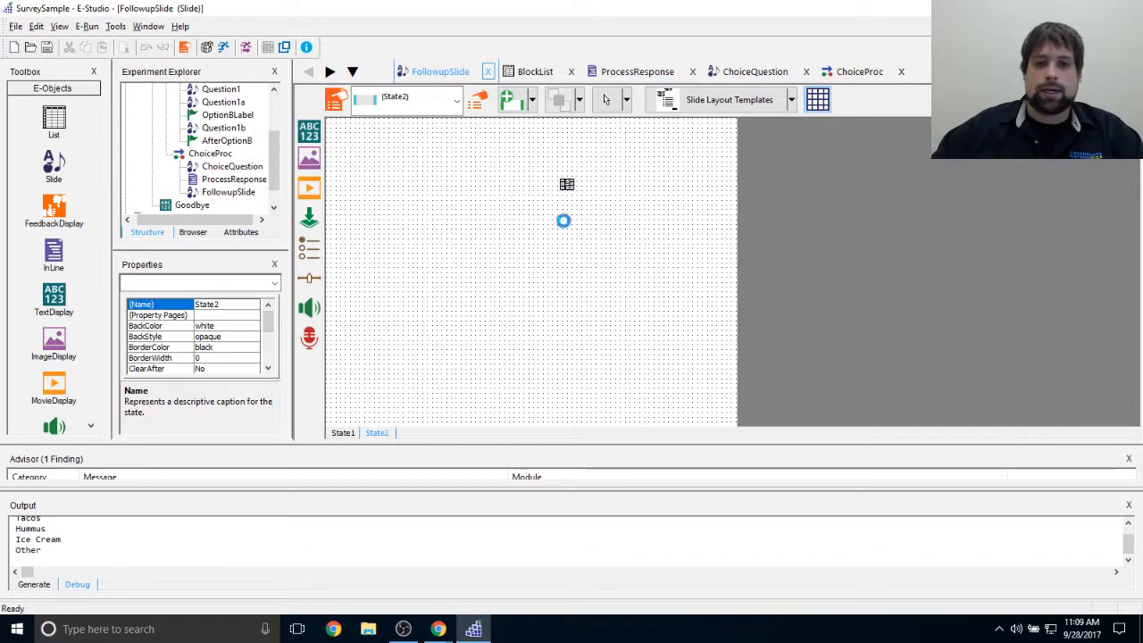
drag(559, 181, 518, 184)
drag(598, 230, 730, 235)
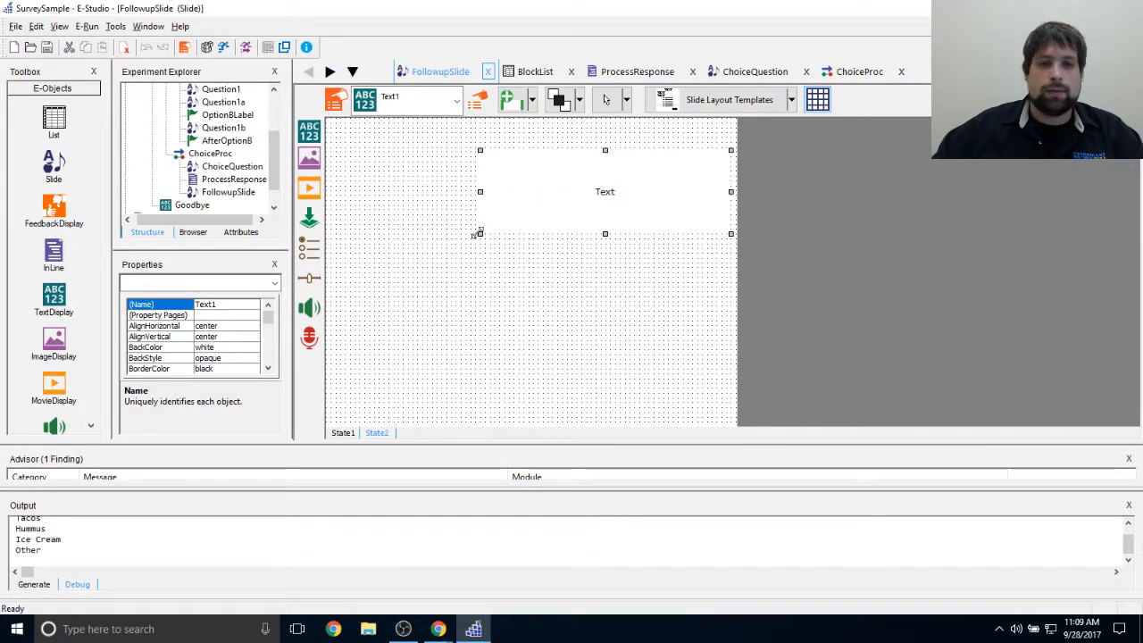
drag(362, 225, 339, 221)
Step: Replace the State2 text object's placeholder with the lines "You've selected Other!" and "Please type your favorite food below."
double_click(541, 187)
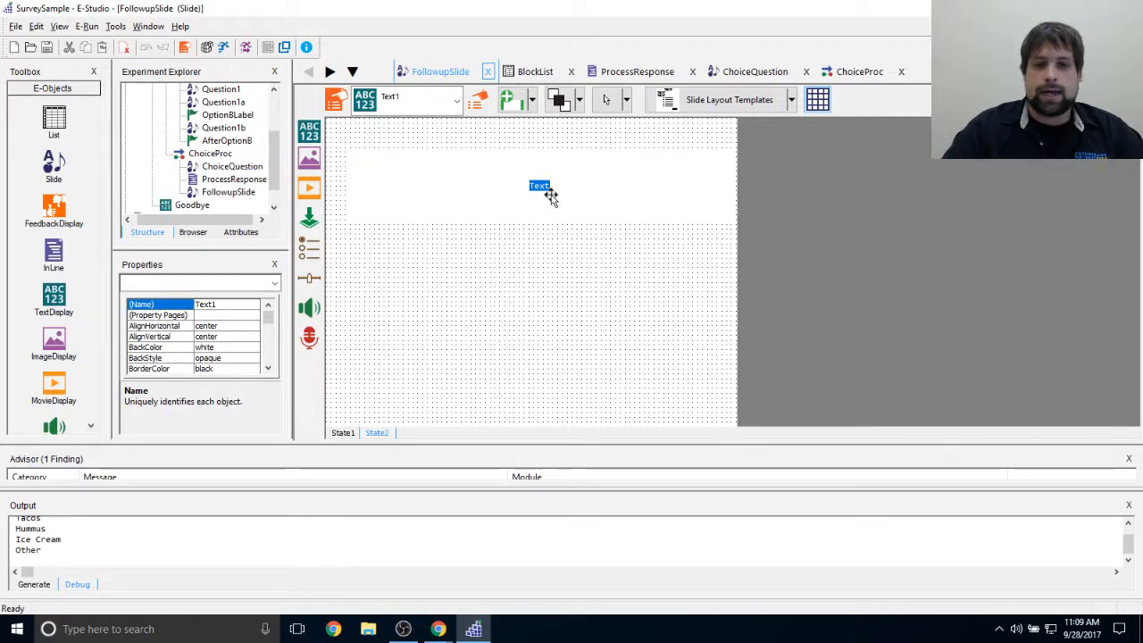
text(You've selected )
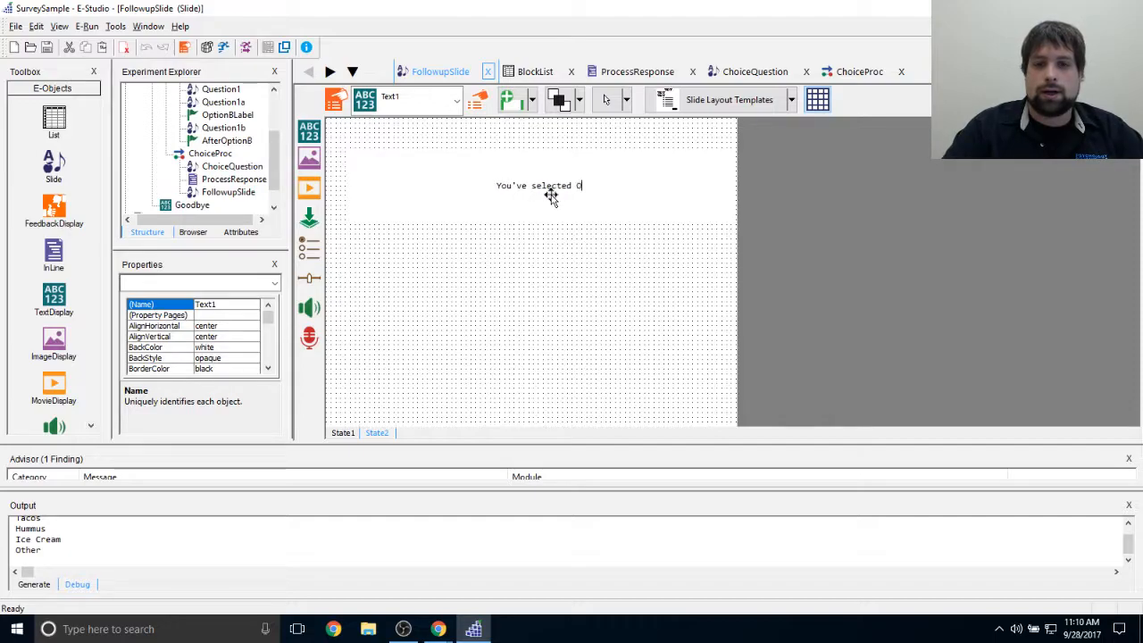
text(Other!)
key(Return)
text(Please type your favorite food below.)
key(Return)
Step: Add a third line to the State2 text reading "Press the Continue button when you are finshed."
text(s th)
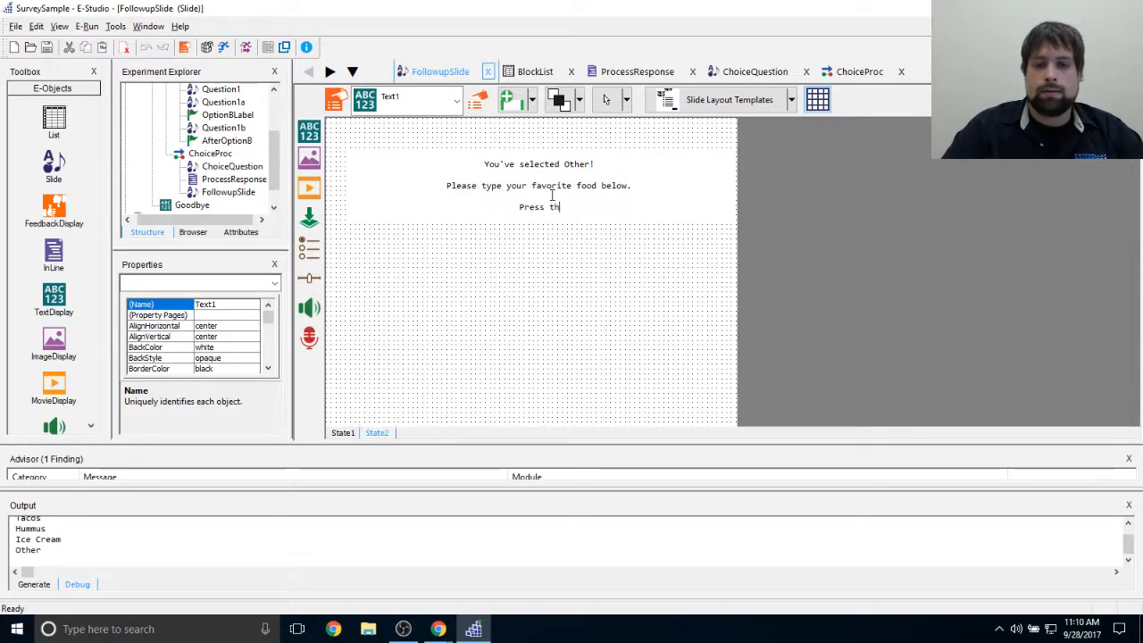
text(e Continue)
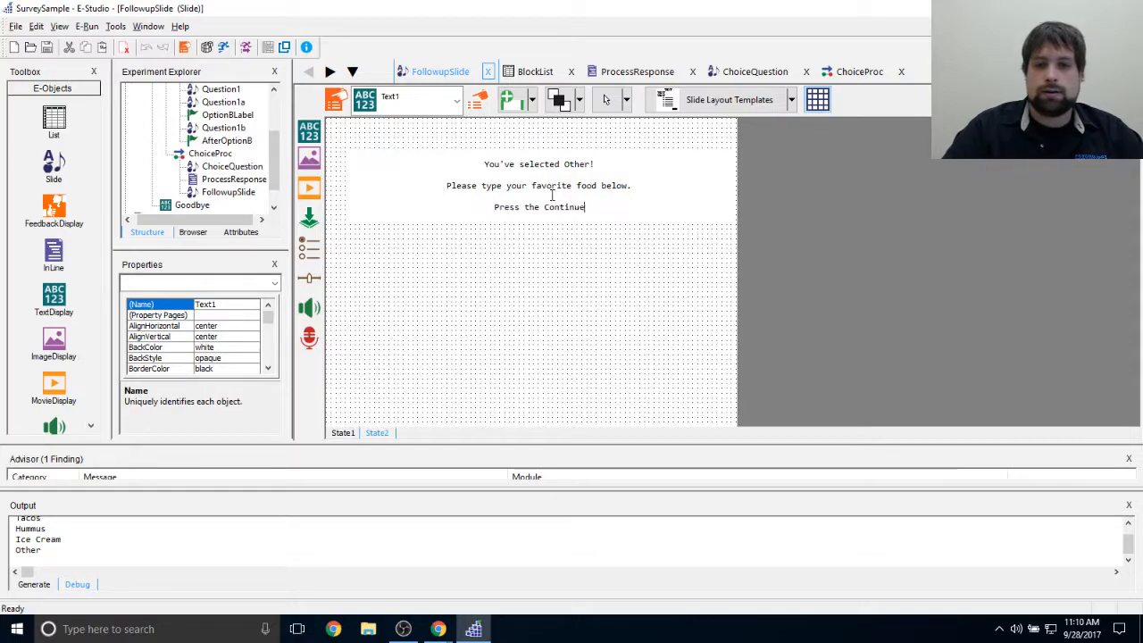
text( button to)
key(BackSpace)
key(BackSpace)
key(BackSpace)
text(when you are fin)
text(shed.)
click(578, 272)
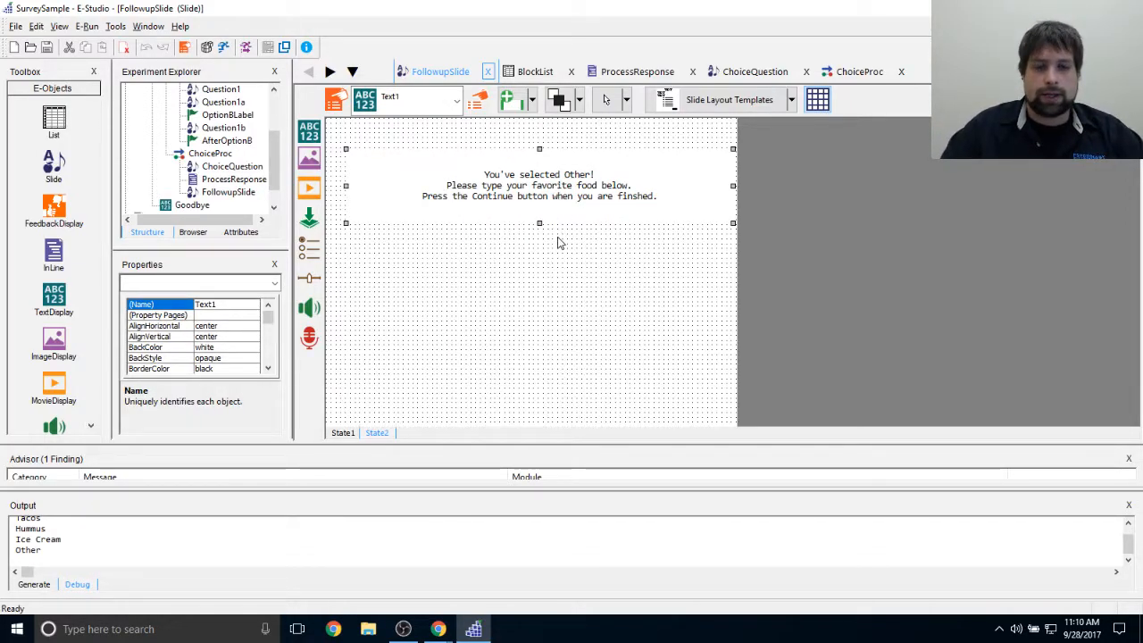
click(454, 337)
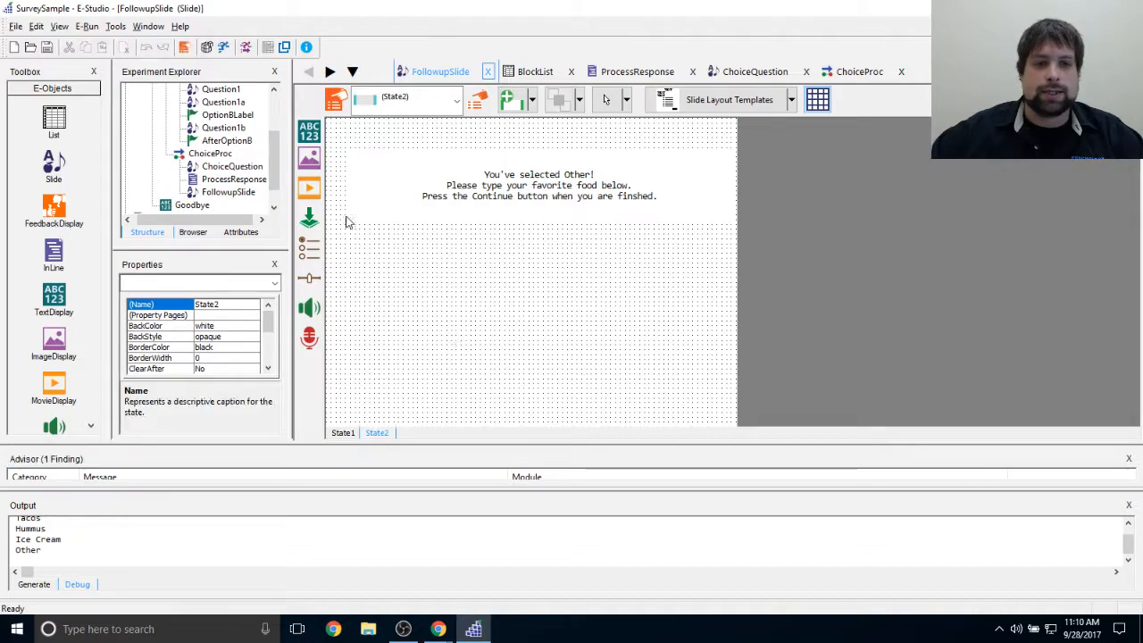
click(316, 222)
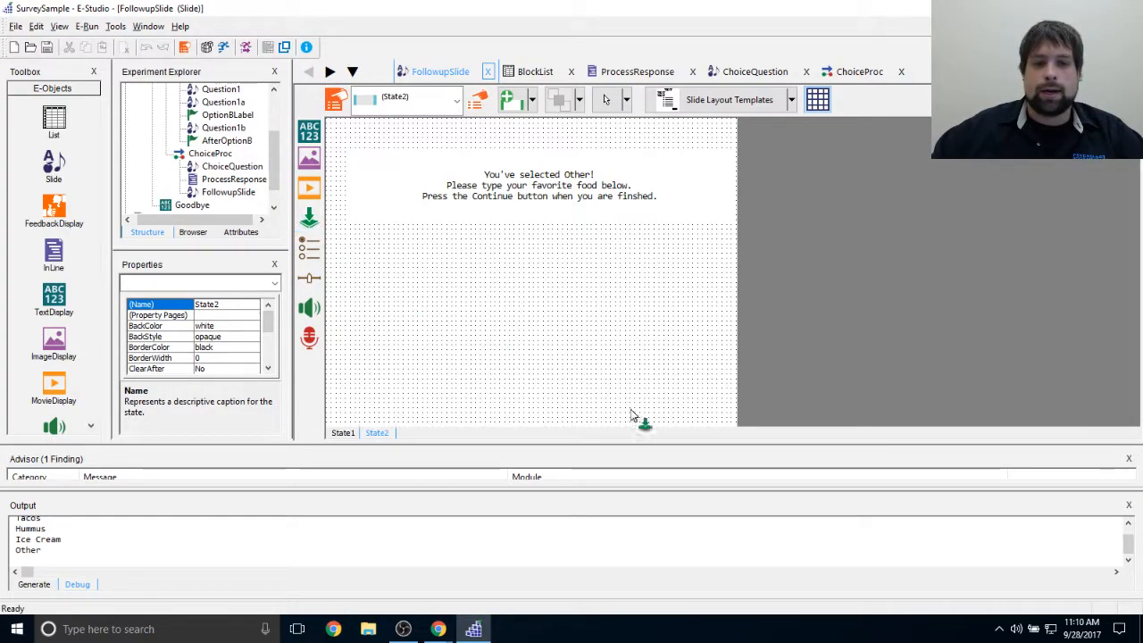
click(655, 386)
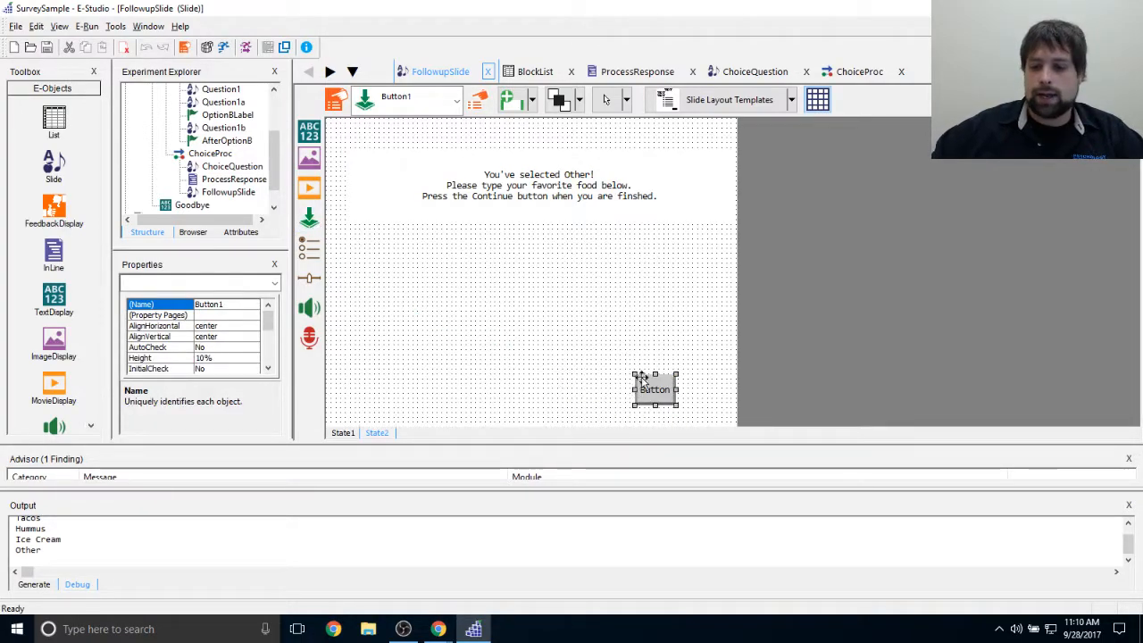
key(Delete)
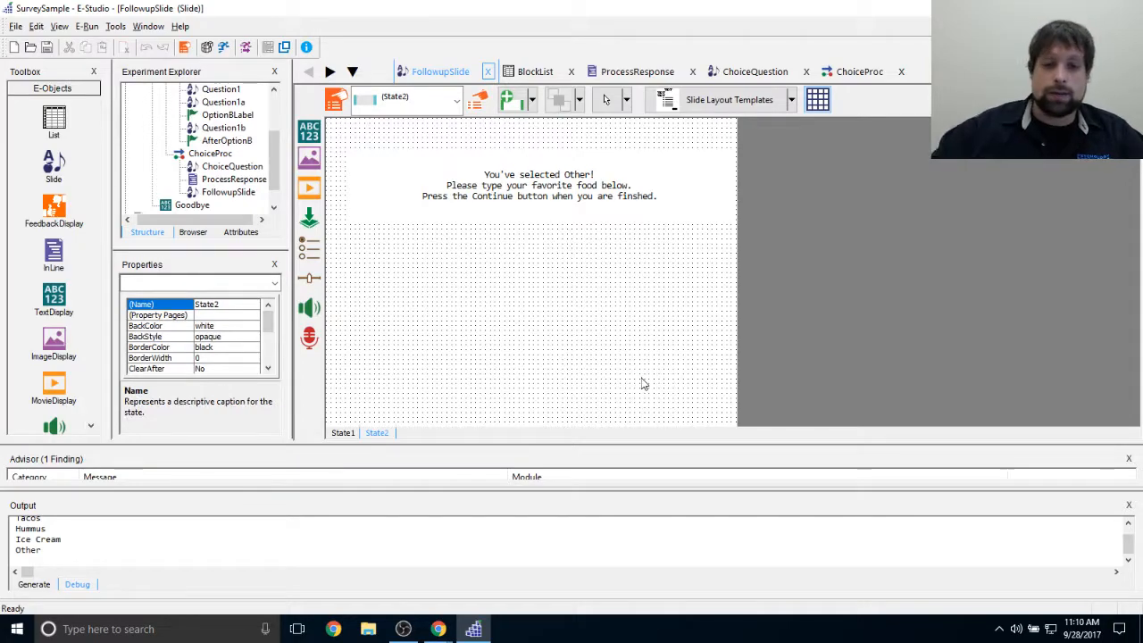
Step: Copy the Continue button from State1 into State2 and move it down near the slide's lower edge
click(343, 432)
click(529, 355)
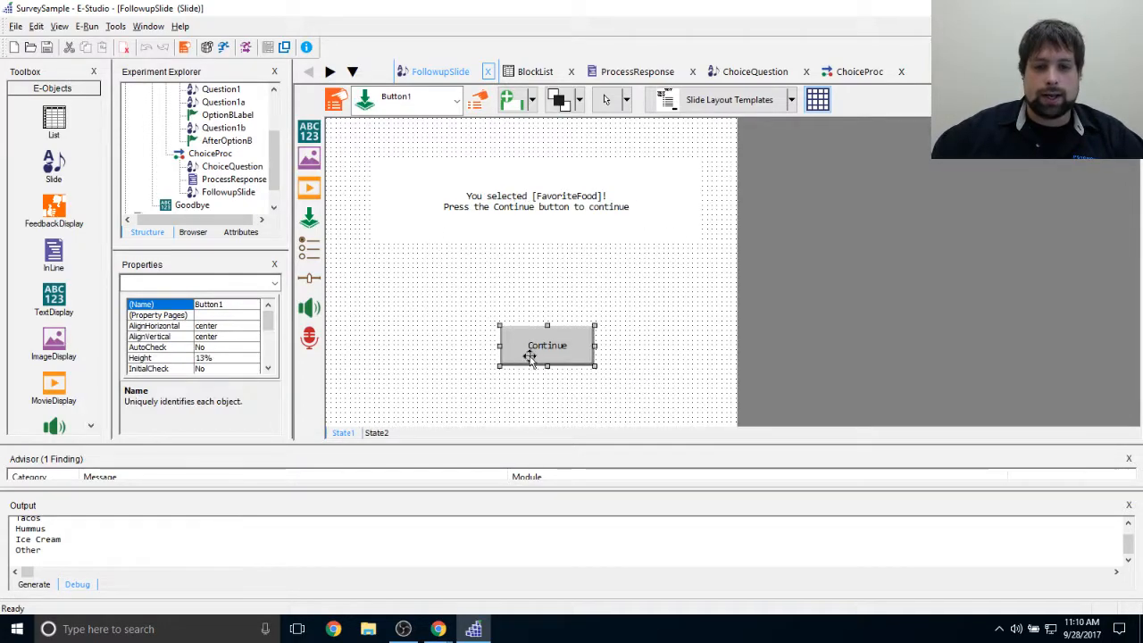
click(376, 433)
click(342, 433)
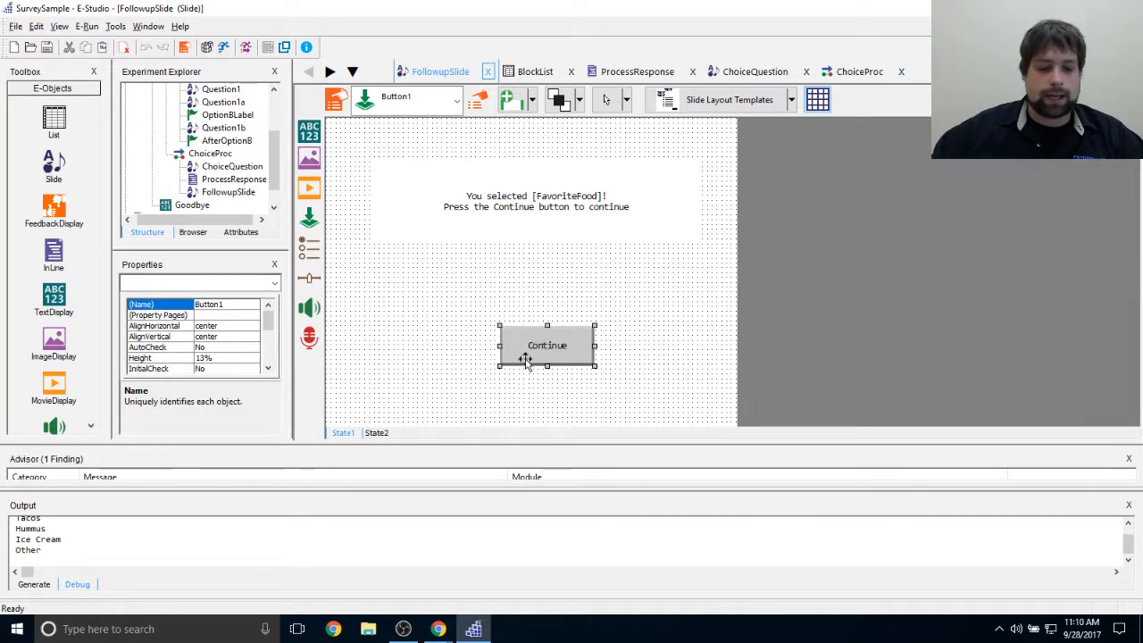
click(375, 433)
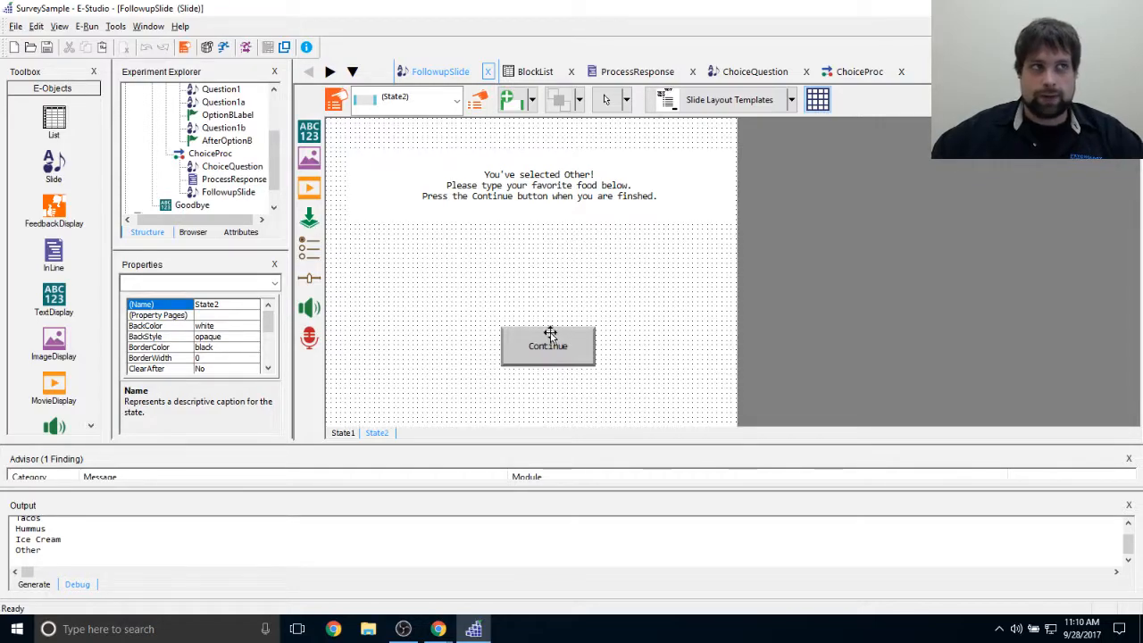
drag(556, 358, 531, 404)
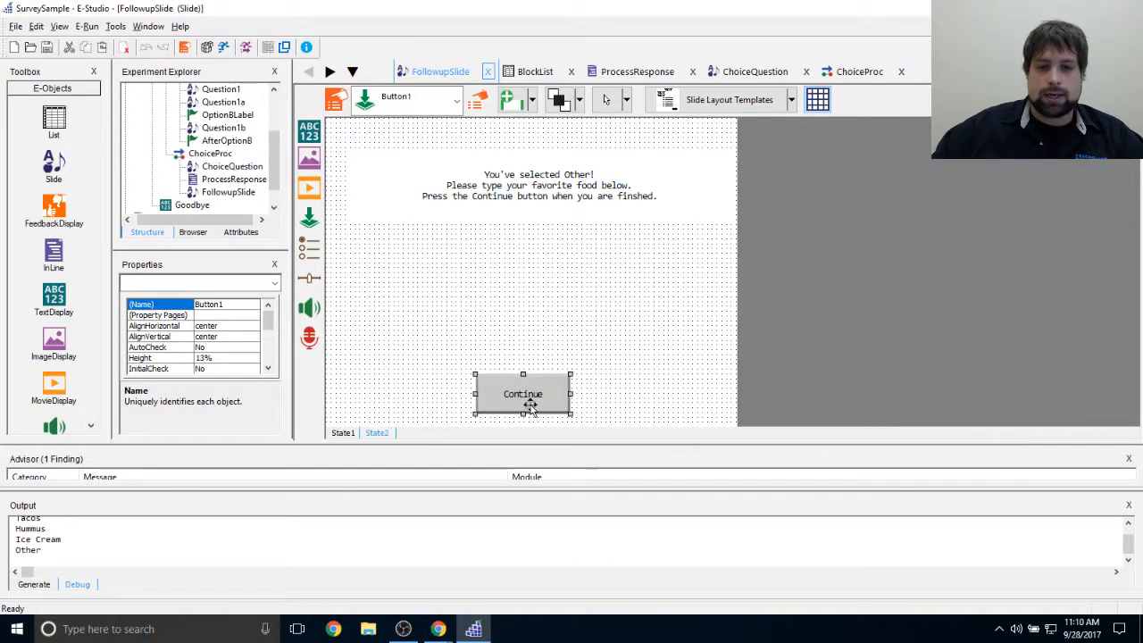
Step: Shift the State2 text object slightly up and to the left, and nudge the Continue button slightly lower
click(652, 298)
click(547, 196)
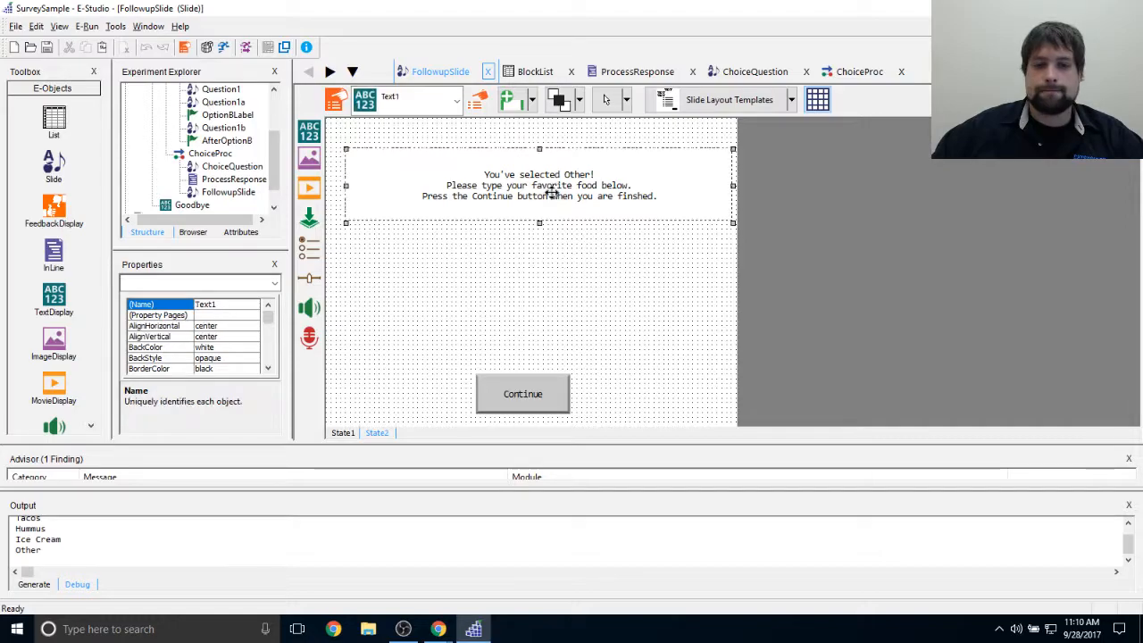
click(581, 276)
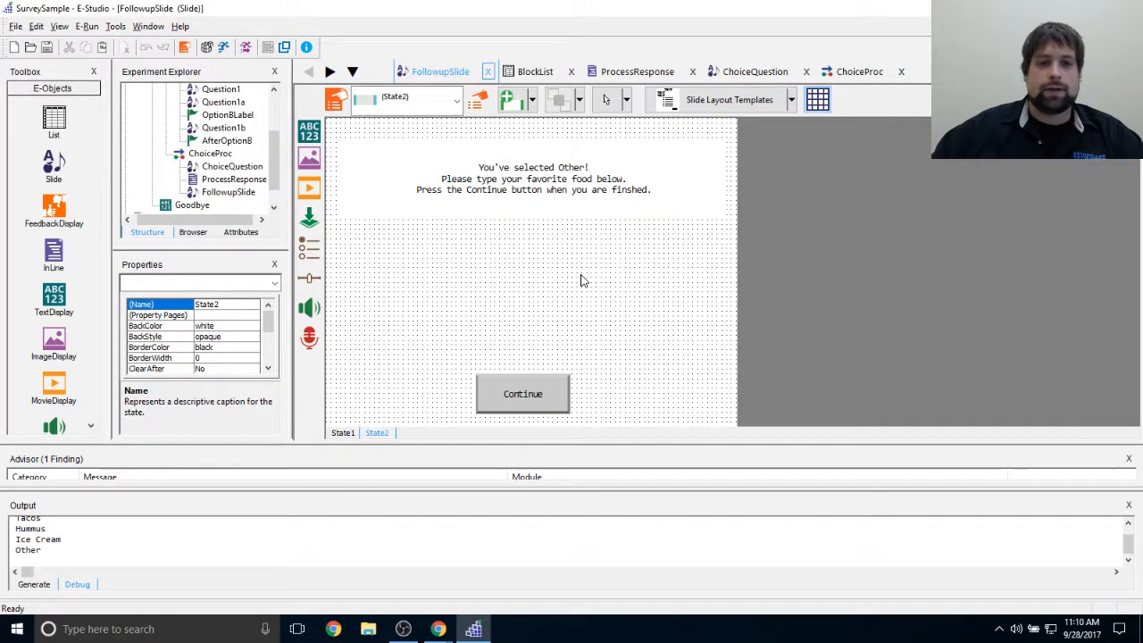
drag(514, 405, 515, 409)
click(533, 334)
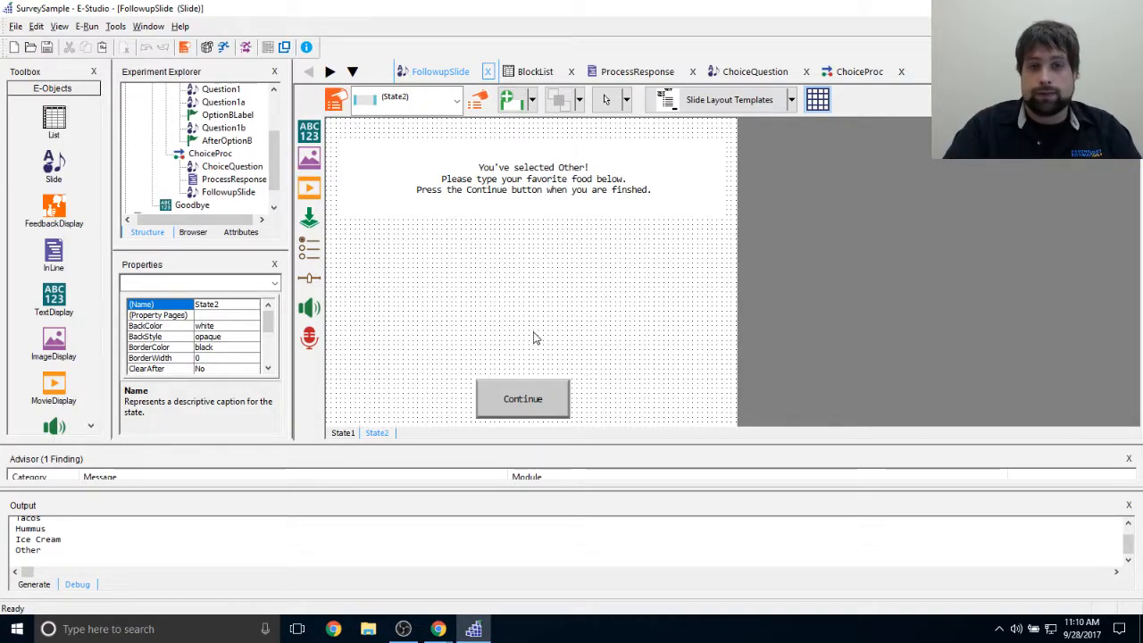
Step: Add a Keyboard input device to FollowupSlide alongside its Button device
click(337, 100)
click(598, 191)
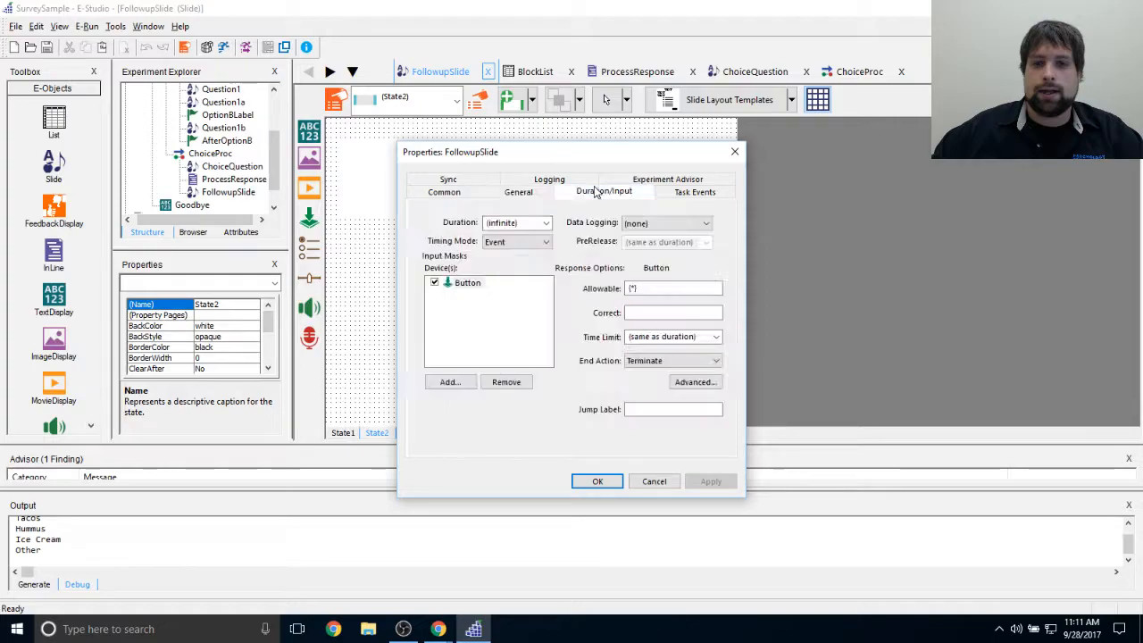
click(463, 294)
click(461, 386)
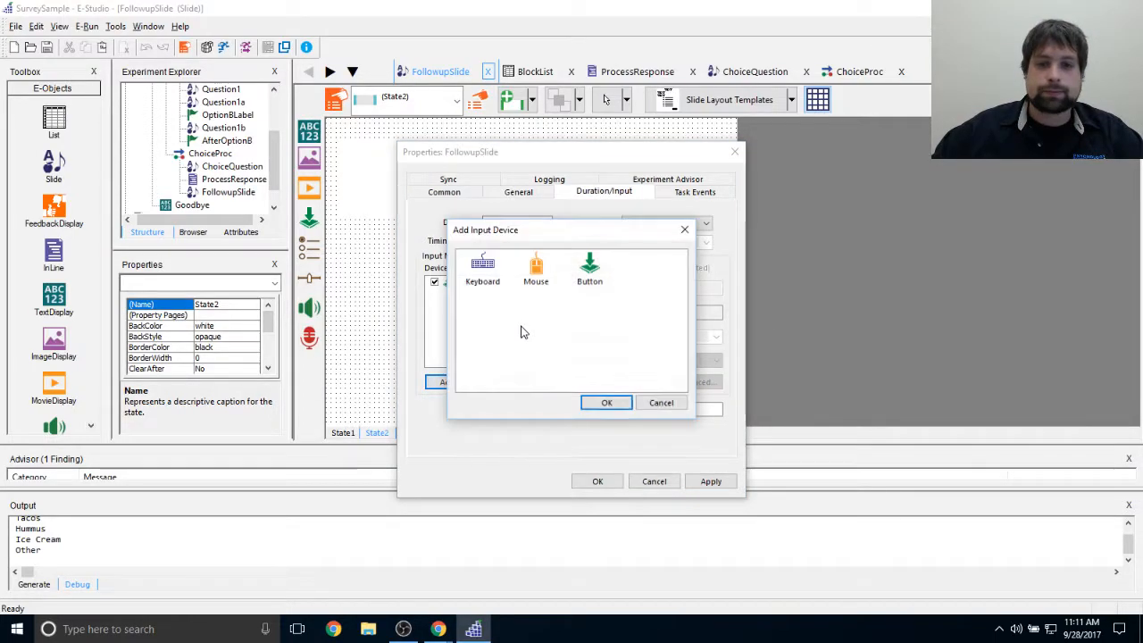
double_click(479, 269)
Step: Set the Max Count to 100 in the Keyboard device's advanced properties
click(476, 296)
click(695, 381)
drag(555, 207, 813, 192)
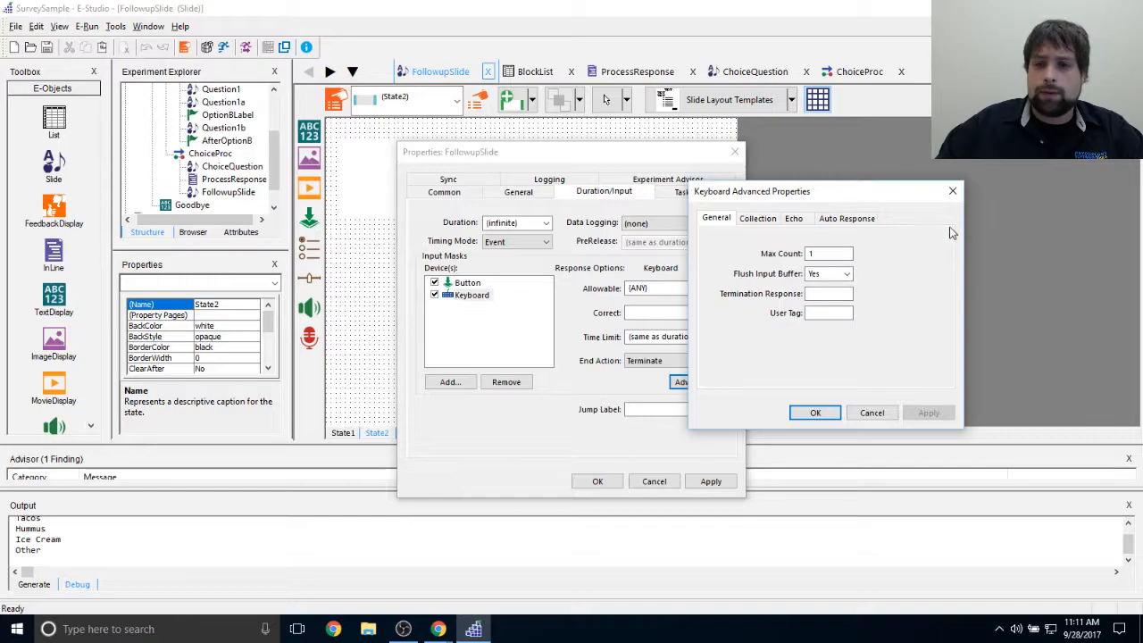
click(829, 254)
double_click(830, 253)
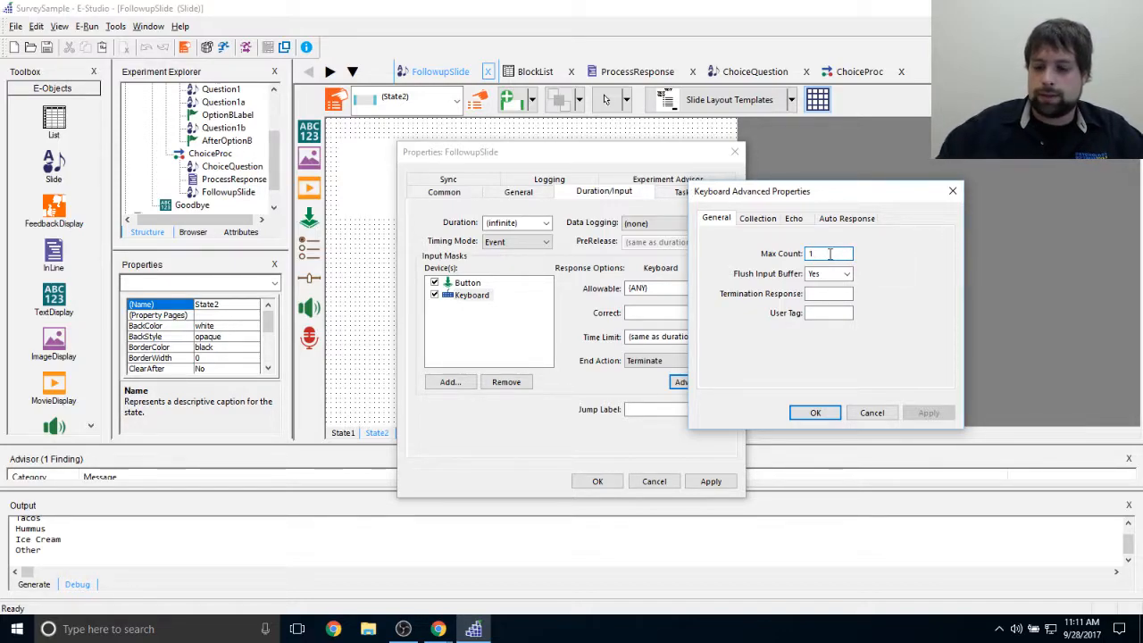
text(00)
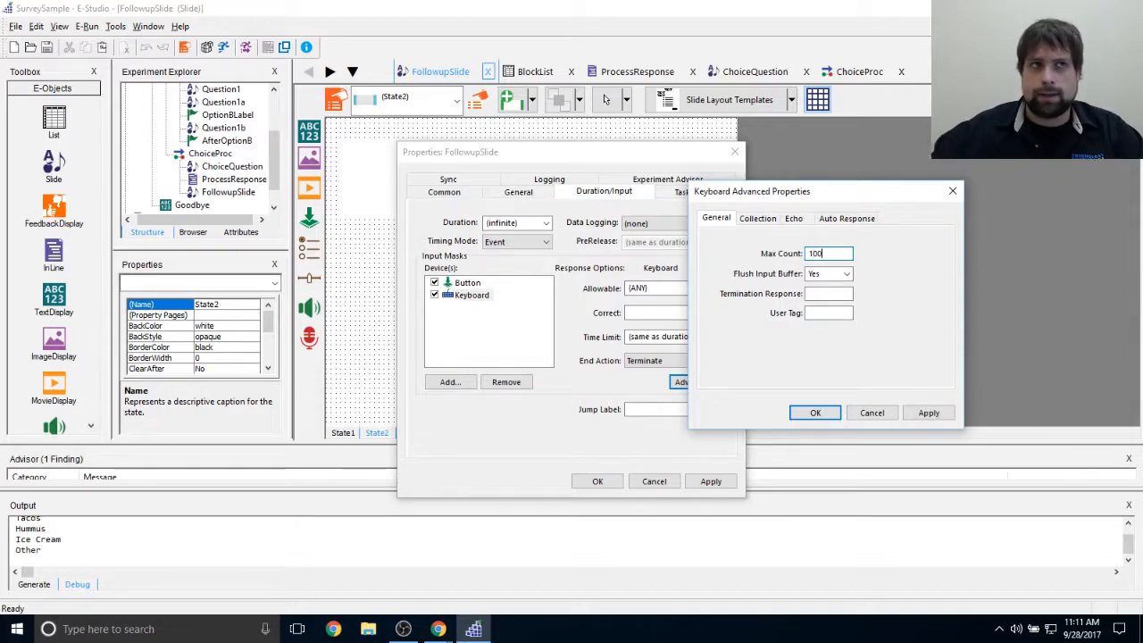
mouse_move(844, 190)
mouse_down()
mouse_move(618, 190)
mouse_move(678, 198)
mouse_move(861, 163)
mouse_move(806, 187)
mouse_move(862, 184)
mouse_up()
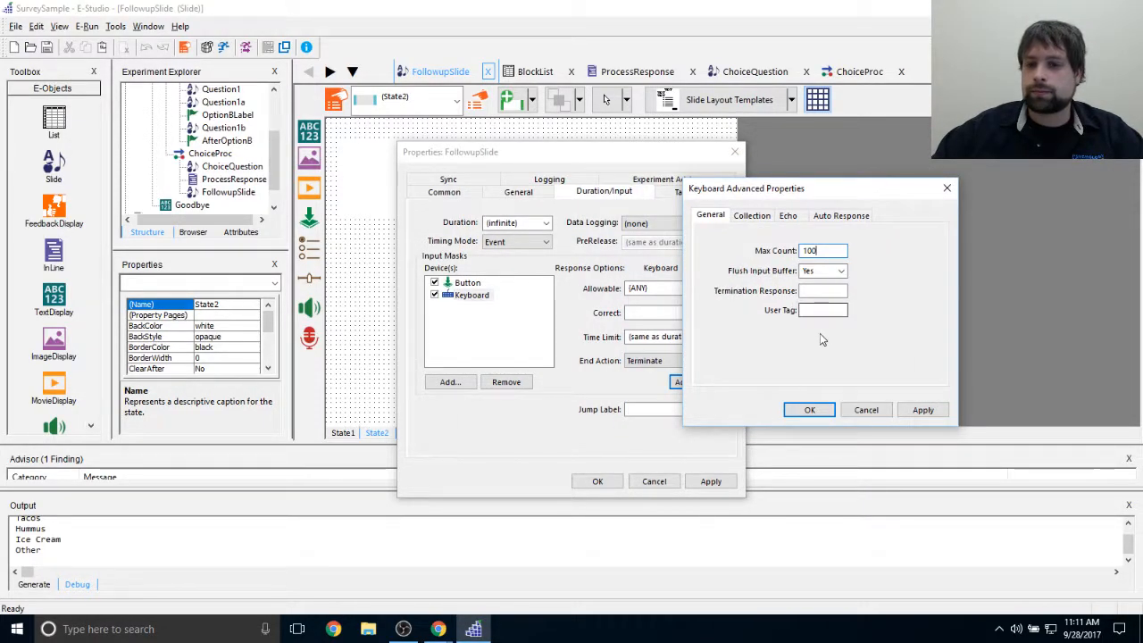
Step: Add a Display echo to the Keyboard device so typed responses are shown on the slide
click(795, 216)
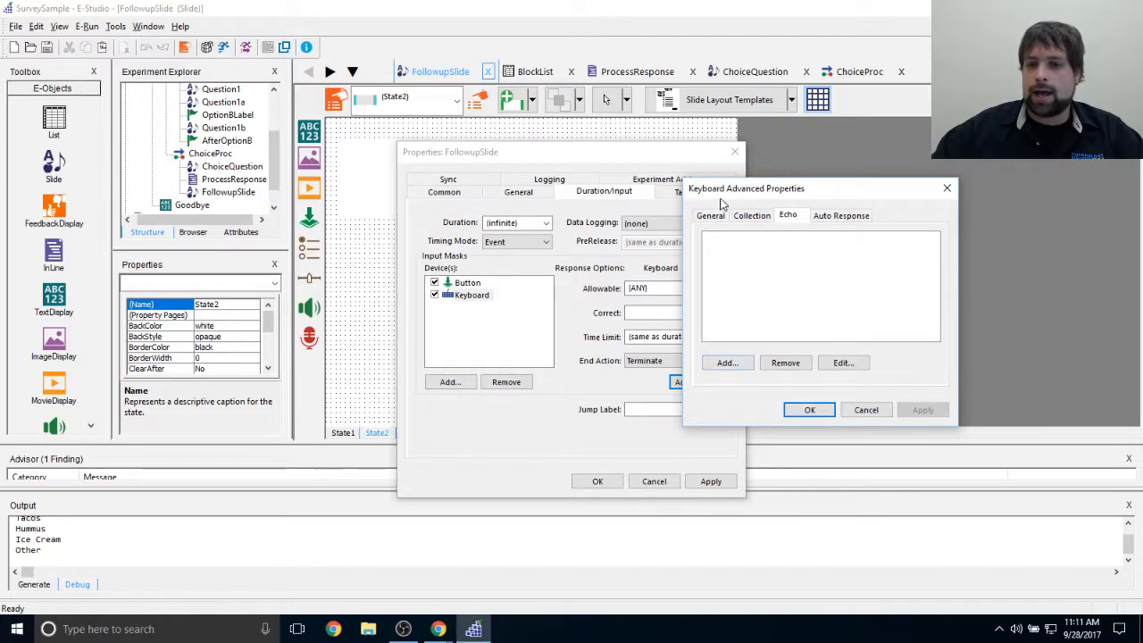
click(727, 363)
double_click(740, 270)
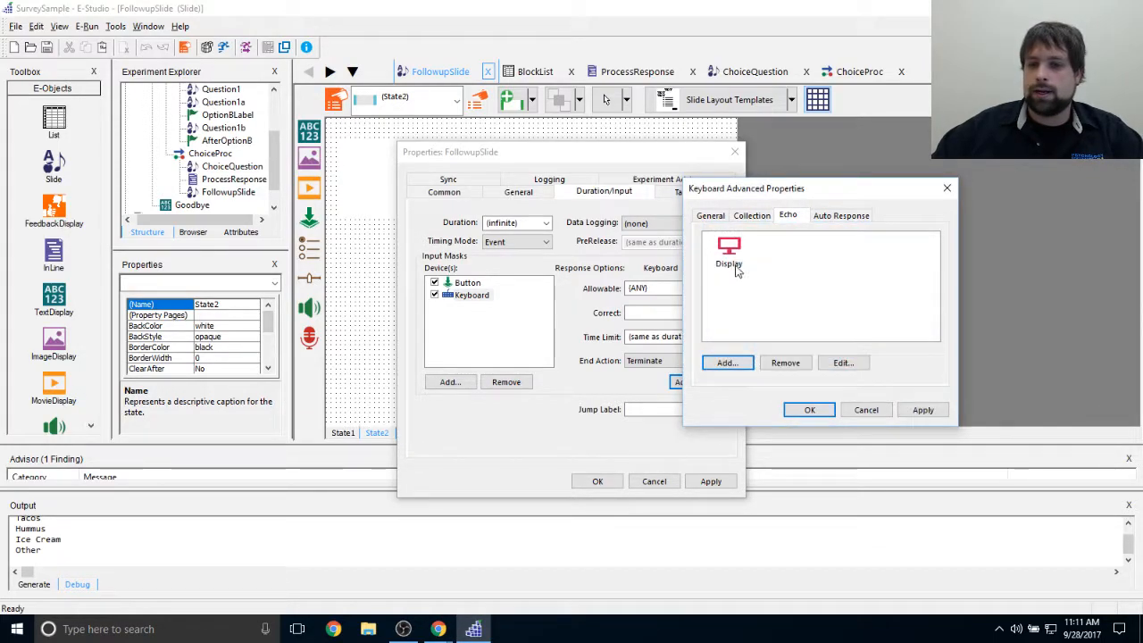
drag(802, 188, 687, 199)
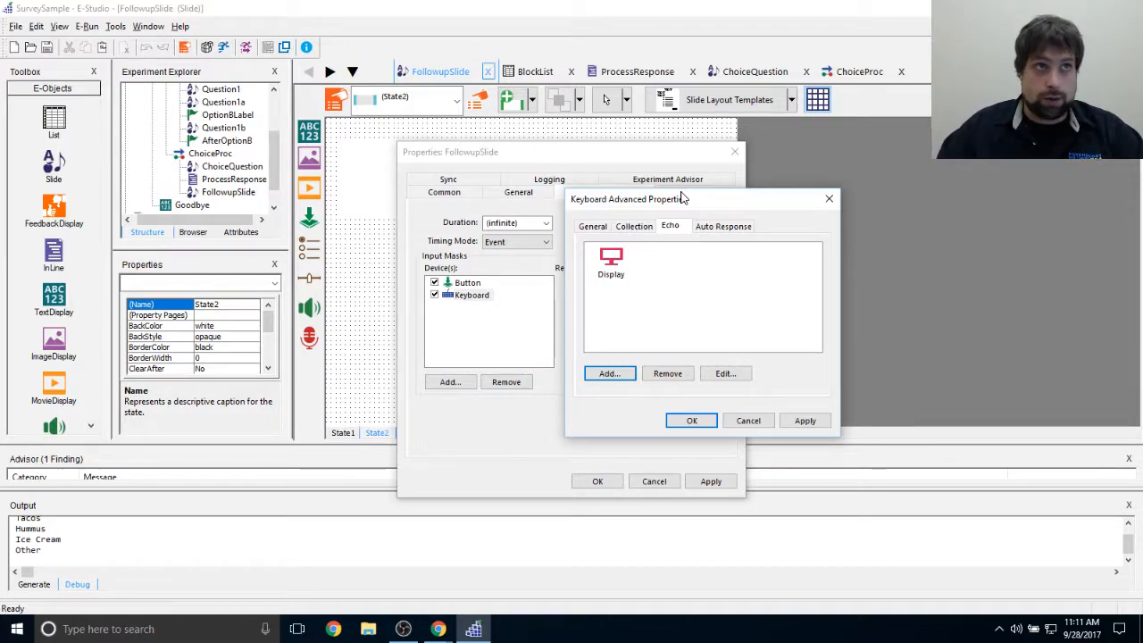
Step: Set both the X and Y position of the Display echo to 50%
double_click(614, 264)
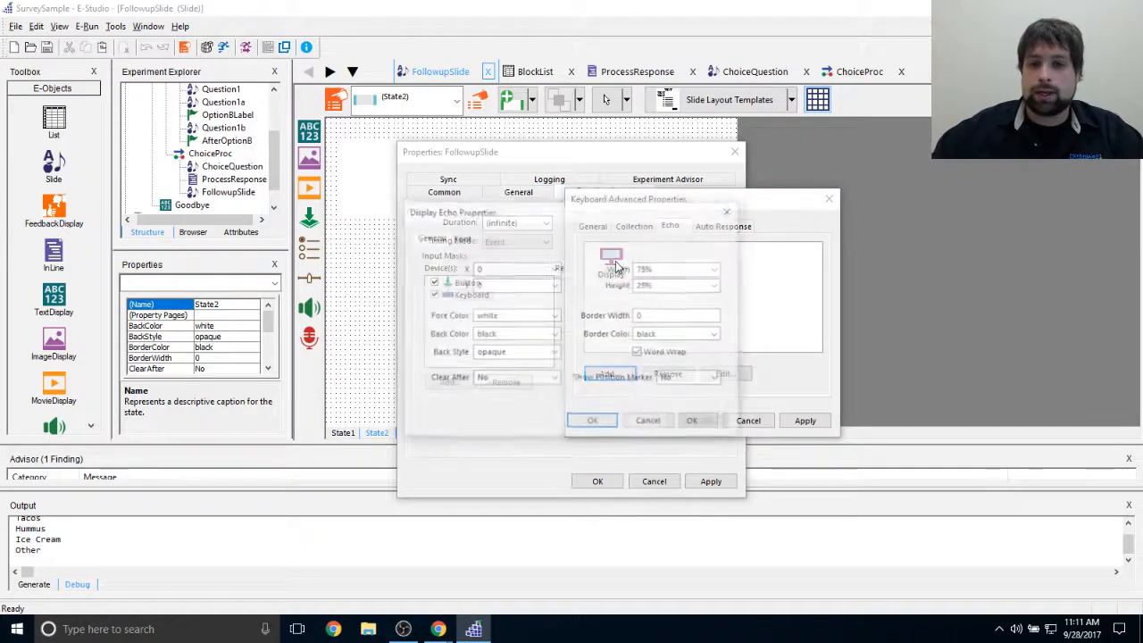
drag(571, 192, 558, 235)
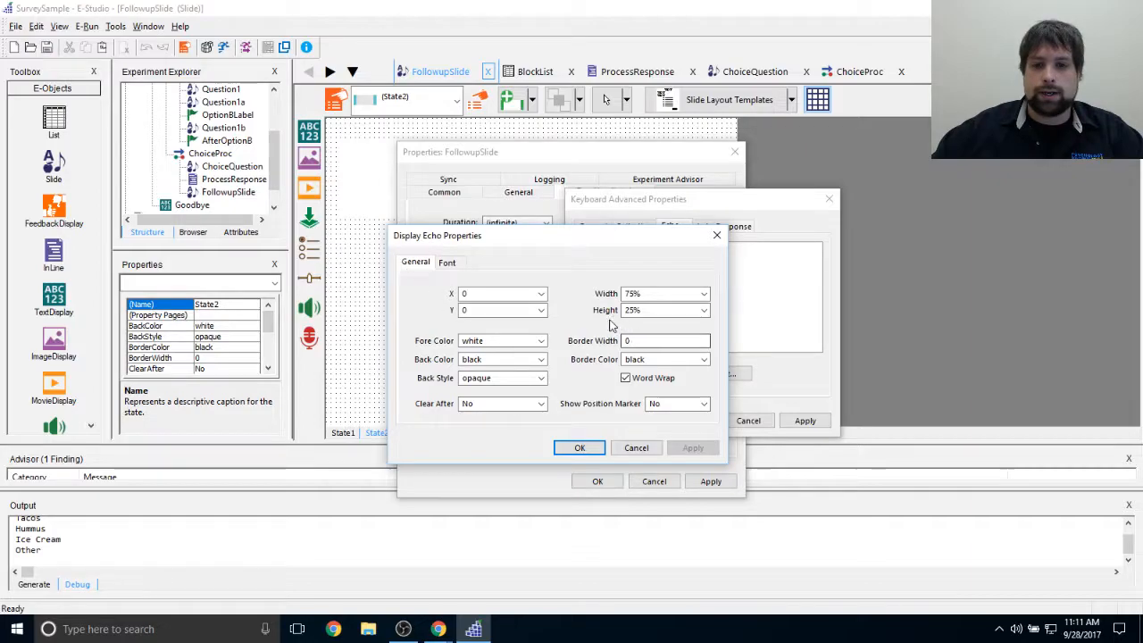
click(541, 295)
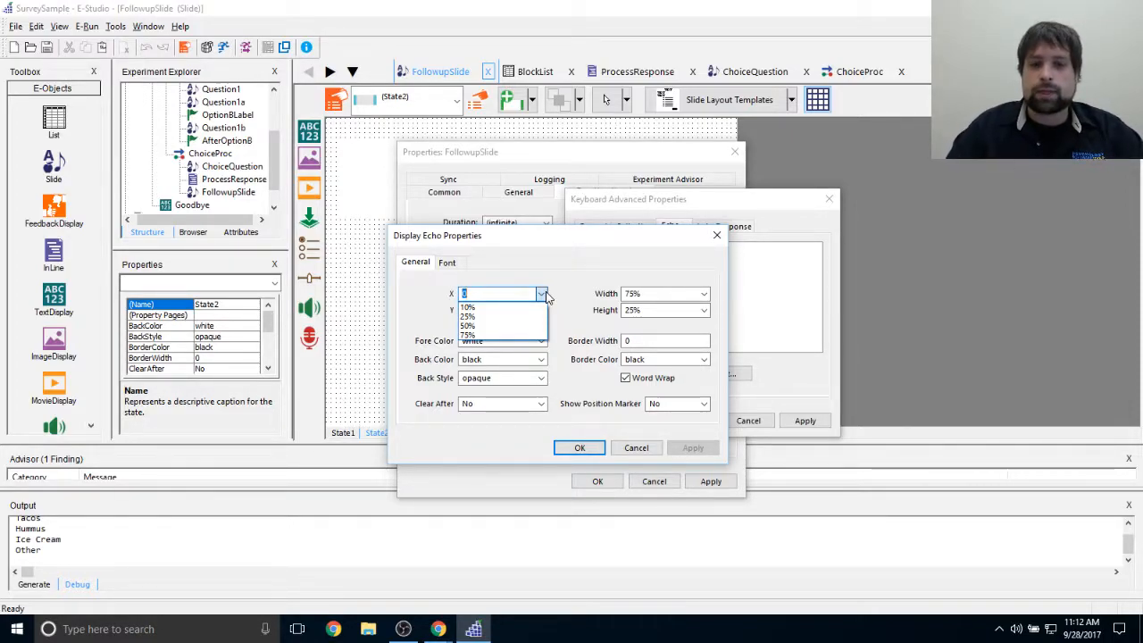
click(493, 326)
click(541, 310)
click(530, 341)
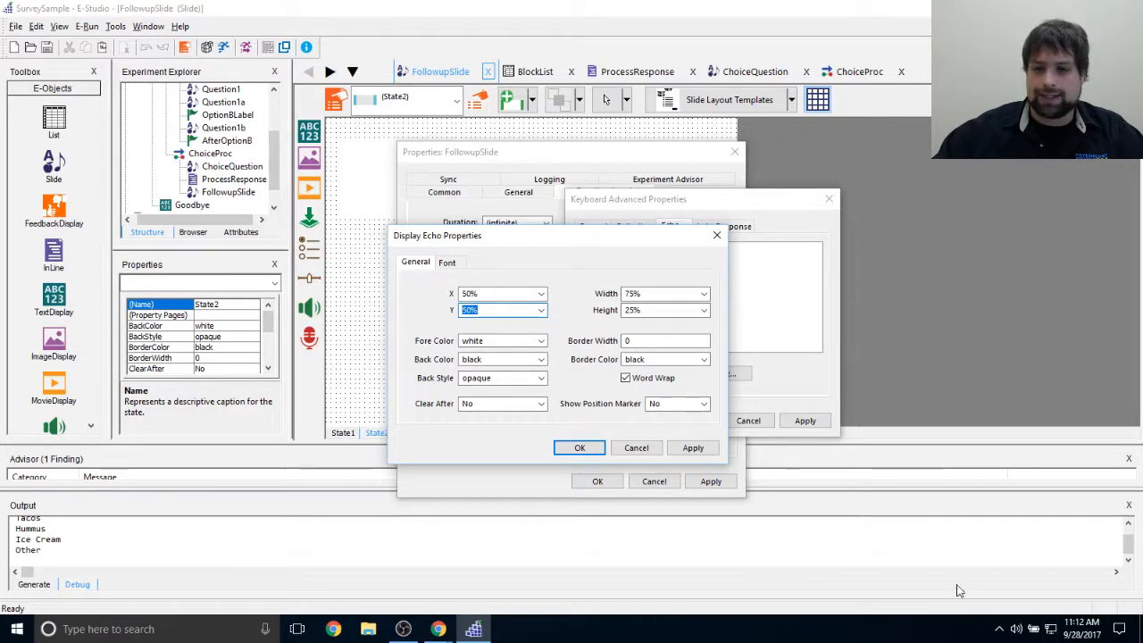
click(489, 311)
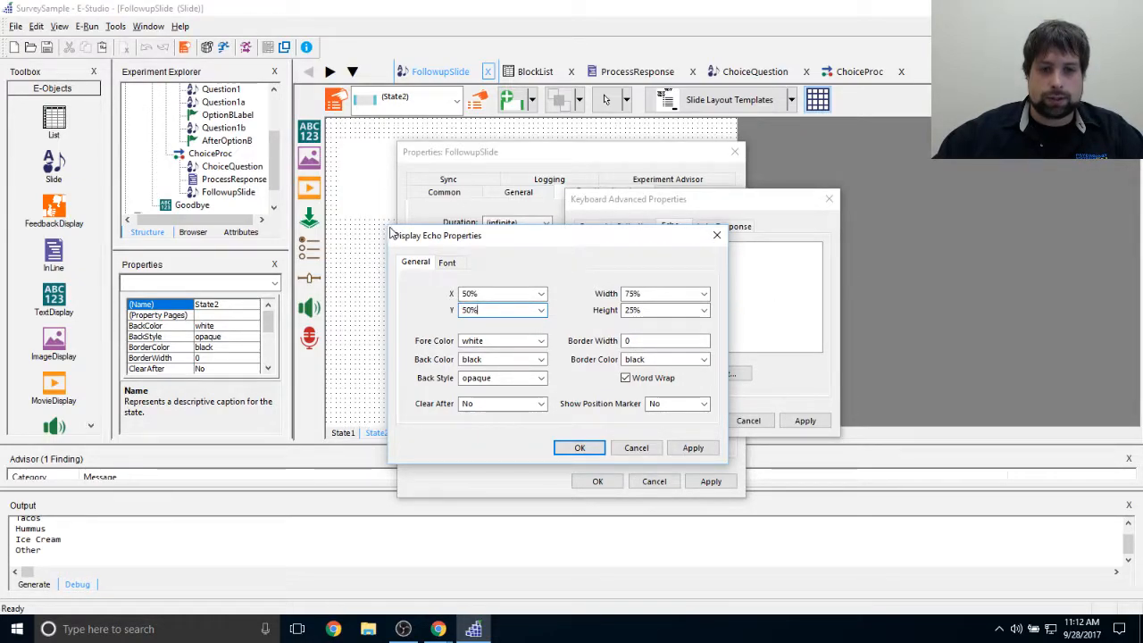
mouse_move(411, 236)
mouse_down()
mouse_move(460, 250)
mouse_move(397, 244)
mouse_up()
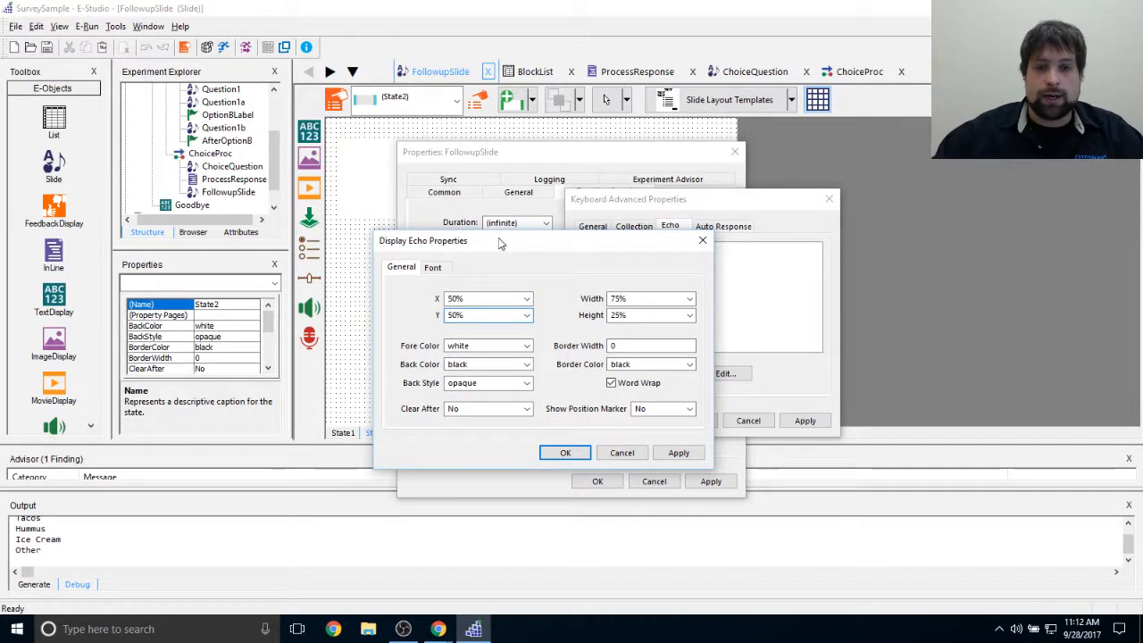
Step: Set both the X and Y position of the Display echo to 30%
drag(500, 242, 579, 229)
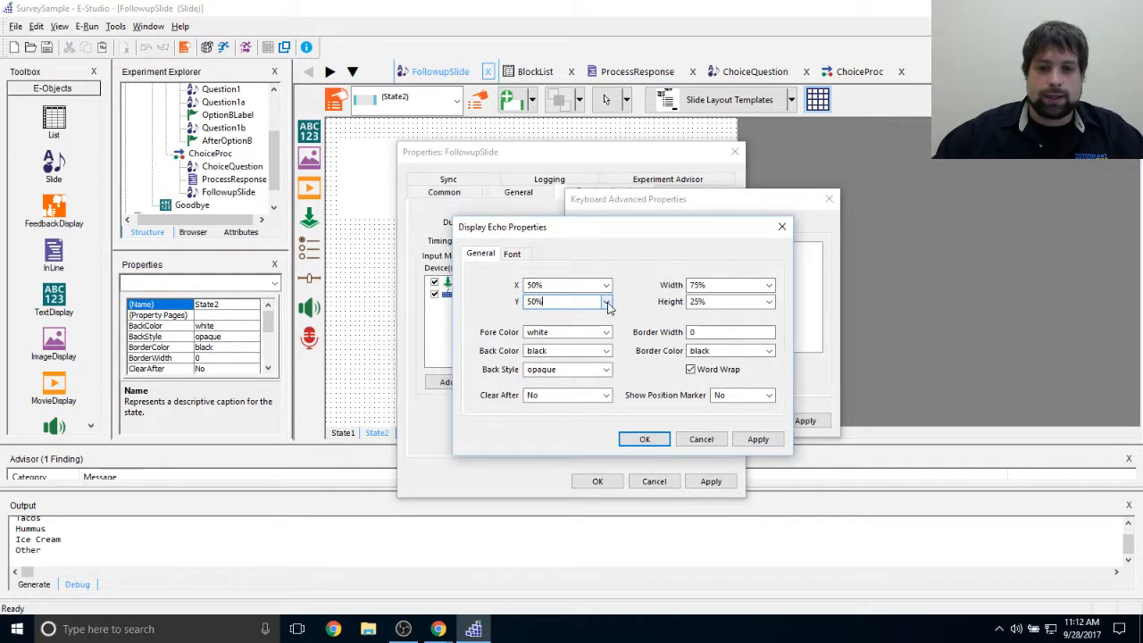
click(533, 284)
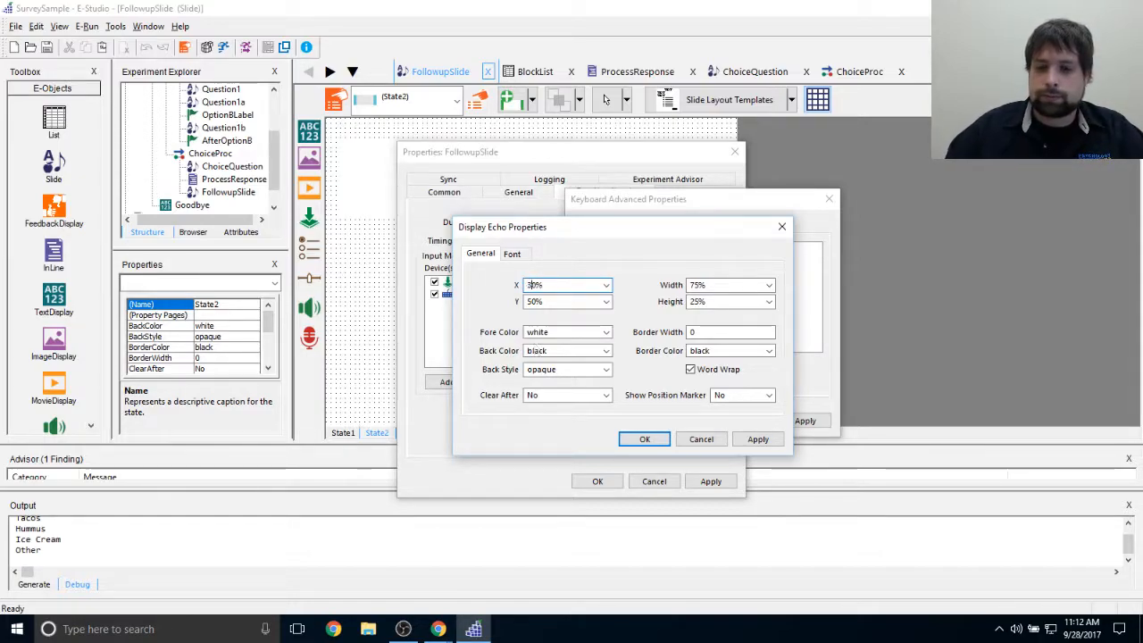
click(537, 302)
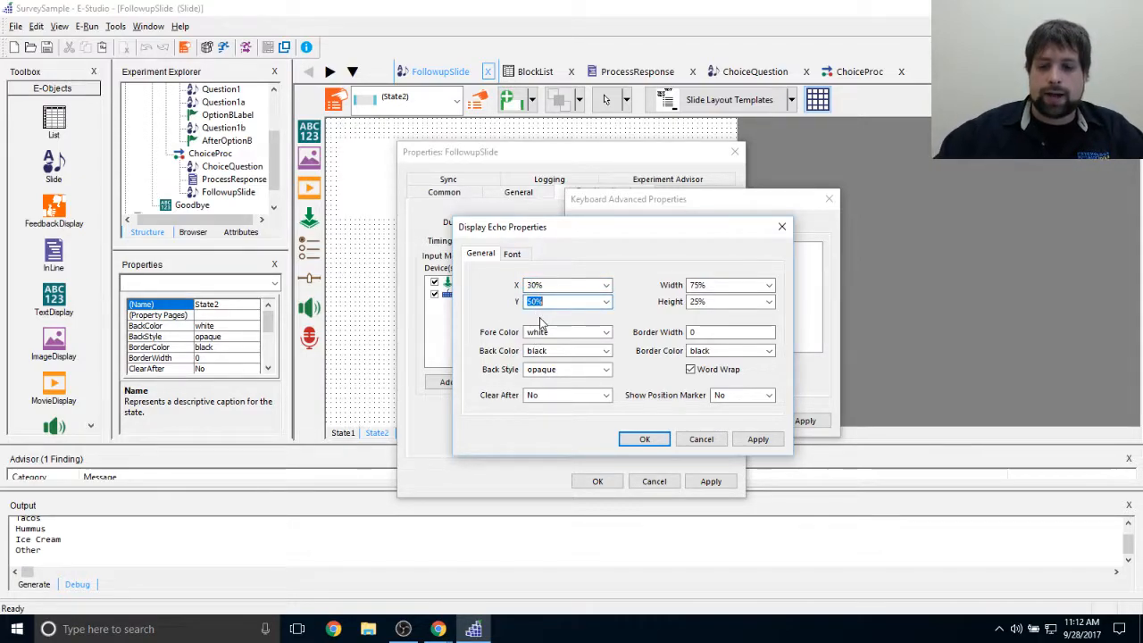
click(533, 302)
text(3)
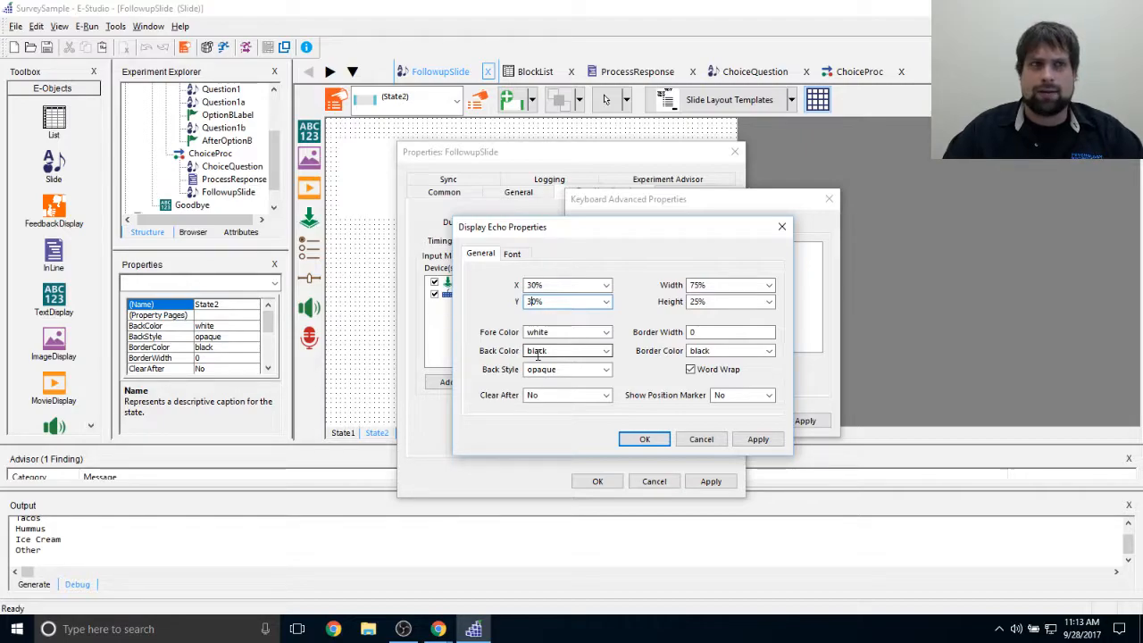
Step: Set the Display echo's Fore Color to black and its Back Color to white
click(598, 332)
click(571, 344)
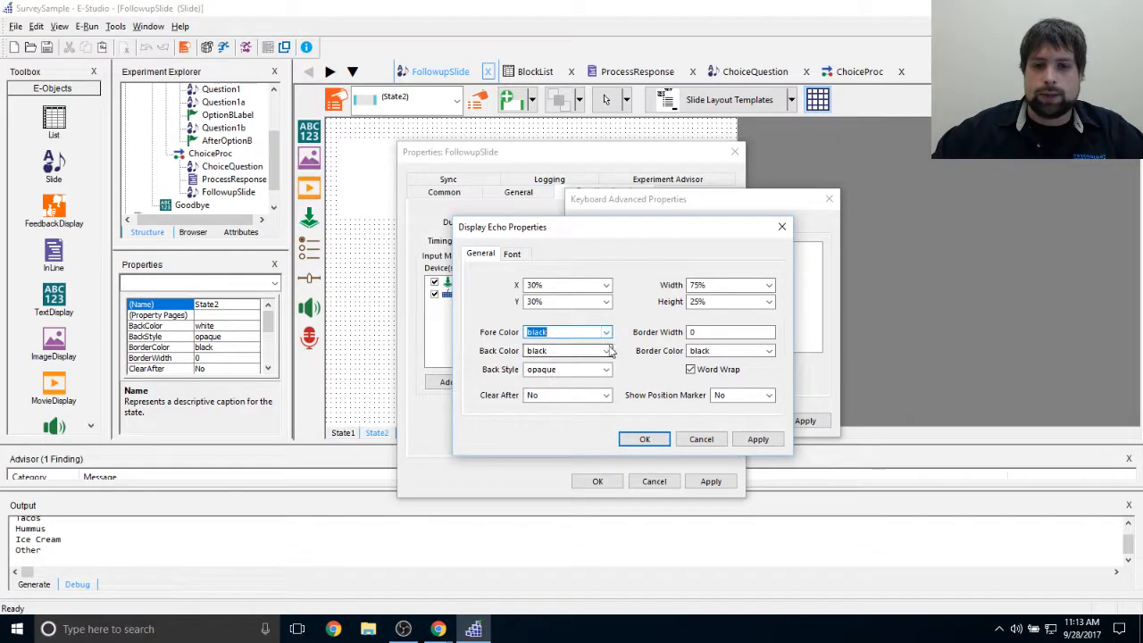
click(606, 350)
click(572, 501)
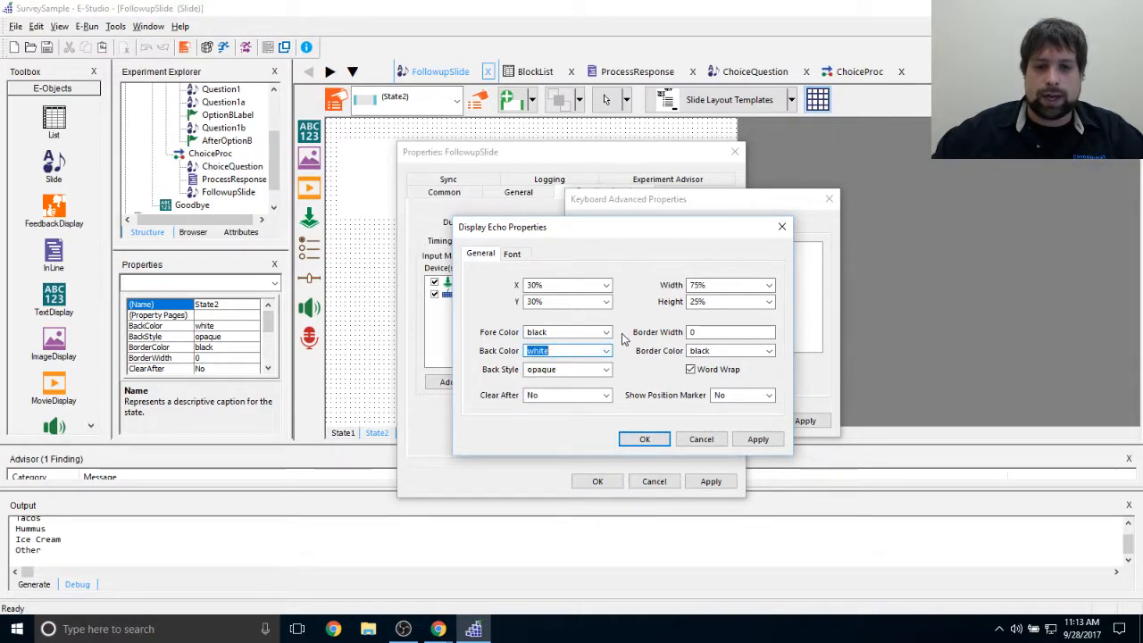
Step: Set the Display echo's Border Width to 2 and accept the echo, Keyboard and FollowupSlide properties
double_click(719, 331)
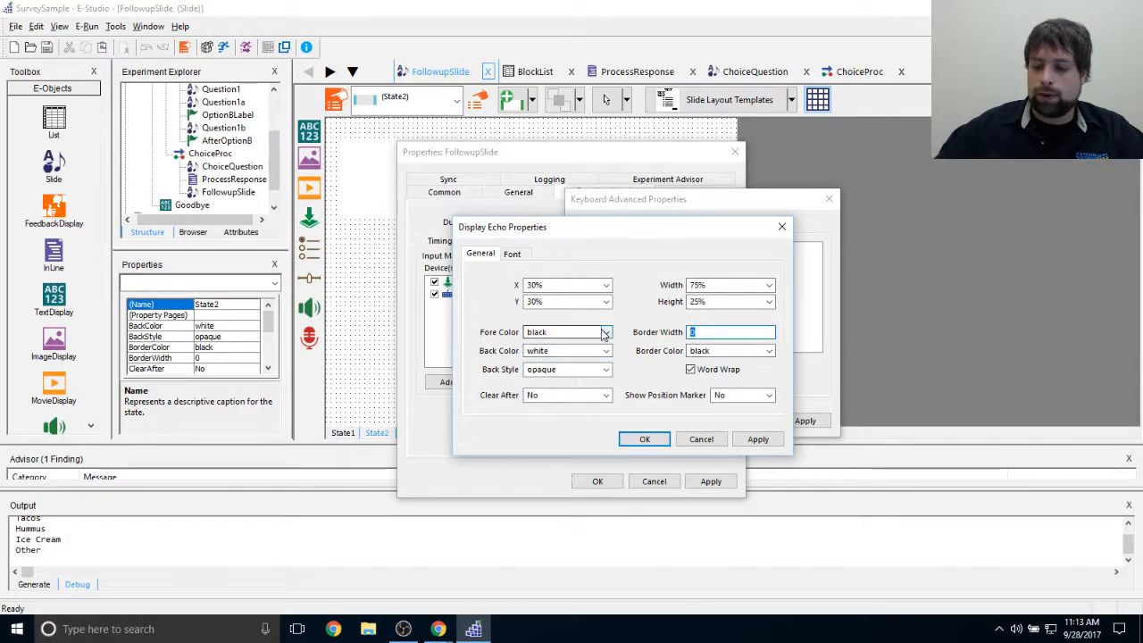
text(2)
click(759, 441)
click(645, 439)
click(802, 422)
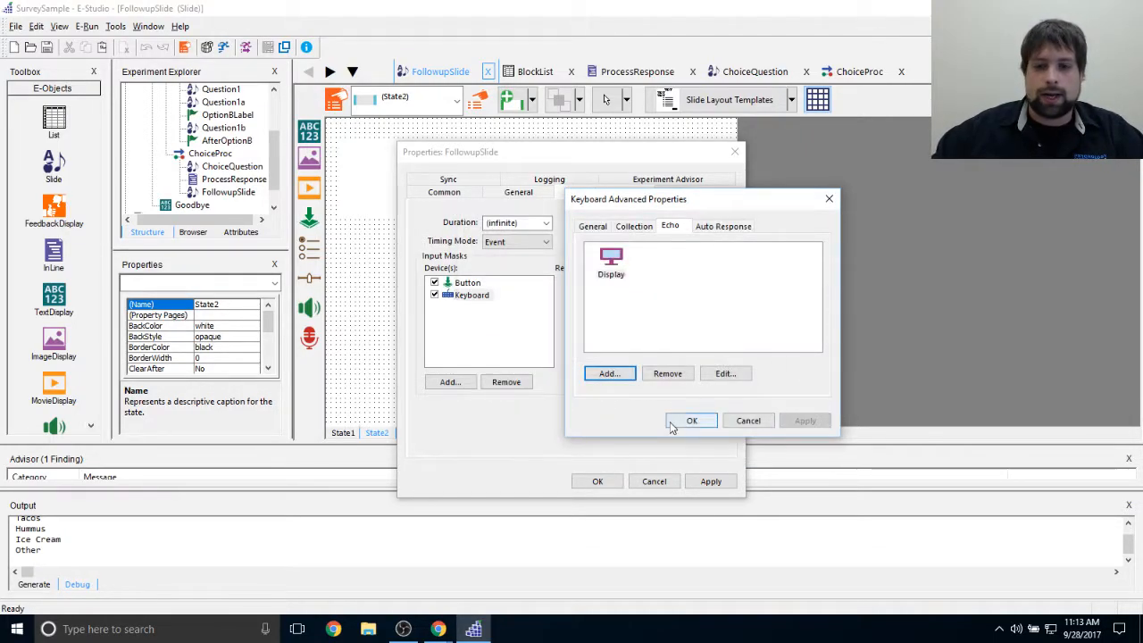
click(679, 421)
click(605, 482)
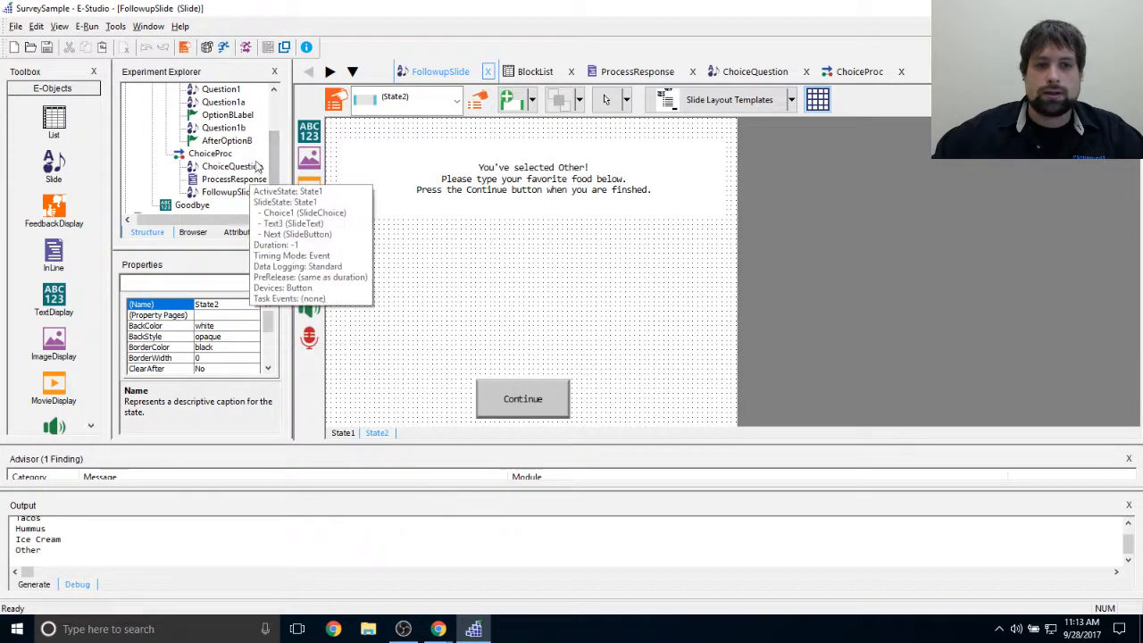
Step: Review FollowupSlide's two slide states and the echo list in its Keyboard device's advanced properties
click(343, 433)
click(376, 433)
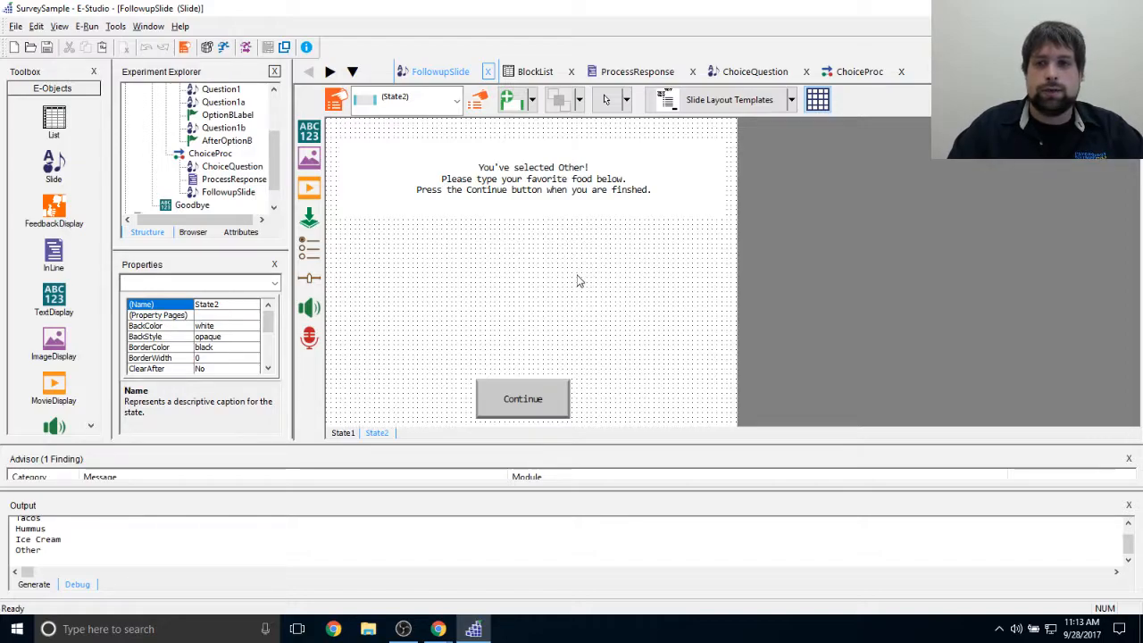
click(335, 100)
click(613, 193)
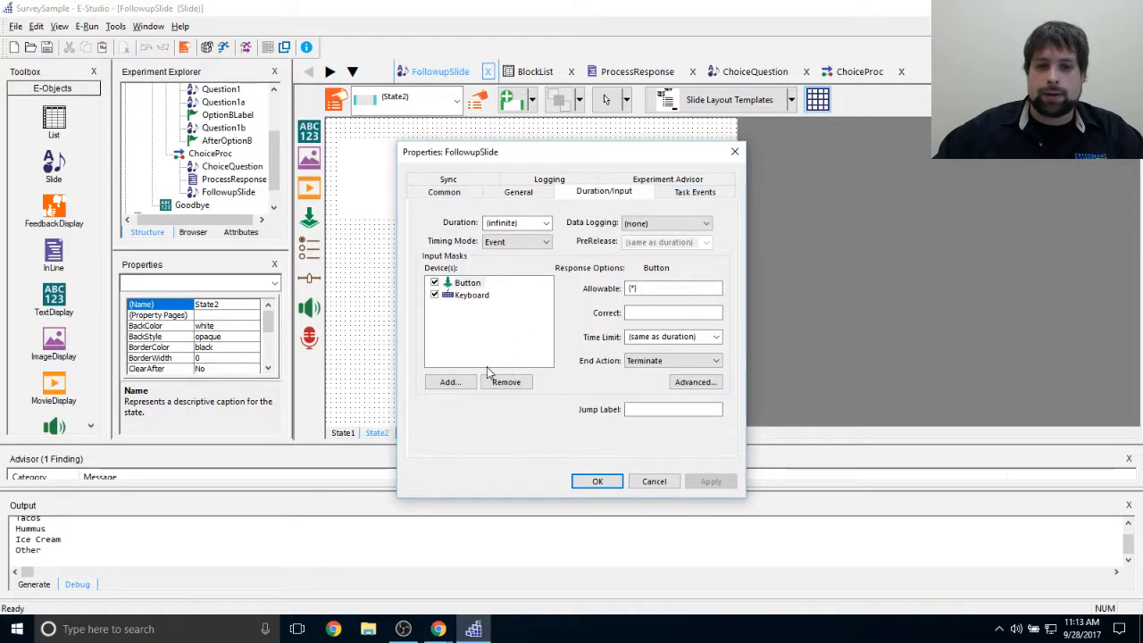
click(470, 296)
click(696, 381)
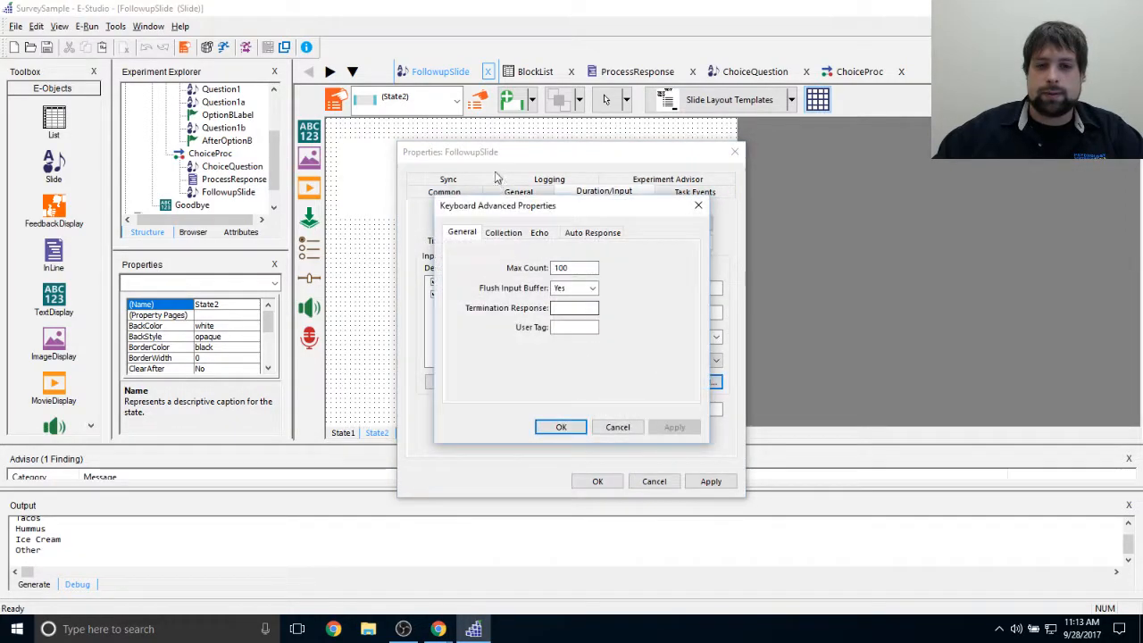
click(539, 232)
click(481, 272)
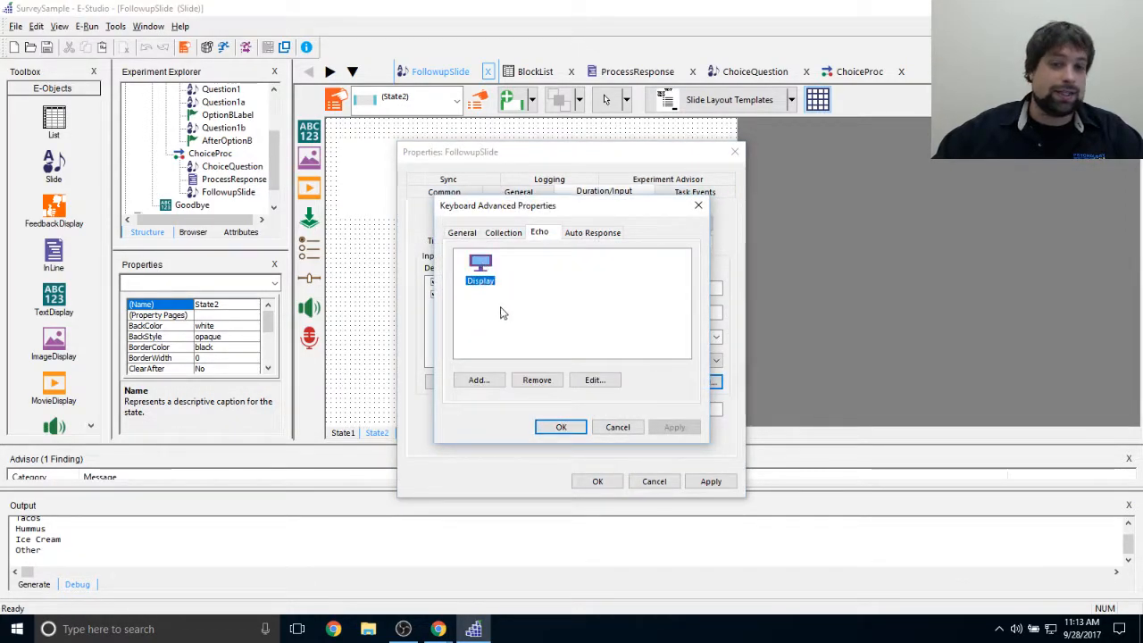
click(617, 426)
click(711, 482)
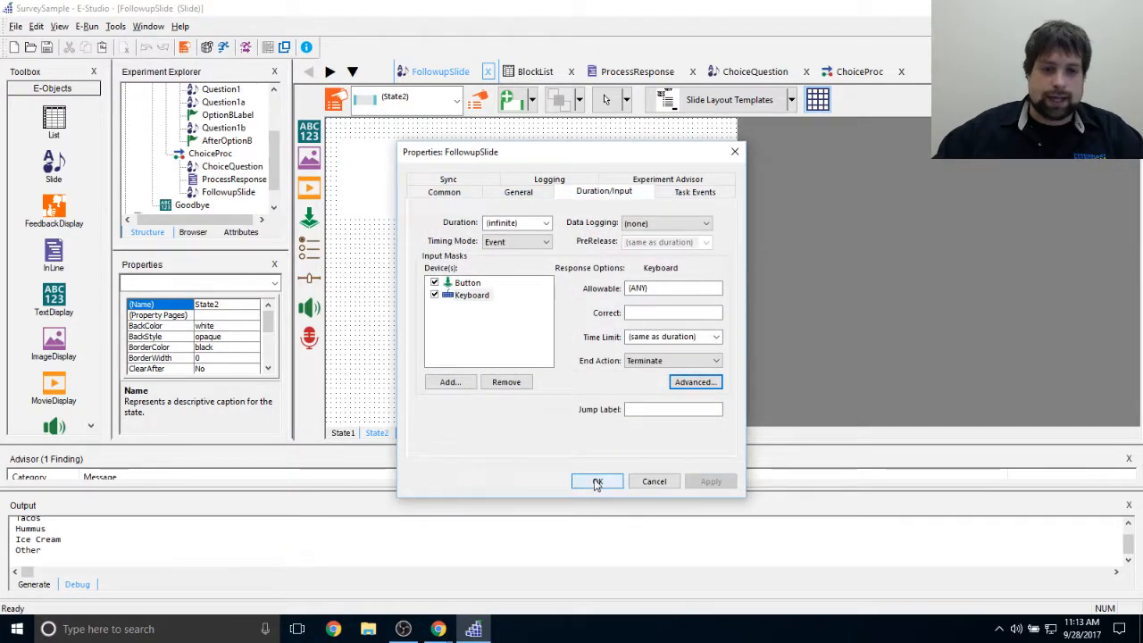
Step: Inspect the General and Echo settings in the advanced properties of FollowupSlide's Button device
click(467, 282)
click(695, 381)
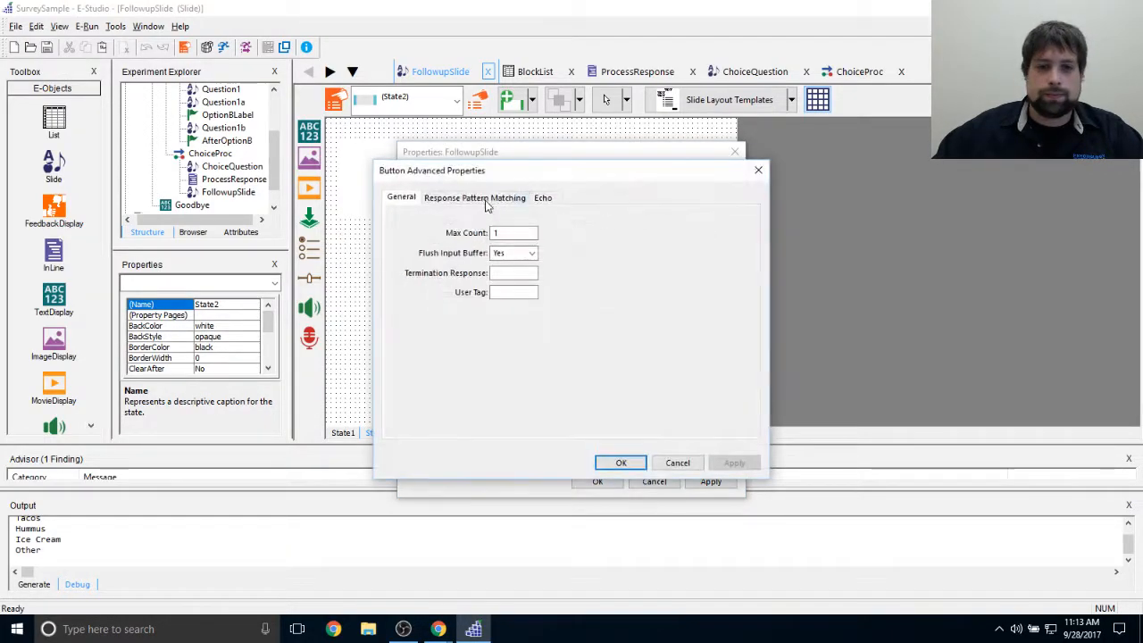
click(543, 198)
drag(562, 172, 843, 175)
click(656, 202)
click(798, 202)
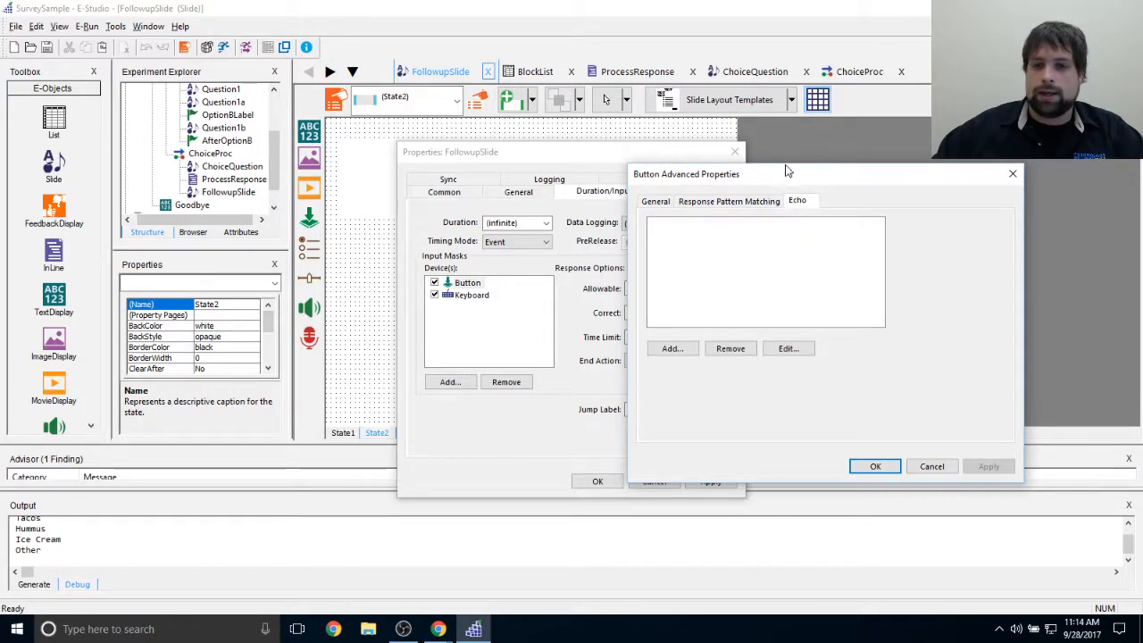
click(871, 465)
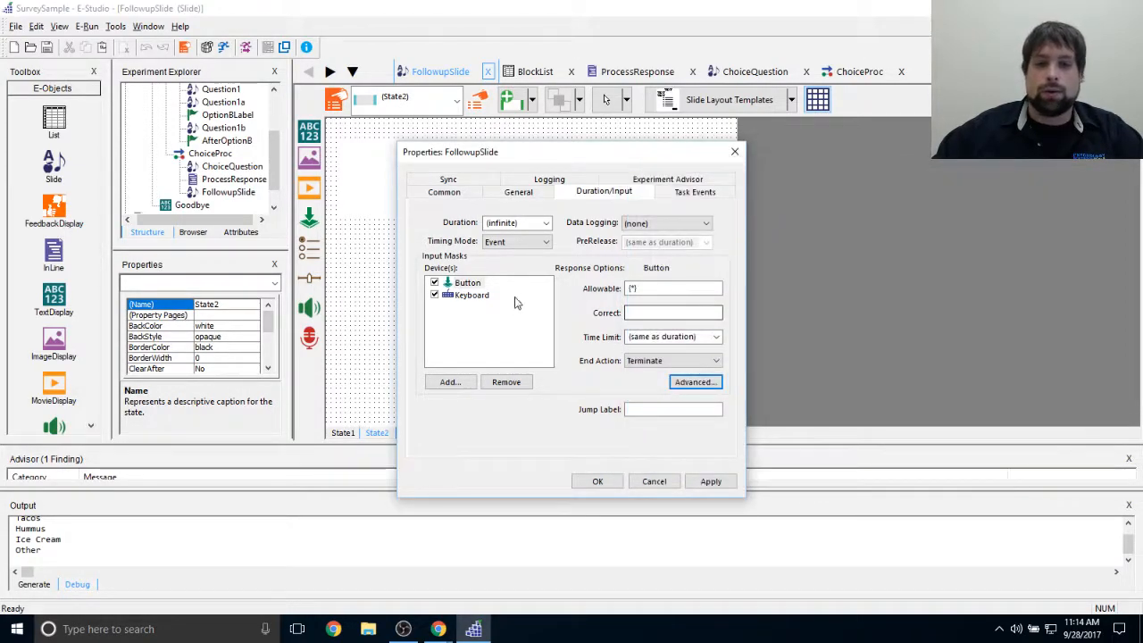
click(598, 481)
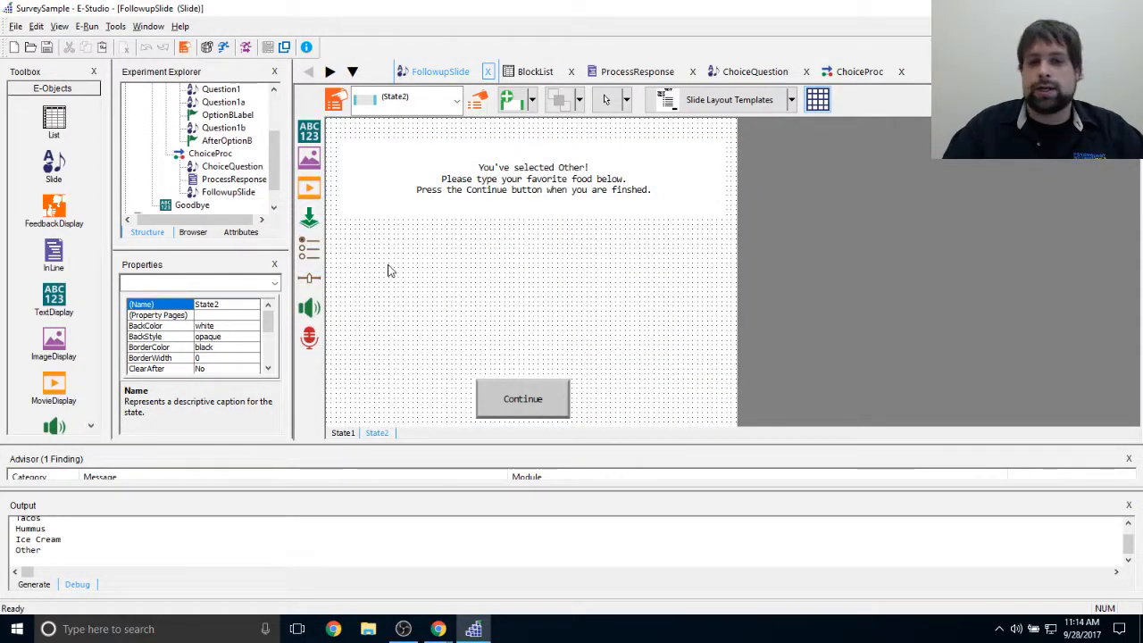
Step: In the ProcessResponse script, start a FollowupSlide.ActiveState assignment inside the If block for the "Other" response
double_click(234, 179)
click(393, 149)
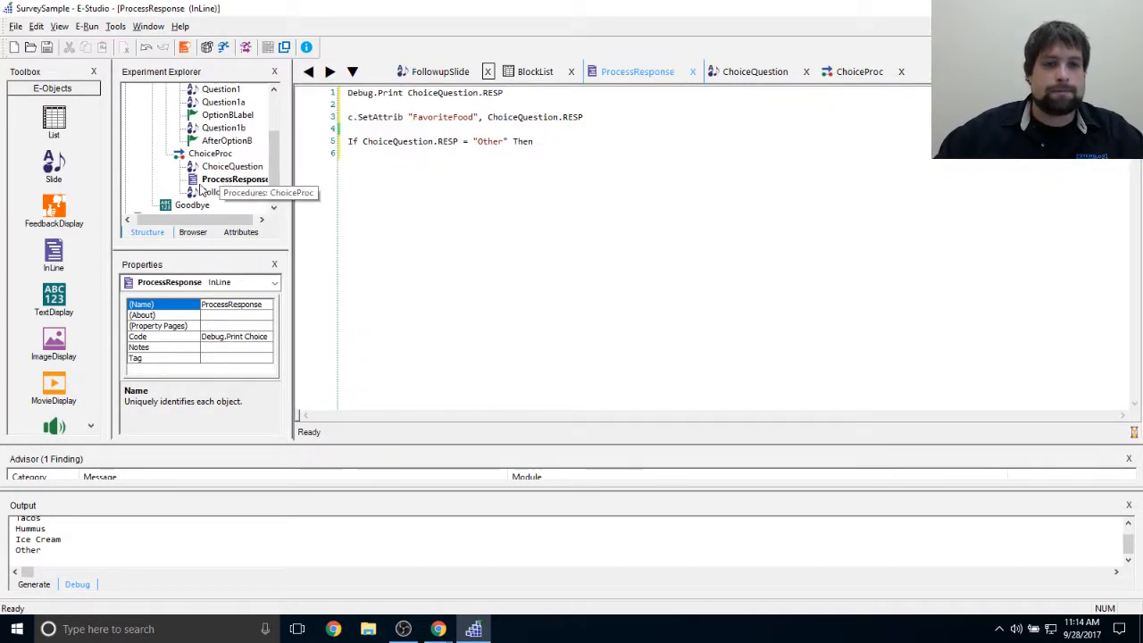
drag(345, 141, 554, 141)
click(525, 210)
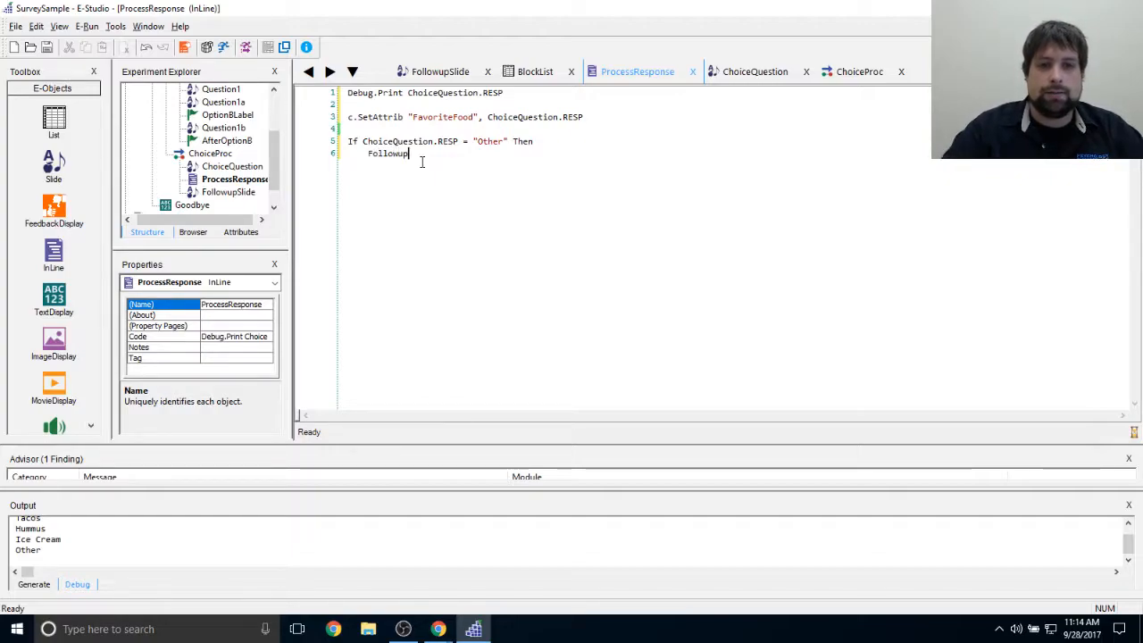
key(BackSpace)
text(Ac)
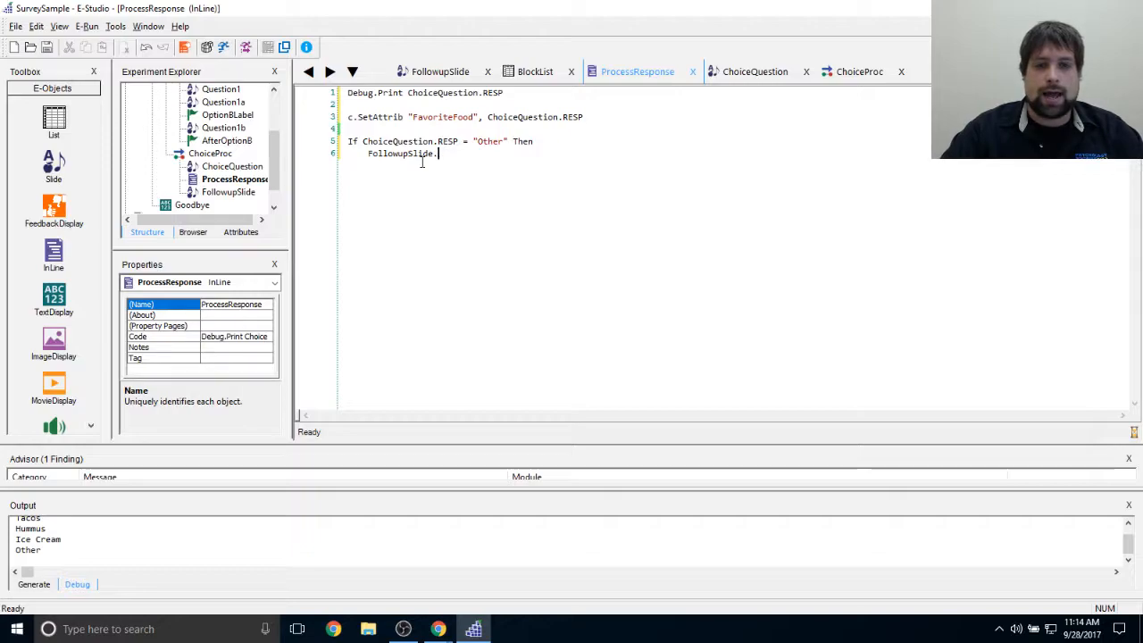
text(tiveState)
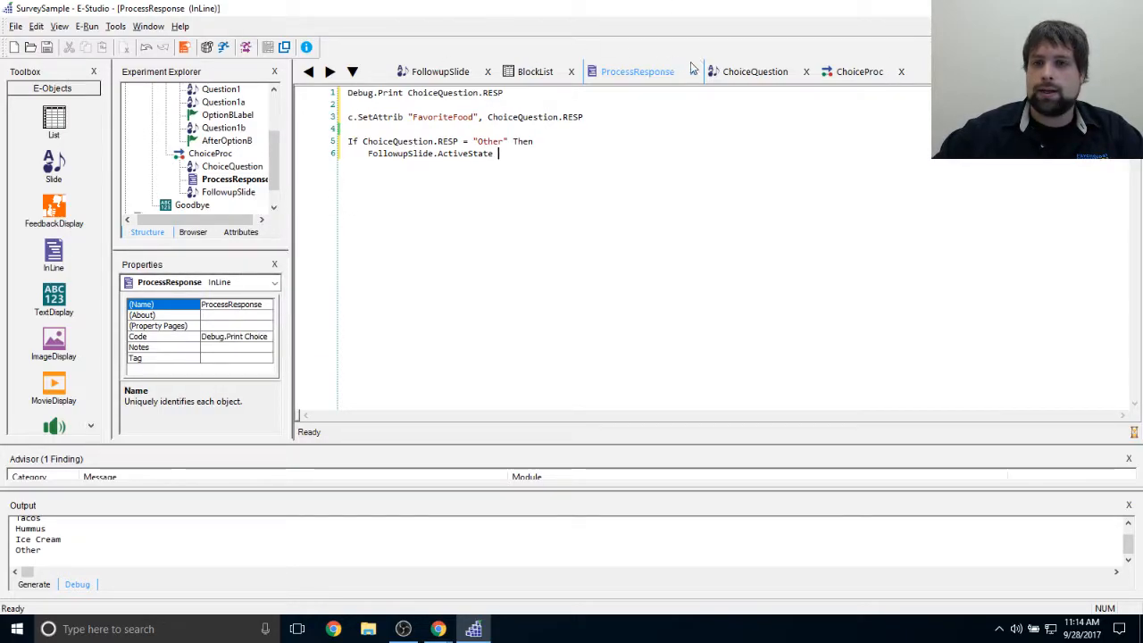
Step: Check FollowupSlide for the name of its slide state for the "Other" answer and return to the ProcessResponse script
click(749, 72)
click(234, 192)
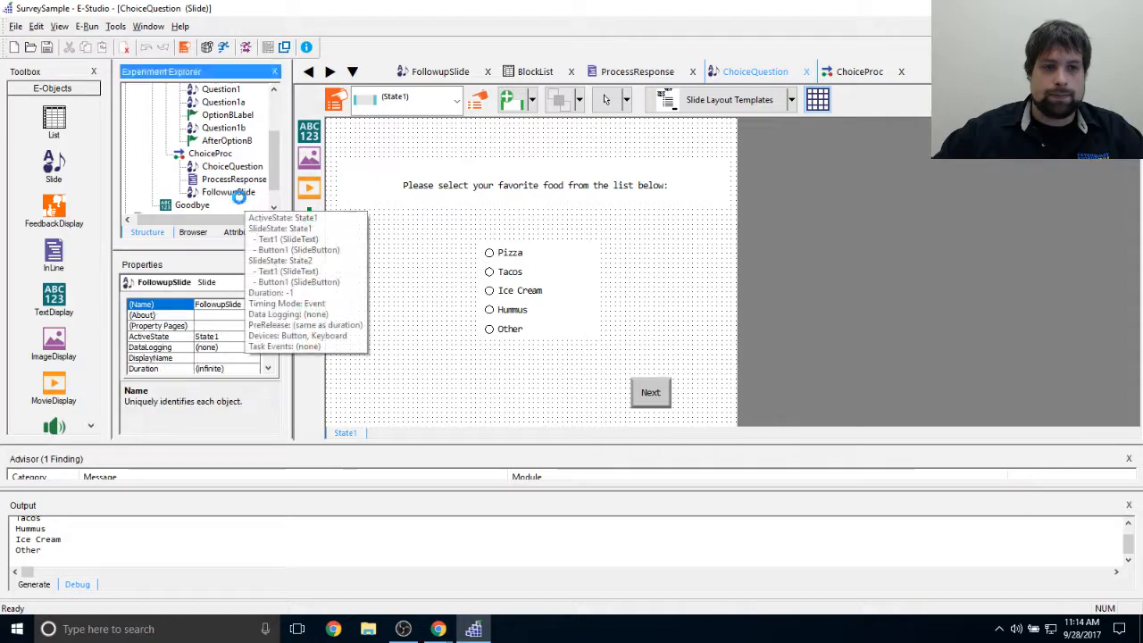
double_click(234, 191)
click(374, 433)
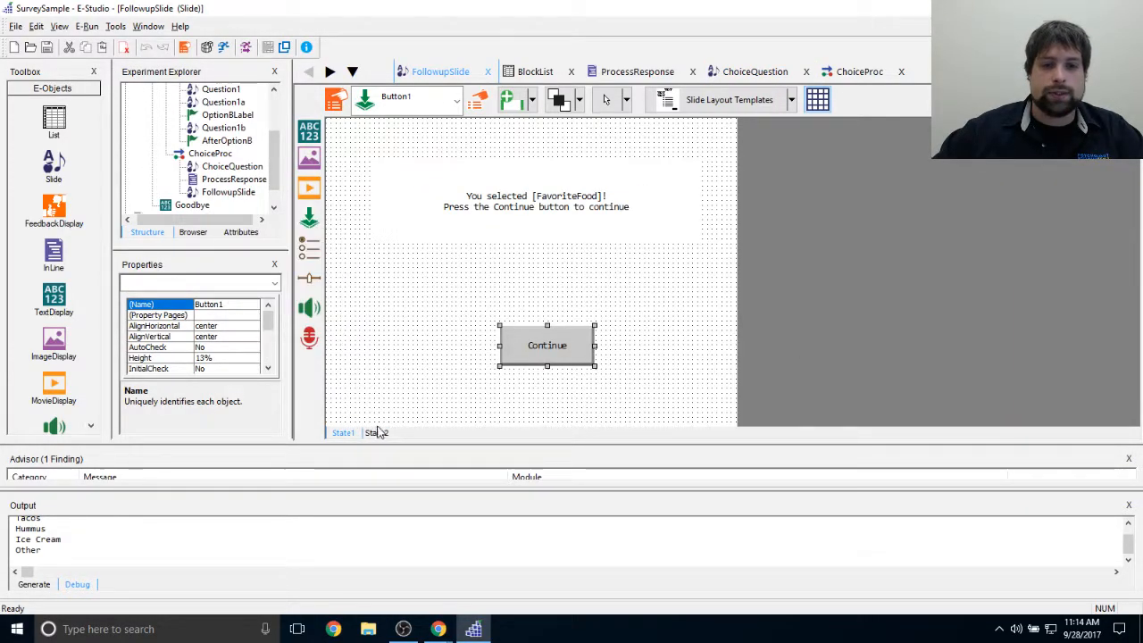
click(379, 432)
click(393, 435)
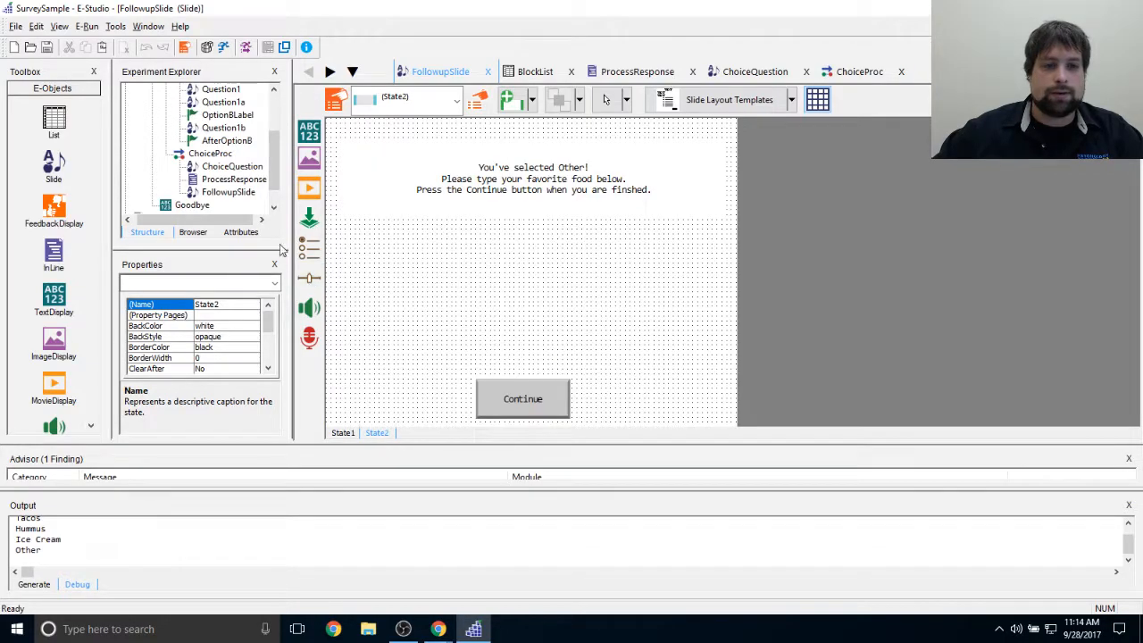
double_click(230, 166)
double_click(234, 178)
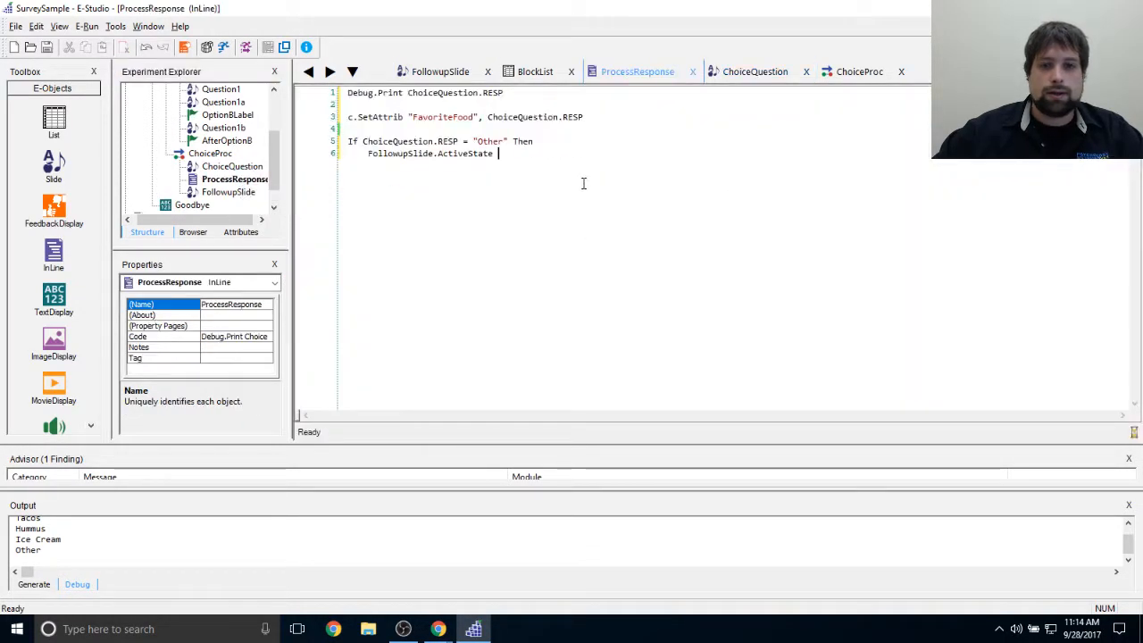
Step: Complete the FollowupSlide.ActiveState assignment in the If block with the value "State2"
key(BackSpace)
key(BackSpace)
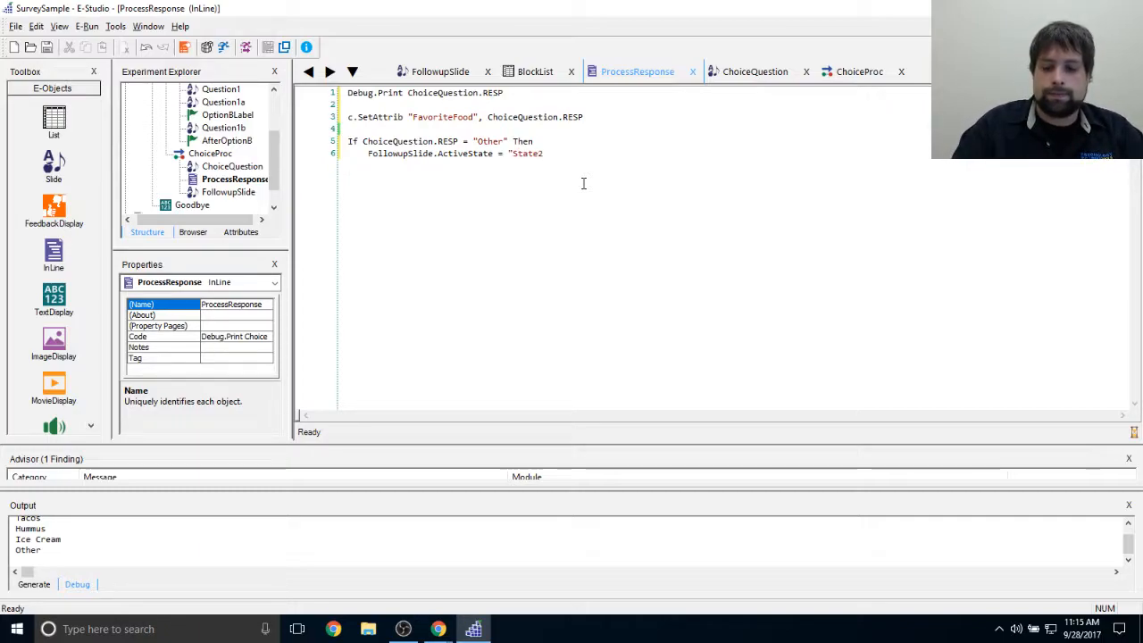
key(BackSpace)
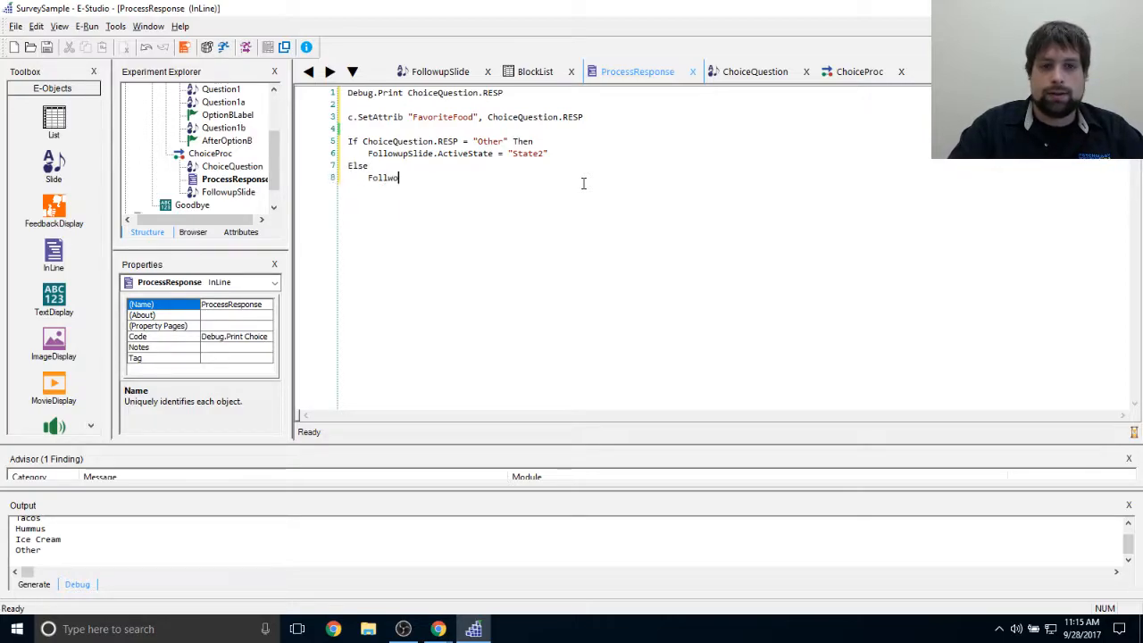
Step: Add an Else branch that sets FollowupSlide.ActiveState to "State1" and close the block with End If
text(upSlide.ActiveState =)
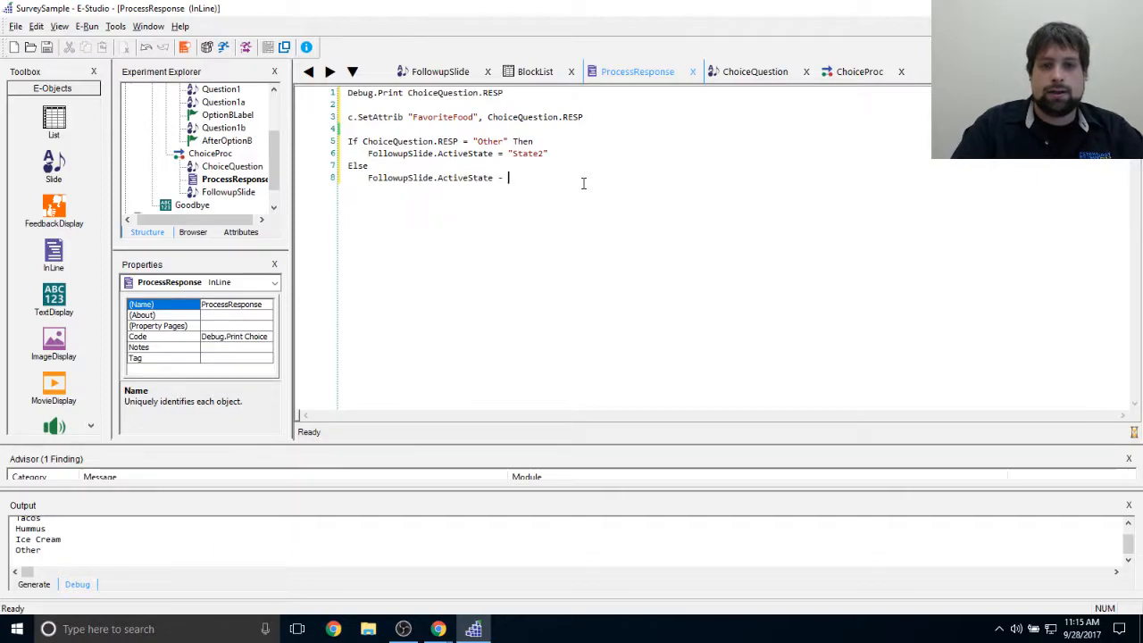
key(BackSpace)
key(BackSpace)
text(="State)
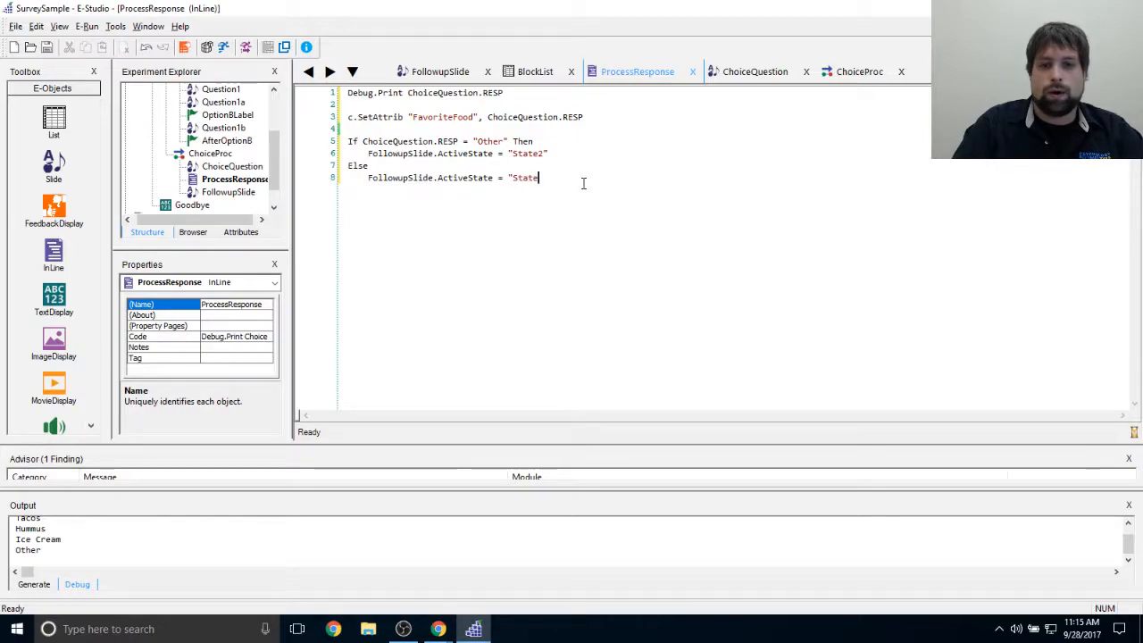
text(Ed)
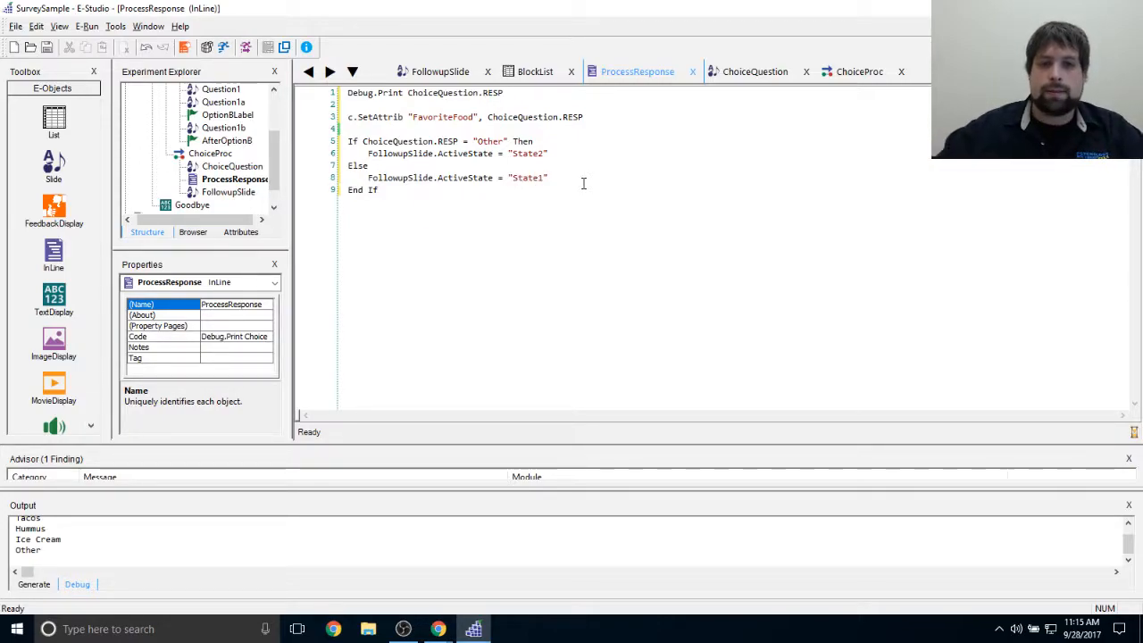
Step: Review the If/Else logic in ProcessResponse against ChoiceQuestion's answer options and FollowupSlide's State1 and State2
drag(475, 143, 539, 143)
click(597, 170)
click(218, 193)
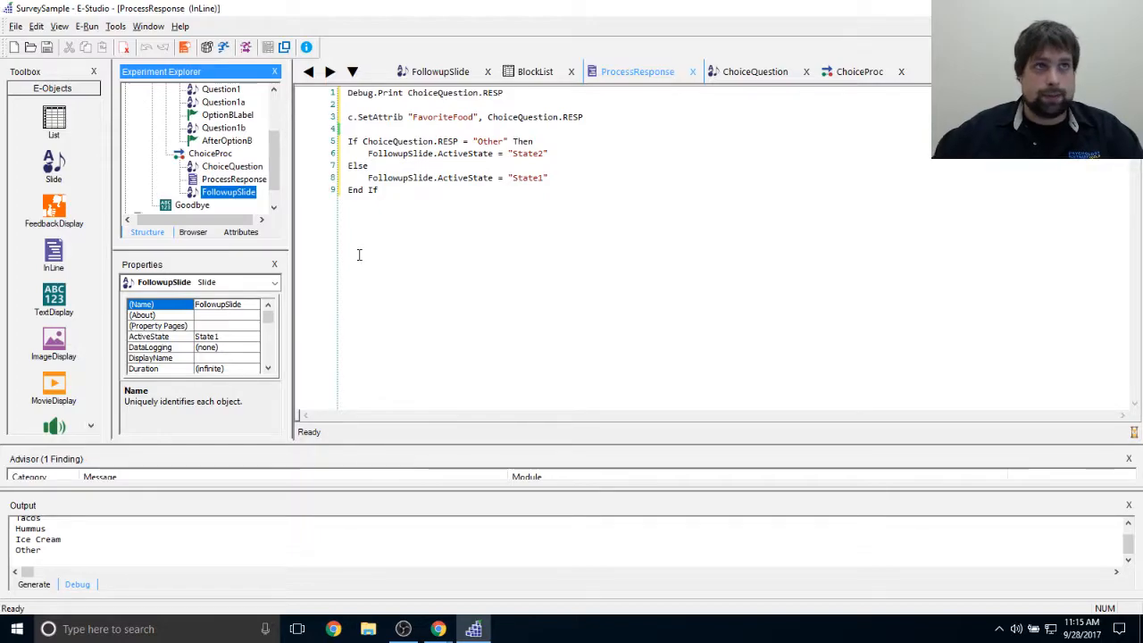
click(367, 178)
double_click(232, 166)
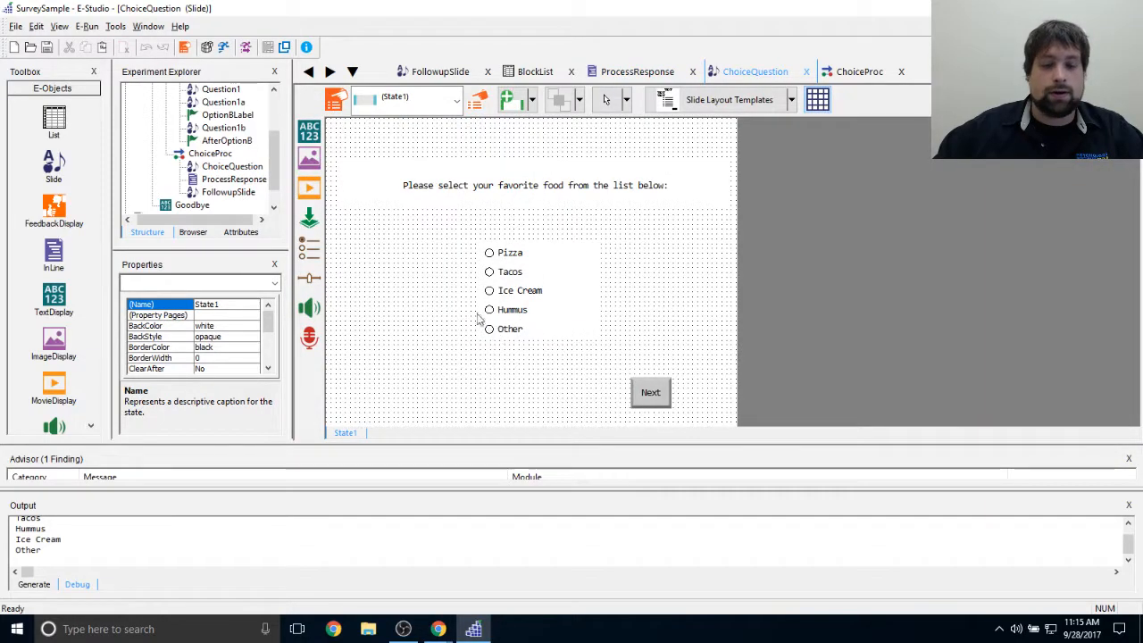
click(233, 192)
double_click(232, 192)
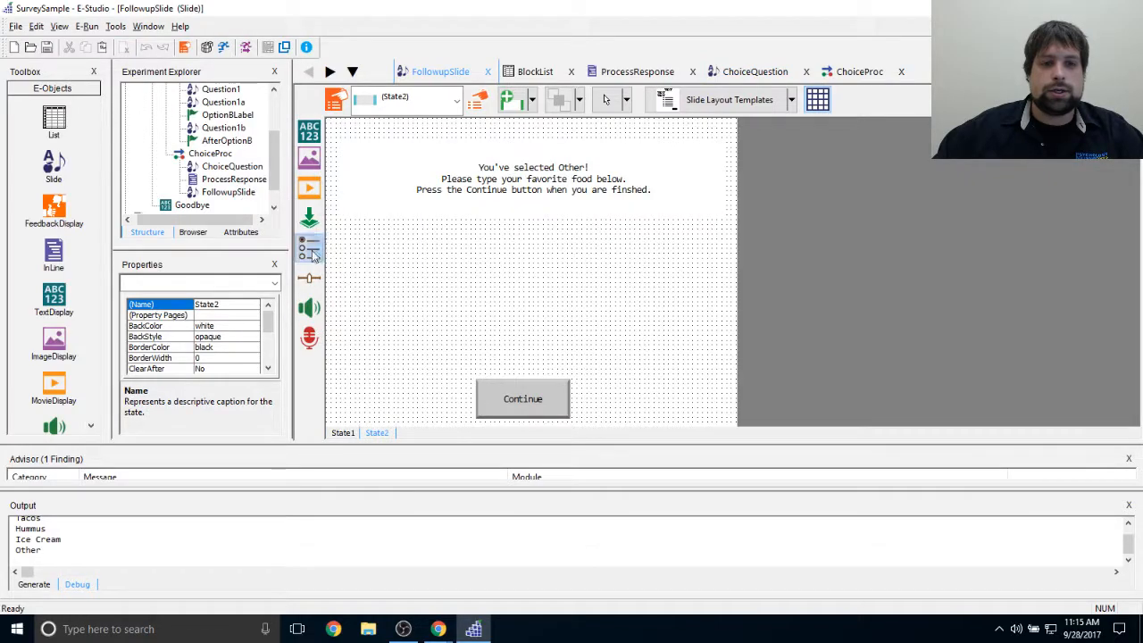
click(346, 434)
right_click(547, 176)
click(543, 357)
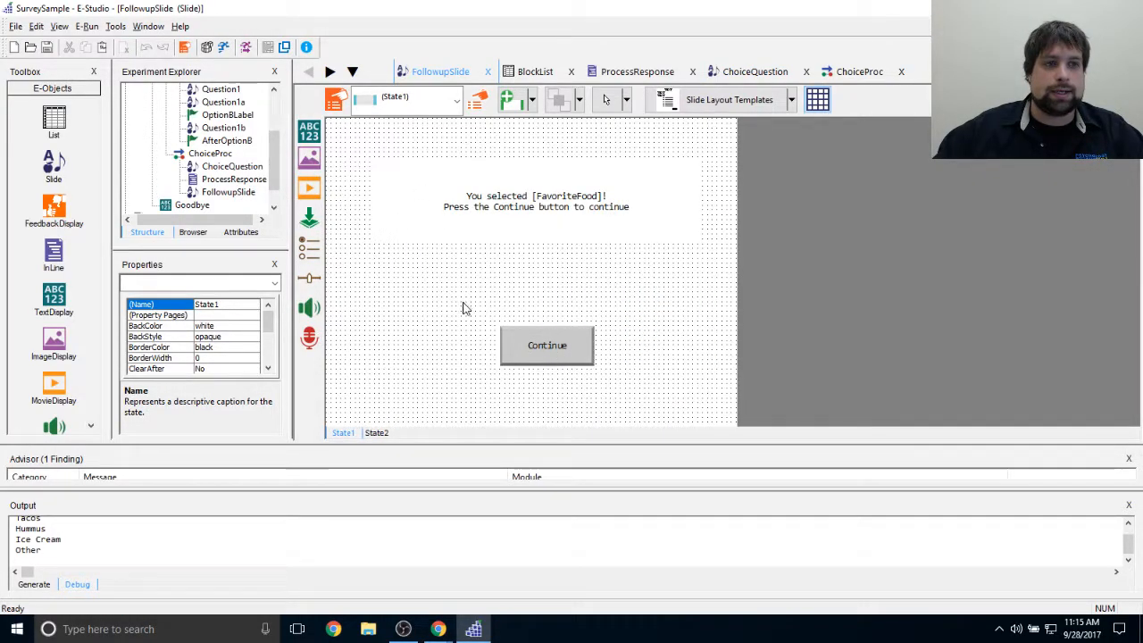
Step: Save SurveySample, look over BlockList and start a windowed test run as subject 0, session 1
click(46, 46)
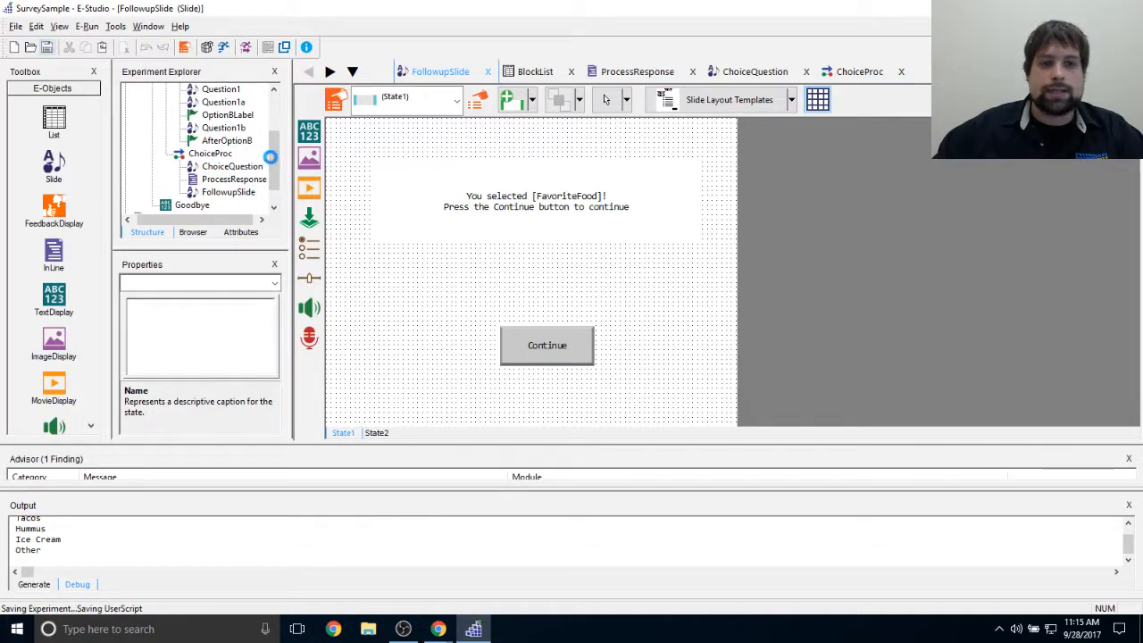
double_click(189, 141)
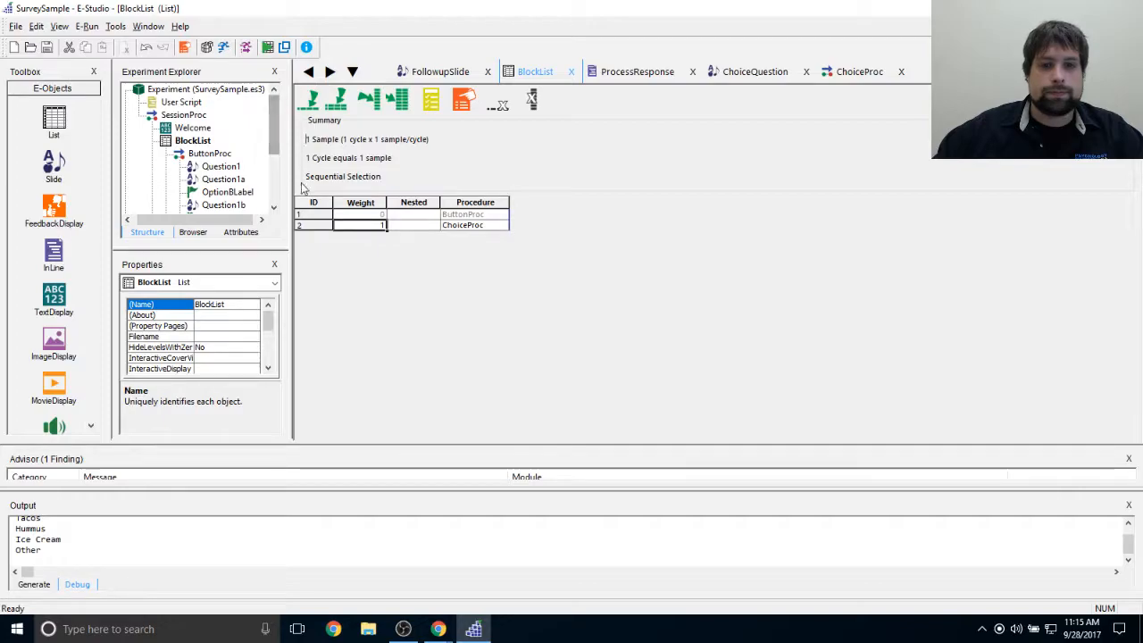
mouse_move(274, 125)
mouse_down()
mouse_move(273, 157)
mouse_move(278, 127)
mouse_up()
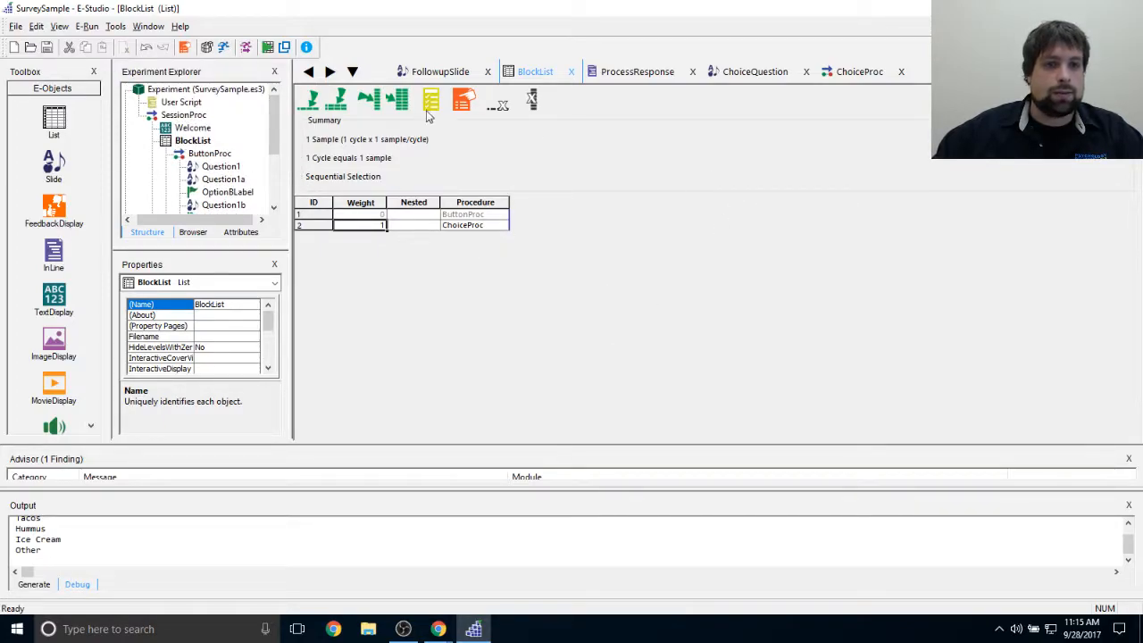
click(284, 47)
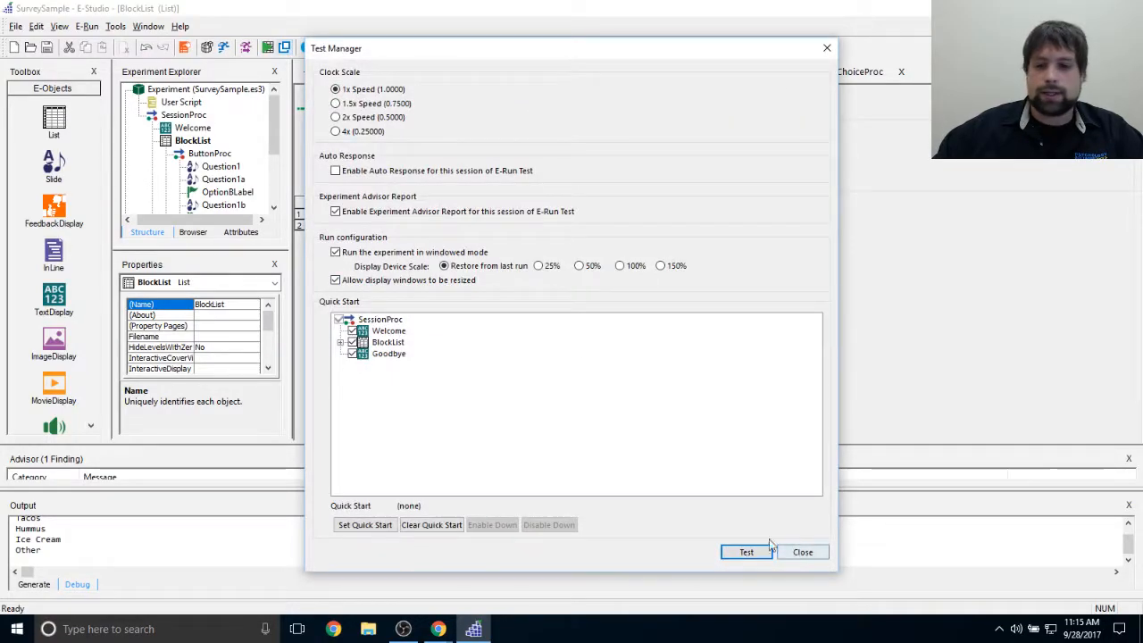
click(741, 548)
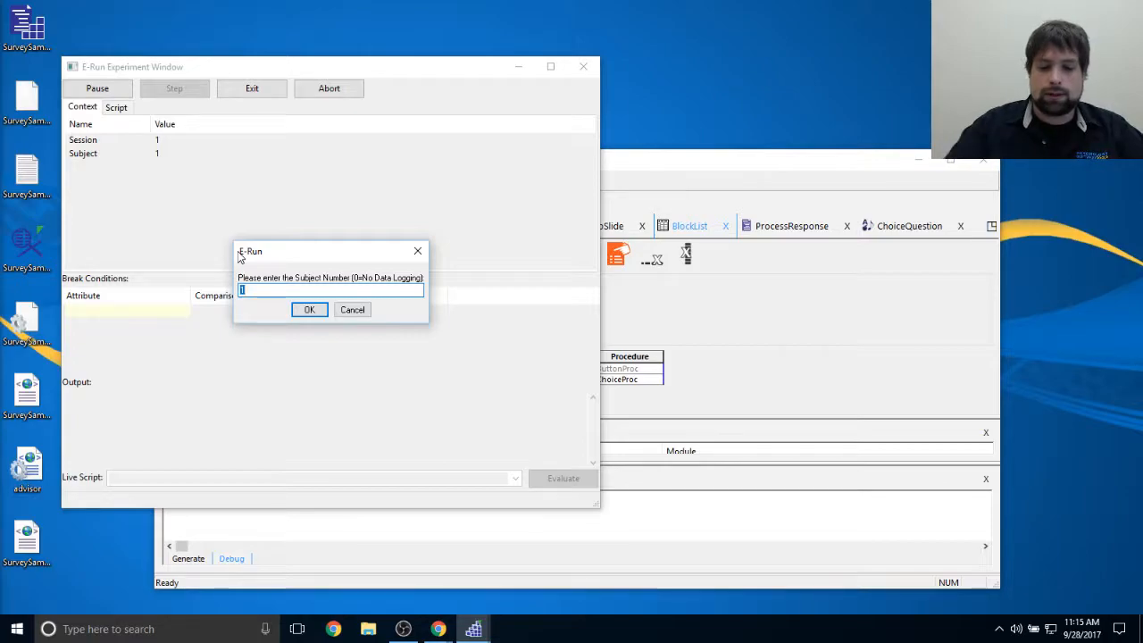
key(Return)
key(Return)
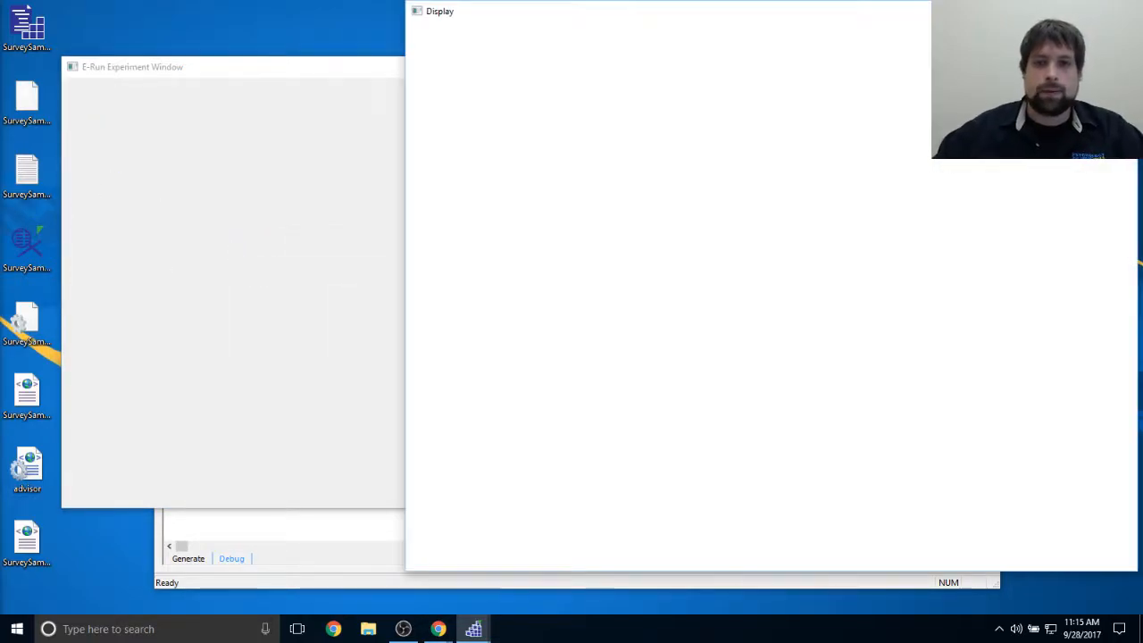
Step: Run through the test with Pizza as the favorite food, continue past FollowupSlide and exit the experiment
drag(652, 20, 437, 38)
key(space)
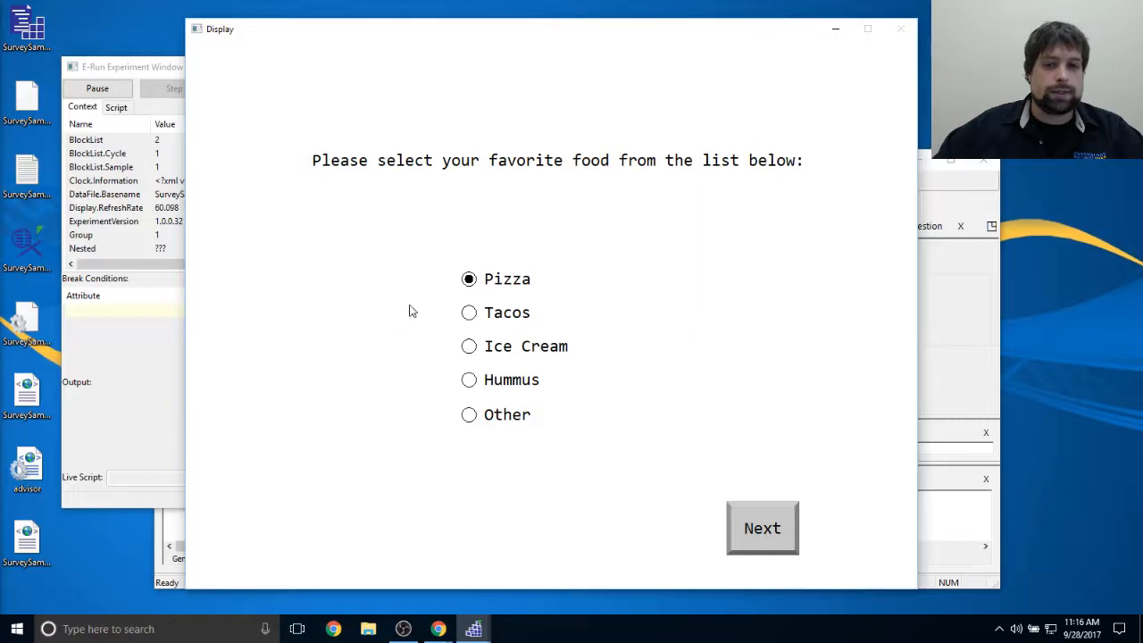
click(755, 538)
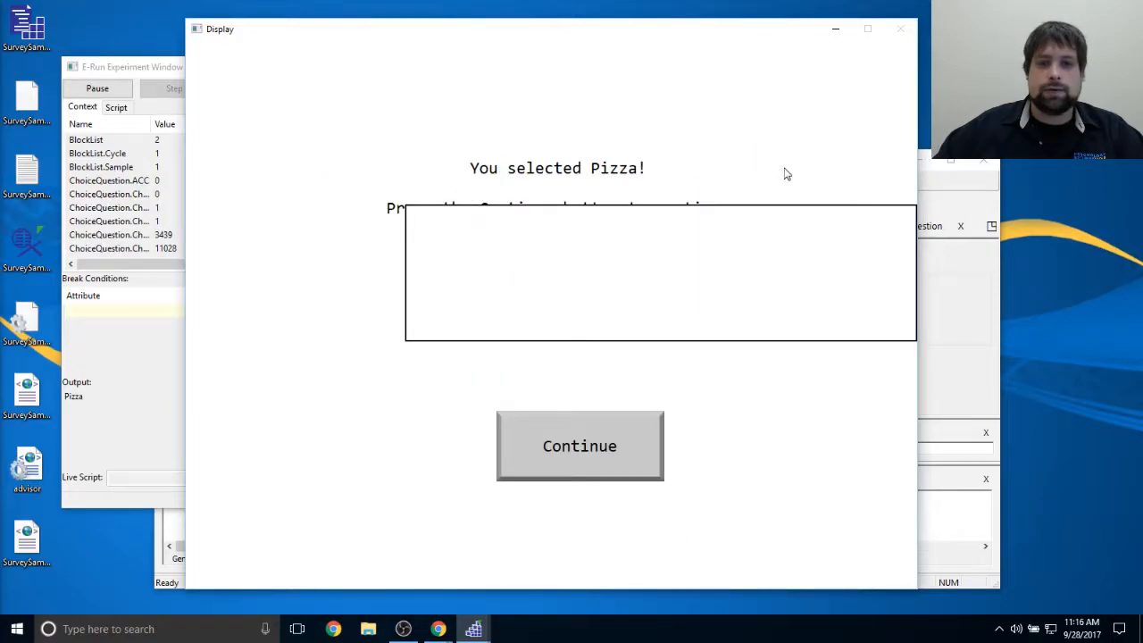
click(574, 433)
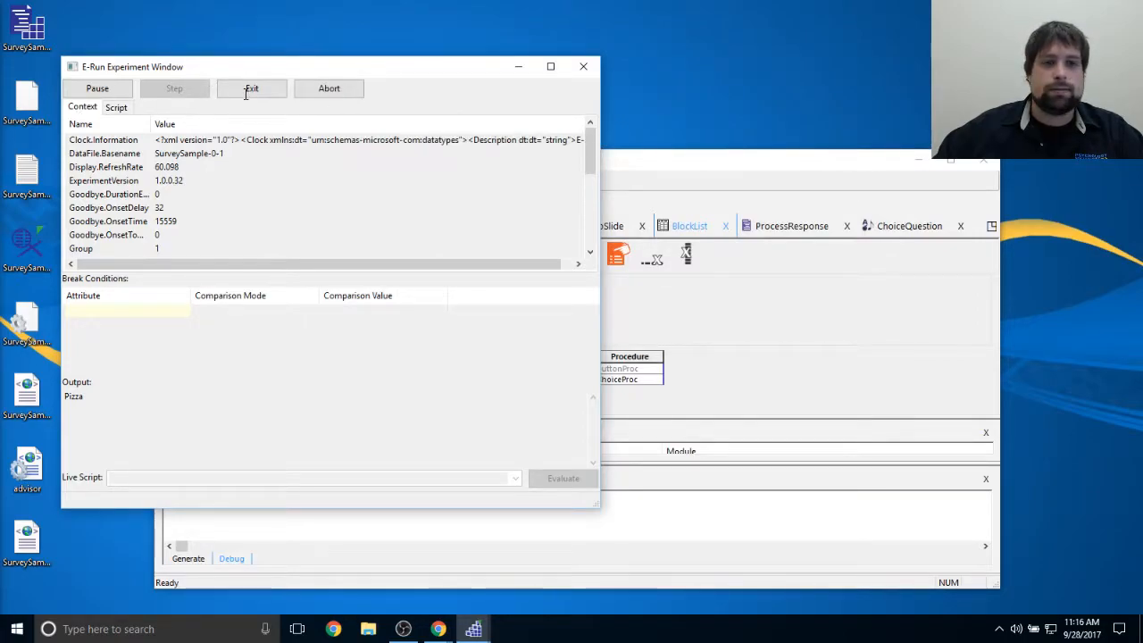
click(249, 90)
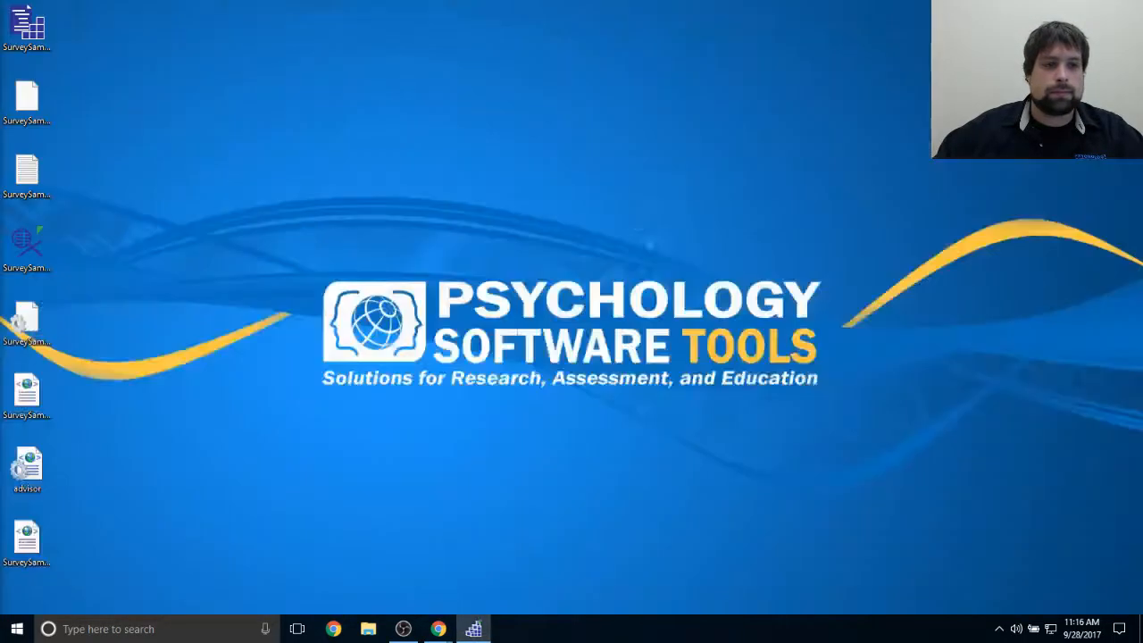
Step: Set the border width of the display echo for FollowupSlide's Keyboard input to 0
drag(274, 119, 280, 164)
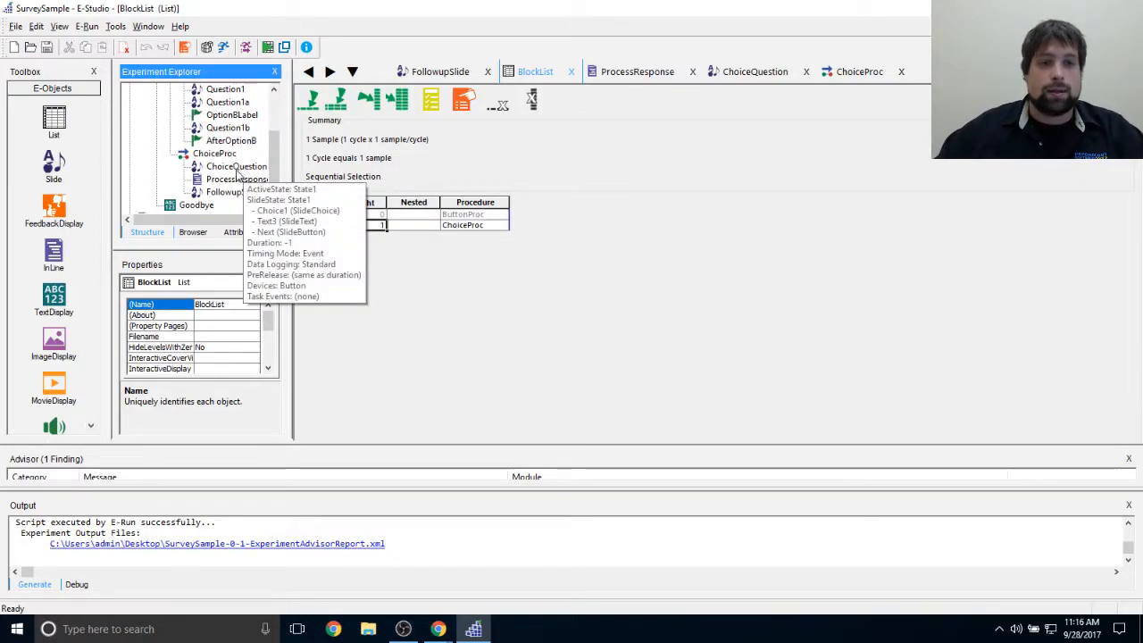
double_click(237, 166)
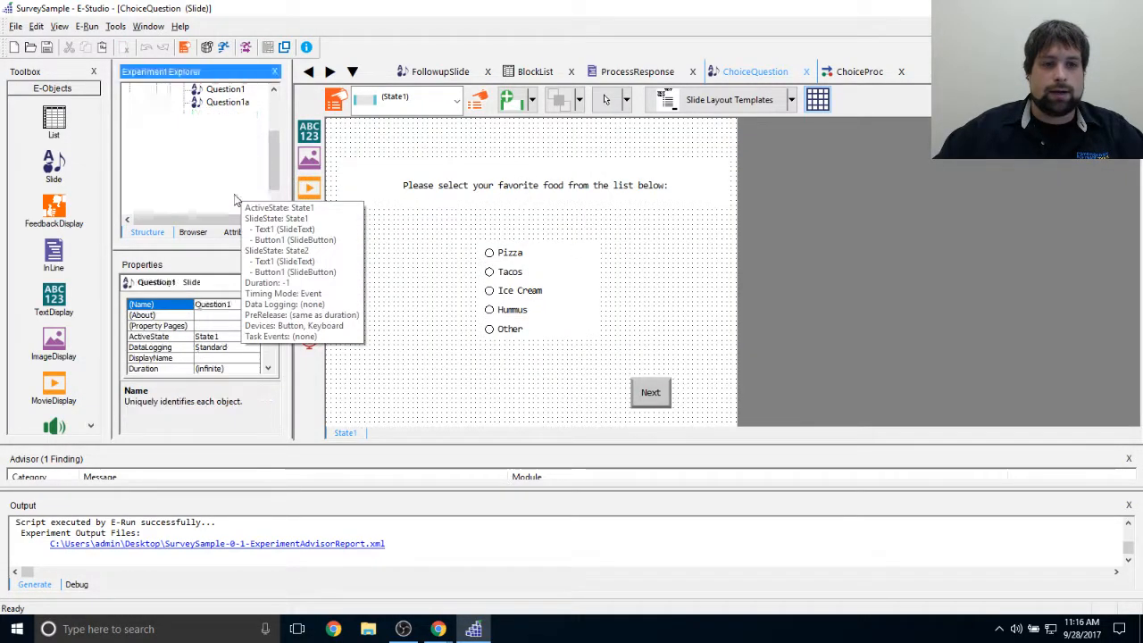
double_click(232, 192)
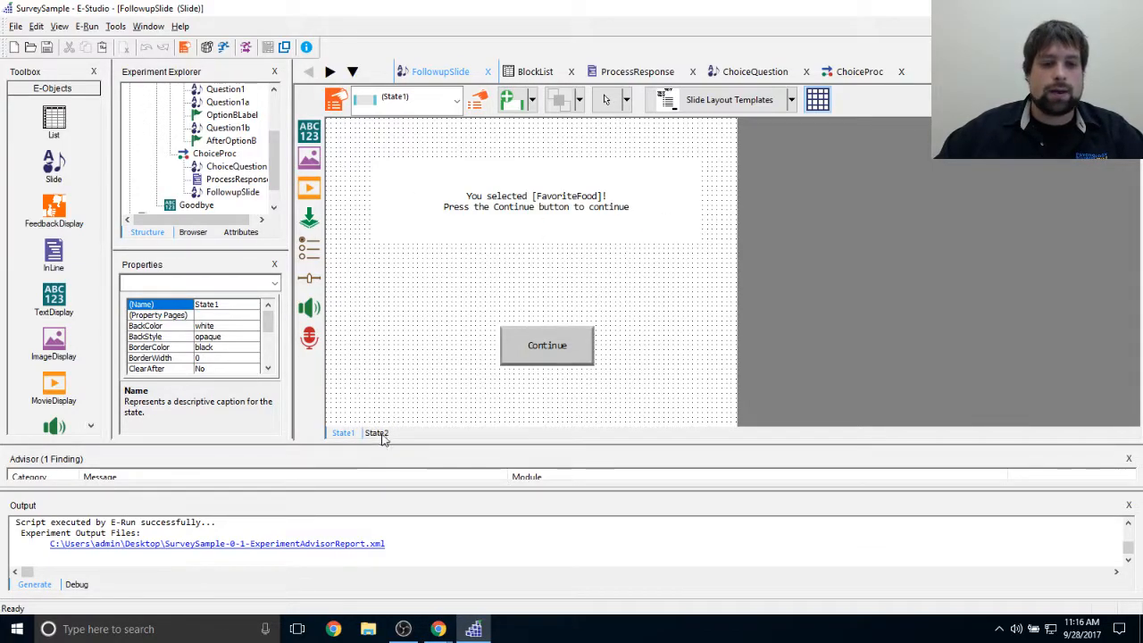
click(334, 100)
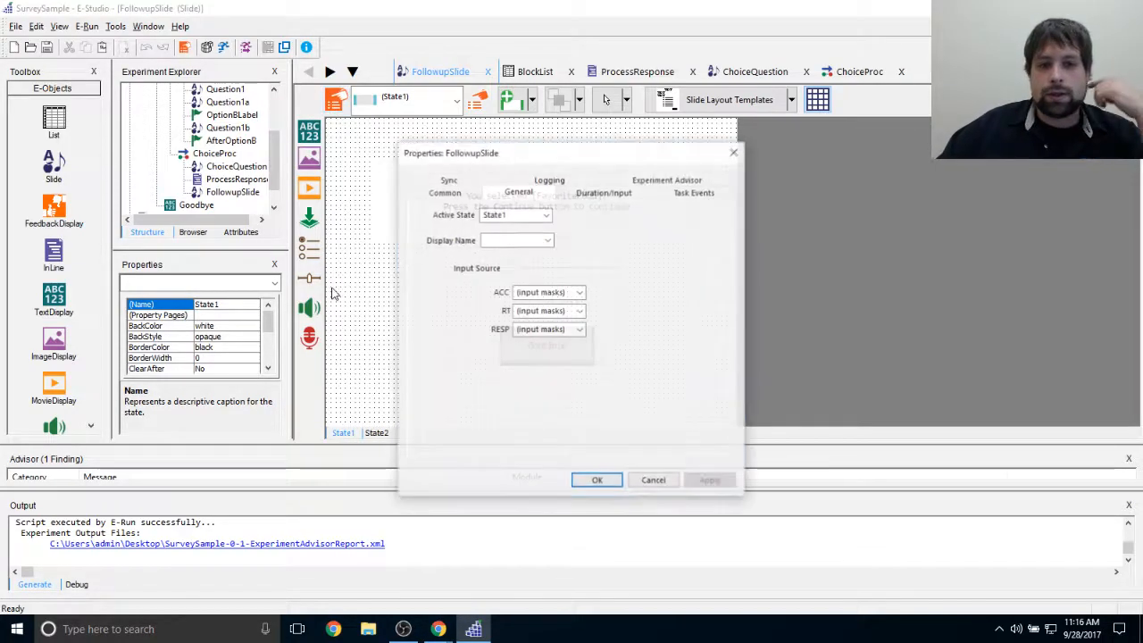
click(608, 191)
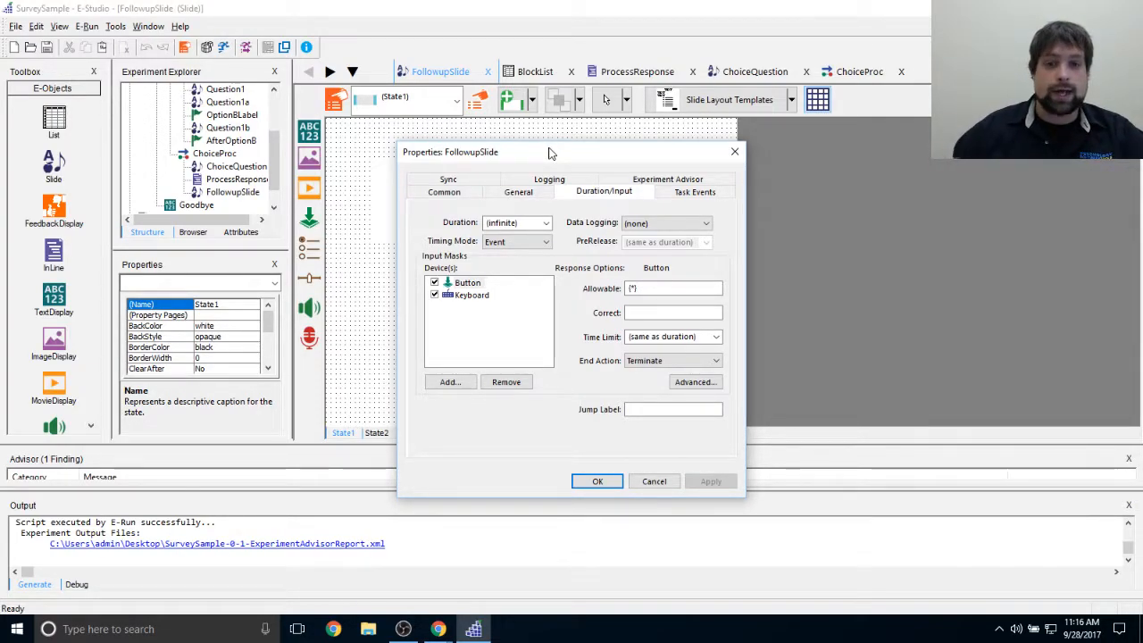
drag(551, 153, 525, 135)
click(456, 276)
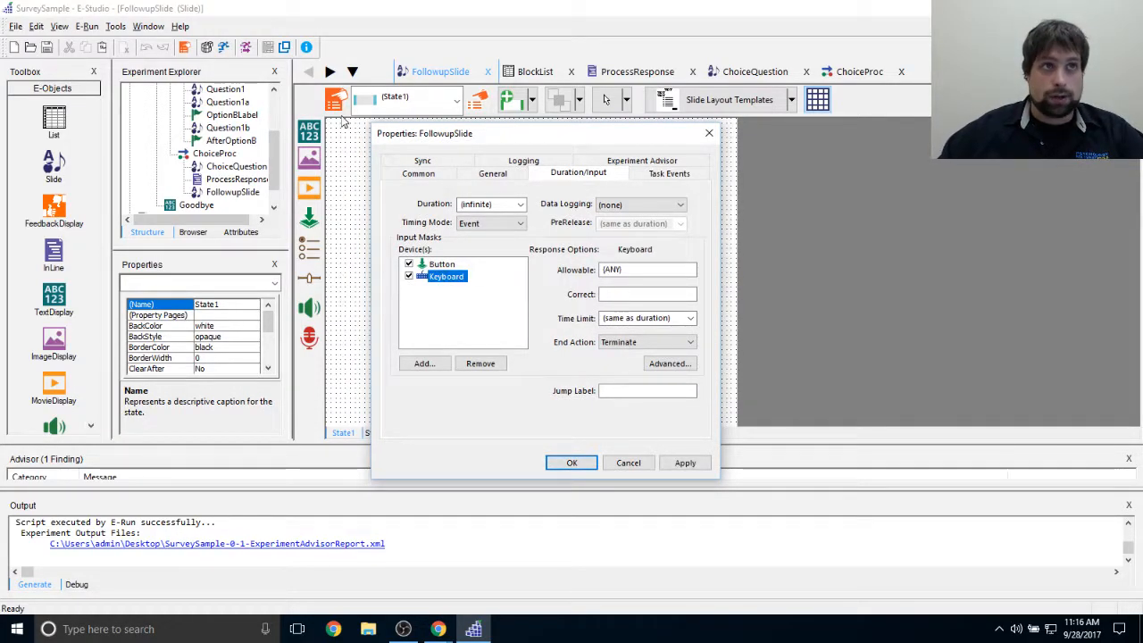
click(669, 363)
click(541, 232)
double_click(486, 272)
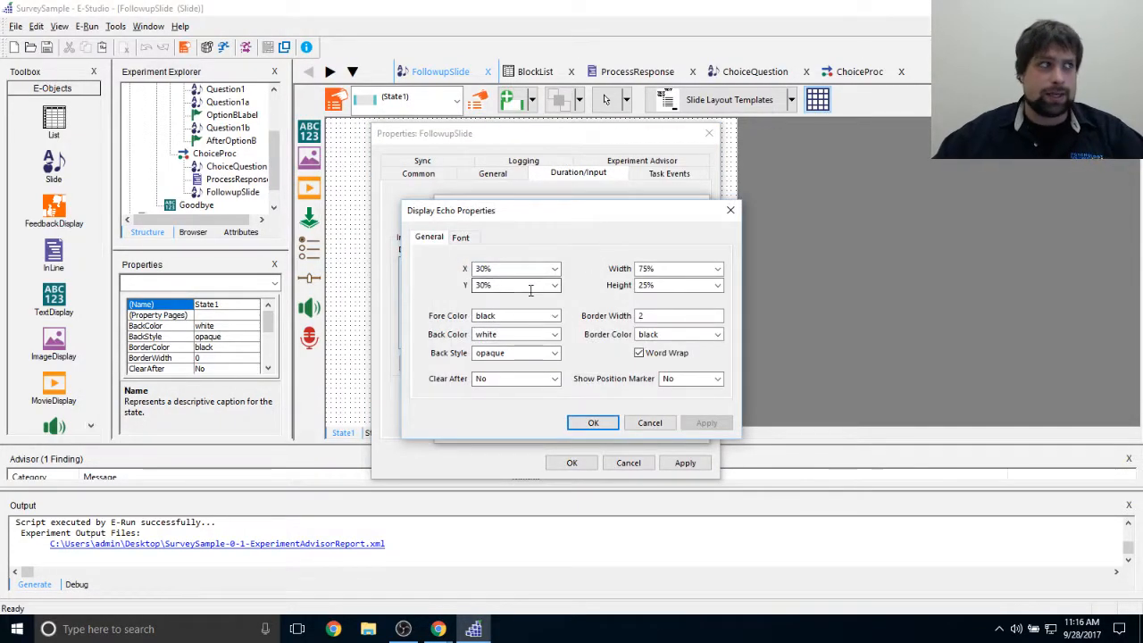
drag(669, 315, 412, 310)
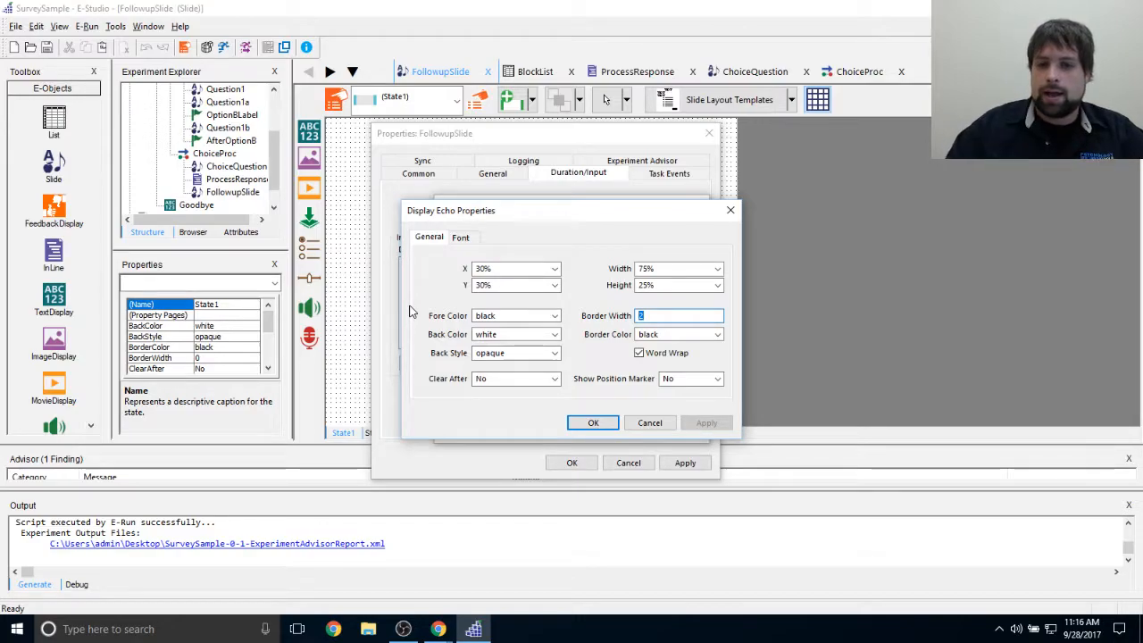
text(0)
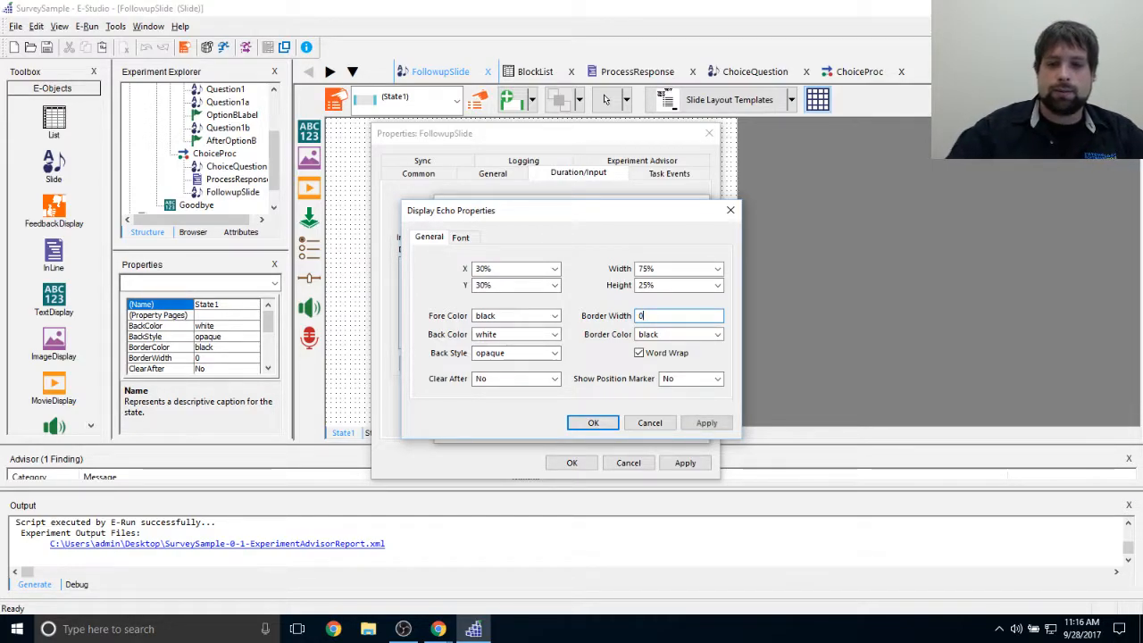
Step: Set the keyboard echo's Y position to 50% and apply the changes to FollowupSlide's properties
double_click(482, 268)
double_click(483, 286)
click(483, 286)
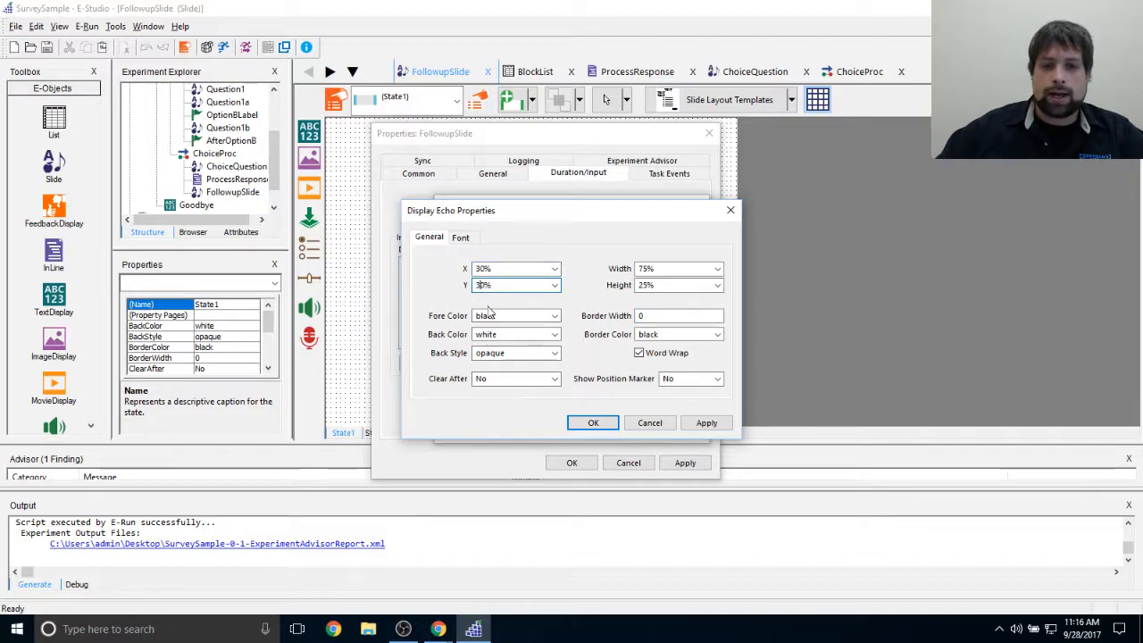
key(BackSpace)
key(BackSpace)
text(0)
text(5)
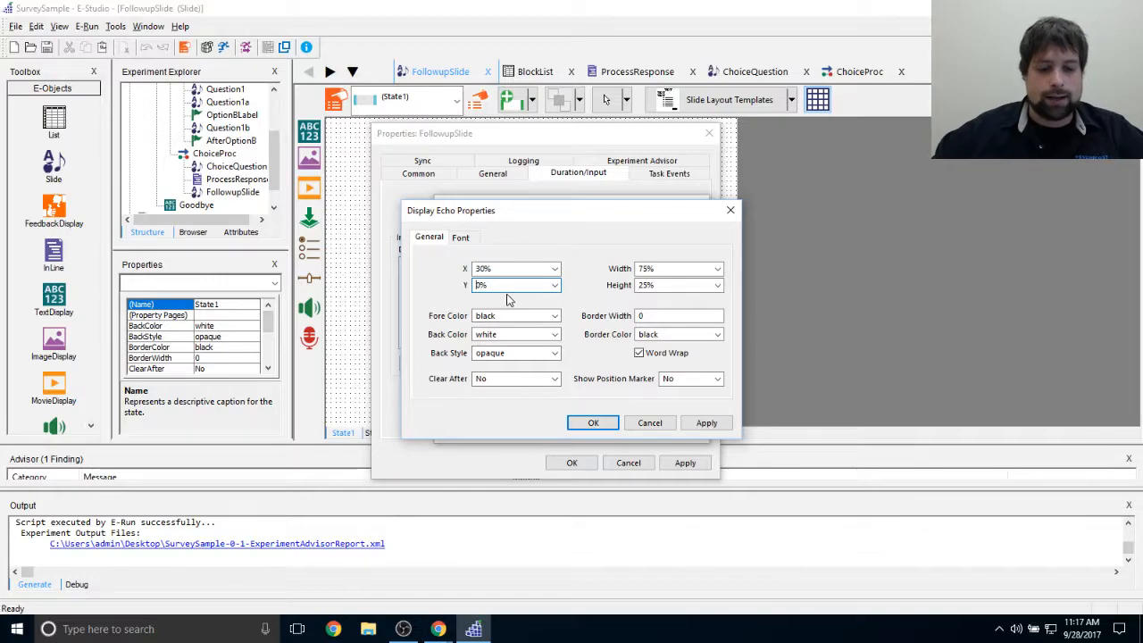
click(706, 422)
click(650, 423)
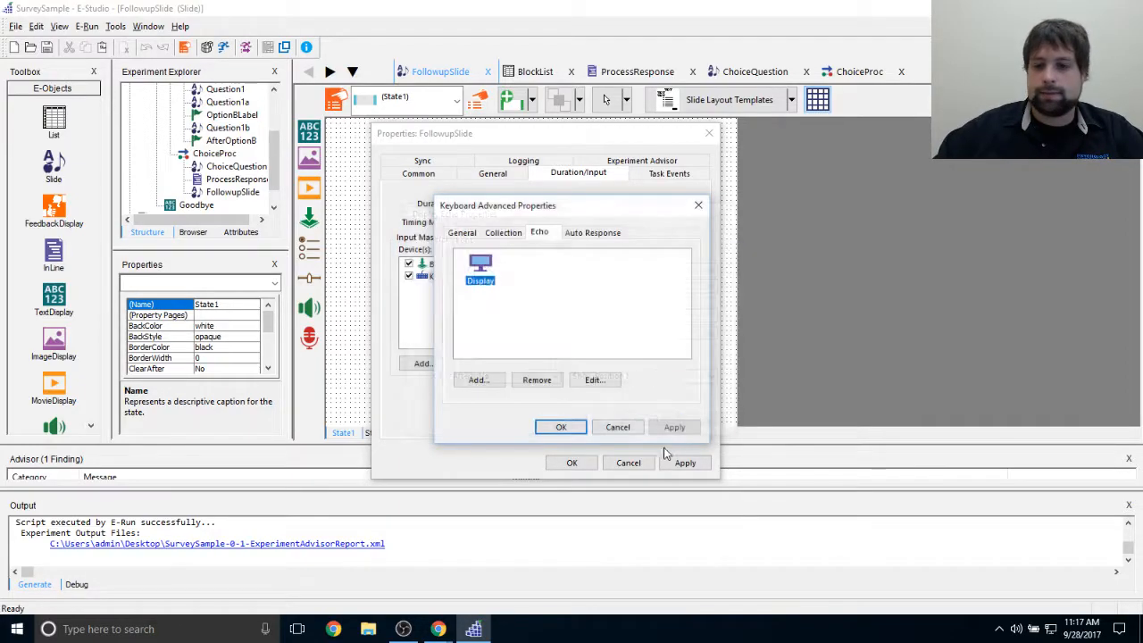
click(674, 427)
click(568, 428)
click(683, 462)
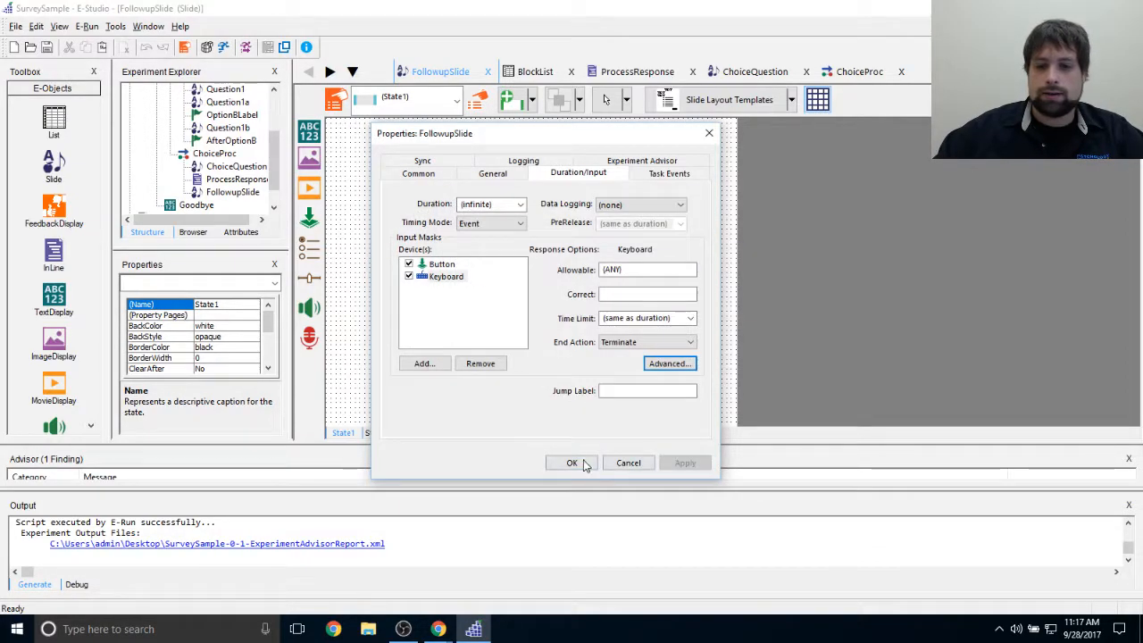
click(573, 462)
Step: Move FollowupSlide's State1 message text closer to the slide's upper edge and its Continue button closer to the lower edge
drag(533, 214, 527, 184)
drag(558, 347, 539, 390)
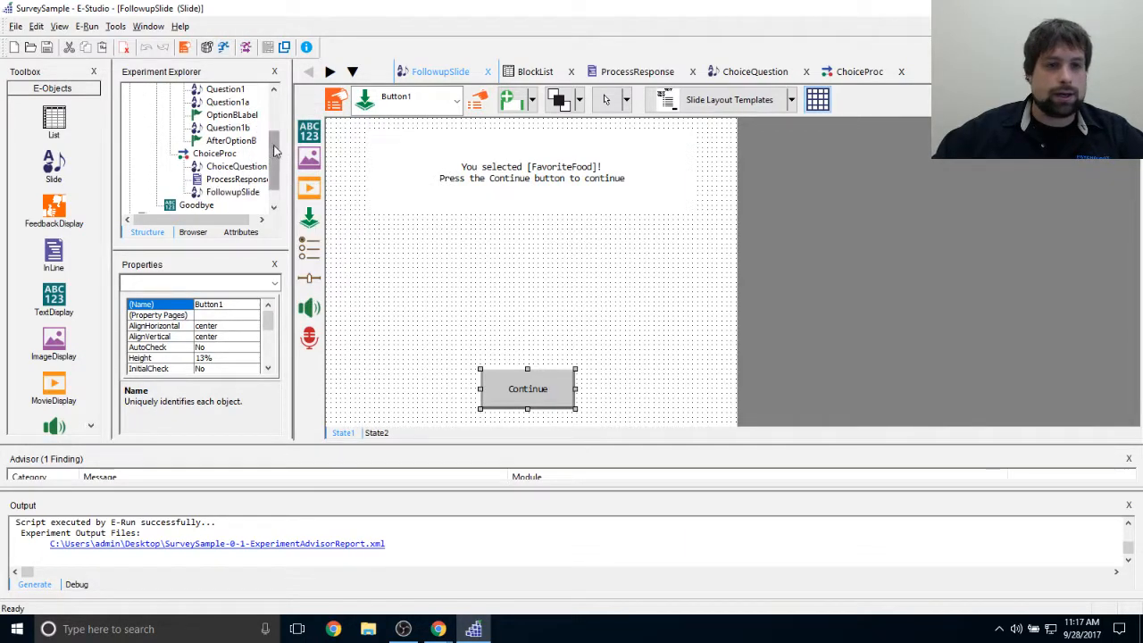
Step: Set the weight of the ChoiceProc row in BlockList to 5
scroll(257, 157, up, 3)
double_click(196, 140)
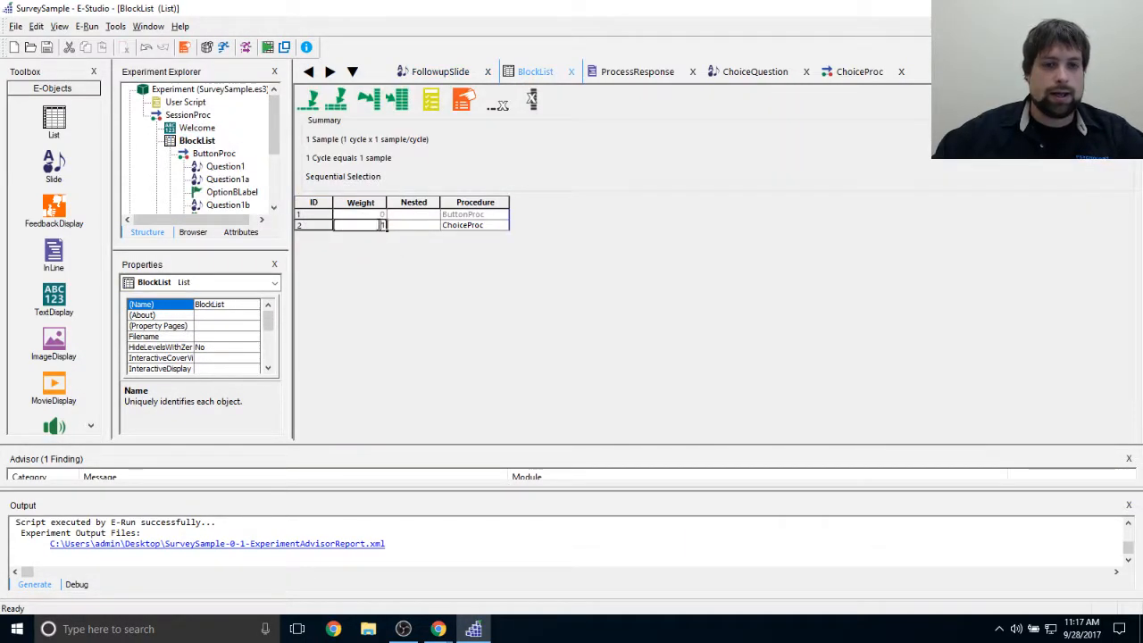
text(5)
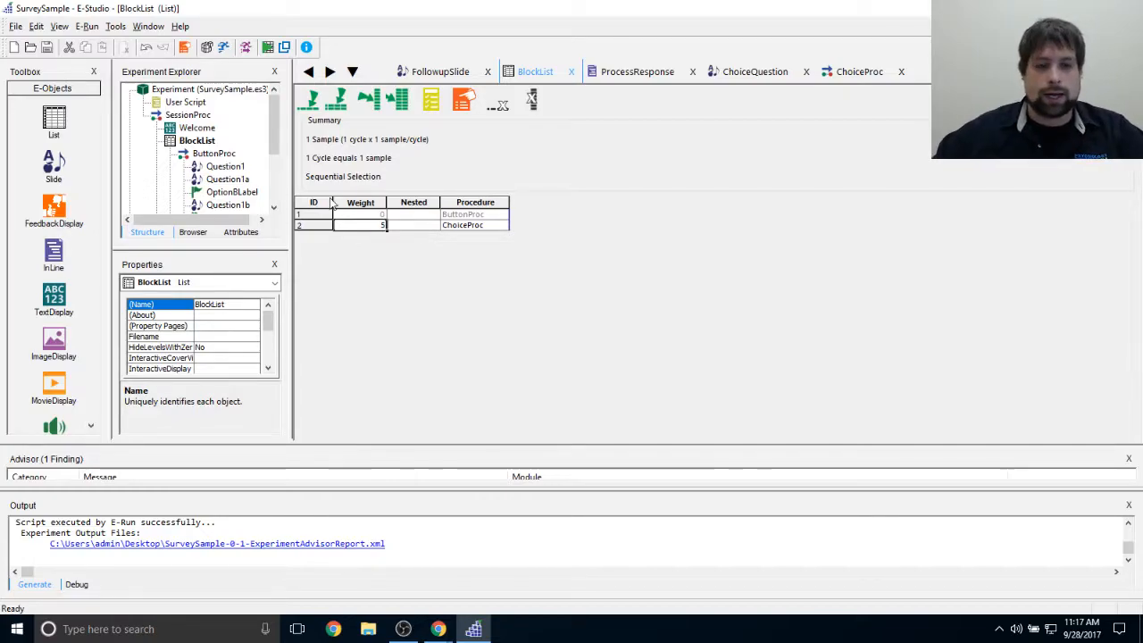
click(434, 215)
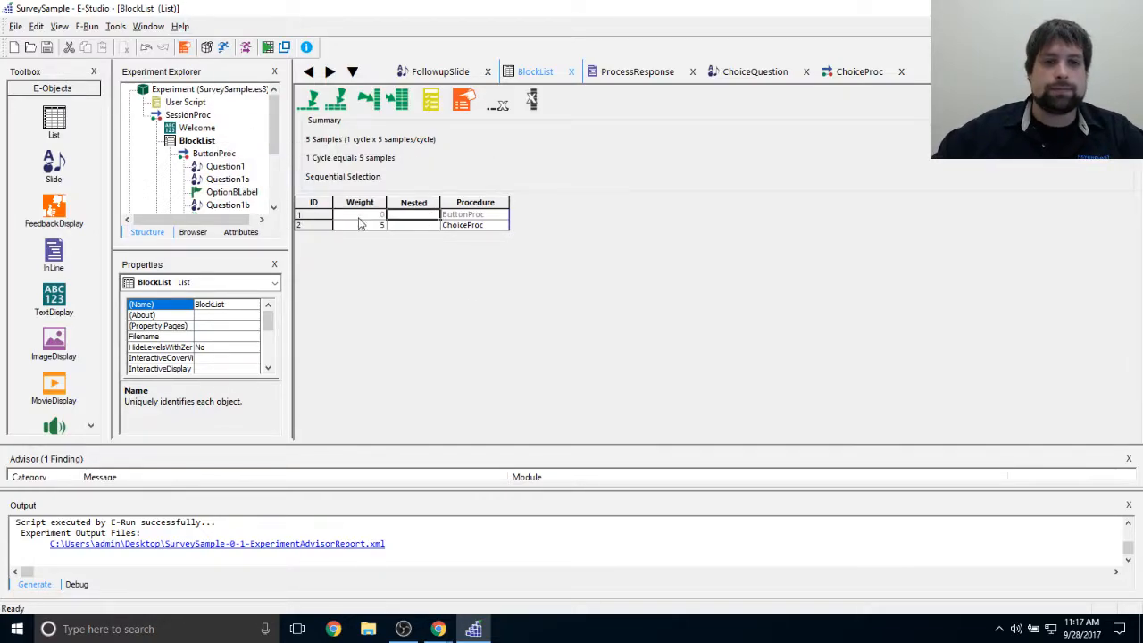
Step: Start another windowed test run as subject 0 and proceed past the welcome screen
click(284, 46)
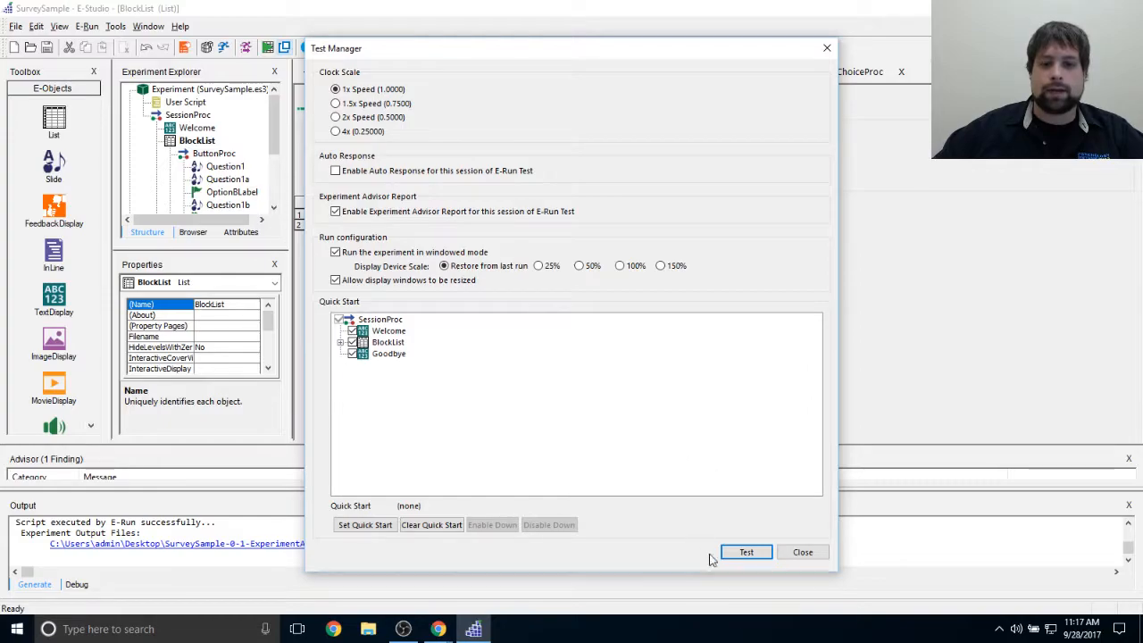
click(744, 552)
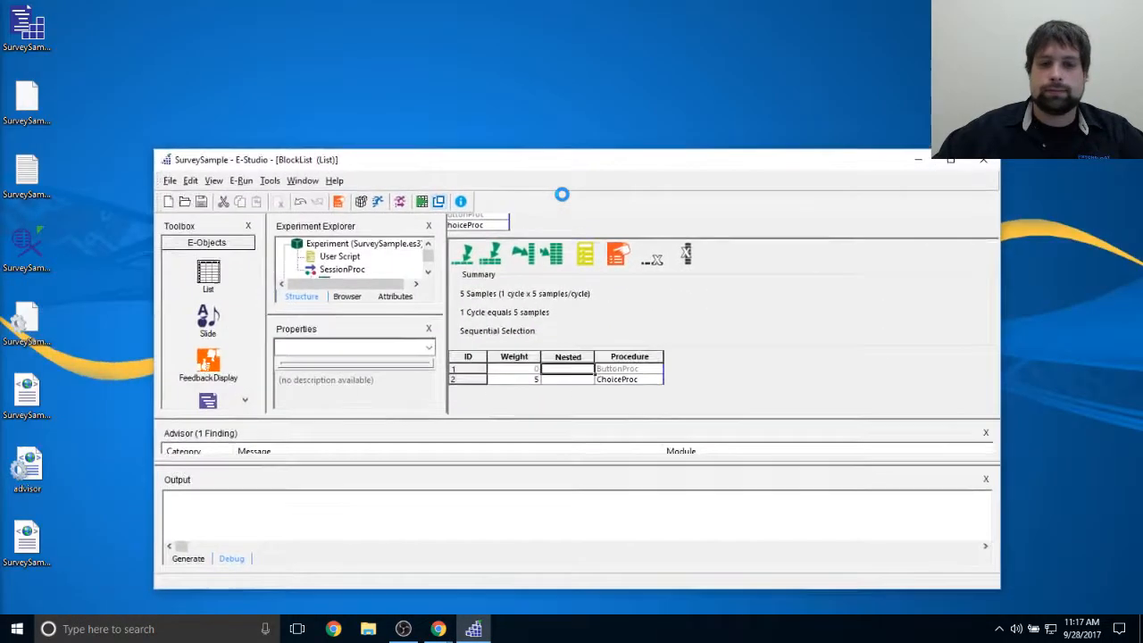
text(0)
click(309, 309)
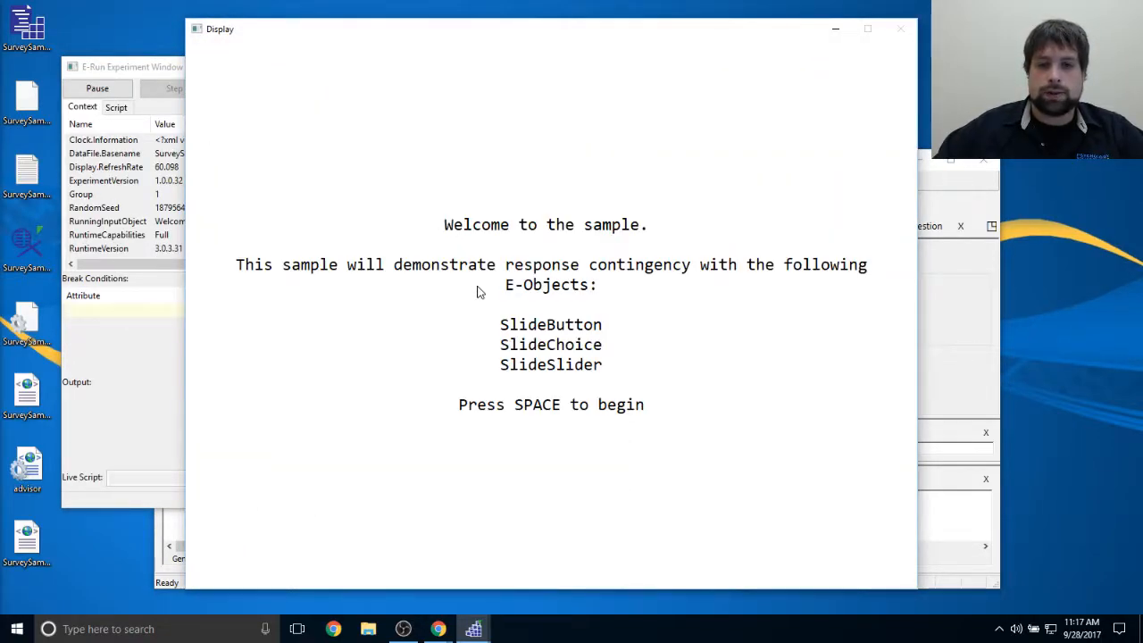
key(space)
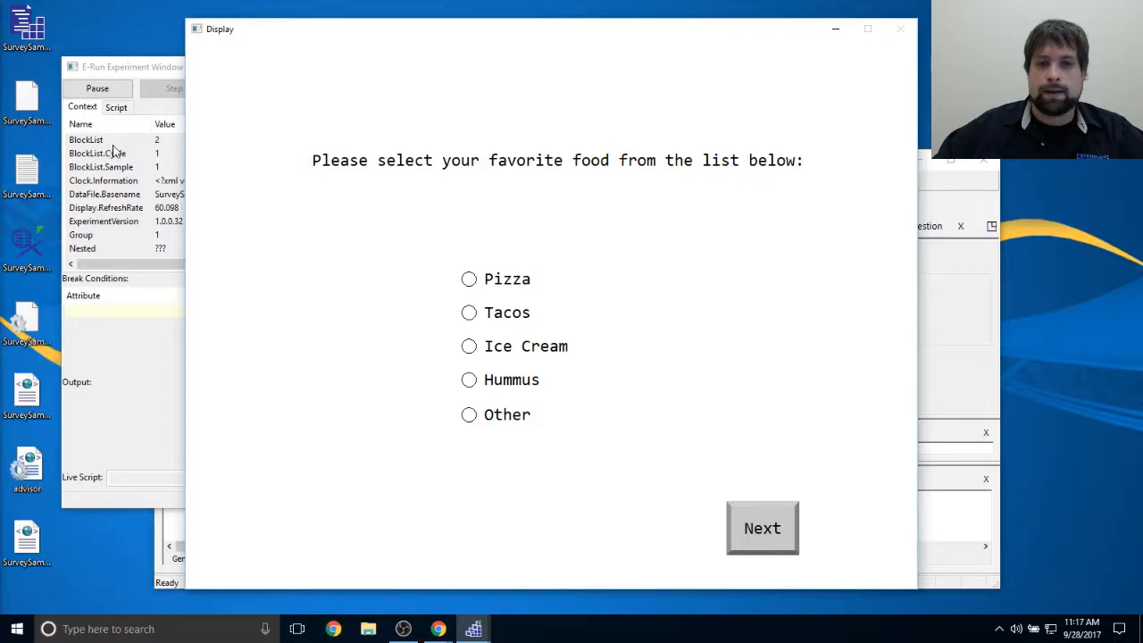
Step: Answer Pizza in the first test trial, continue past its follow-up, and submit Other in the second trial
click(762, 525)
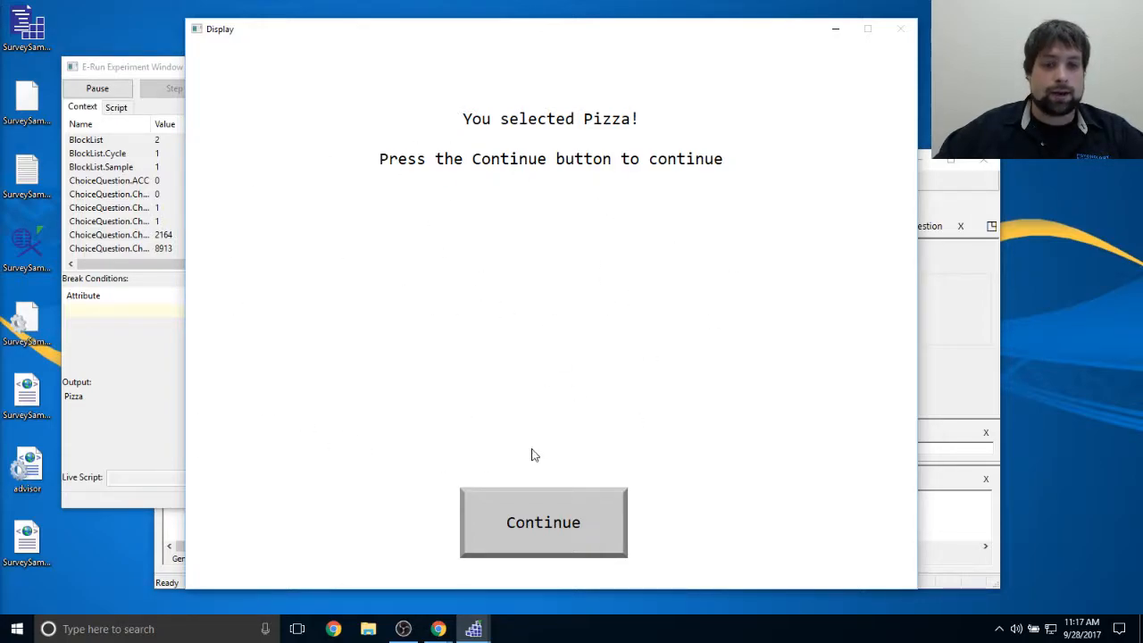
click(543, 523)
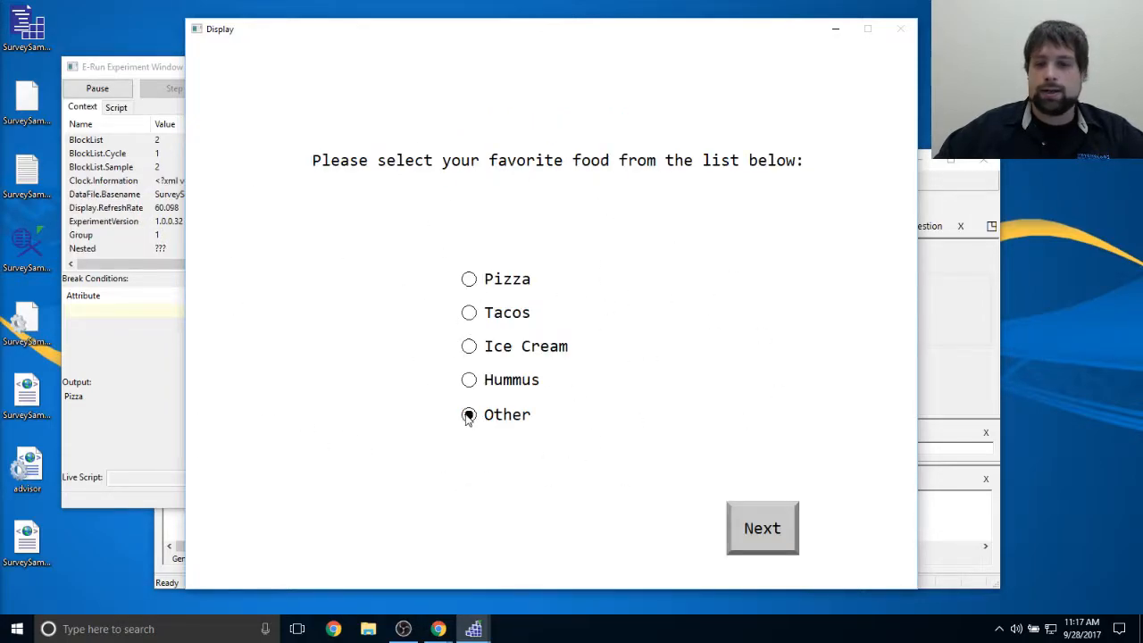
click(740, 527)
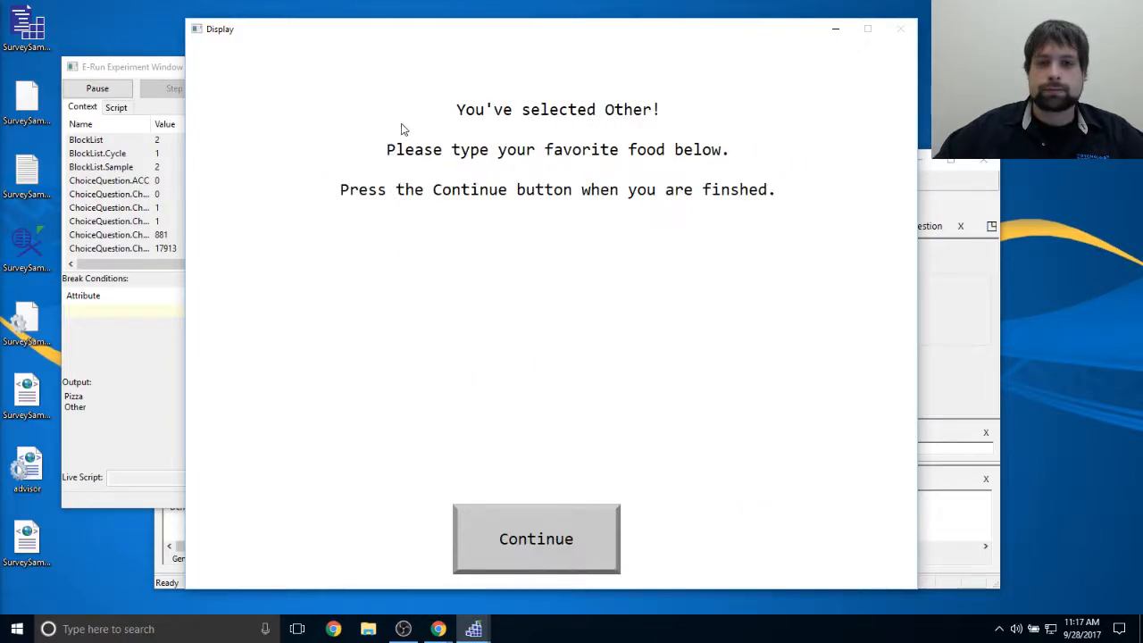
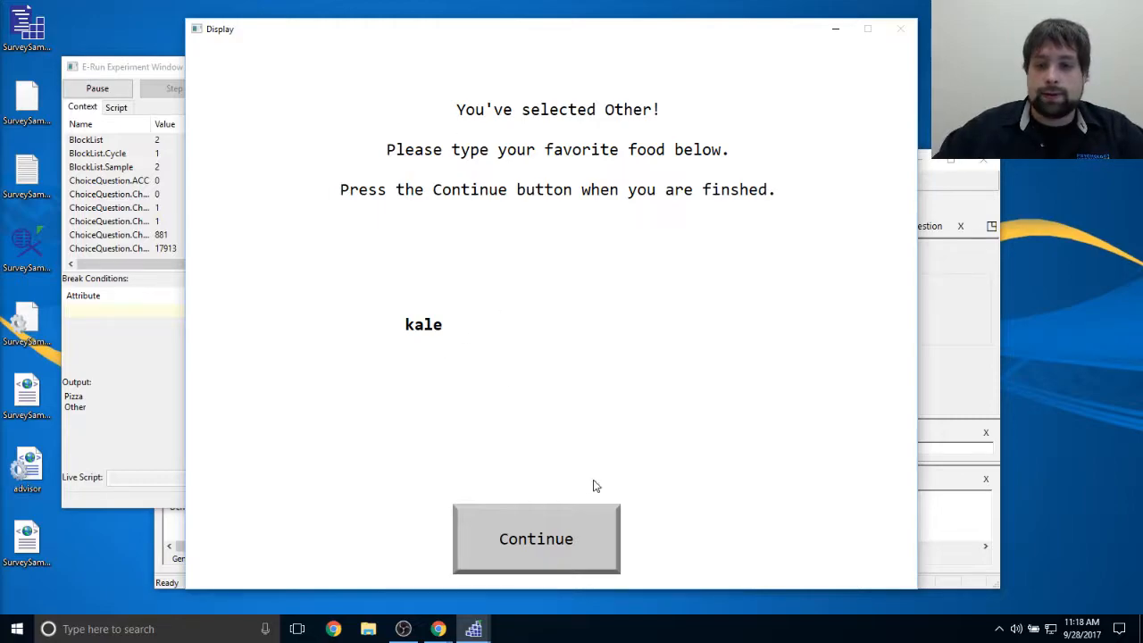
Step: Continue past the second trial's typed-response follow-up, answer Ice Cream in the third trial, and continue past its follow-up
click(581, 536)
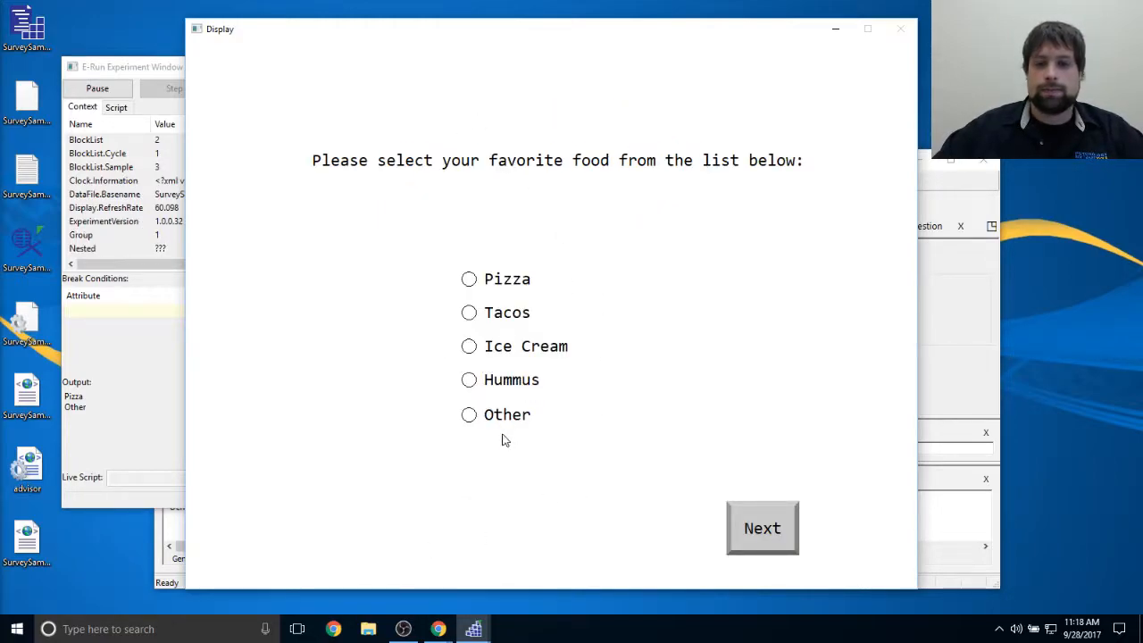
click(469, 347)
click(762, 531)
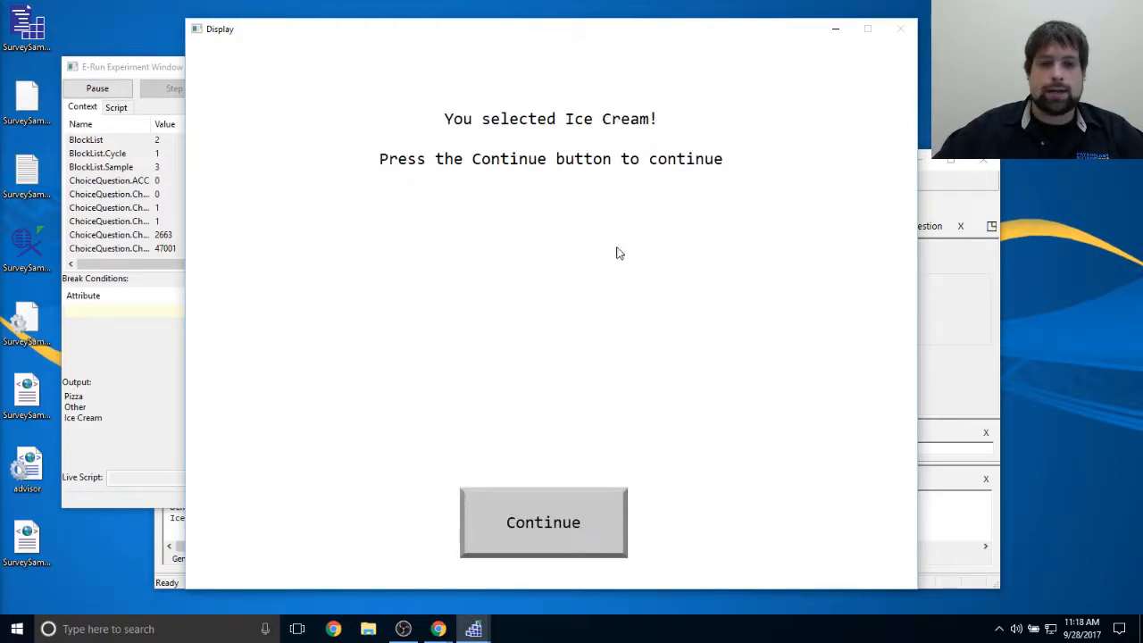
click(522, 535)
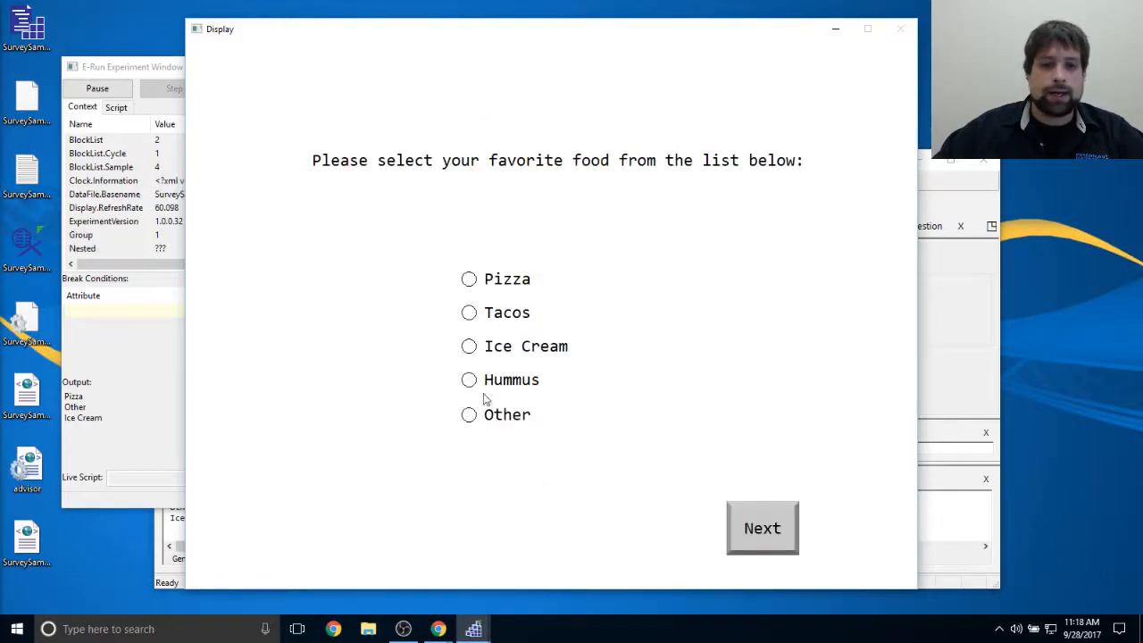
Step: Answer Hummus and Pizza in the last two trials, continue past their follow-ups, and exit the finished test run
click(786, 525)
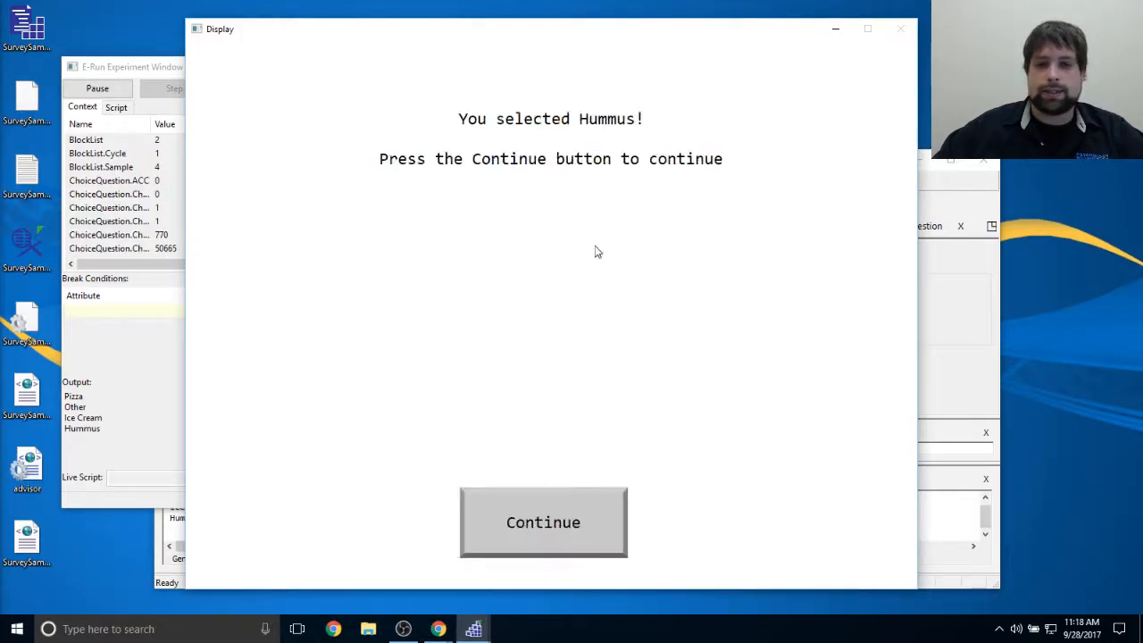
click(546, 530)
click(757, 528)
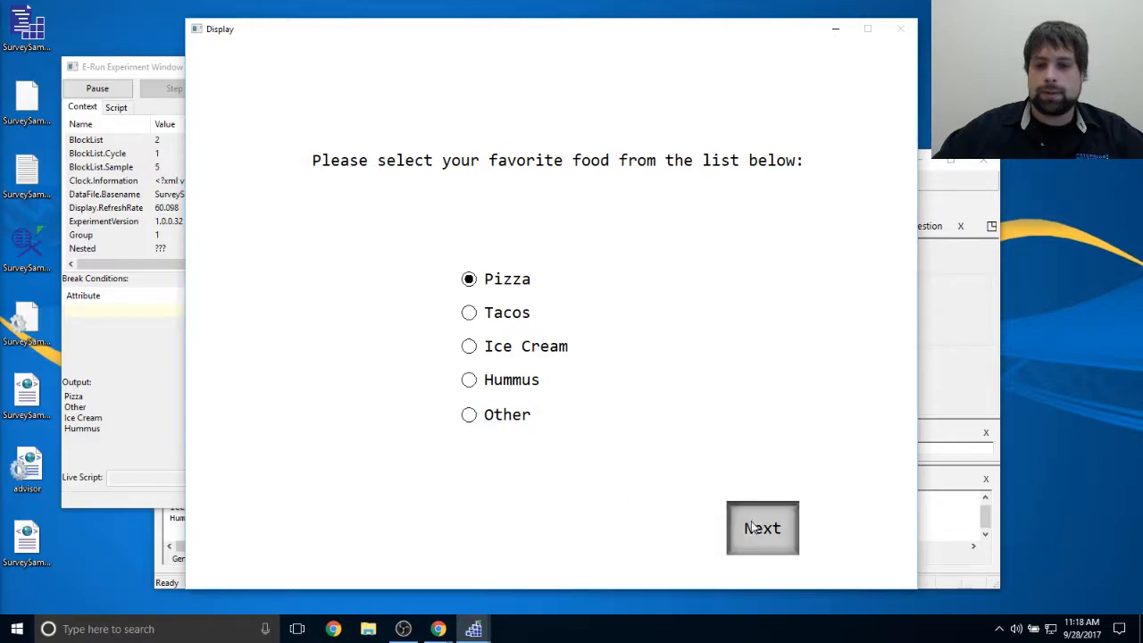
click(545, 528)
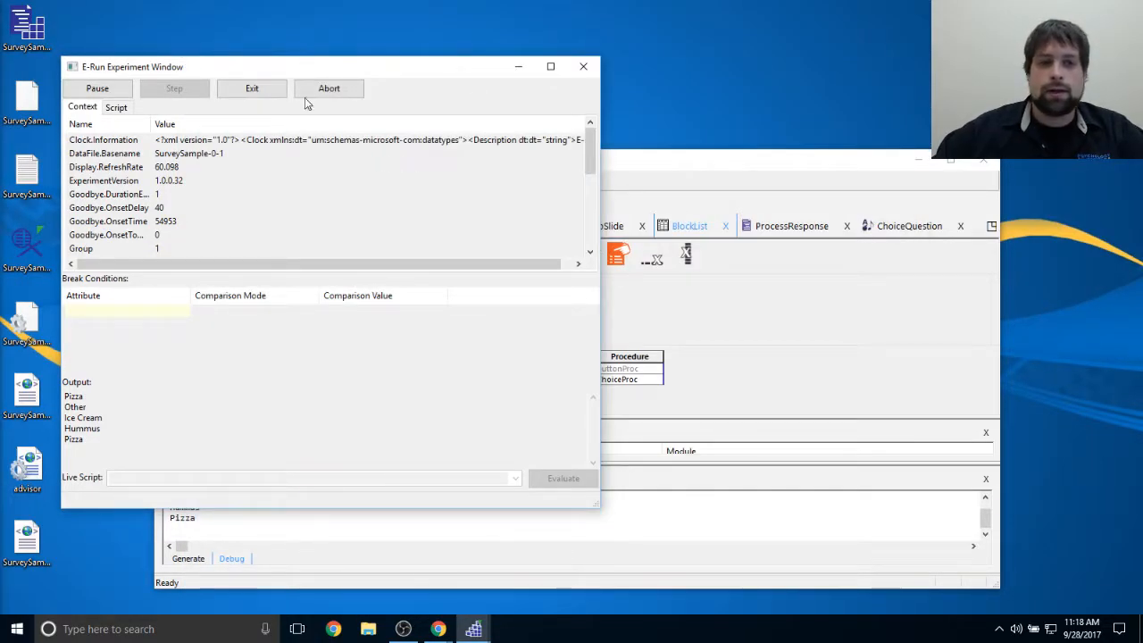
click(252, 87)
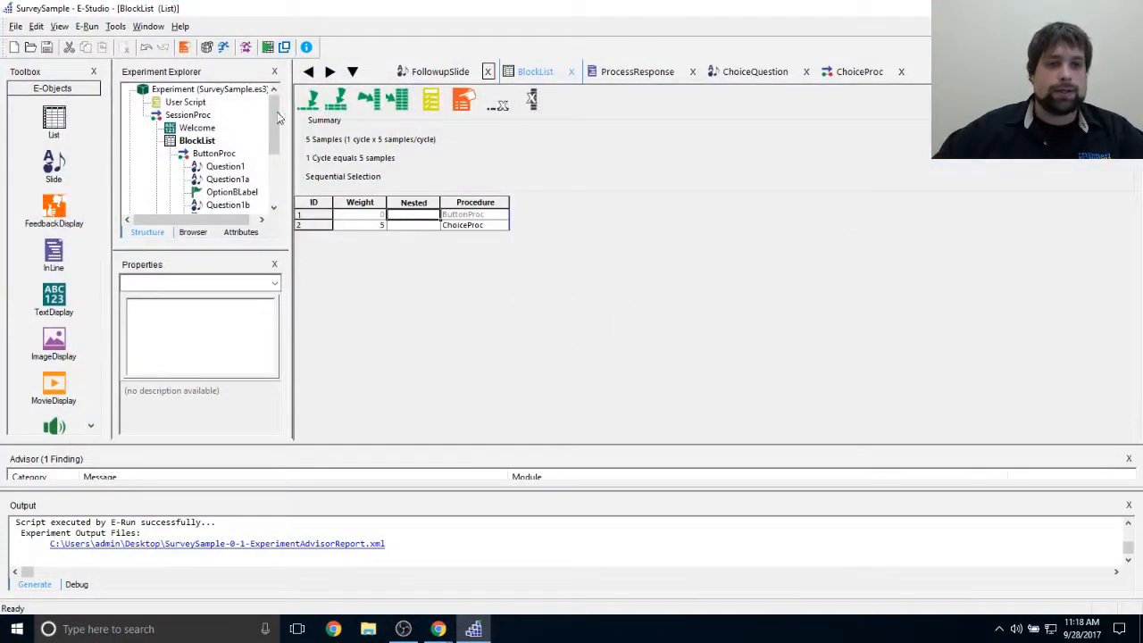
Step: Open FollowupSlide from ChoiceProc and review its State1 and State2 layouts
click(279, 114)
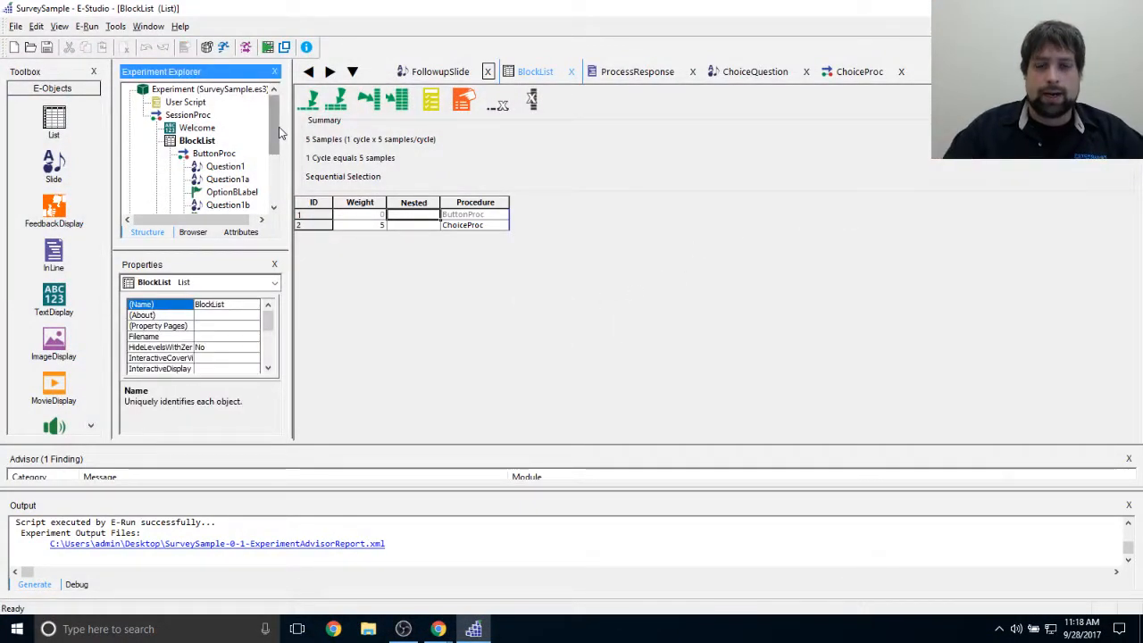
scroll(273, 109, down, 2)
double_click(232, 192)
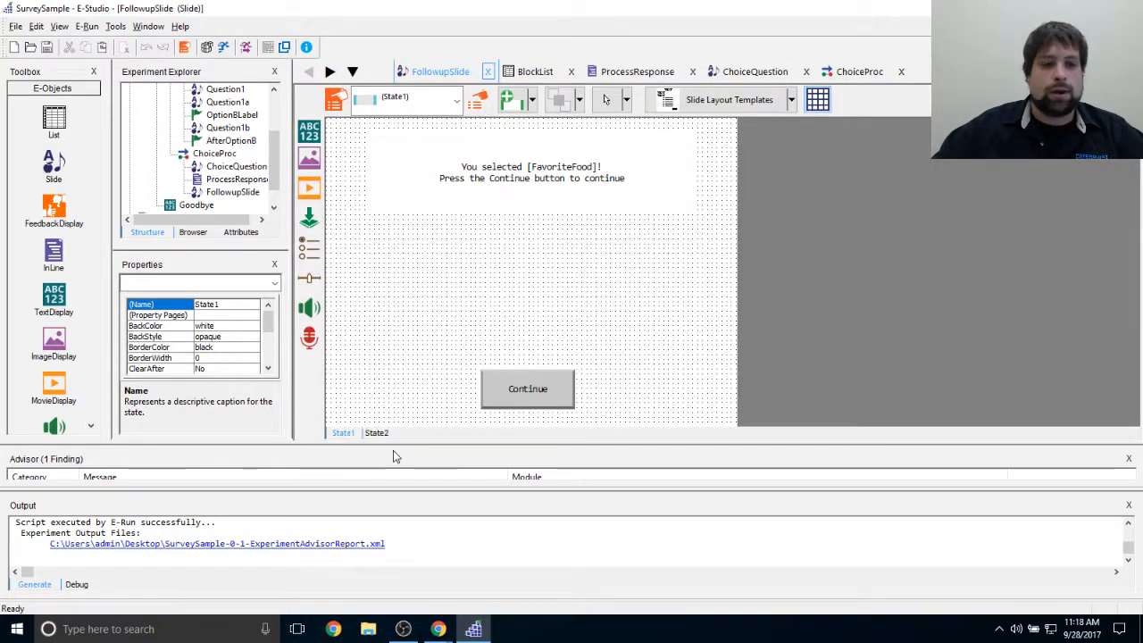
click(375, 432)
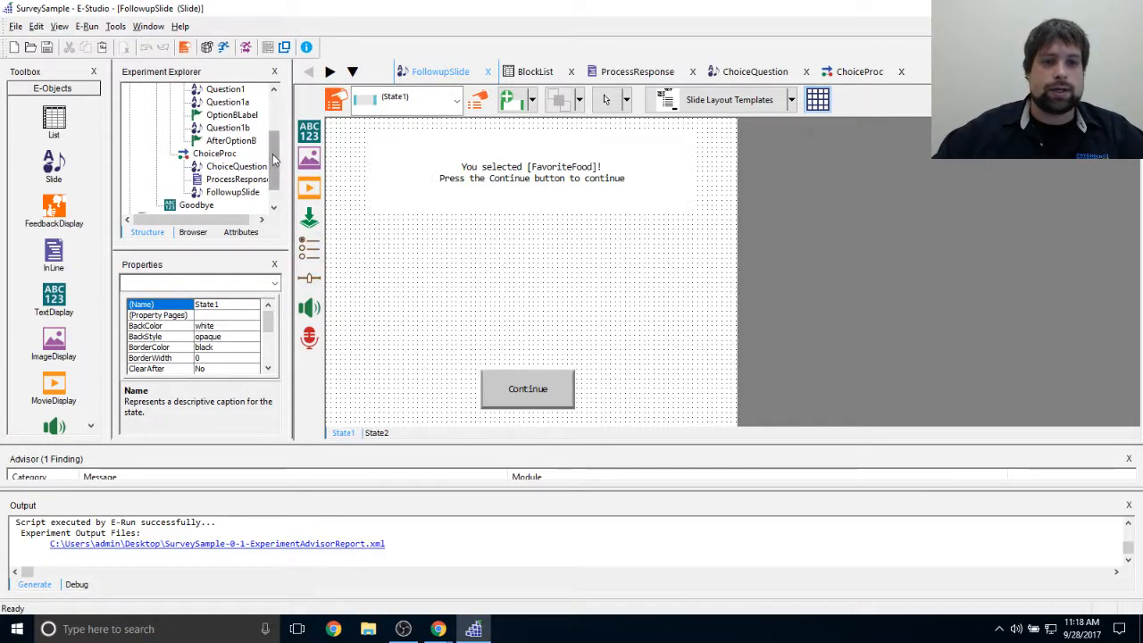
Step: Open BlockList and set the weight of its ChoiceProc row to 1
drag(275, 166, 275, 100)
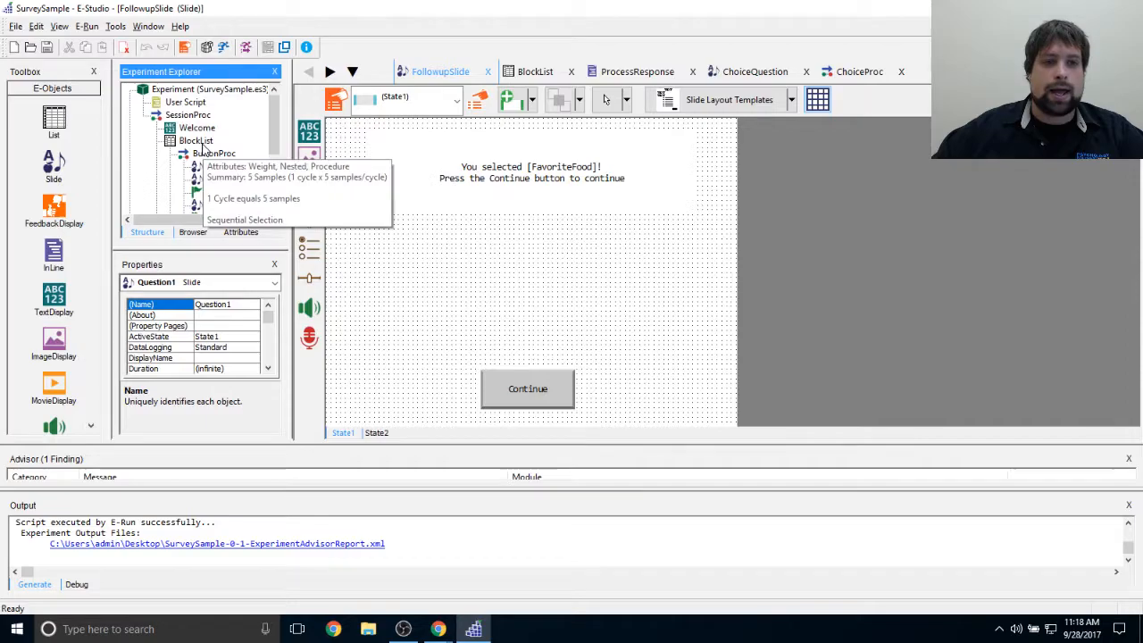
double_click(196, 141)
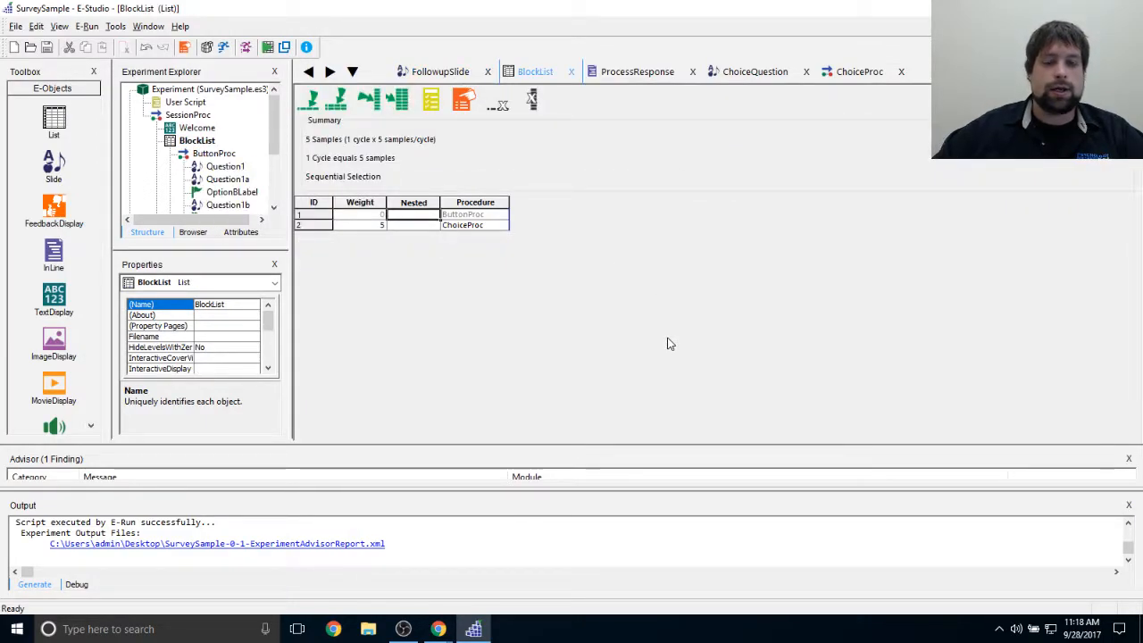
click(375, 225)
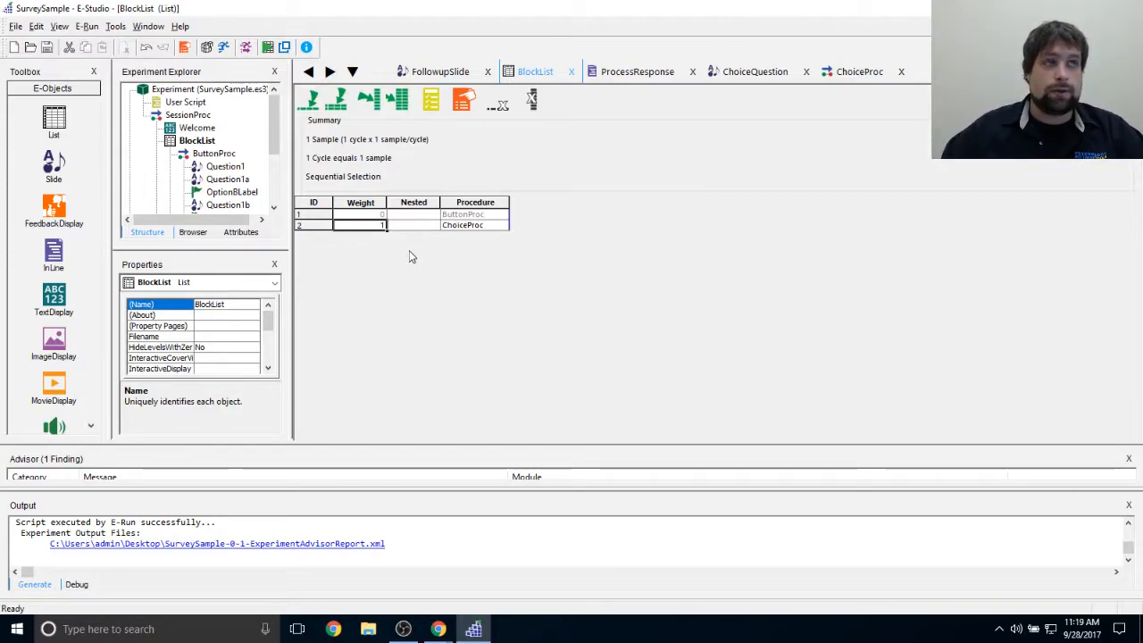
Step: Add a third row to BlockList with the procedure SliderProc and create that procedure in the experiment
click(309, 100)
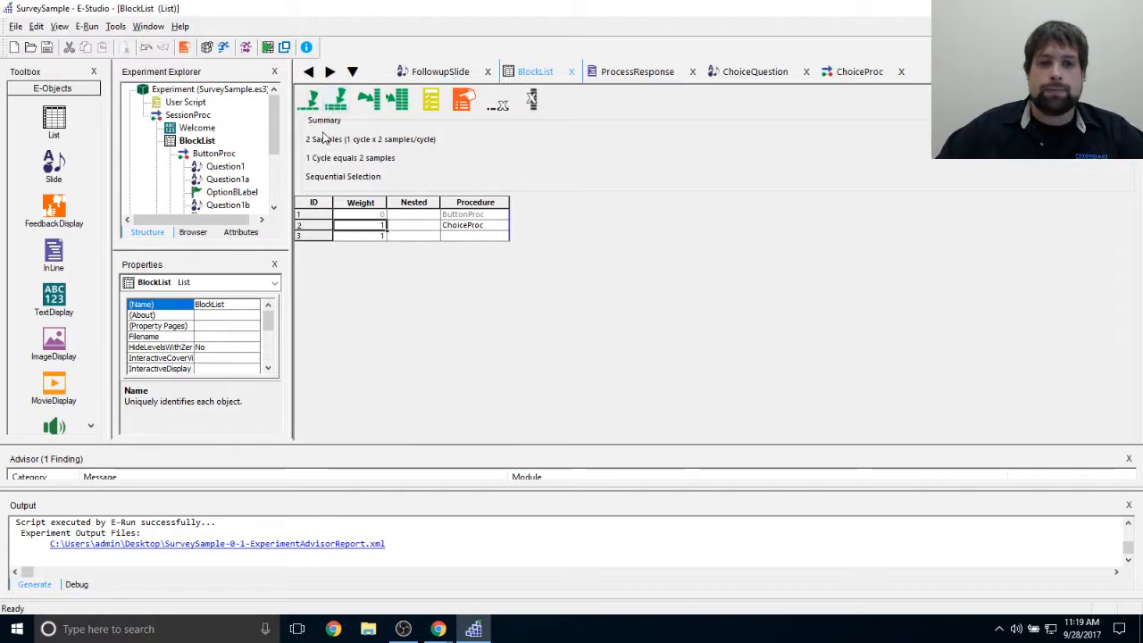
click(478, 236)
text(SliderProc)
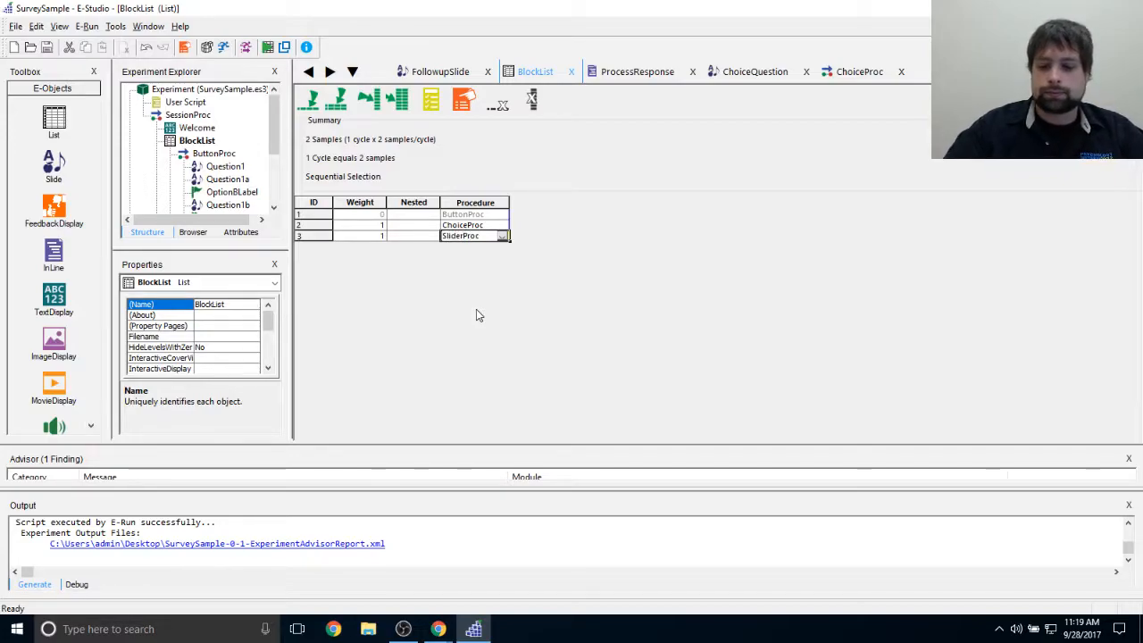
key(Return)
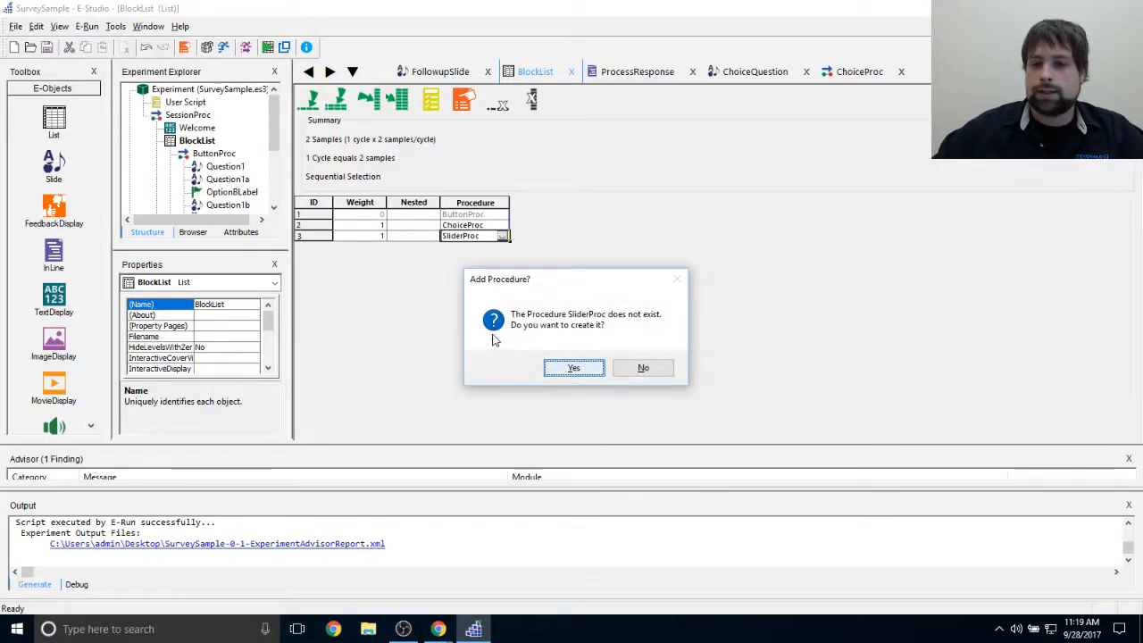
click(576, 367)
Step: Set the weight of the ChoiceProc row in BlockList to 0
click(377, 226)
text(0)
key(Return)
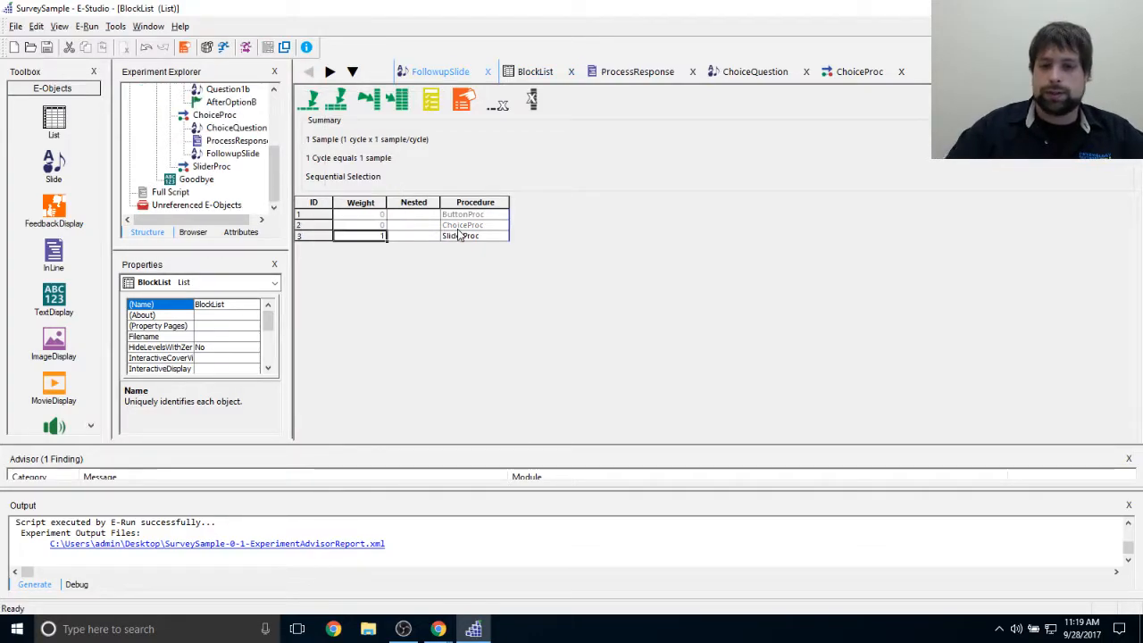
Step: Close all open object windows and leave only the SliderProc procedure open
double_click(210, 166)
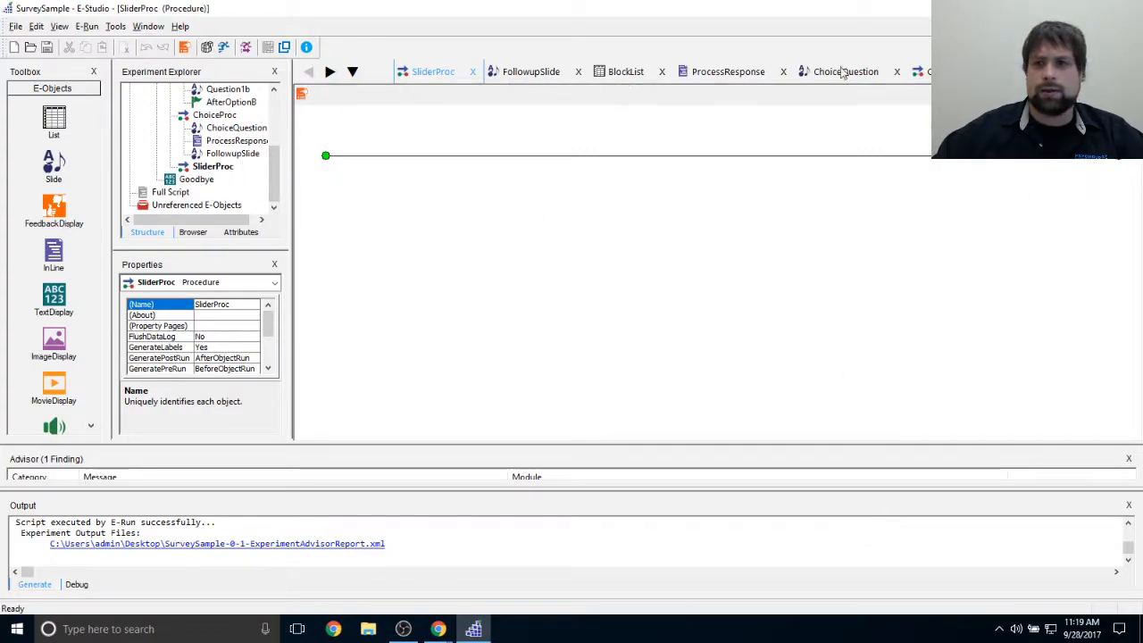
click(148, 26)
click(165, 89)
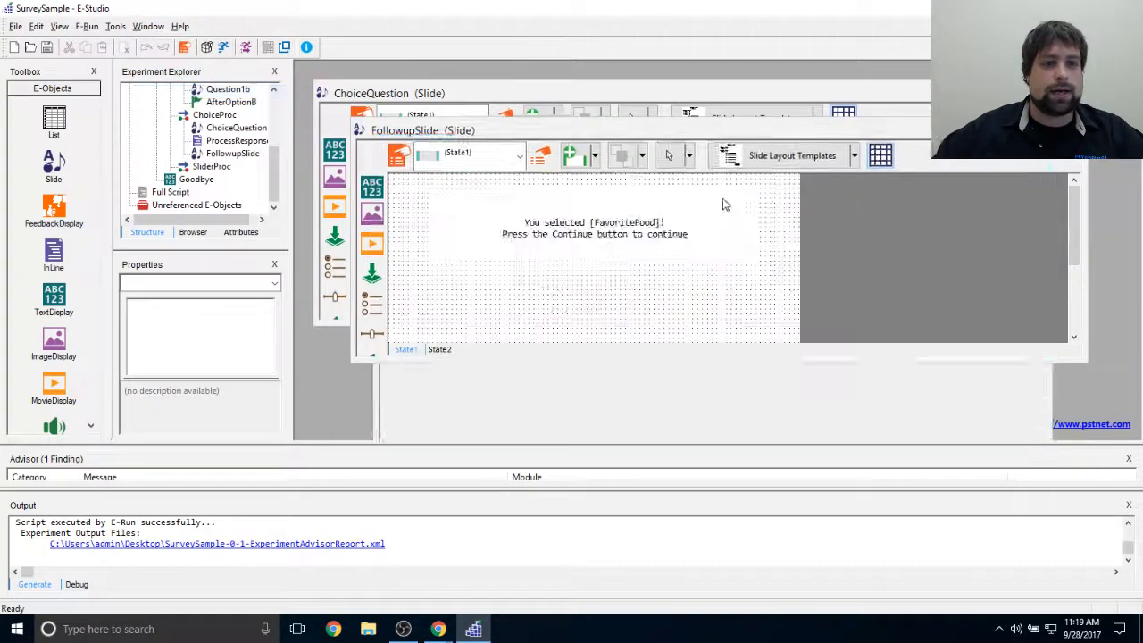
double_click(214, 167)
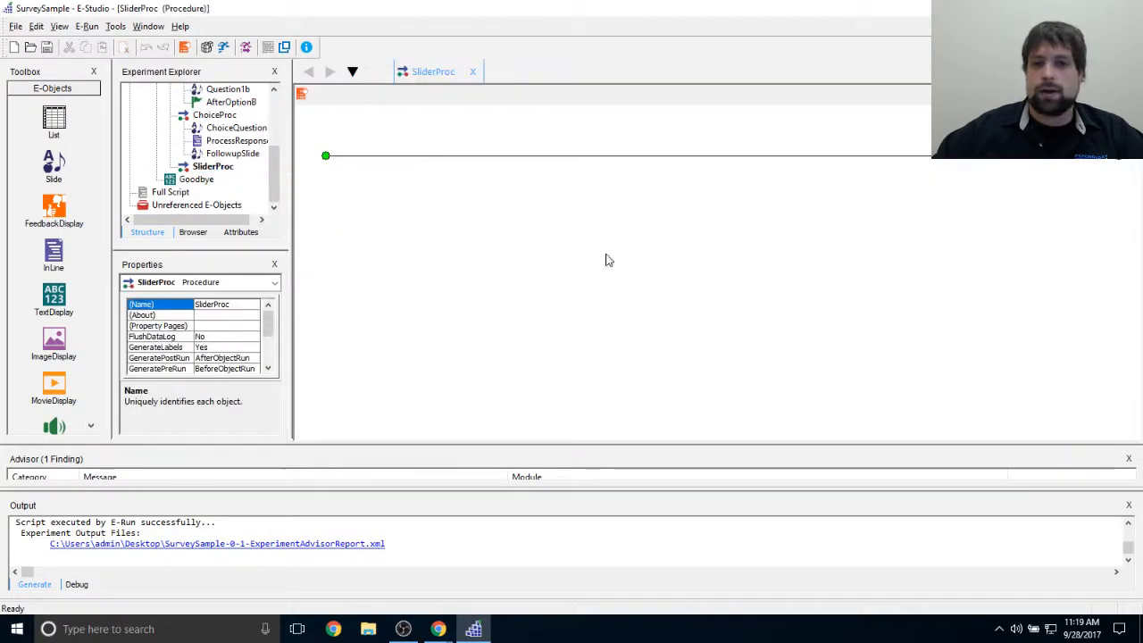
Step: Add a Slide object to the SliderProc timeline and rename it SliderQuestion
drag(54, 162, 384, 143)
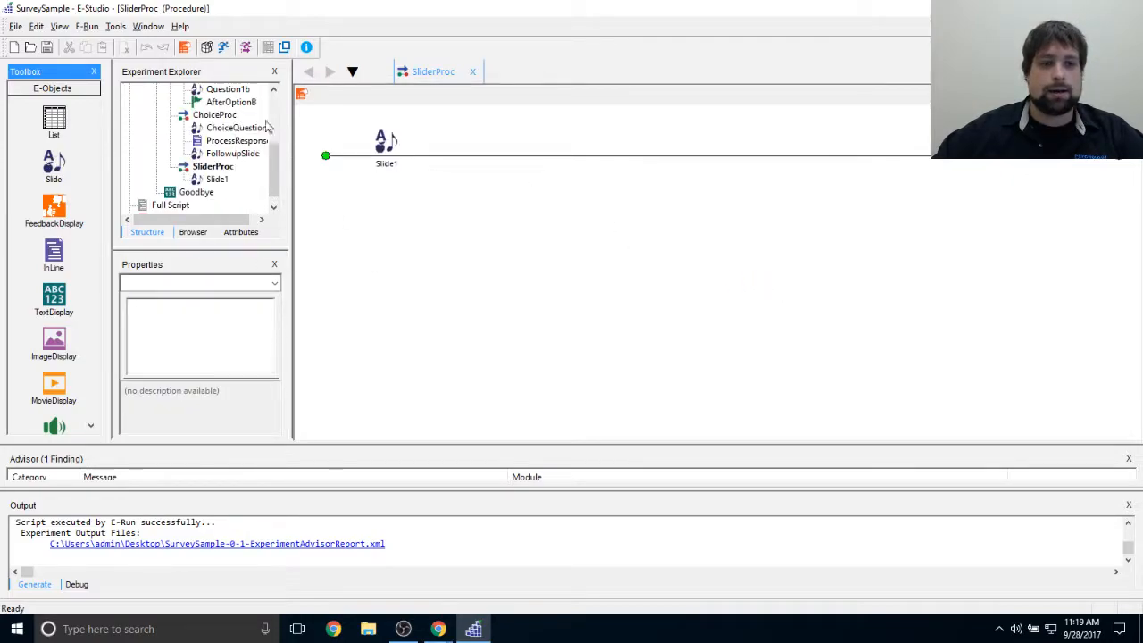
right_click(384, 142)
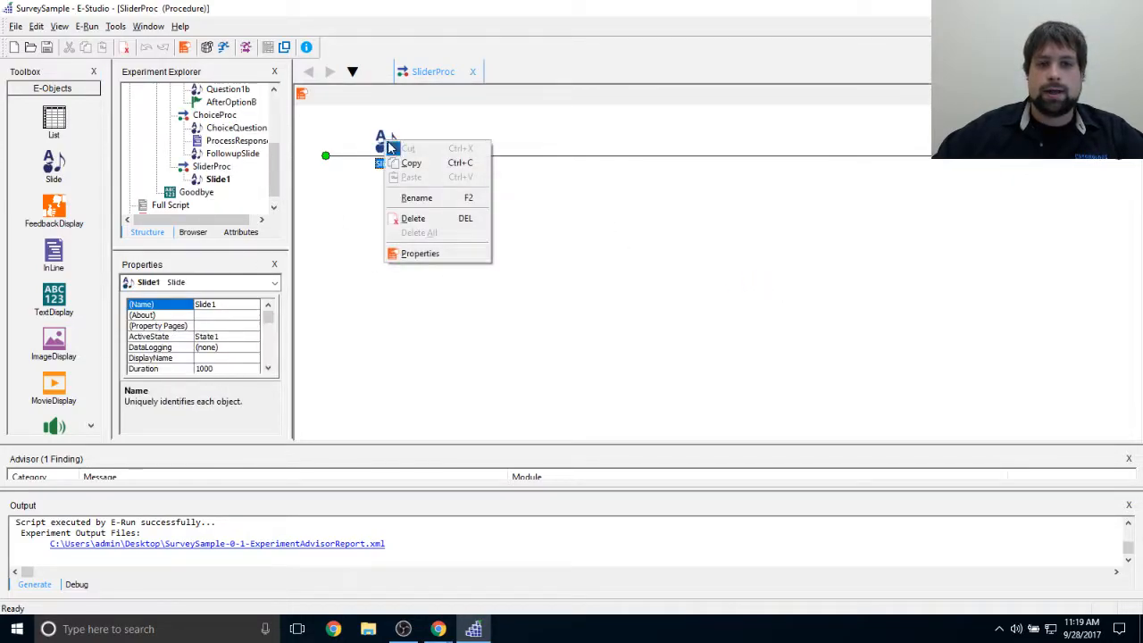
click(404, 197)
text(SliderQuestion)
key(Return)
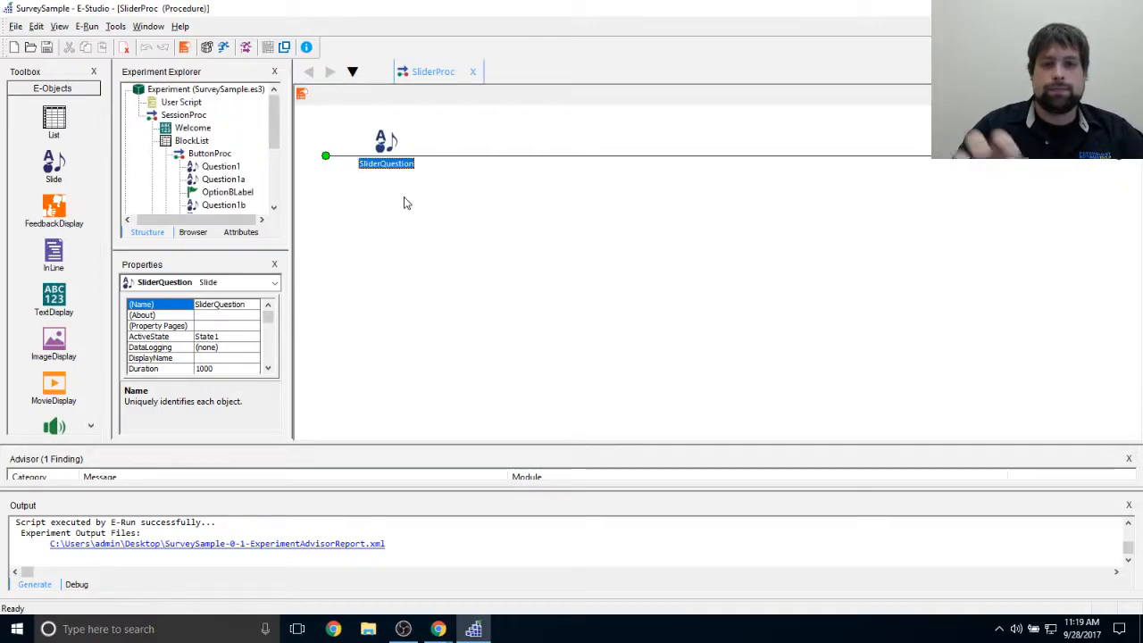
click(403, 203)
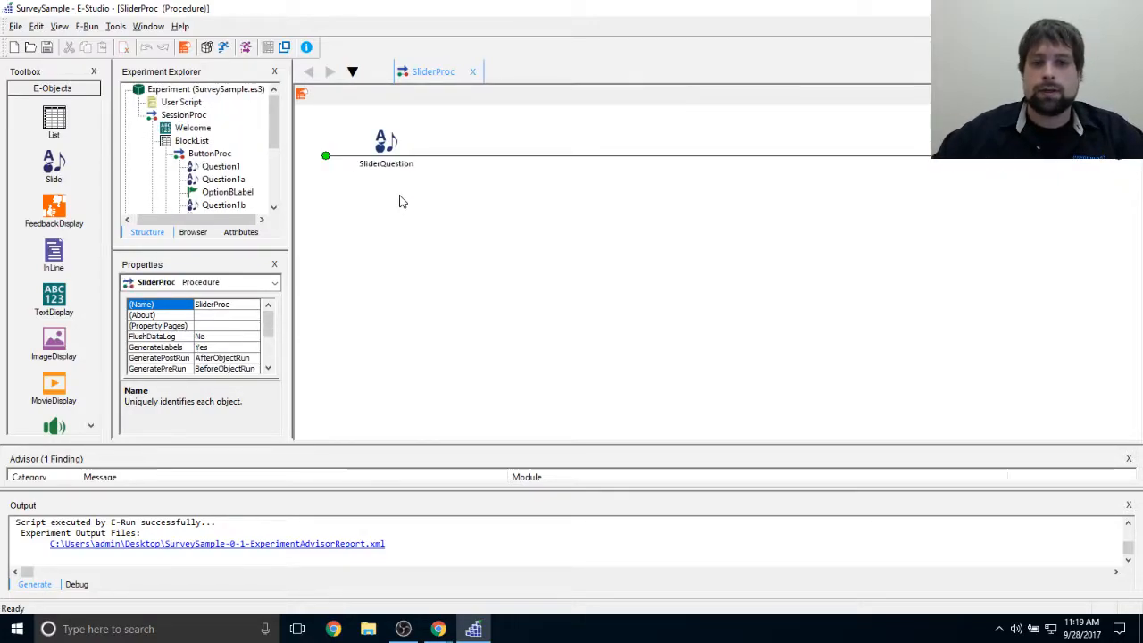
Step: Open SliderQuestion and apply the slider rating scale layout template "10-Point, Show Value, All Labels, Text Prompt"
double_click(386, 145)
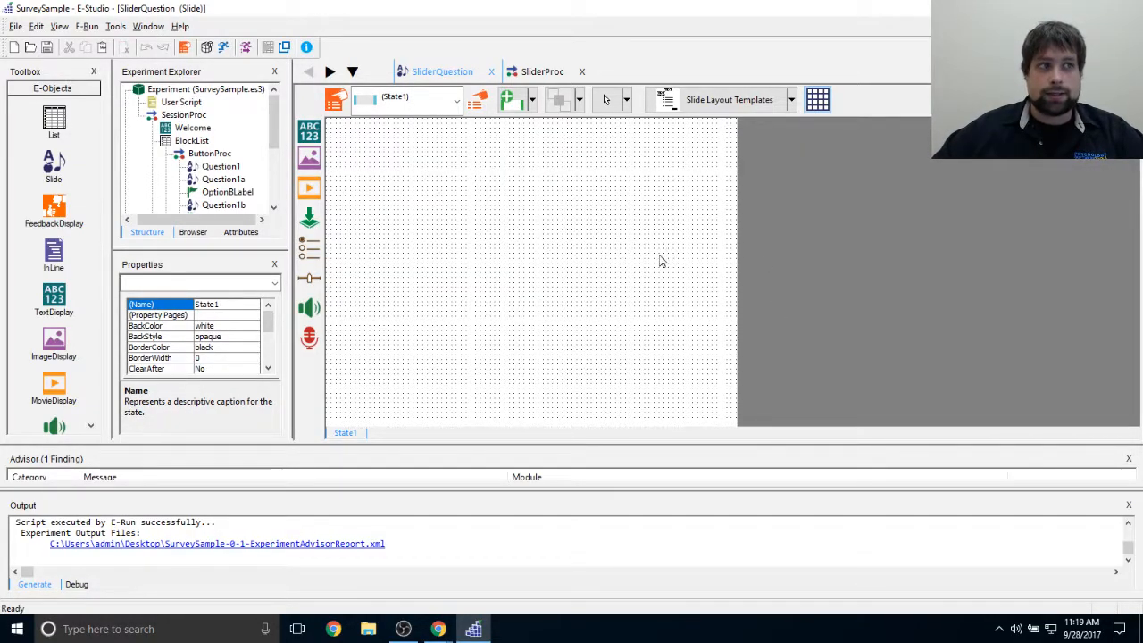
click(791, 100)
scroll(574, 357, down, 10)
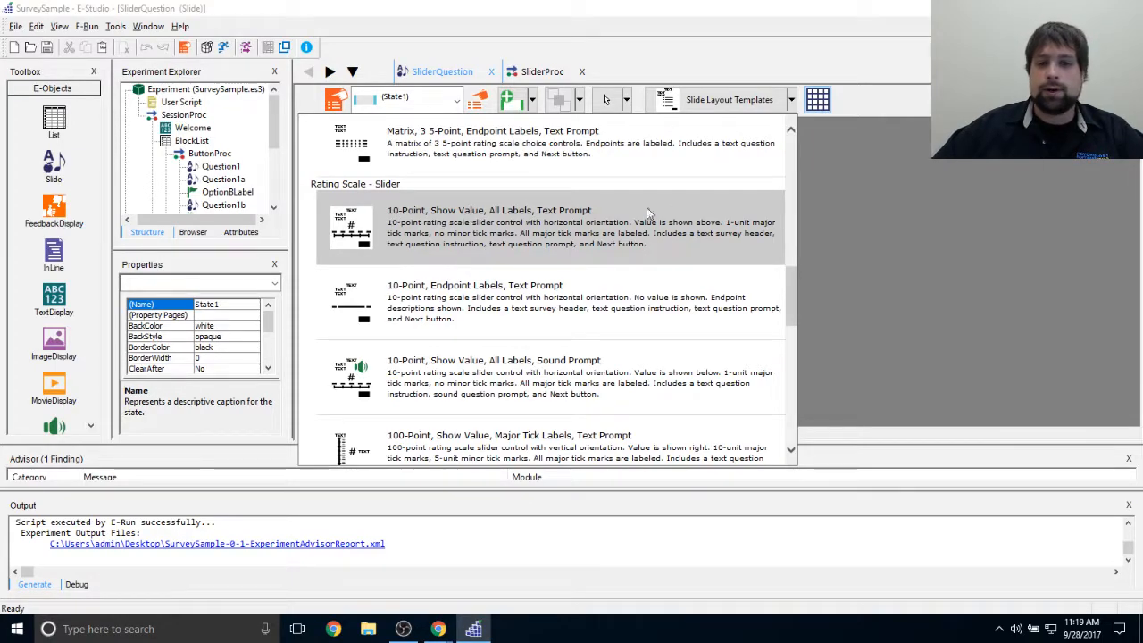
click(559, 218)
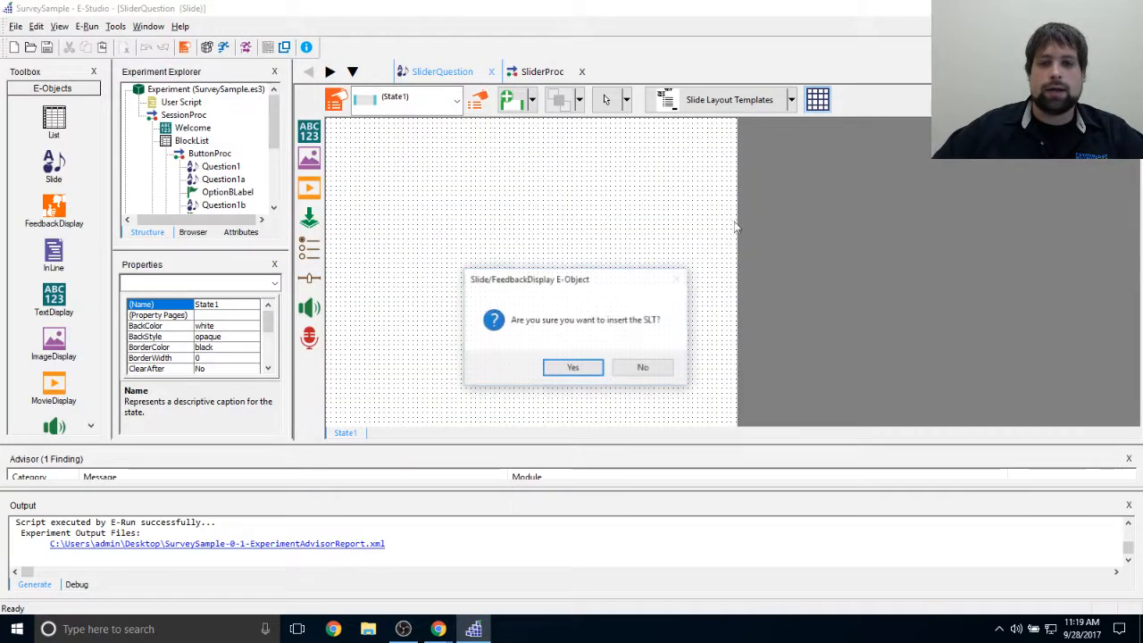
click(591, 366)
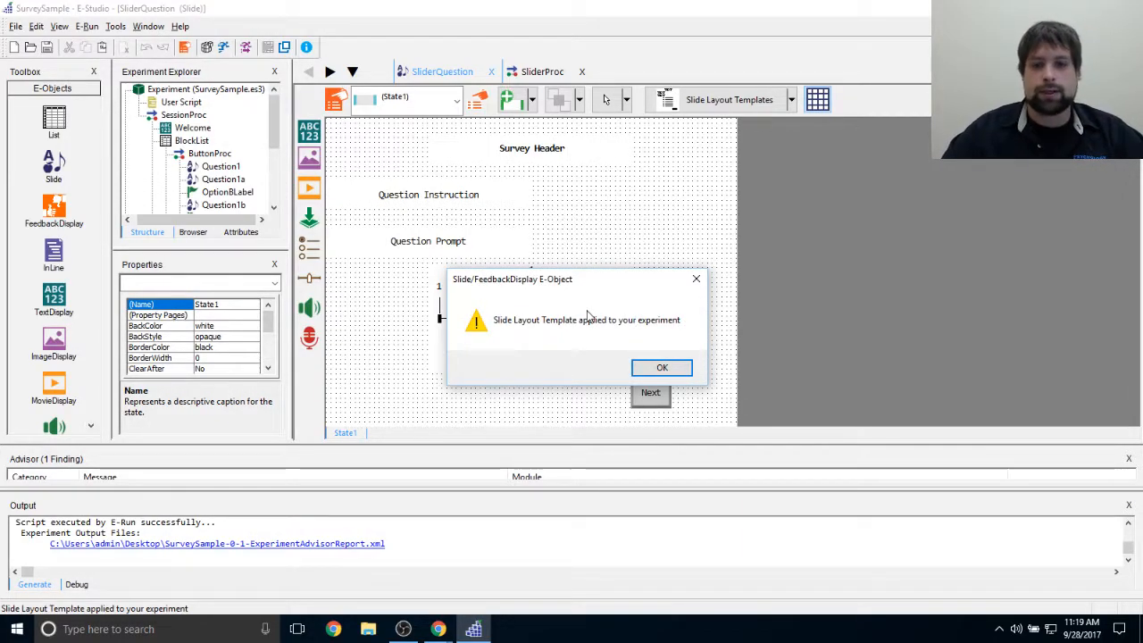
click(660, 369)
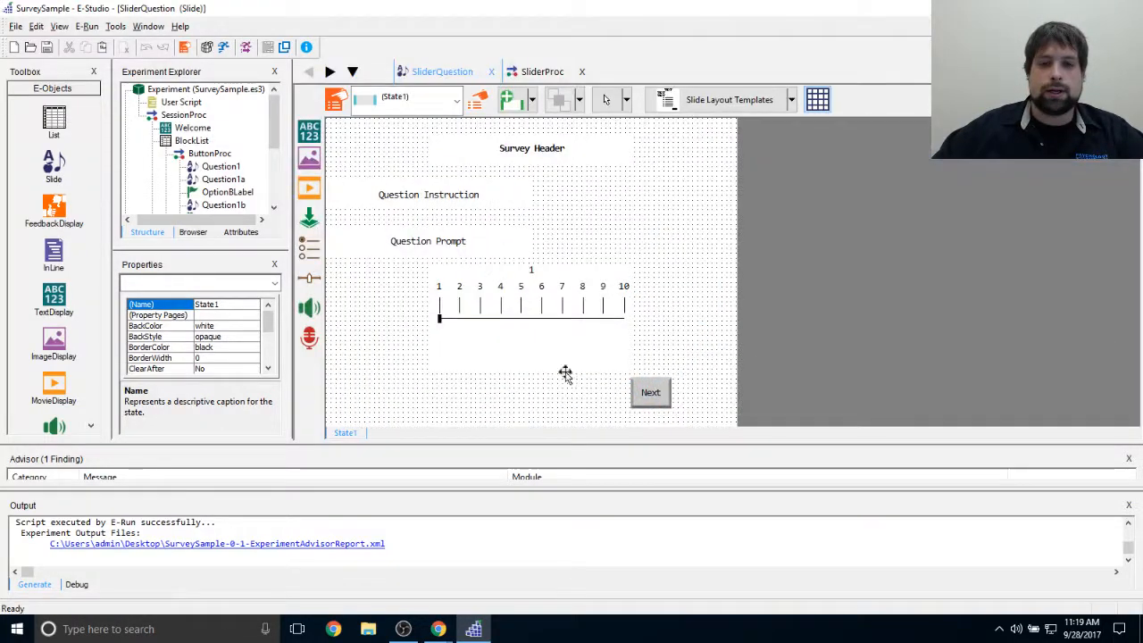
Step: Delete the Survey Header and Question Instruction text objects from SliderQuestion
drag(275, 120, 278, 142)
click(433, 154)
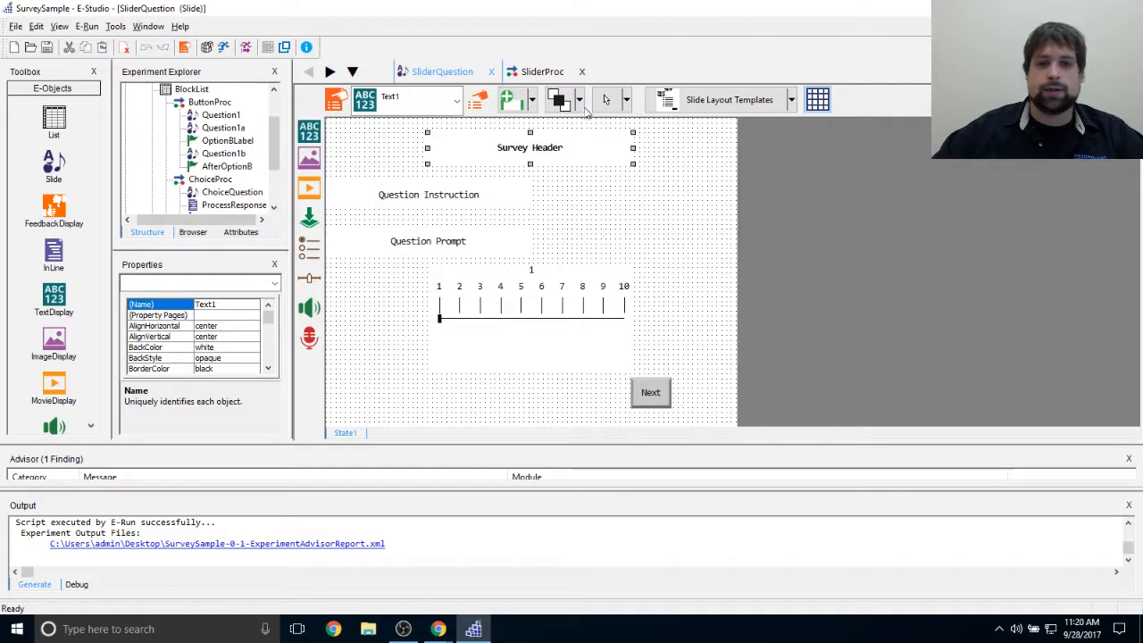
ctrl+click(479, 198)
key(Delete)
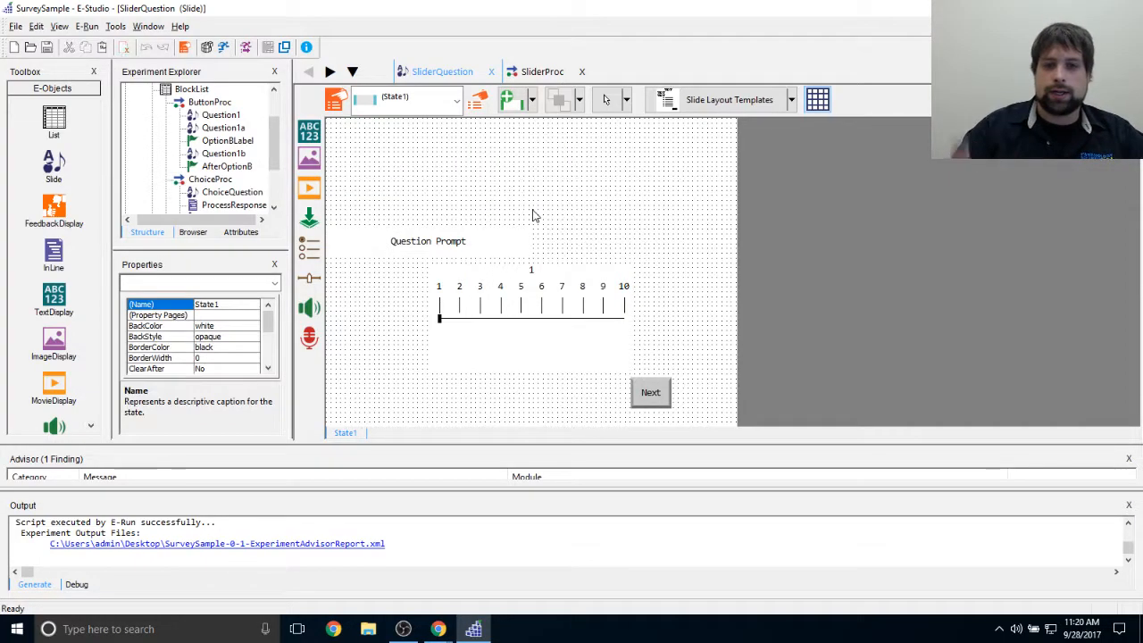
Step: Move the Question Prompt text to the upper middle of the slide and replace it with "Please pick a number between 1 and 10"
drag(476, 250, 577, 176)
double_click(560, 174)
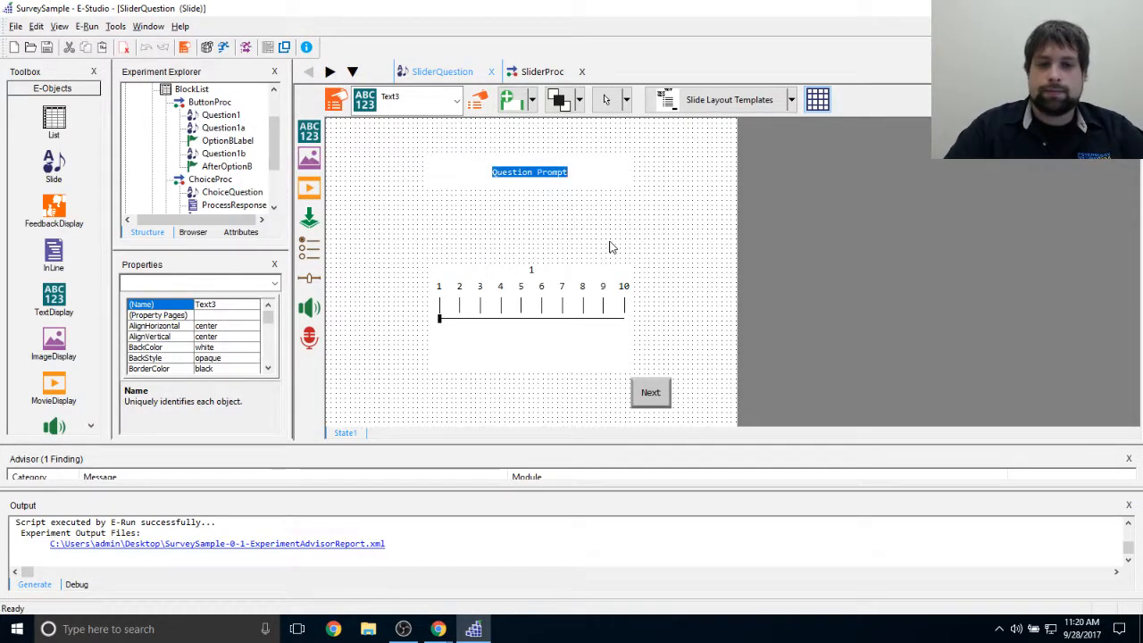
text(P)
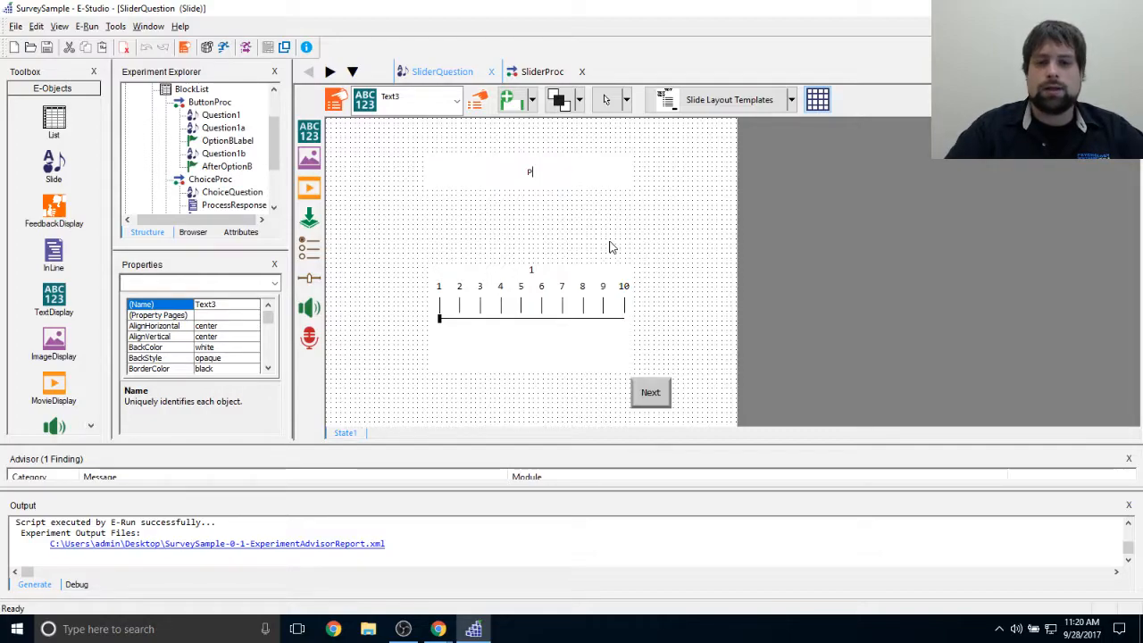
text(lease pick a number between 1 and 10)
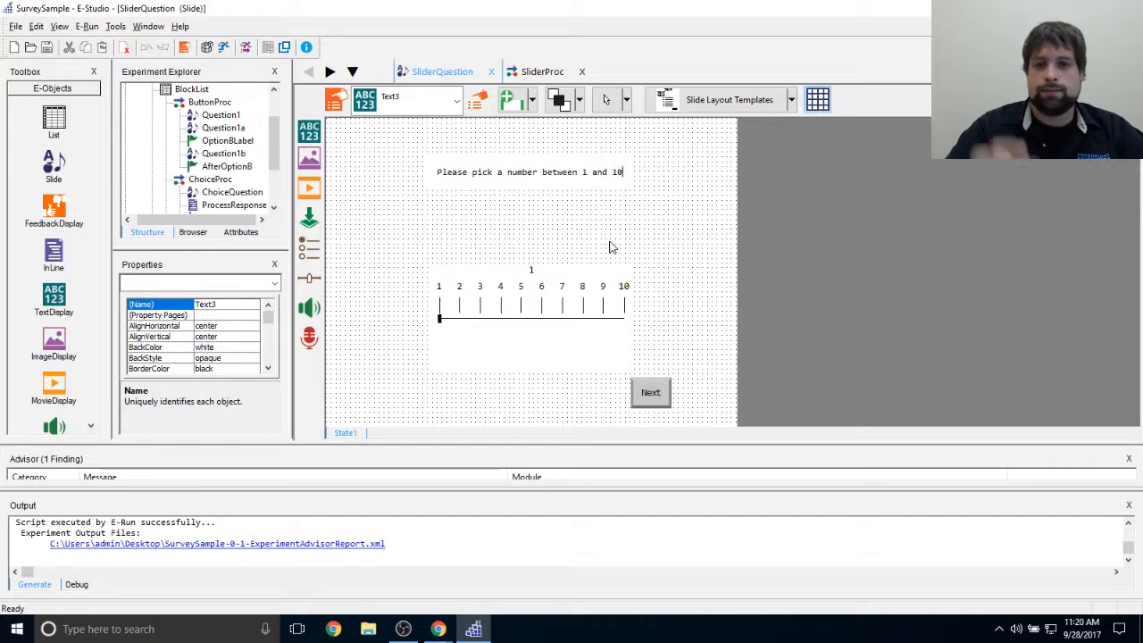
click(611, 247)
Step: Enlarge the prompt's text box on SliderQuestion and move the slider slightly upward beneath it
click(587, 165)
drag(632, 186, 700, 215)
drag(632, 187, 607, 182)
click(632, 255)
drag(528, 303, 536, 288)
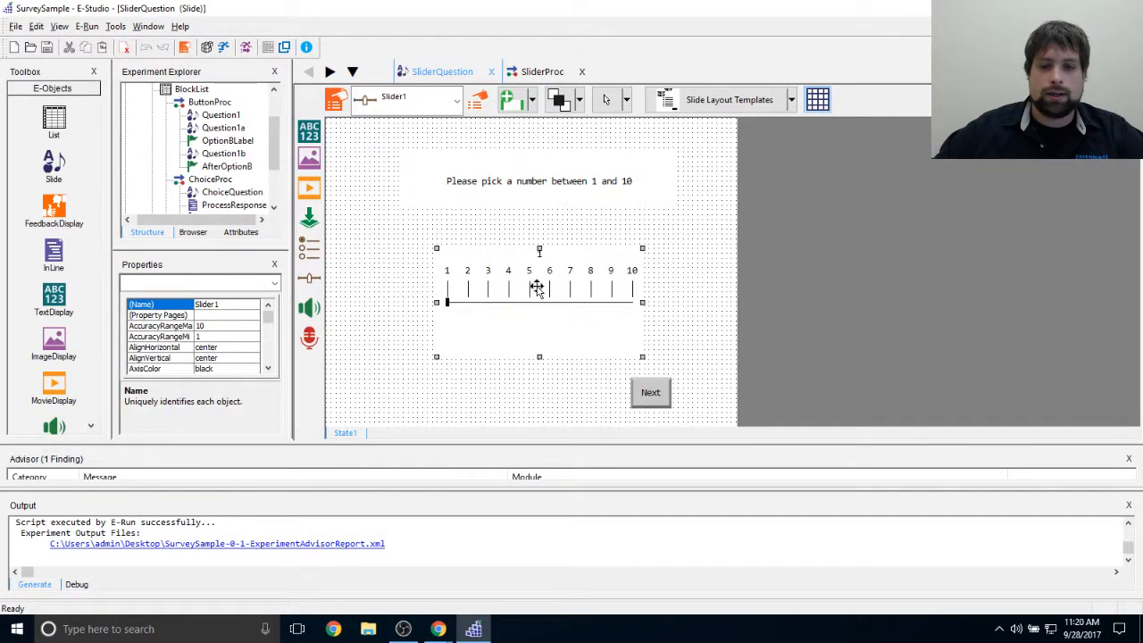
click(503, 388)
click(334, 98)
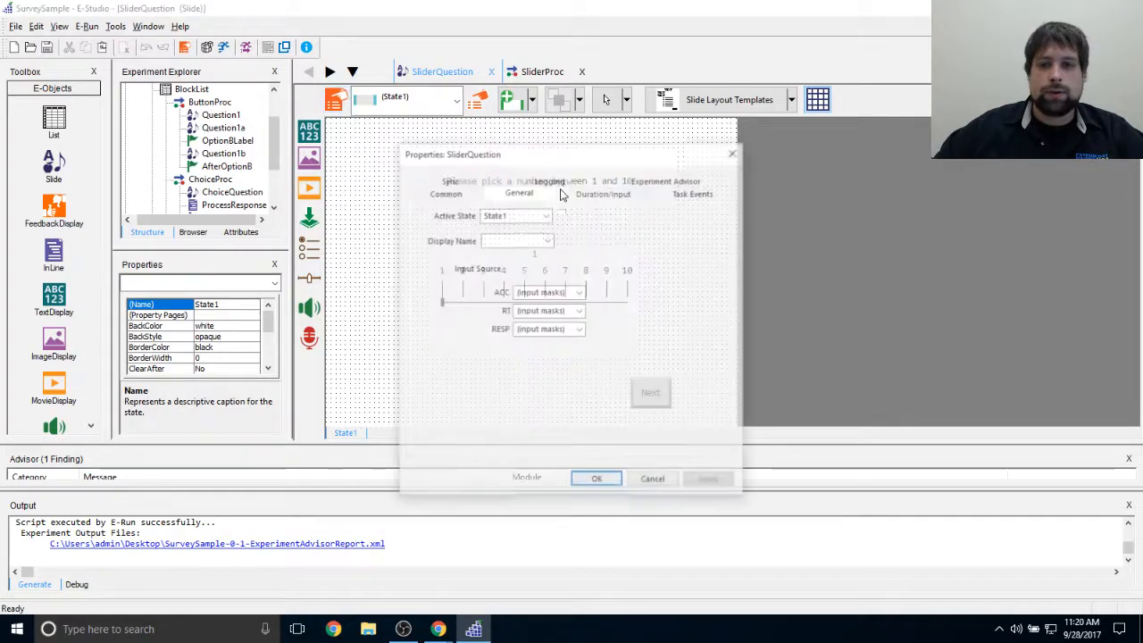
click(734, 152)
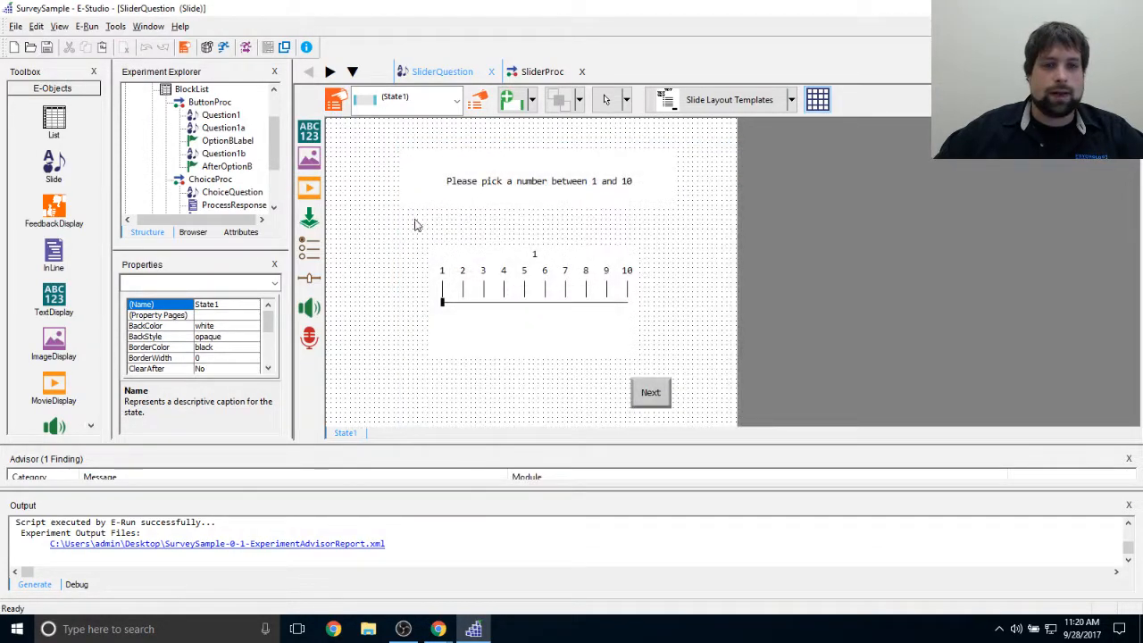
Step: Start a windowed test run of the experiment with subject number 9
click(284, 47)
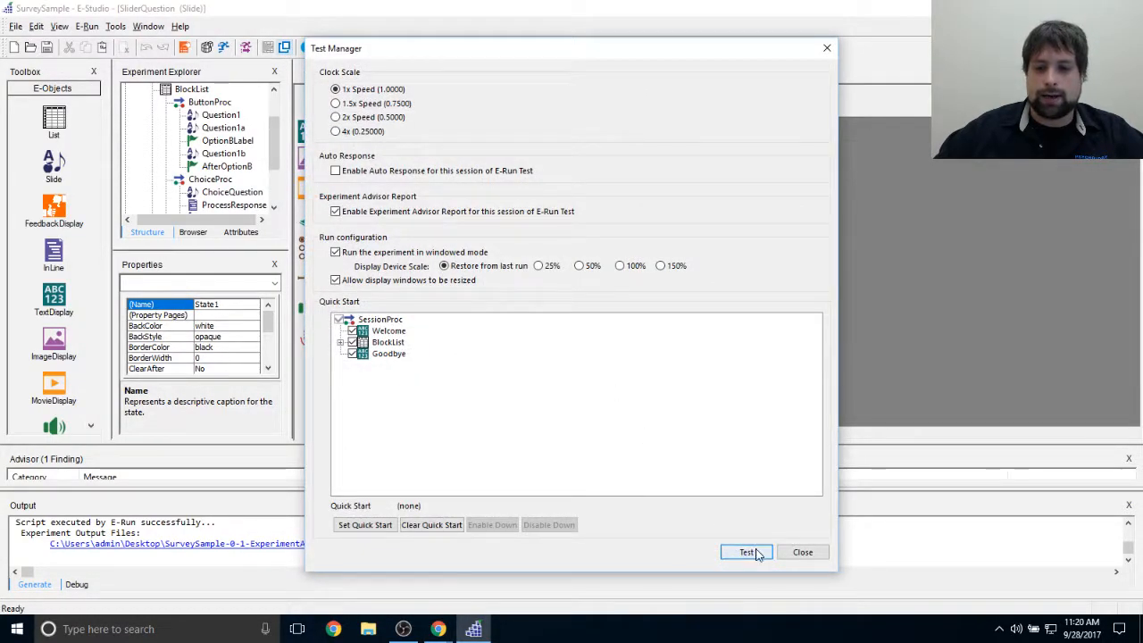
click(752, 549)
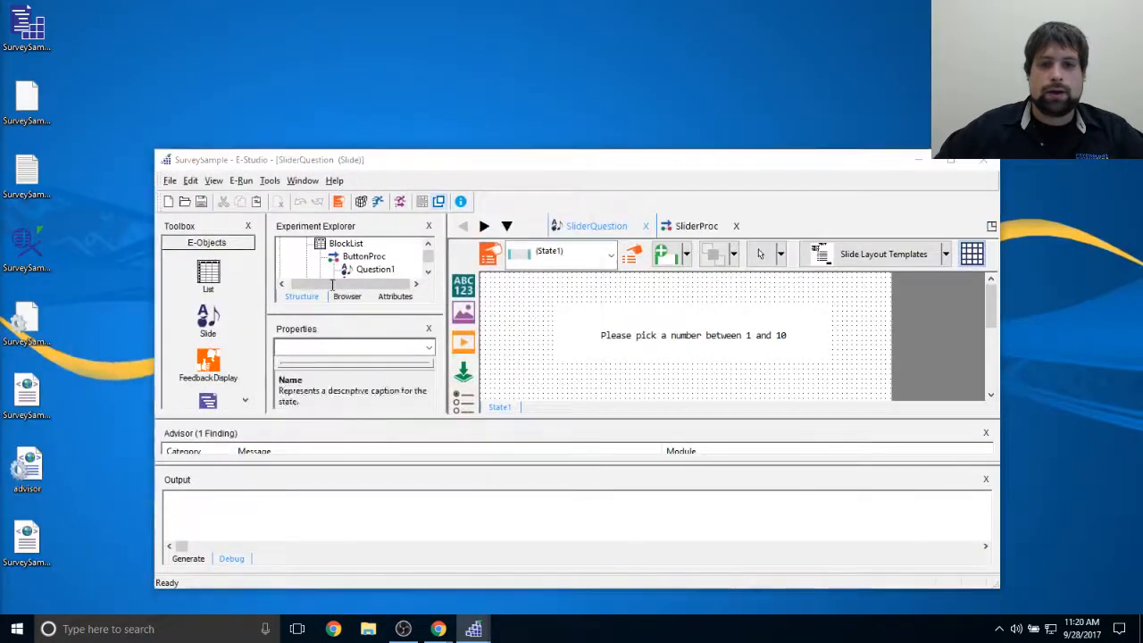
text(3)
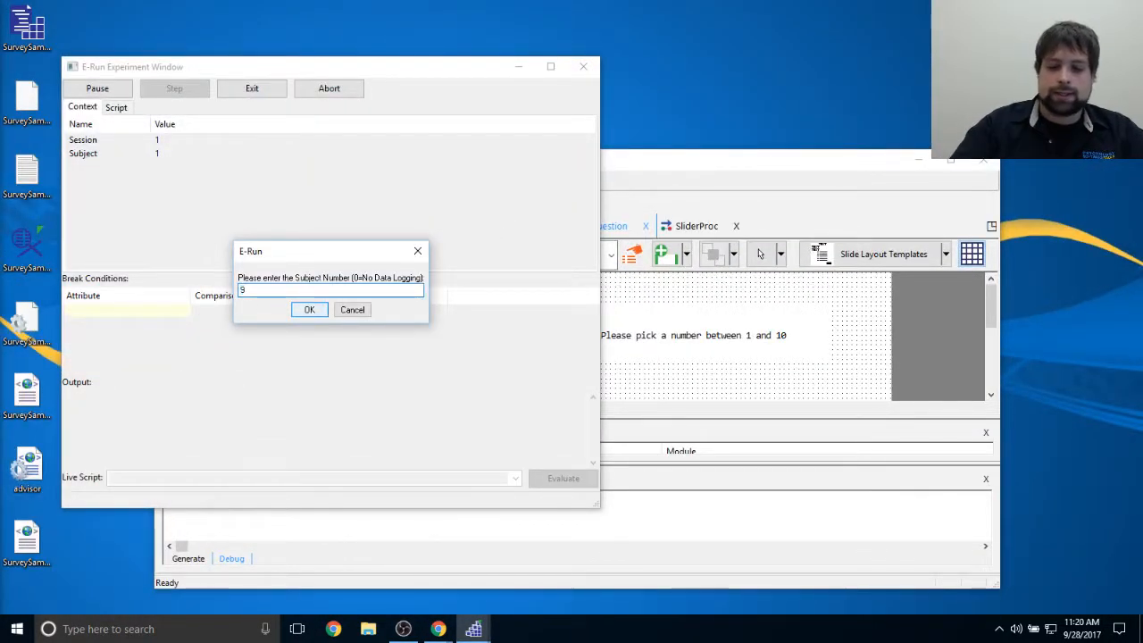
key(Return)
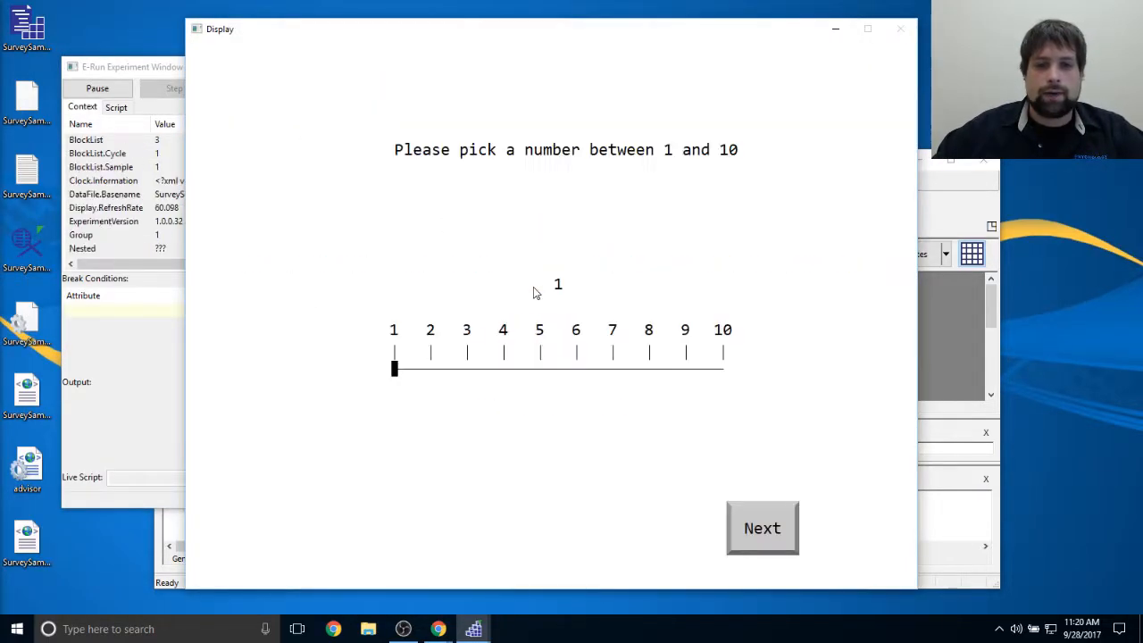
Step: Test the slider by moving it to 4 and to 5, submit the response and exit the run
drag(426, 358, 525, 326)
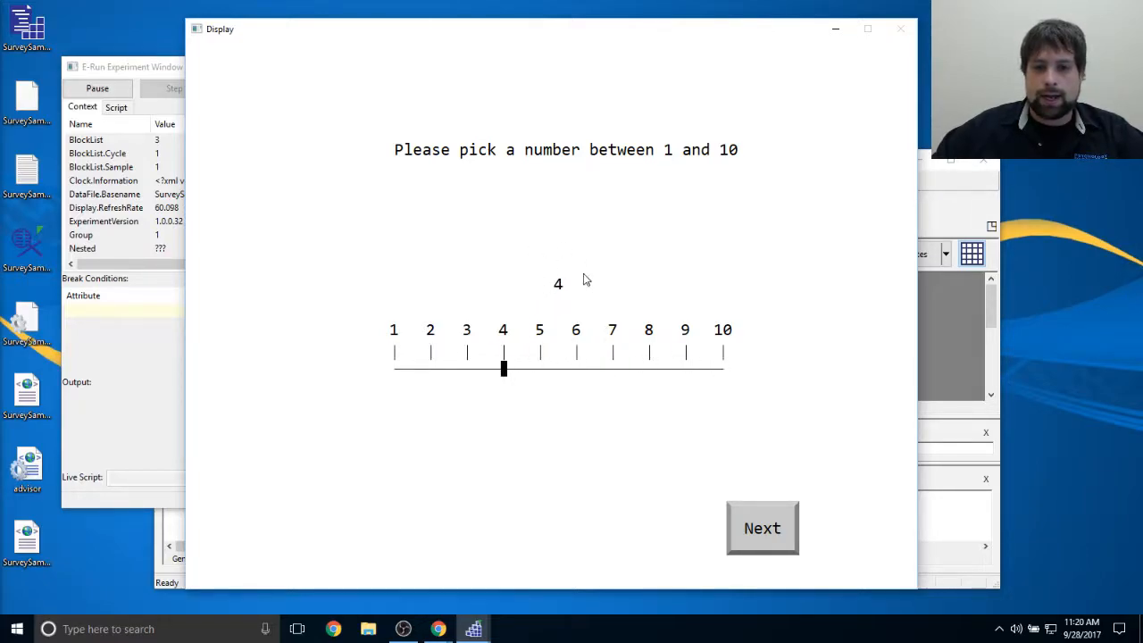
drag(390, 373, 539, 368)
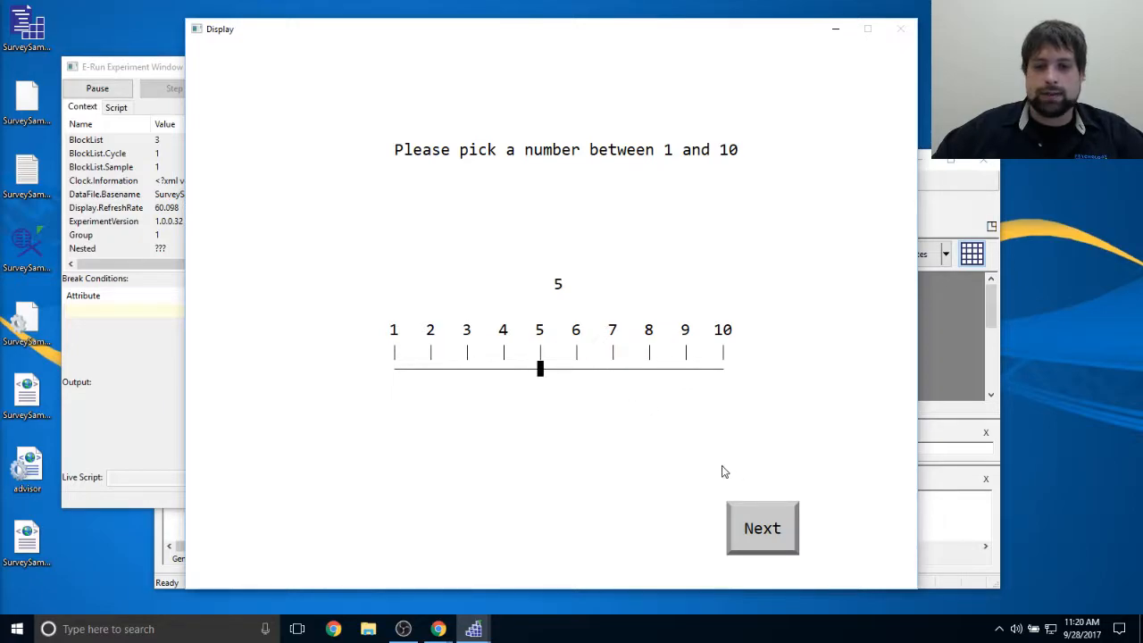
click(763, 530)
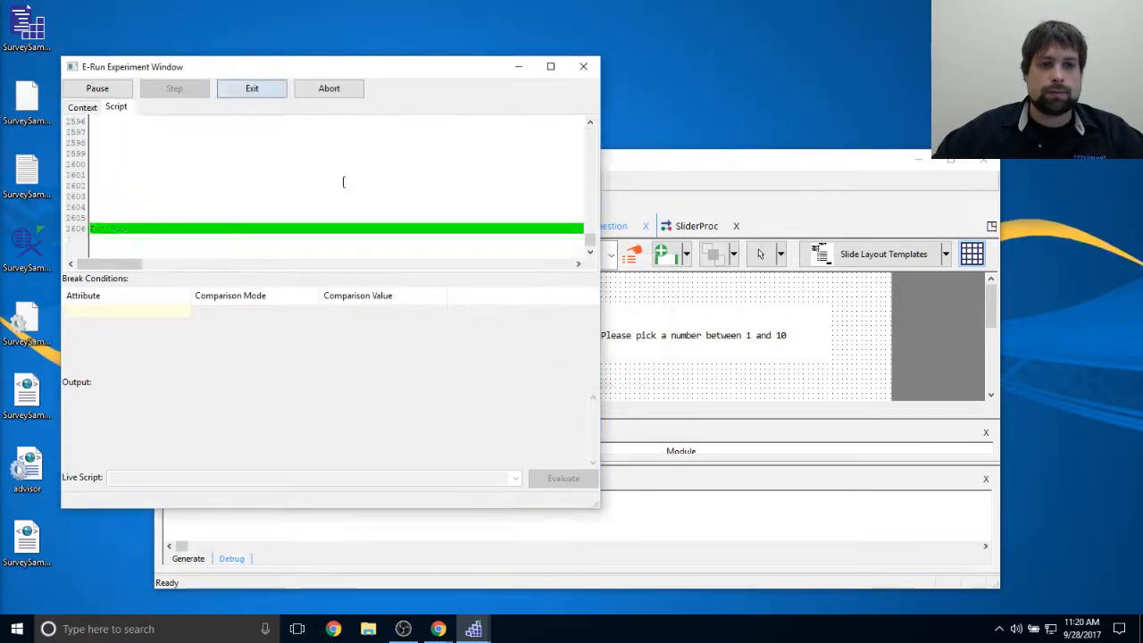
click(256, 89)
Step: Open SliderQuestion's properties and set the ACC input source to Slider1
drag(272, 119, 273, 179)
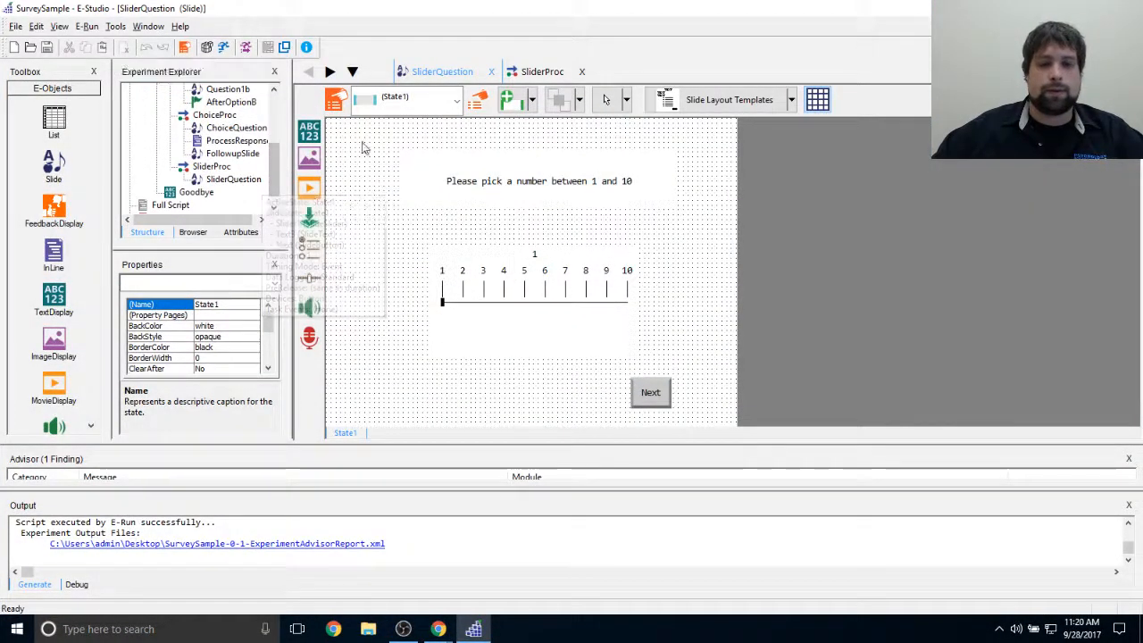
click(335, 99)
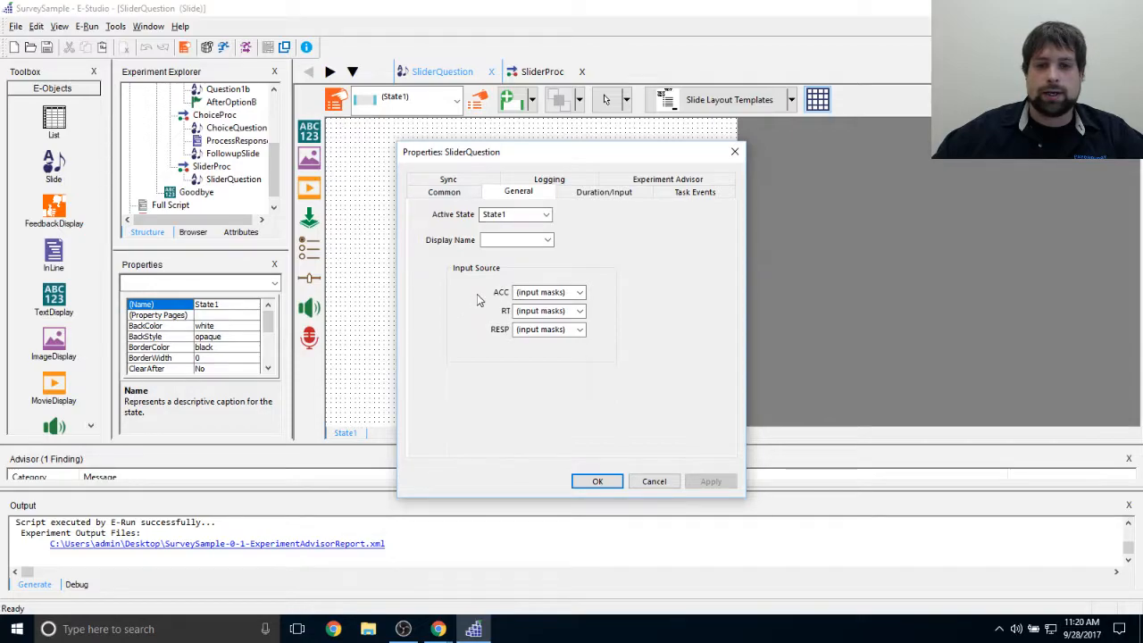
drag(554, 160, 534, 161)
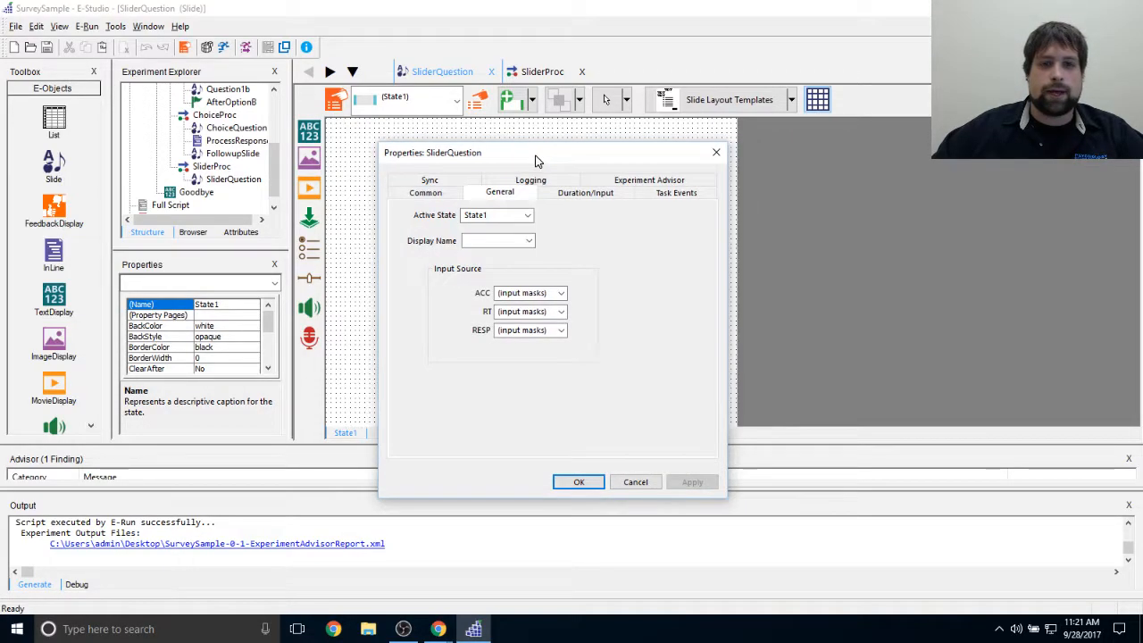
click(560, 293)
click(516, 312)
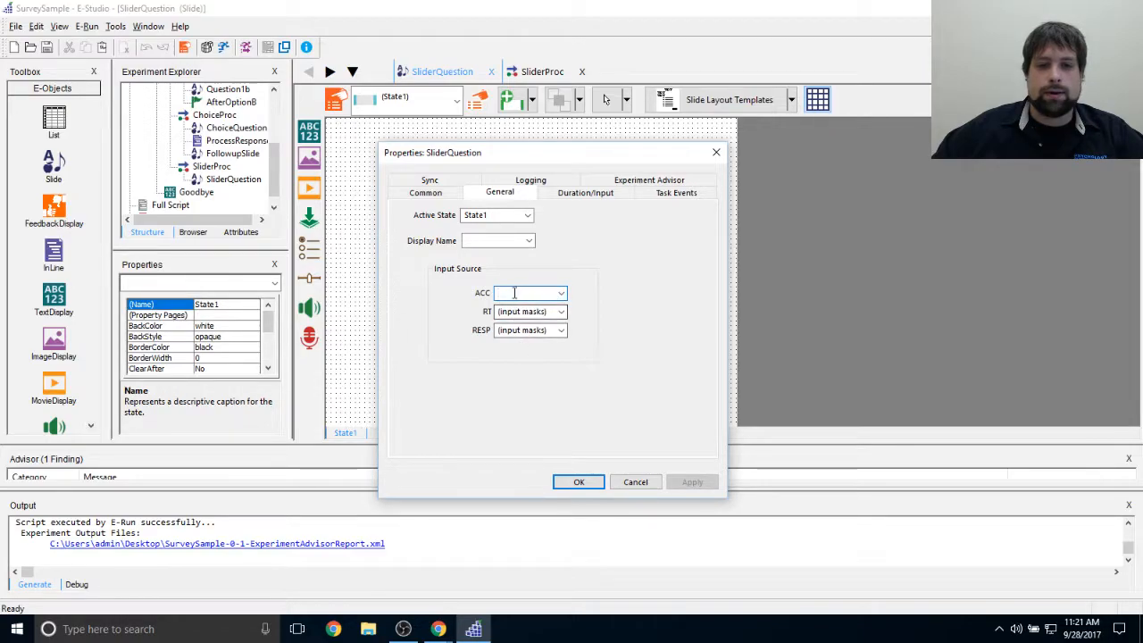
click(561, 294)
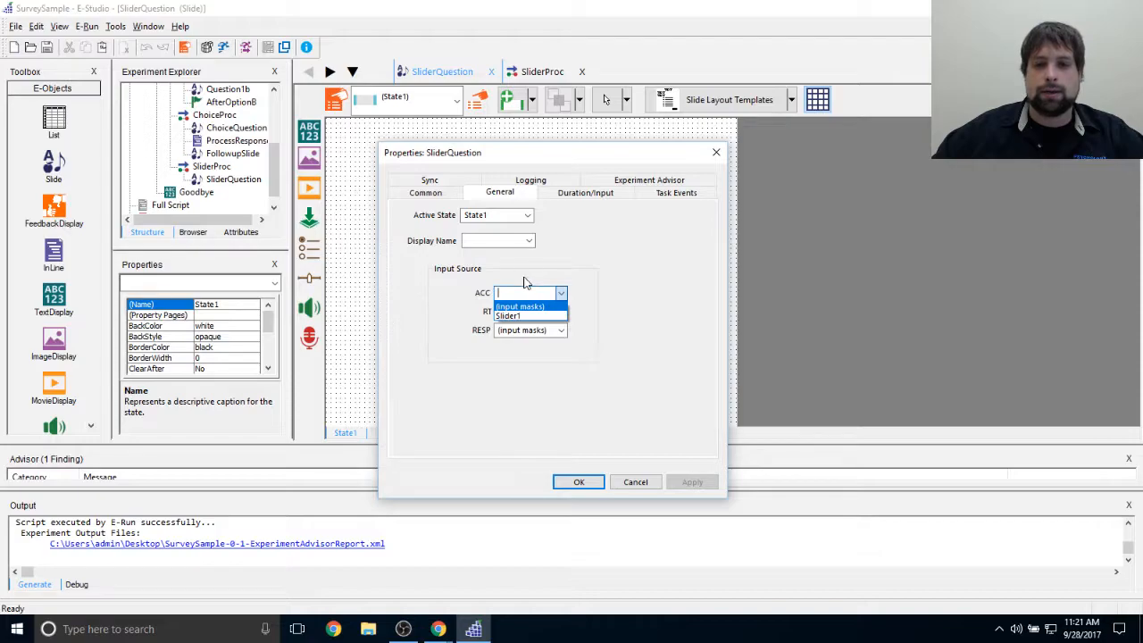
click(518, 316)
Step: Set SliderQuestion's RT and RESP input sources to Slider1 and apply the properties
click(560, 311)
click(553, 324)
click(561, 312)
click(549, 334)
click(560, 331)
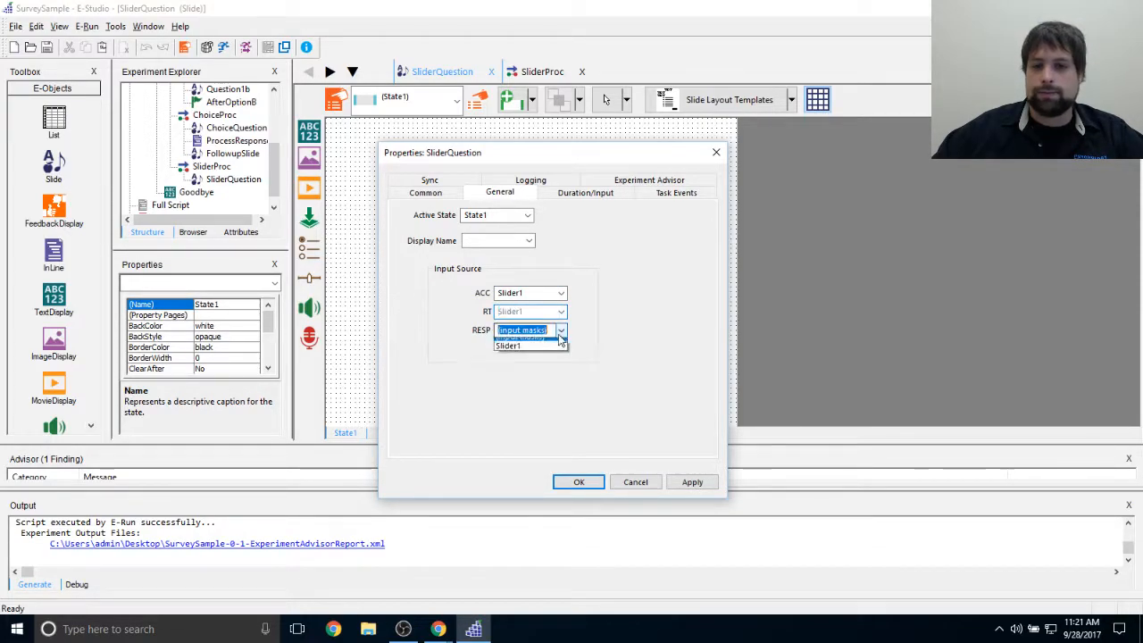
click(547, 354)
click(693, 482)
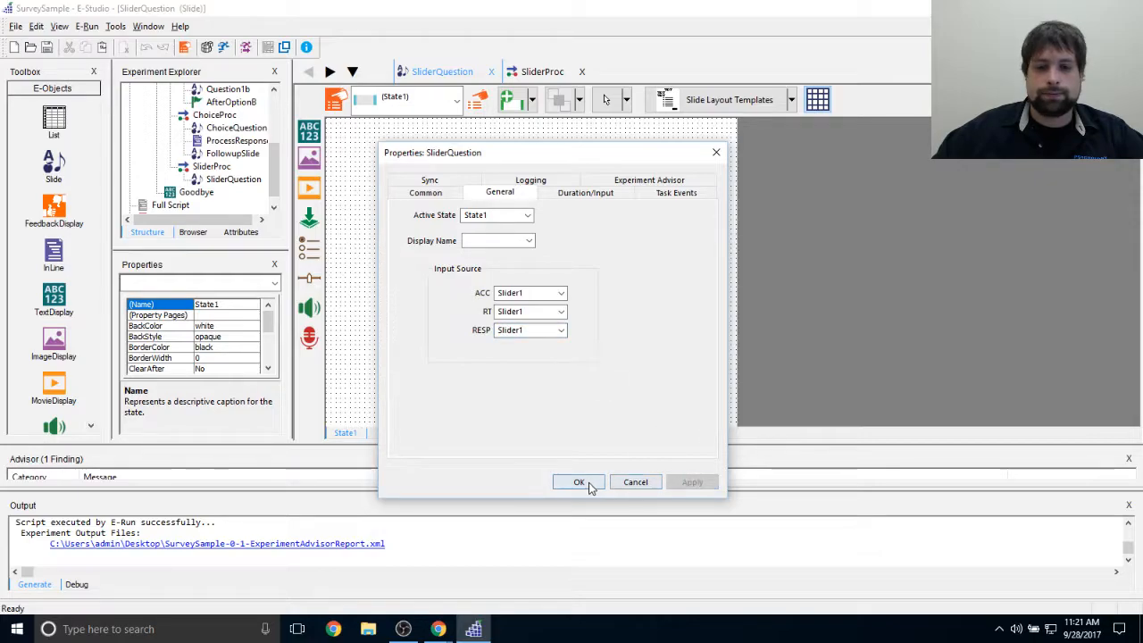
click(589, 483)
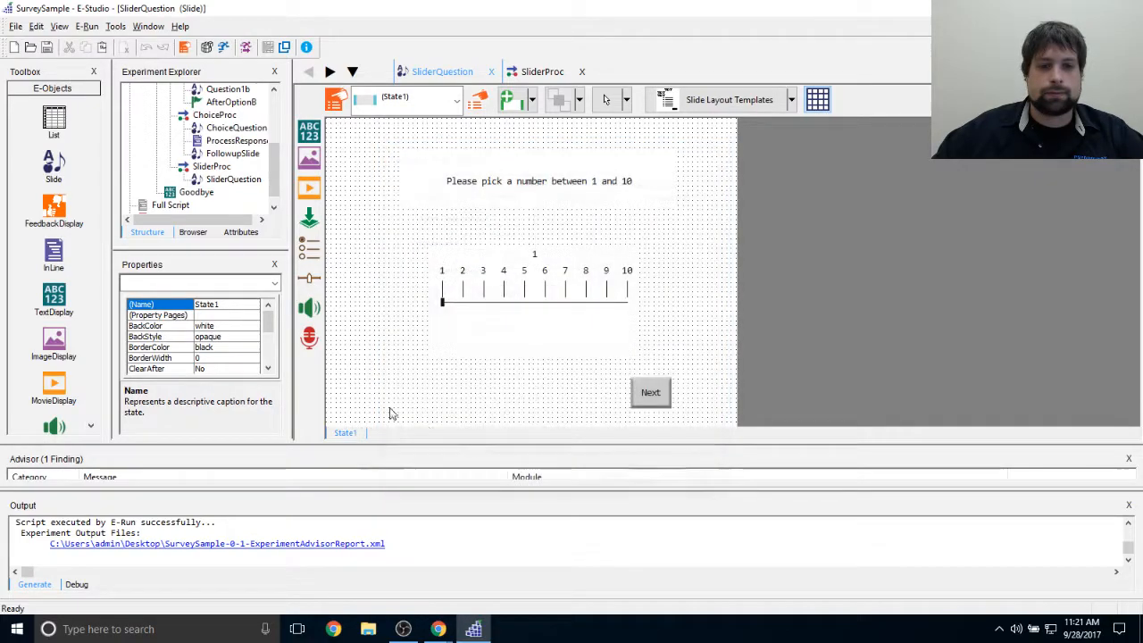
Step: Add an InLine object after SliderQuestion in SliderProc and open its script editor
double_click(219, 167)
click(328, 231)
drag(54, 254, 666, 282)
double_click(462, 159)
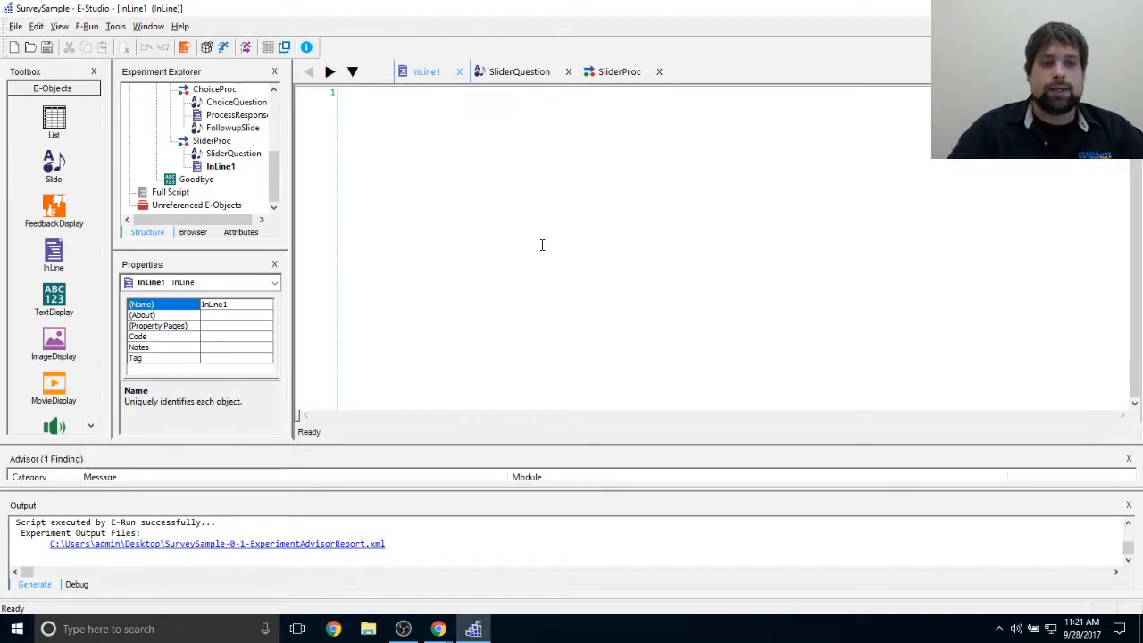
Step: Write an "If SliderQuestion > 5 Then" condition in the InLine that debug-prints "This is greater than 5!"
click(586, 175)
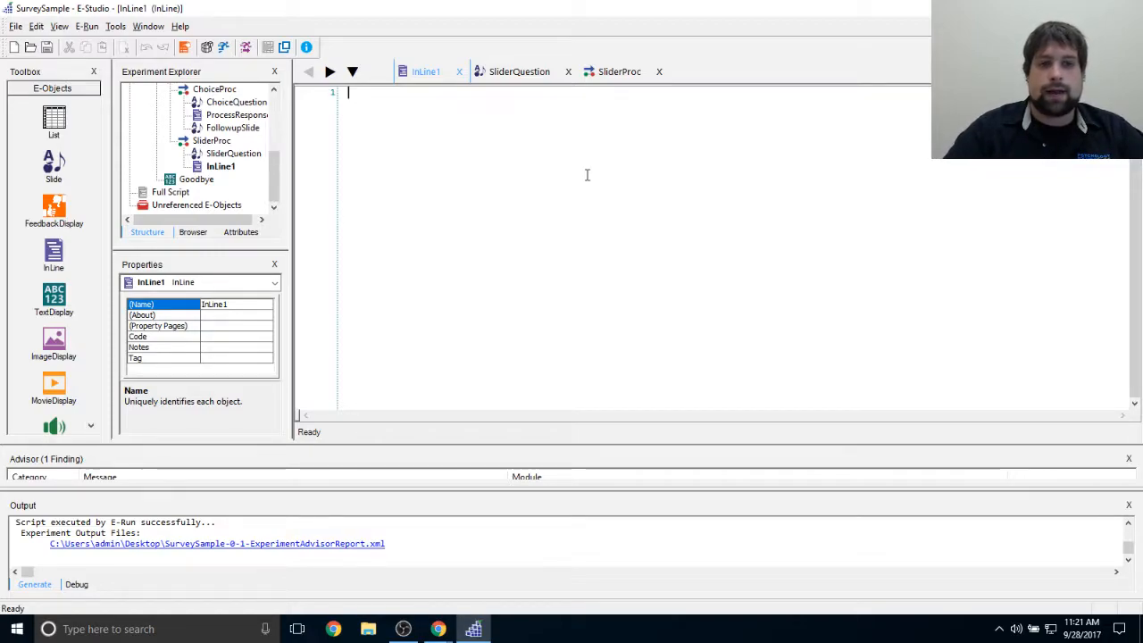
text(If SliderQ)
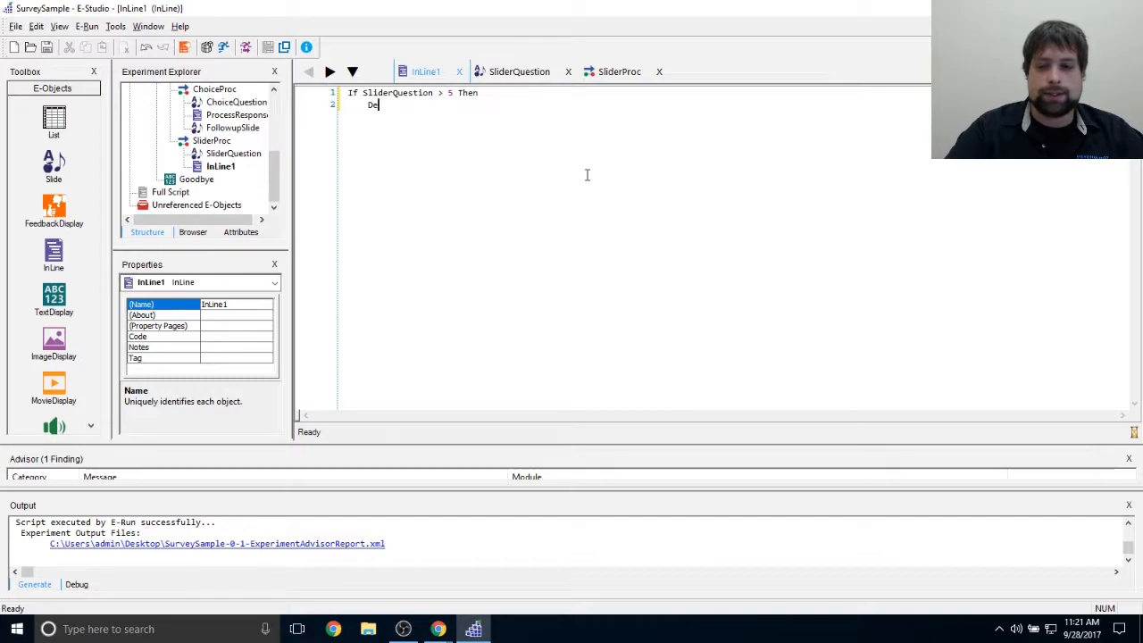
text(.Print)
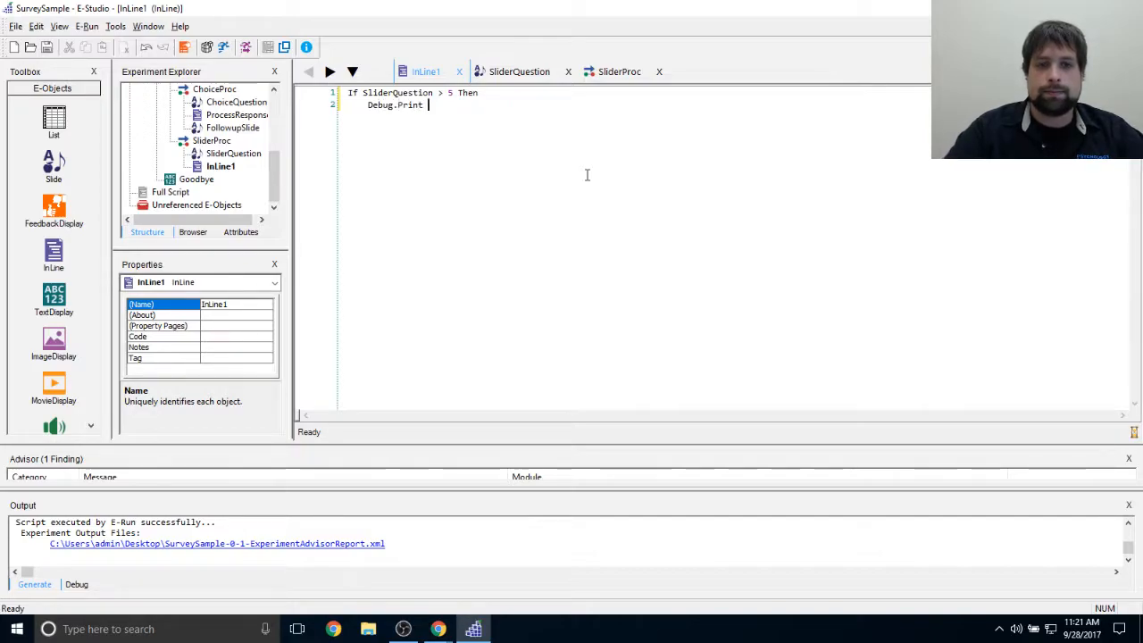
text( "This is great)
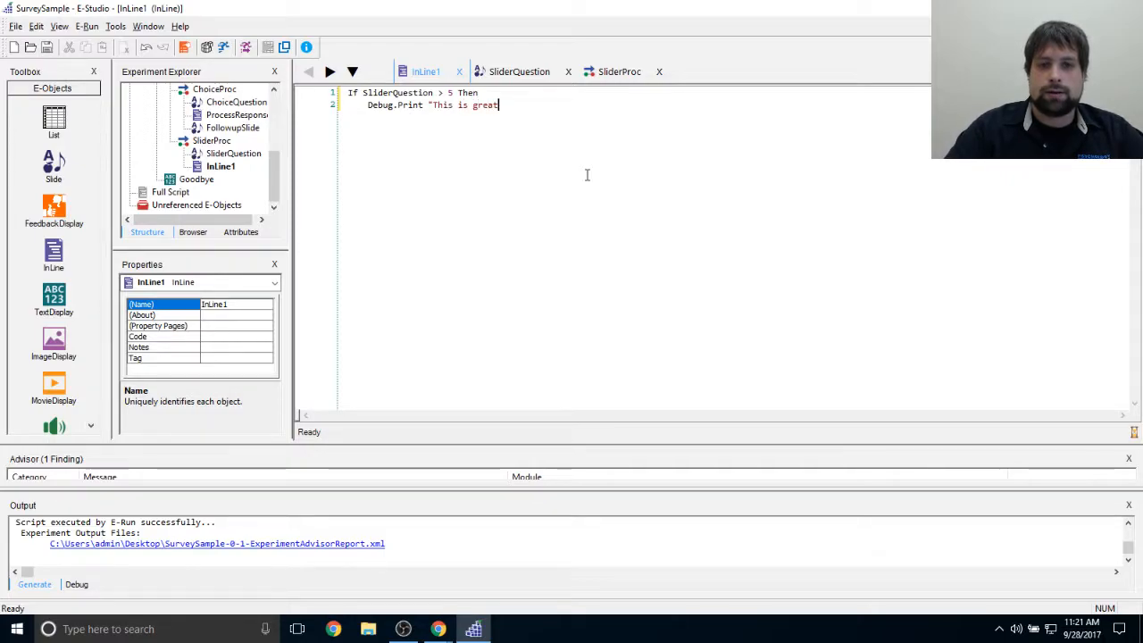
text(er than 5!" El)
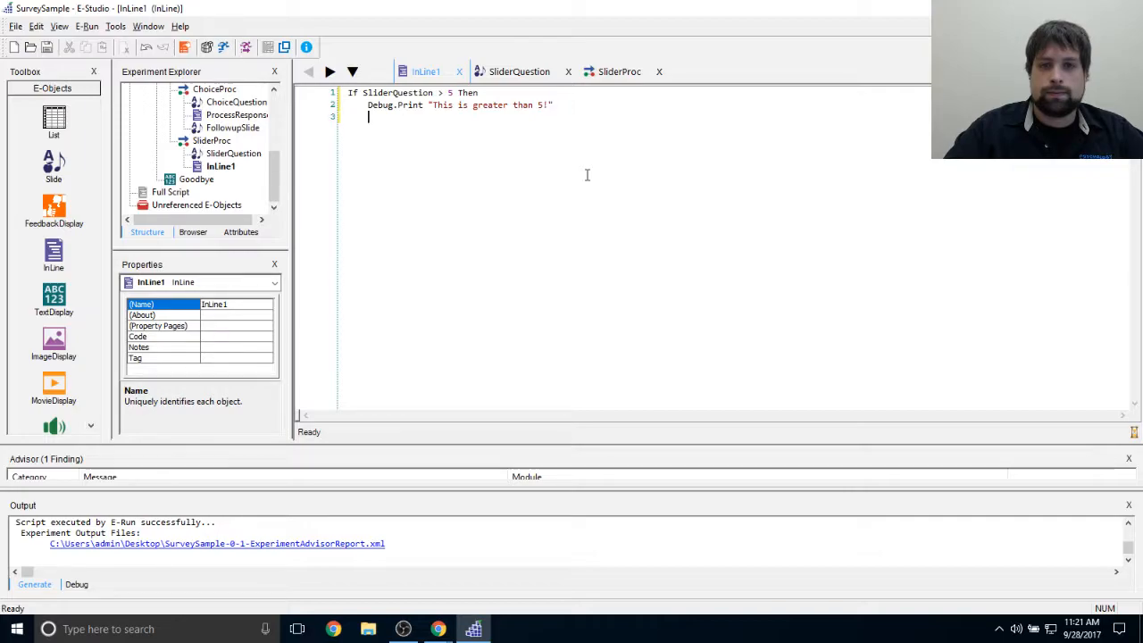
Step: Add an Else branch that debug-prints "This is 5 or fewer" and close the block with End If
text(se)
key(Return)
key(Tab)
text(e)
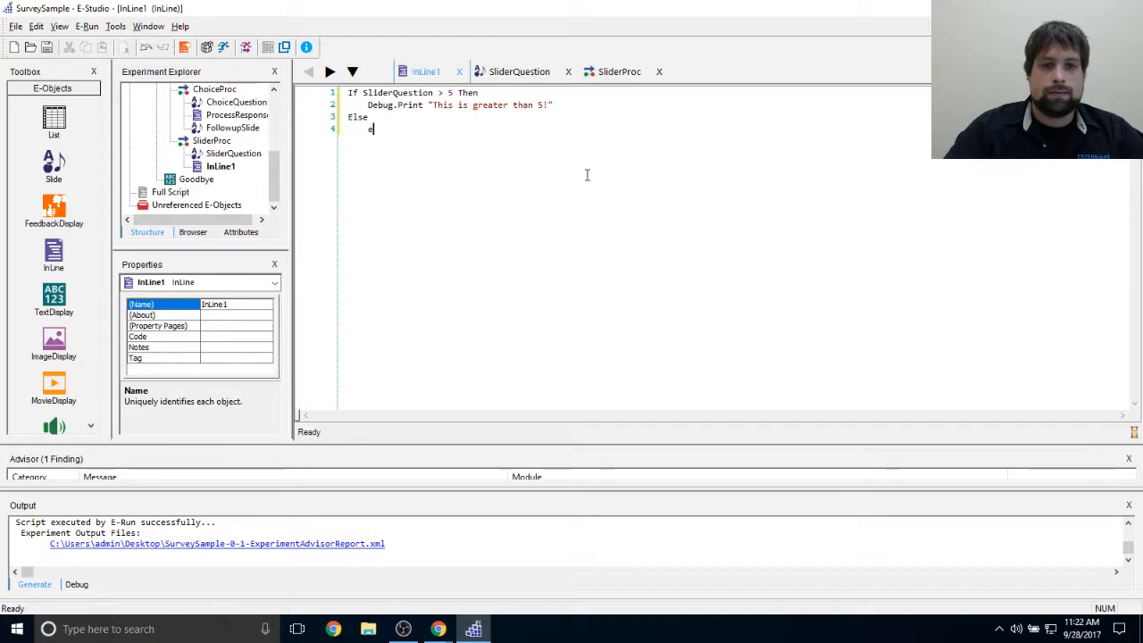
text(ebug.Print )
text("It)
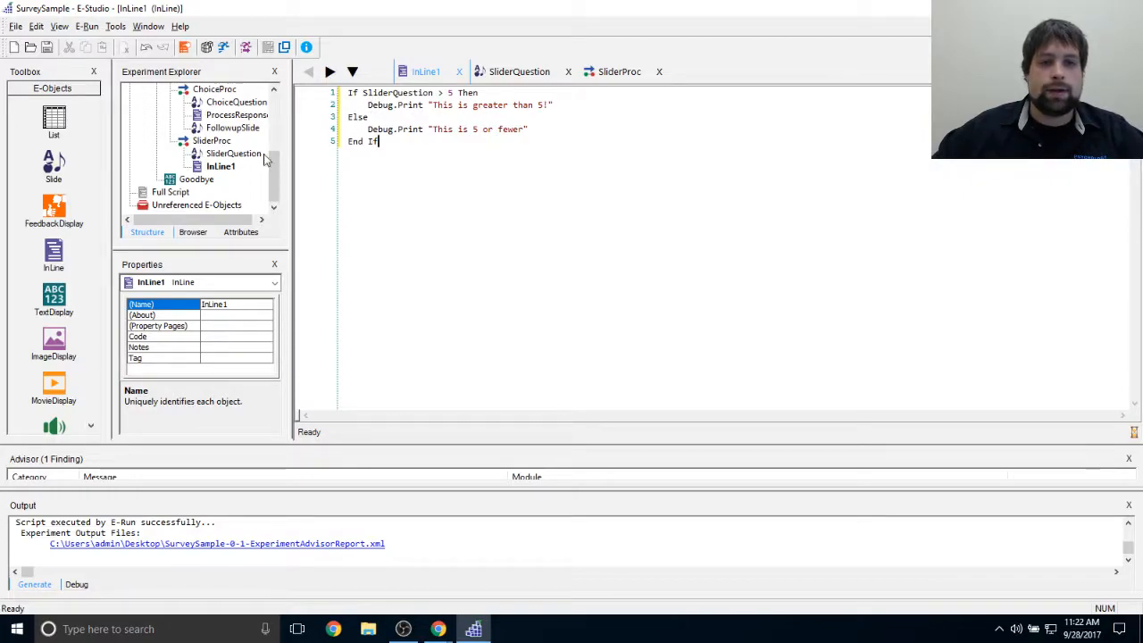
Step: Rename the new InLine object in SliderProc as ProcessSlider
right_click(219, 166)
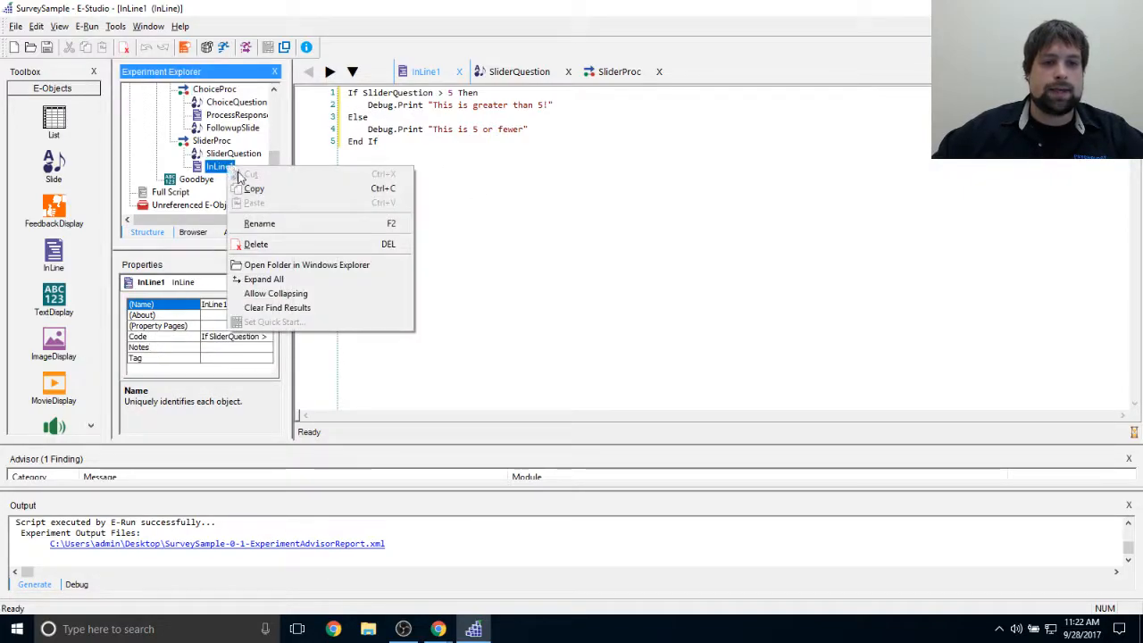
click(260, 224)
text(ProcessSlider)
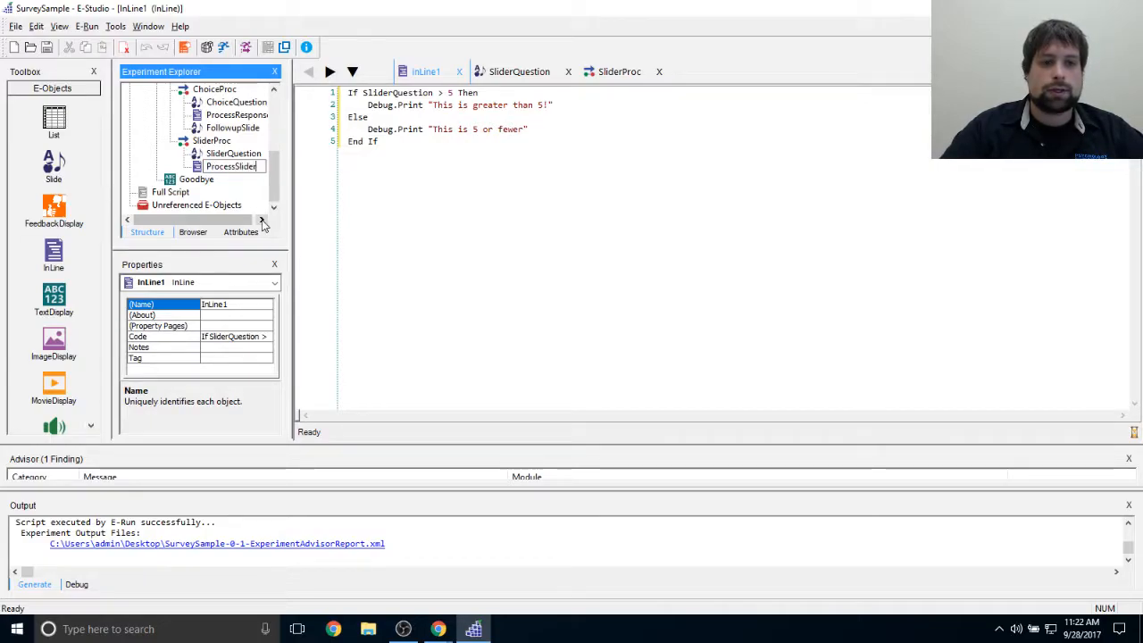
key(Return)
Step: Close all open object windows and try to test the experiment with the new script
click(148, 26)
click(179, 71)
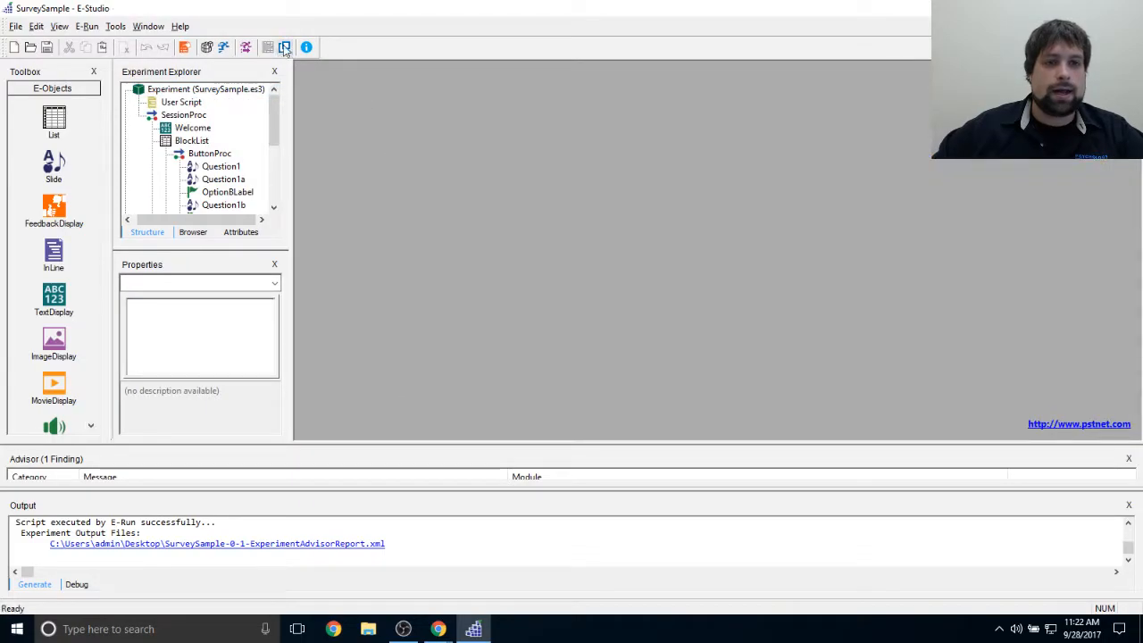
click(284, 47)
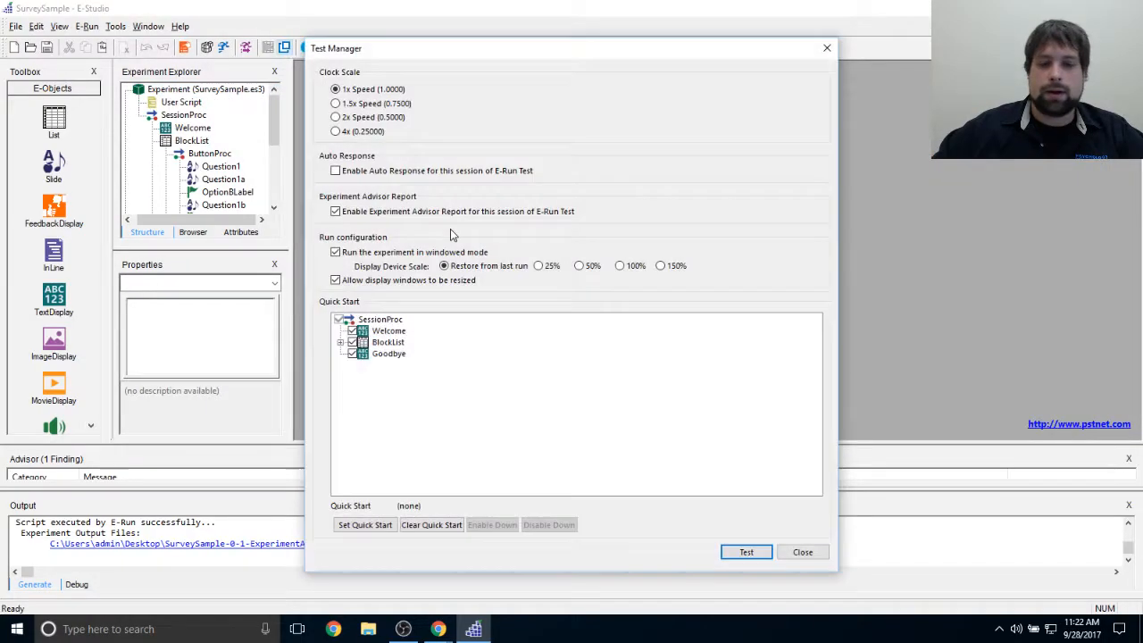
click(746, 553)
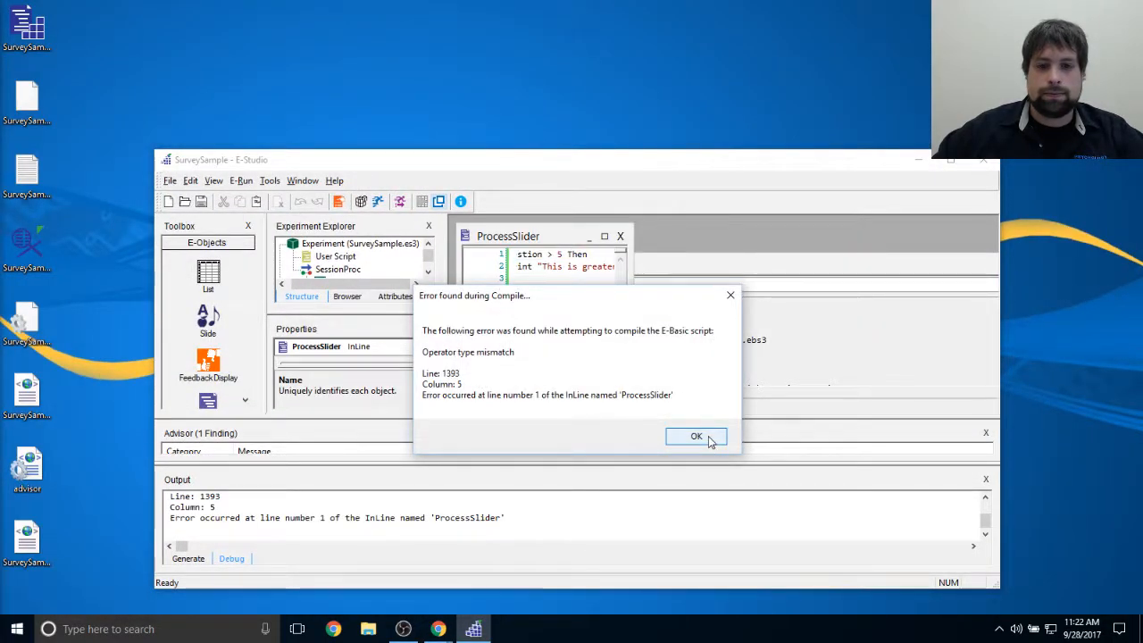
click(708, 436)
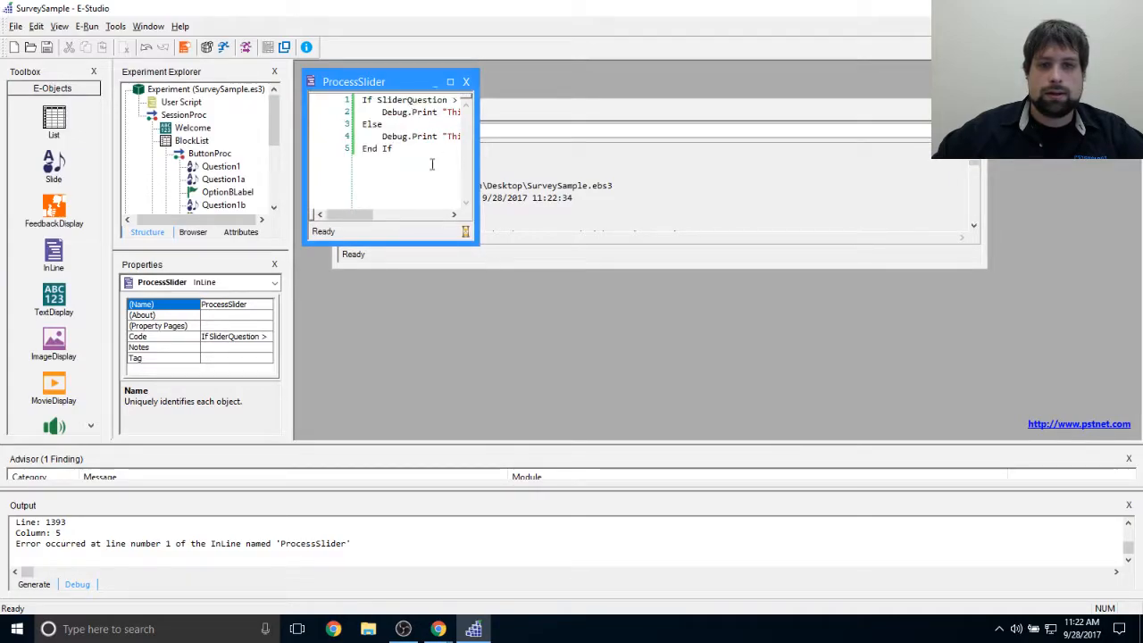
Step: Enlarge the ProcessSlider script window until its full code lines fit
drag(482, 241, 808, 326)
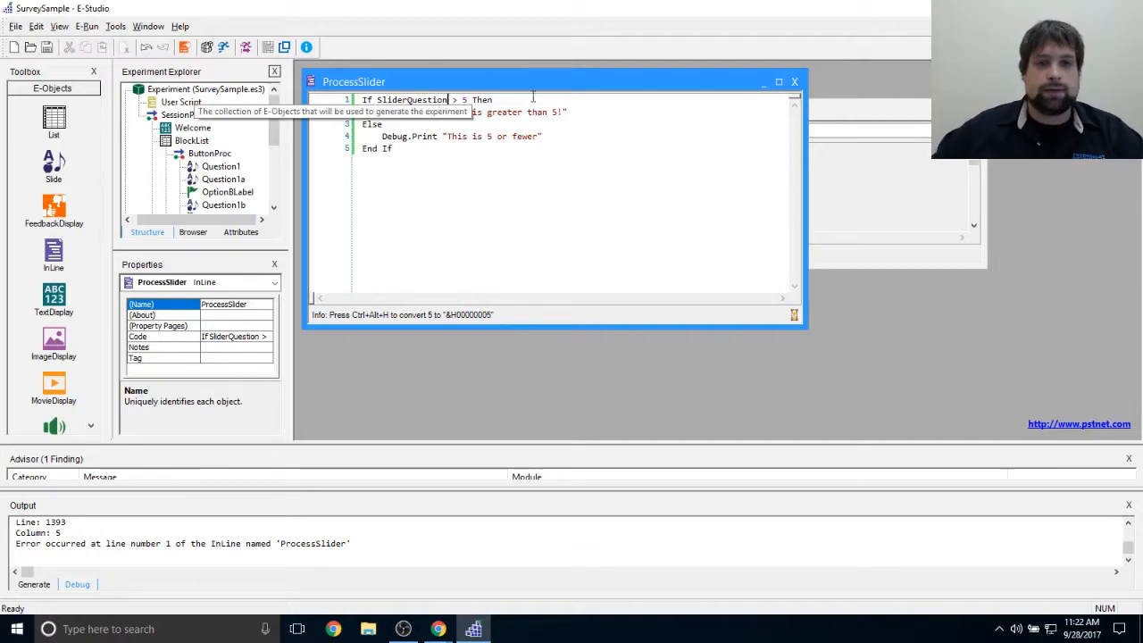
drag(378, 100, 449, 100)
click(523, 176)
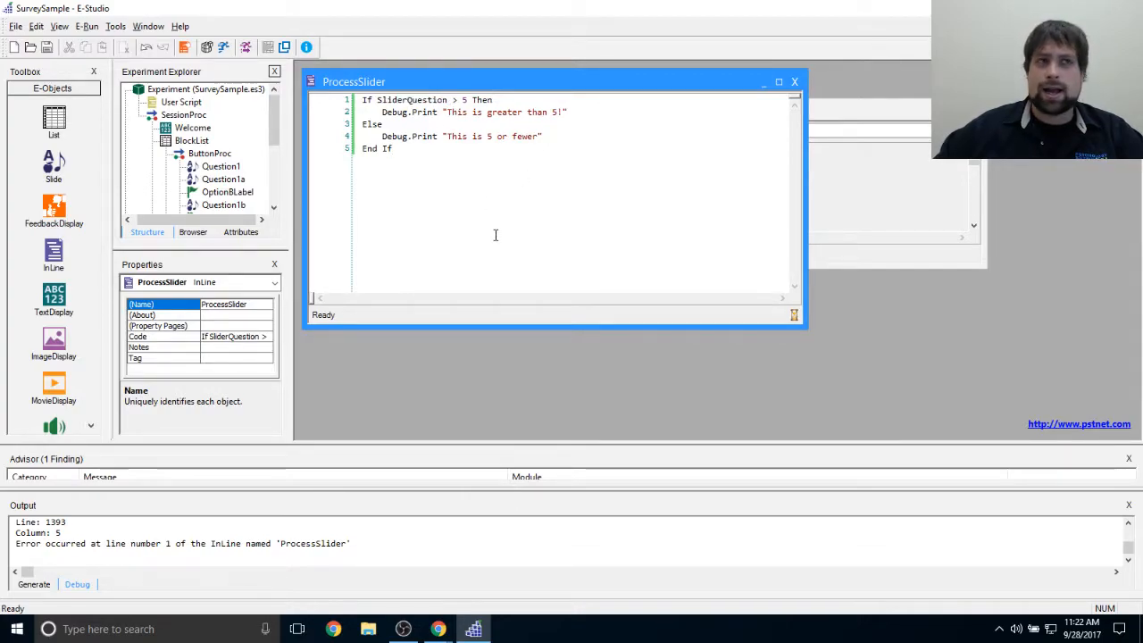
Step: Correct the If condition in the ProcessSlider script so it checks SliderQuestion.RESP > 5
text(.)
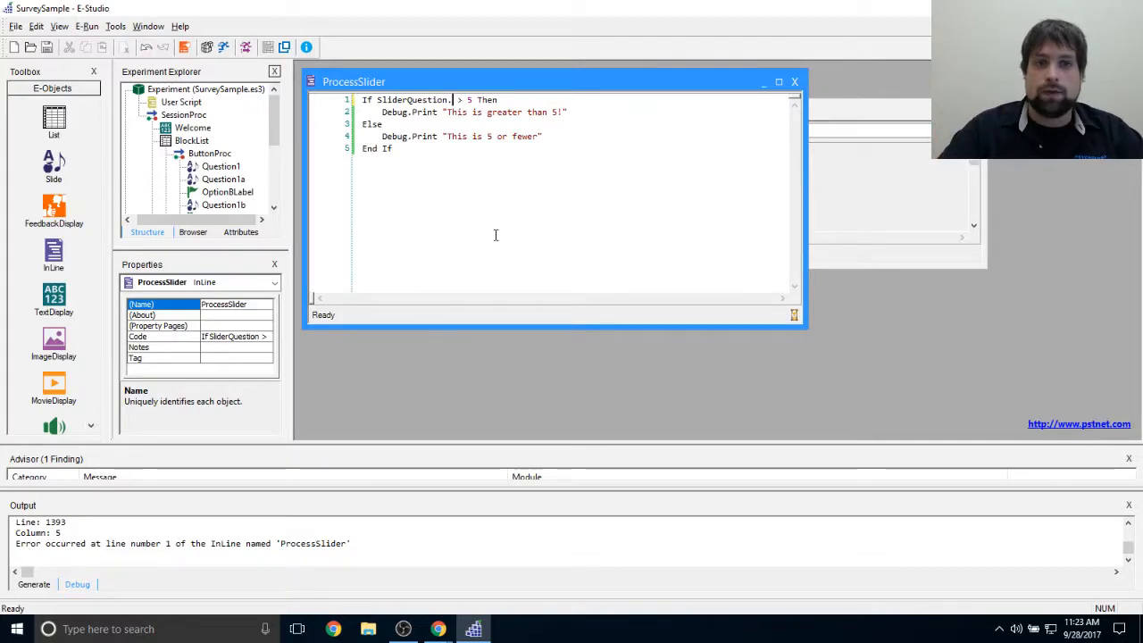
text(RESP)
key(BackSpace)
key(BackSpace)
key(BackSpace)
text(RT)
key(BackSpace)
key(BackSpace)
text(T)
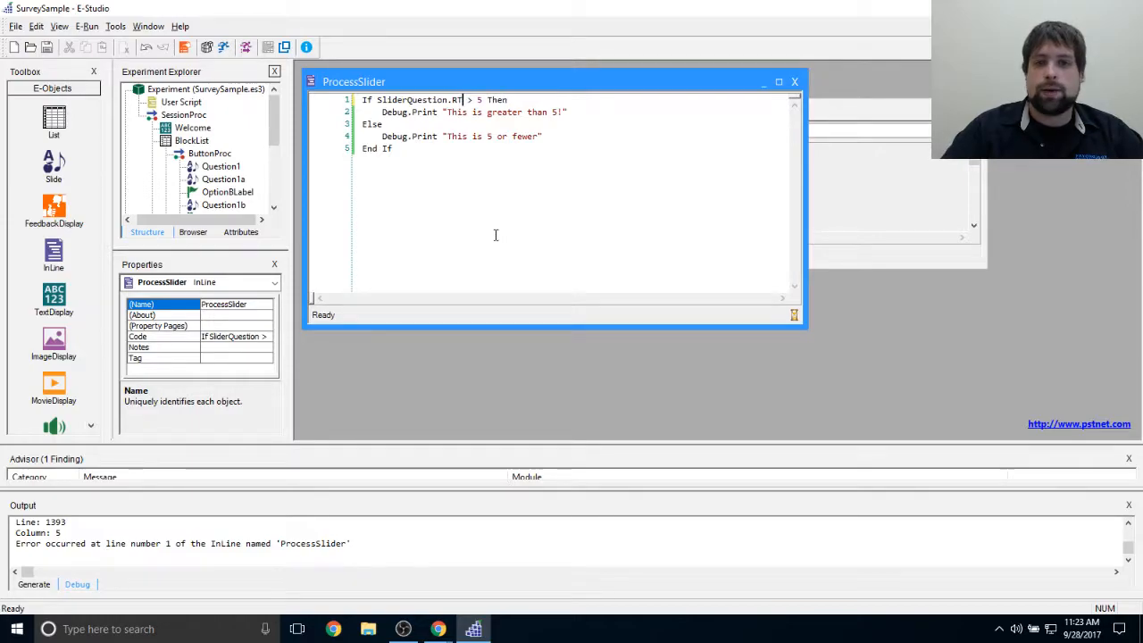
key(BackSpace)
text(ESP)
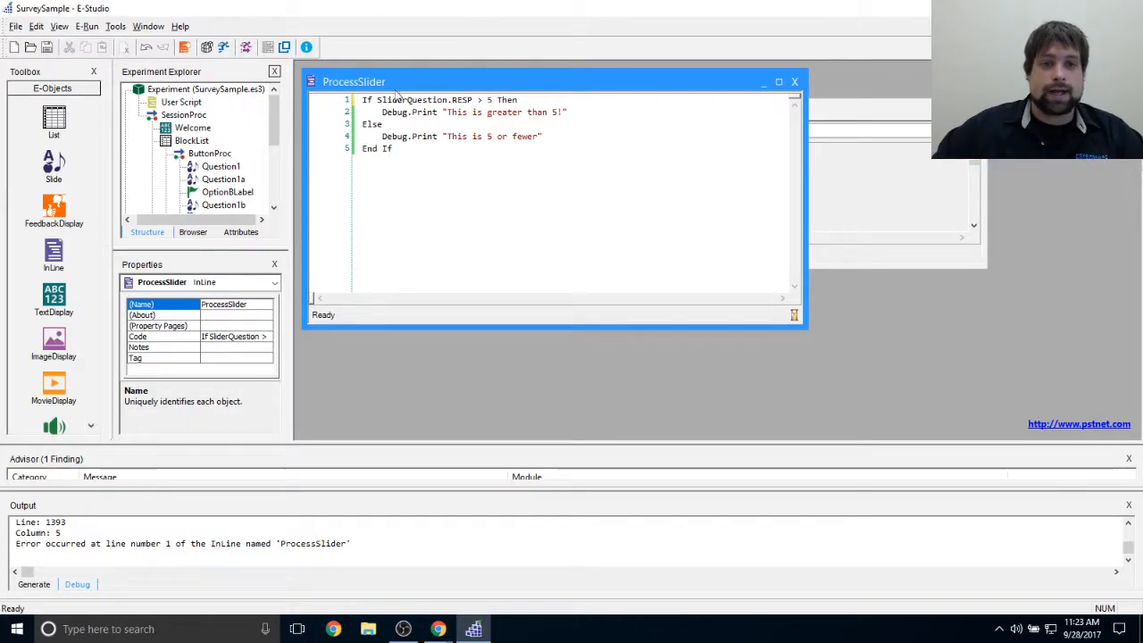
drag(378, 100, 472, 101)
click(453, 123)
click(472, 123)
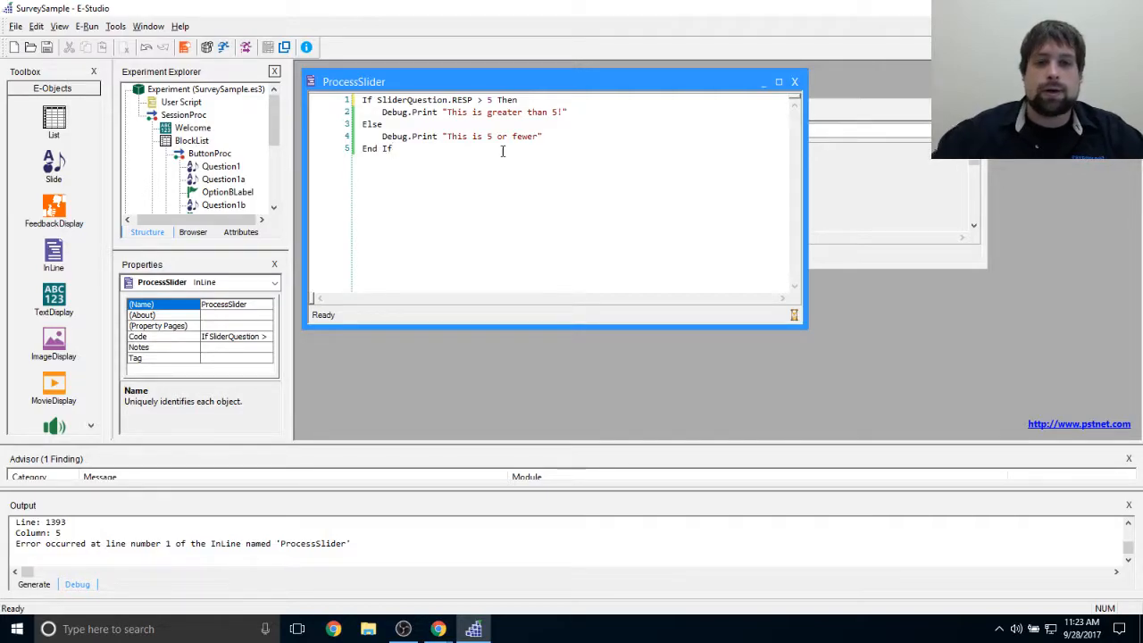
click(466, 203)
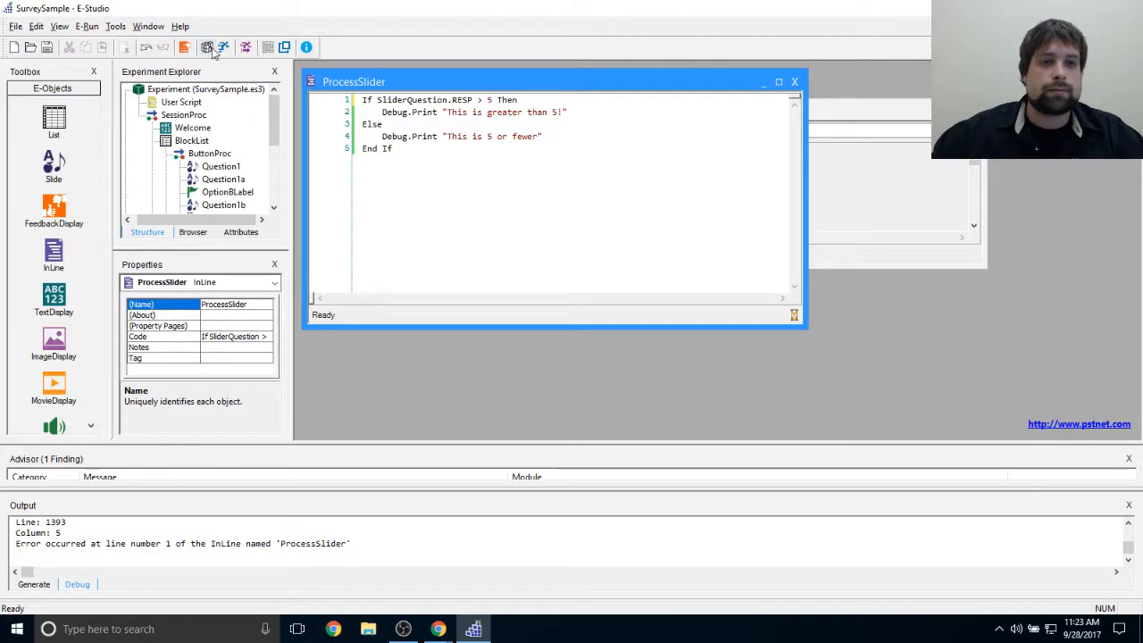
Step: Test the experiment, answer the slider question with a number of 5 or fewer, check the debug output and exit the run
click(286, 48)
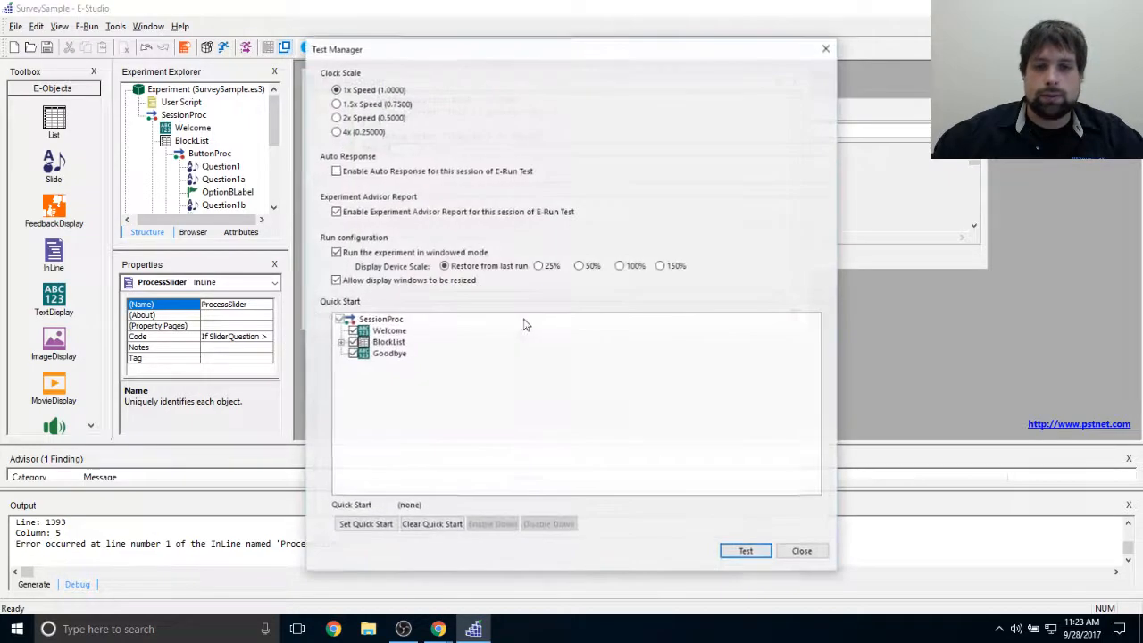
click(743, 548)
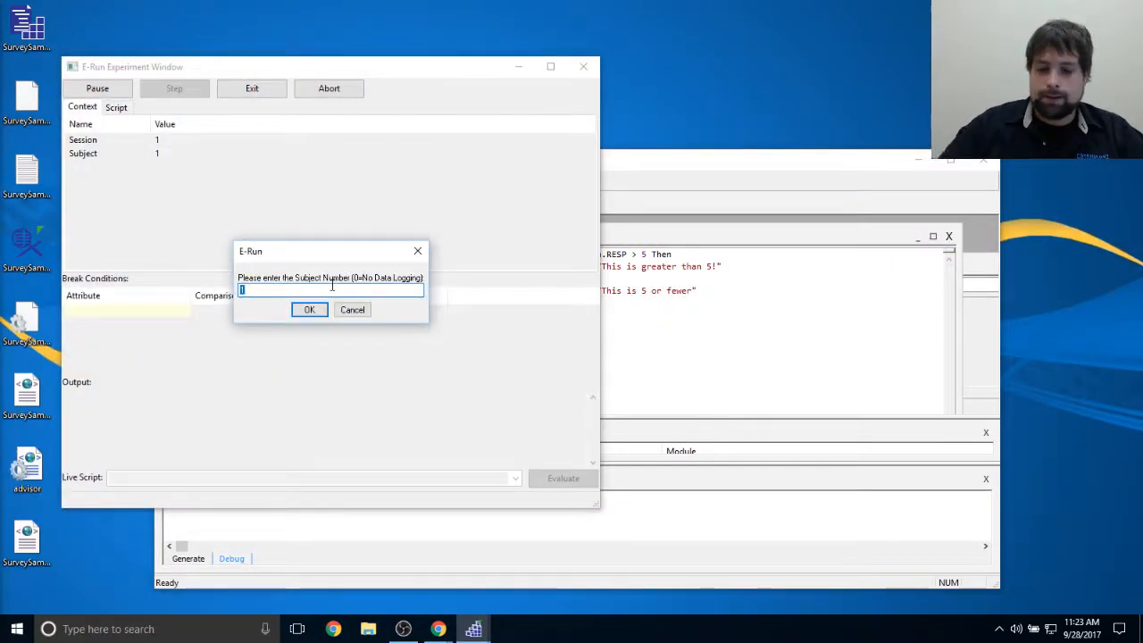
key(Return)
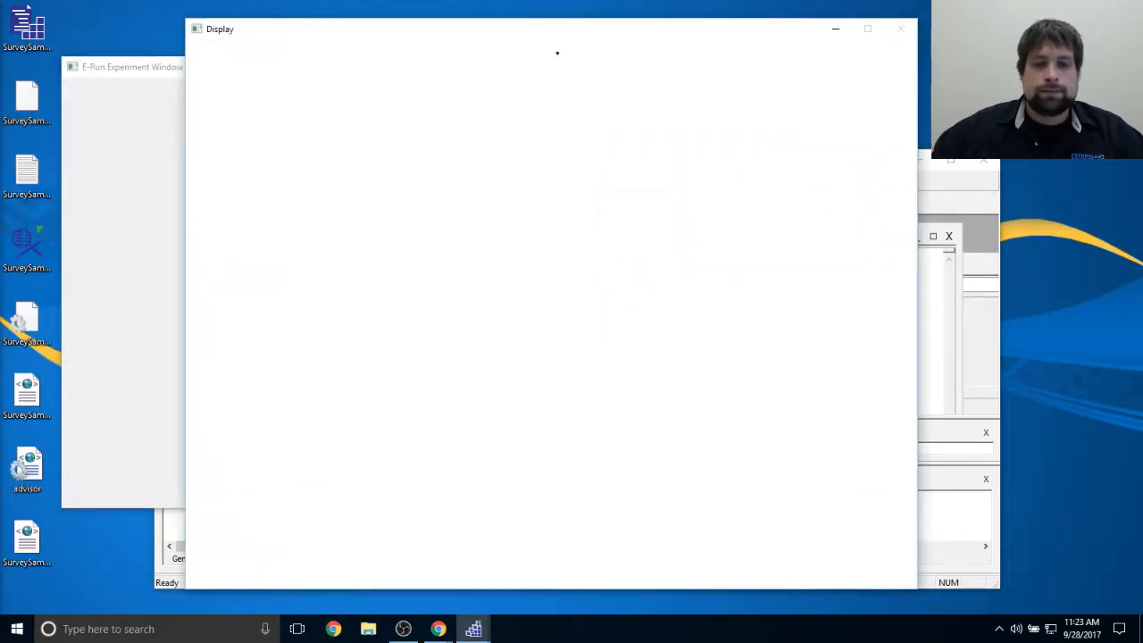
key(space)
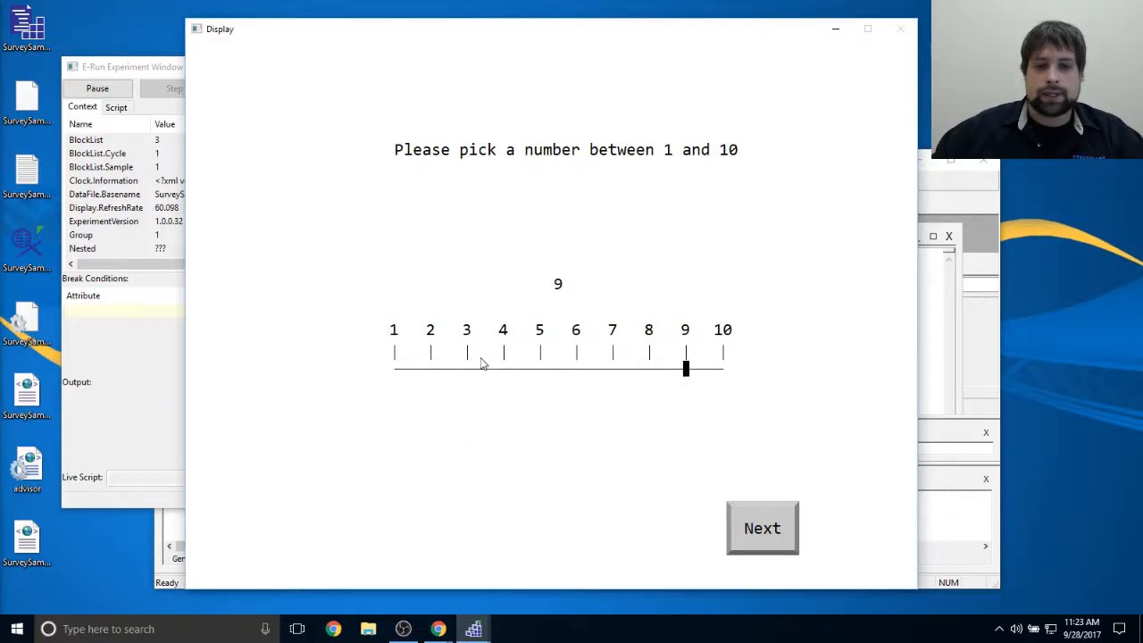
click(768, 525)
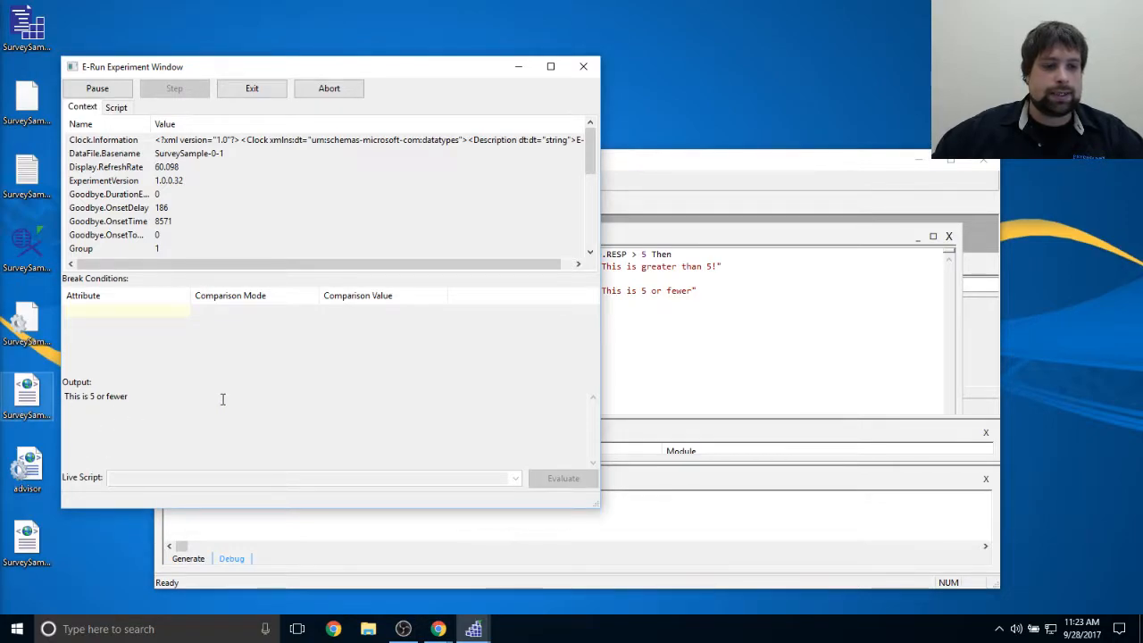
click(252, 88)
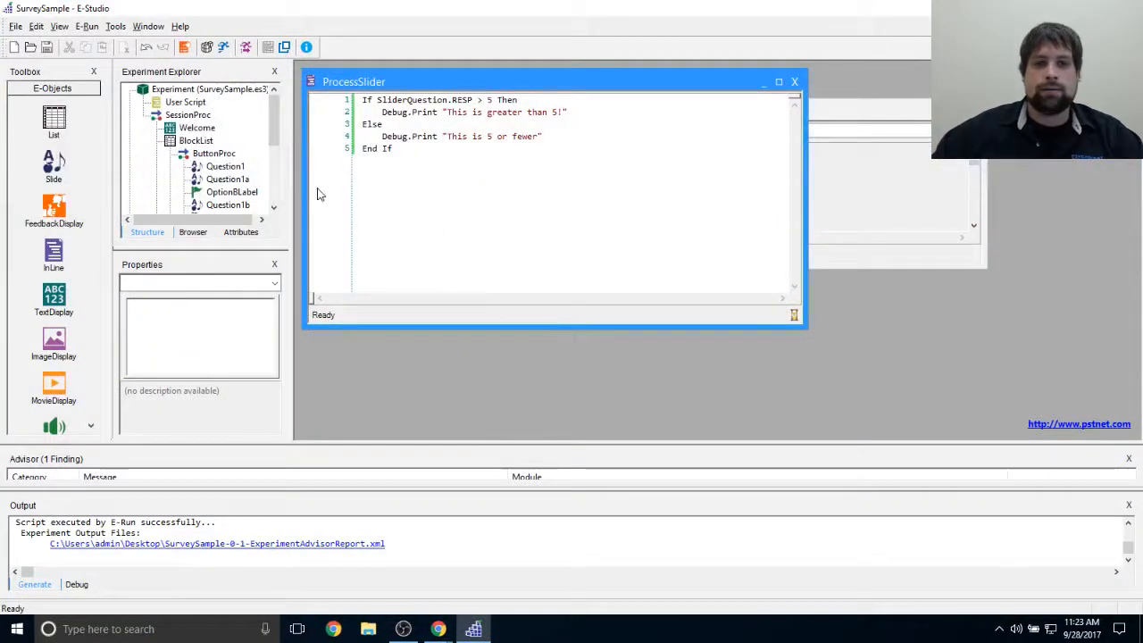
Step: Test the experiment again as subject 0, answer the slider question with a number above 5, check the output and exit
click(282, 46)
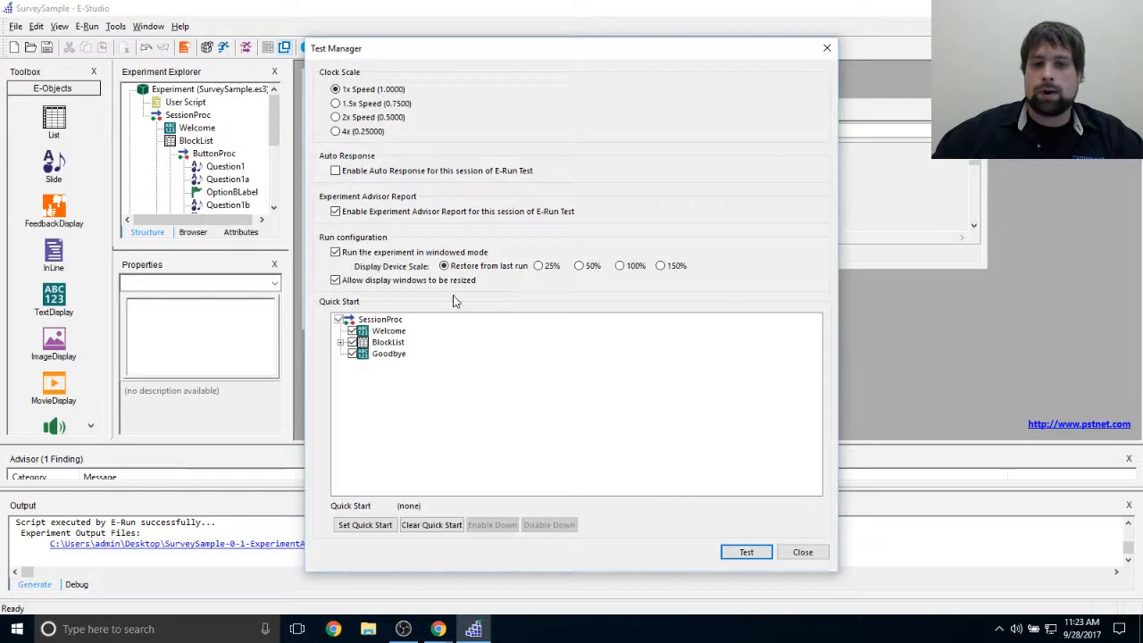
click(750, 554)
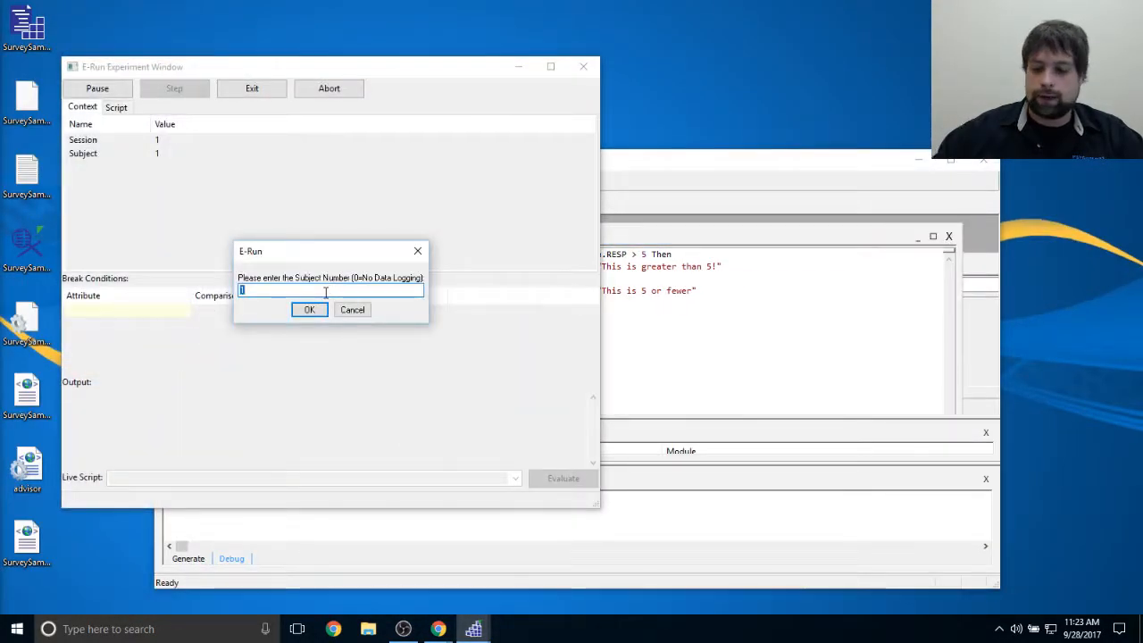
text(0)
key(Return)
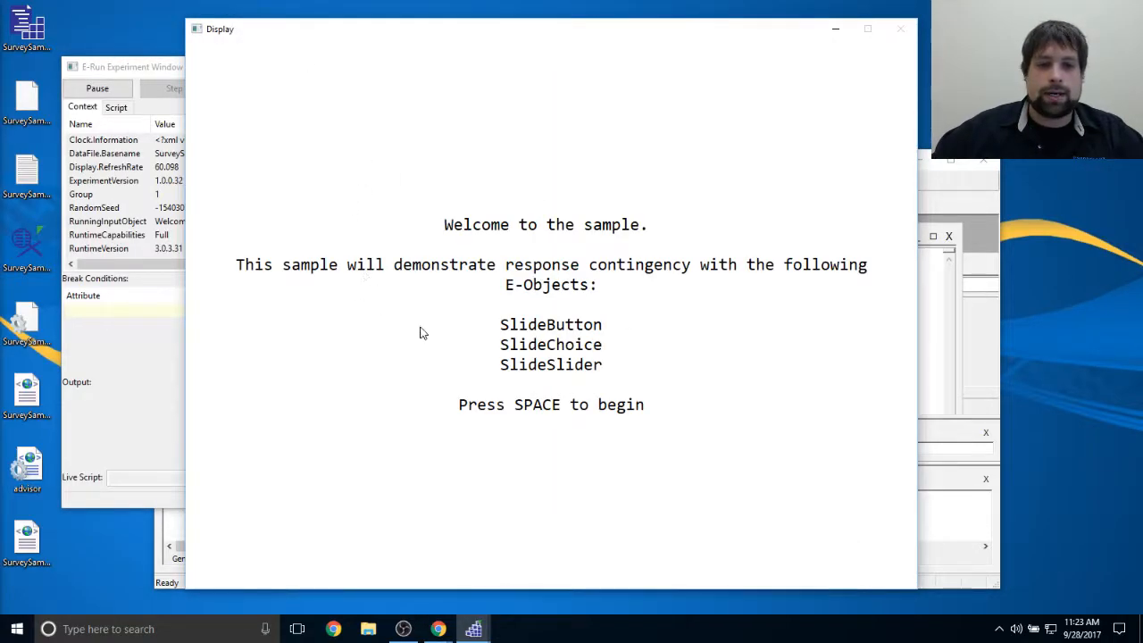
key(space)
click(632, 363)
click(755, 520)
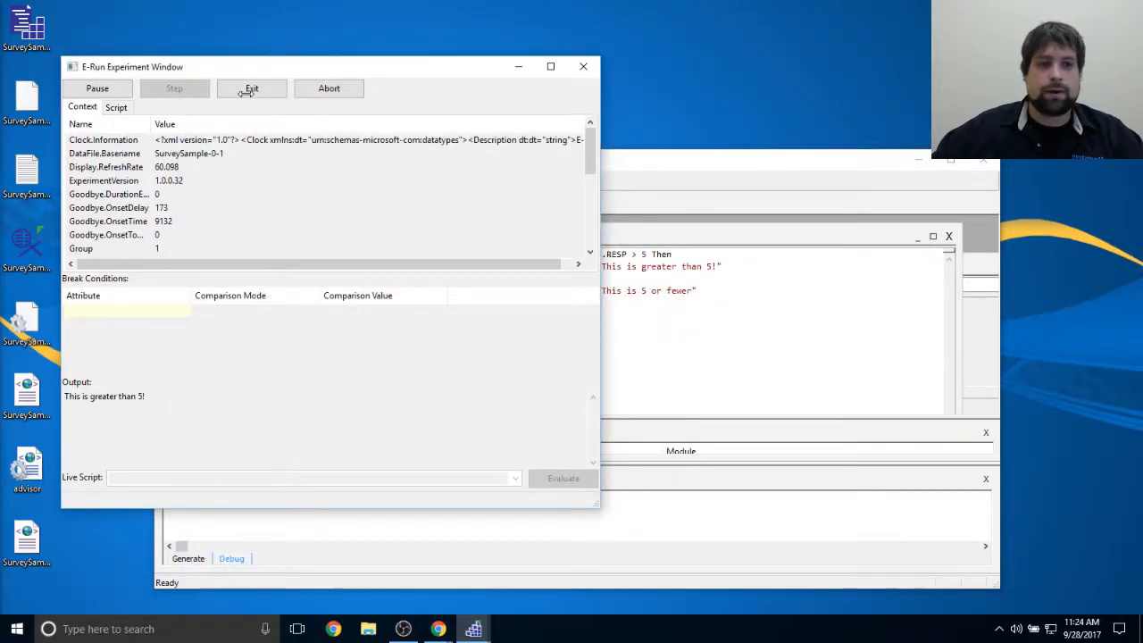
click(267, 82)
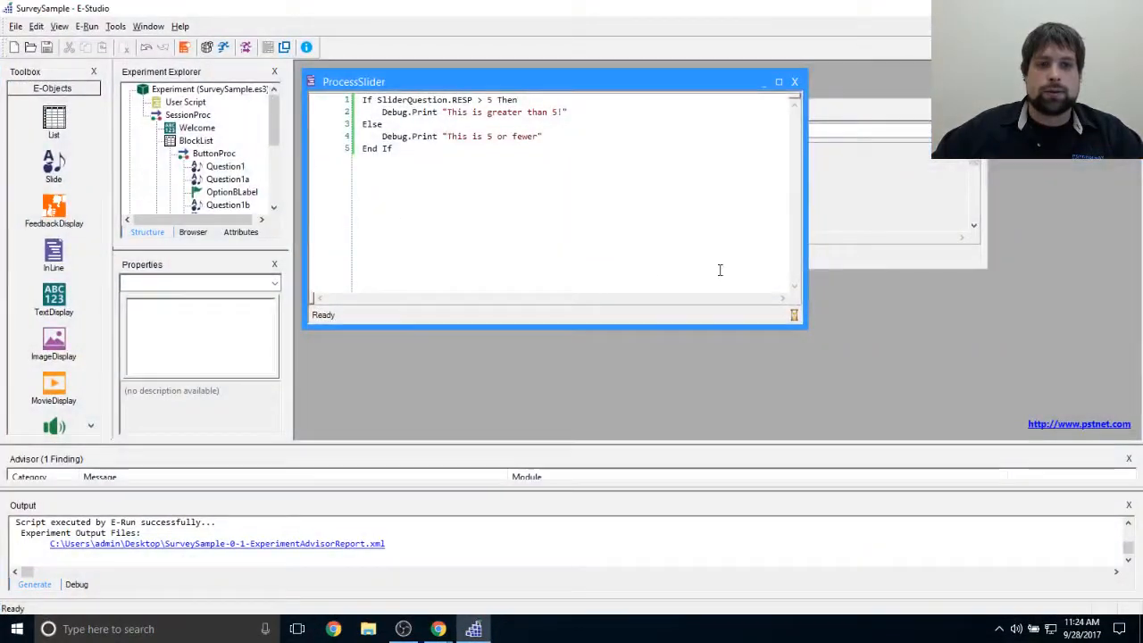
Step: Enlarge the Experiment Explorer and examine the SliderQuestion and ProcessSlider objects under SliderProc
key(ctrl+a)
click(504, 191)
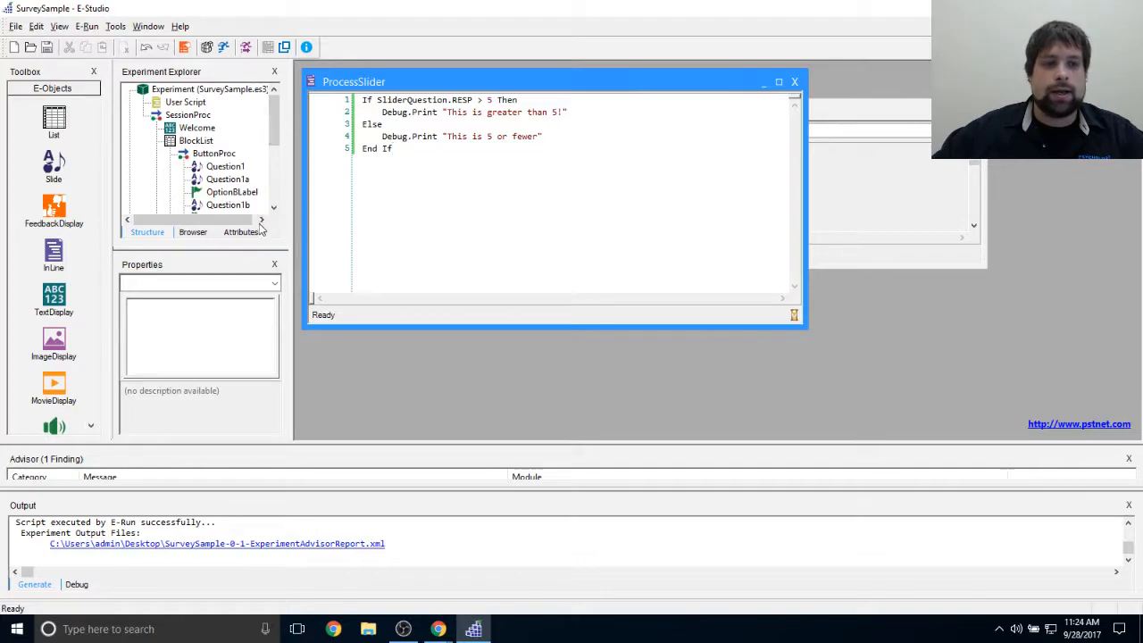
drag(259, 250, 259, 358)
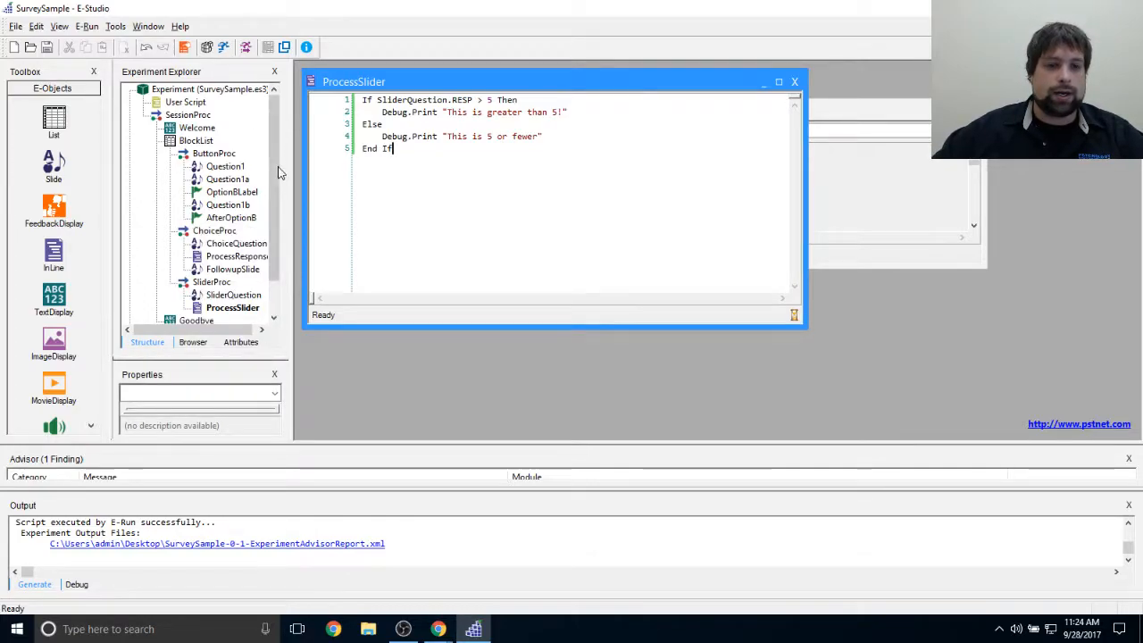
drag(278, 172, 272, 220)
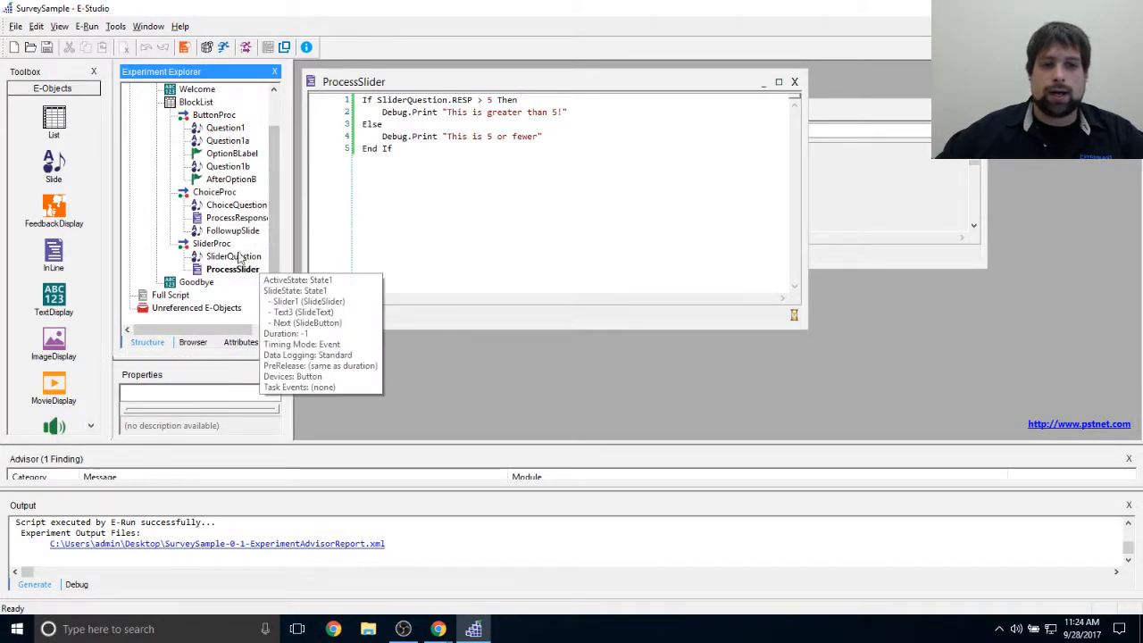
click(741, 159)
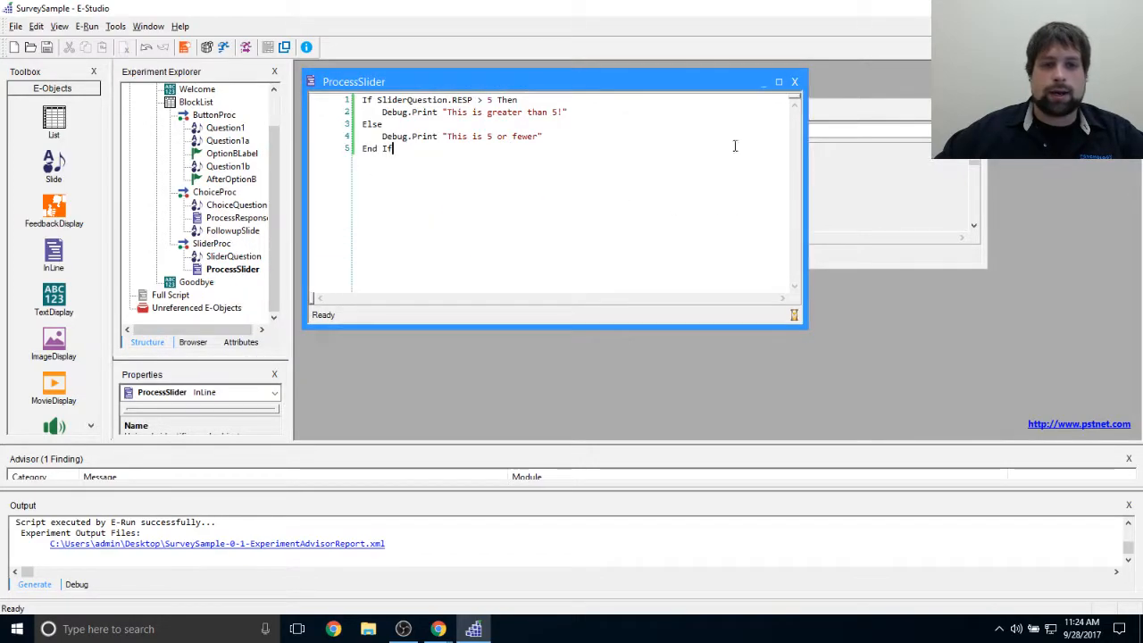
Step: Close the ProcessSlider script, add a Slide after ProcessSlider in SliderProc and rename it Feedback
click(795, 82)
click(451, 83)
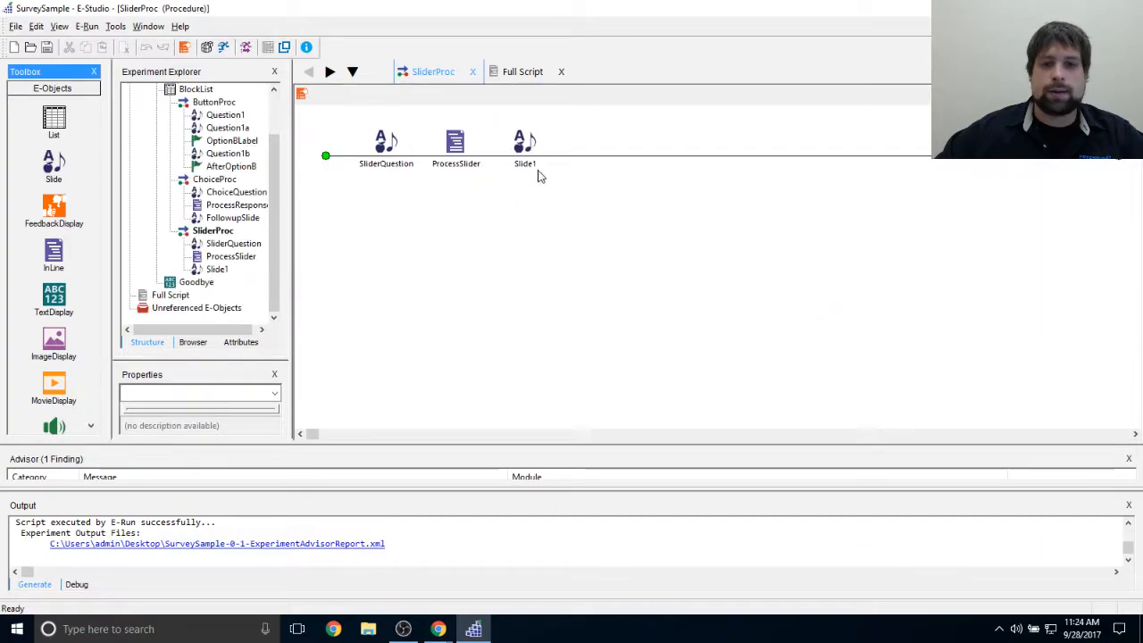
click(536, 148)
right_click(533, 146)
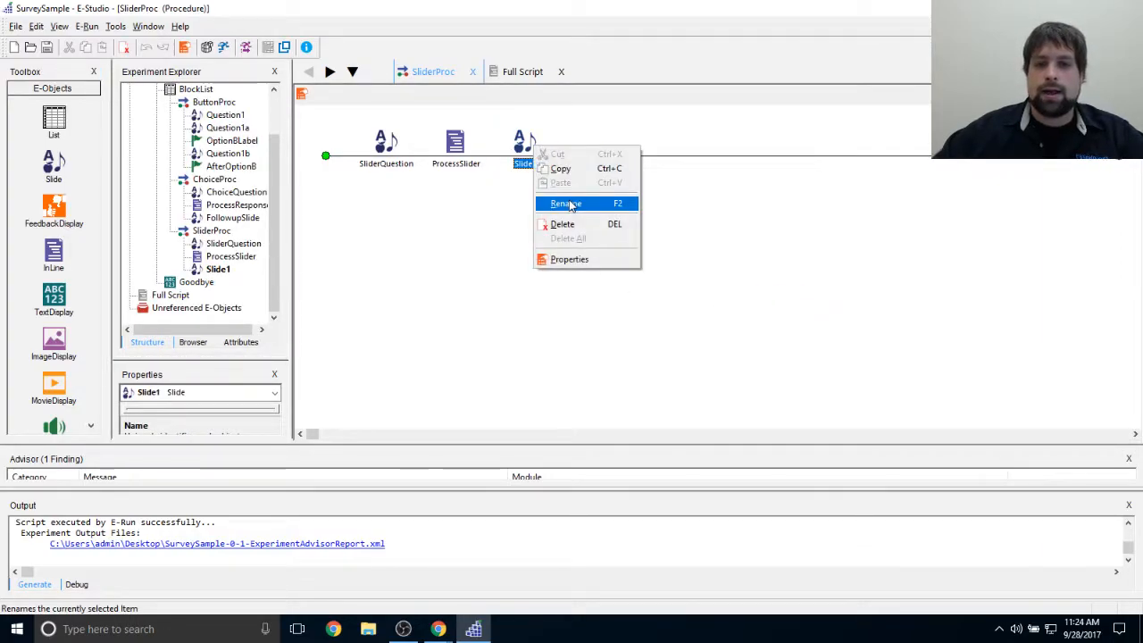
click(566, 204)
text(Feedback)
key(Return)
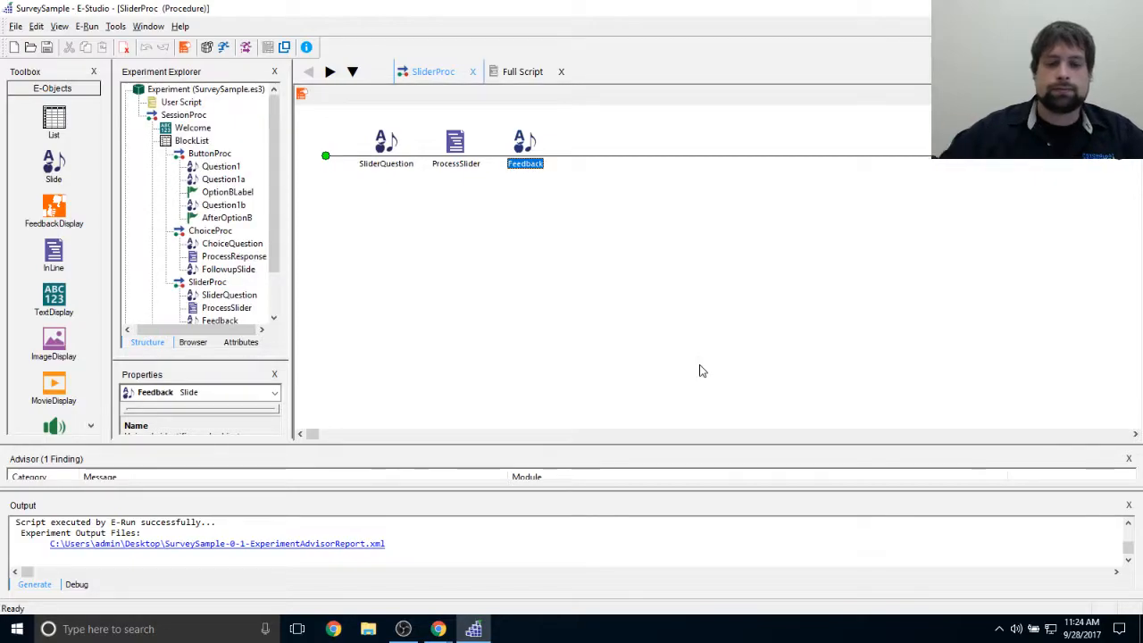
Step: Open the Feedback slide and add a second slide state to it
double_click(525, 143)
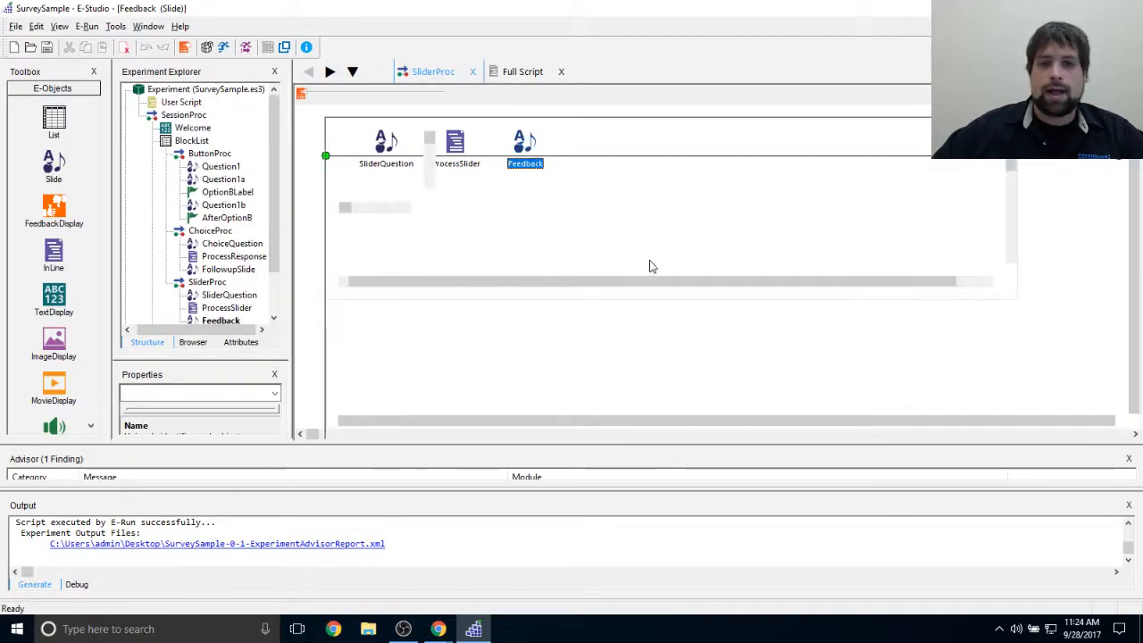
scroll(271, 201, down, 1)
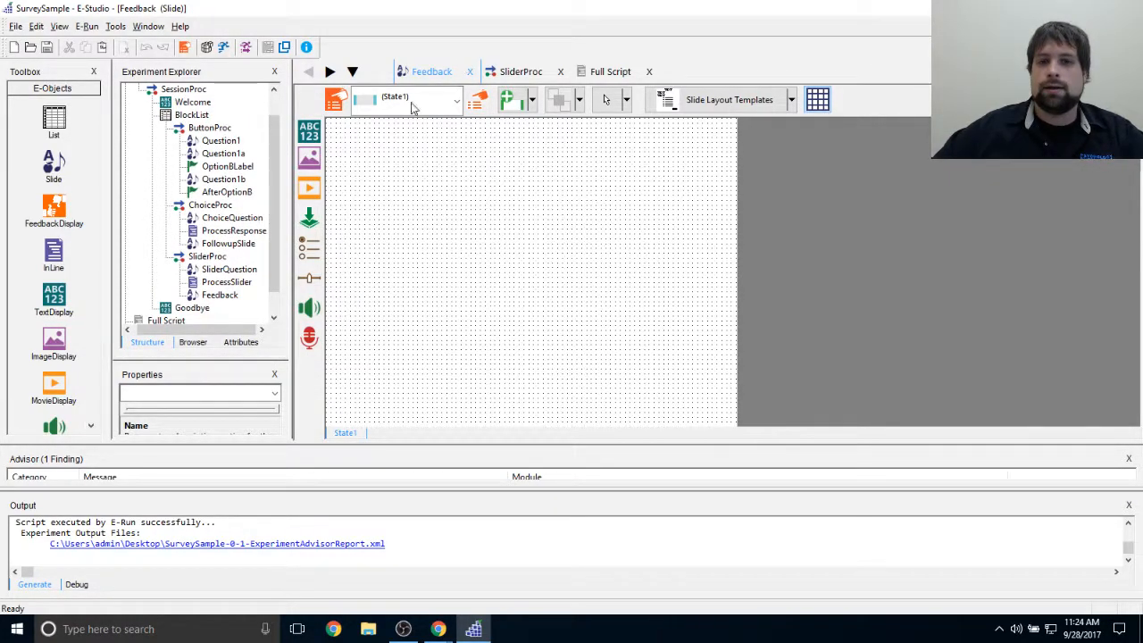
click(506, 99)
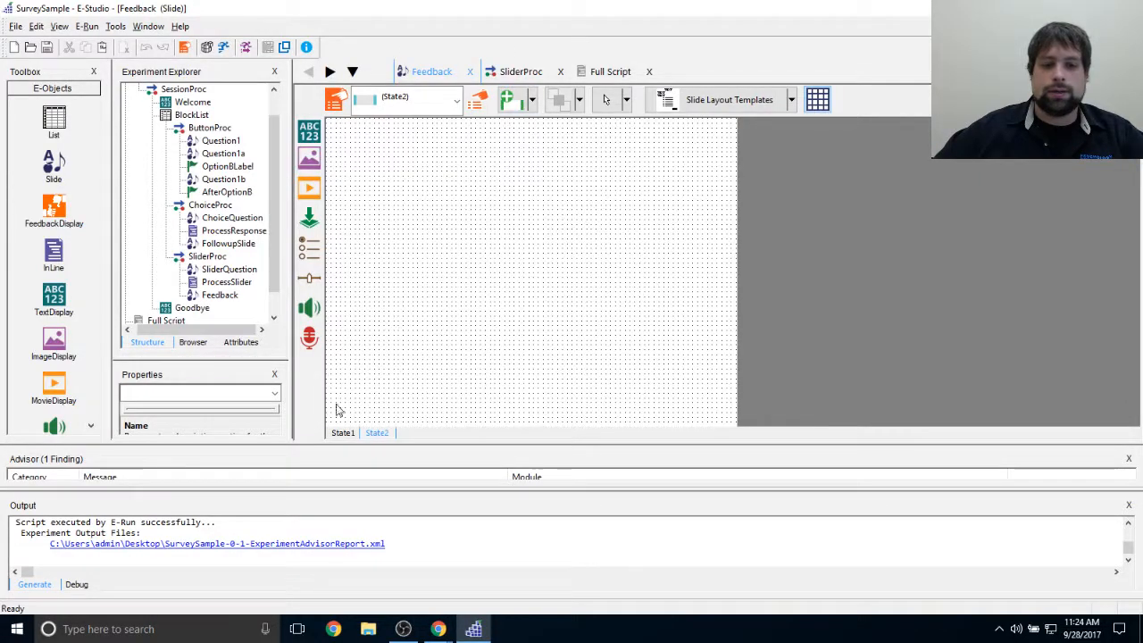
Step: Enlarge the Properties area and rename the Feedback slide's first state as Above5
drag(265, 357, 265, 286)
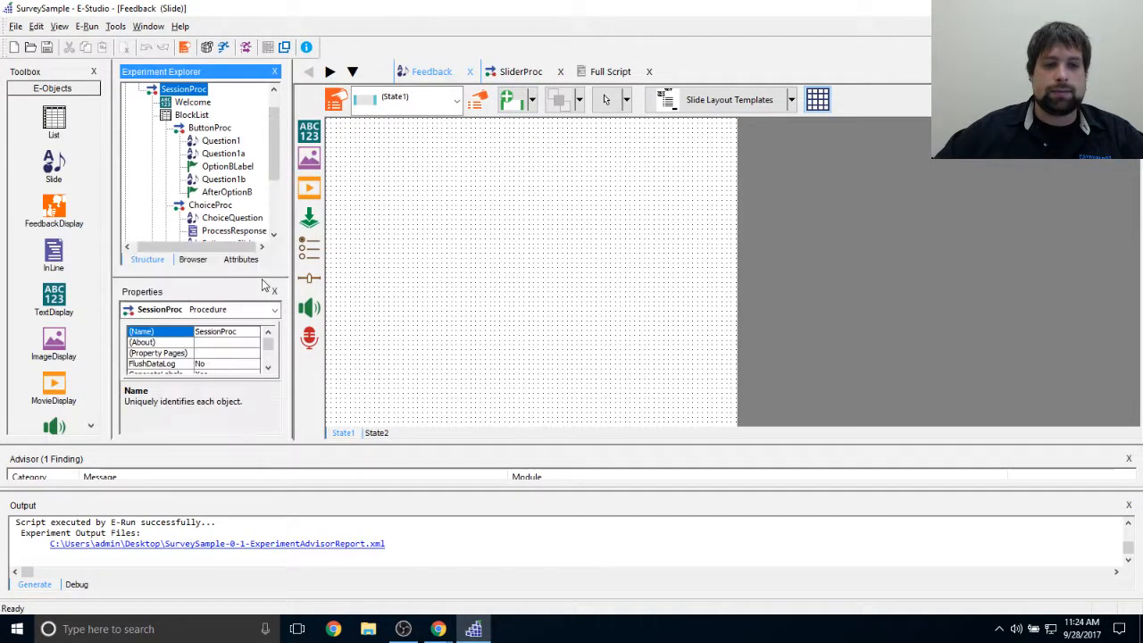
click(384, 402)
click(377, 433)
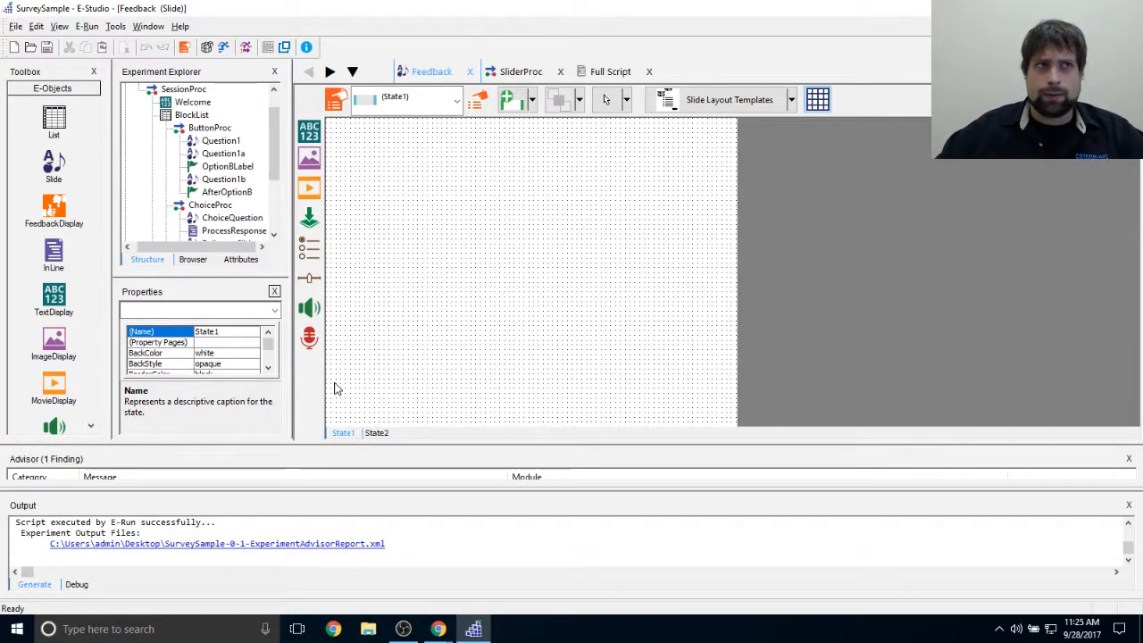
click(242, 331)
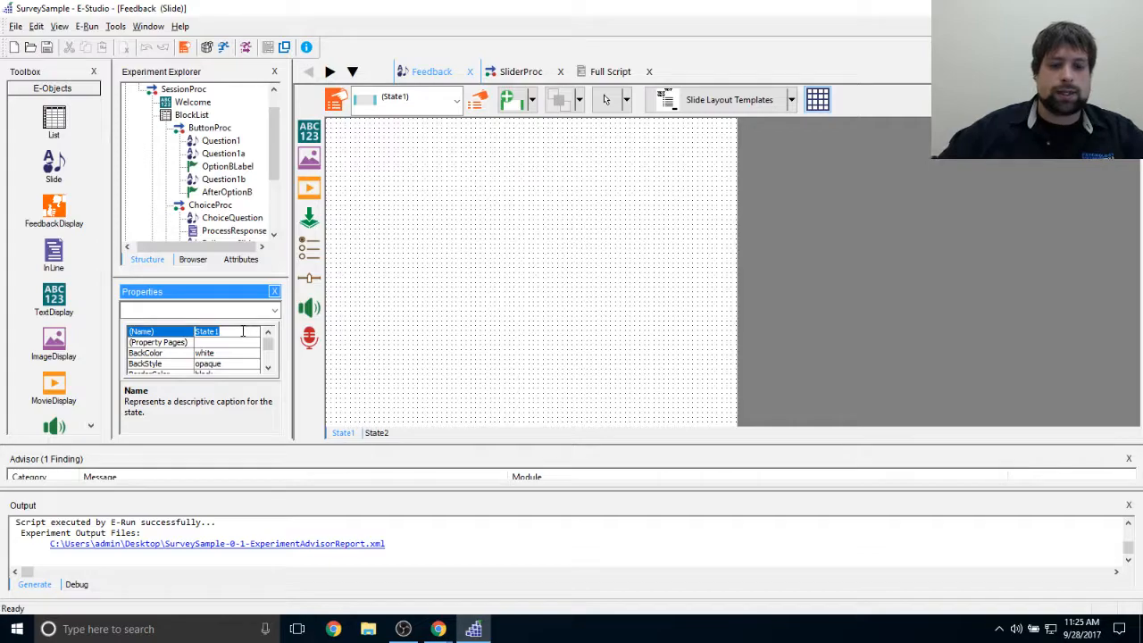
text(Above5)
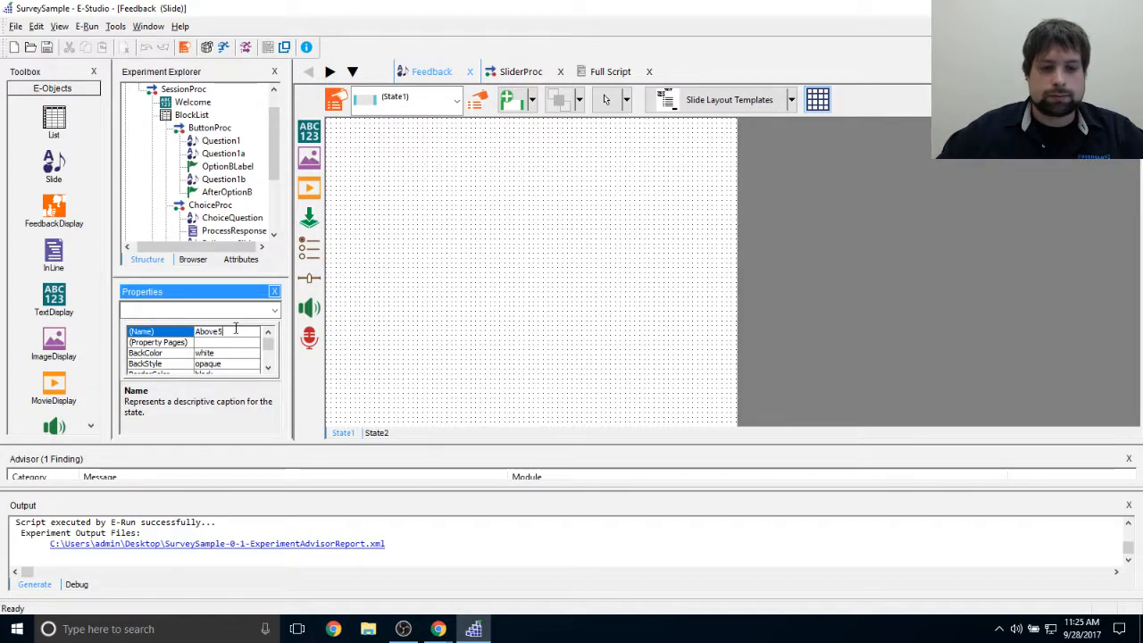
click(439, 380)
Step: Rename the Feedback slide's second state as Below5
click(378, 433)
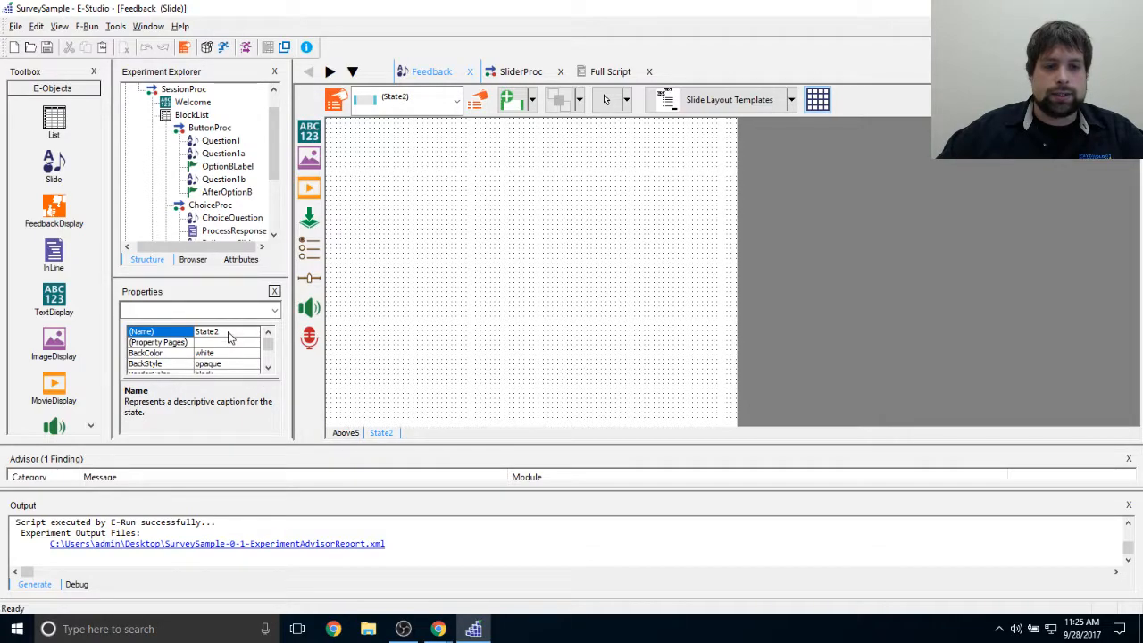
click(230, 335)
text(Be)
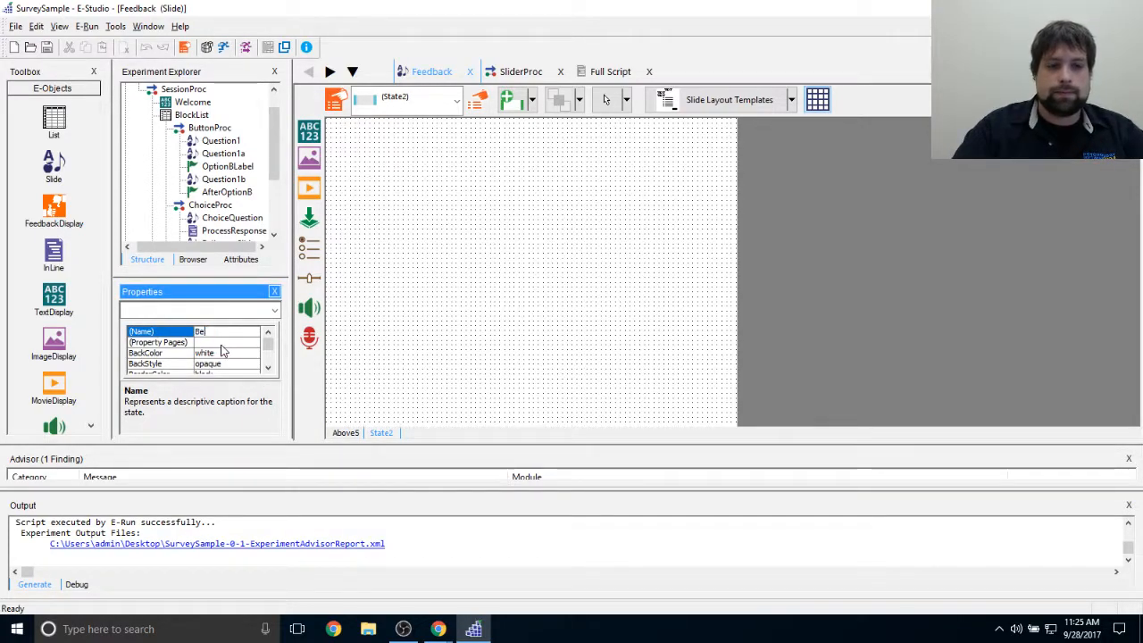
key(Return)
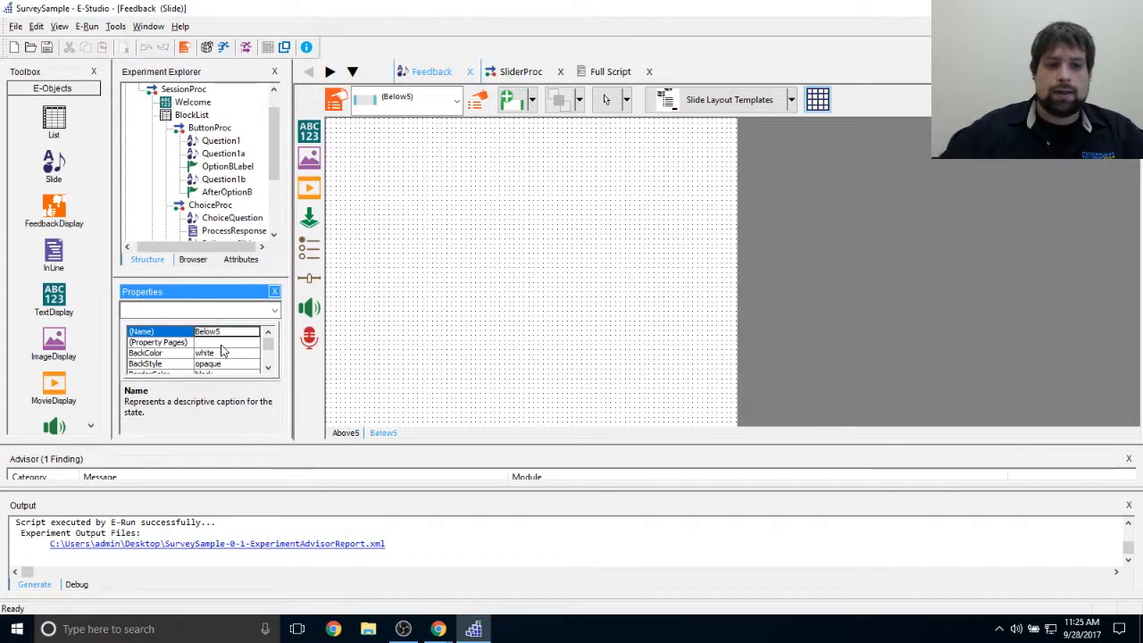
click(429, 351)
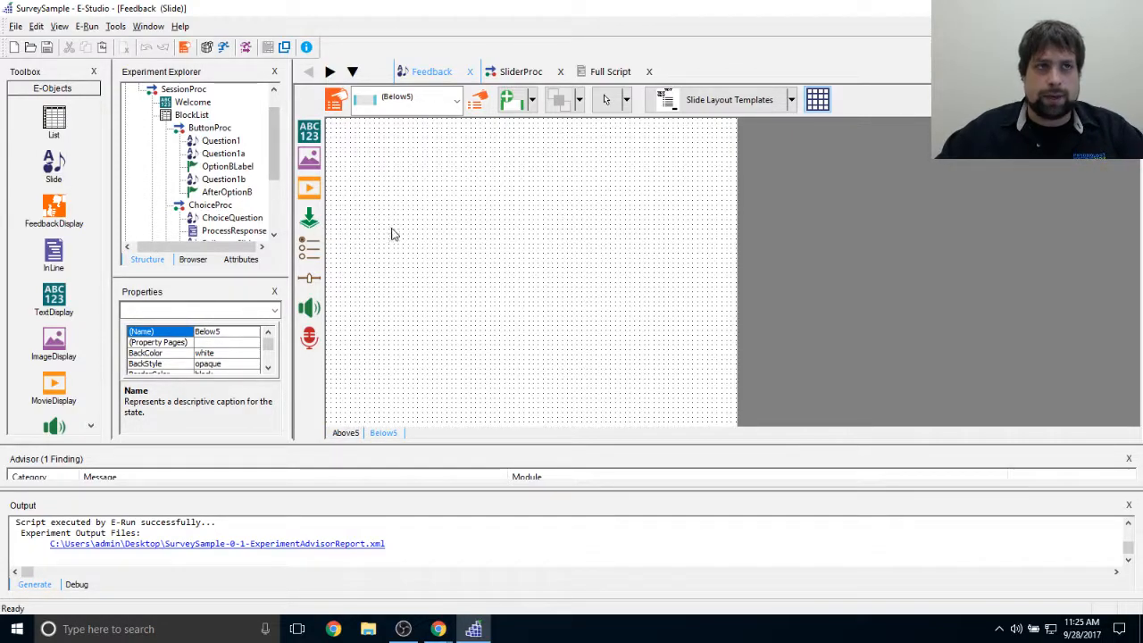
Step: Place a text object on the Feedback slide's Above5 state, enlarge it and move it to the slide's upper middle
click(347, 432)
click(309, 131)
click(521, 229)
drag(541, 262, 670, 365)
drag(571, 276, 539, 242)
Step: Enter "You've selected a number greater than 5!" in the Above5 text object
double_click(538, 242)
text(You've sel)
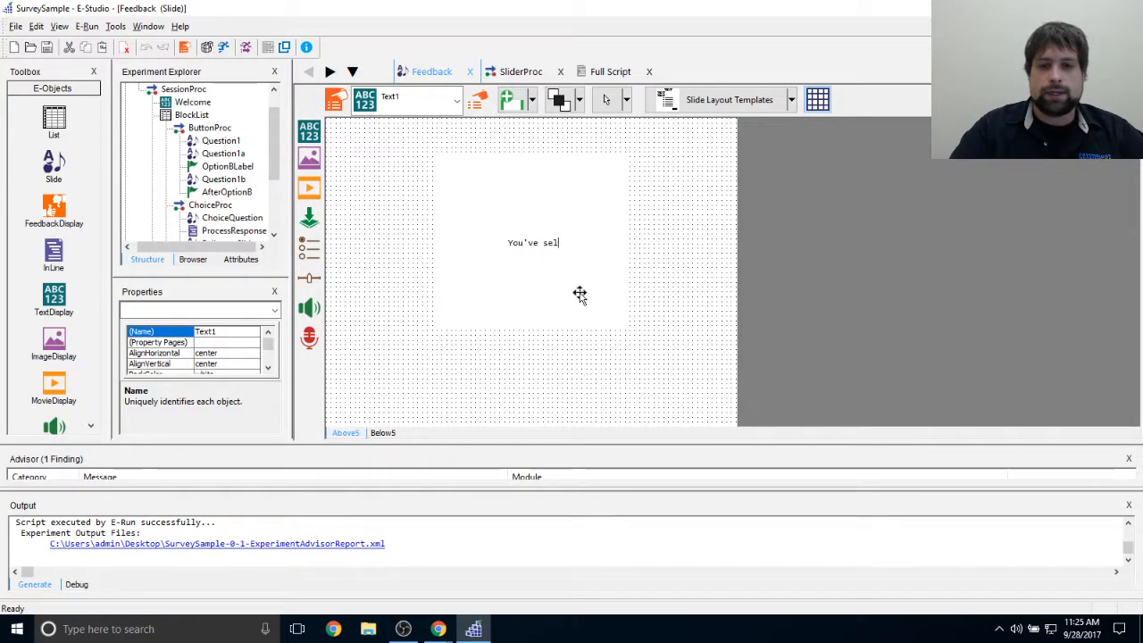
text(ected a )
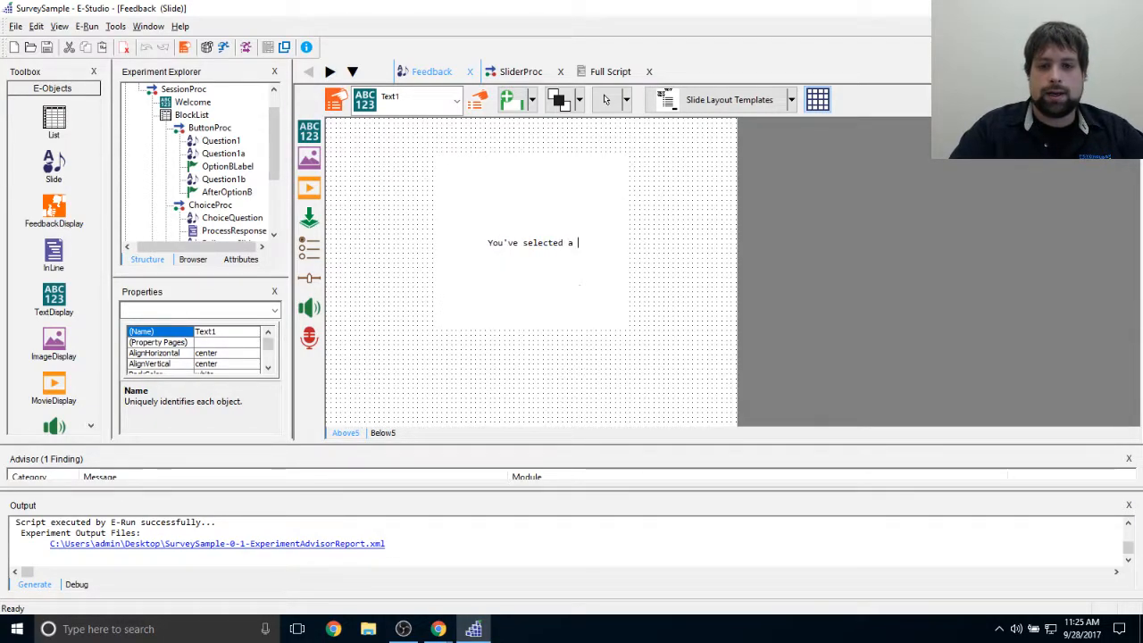
text(number rea)
text(reater than)
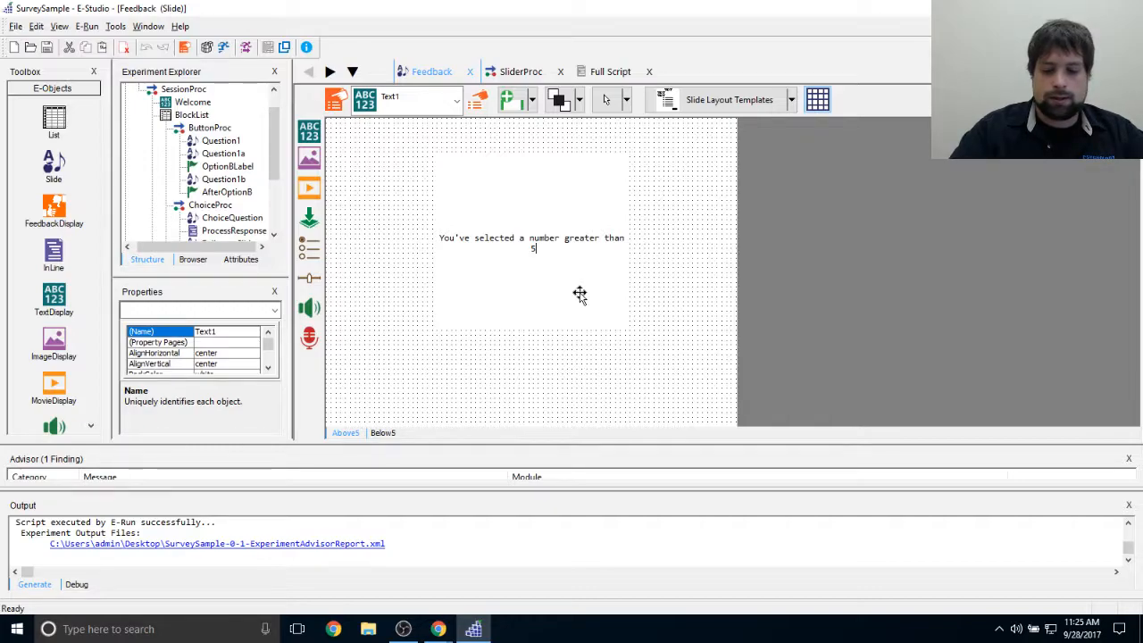
text(5!)
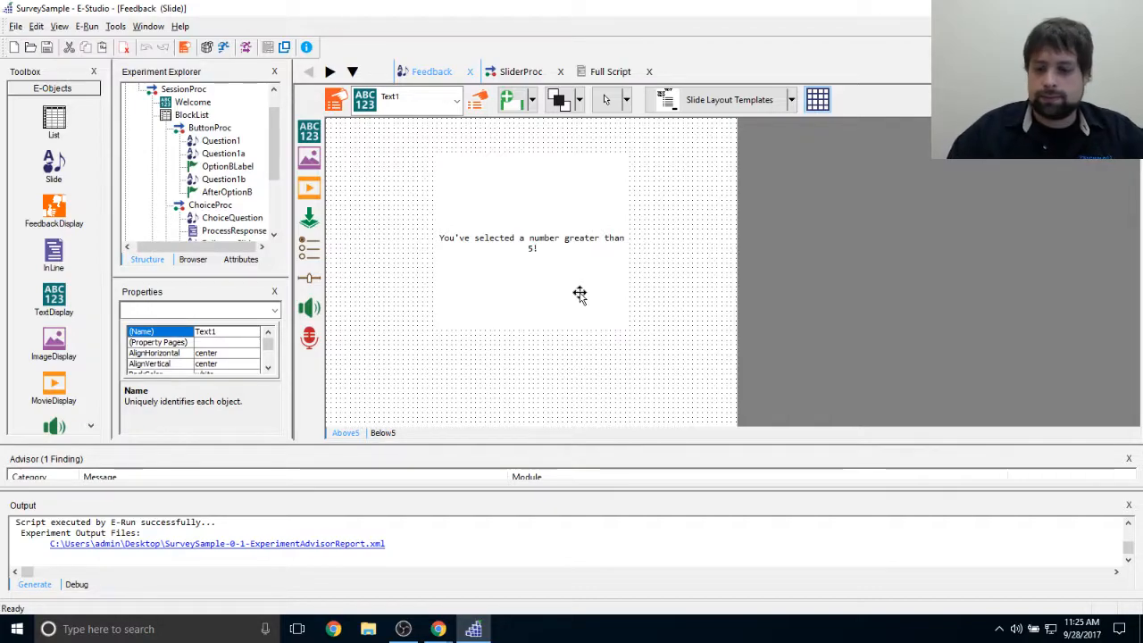
Step: Add a second paragraph to the Above5 text reading "Press the Continue button to end the sample"
key(Return)
key(Return)
text(Pre)
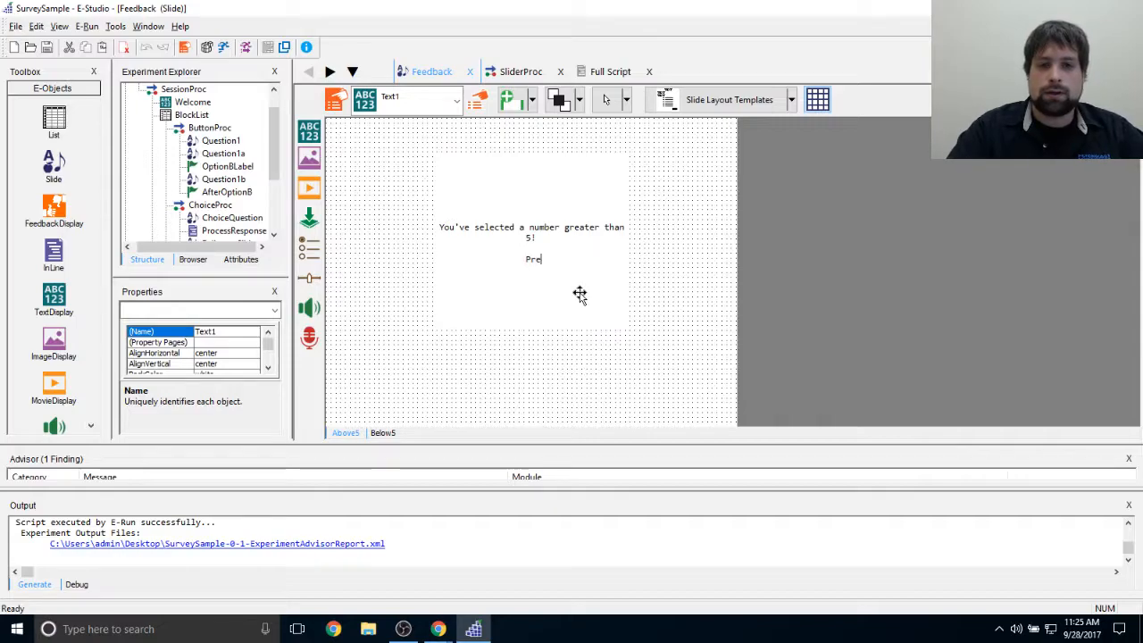
text(ss the Conintu)
key(BackSpace)
key(BackSpace)
key(BackSpace)
key(BackSpace)
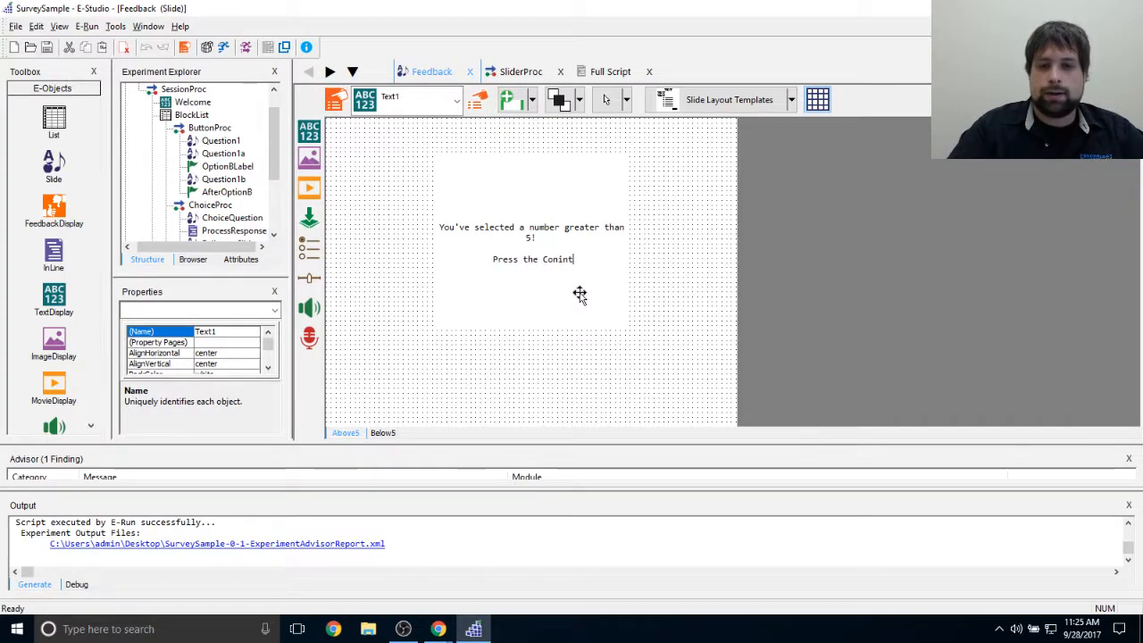
text(tinue button)
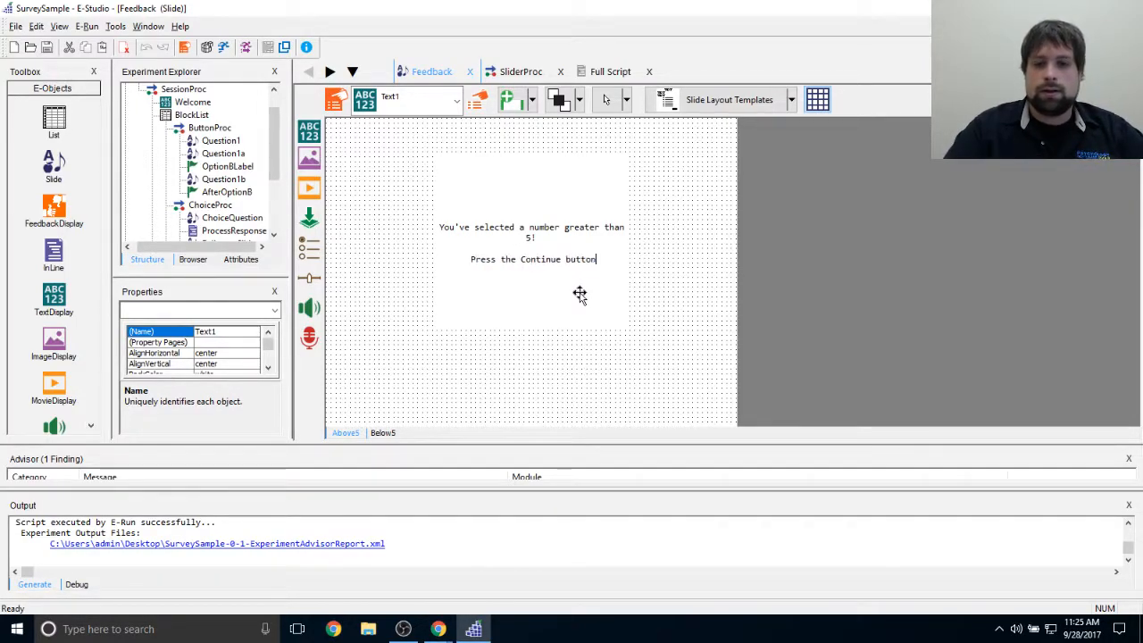
text( to end the exp)
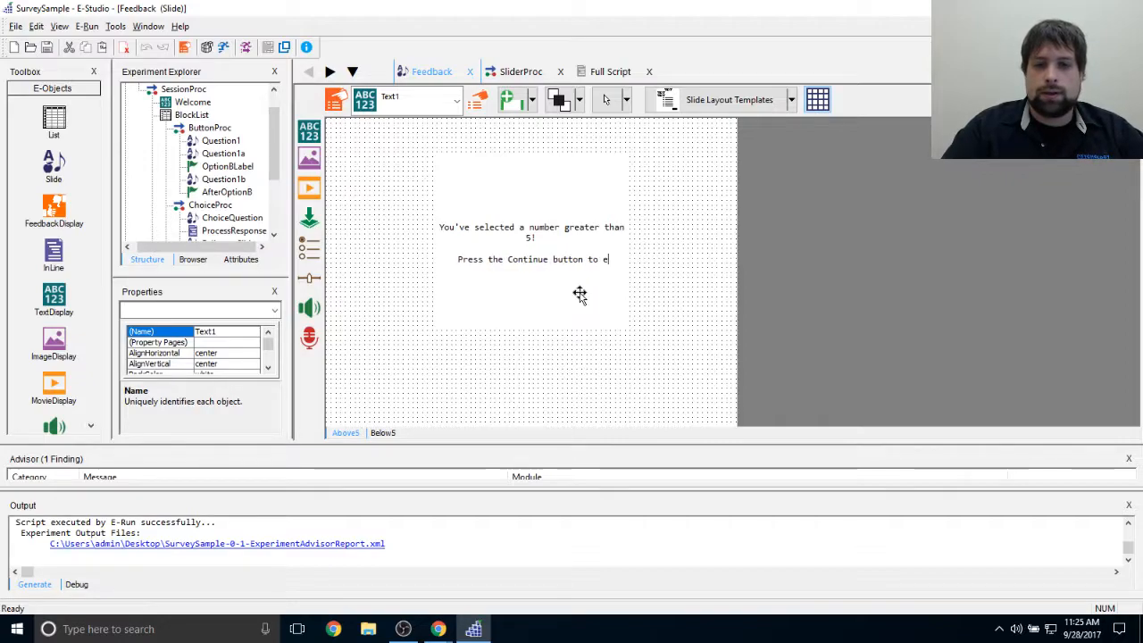
key(BackSpace)
key(BackSpace)
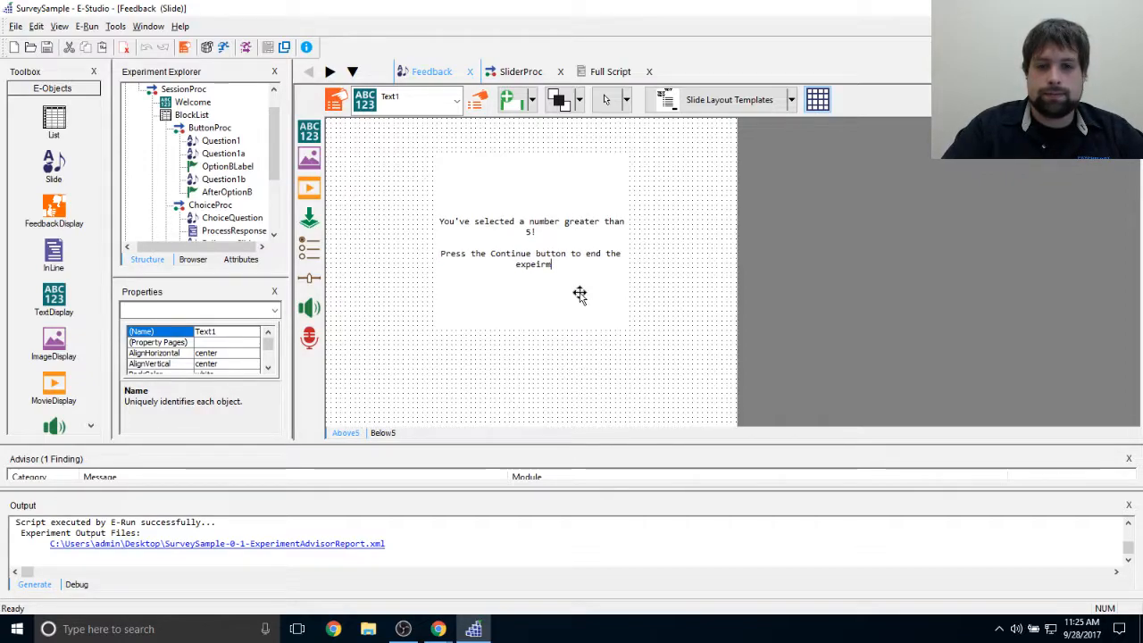
key(BackSpace)
key(BackSpace)
key(BackSpace)
key(BackSpace)
key(BackSpace)
key(BackSpace)
key(BackSpace)
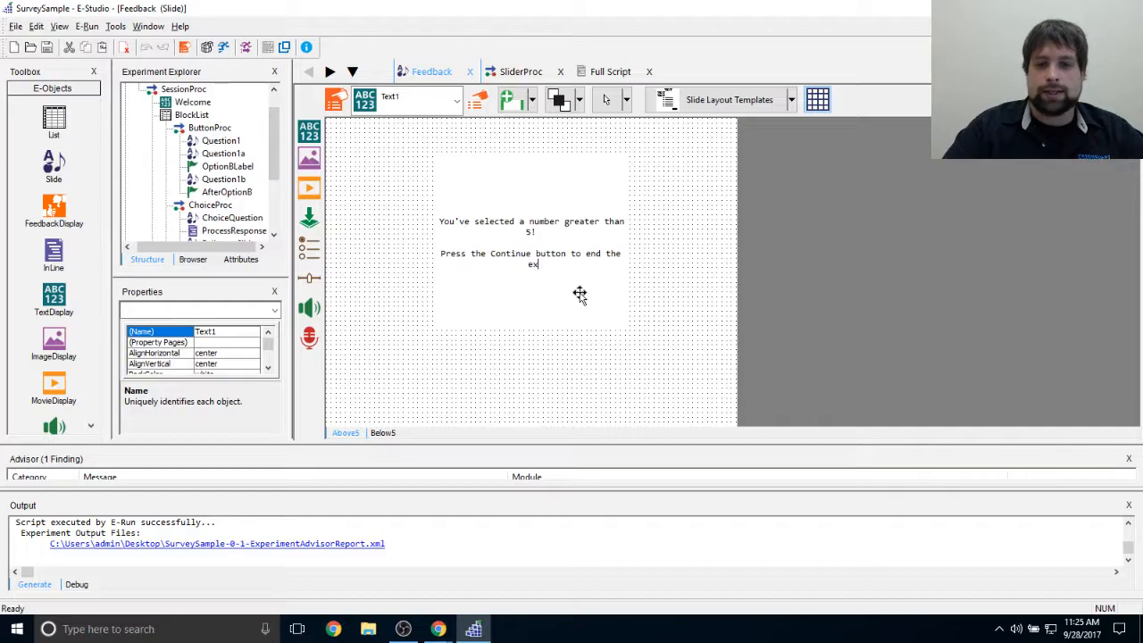
key(BackSpace)
key(BackSpace)
text(sampl)
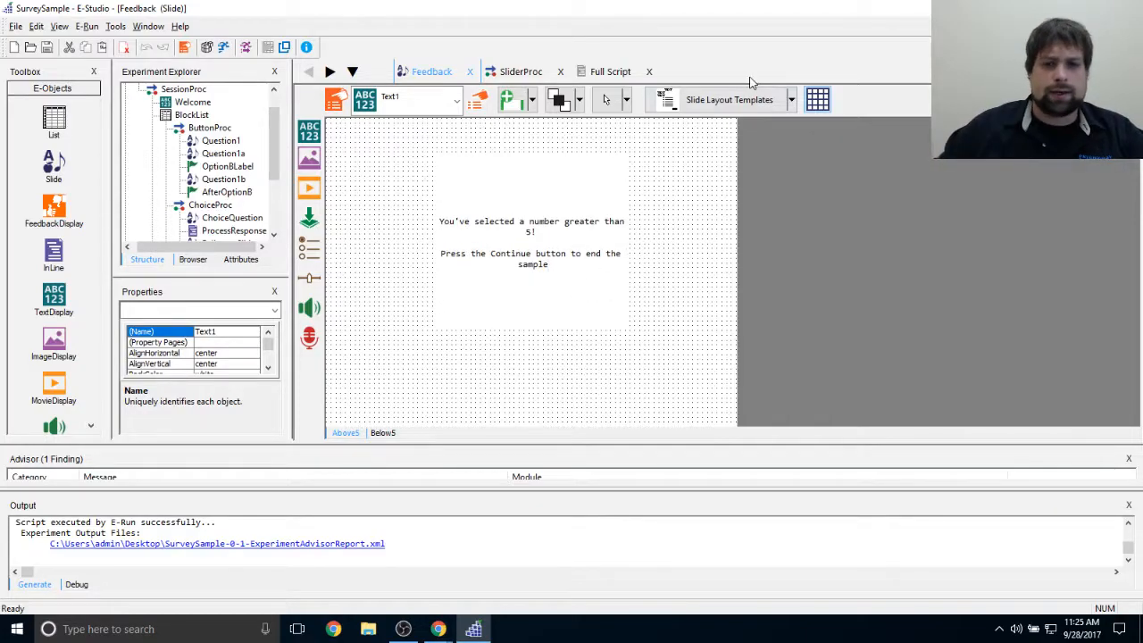
Step: Close up the blank lines between the two Above5 sentences and fit the shortened text object near the slide's top
key(Return)
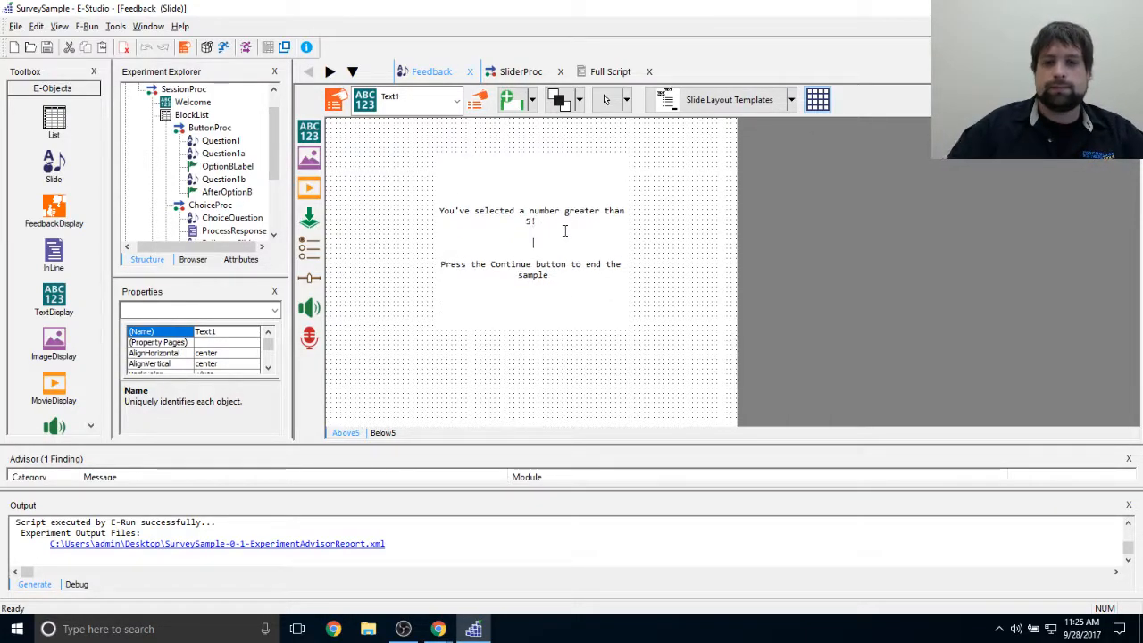
click(406, 336)
drag(564, 270, 559, 230)
drag(530, 291, 538, 223)
click(651, 258)
drag(605, 181, 604, 201)
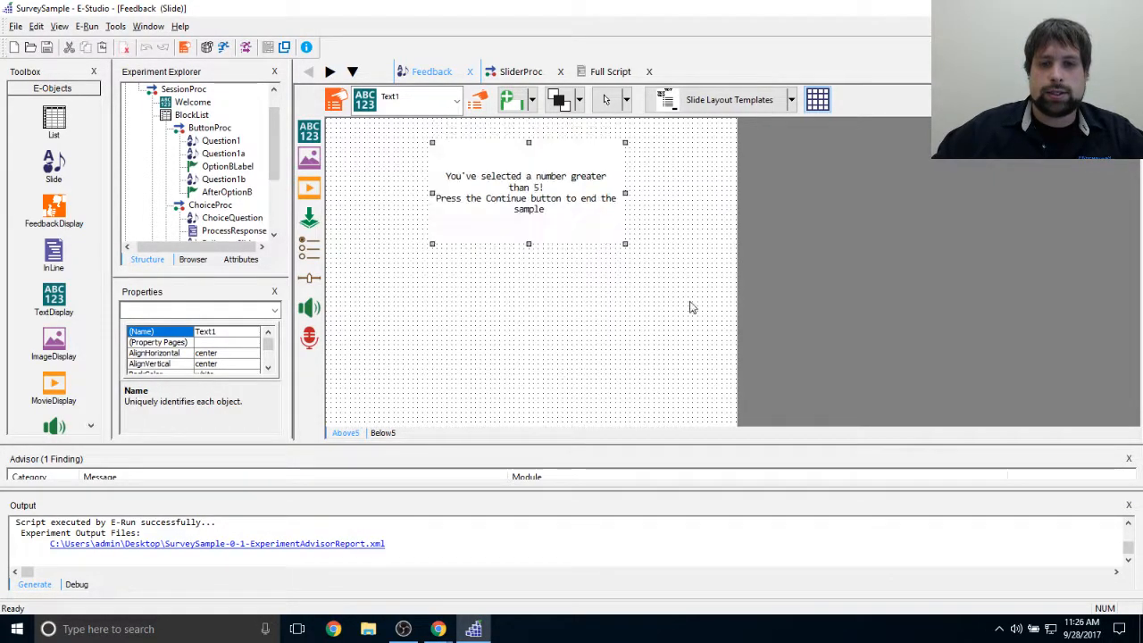
Step: Place a button centred below the text on the Above5 state and enlarge it into a wide rectangle
click(690, 304)
click(309, 217)
click(525, 364)
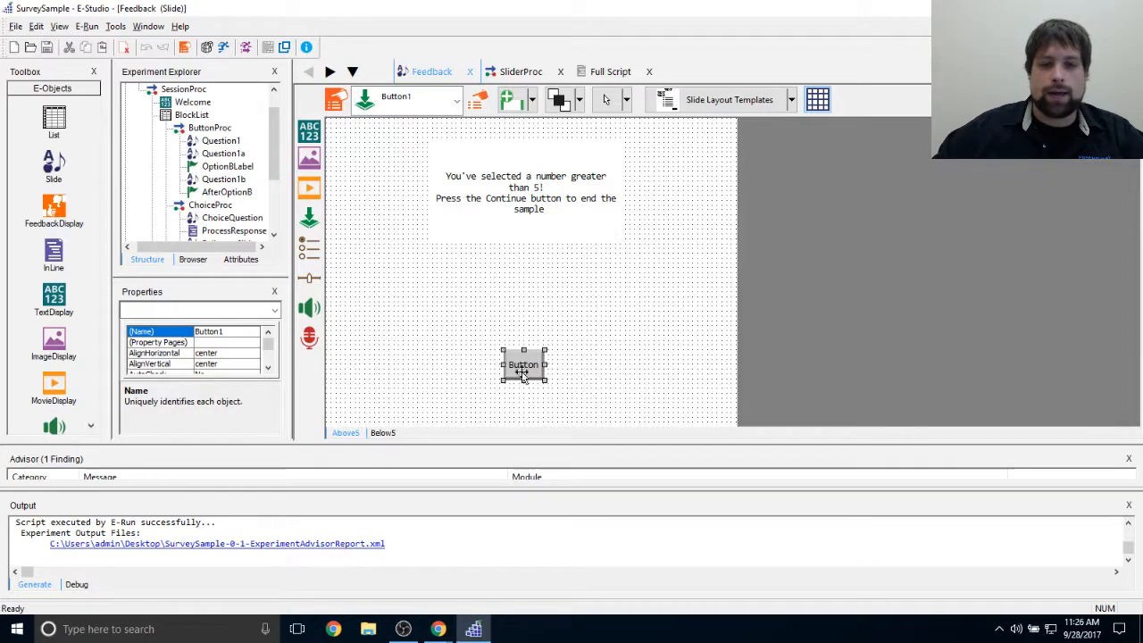
drag(547, 382, 586, 376)
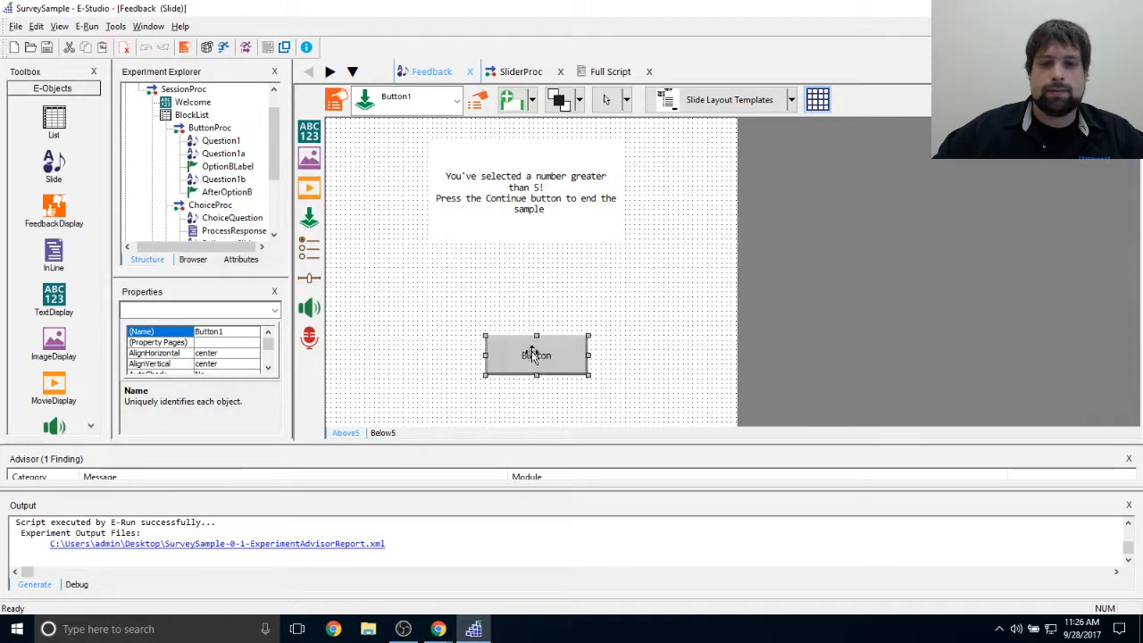
Step: Set the new button's theme text to Continue and apply it
click(475, 99)
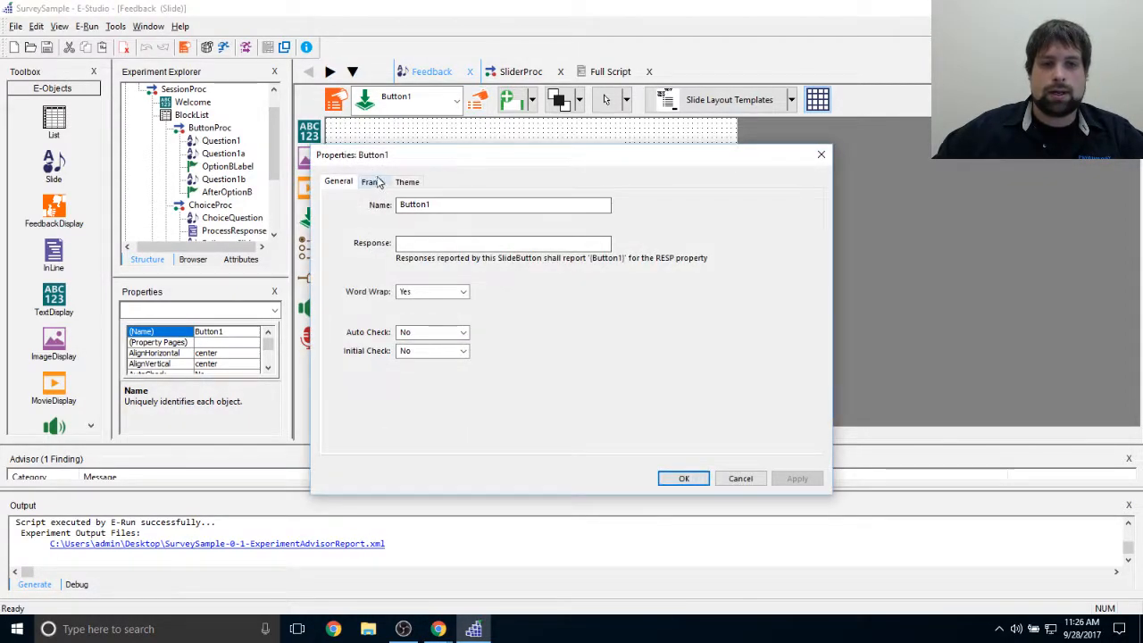
click(407, 181)
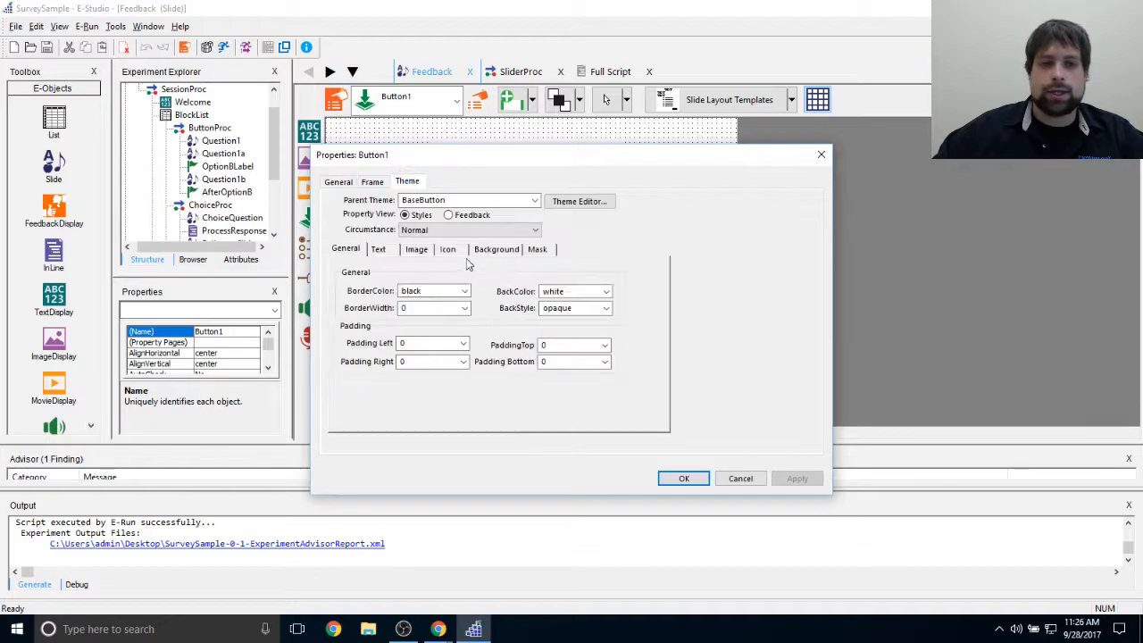
click(378, 249)
text(Continue)
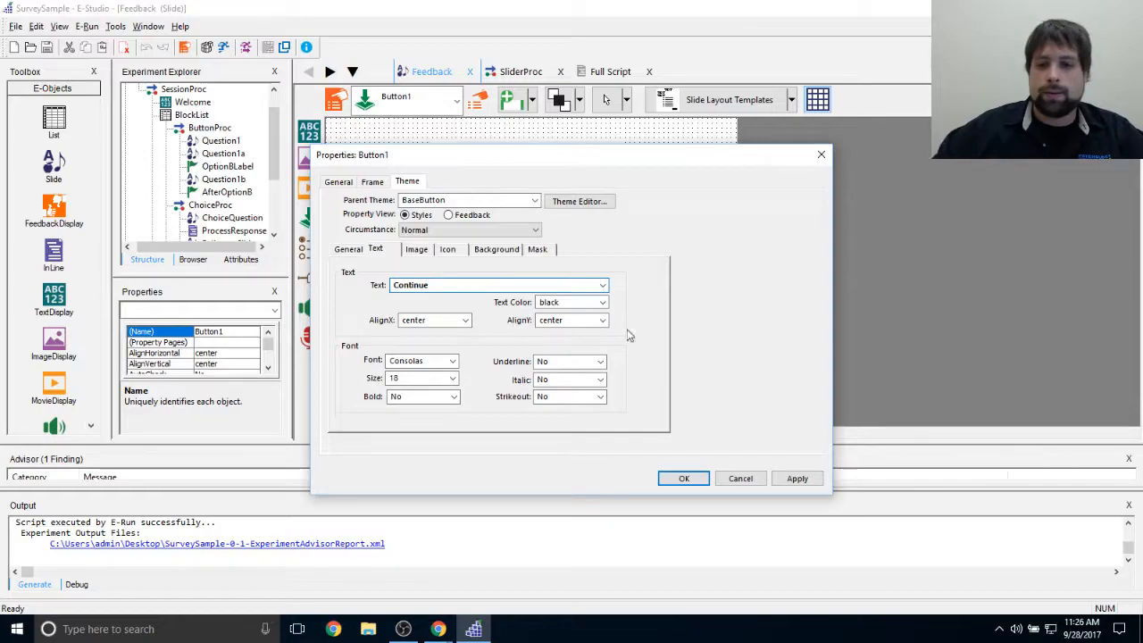
click(792, 478)
Step: Set the Continue button's background to the Enhanced4-Violet-Normal image and apply the properties
click(497, 250)
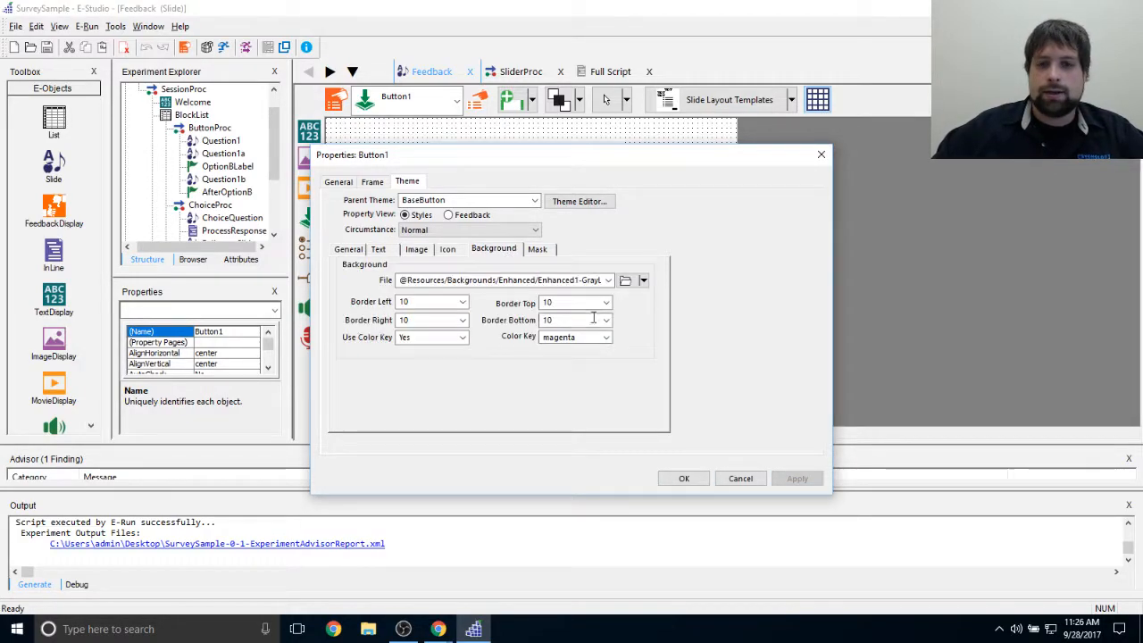
click(625, 281)
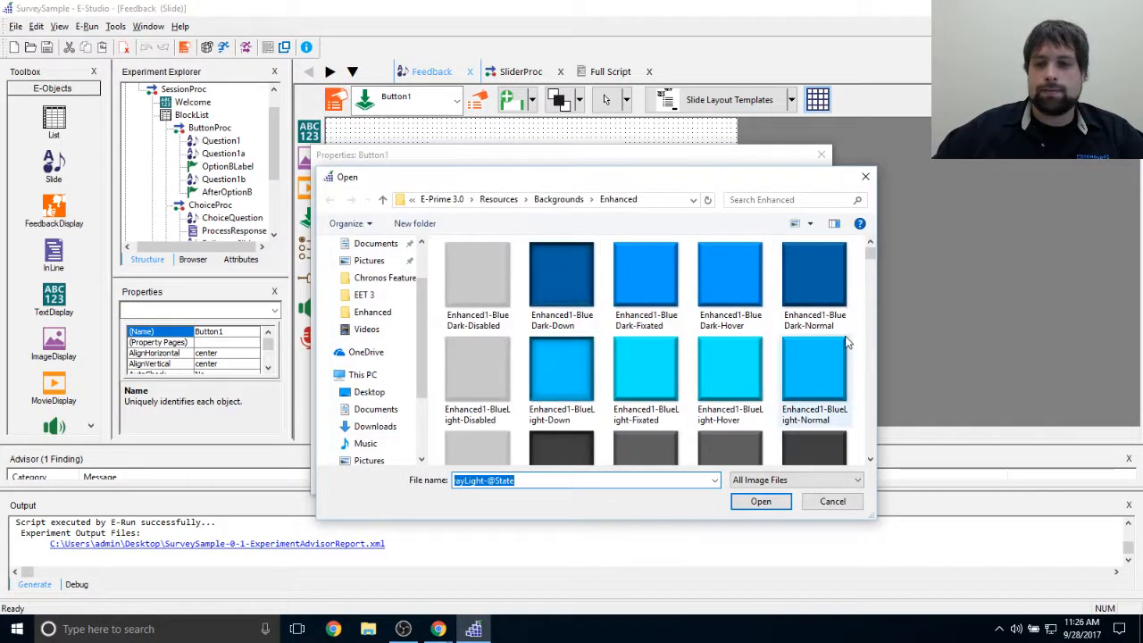
scroll(848, 342, down, 3)
scroll(848, 342, down, 15)
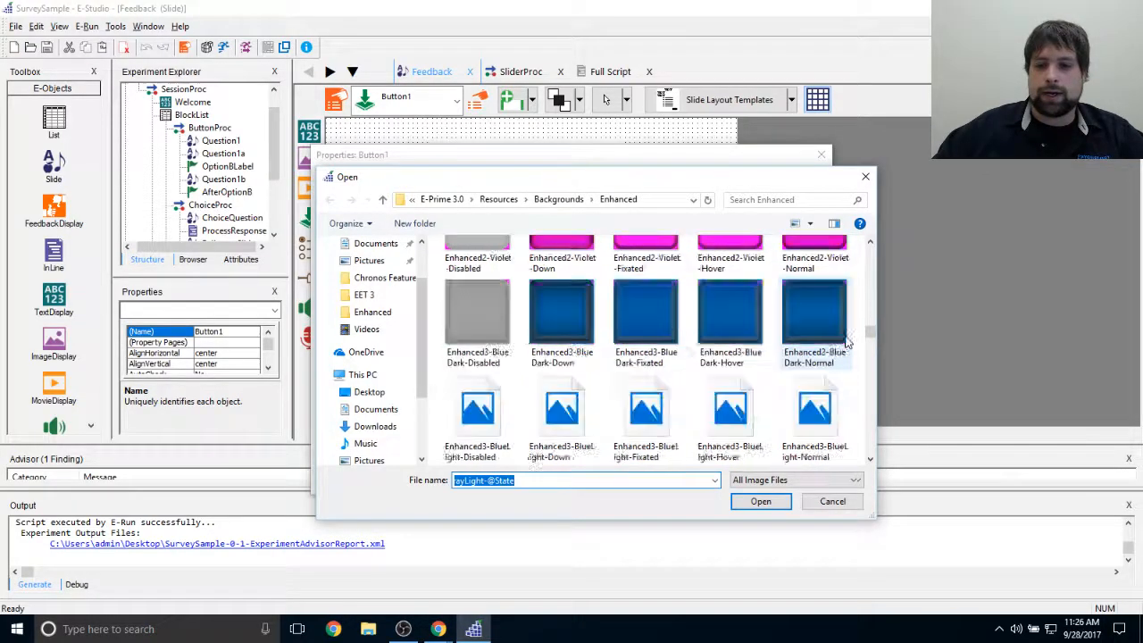
scroll(848, 342, down, 12)
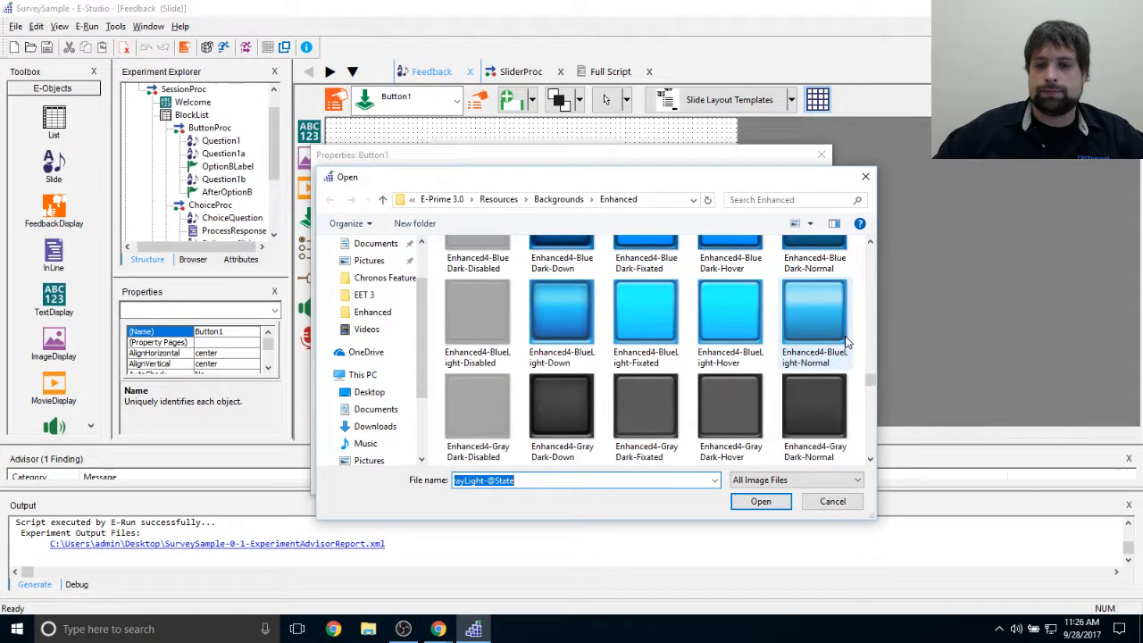
scroll(847, 342, up, 3)
scroll(847, 342, down, 2)
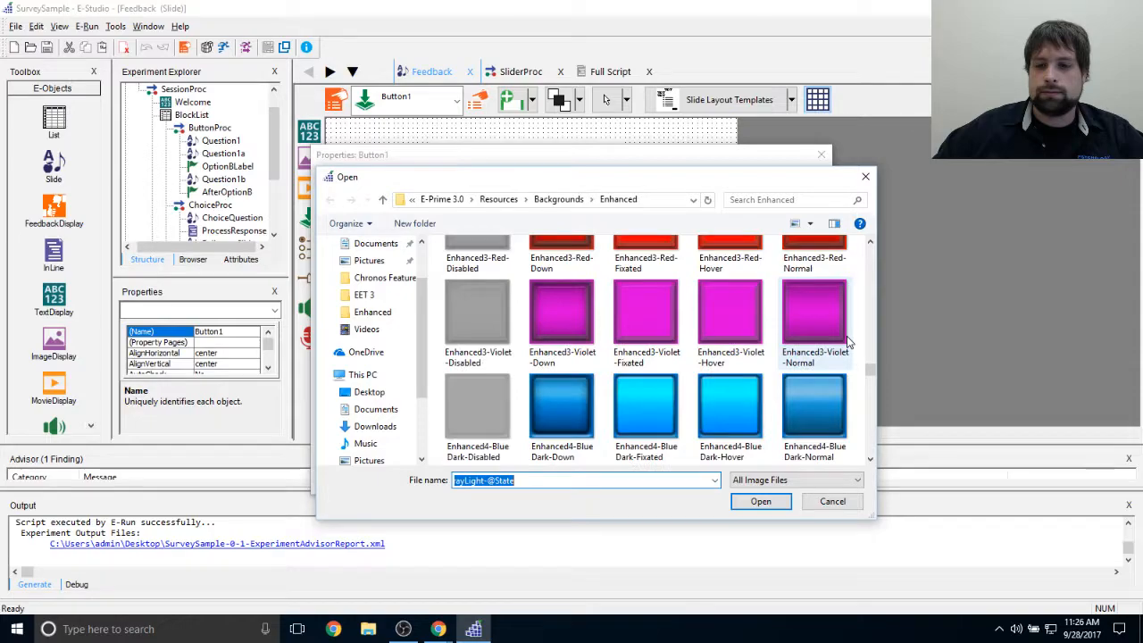
scroll(849, 342, down, 12)
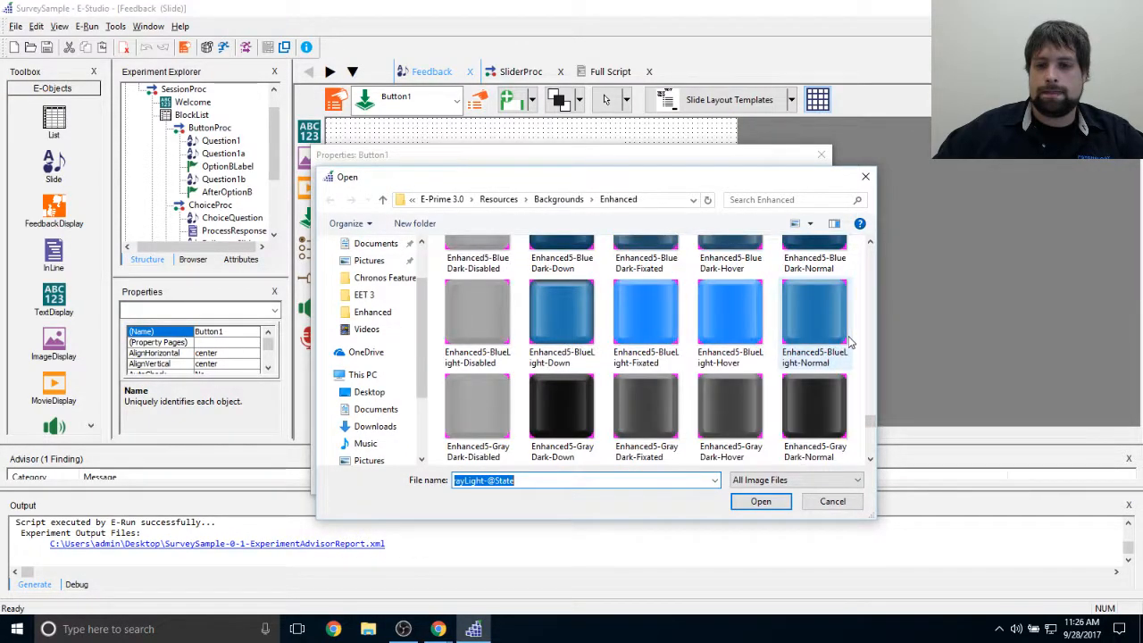
scroll(849, 342, up, 8)
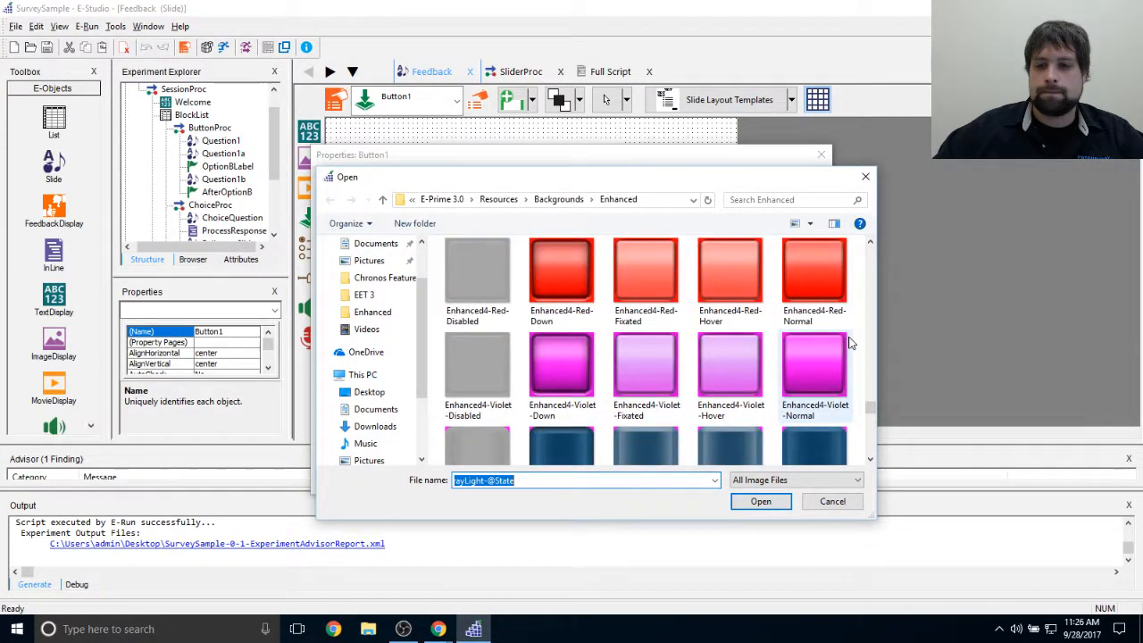
double_click(816, 364)
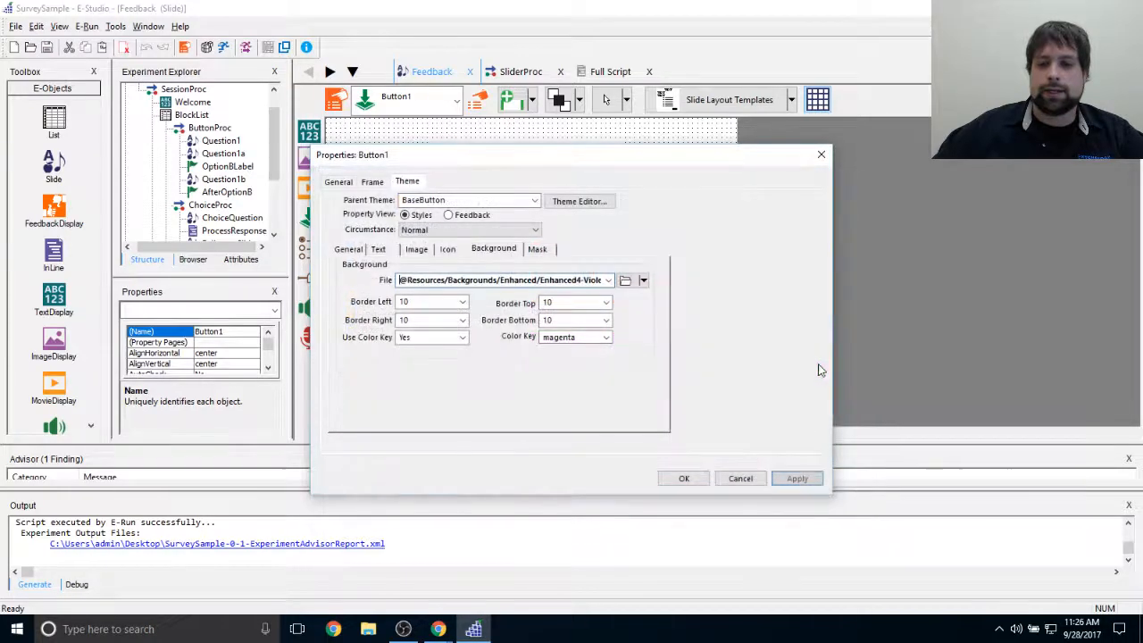
click(797, 478)
click(682, 478)
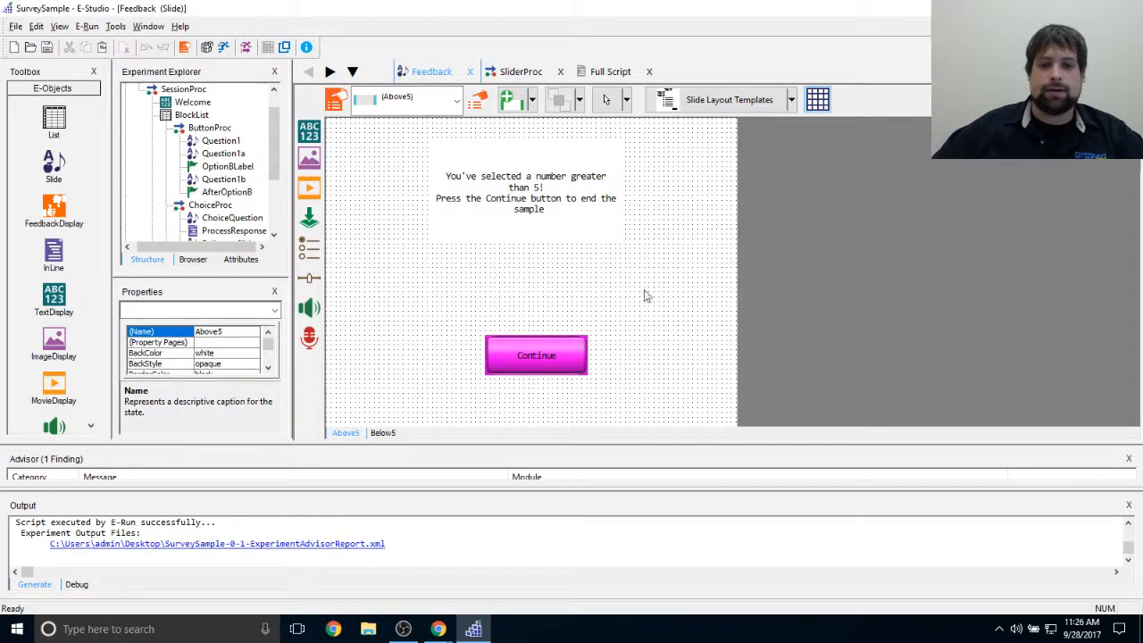
Step: Copy the feedback text and the Continue button from the Above5 state and paste them onto the Below5 state
click(558, 356)
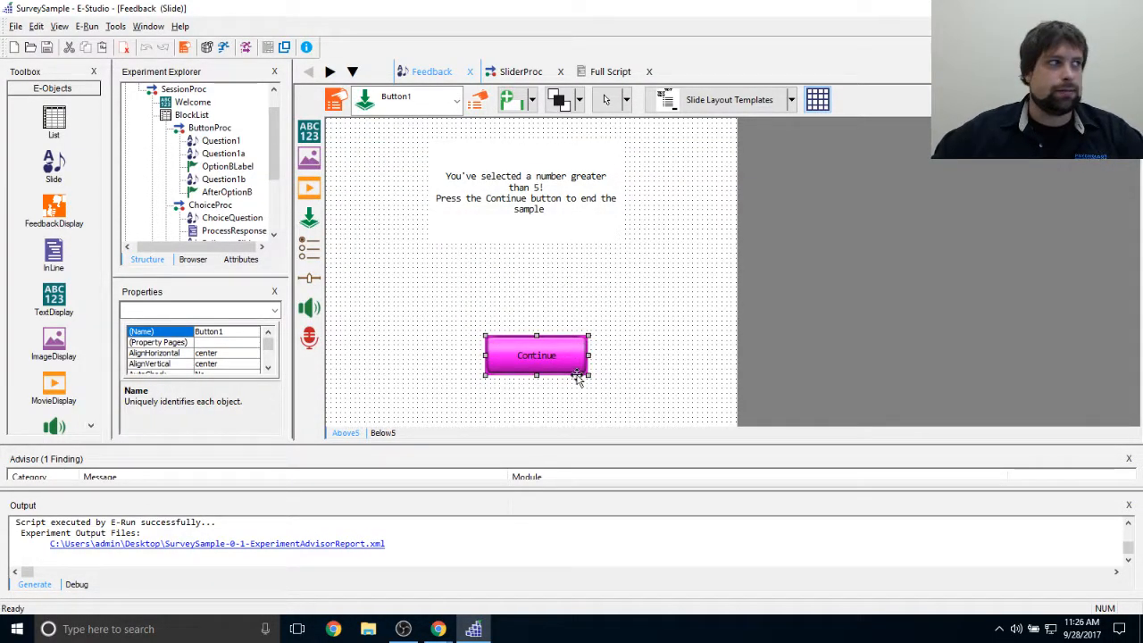
click(615, 336)
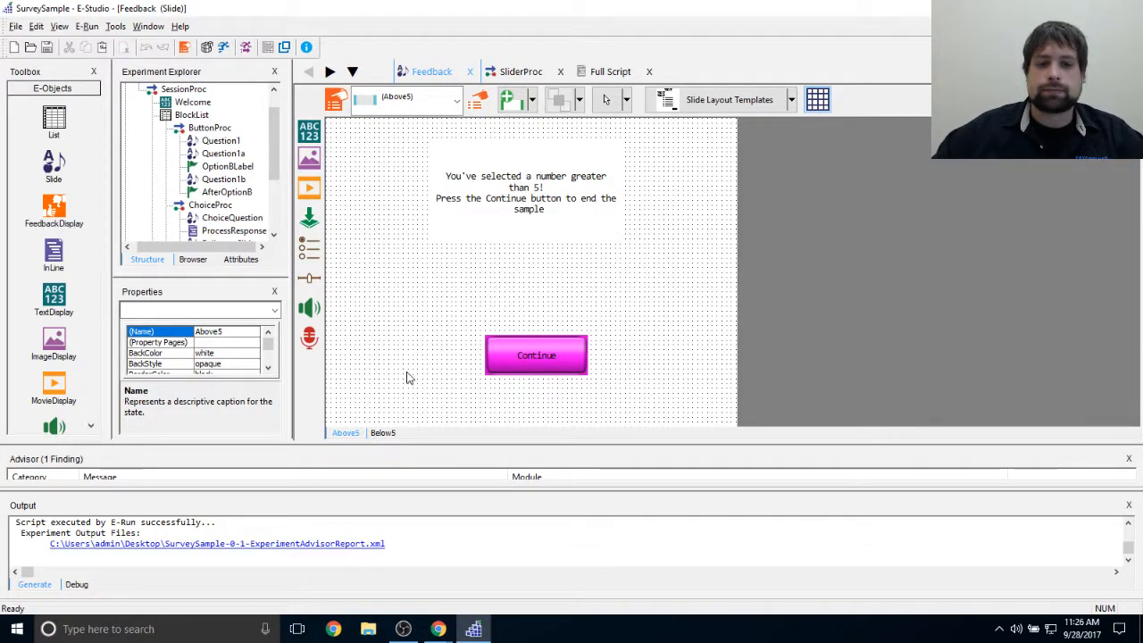
click(489, 195)
ctrl+click(533, 352)
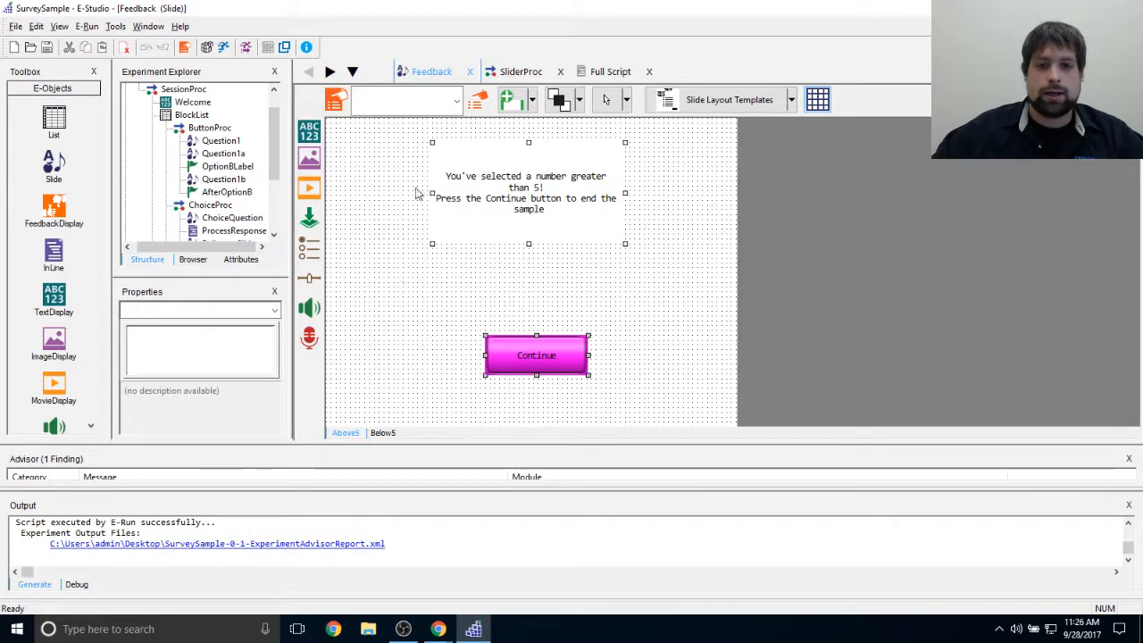
click(373, 425)
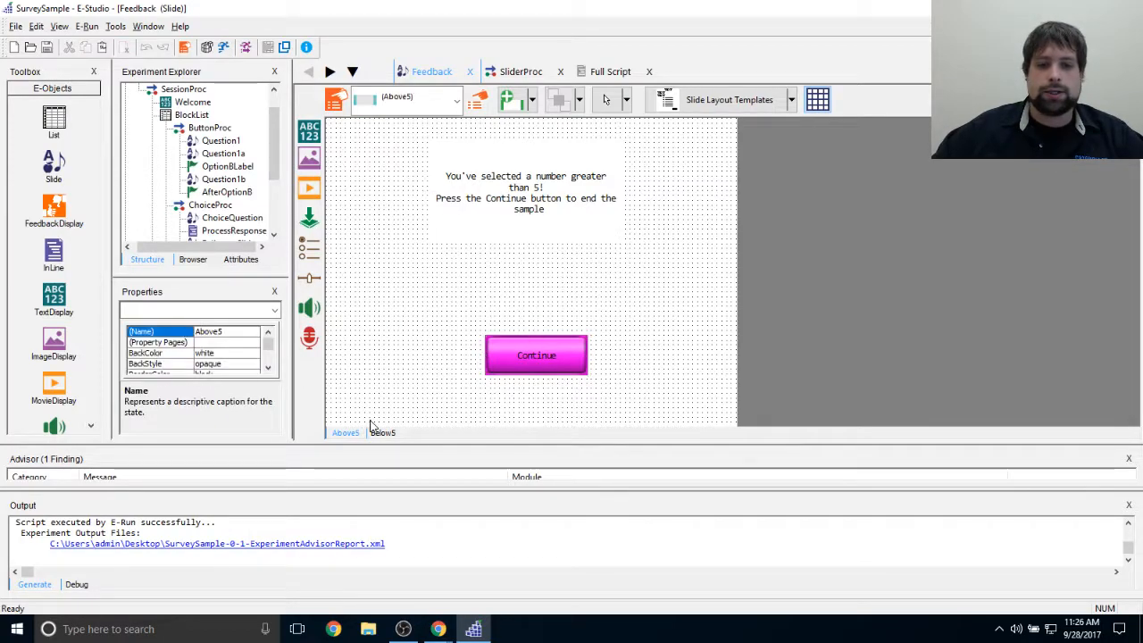
click(504, 214)
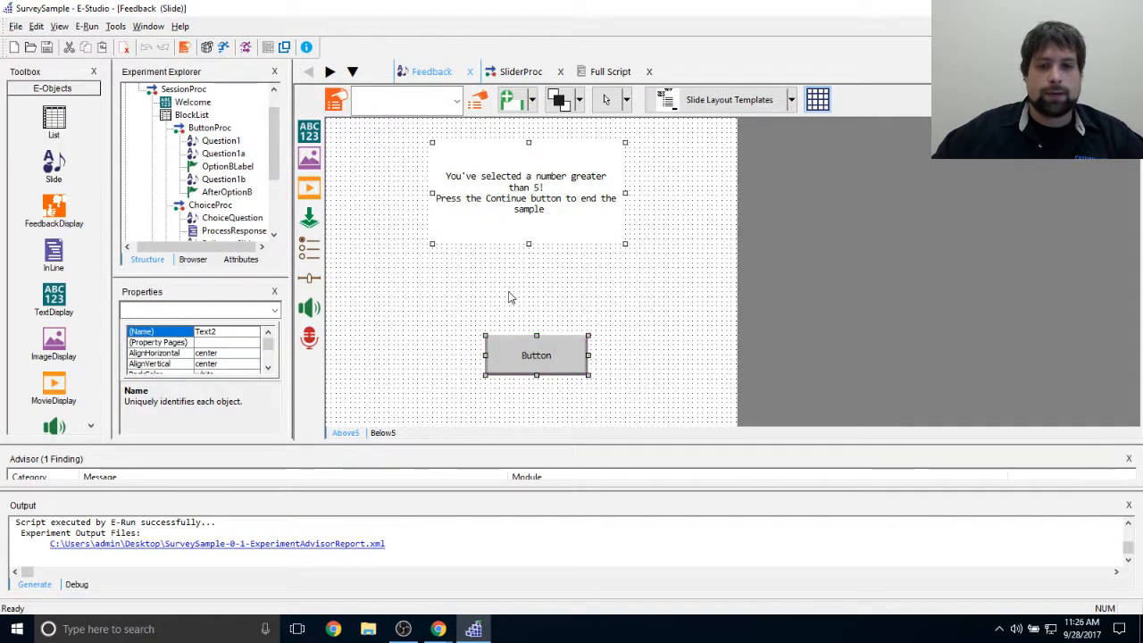
click(510, 296)
click(536, 360)
click(541, 219)
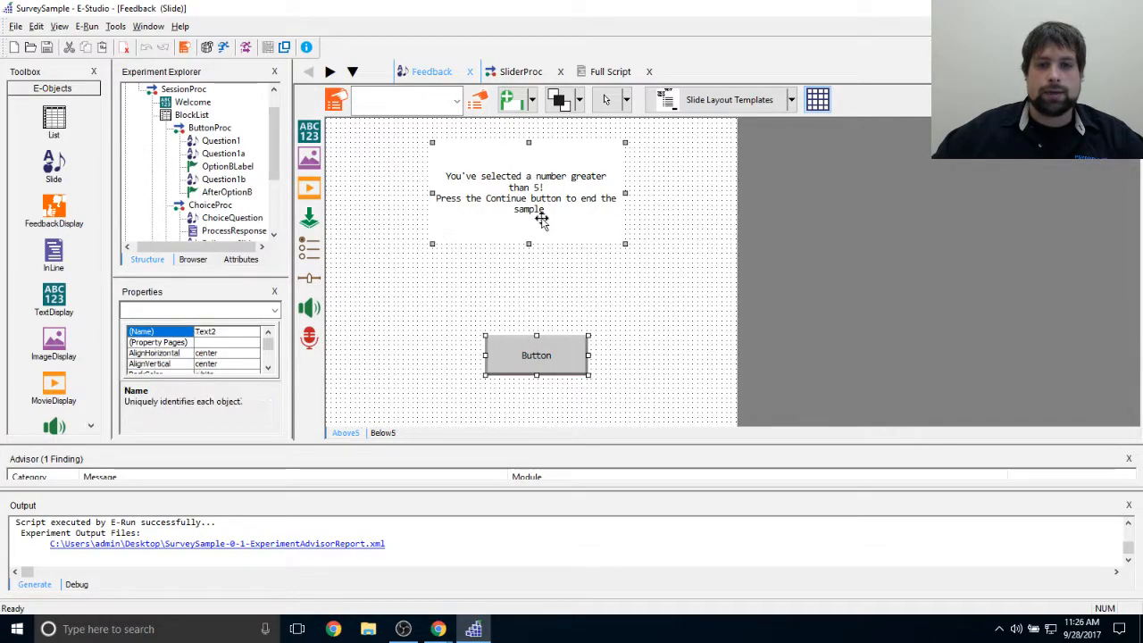
click(461, 307)
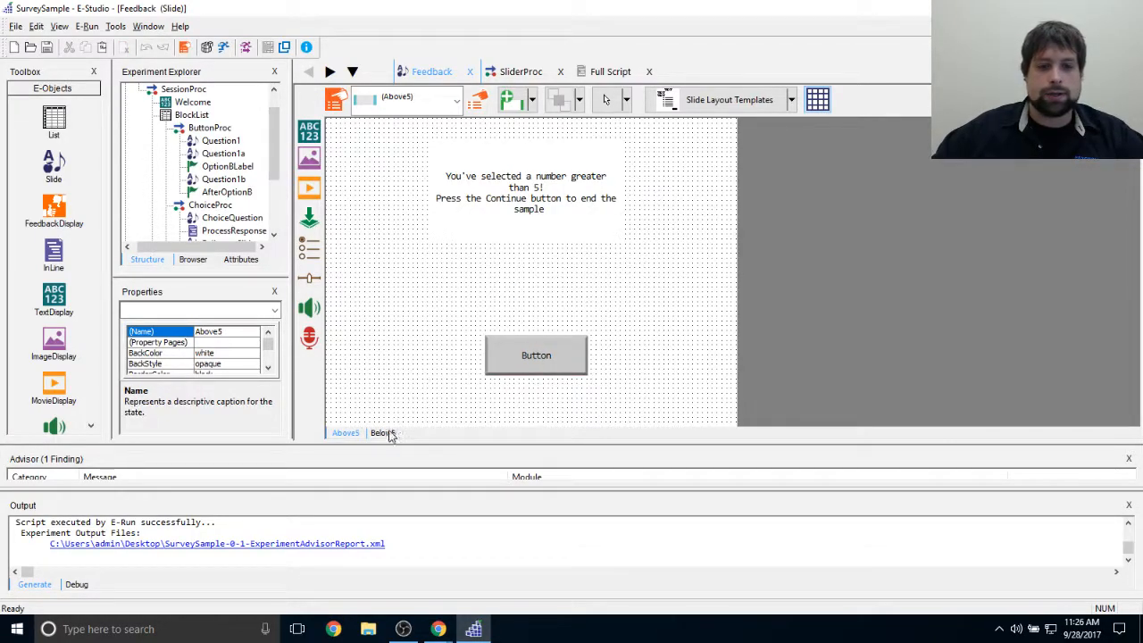
click(383, 432)
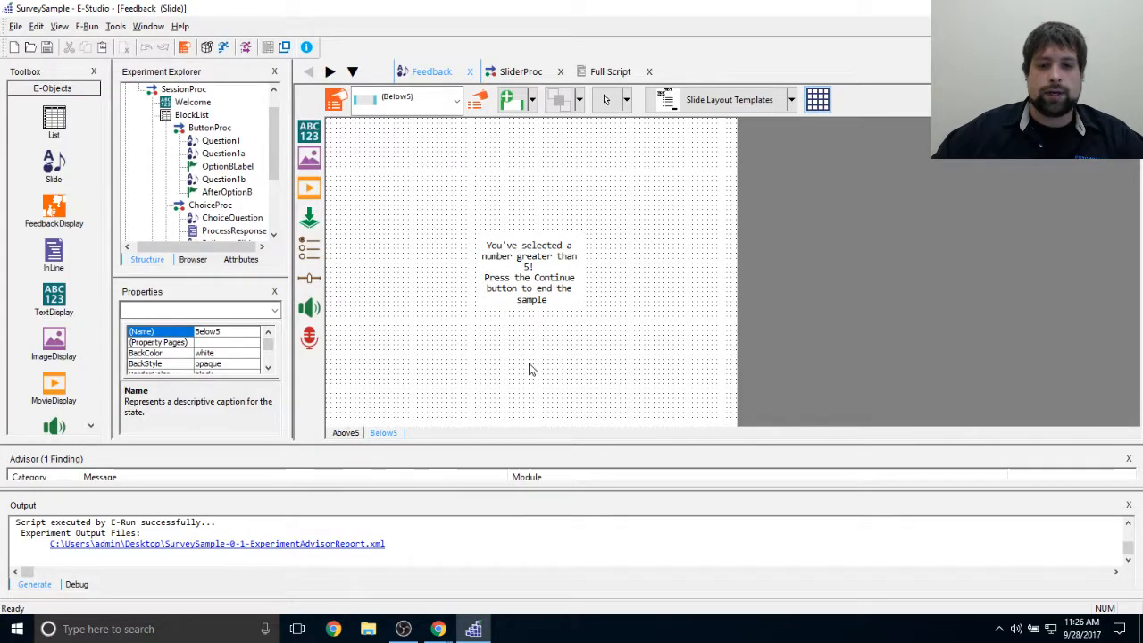
Step: Arrange the Below5 copies with the button below the text object, and enlarge the text object across the slide's upper half
drag(528, 296, 513, 204)
click(572, 297)
drag(533, 272, 535, 351)
click(561, 371)
drag(526, 204, 709, 296)
drag(605, 239, 553, 235)
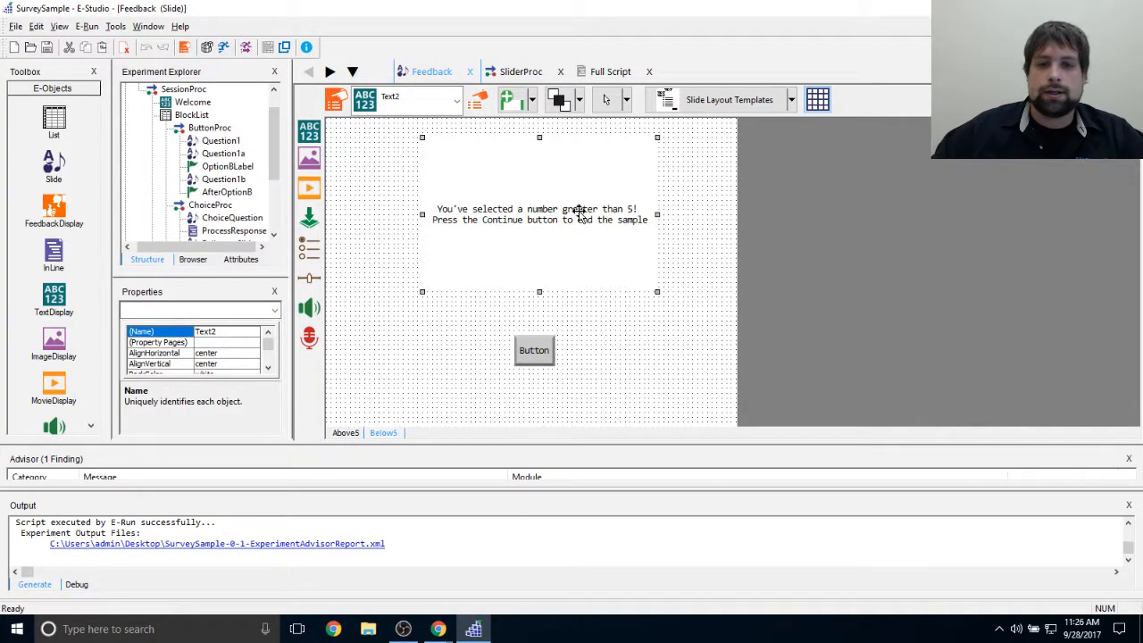
Step: Replace the word "greater" with "that is" in the Below5 feedback text
double_click(582, 212)
click(562, 193)
drag(561, 193, 597, 193)
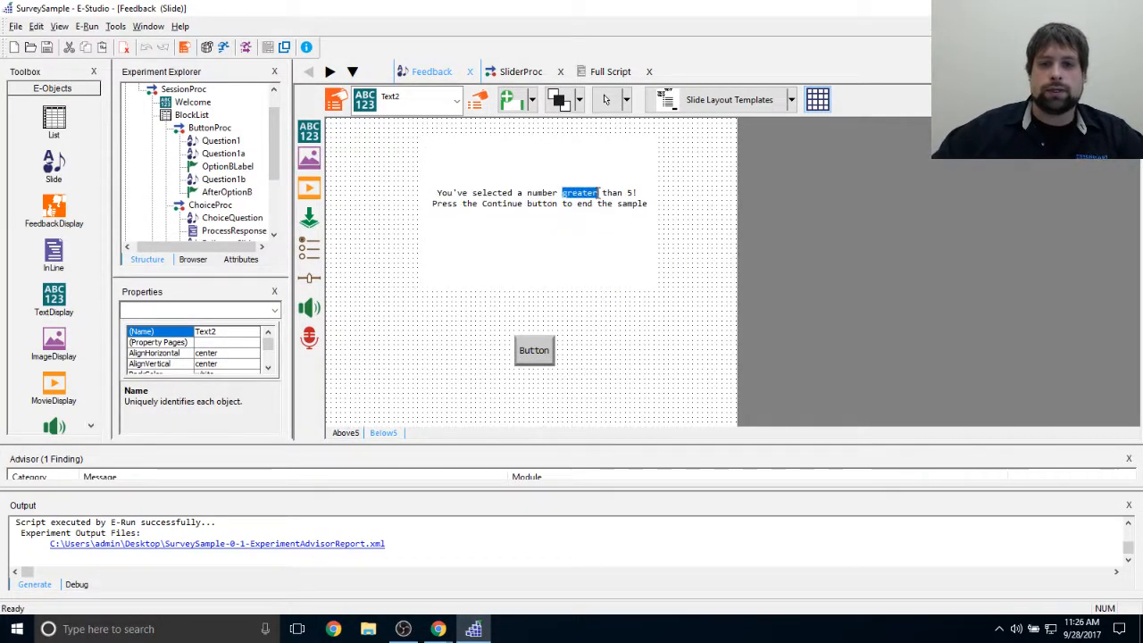
text(l)
key(BackSpace)
text(that is l)
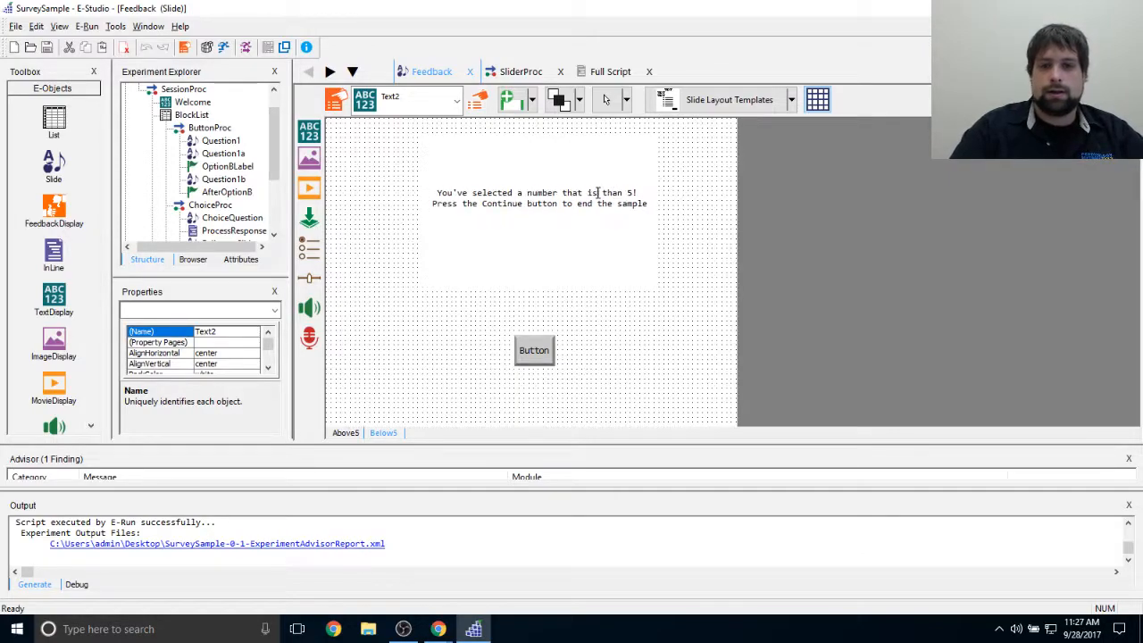
Step: Replace "that is" with "smaller than or equal to" in the Below5 feedback text
key(BackSpace)
key(BackSpace)
key(BackSpace)
key(BackSpace)
key(BackSpace)
key(BackSpace)
key(BackSpace)
key(BackSpace)
key(BackSpace)
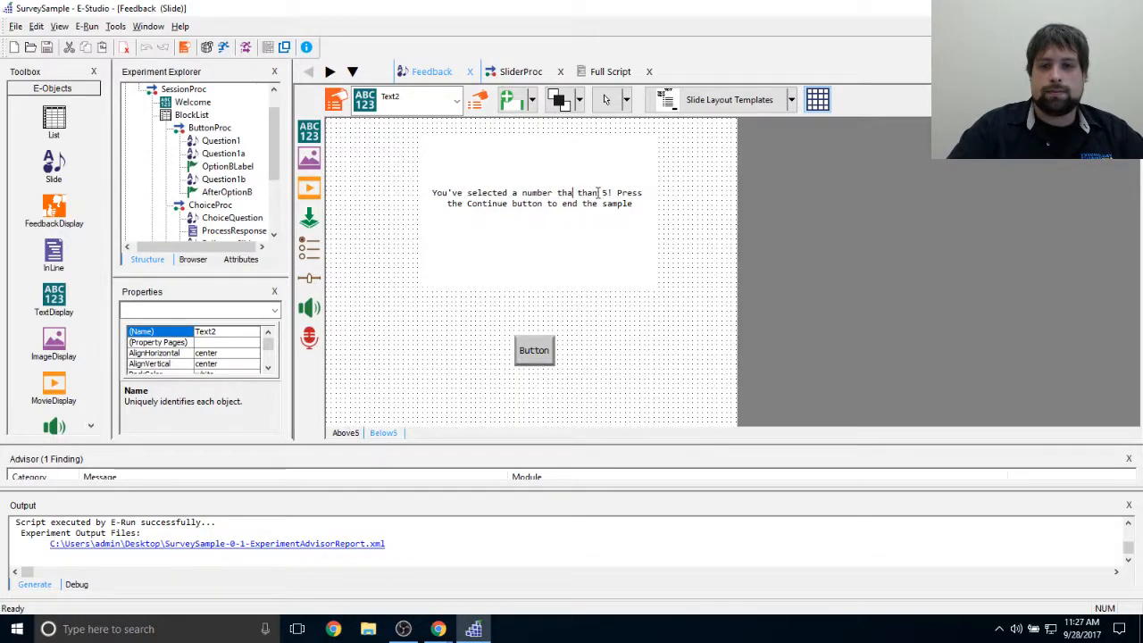
text(smaller than or )
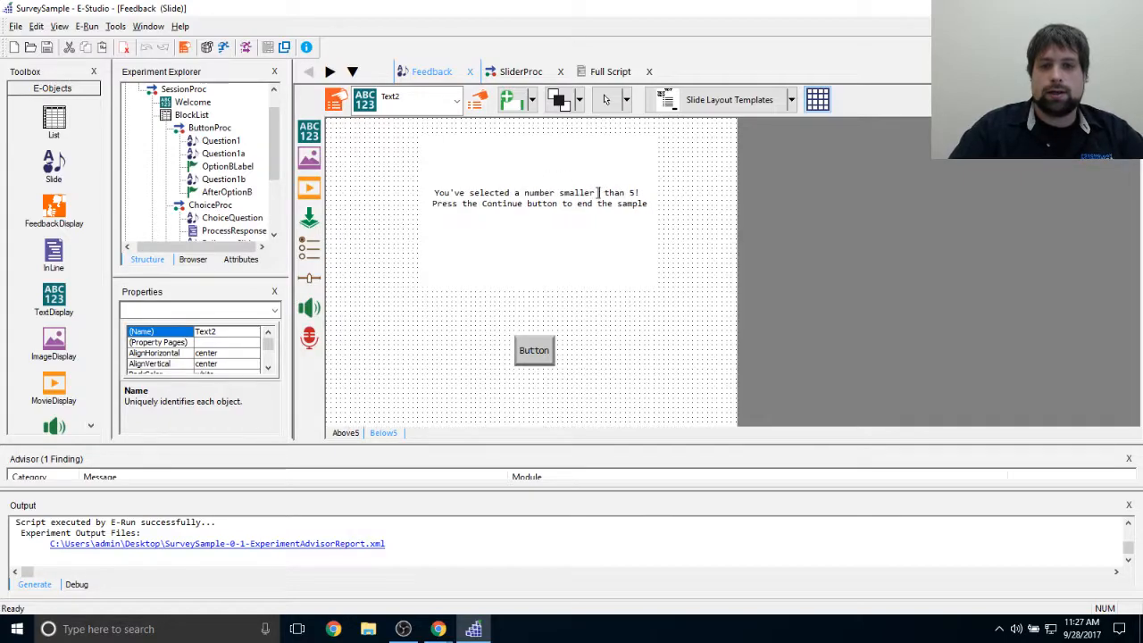
text(equal to)
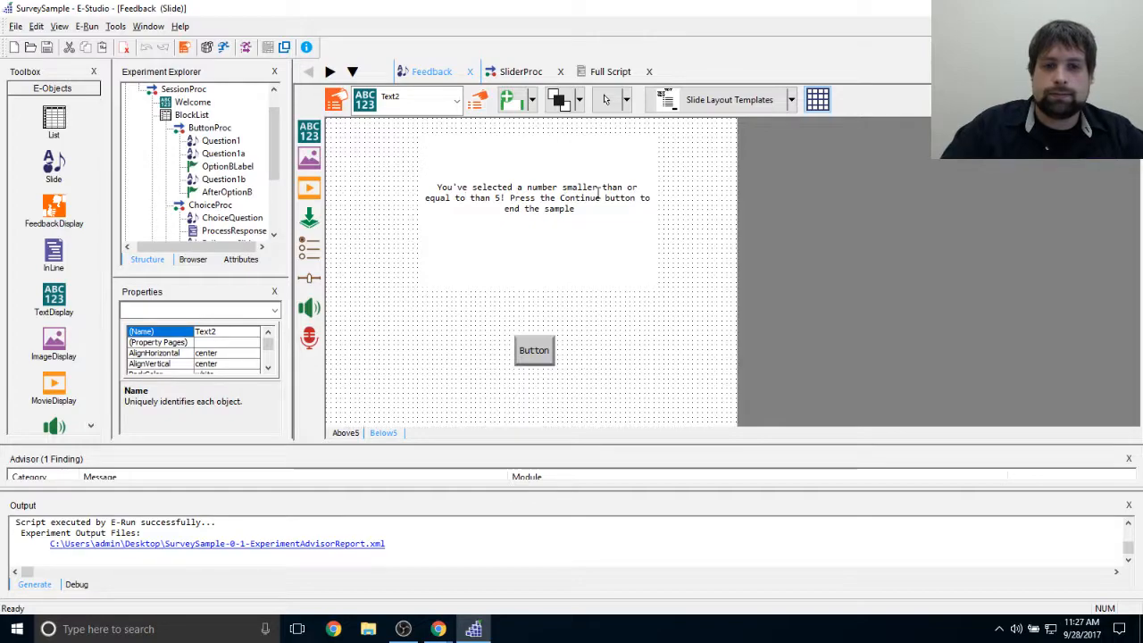
Step: Remove the leftover "than" before the 5 so the Below5 sentence ends with "equal to 5!", and finish the text edit
key(Right)
key(Right)
key(Right)
key(Right)
key(Right)
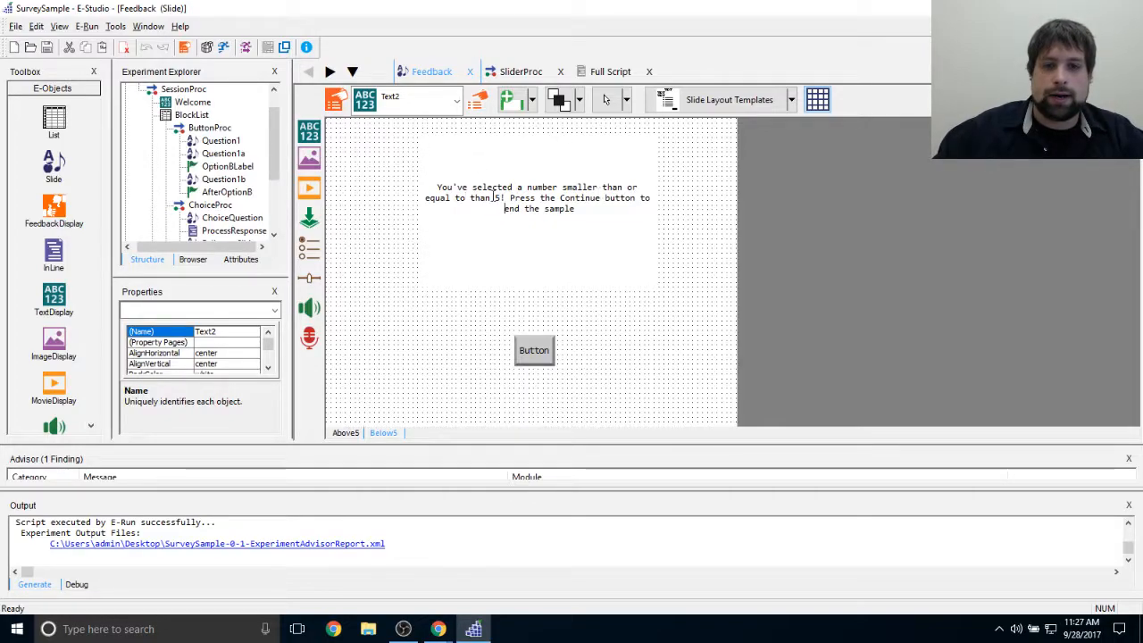
key(Delete)
key(Delete)
key(Delete)
key(BackSpace)
key(BackSpace)
key(BackSpace)
key(BackSpace)
text(5)
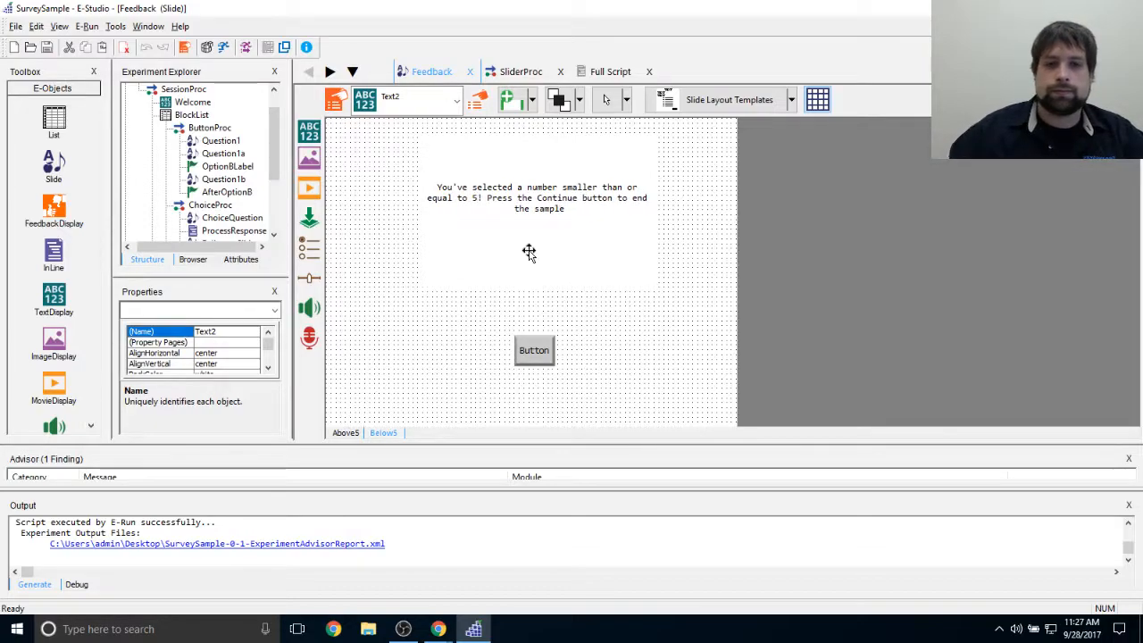
click(682, 353)
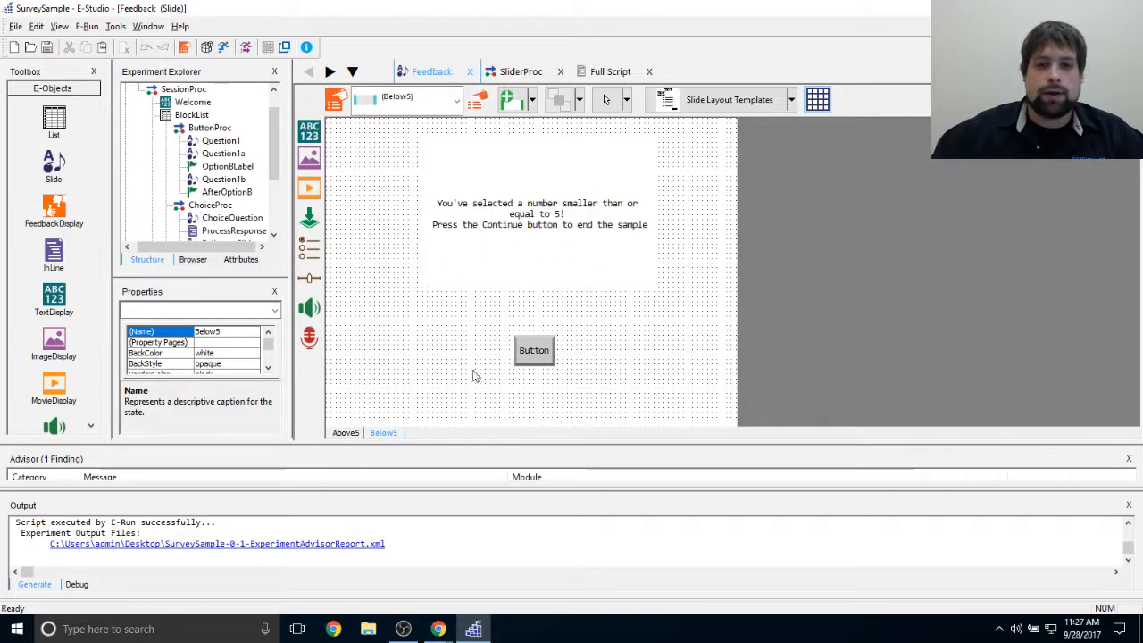
Step: Enlarge the Below5 button into a wide rectangle below the text and open its properties
click(539, 352)
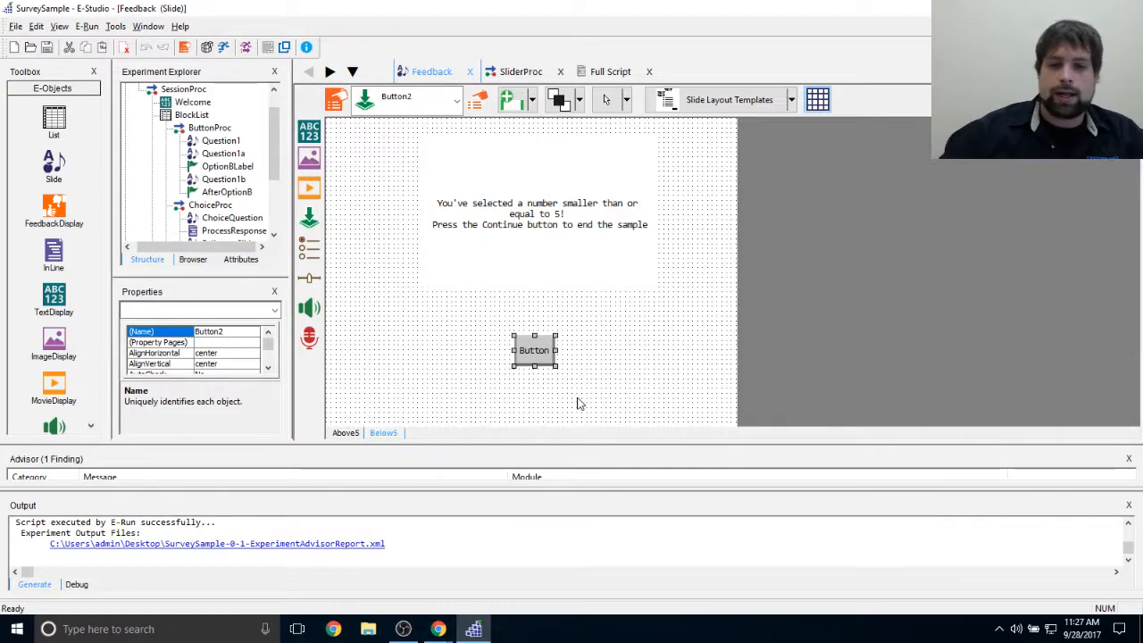
mouse_move(556, 364)
mouse_down()
mouse_move(616, 378)
mouse_move(545, 362)
mouse_up()
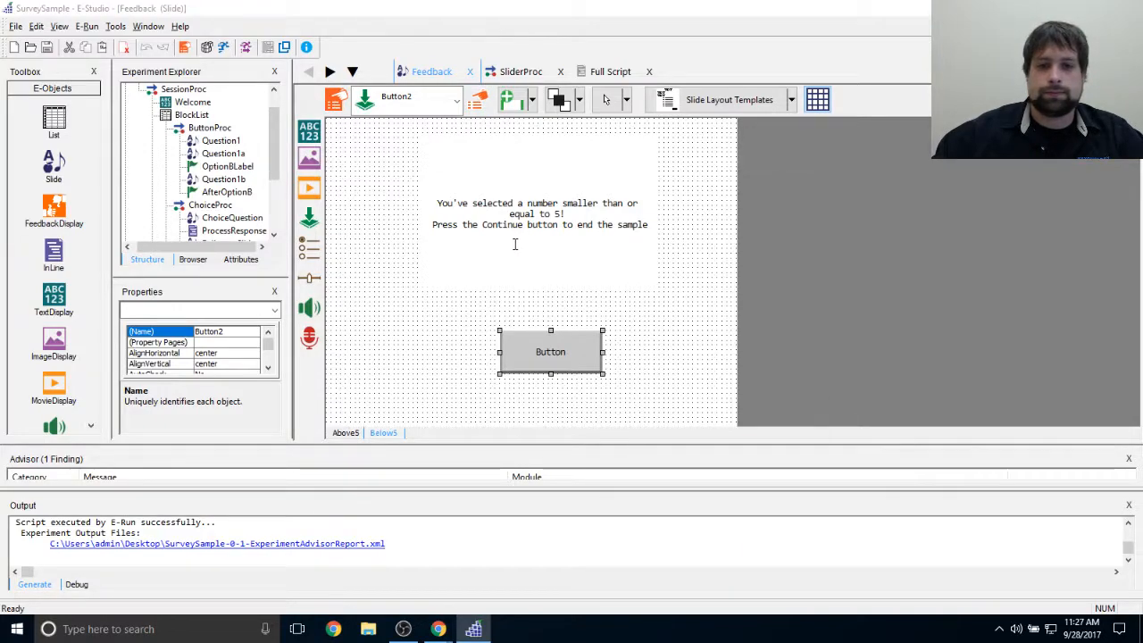
click(476, 101)
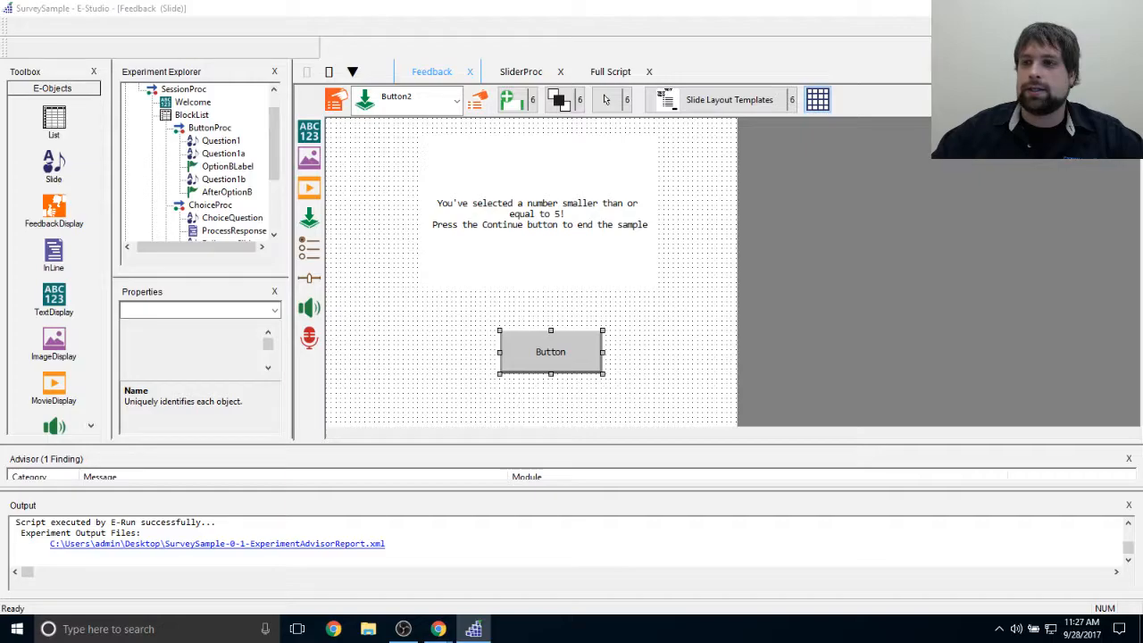
Step: Try to close the E-Studio window
right_click(485, 629)
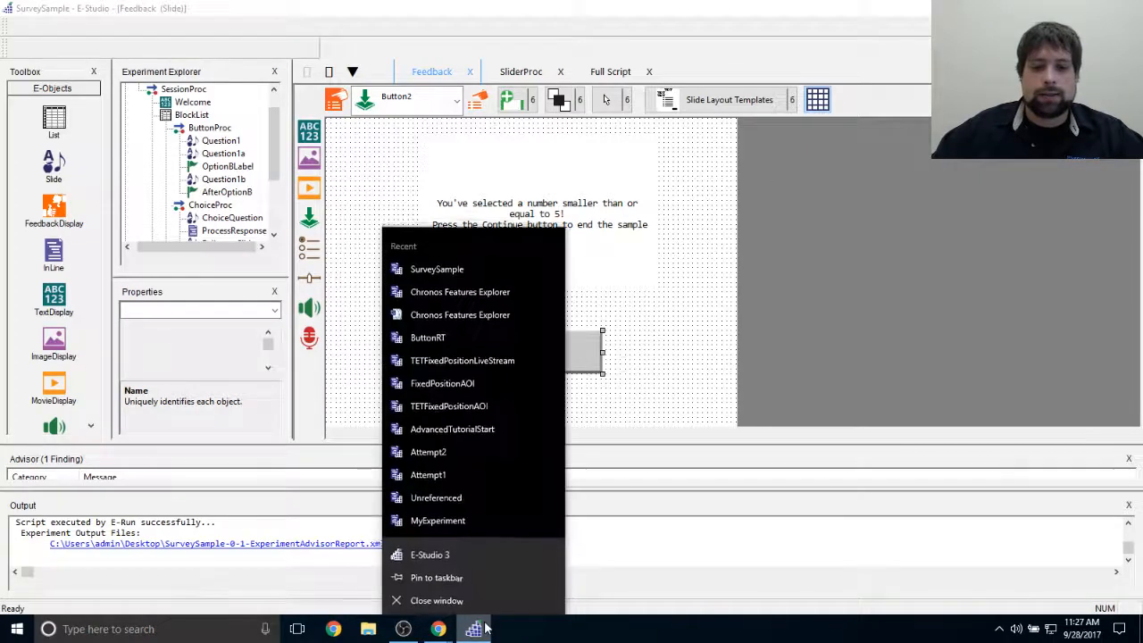
click(488, 606)
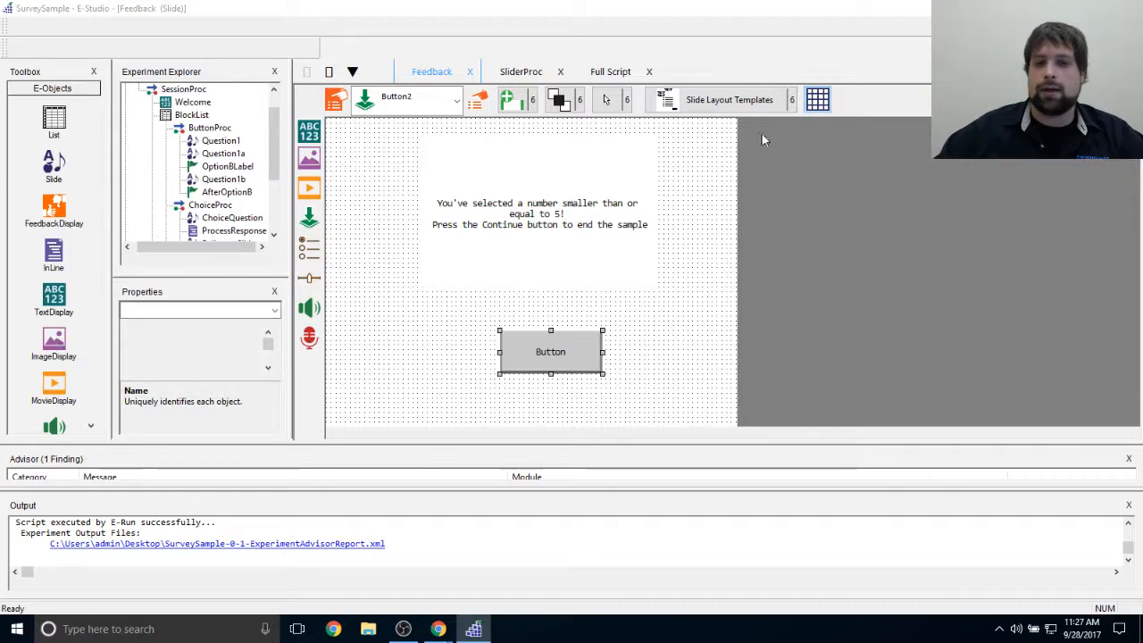
right_click(475, 630)
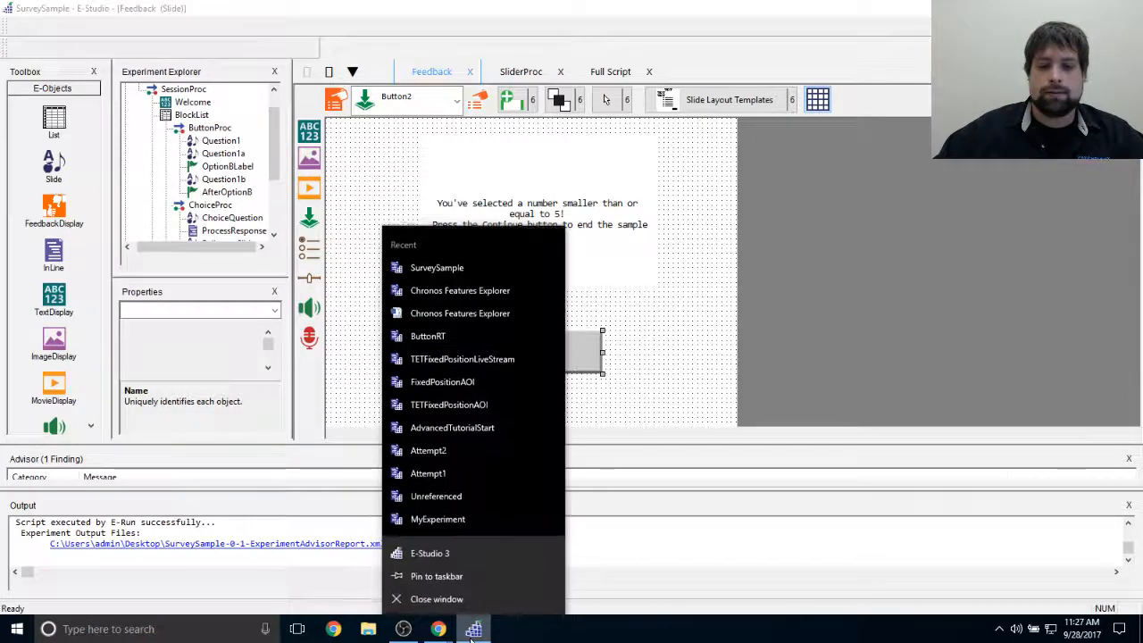
click(484, 597)
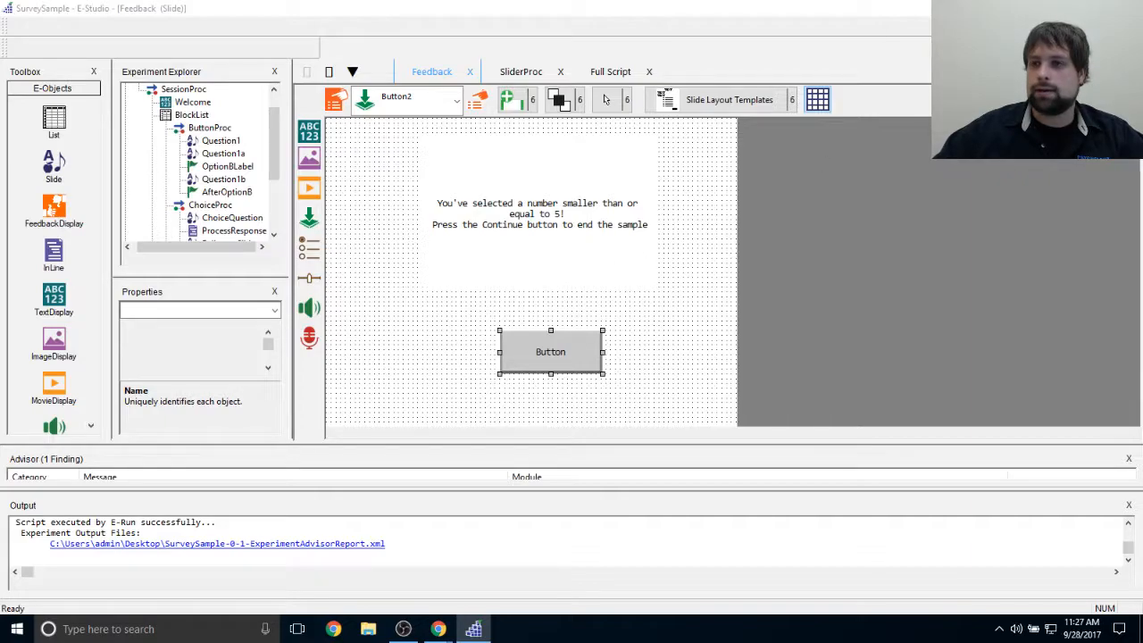